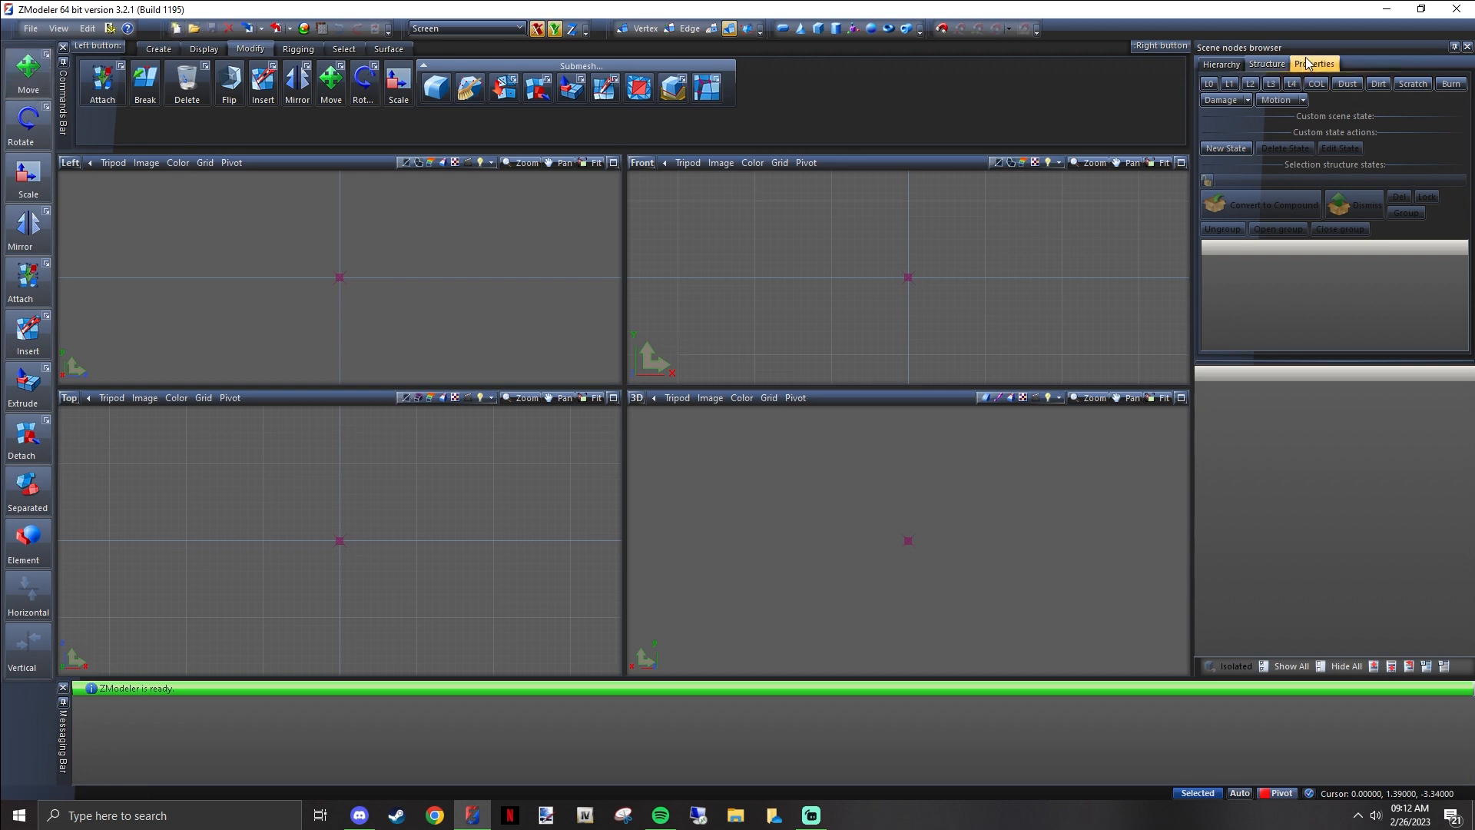
pyautogui.click(1233, 64)
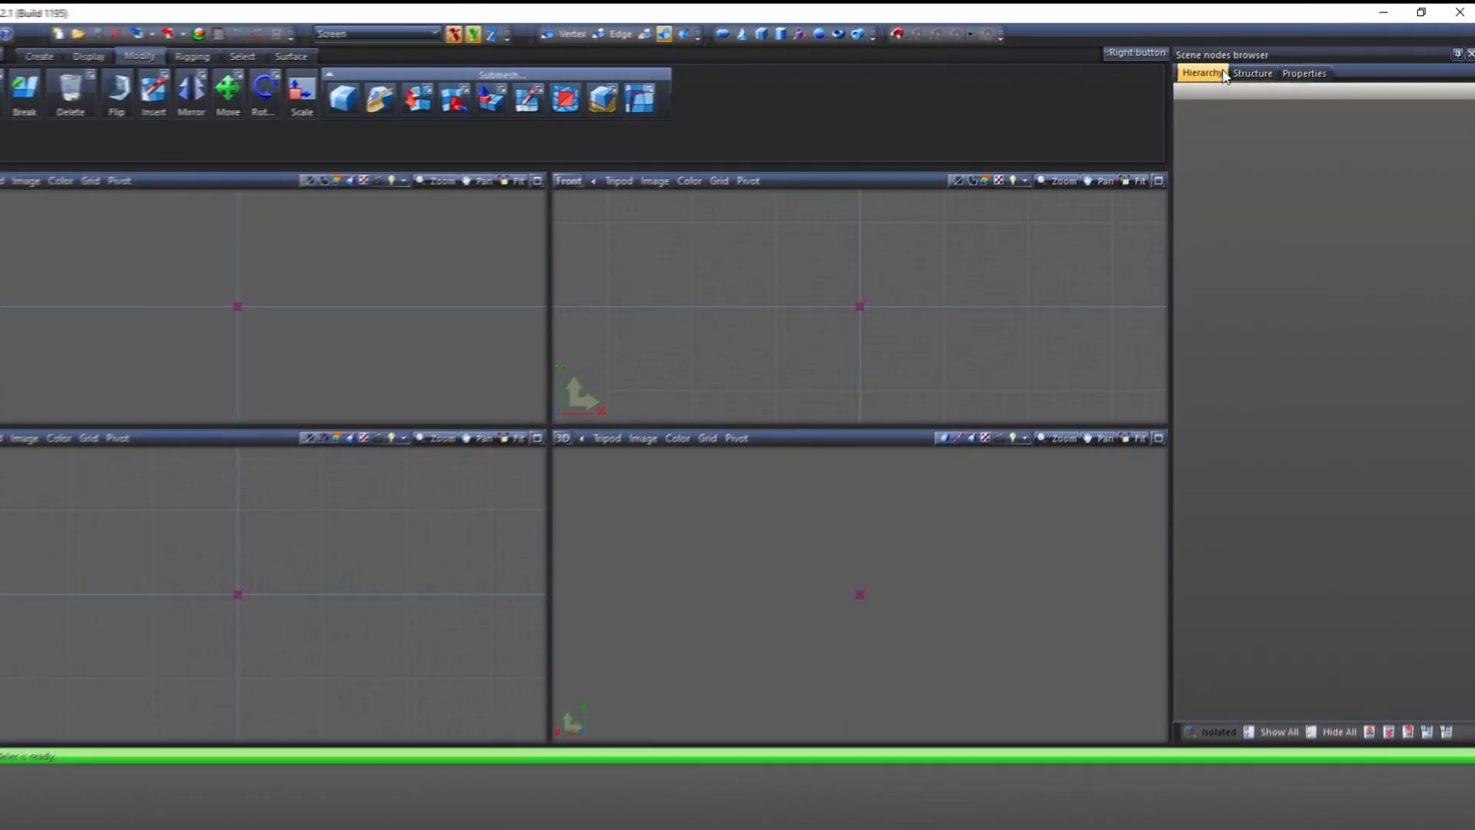
pyautogui.click(1251, 73)
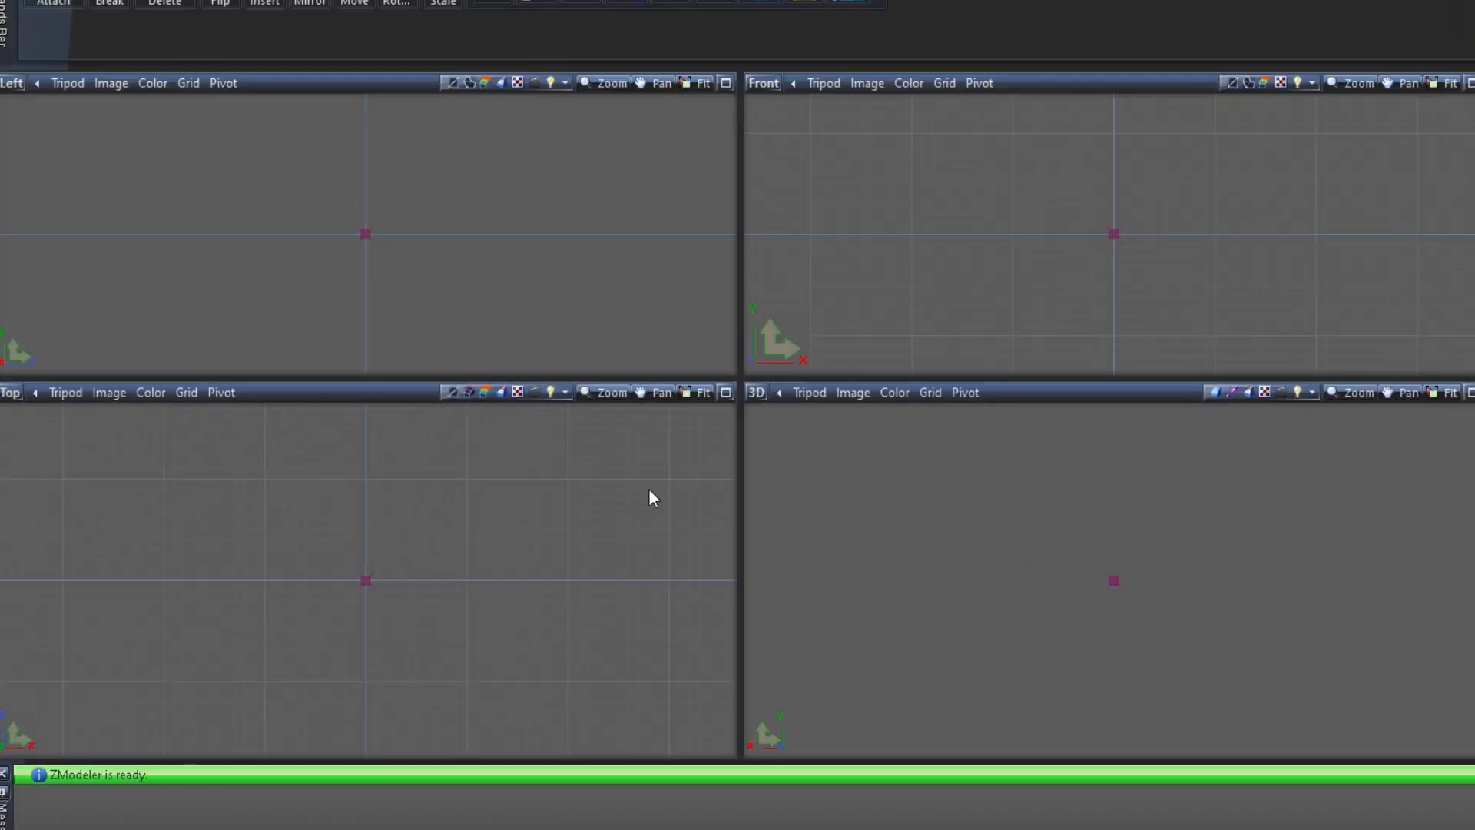
# Switch the Front viewport to the Back view, and that viewport again to the 3D view
pyautogui.click(759, 81)
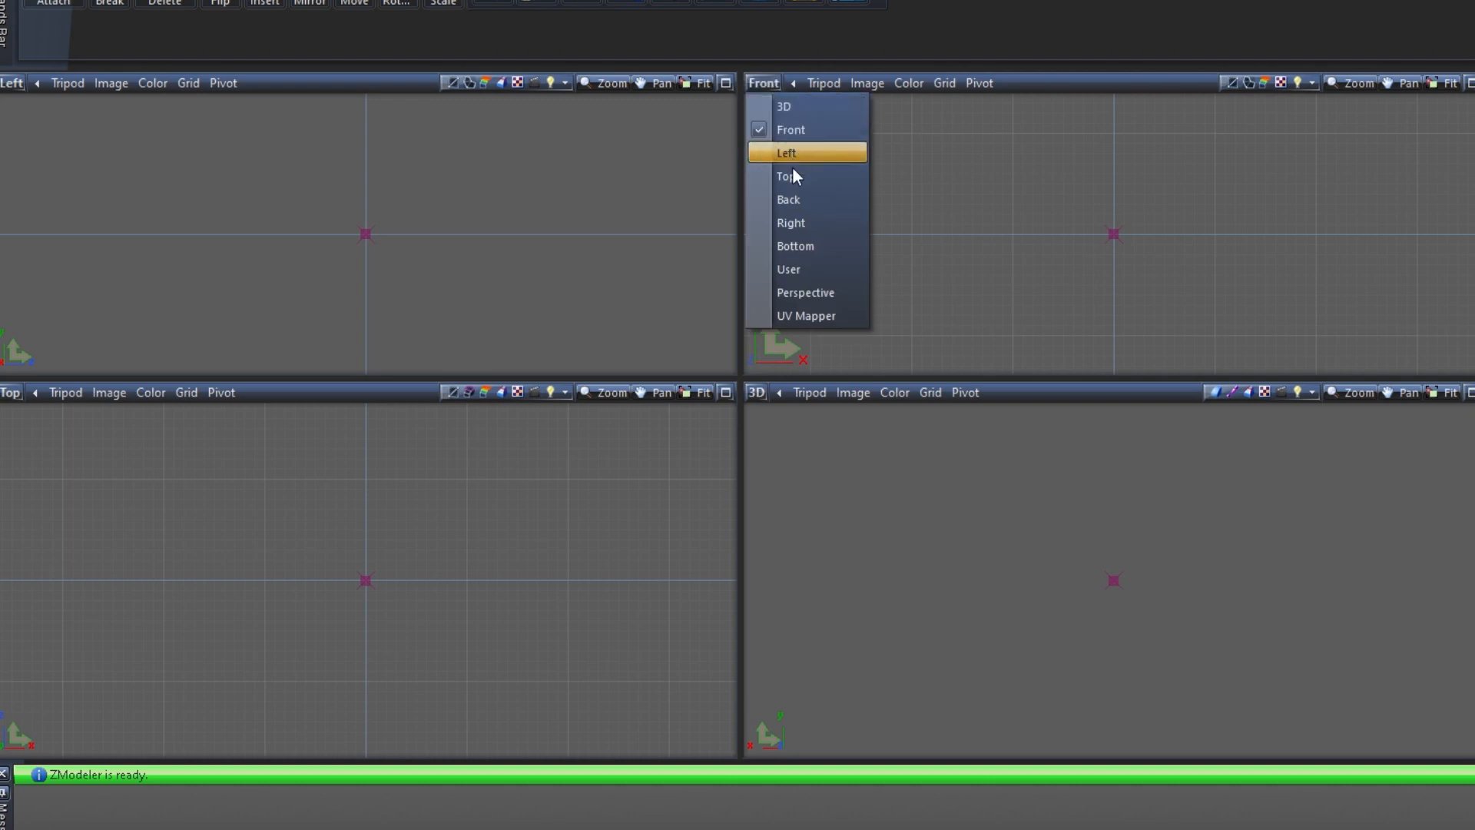
pyautogui.click(794, 194)
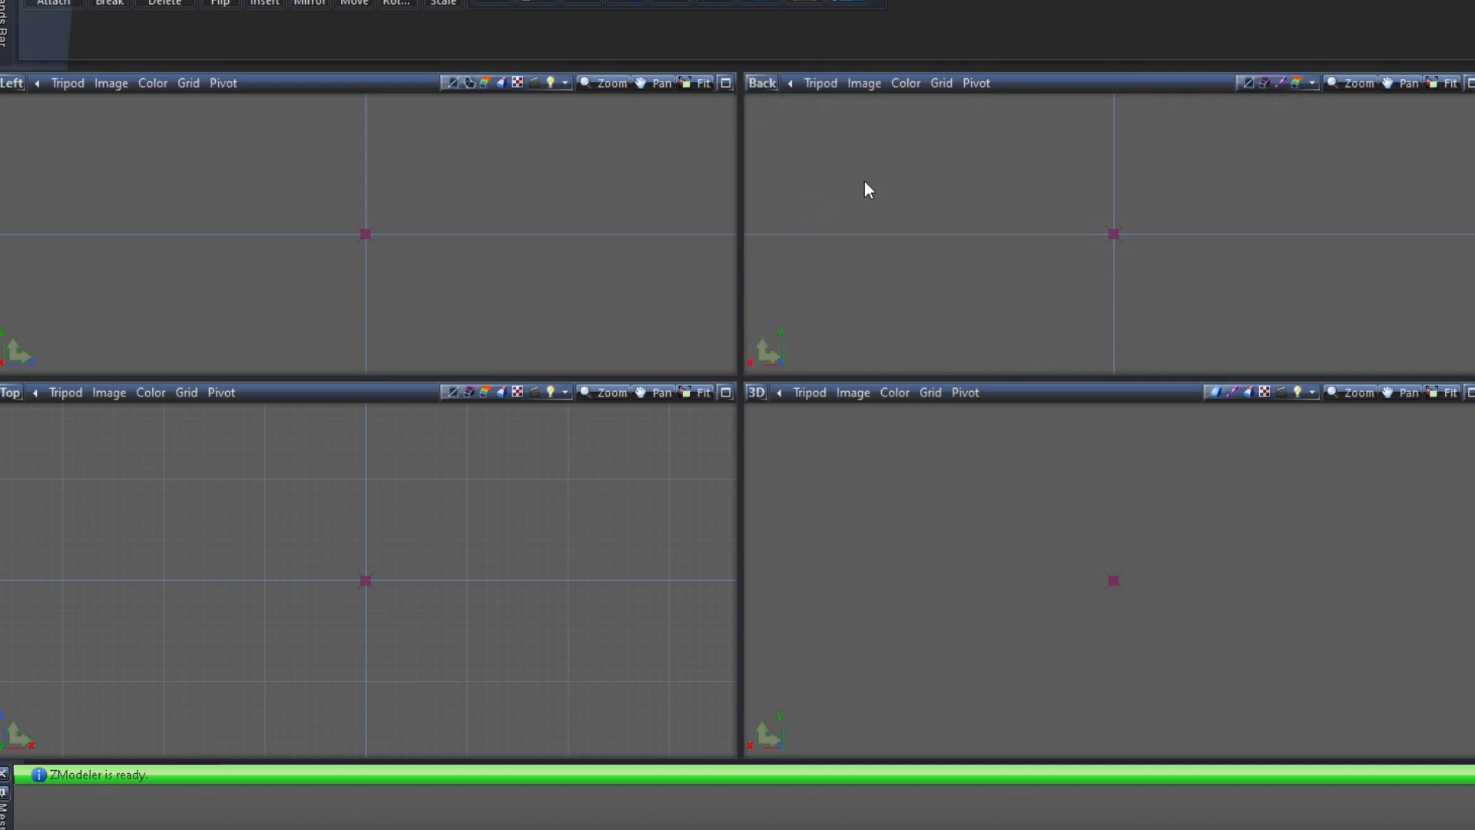
pyautogui.click(759, 82)
pyautogui.click(778, 103)
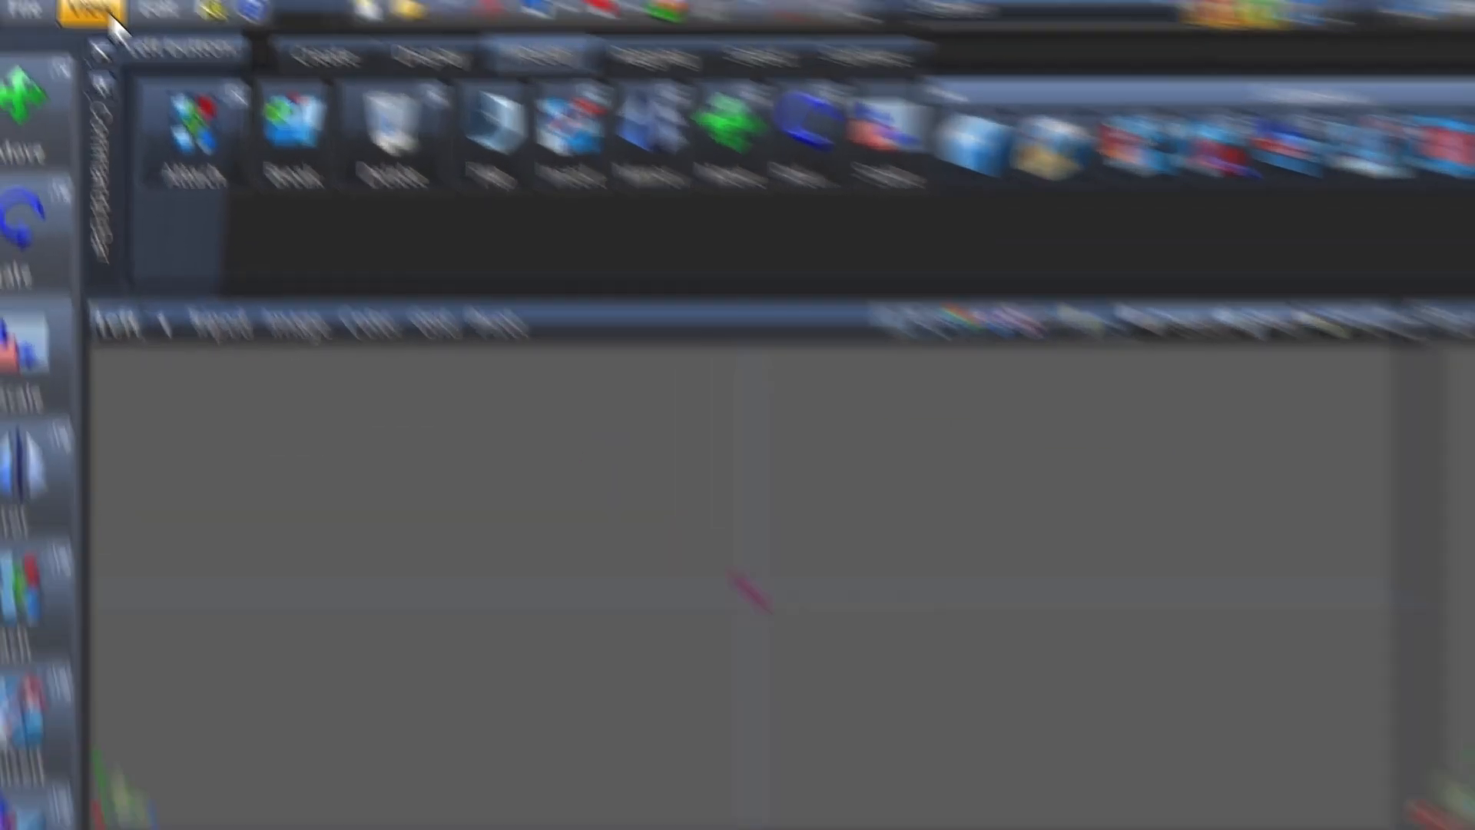
# Split the top-level viewport layout into two stacked panes
pyautogui.click(134, 58)
pyautogui.moveTo(208, 176)
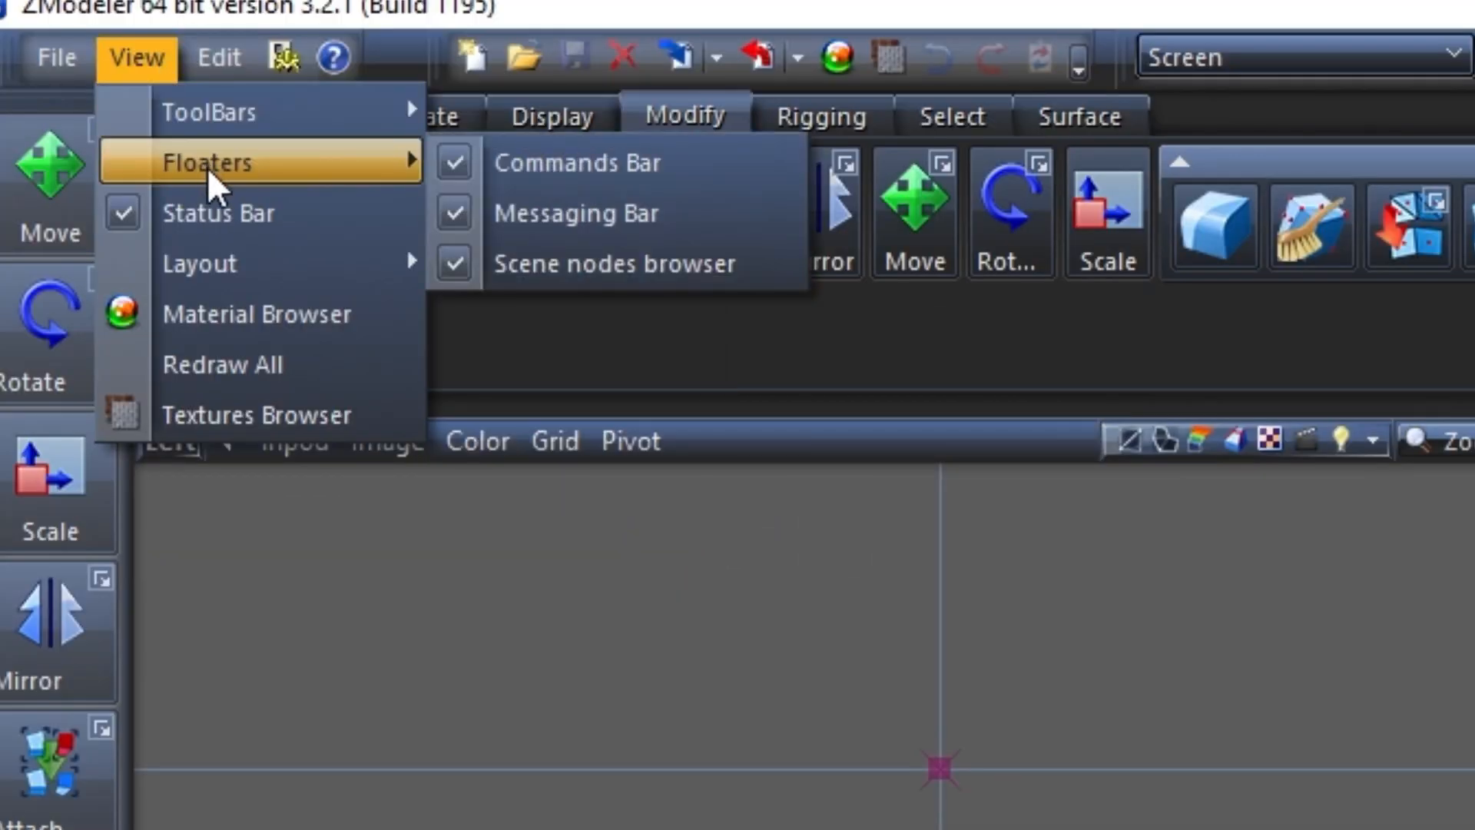
pyautogui.moveTo(258, 264)
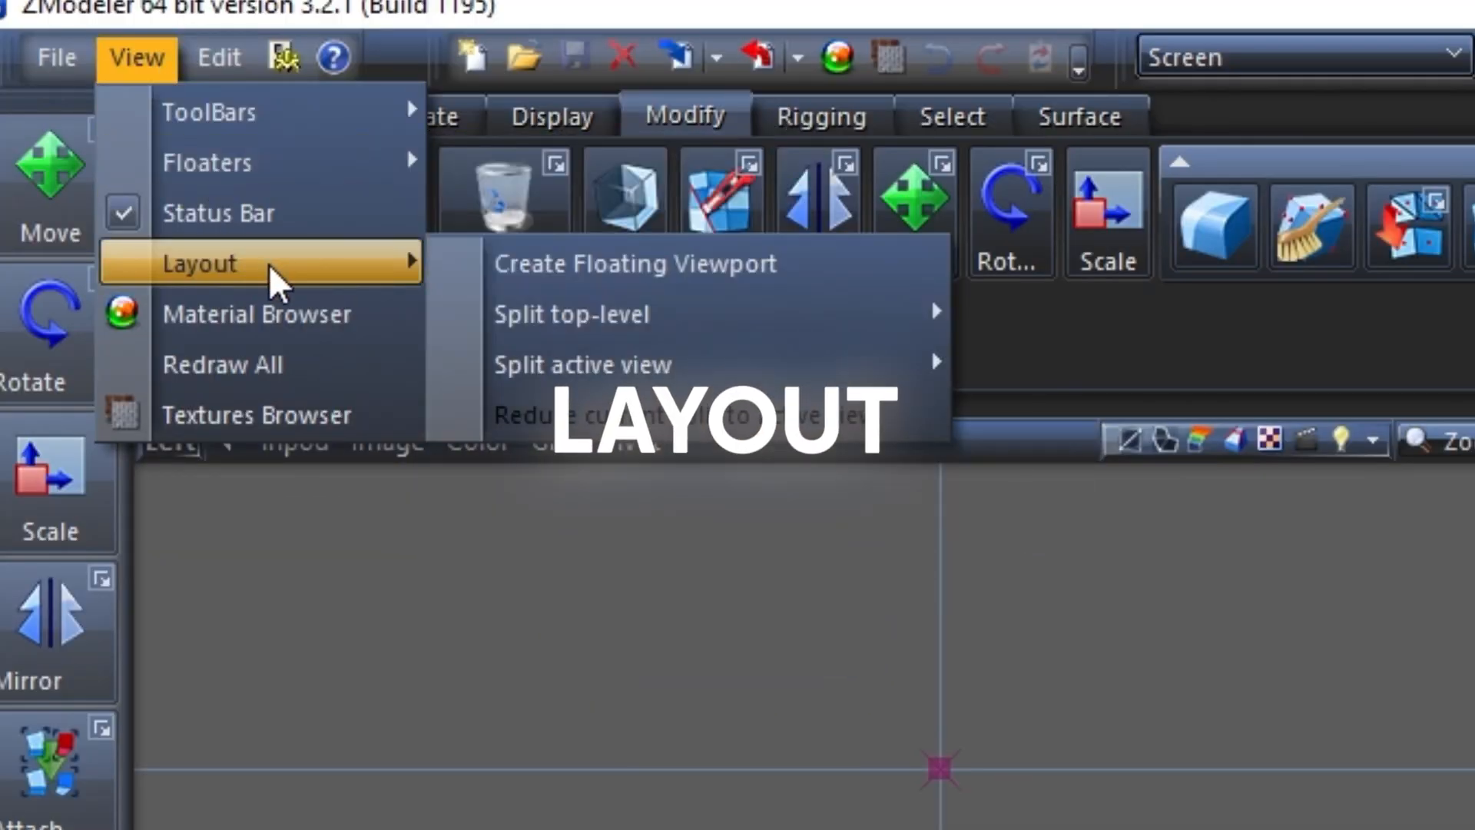
pyautogui.moveTo(540, 316)
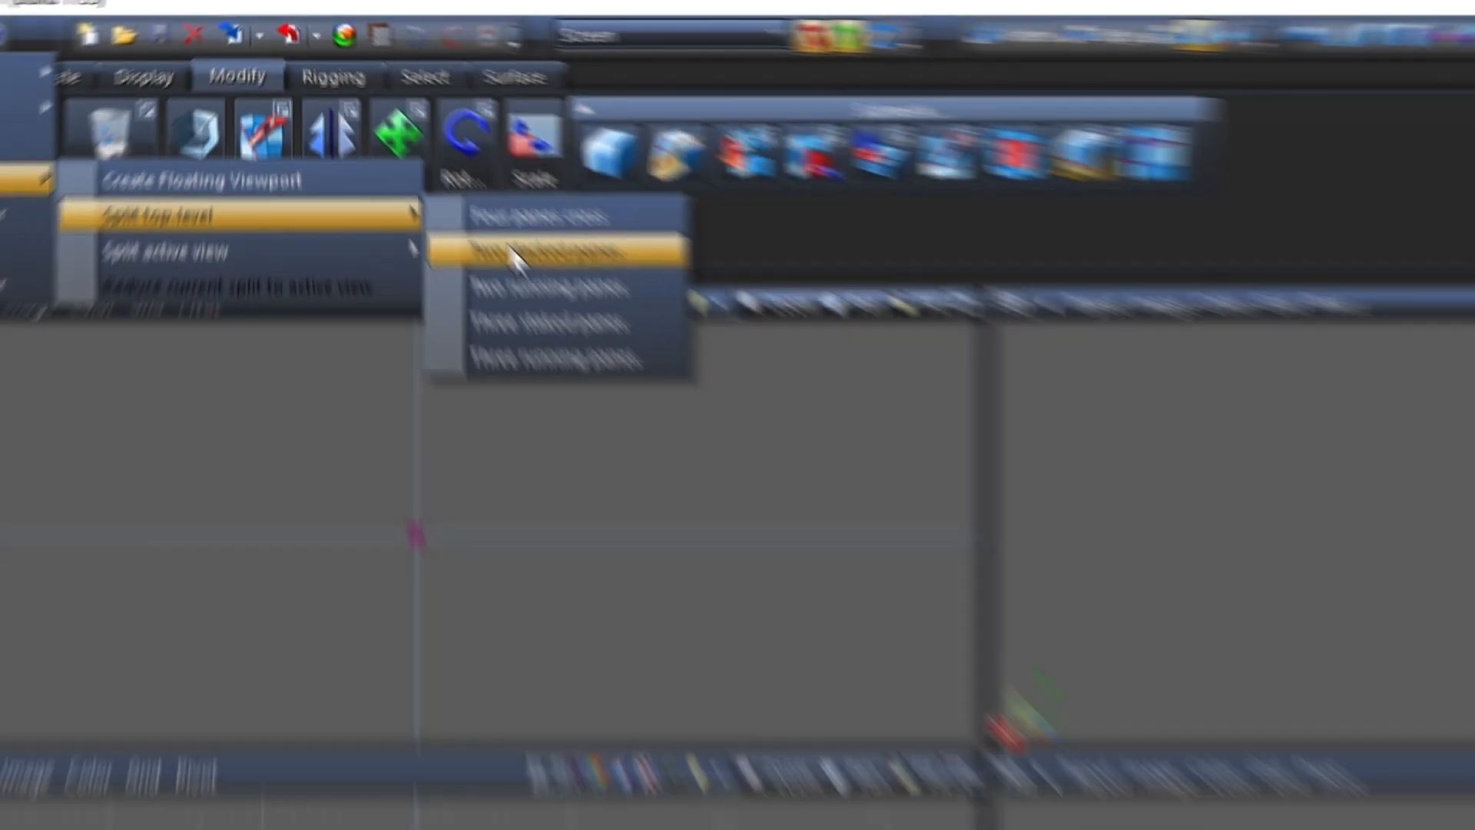
pyautogui.click(615, 365)
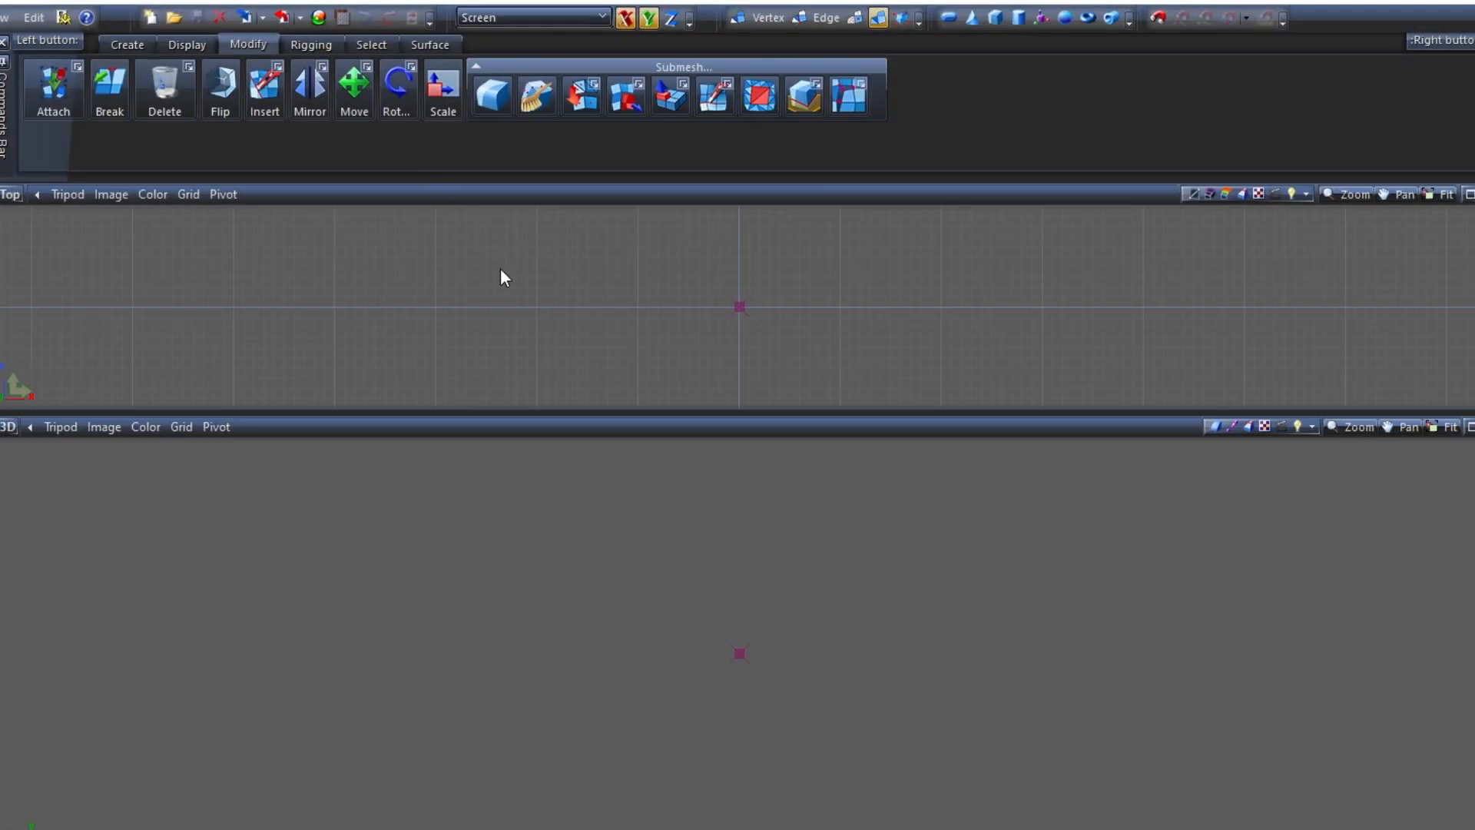
# Set the top-level viewport layout to four panes cross and resize the panes to roughly equal sizes
pyautogui.click(5, 23)
pyautogui.moveTo(51, 113)
pyautogui.moveTo(253, 135)
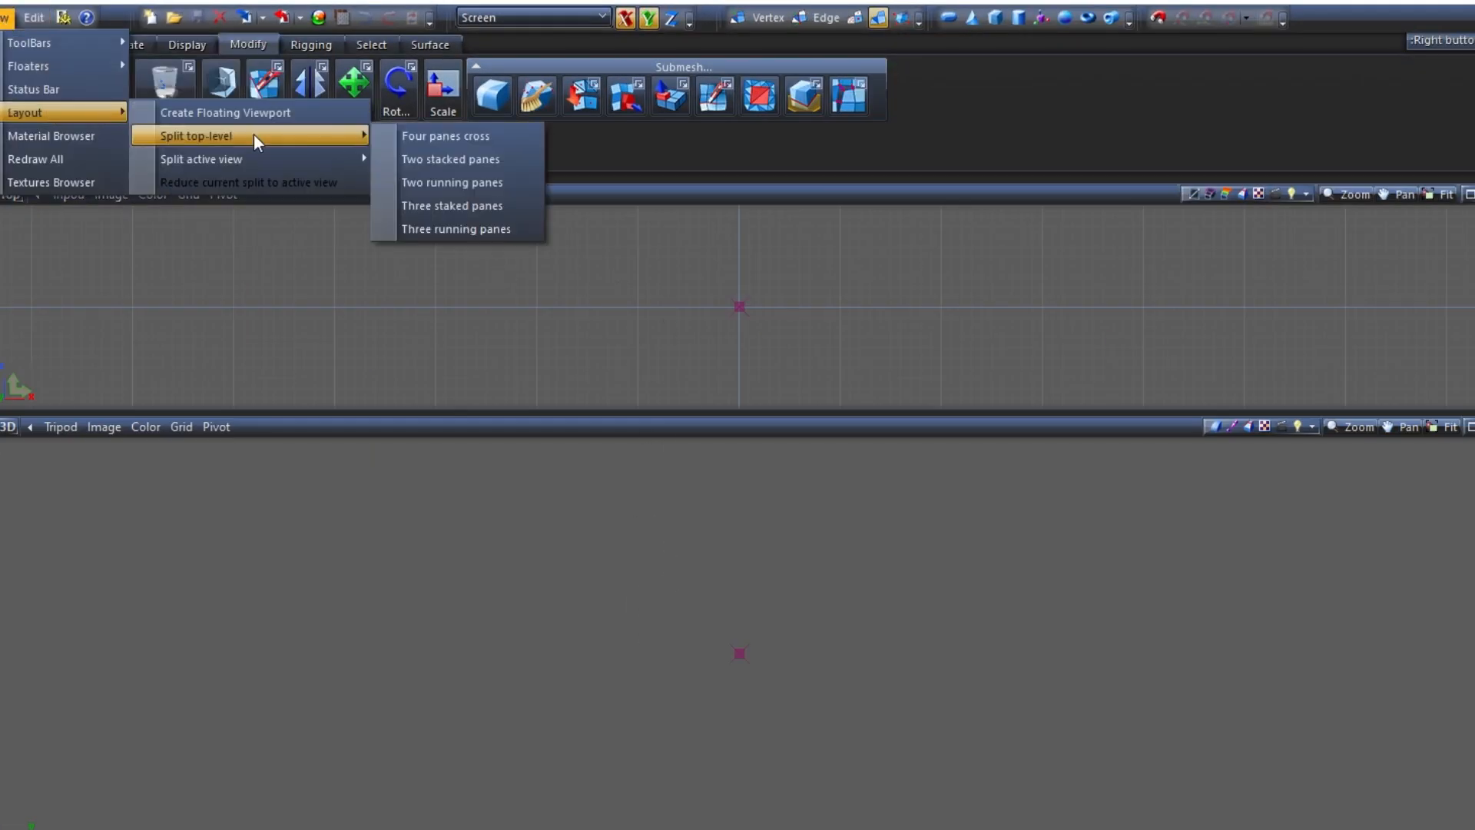
pyautogui.click(428, 135)
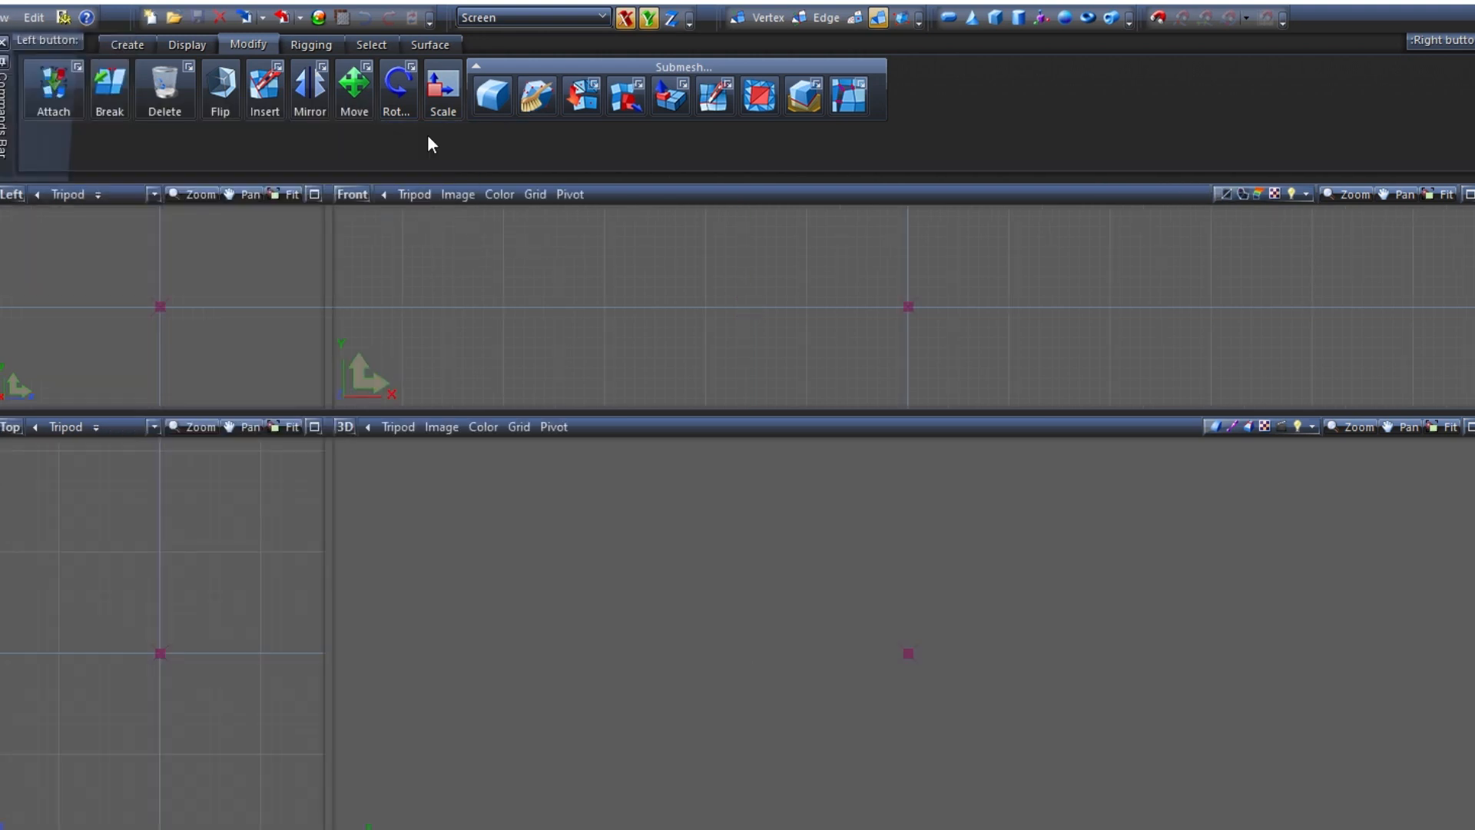
pyautogui.moveTo(336, 415); pyautogui.dragTo(804, 491)
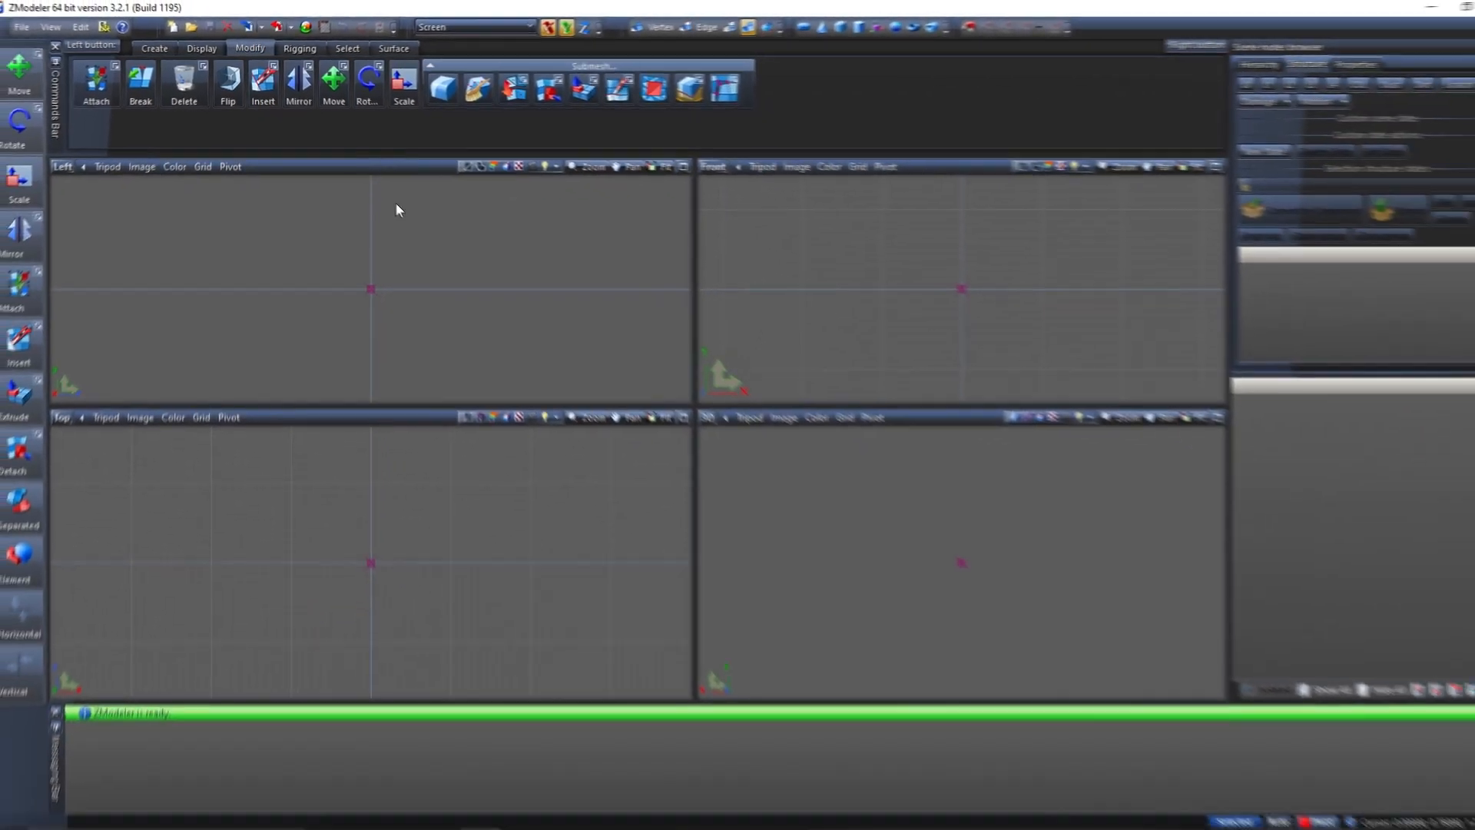
# Open the model file 2013-2015_POLICE_INTERCEPTOR_UTILITY_V1.0D_K9.z3d from the [DEV] 2013-2015 FPIU folder
pyautogui.click(32, 28)
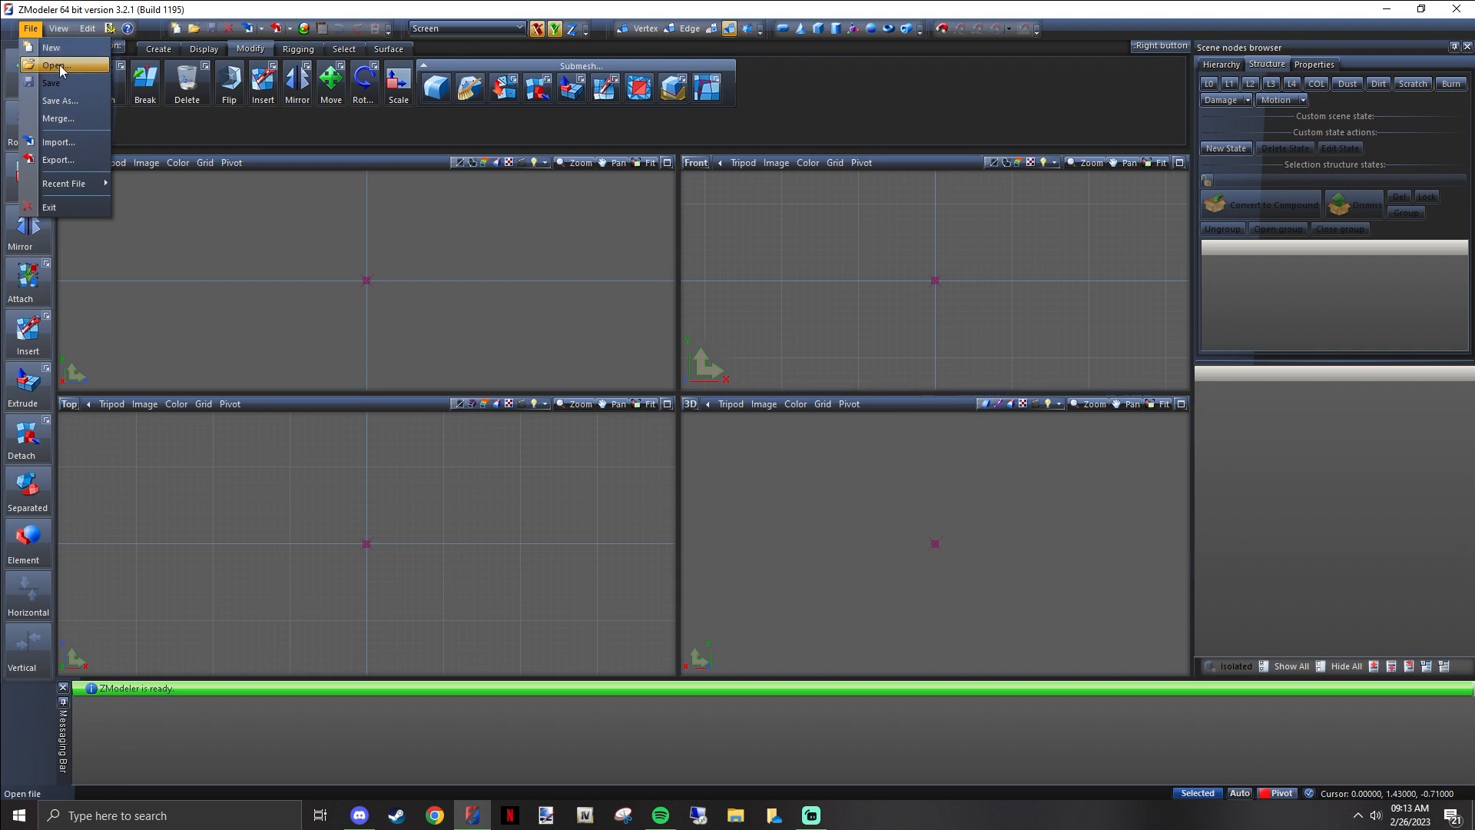
pyautogui.click(55, 65)
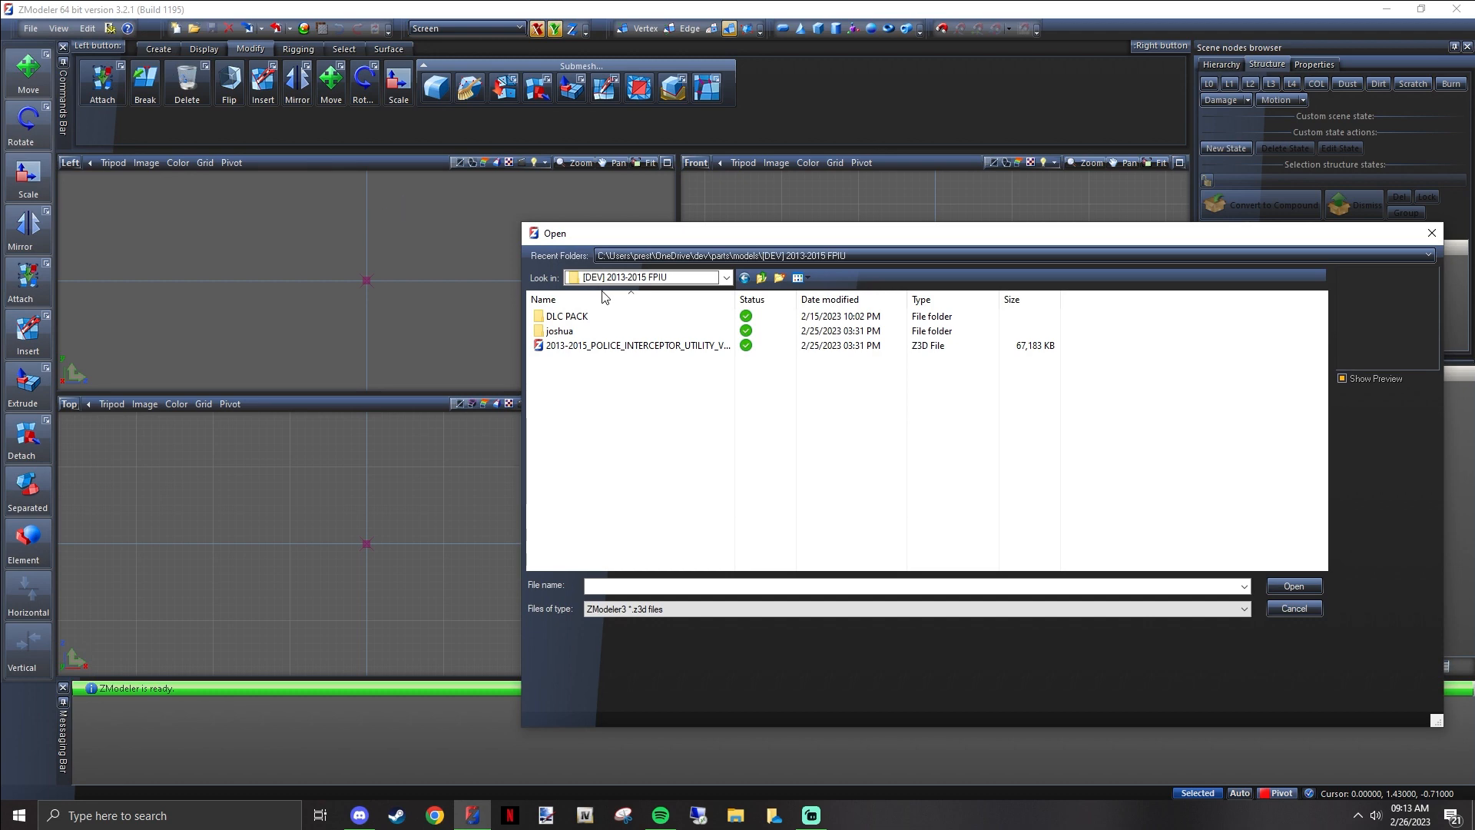
pyautogui.click(600, 348)
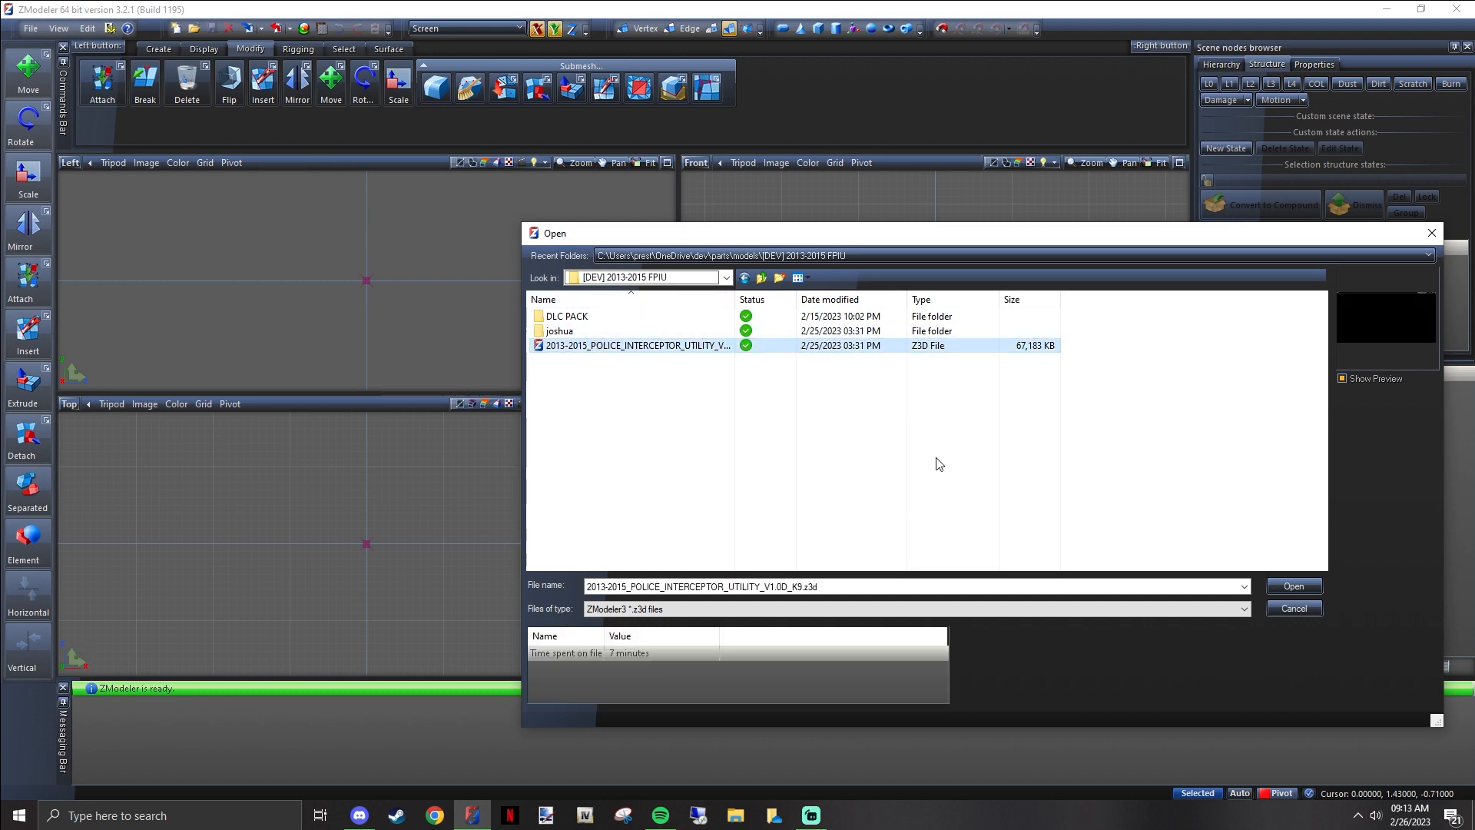
pyautogui.click(1302, 588)
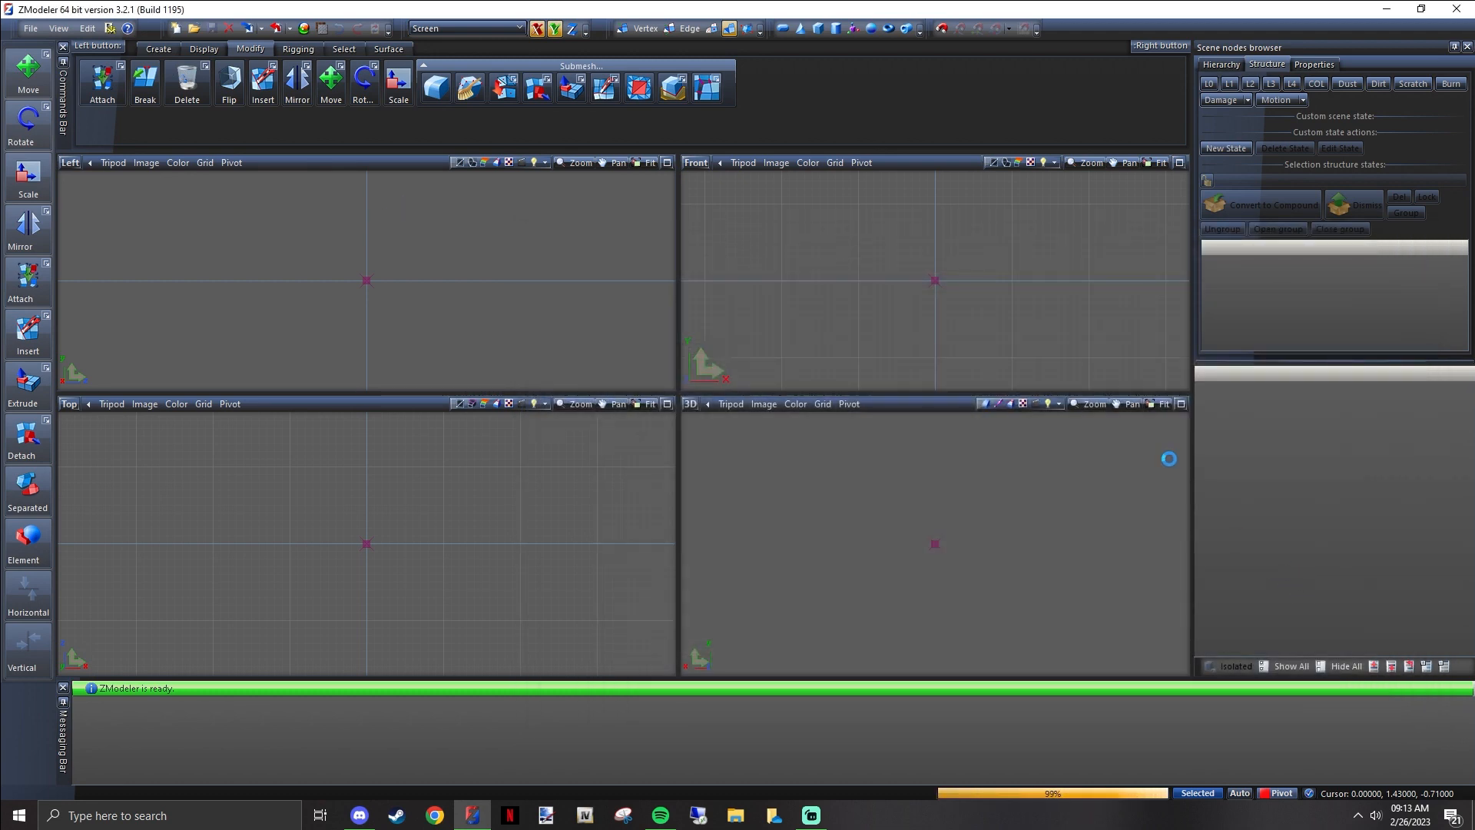
pyautogui.click(31, 29)
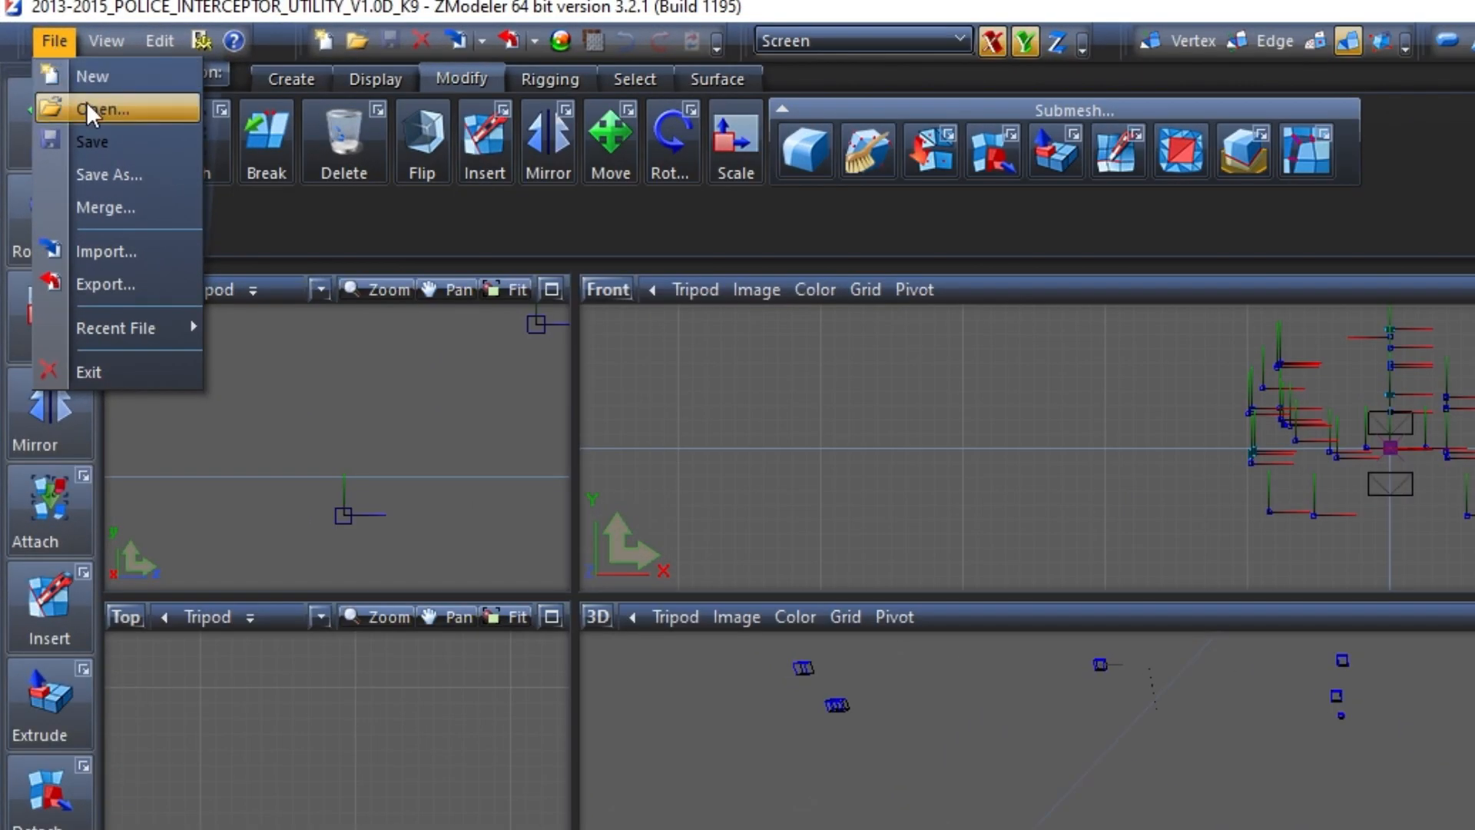
pyautogui.click(100, 109)
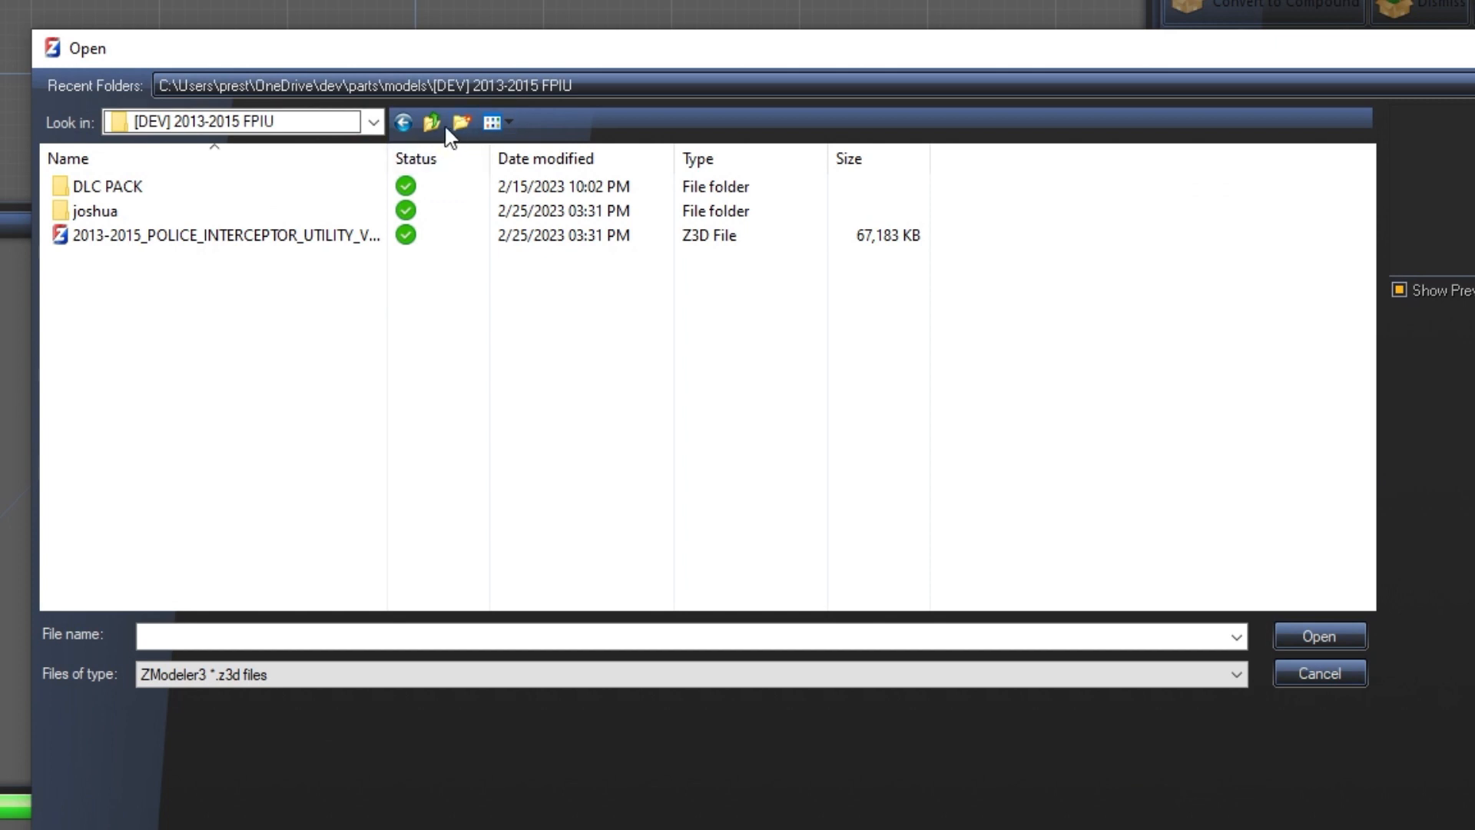
pyautogui.click(433, 122)
pyautogui.click(433, 122)
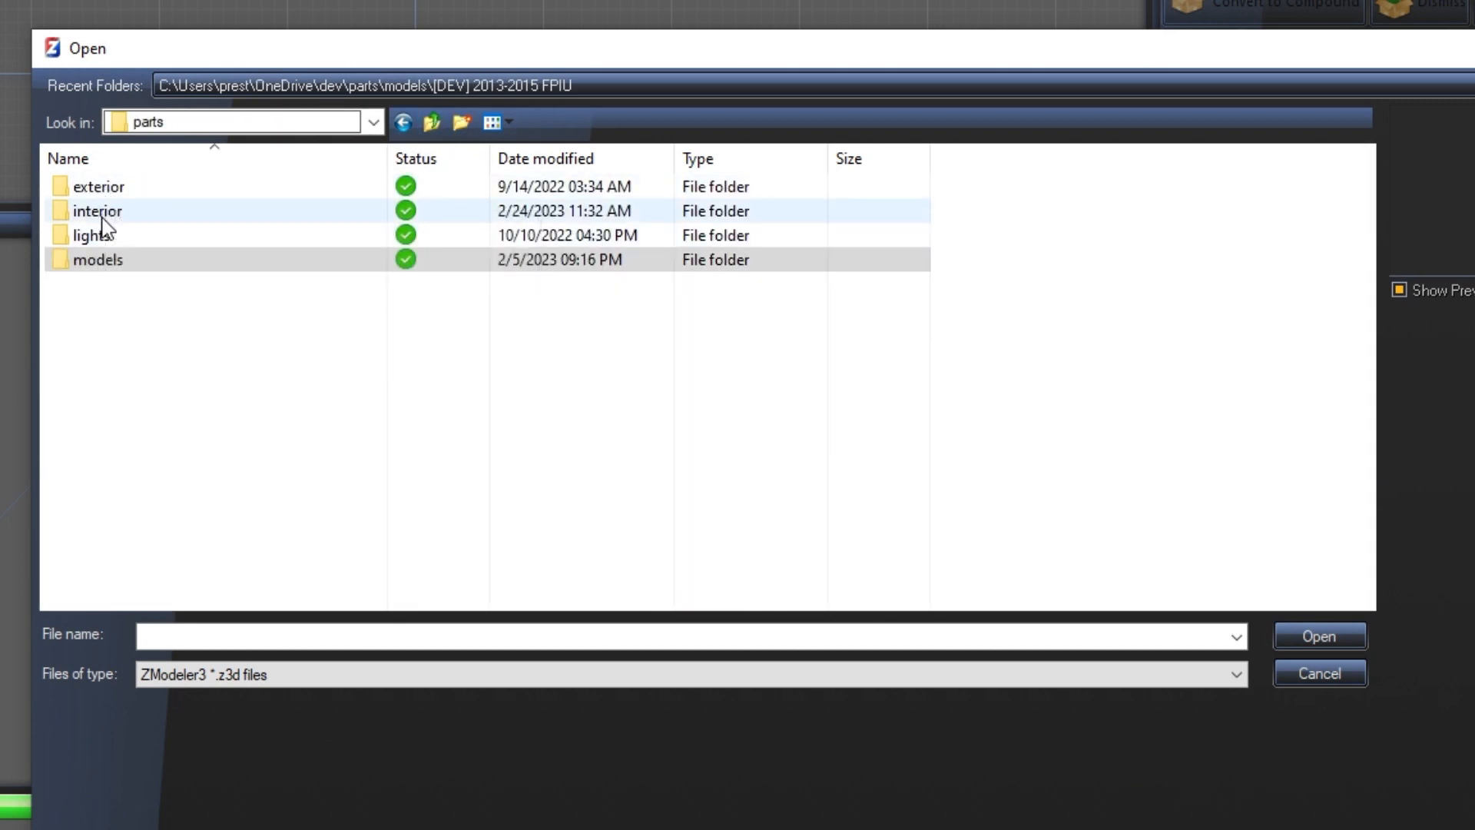
pyautogui.click(107, 265)
pyautogui.doubleClick(107, 261)
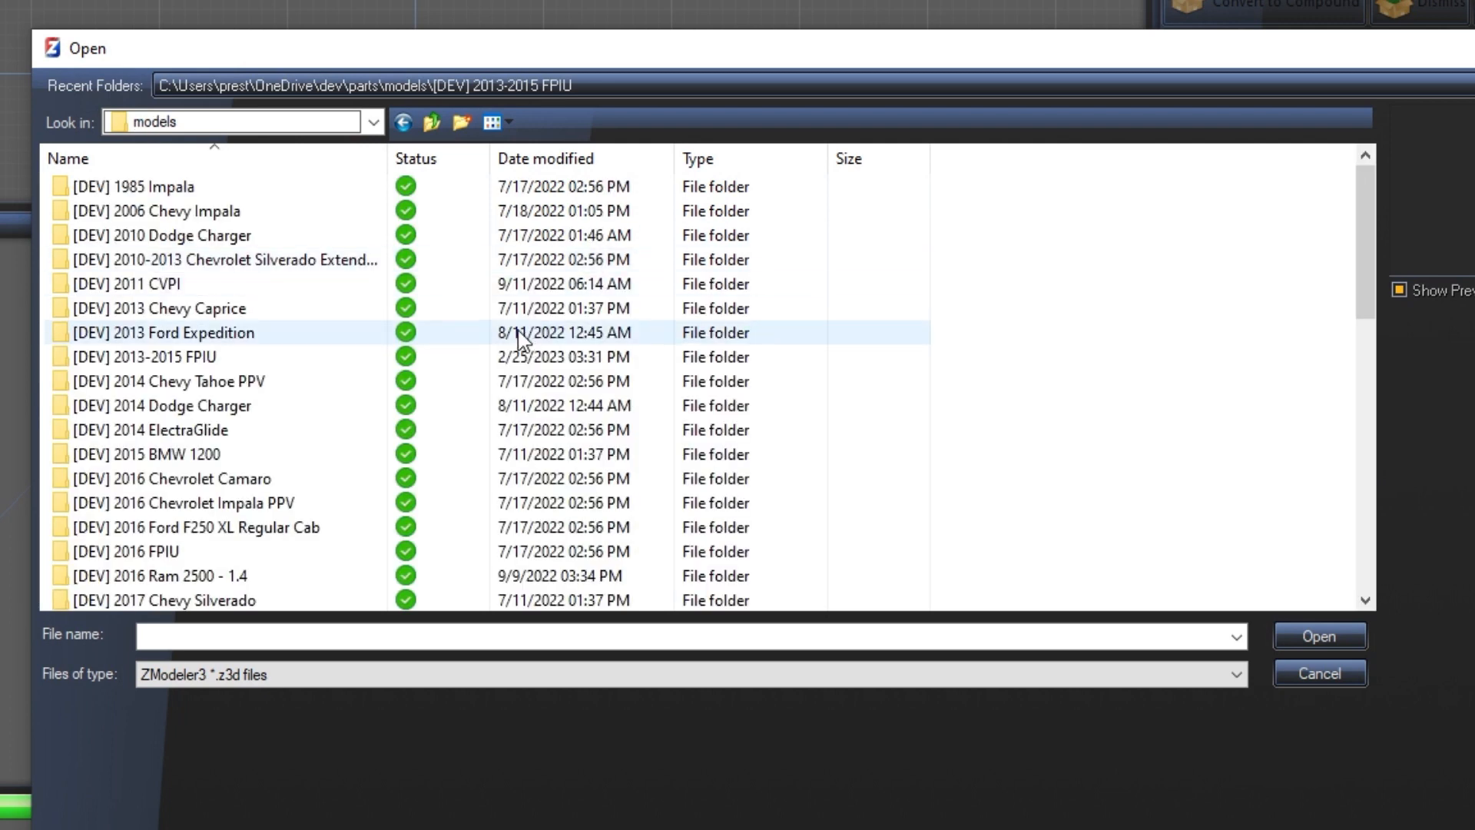
pyautogui.scroll(-1, 326, 316)
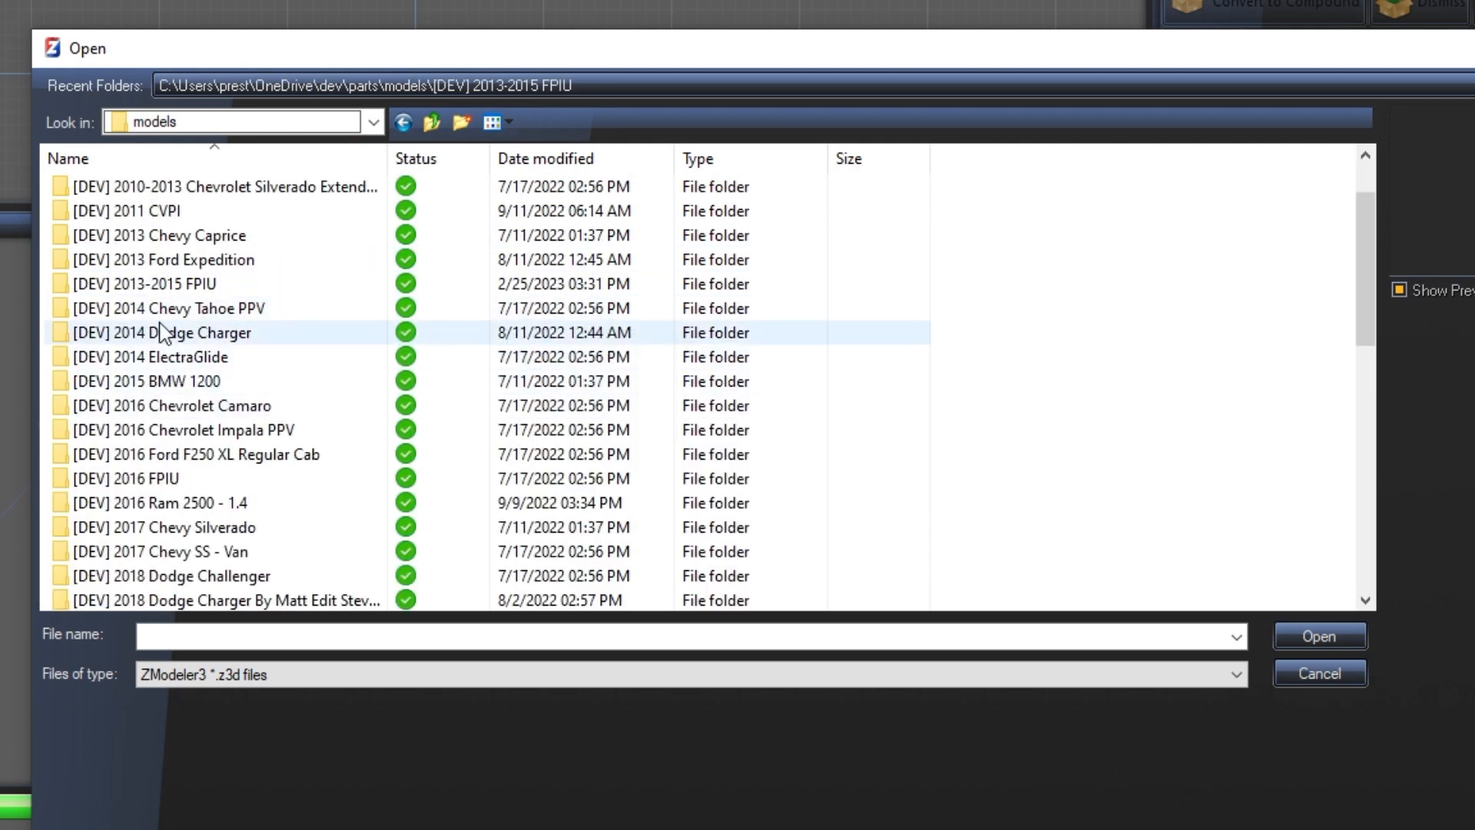
pyautogui.doubleClick(159, 284)
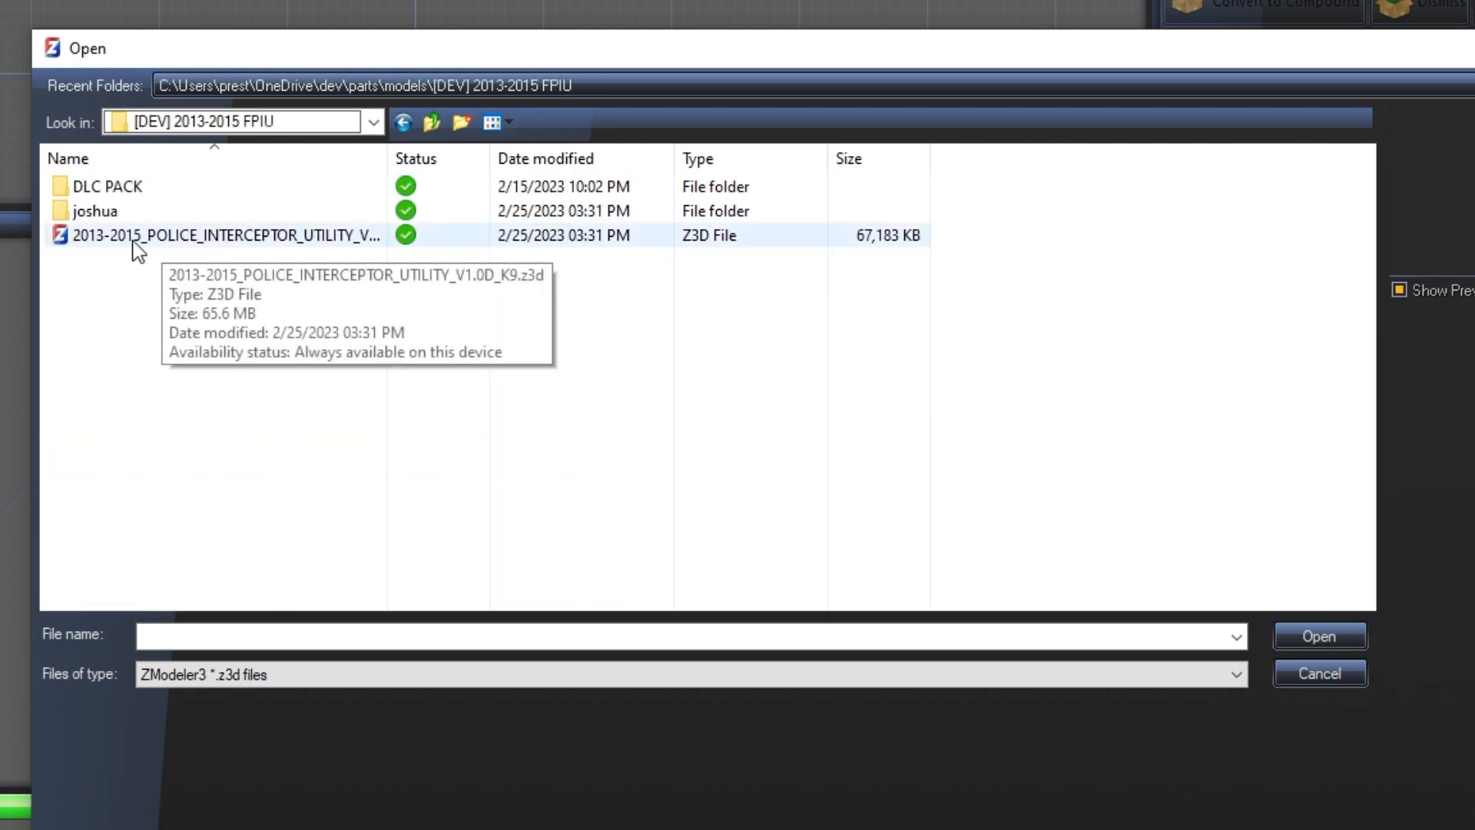
pyautogui.click(97, 244)
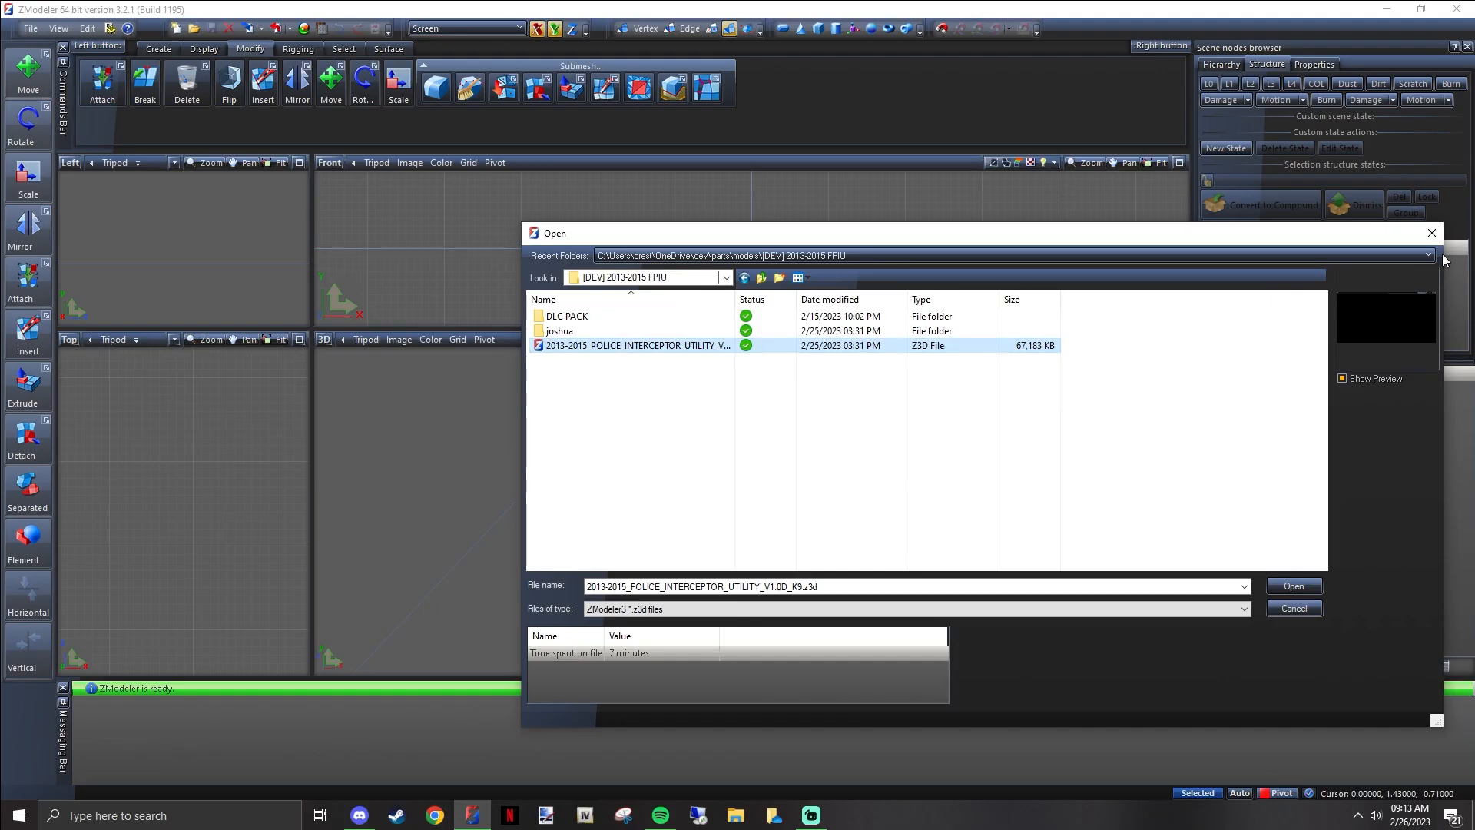
pyautogui.click(1442, 217)
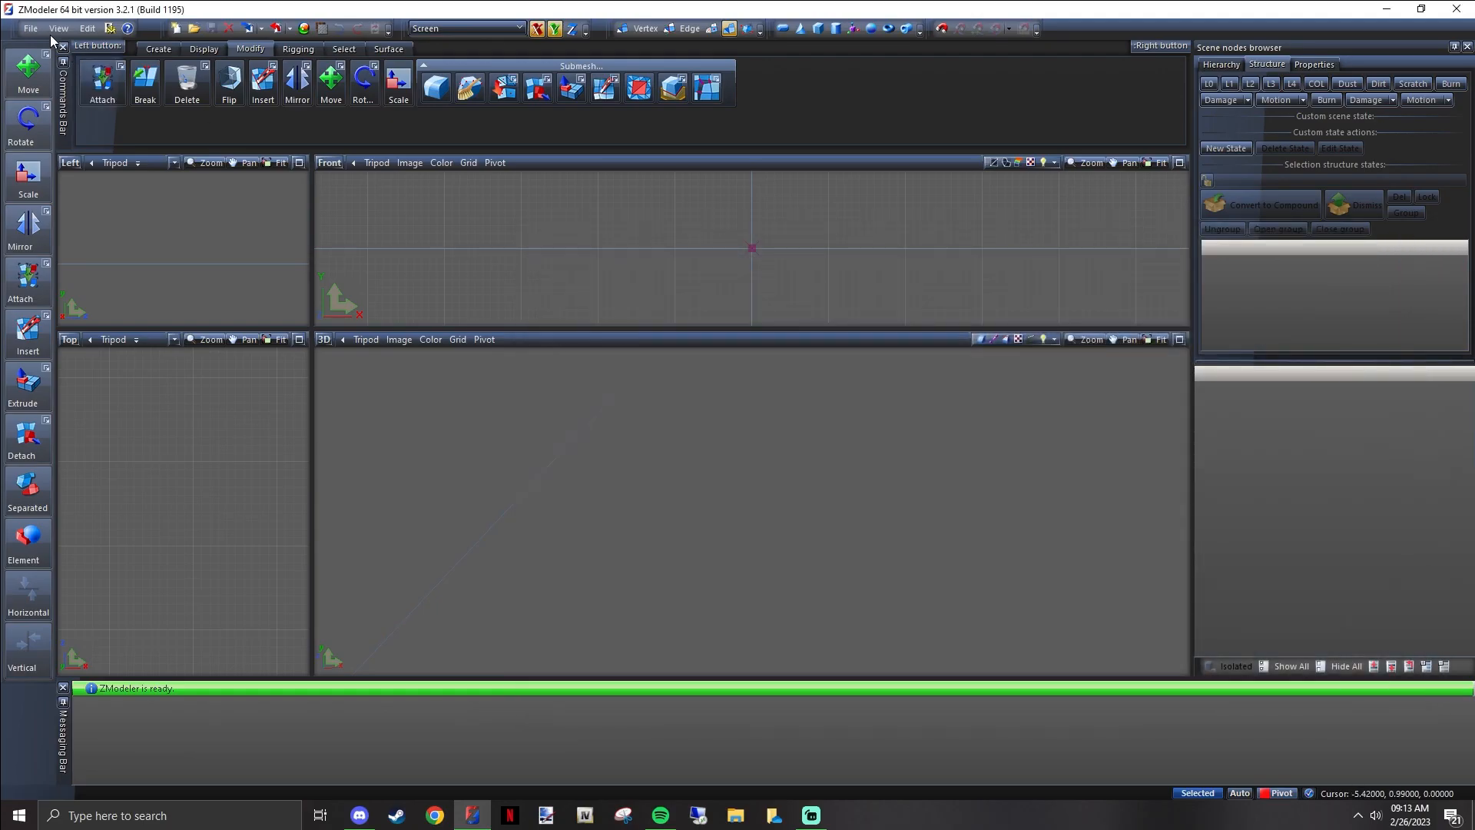
# Open 2013-2015_POLICE_INTERCEPTOR_UTILITY_V1.0D_K9.z3d and resize the four viewports to roughly equal sizes
pyautogui.click(30, 28)
pyautogui.click(46, 65)
pyautogui.doubleClick(614, 344)
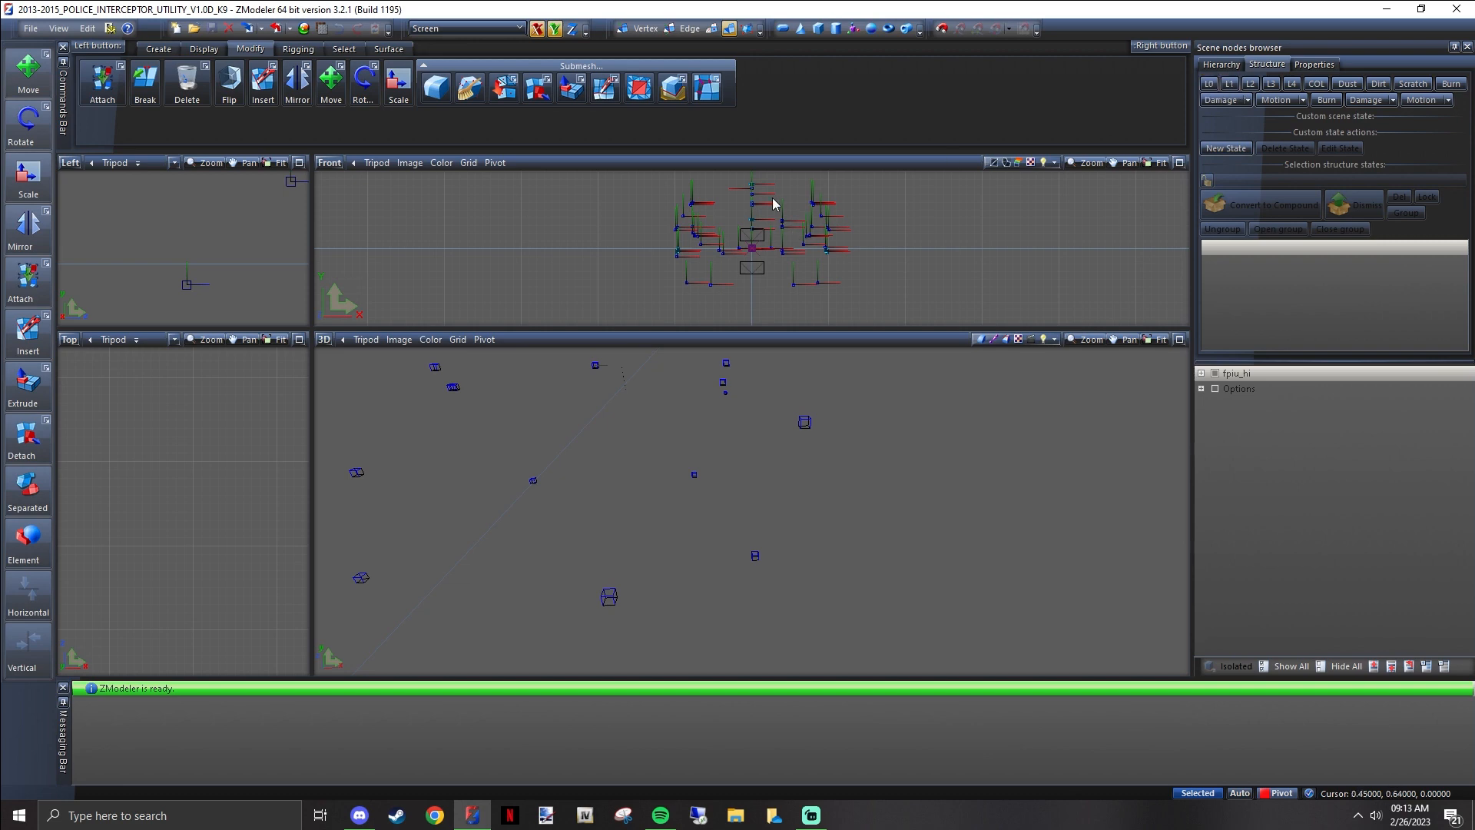
pyautogui.moveTo(310, 328); pyautogui.dragTo(604, 395)
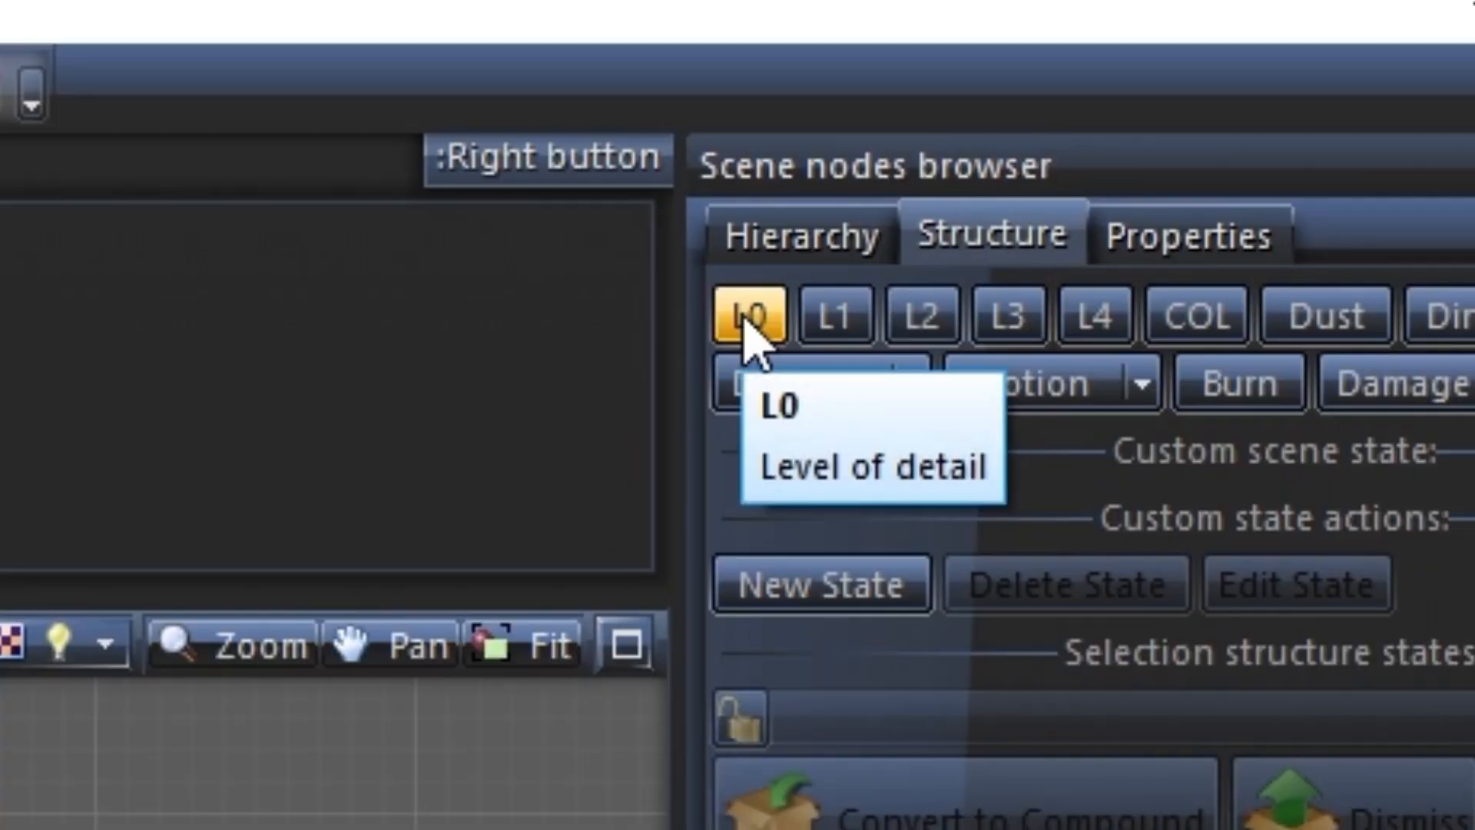
# Display the vehicle's L0 level of detail in the viewports
pyautogui.click(743, 315)
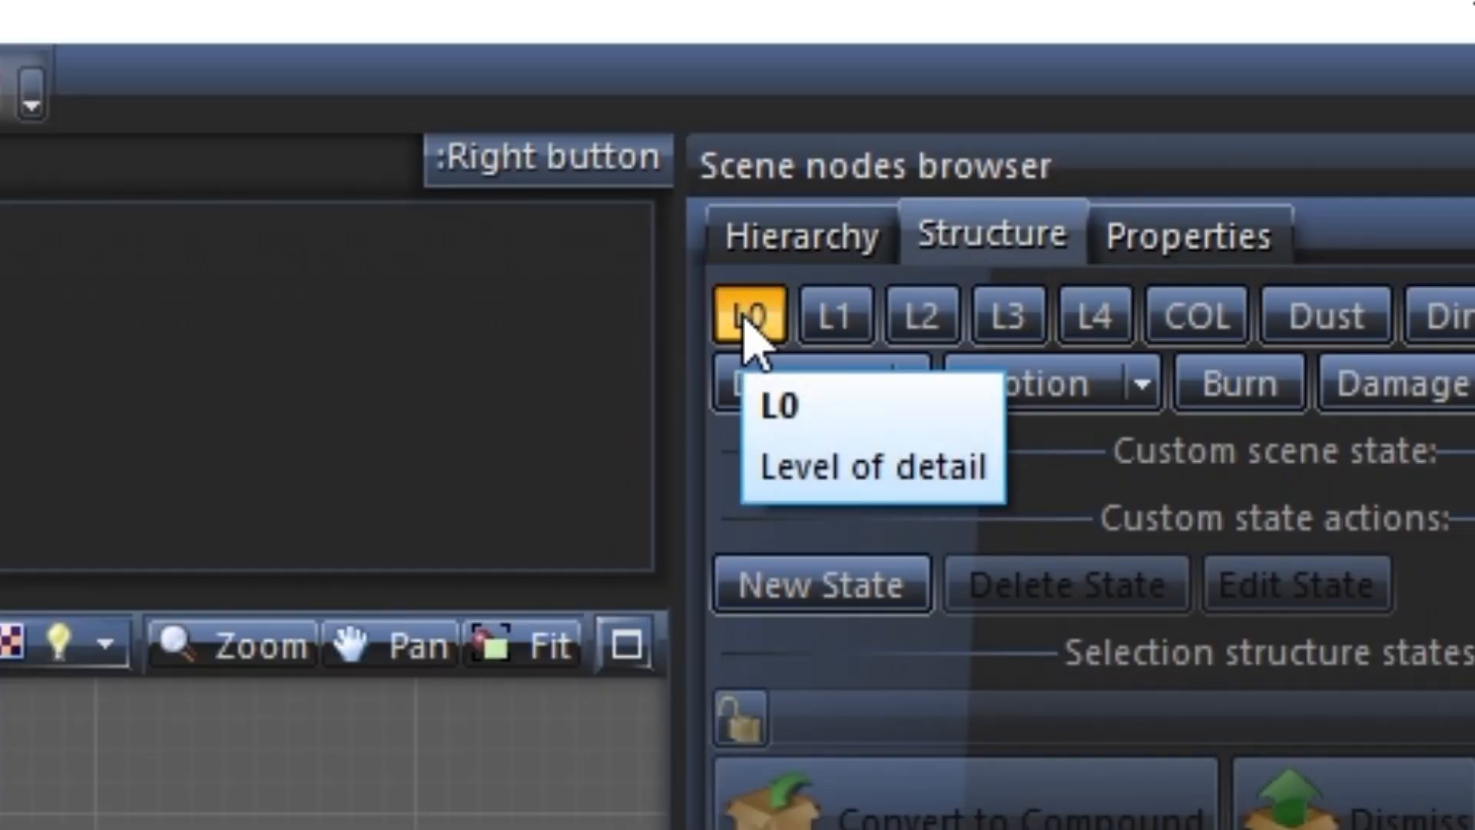
pyautogui.scroll(-6, 984, 490)
pyautogui.scroll(-4, 984, 490)
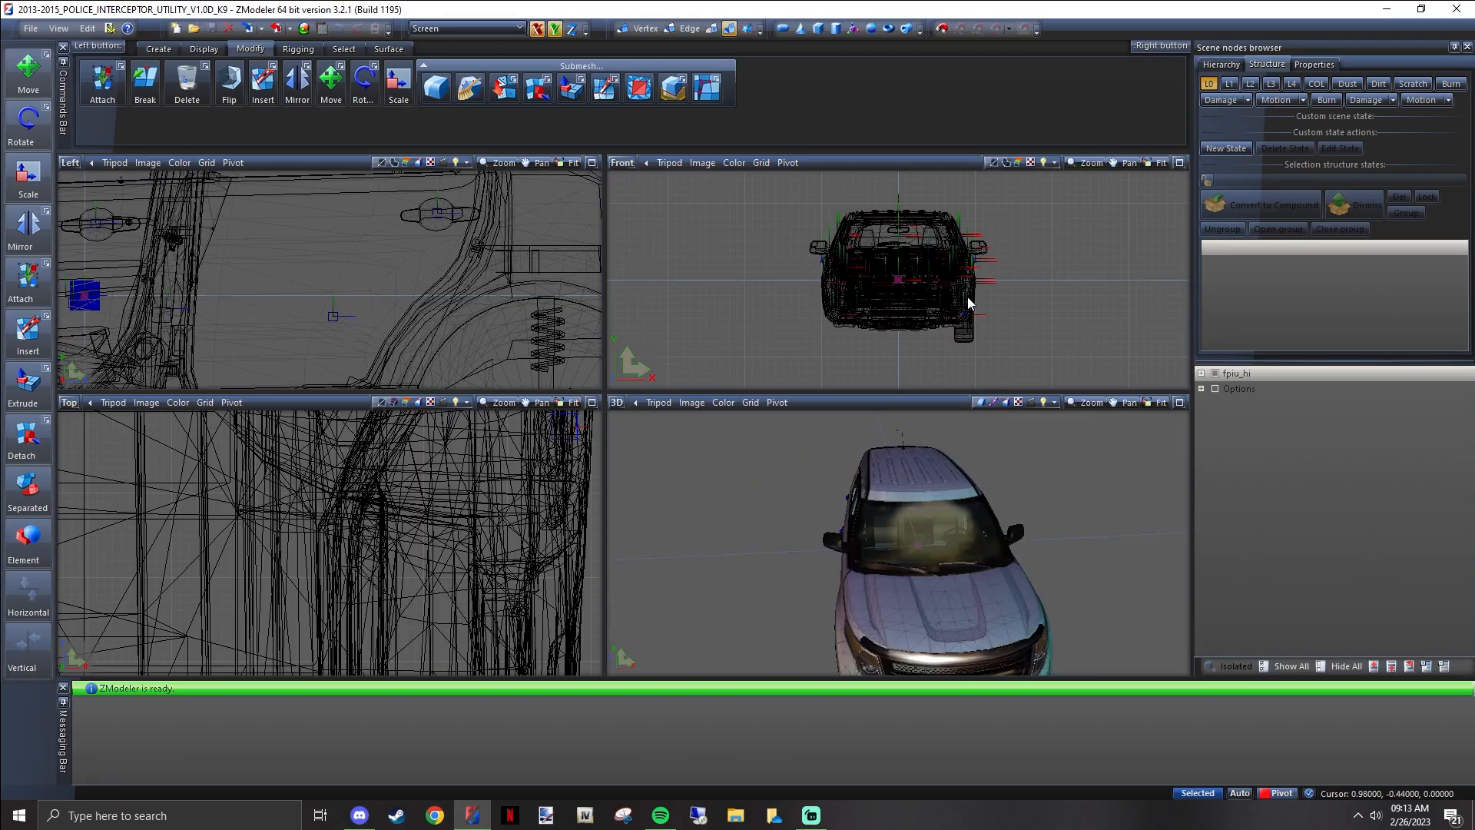
# Examine the vehicle from several angles in the 3D view and as a whole wireframe in the Left and Top views
pyautogui.moveTo(956, 569); pyautogui.dragTo(933, 550, button='middle')
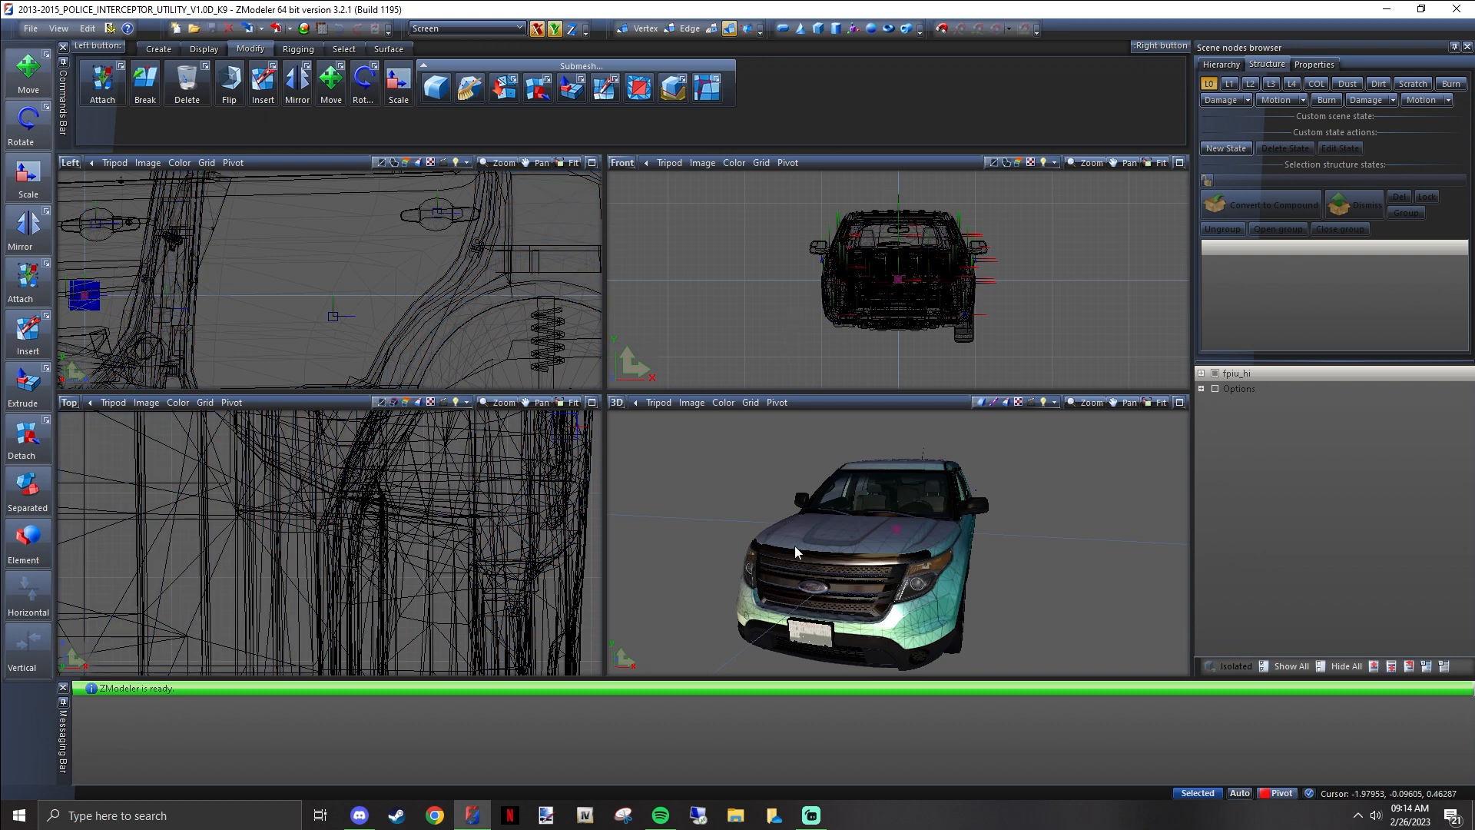
pyautogui.moveTo(781, 555); pyautogui.dragTo(969, 537, button='middle')
pyautogui.scroll(8, 969, 537)
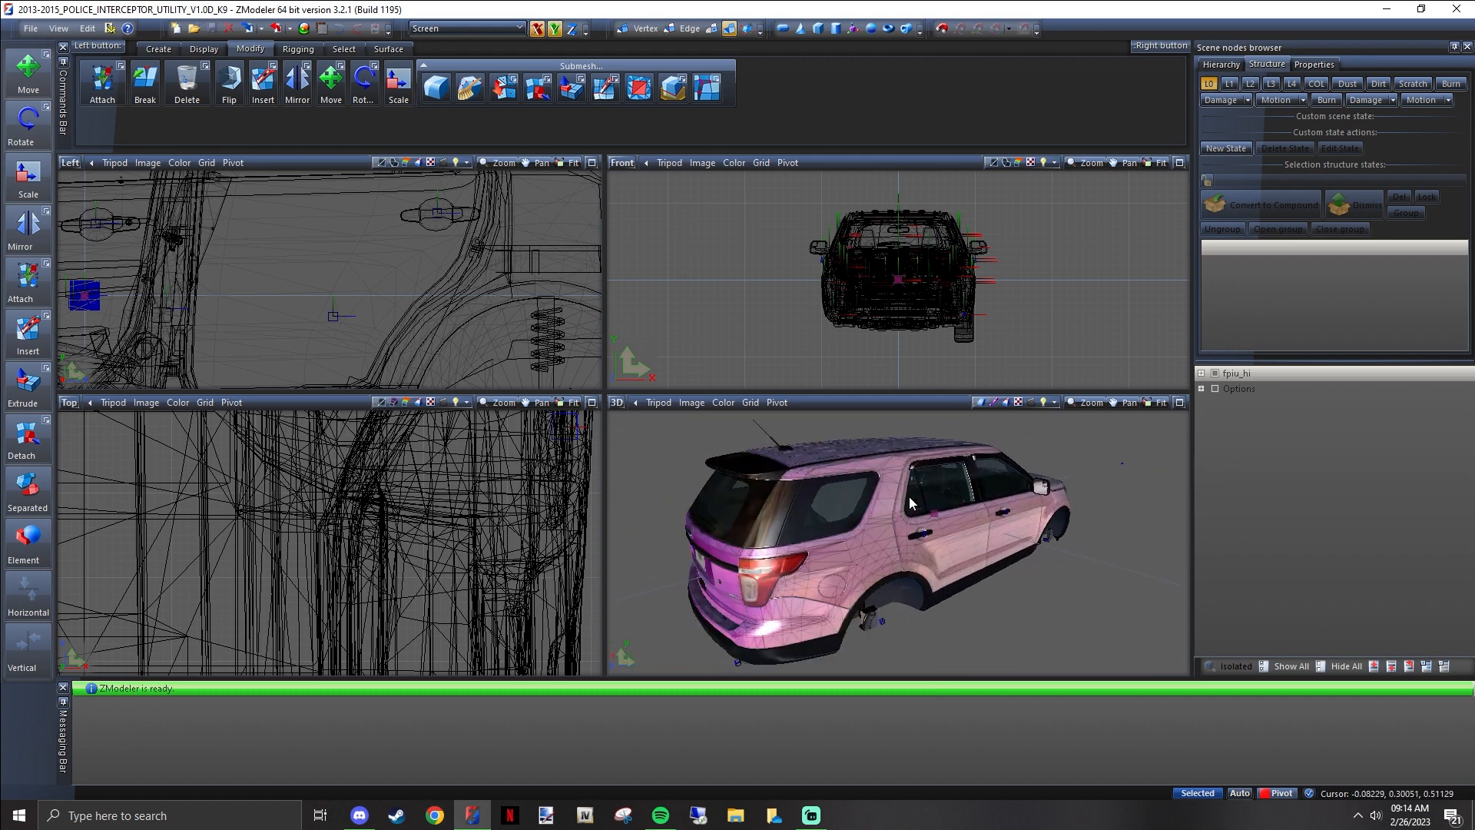
pyautogui.scroll(-8, 950, 507)
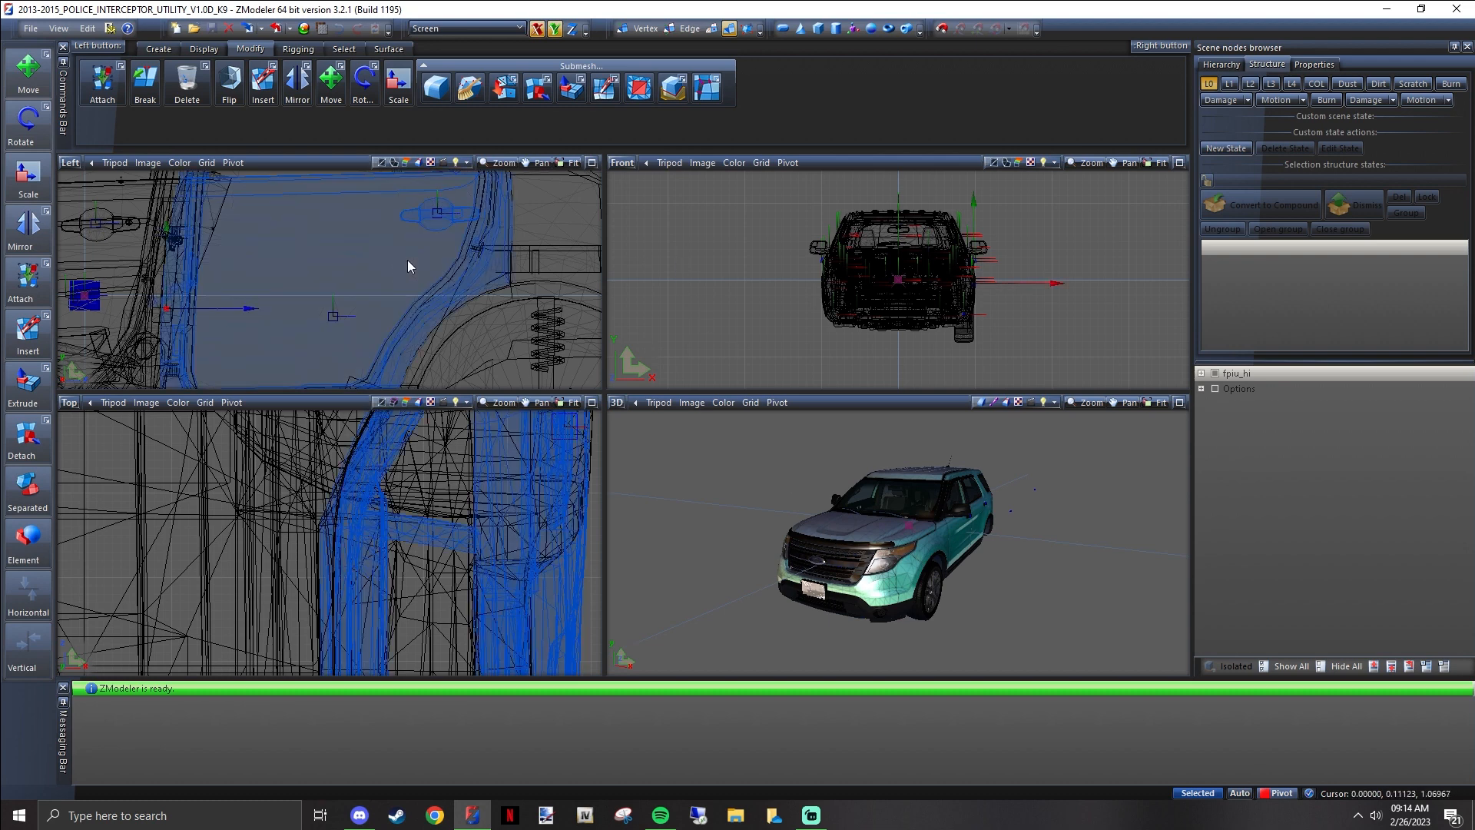
pyautogui.scroll(-6, 415, 276)
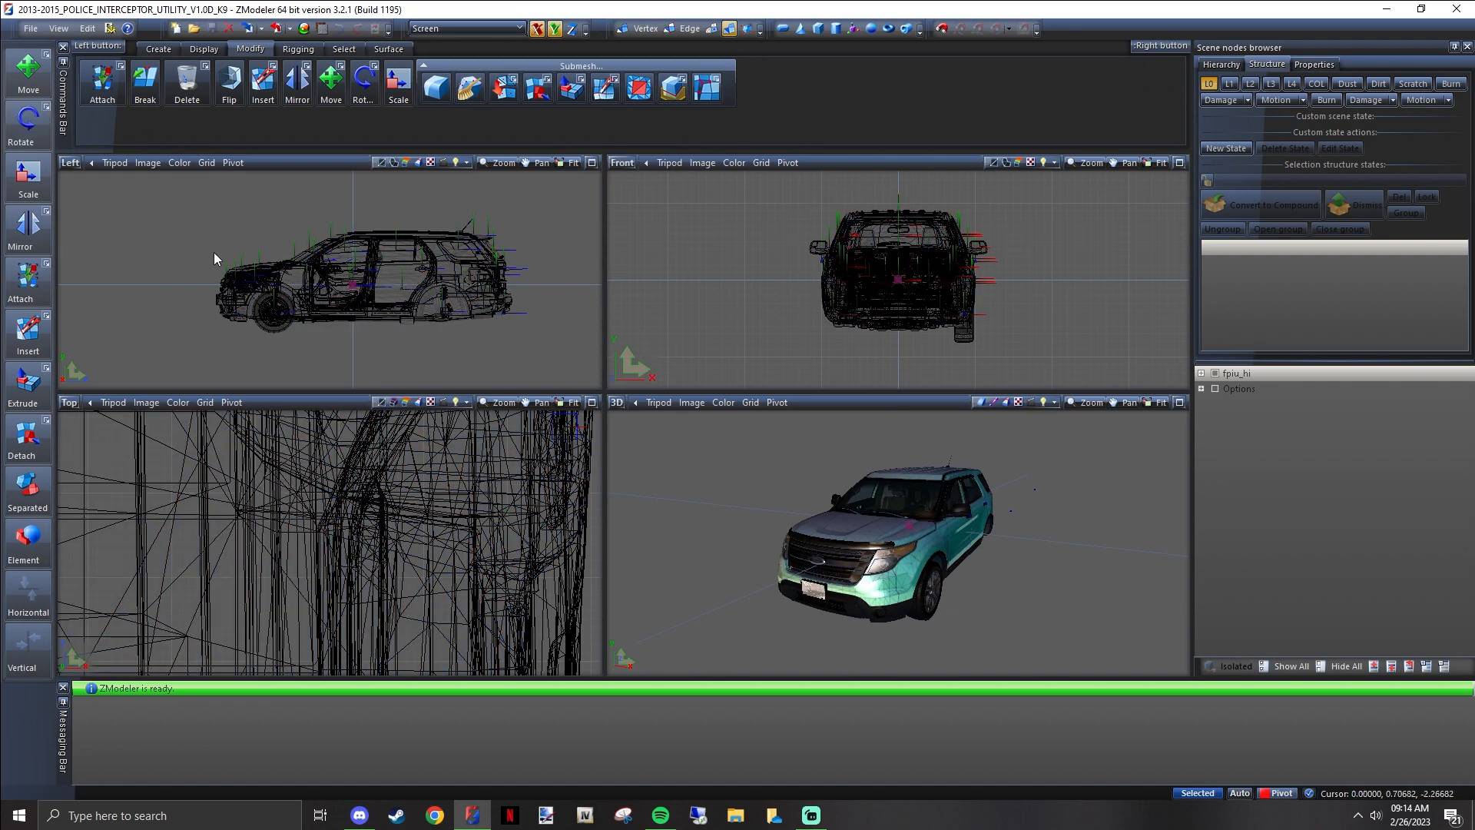
pyautogui.scroll(-10, 277, 553)
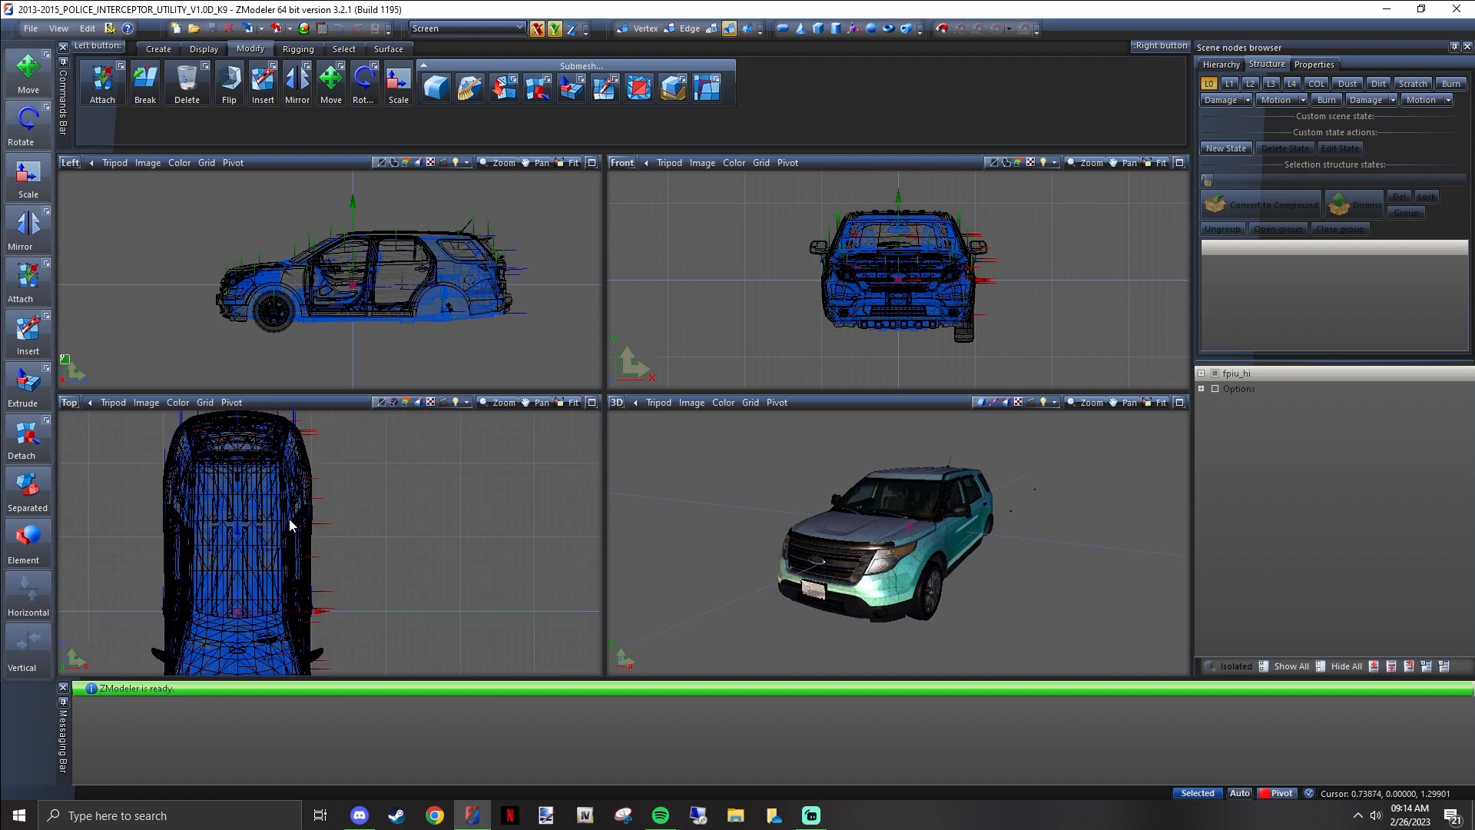
pyautogui.scroll(2, 249, 582)
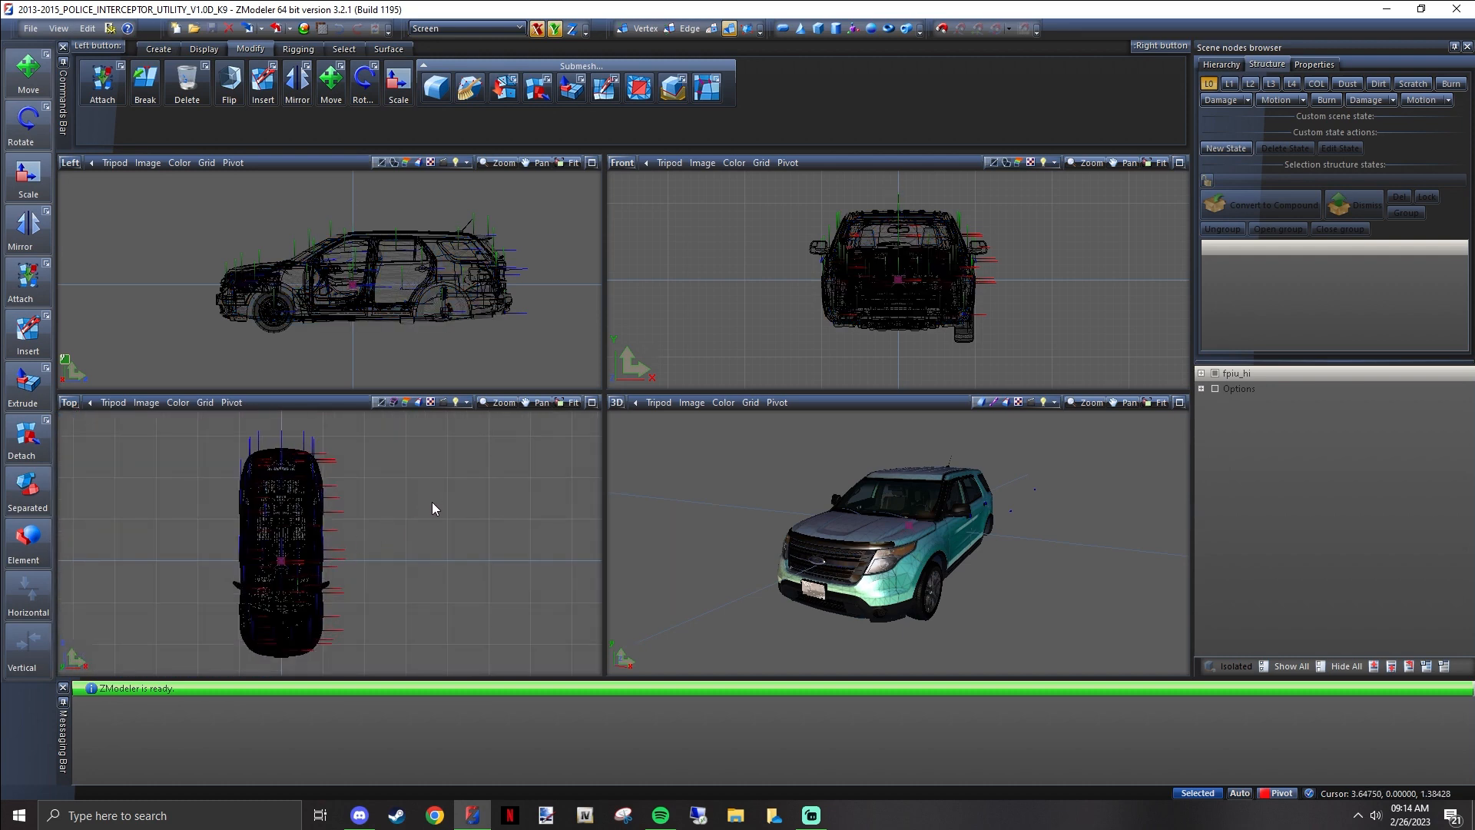
pyautogui.scroll(2, 458, 522)
pyautogui.scroll(-2, 417, 546)
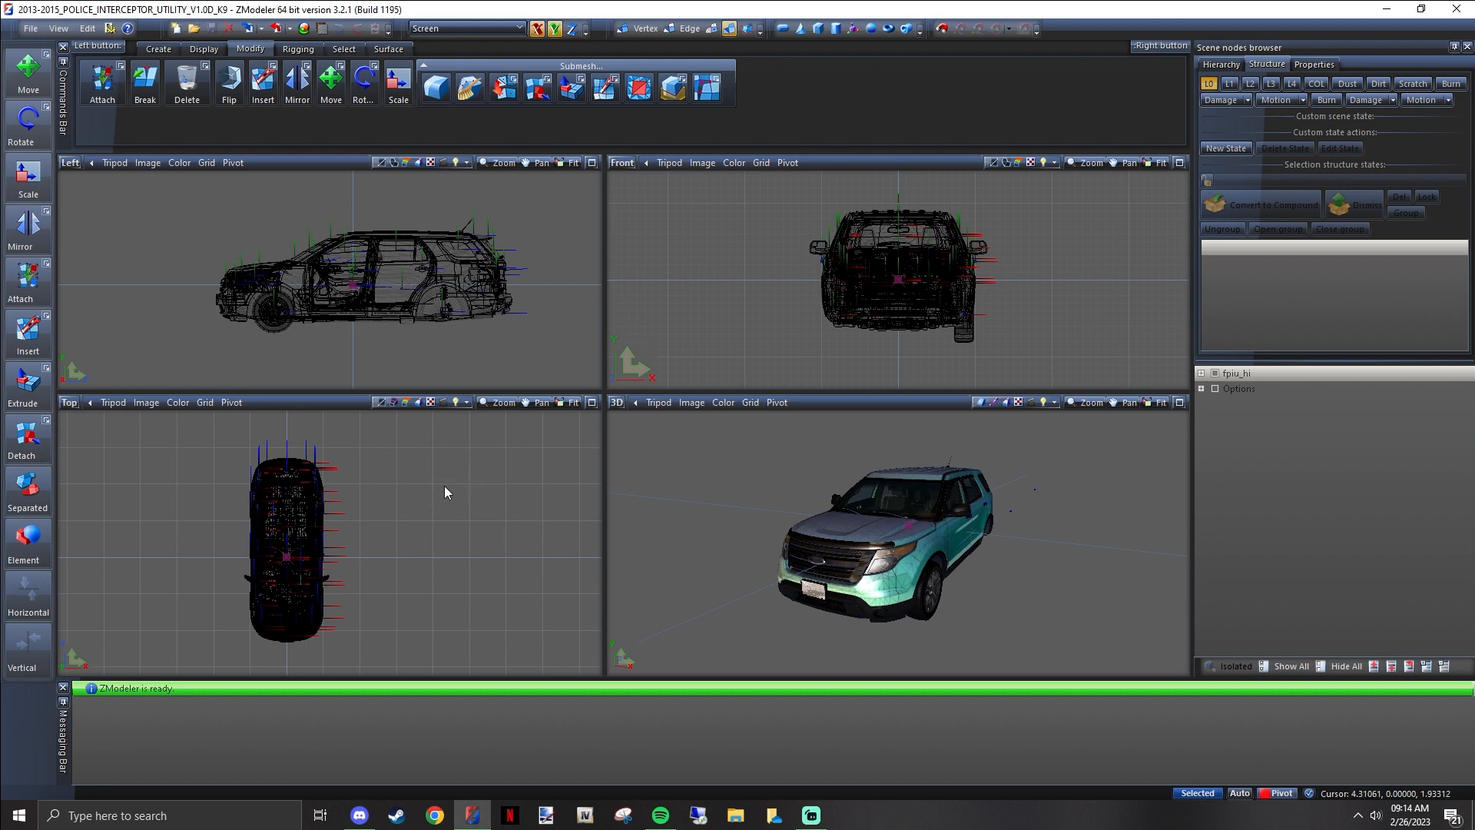
pyautogui.scroll(3, 454, 560)
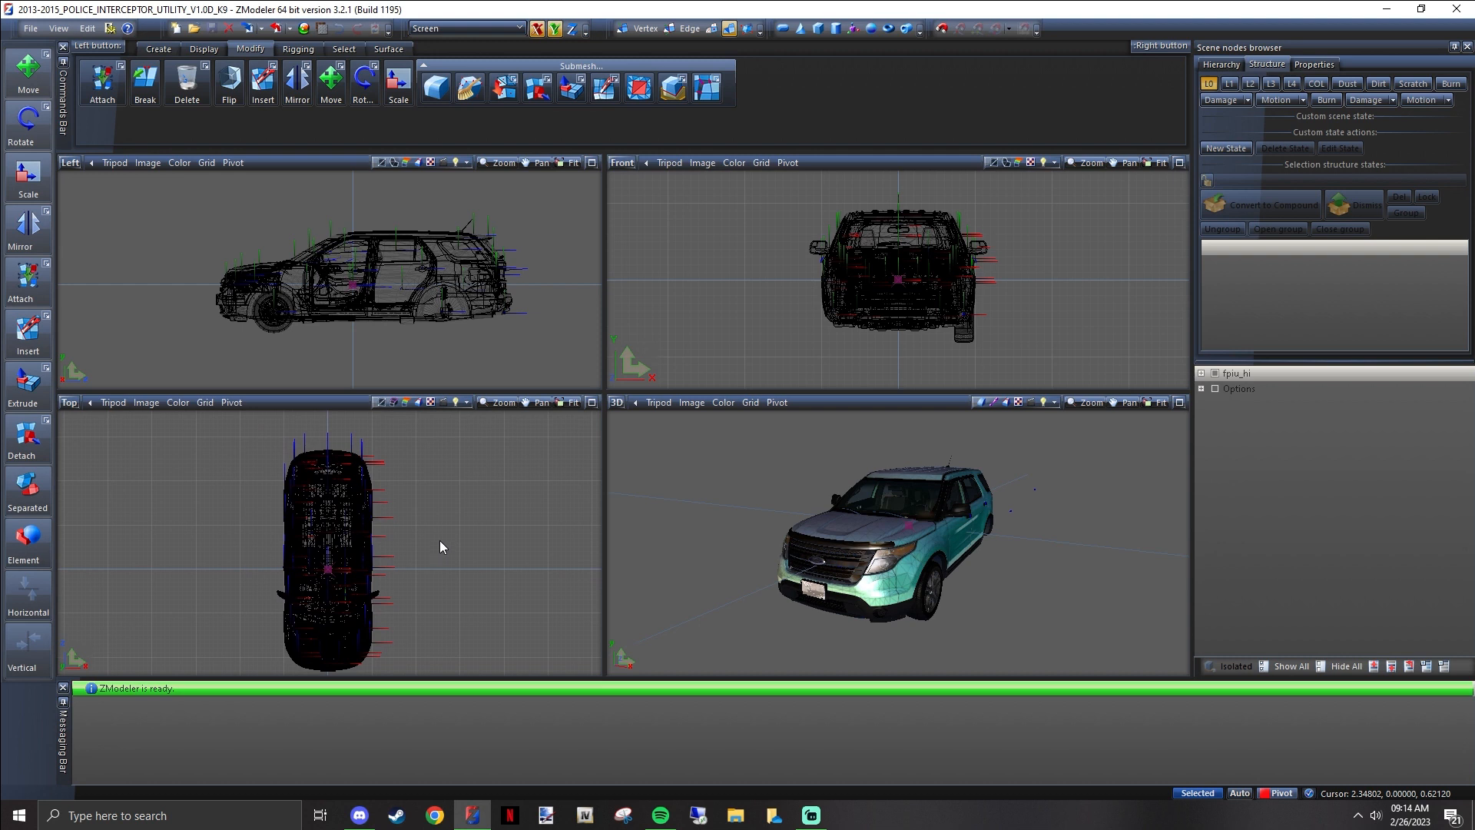
# Examine the vehicle's wireframe in the Top view at different positions and zoom levels
pyautogui.moveTo(412, 532); pyautogui.dragTo(485, 542, button='middle')
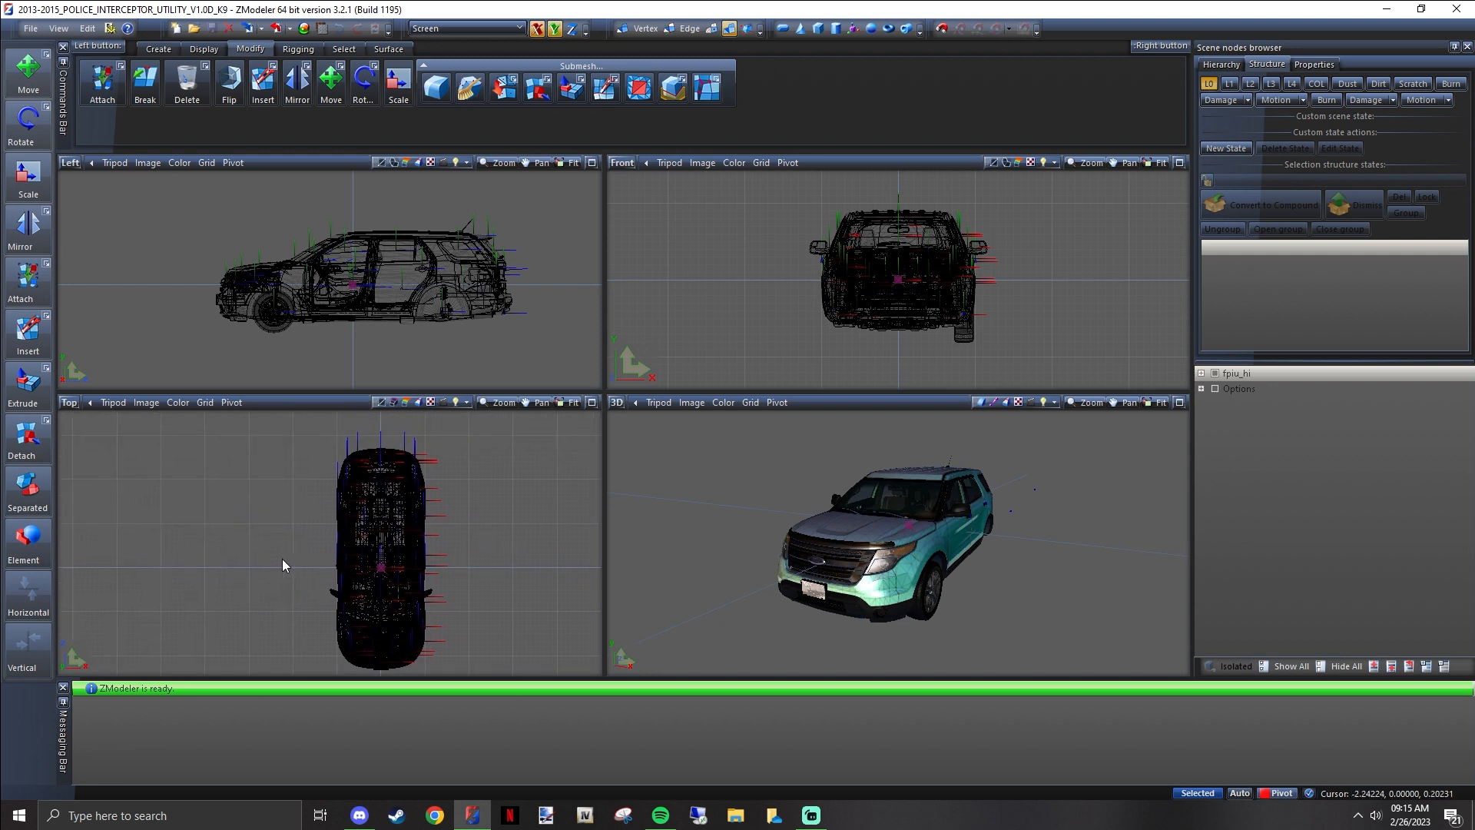
pyautogui.moveTo(283, 559); pyautogui.dragTo(470, 550, button='middle')
pyautogui.moveTo(381, 546); pyautogui.dragTo(407, 514, button='middle')
pyautogui.scroll(-3, 485, 479)
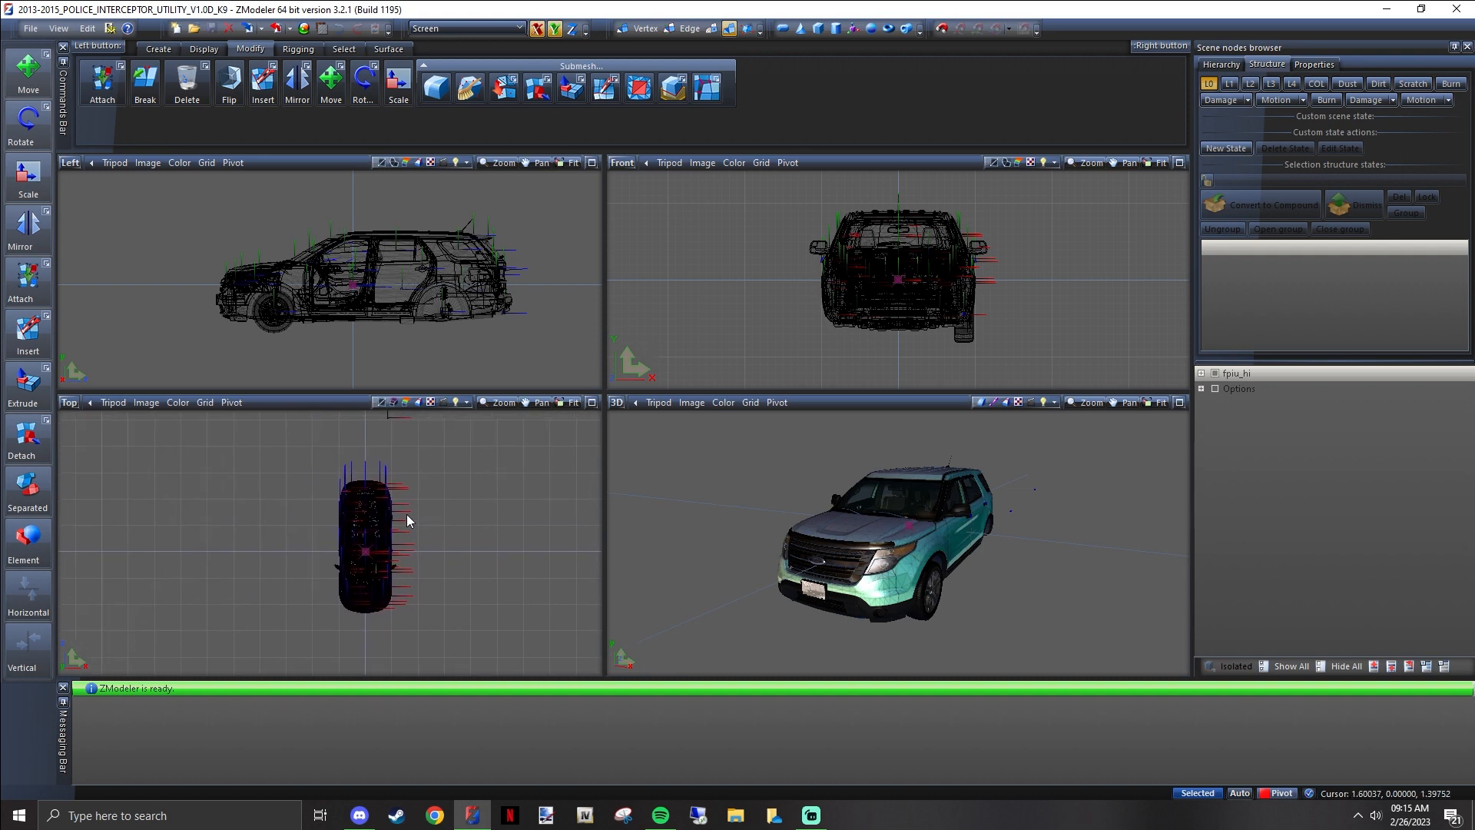
pyautogui.scroll(2, 380, 563)
pyautogui.scroll(-3, 377, 560)
pyautogui.scroll(2, 376, 562)
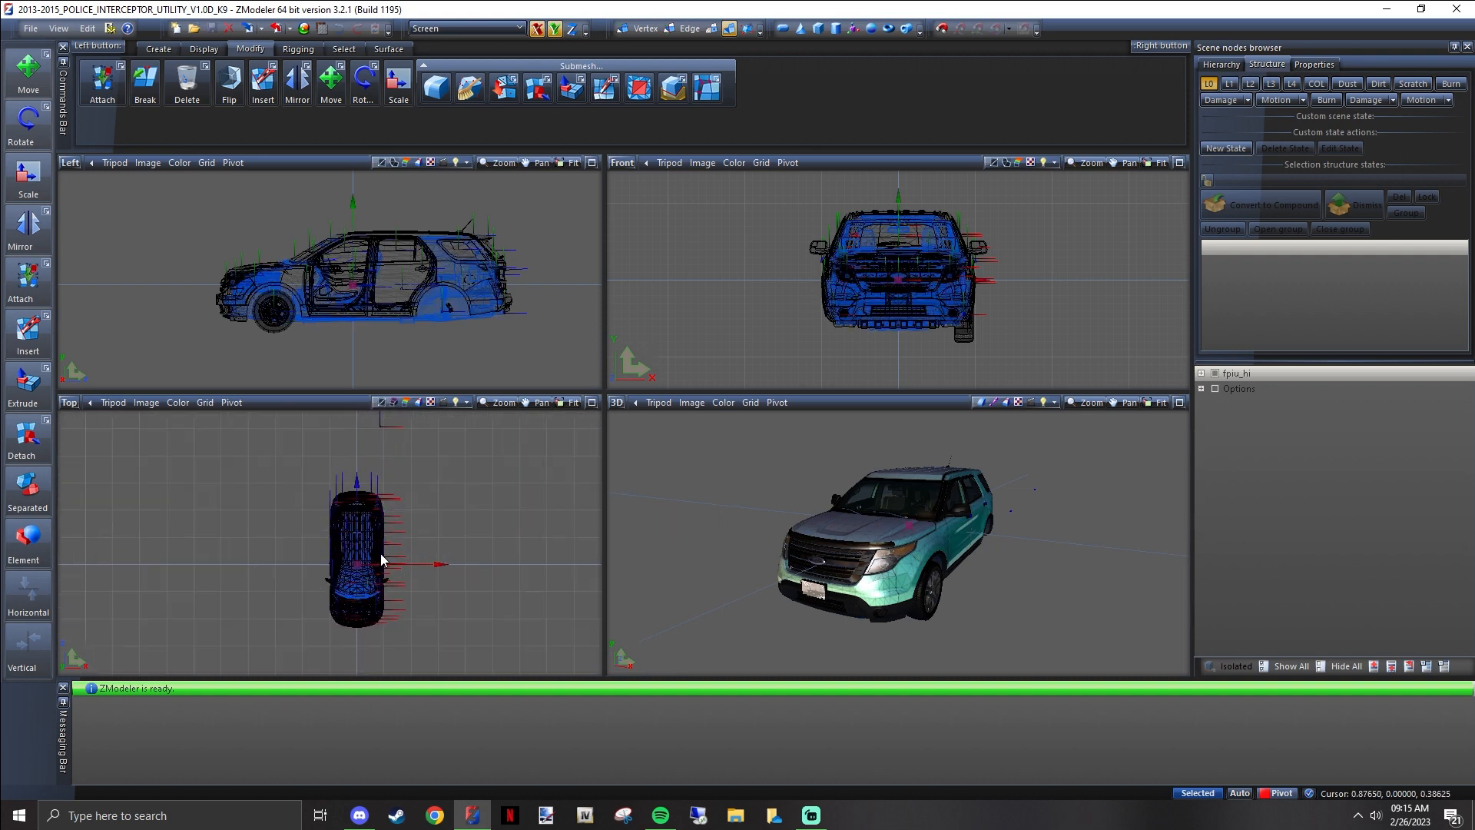
pyautogui.scroll(-2, 383, 561)
pyautogui.moveTo(385, 560); pyautogui.dragTo(404, 536, button='middle')
pyautogui.scroll(2, 874, 542)
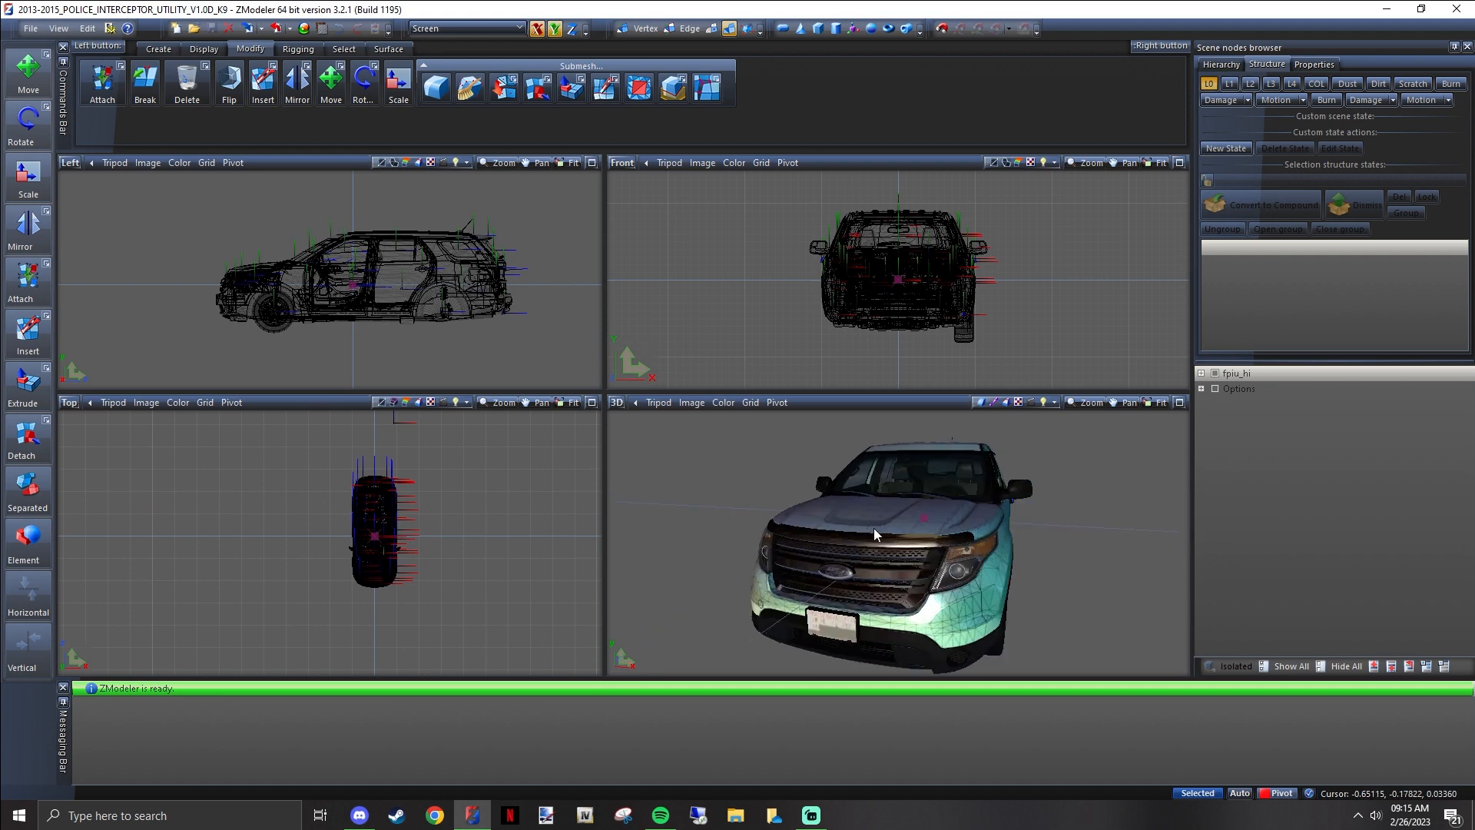
# Examine the vehicle's front and side in the 3D view from several angles and distances
pyautogui.moveTo(874, 534)
pyautogui.mouseDown(button='middle')
pyautogui.moveTo(1132, 522)
pyautogui.moveTo(1110, 536)
pyautogui.moveTo(989, 516)
pyautogui.moveTo(903, 552)
pyautogui.moveTo(927, 628)
pyautogui.moveTo(1044, 593)
pyautogui.moveTo(1098, 490)
pyautogui.moveTo(1029, 481)
pyautogui.moveTo(997, 555)
pyautogui.moveTo(1080, 550)
pyautogui.moveTo(1097, 523)
pyautogui.moveTo(864, 516)
pyautogui.moveTo(1021, 530)
pyautogui.moveTo(1025, 494)
pyautogui.moveTo(989, 491)
pyautogui.moveTo(883, 534)
pyautogui.moveTo(813, 524)
pyautogui.moveTo(876, 480)
pyautogui.moveTo(998, 492)
pyautogui.moveTo(966, 597)
pyautogui.moveTo(808, 605)
pyautogui.moveTo(883, 559)
pyautogui.mouseUp(button='middle')
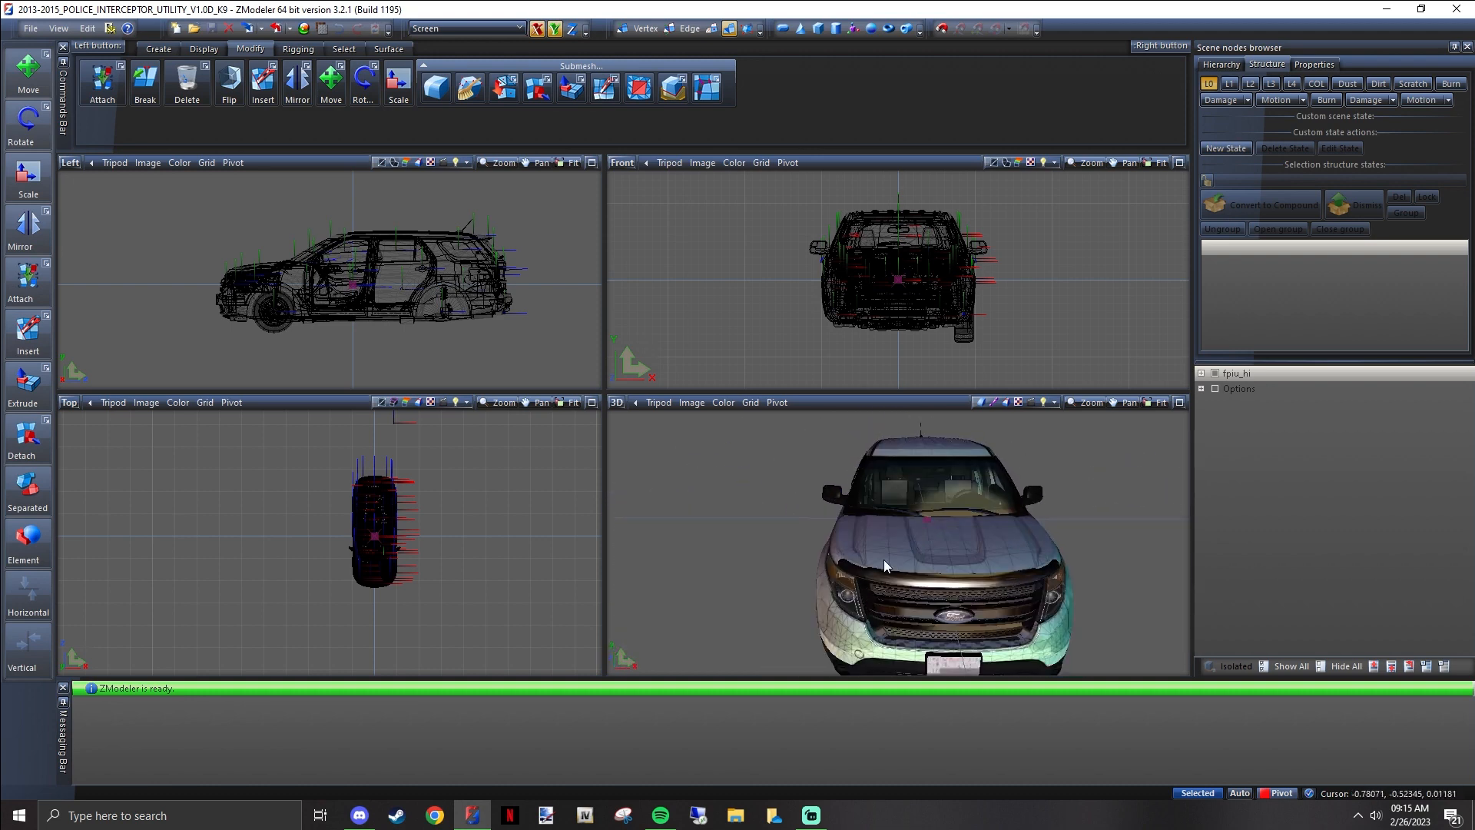
pyautogui.moveTo(1026, 597); pyautogui.dragTo(929, 574, button='middle')
pyautogui.scroll(5, 864, 556)
pyautogui.scroll(-2, 856, 515)
pyautogui.scroll(5, 935, 568)
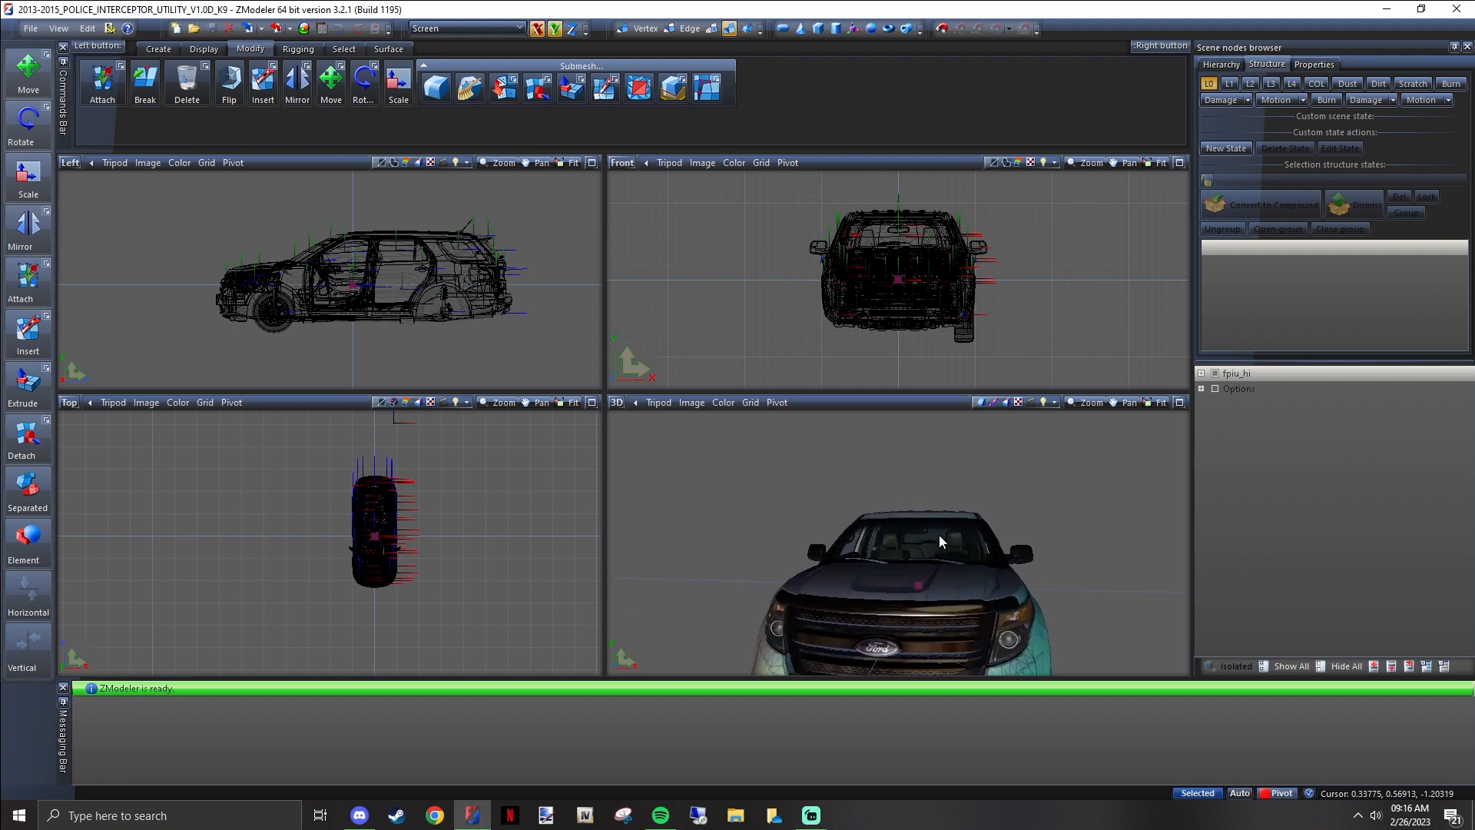
pyautogui.moveTo(862, 511); pyautogui.dragTo(943, 486, button='middle')
pyautogui.scroll(-4, 879, 523)
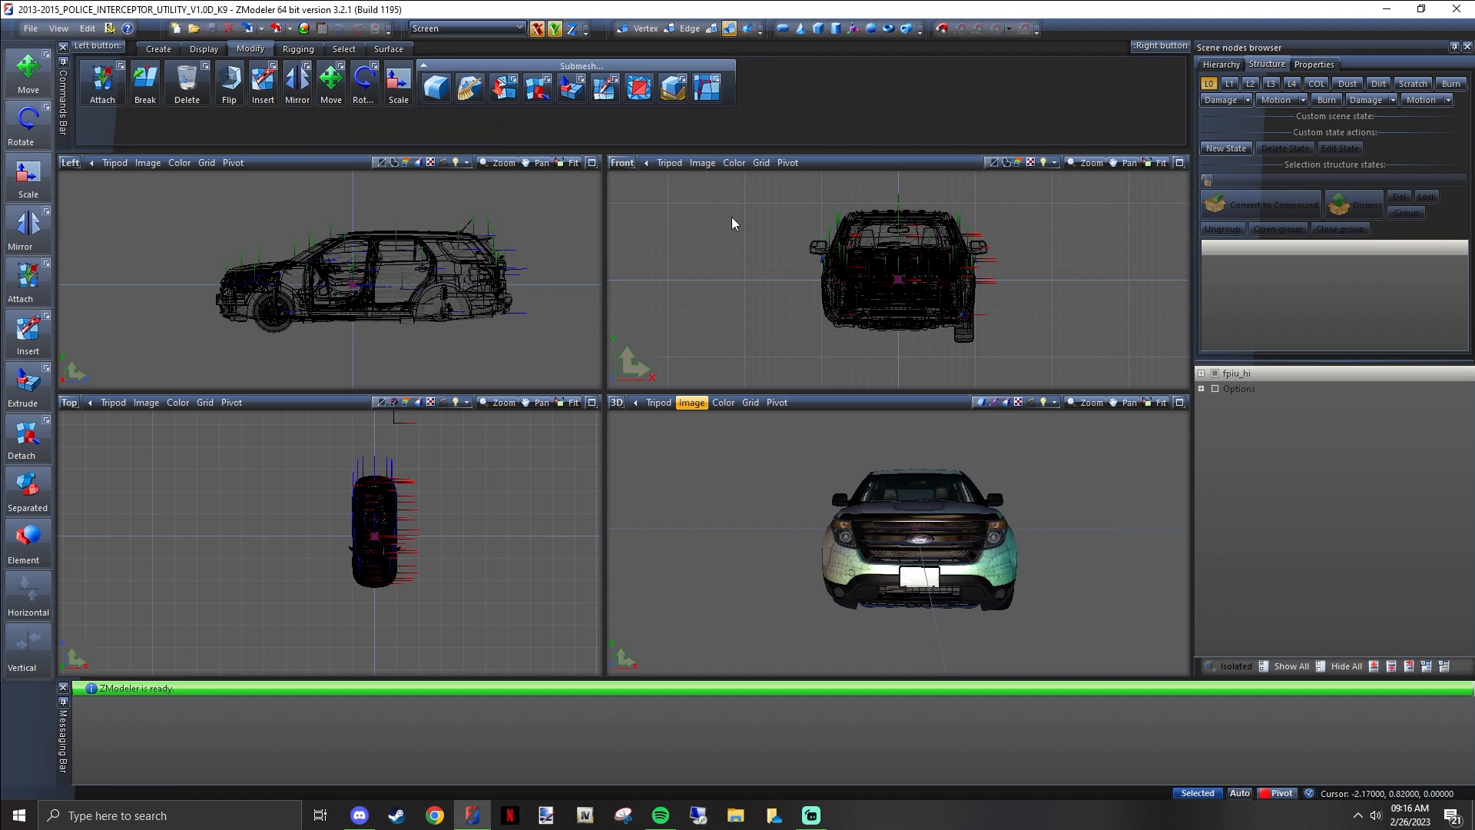
pyautogui.moveTo(907, 477); pyautogui.dragTo(889, 521, button='middle')
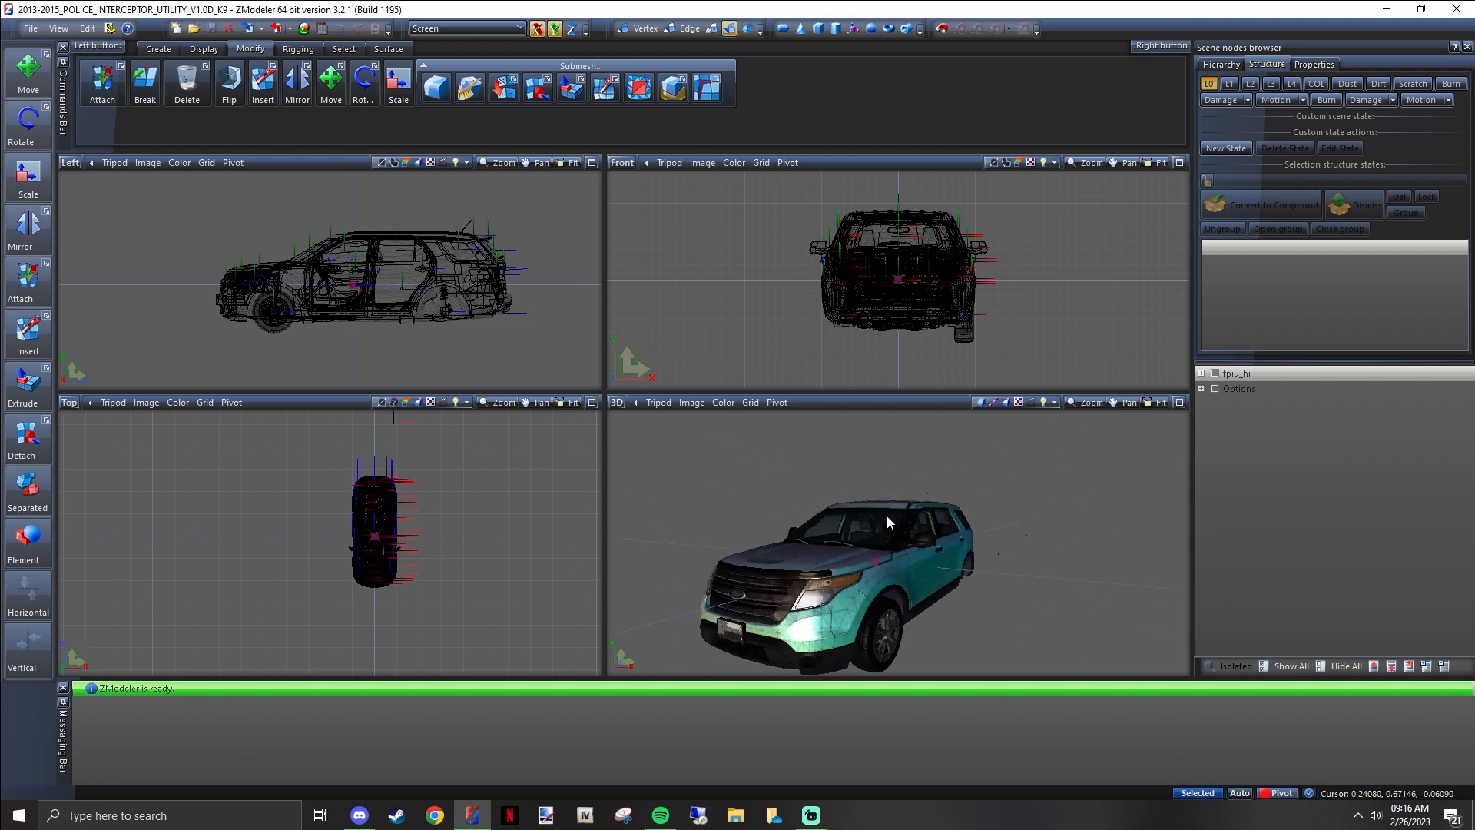
# Start merging a file into the scene and browse to the lights folder inside the parts folder
pyautogui.click(28, 29)
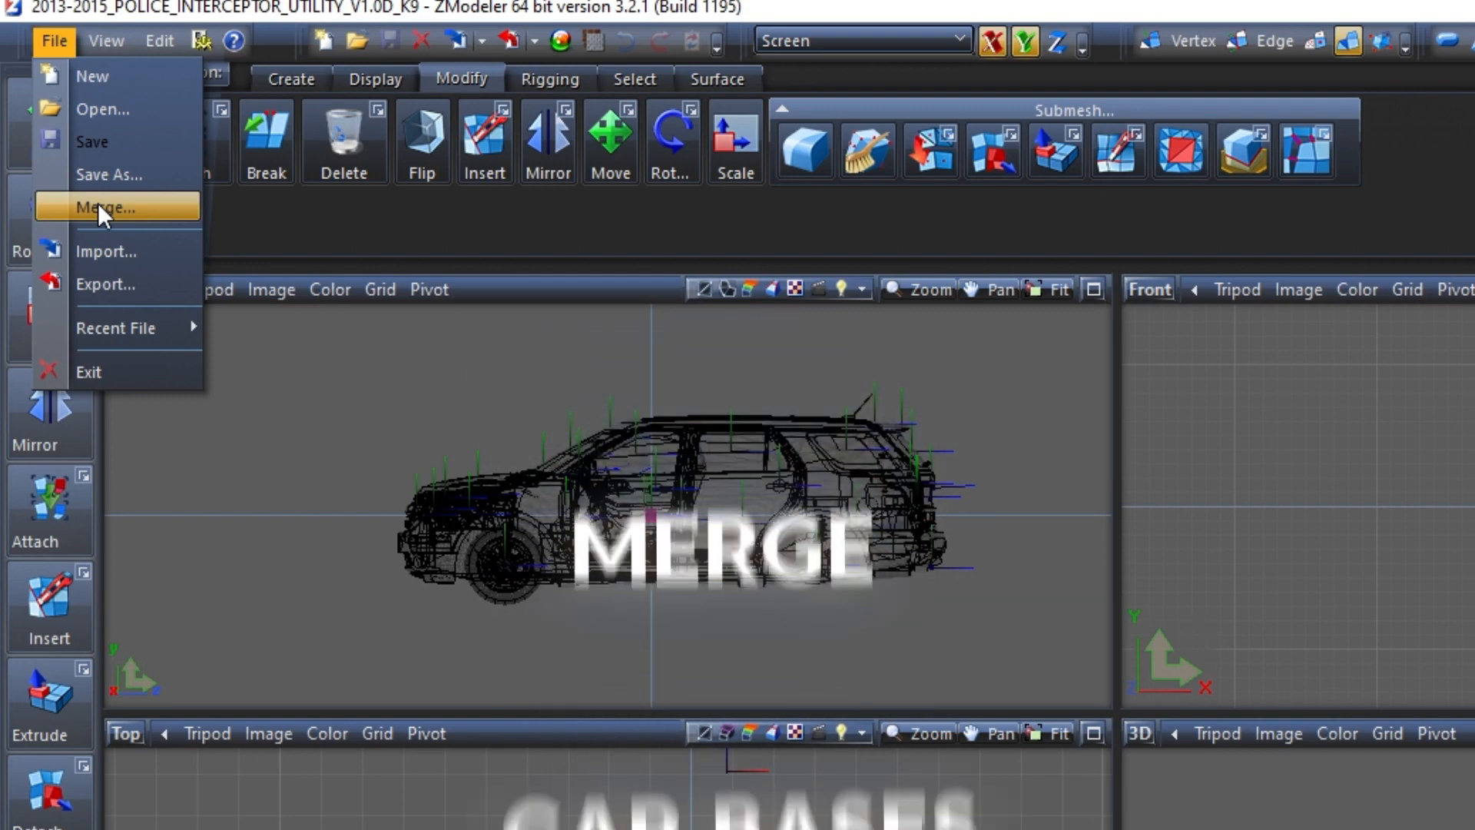
pyautogui.click(98, 204)
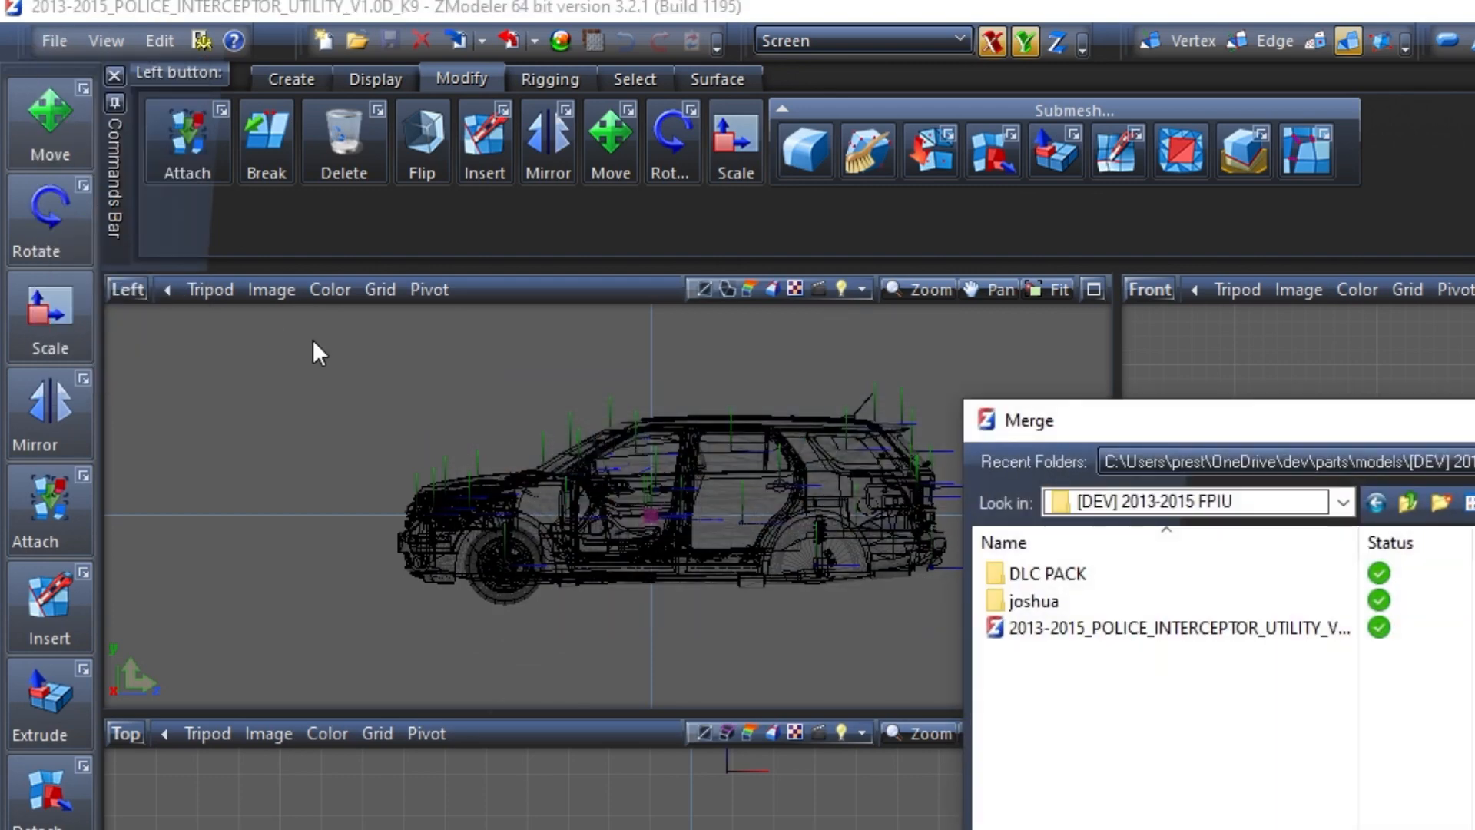
pyautogui.click(1407, 502)
pyautogui.click(1407, 502)
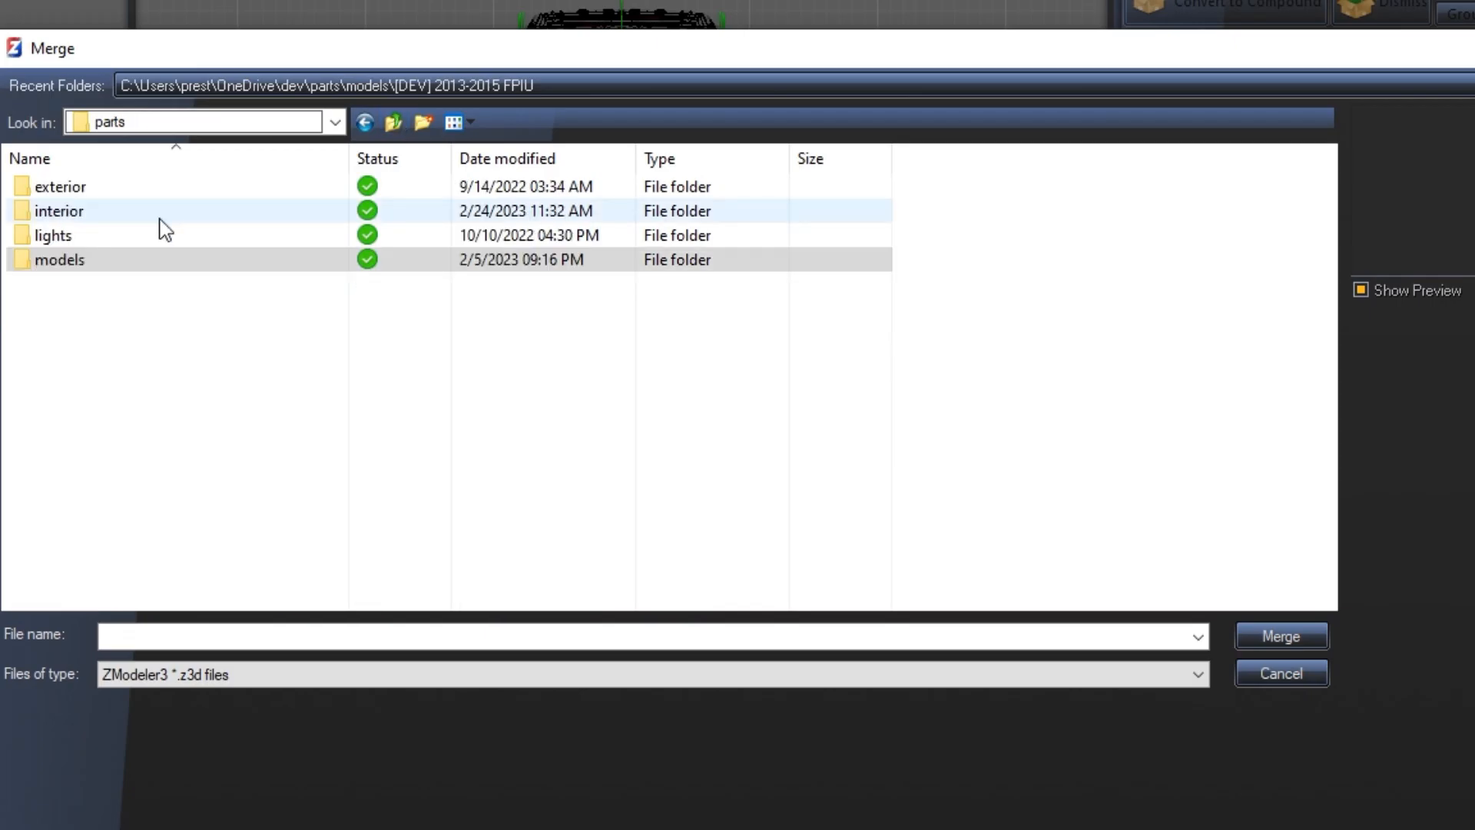
pyautogui.doubleClick(146, 233)
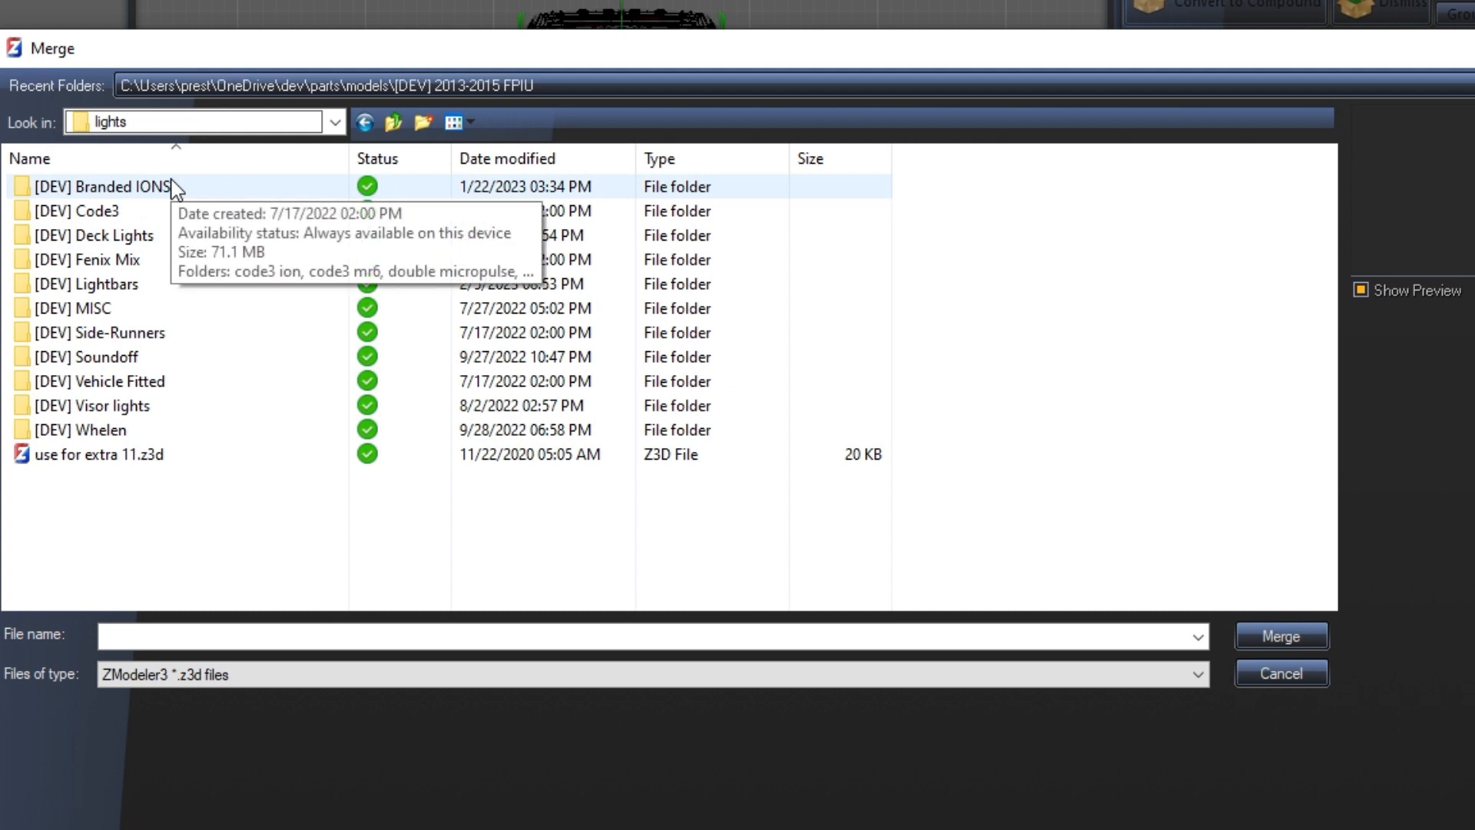
pyautogui.click(117, 215)
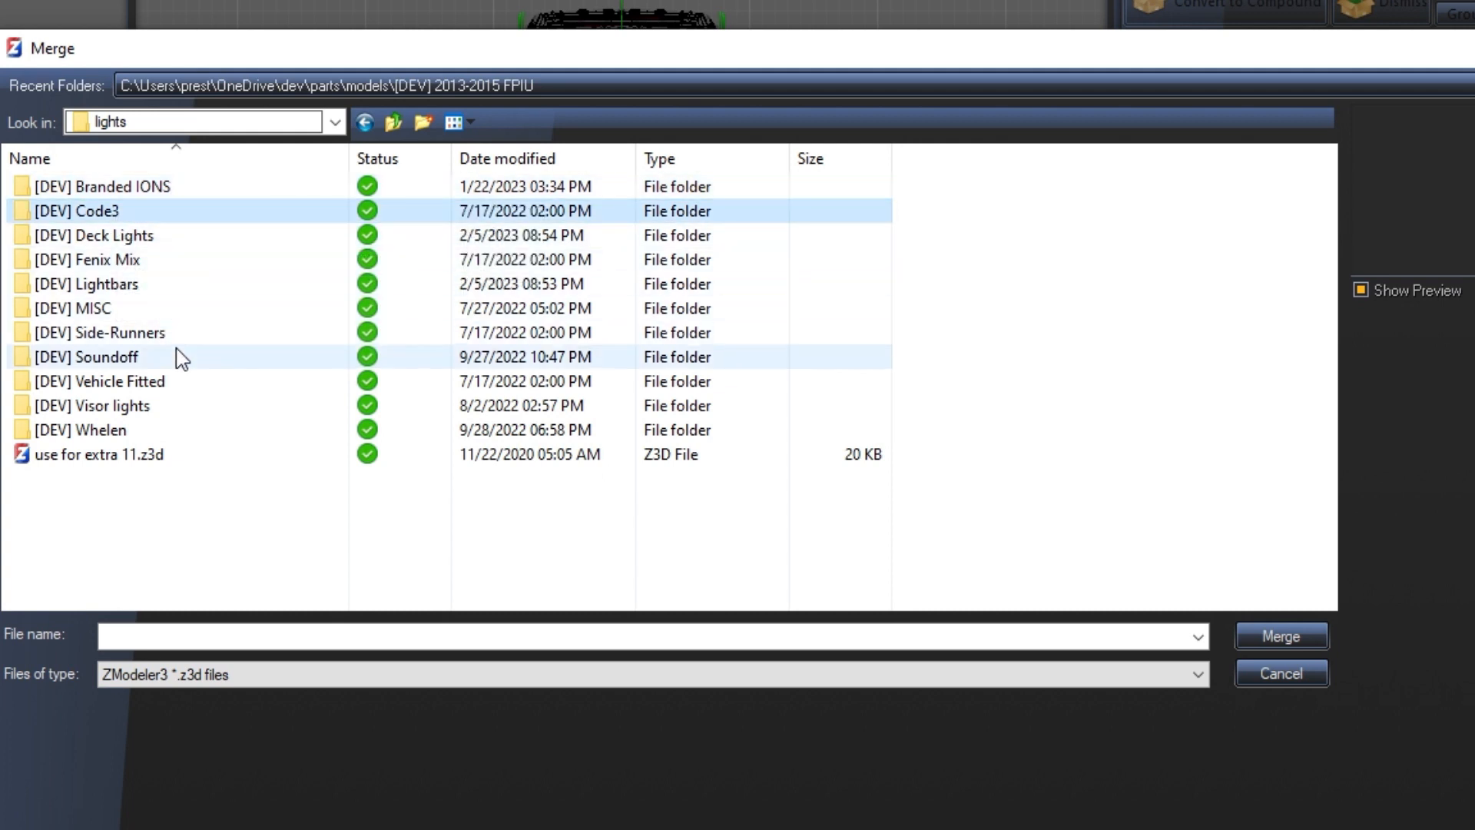
pyautogui.click(124, 238)
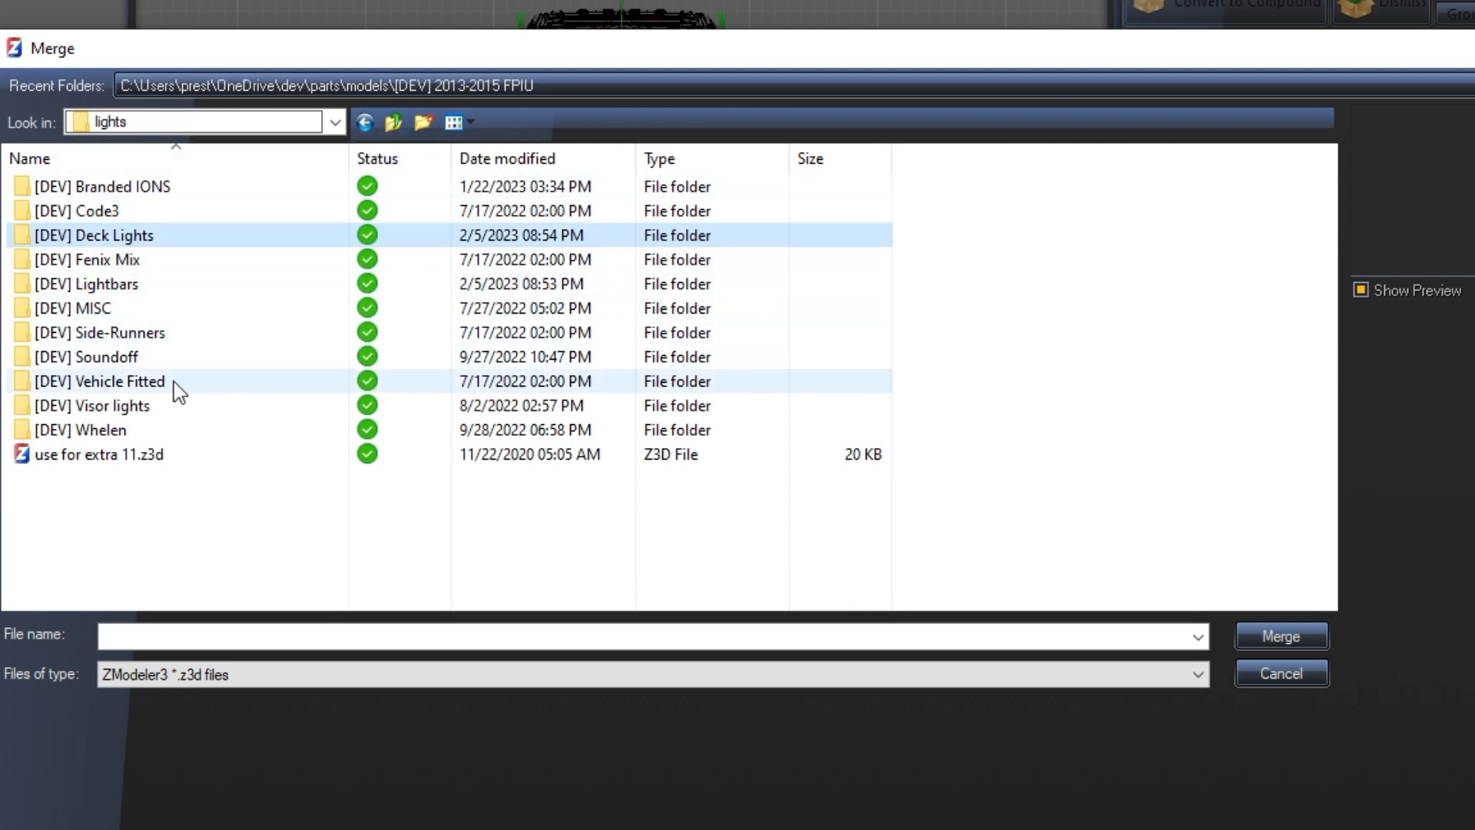
# Merge all objects of nforce.z3d from the Nforce folder under [DEV] Lightbars and Soundoff into the vehicle scene
pyautogui.doubleClick(146, 285)
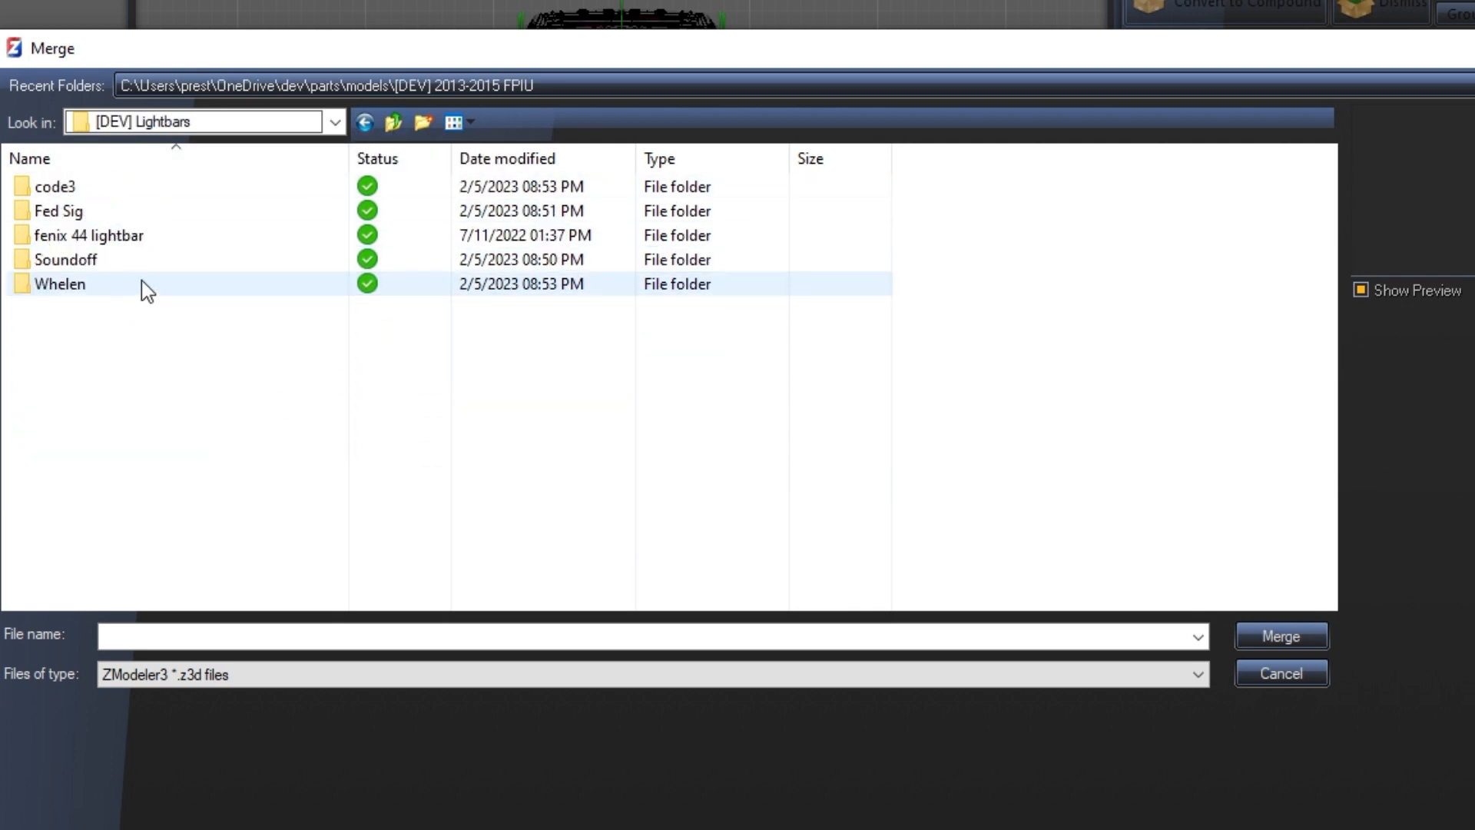
pyautogui.doubleClick(95, 261)
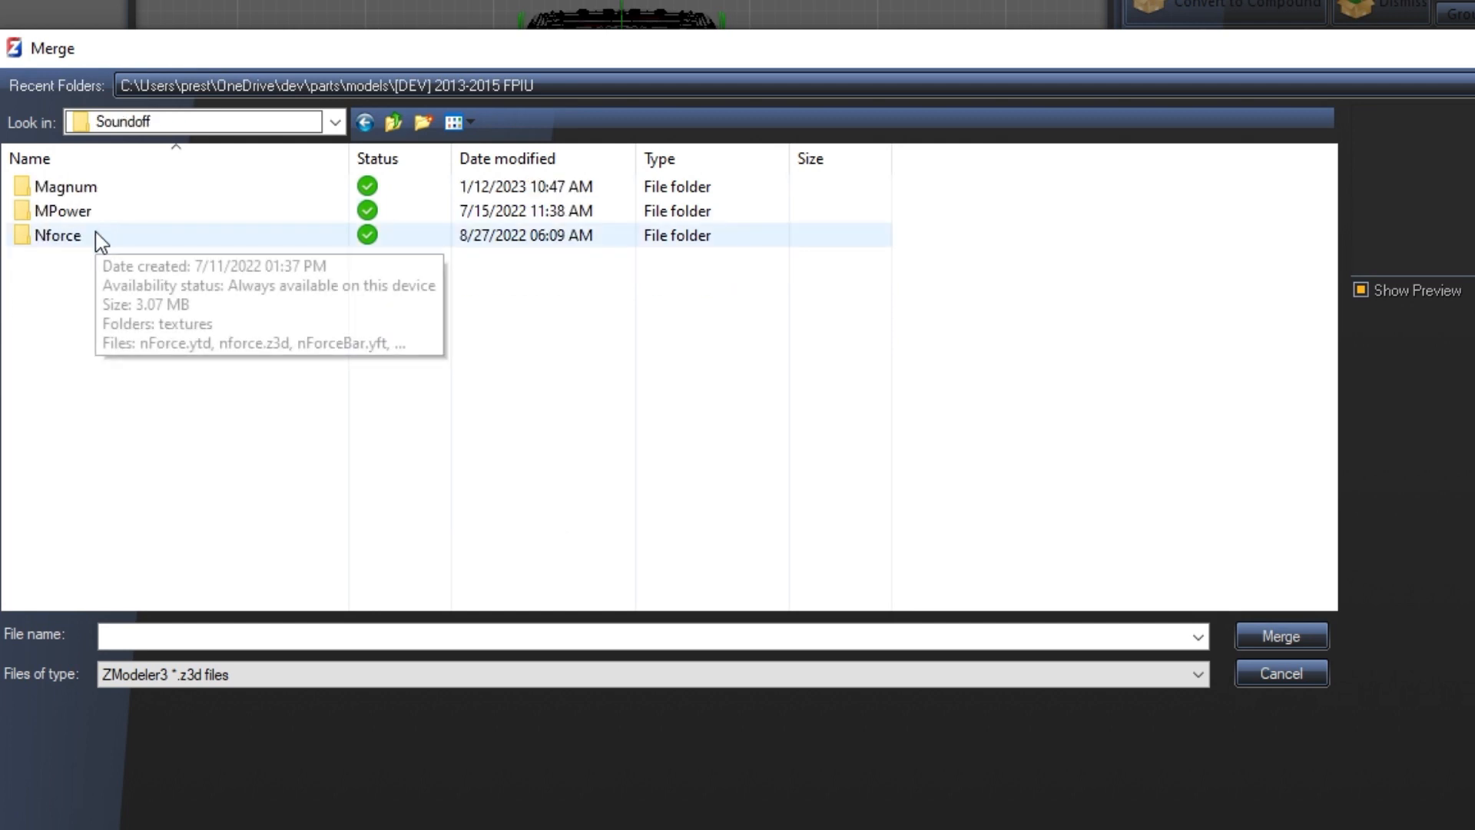
pyautogui.doubleClick(92, 235)
pyautogui.doubleClick(92, 214)
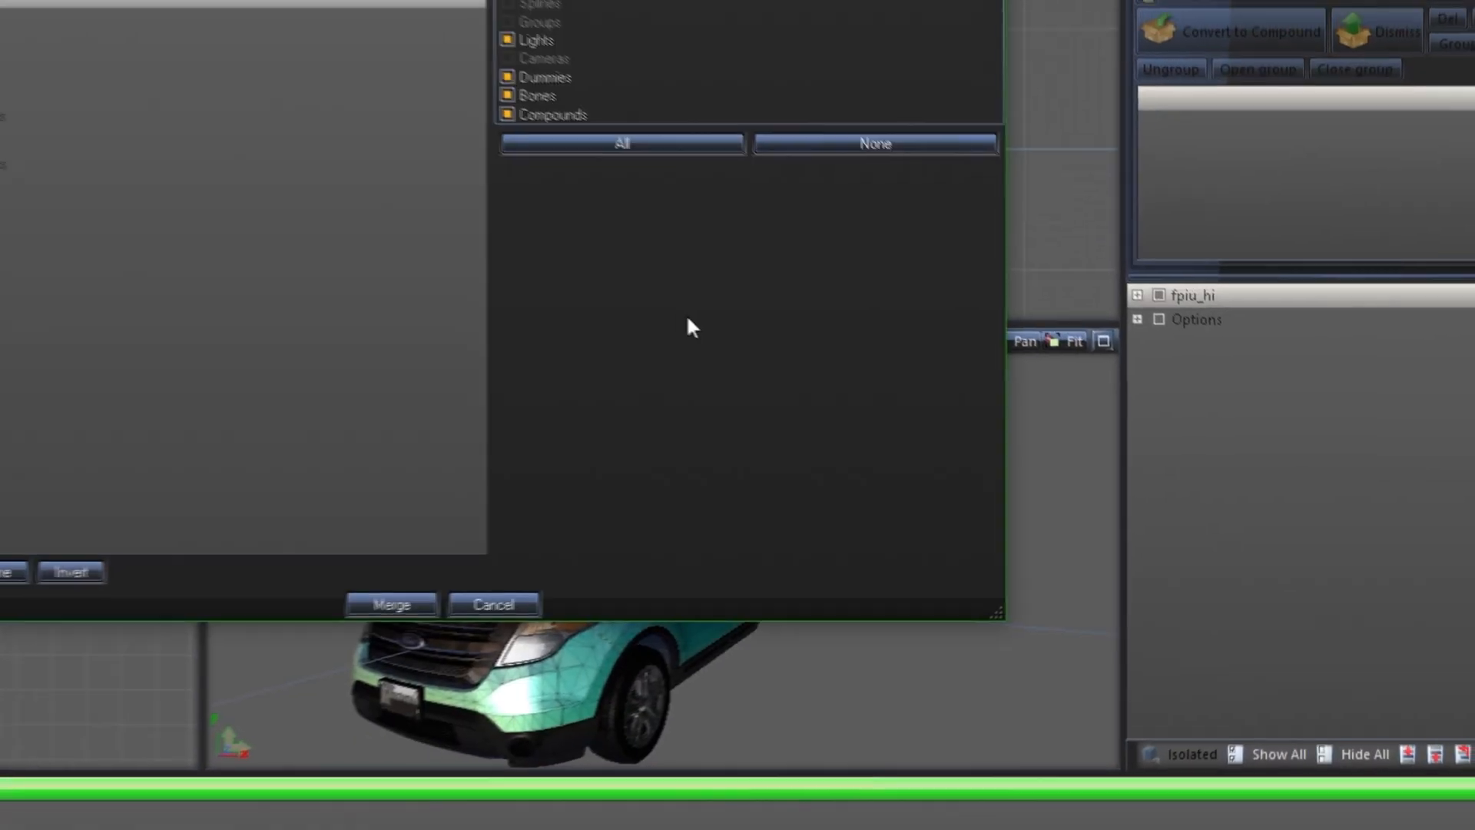
pyautogui.click(142, 557)
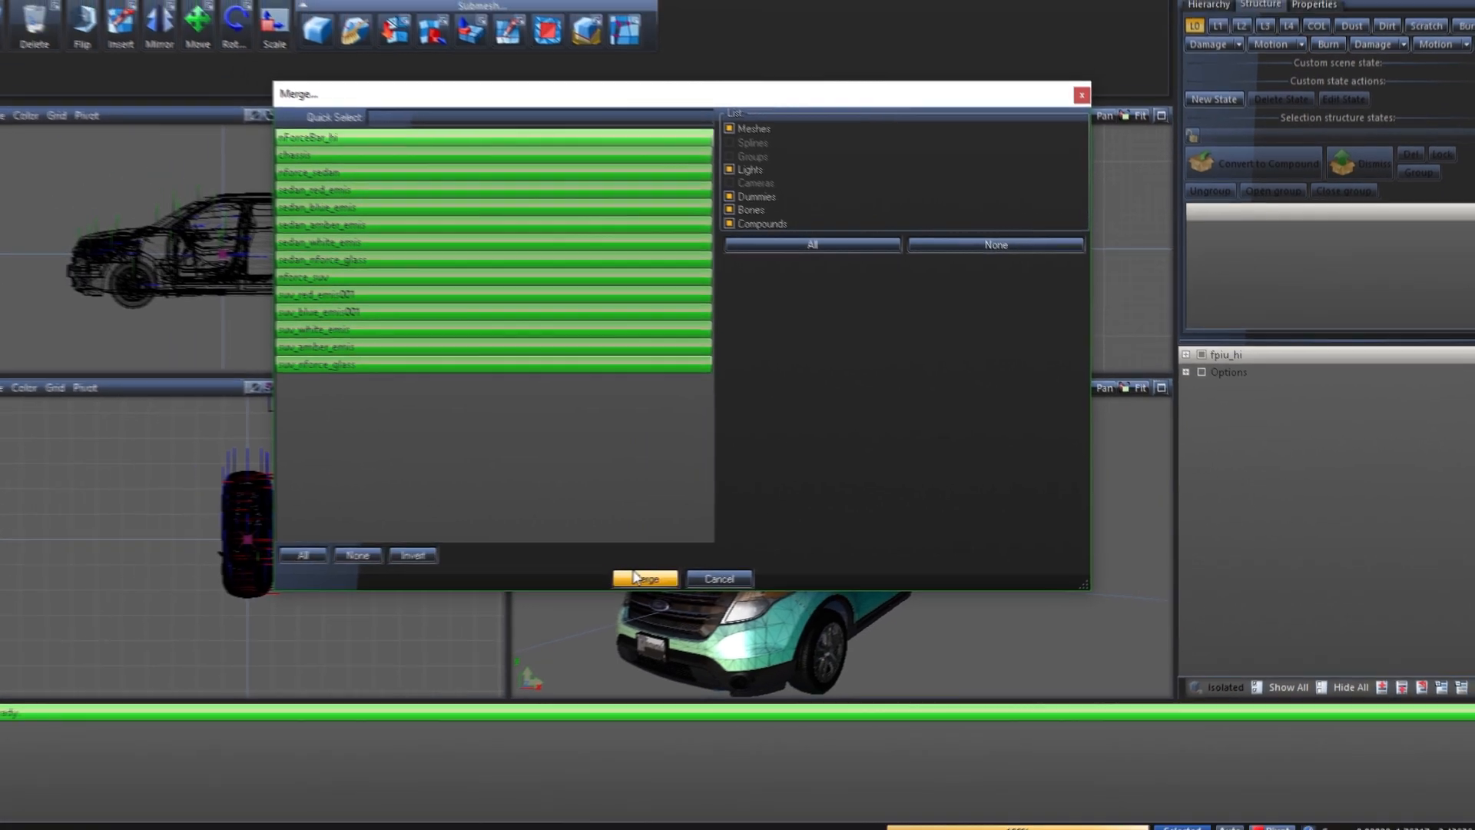
pyautogui.click(636, 577)
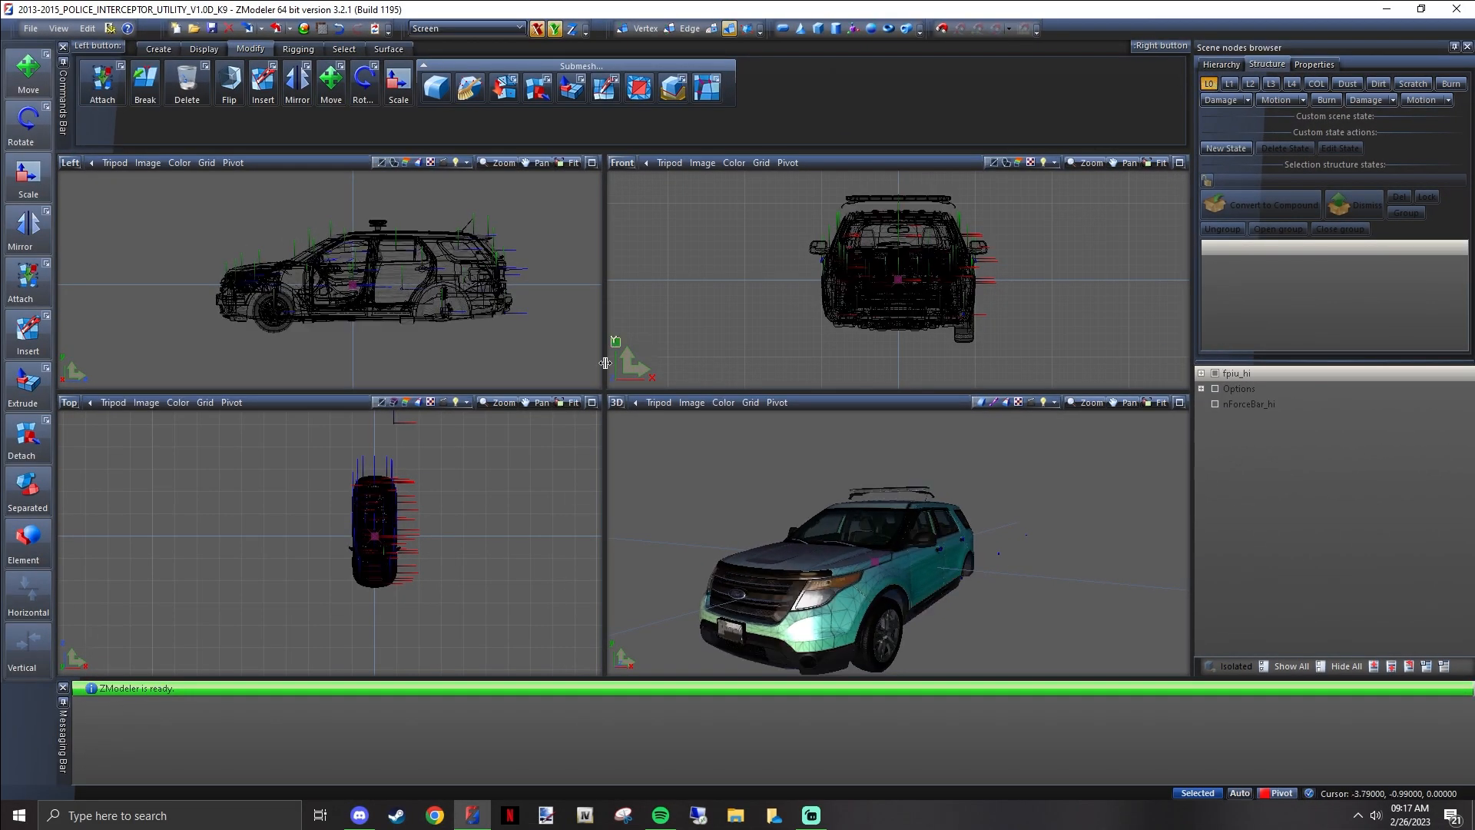
# Examine the merged lightbar above the vehicle's roof in the 3D view and collapse the fpiu_hi hierarchy
pyautogui.scroll(2, 887, 496)
pyautogui.moveTo(877, 521); pyautogui.dragTo(926, 501, button='middle')
pyautogui.scroll(2, 974, 480)
pyautogui.click(891, 487)
pyautogui.scroll(1, 895, 497)
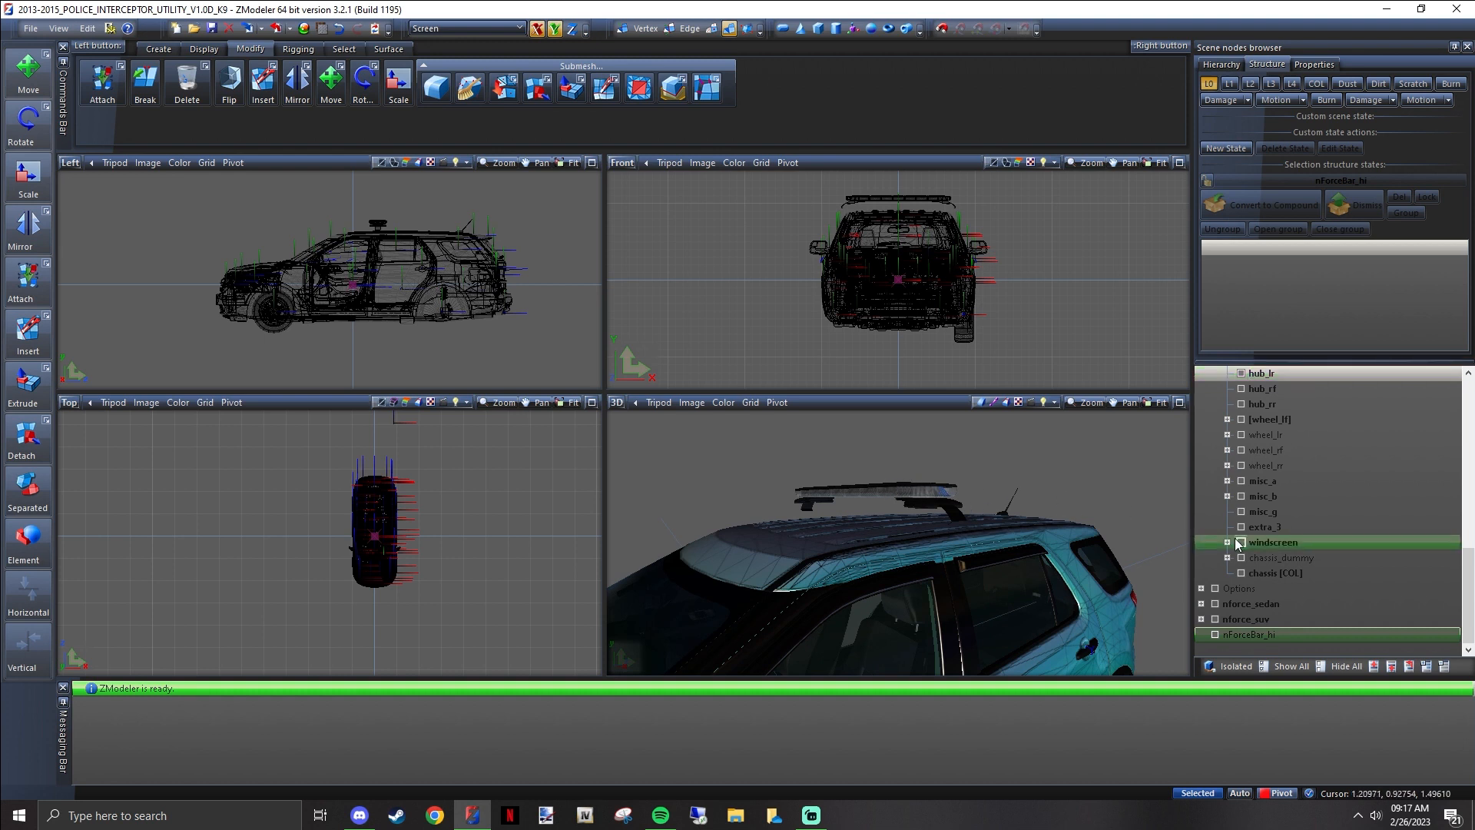
pyautogui.scroll(5, 1264, 413)
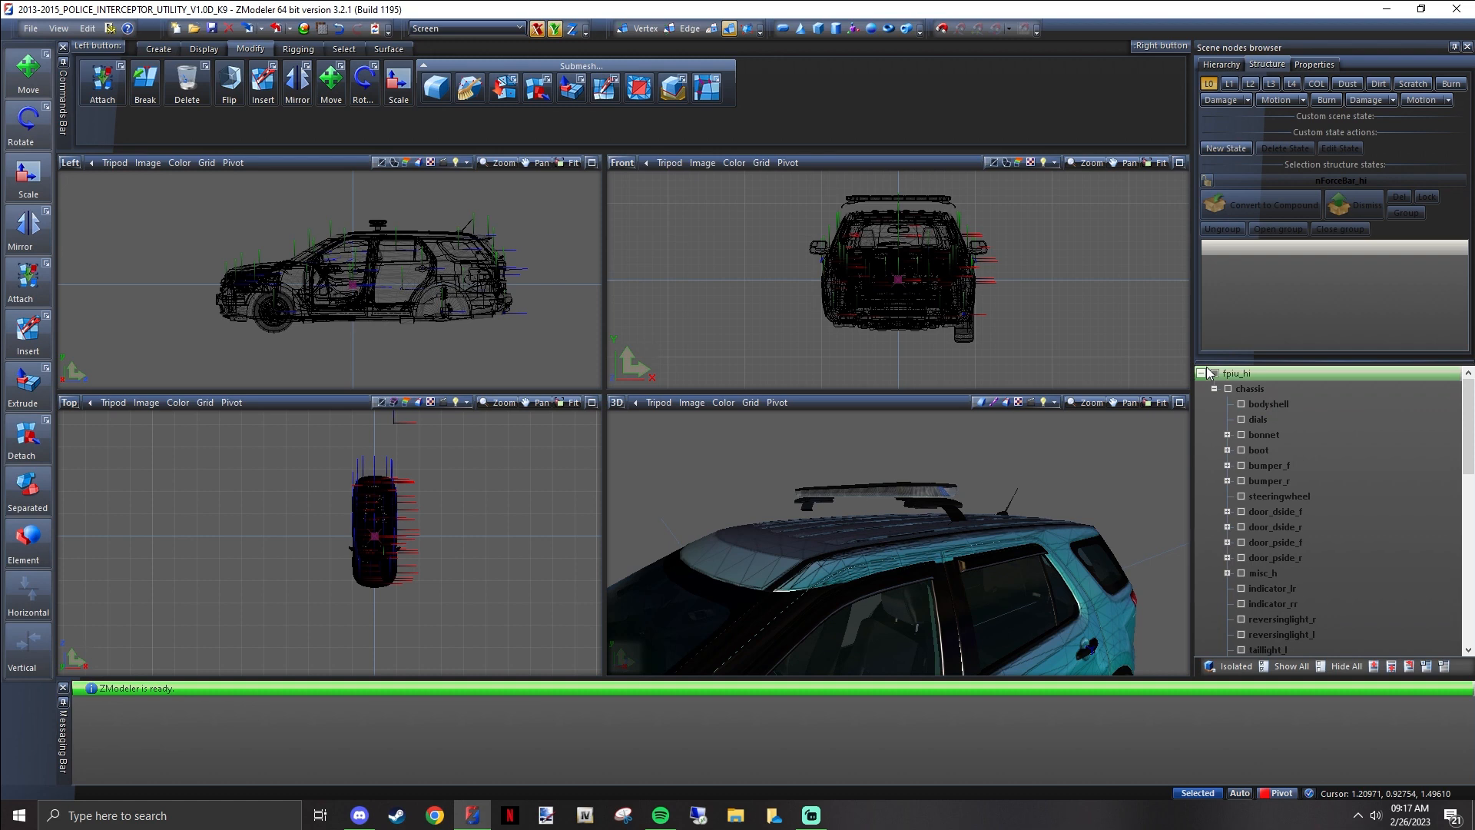
pyautogui.click(1201, 373)
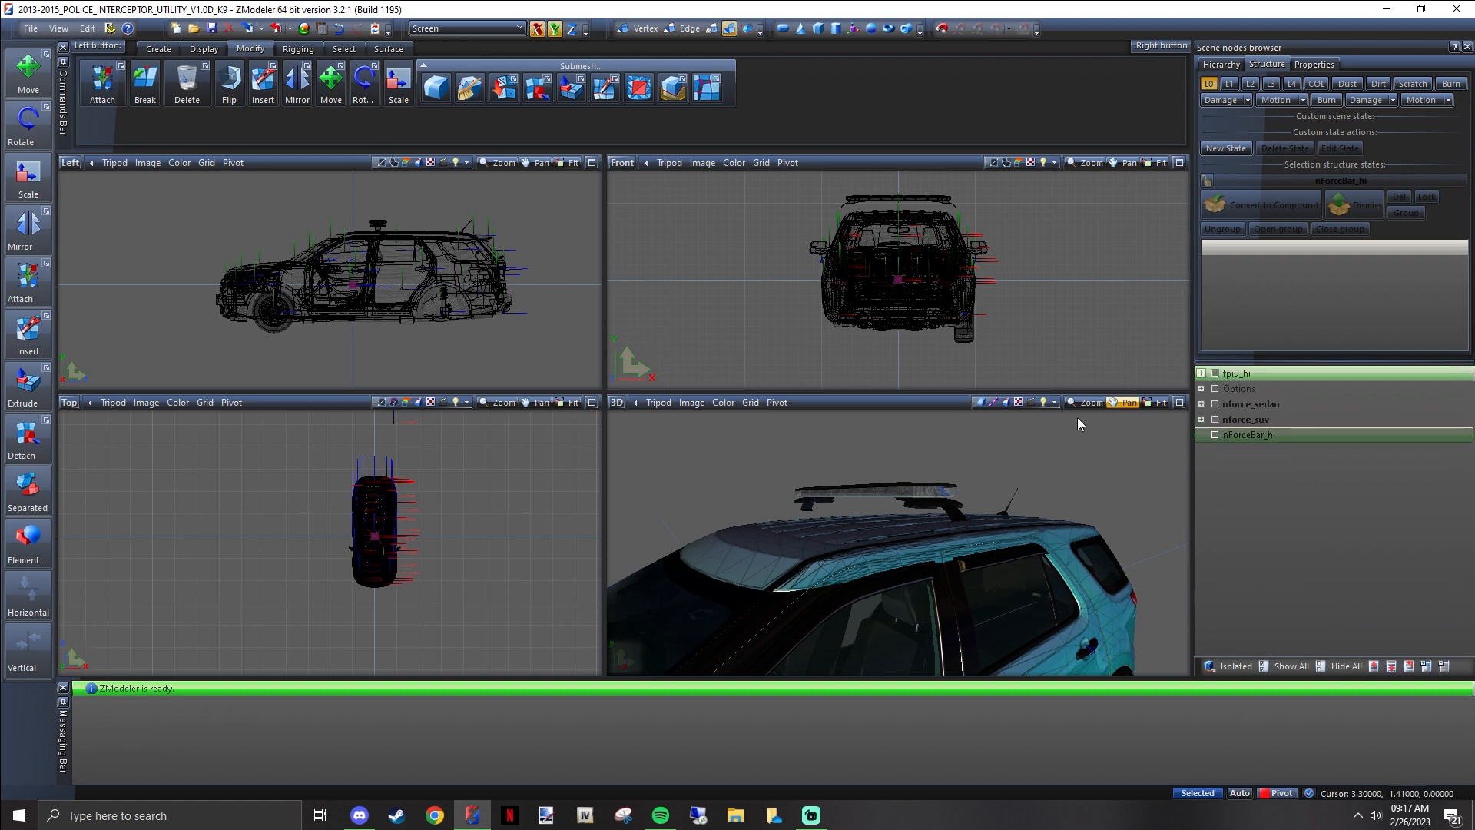
# Hide the fpiu_hi vehicle and the Options node, and delete the nforce_sedan lightbar
pyautogui.moveTo(1077, 417); pyautogui.dragTo(849, 512, button='middle')
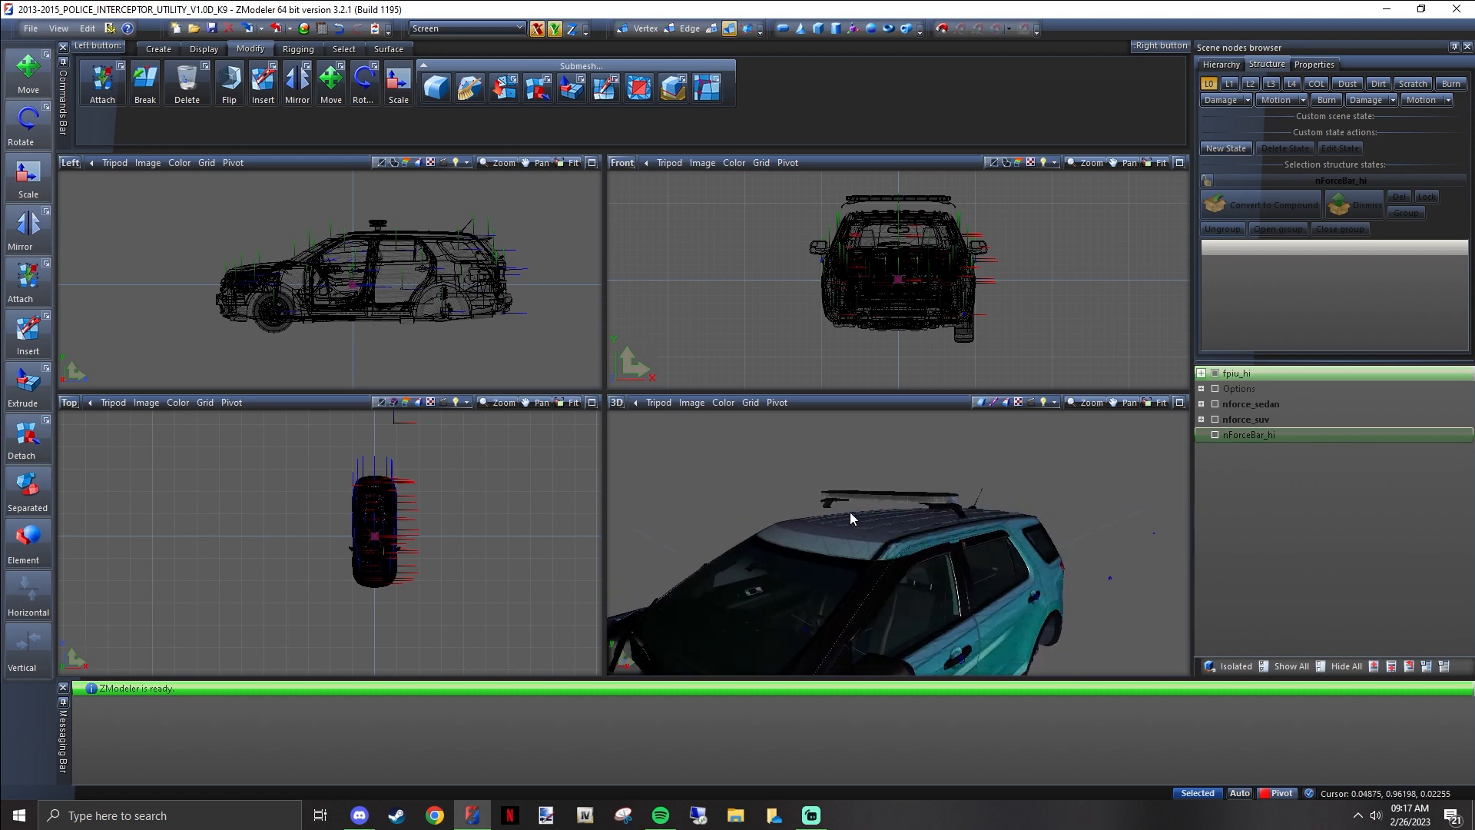
pyautogui.click(1214, 374)
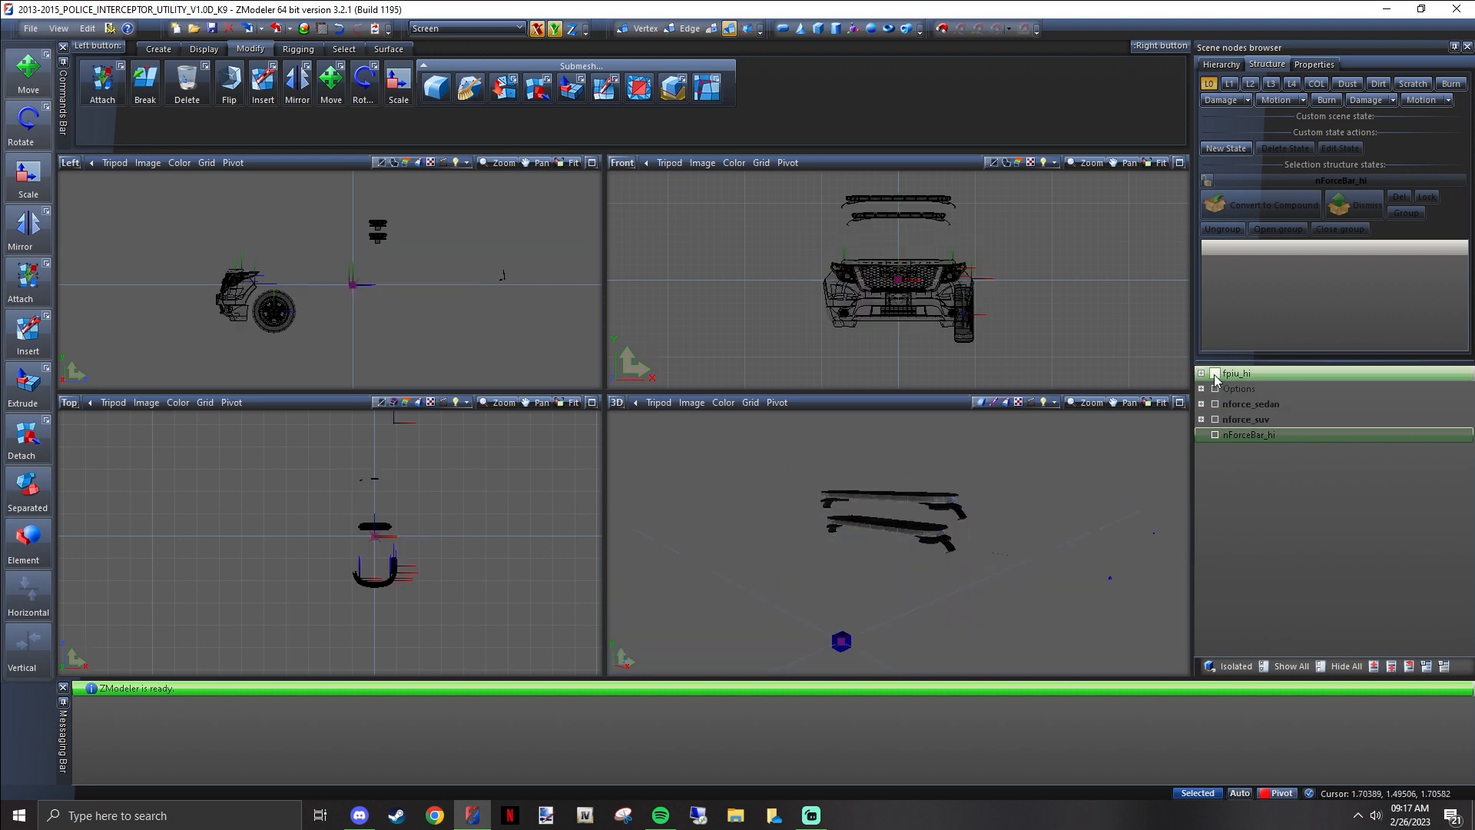
pyautogui.click(1215, 389)
pyautogui.moveTo(1004, 478); pyautogui.dragTo(1160, 472, button='middle')
pyautogui.click(1259, 404)
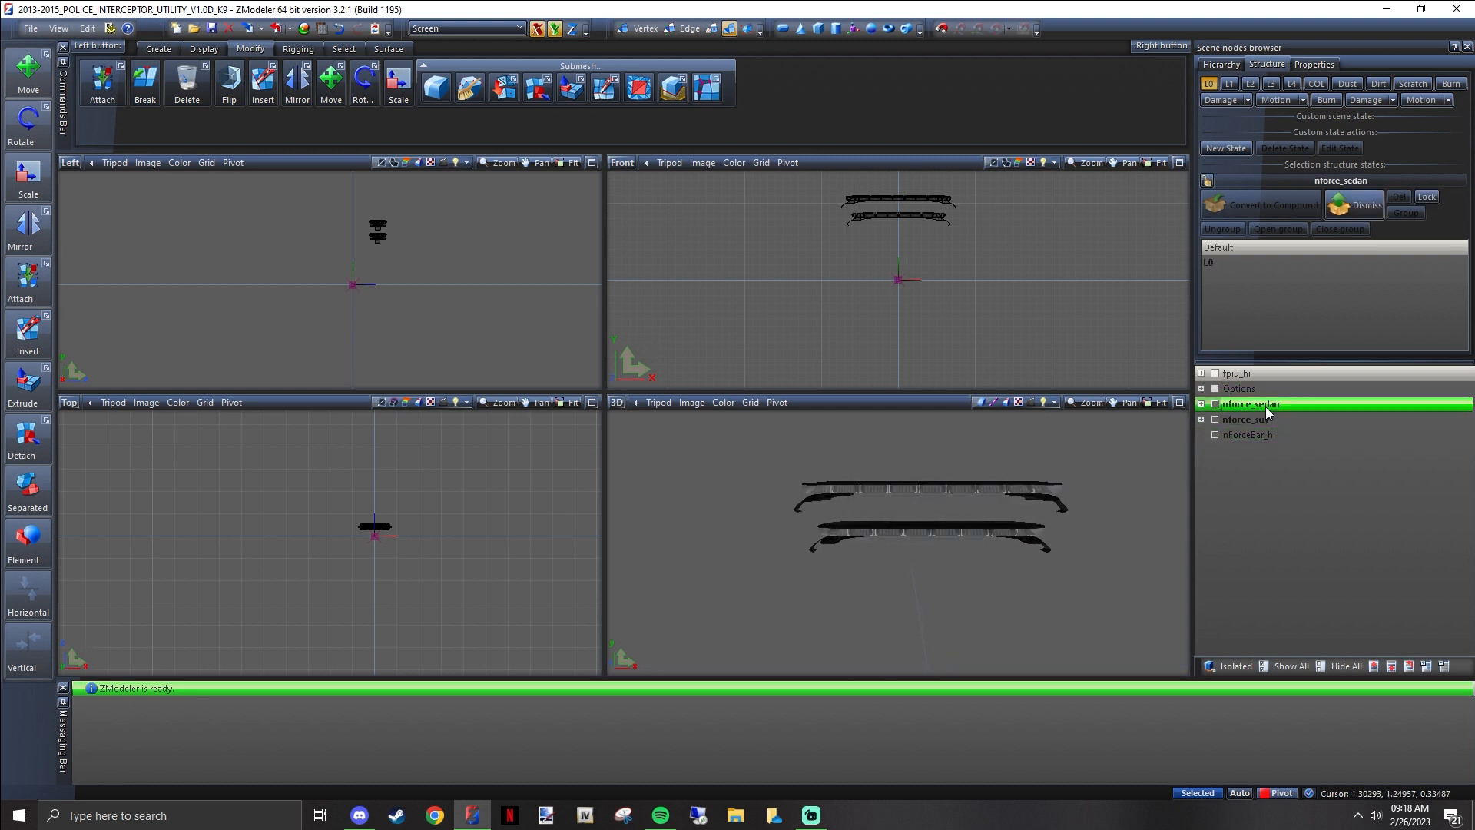
pyautogui.rightClick(1266, 407)
pyautogui.moveTo(1310, 434)
pyautogui.click(1402, 453)
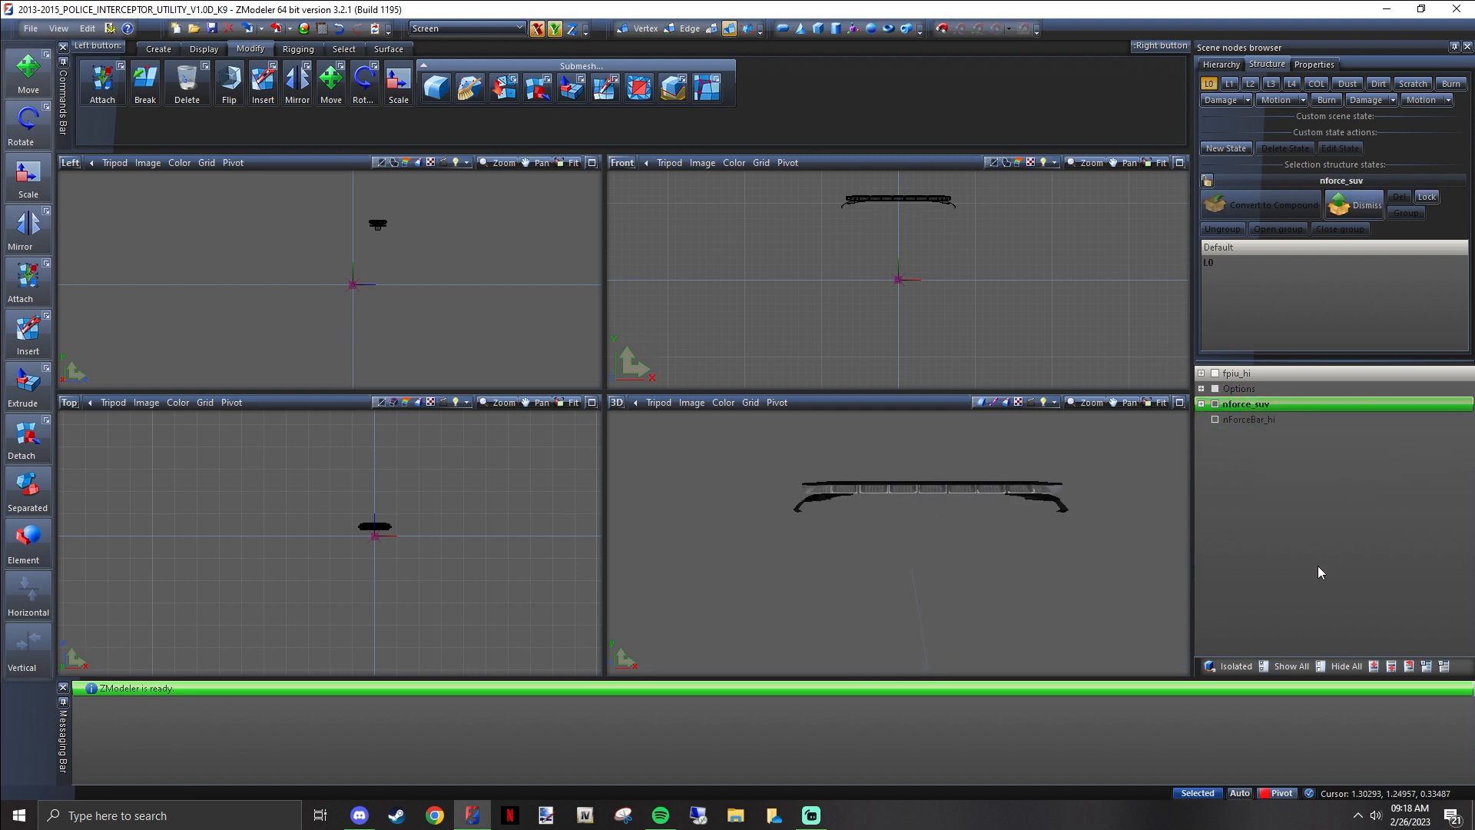
# Show all hidden objects and expand the nforce_suv node to list its child parts
pyautogui.click(1295, 672)
pyautogui.moveTo(1045, 565); pyautogui.dragTo(1175, 492, button='middle')
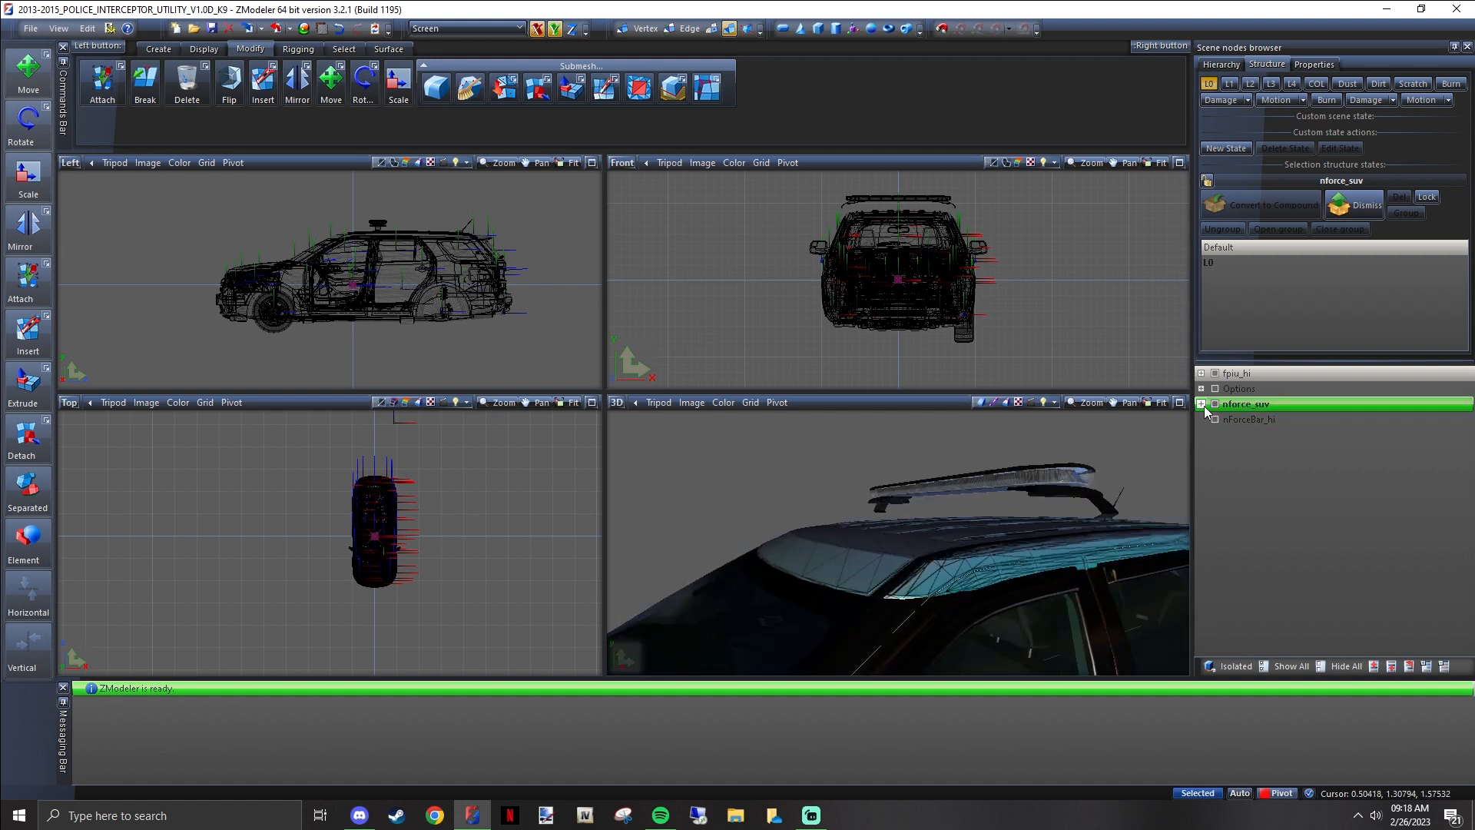
pyautogui.click(1202, 404)
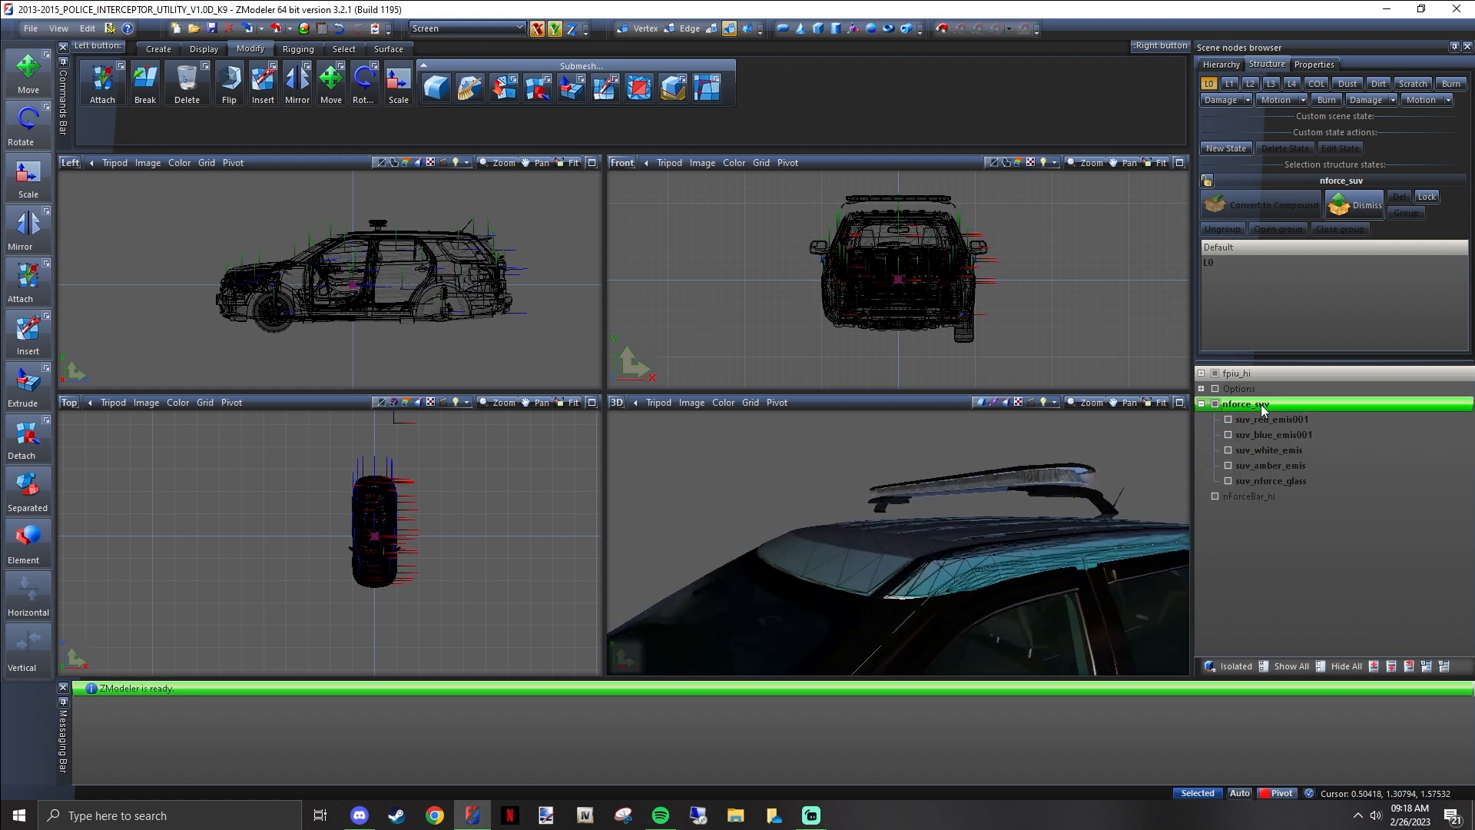
pyautogui.moveTo(1113, 472); pyautogui.dragTo(1190, 434, button='middle')
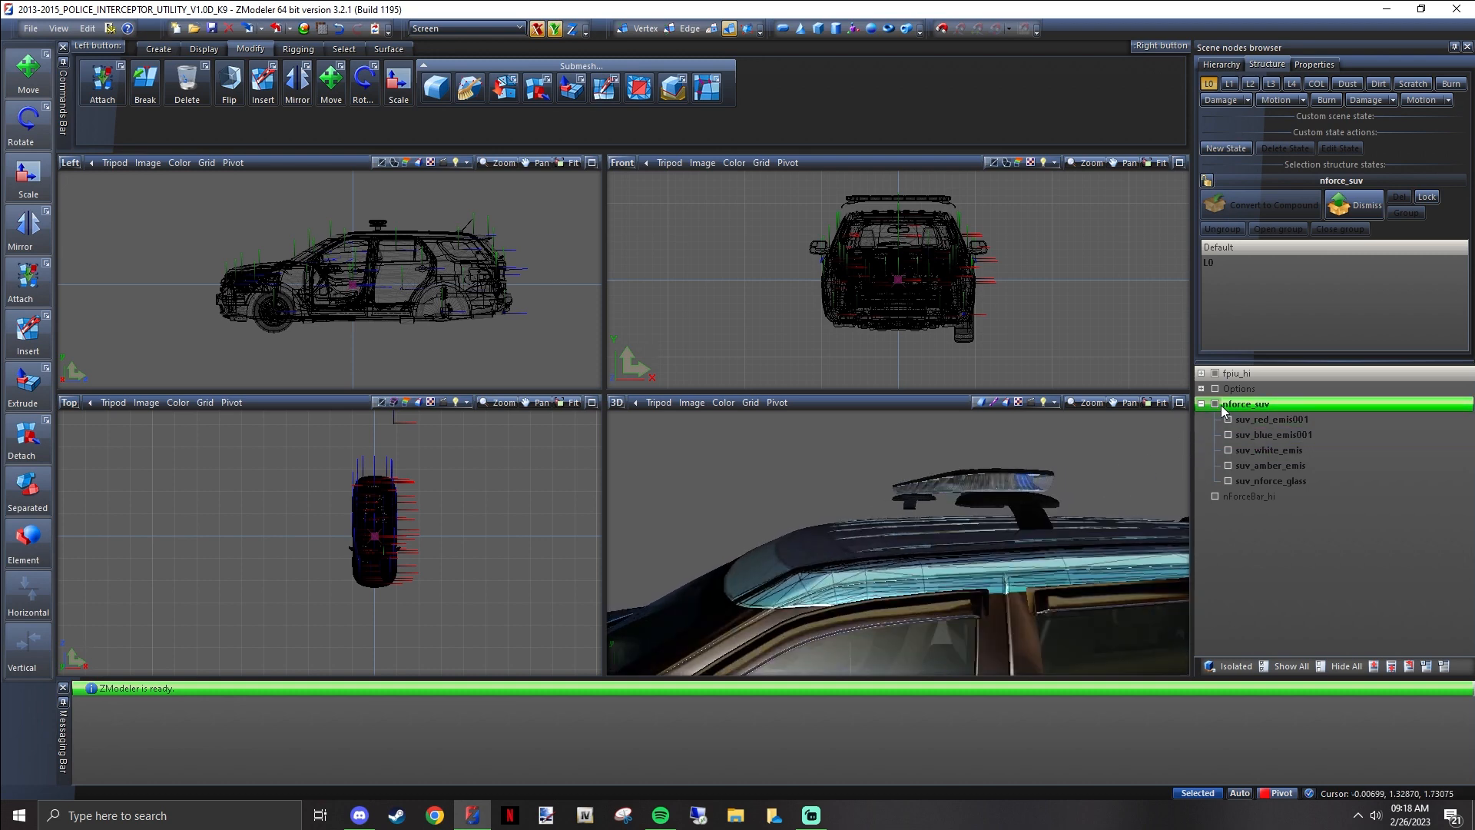
# Toggle the visibility of the nforce_suv part repeatedly to compare the lightbar with and without its housing
pyautogui.click(1216, 405)
pyautogui.click(1216, 405)
pyautogui.click(1216, 405)
pyautogui.click(1216, 405)
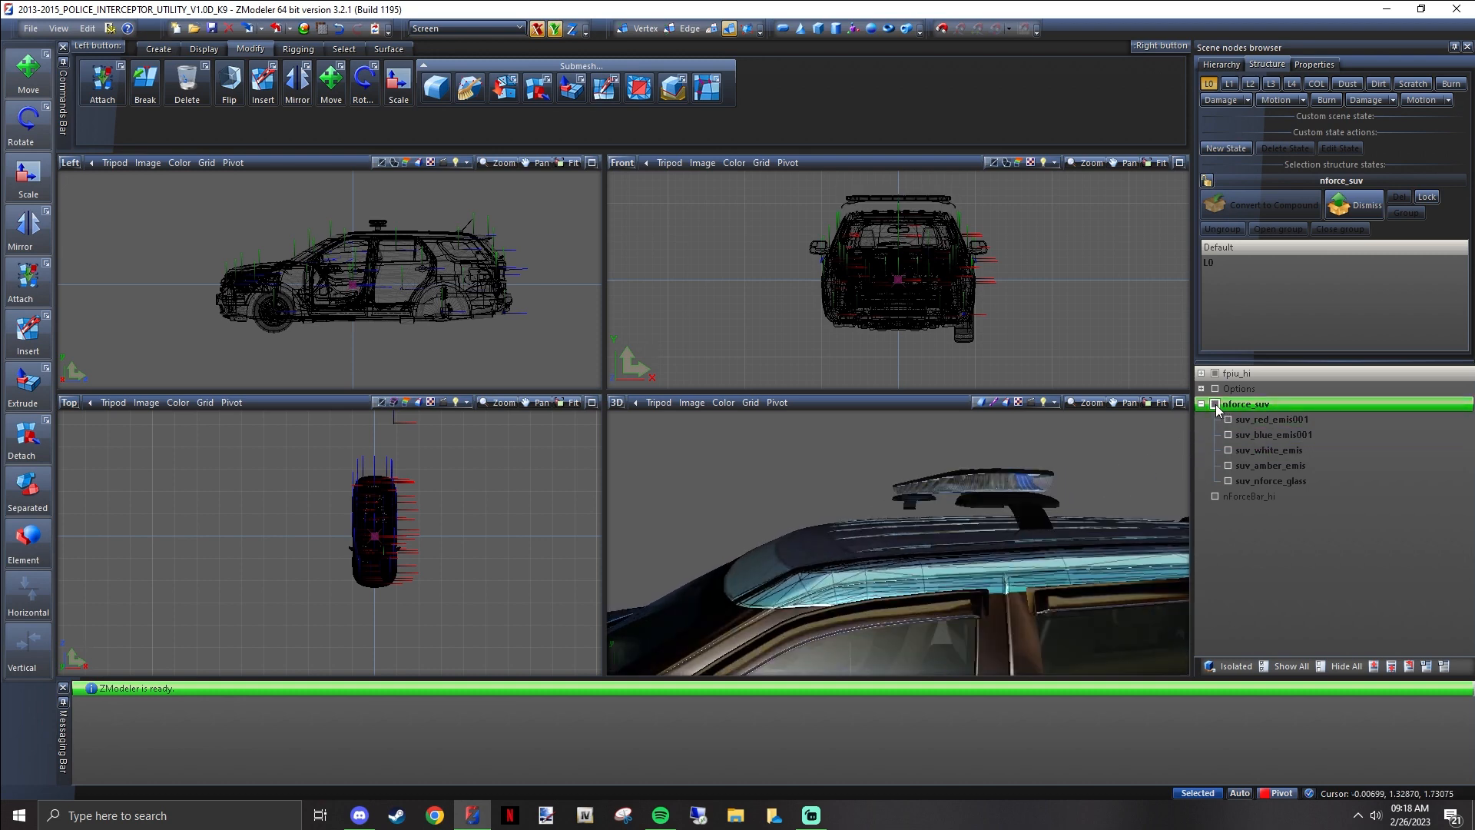
pyautogui.click(1215, 405)
pyautogui.click(1215, 405)
pyautogui.click(1215, 404)
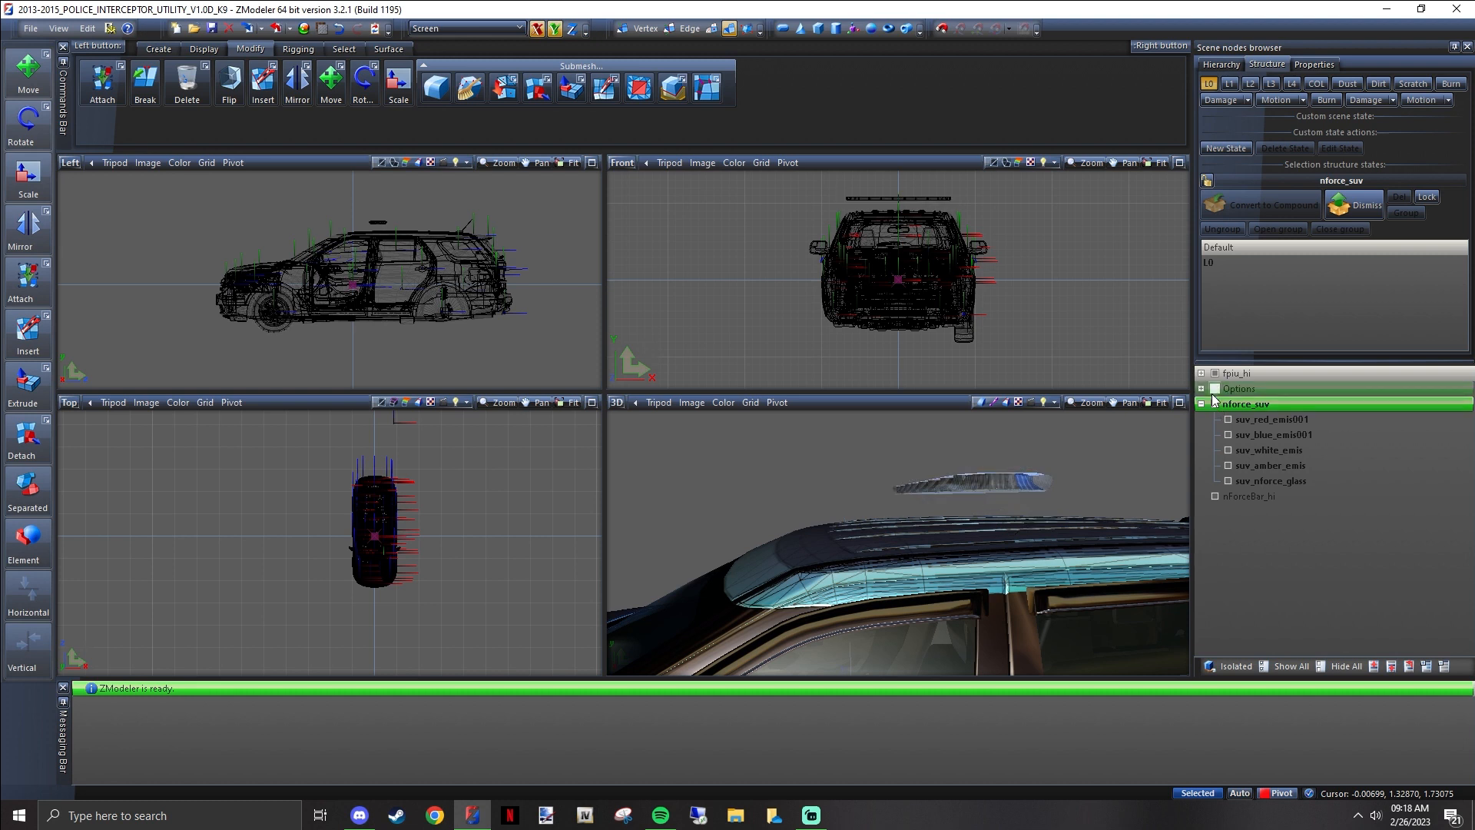
pyautogui.click(1217, 404)
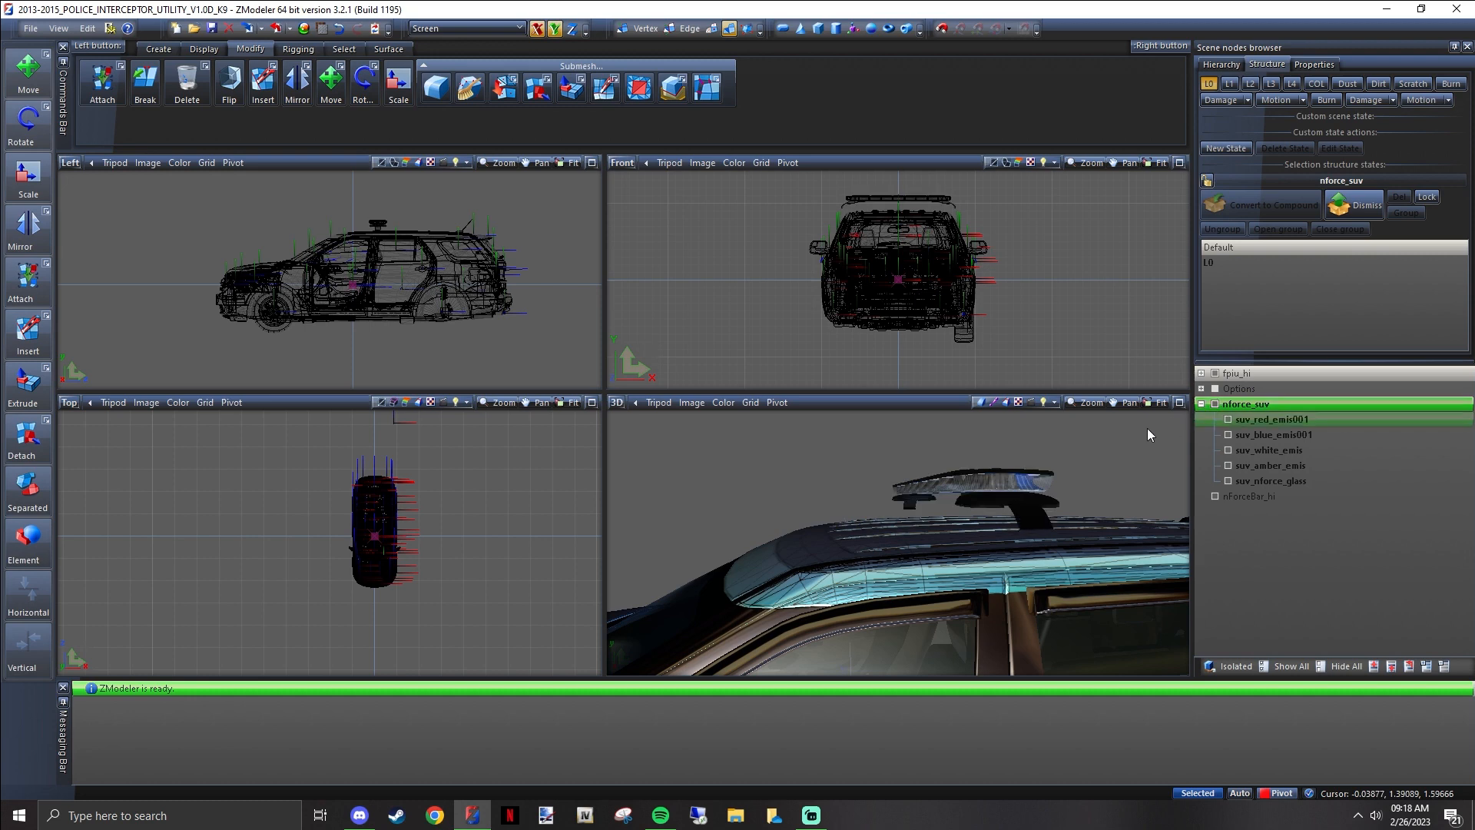
# Hide every object in the scene and show only the suv_white_emis part of the lightbar
pyautogui.scroll(2, 1097, 458)
pyautogui.click(1215, 404)
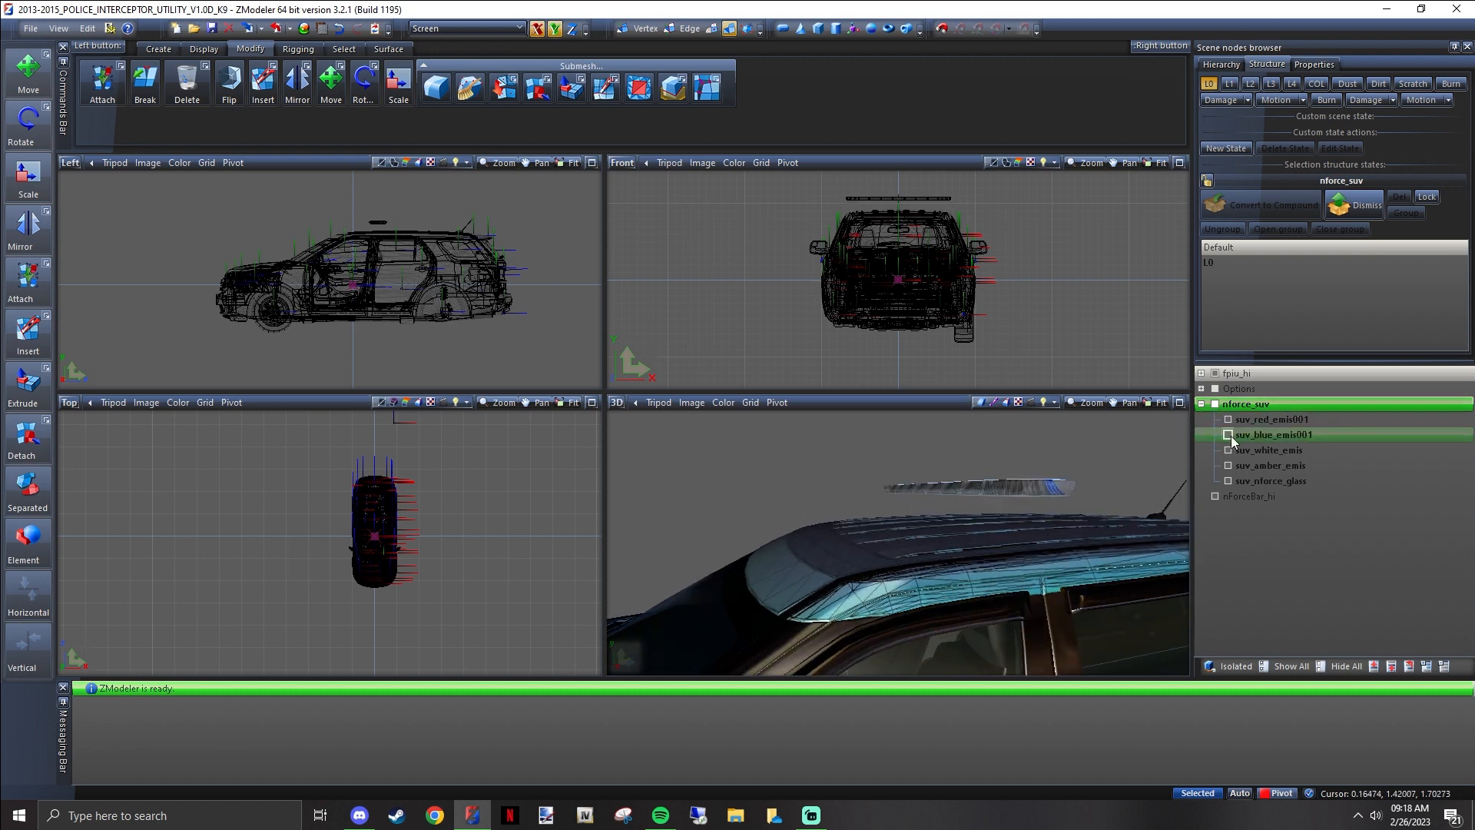
pyautogui.moveTo(1158, 459); pyautogui.dragTo(1330, 601, button='middle')
pyautogui.click(1342, 668)
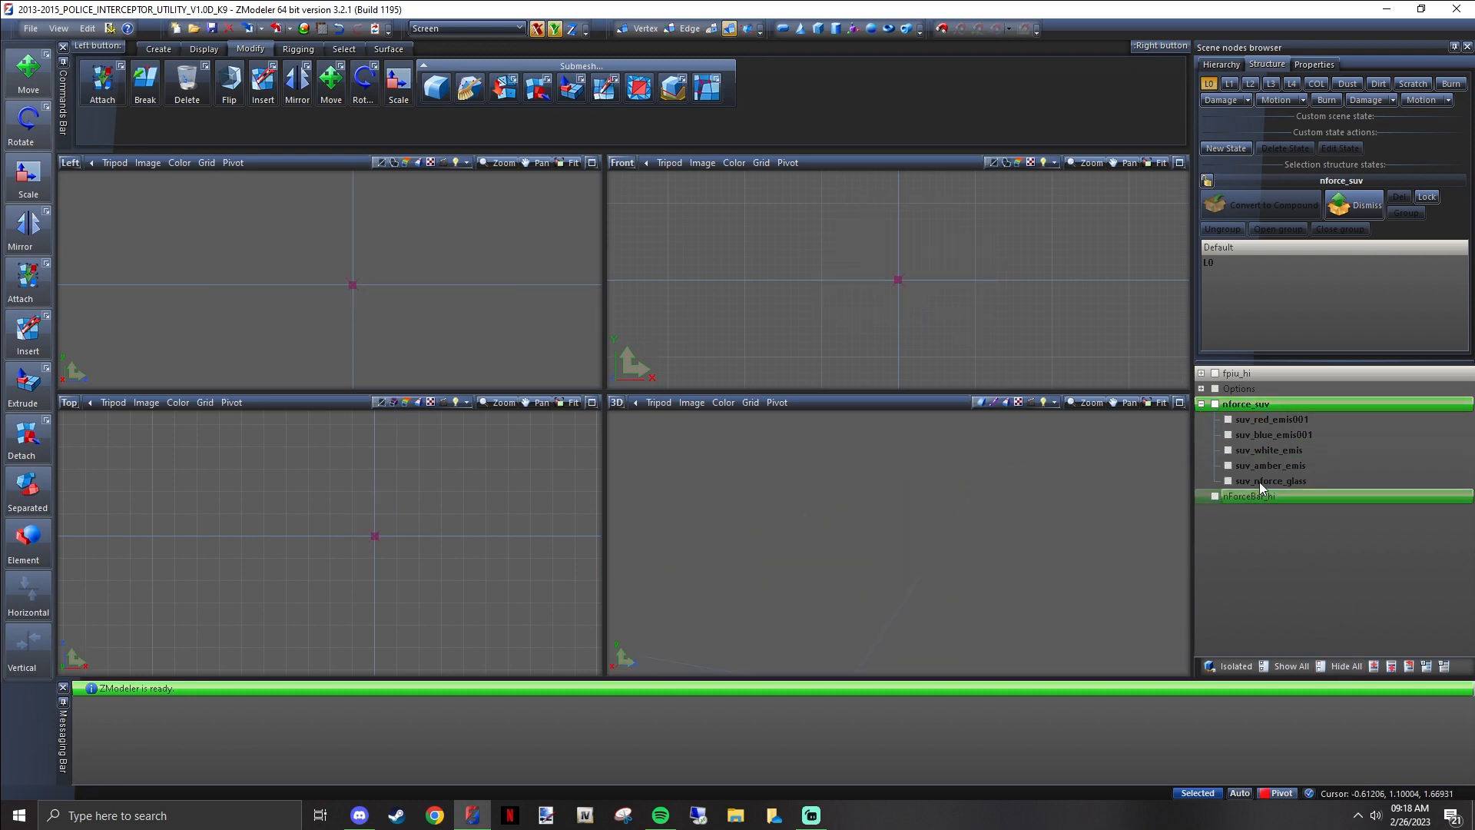
pyautogui.click(1228, 450)
pyautogui.scroll(5, 1126, 480)
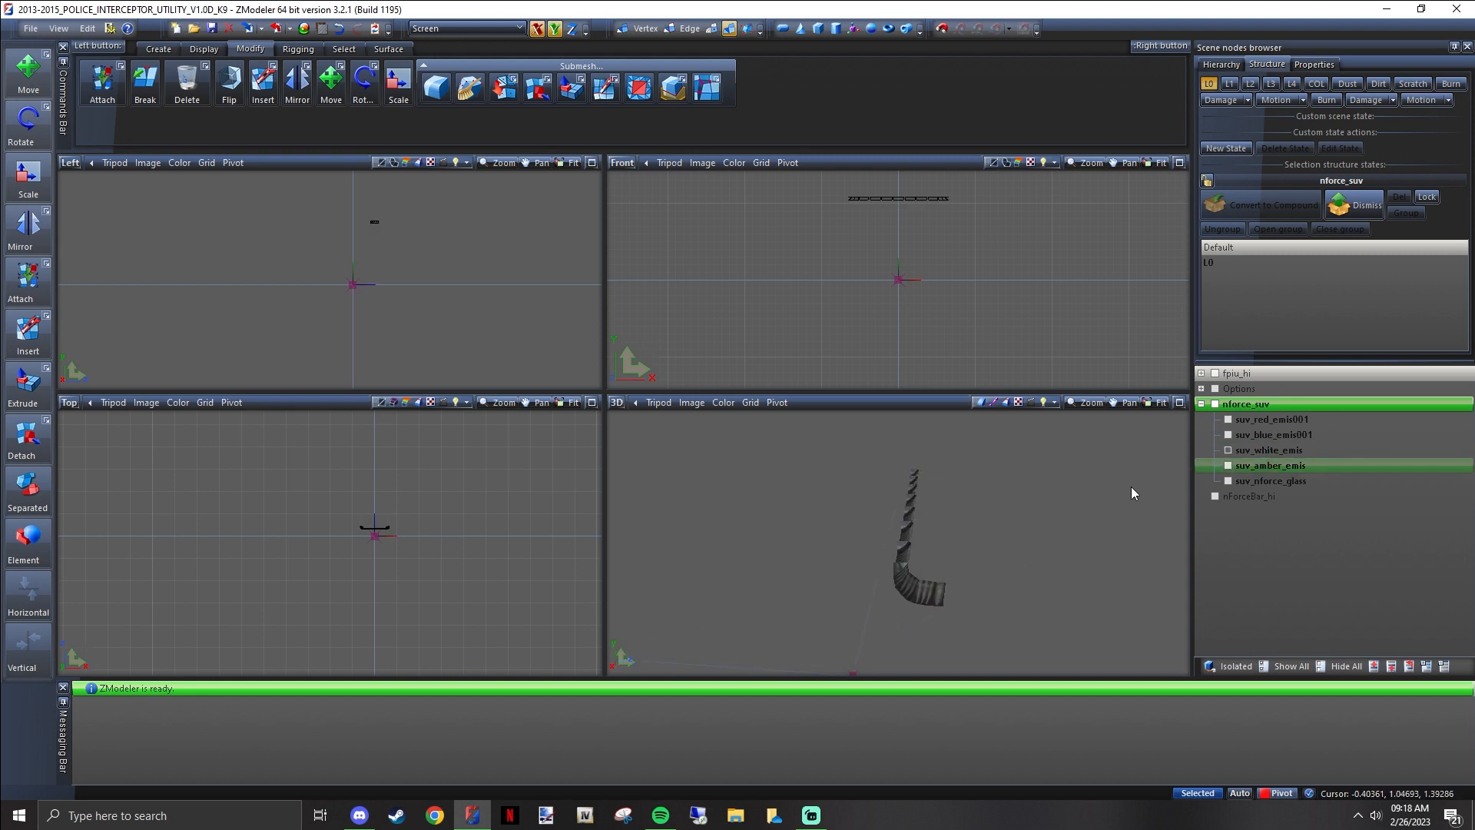
# Hide the suv_white_emis part, view the blue lights part, and leave only suv_nforce_glass shown
pyautogui.click(1228, 452)
pyautogui.click(1229, 436)
pyautogui.moveTo(1106, 470); pyautogui.dragTo(1003, 477, button='middle')
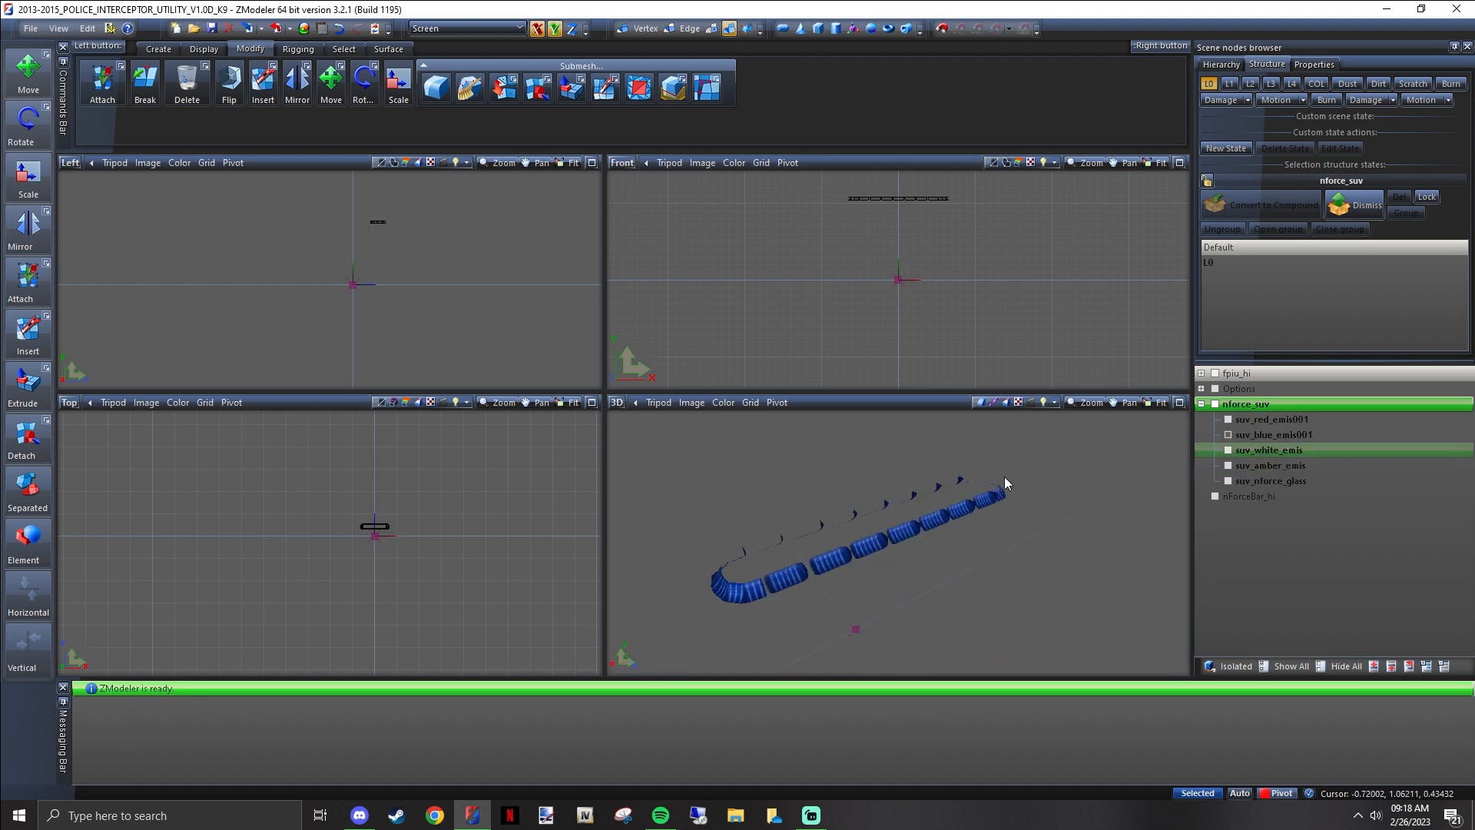
pyautogui.click(1228, 435)
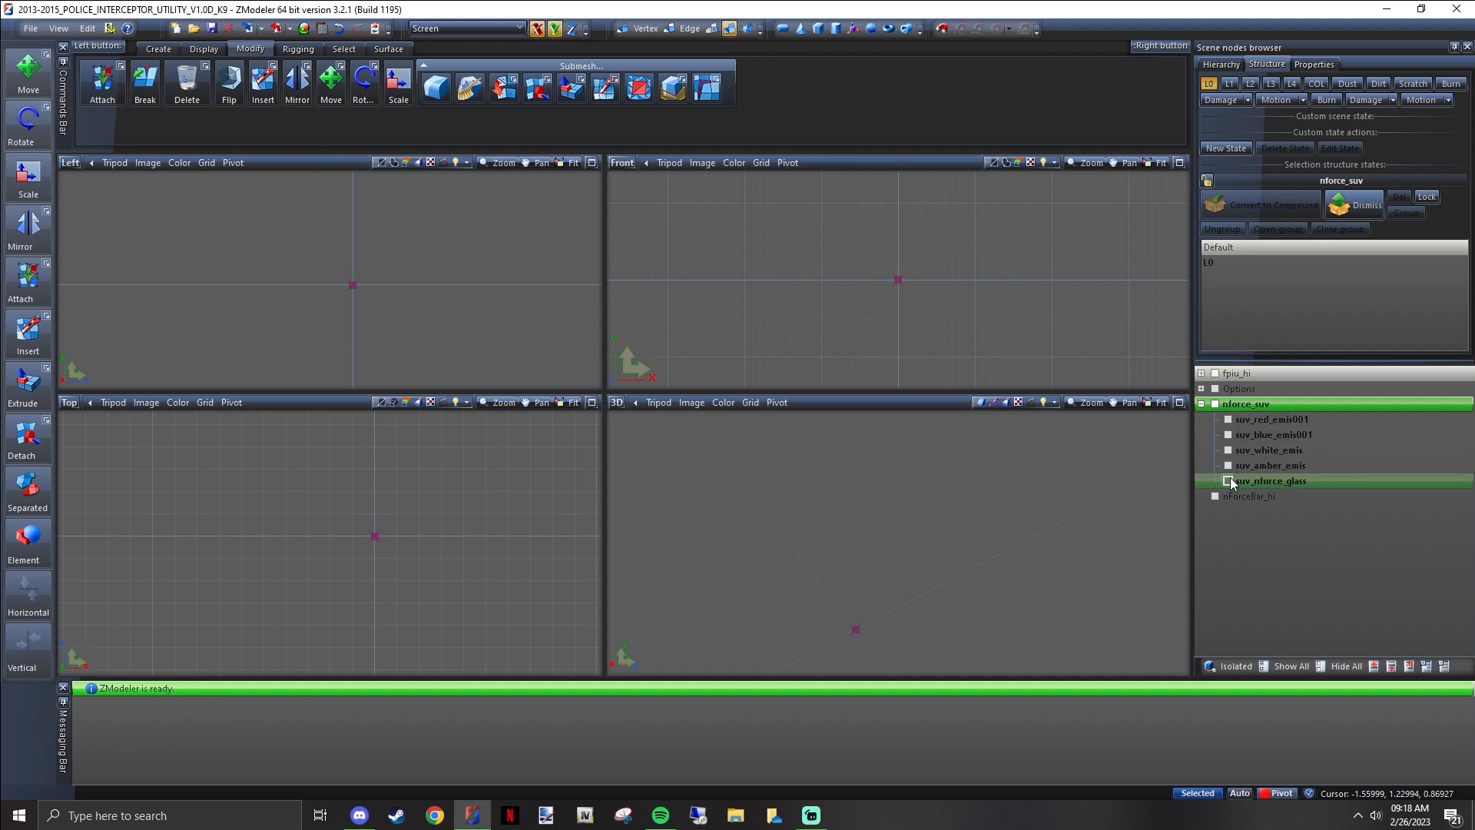
pyautogui.click(1228, 480)
pyautogui.moveTo(998, 524); pyautogui.dragTo(925, 514, button='middle')
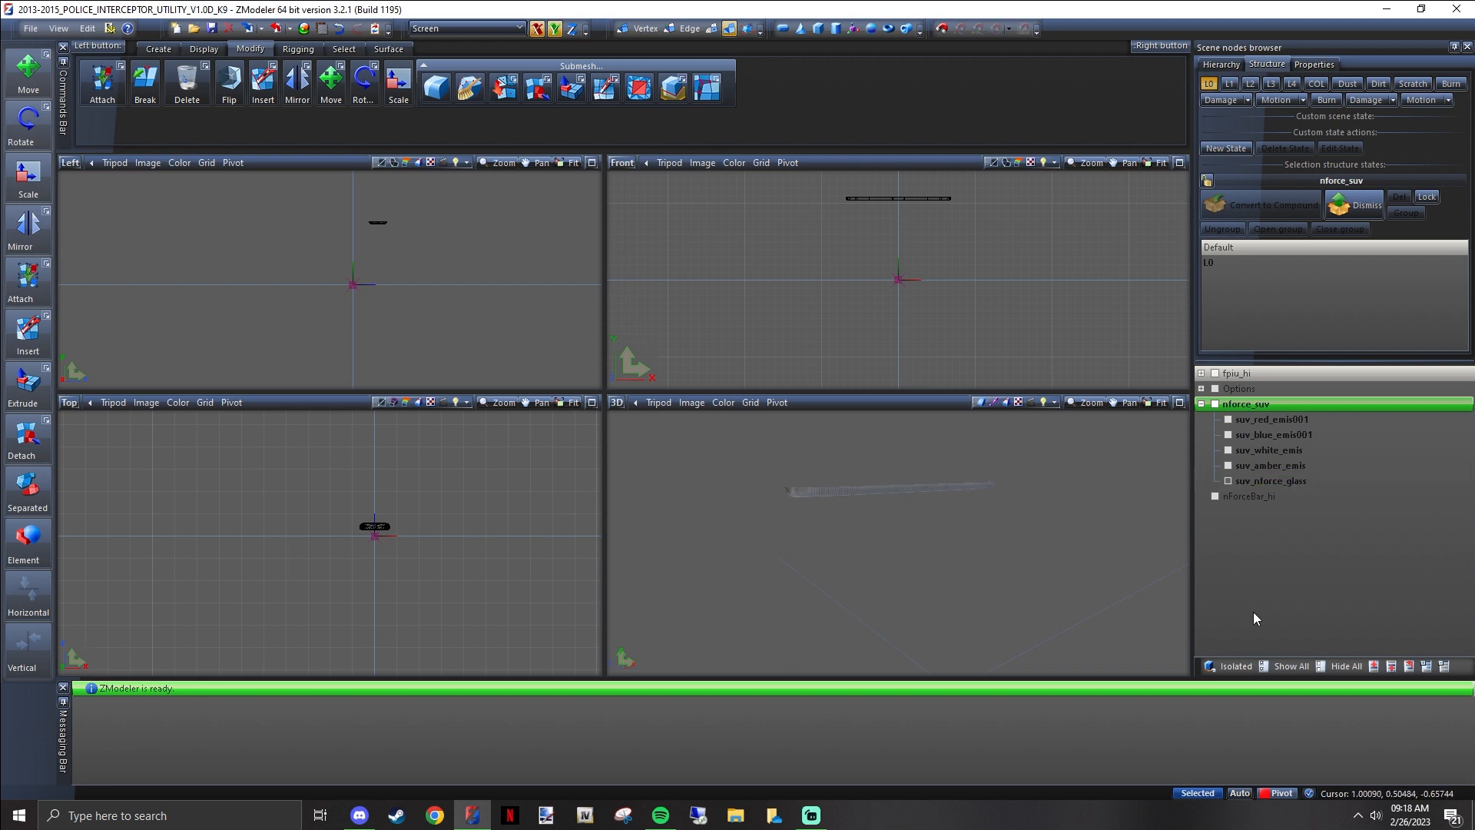
# Move suv_nforce_glass out of nforce_suv to the top level, show the housing with it, and collapse the nforce_suv node
pyautogui.moveTo(1269, 481); pyautogui.dragTo(1261, 395)
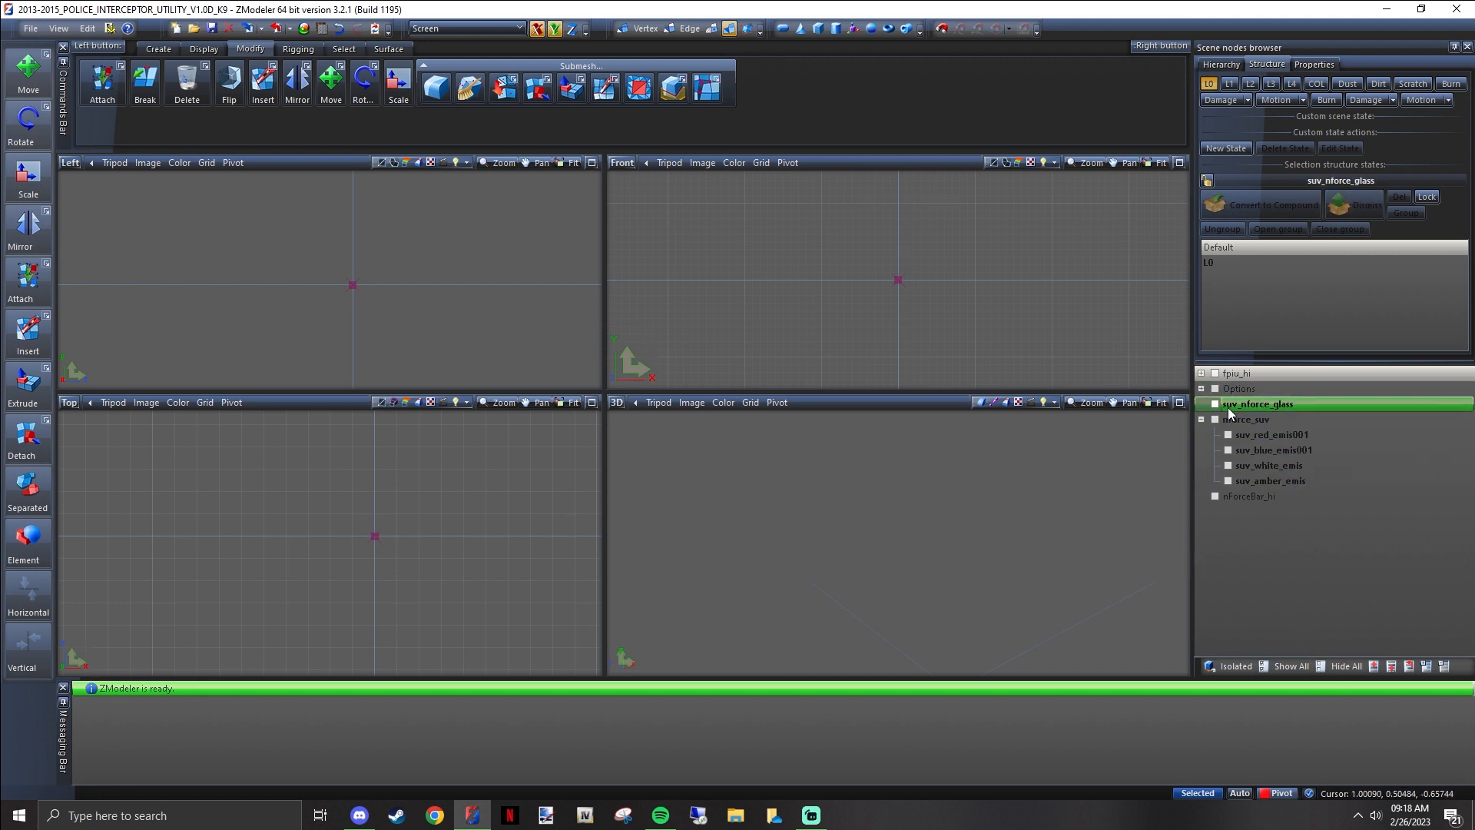
pyautogui.click(1214, 419)
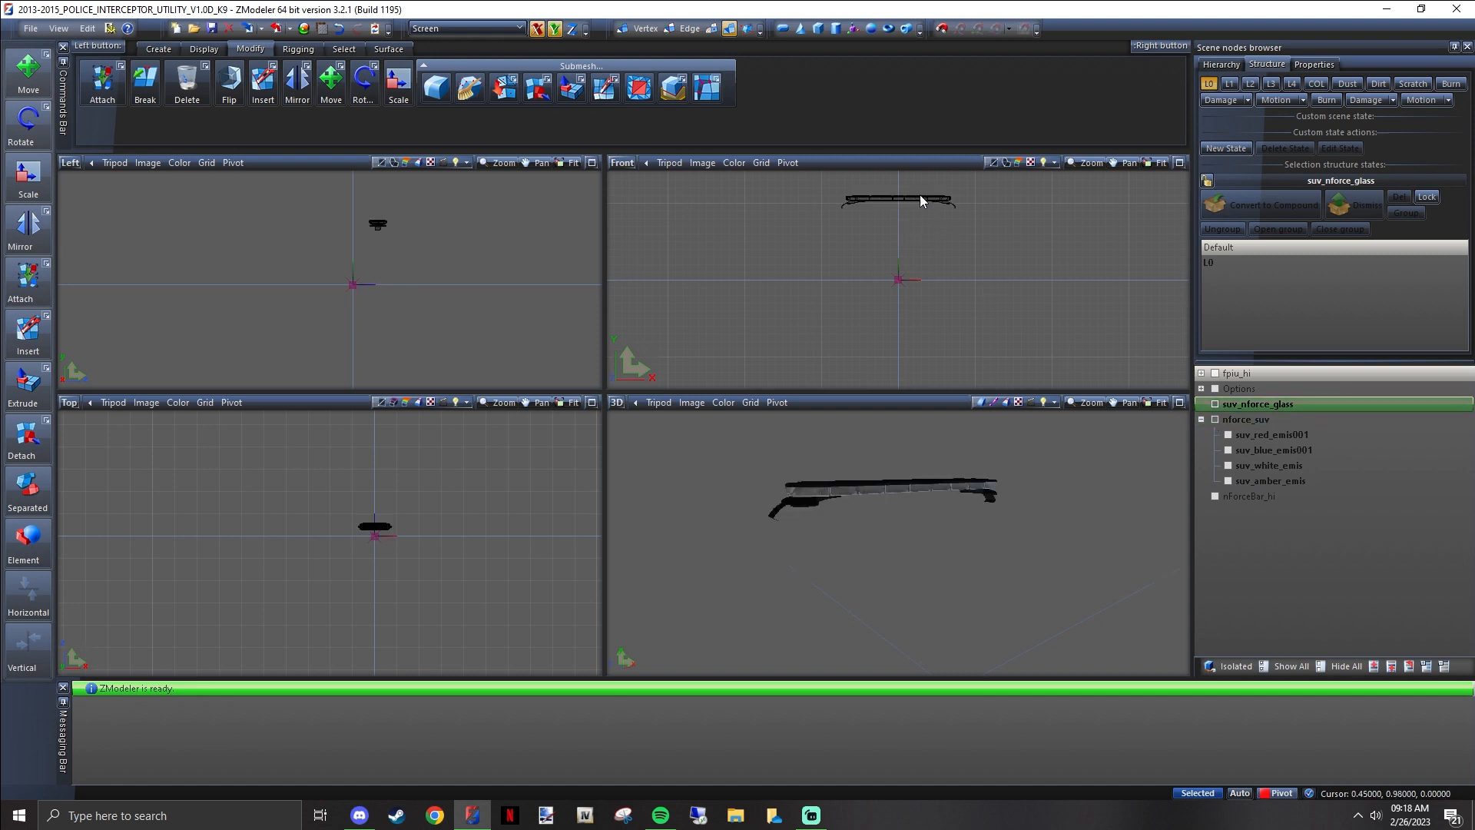
pyautogui.scroll(6, 921, 200)
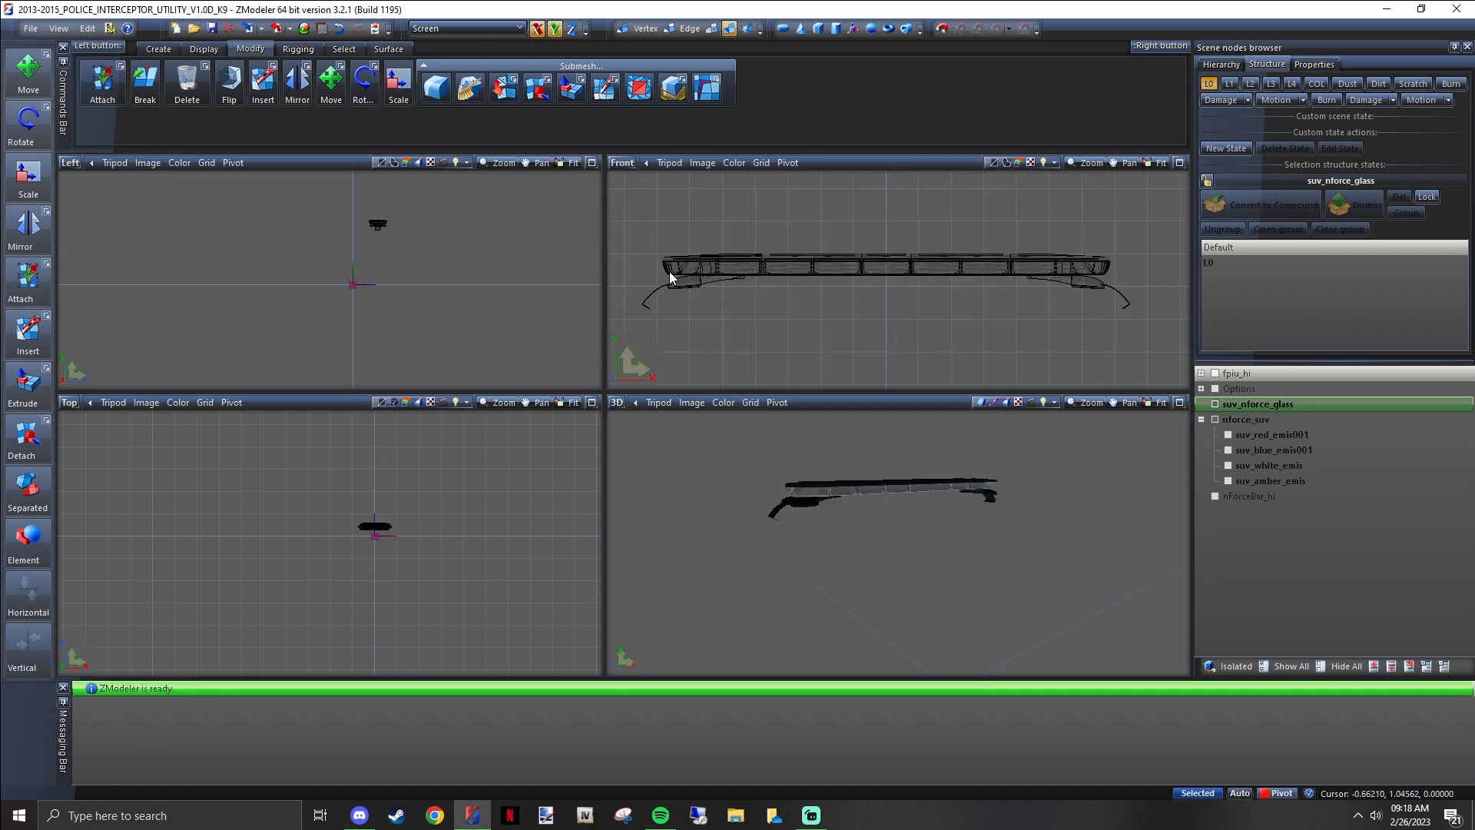
pyautogui.click(667, 273)
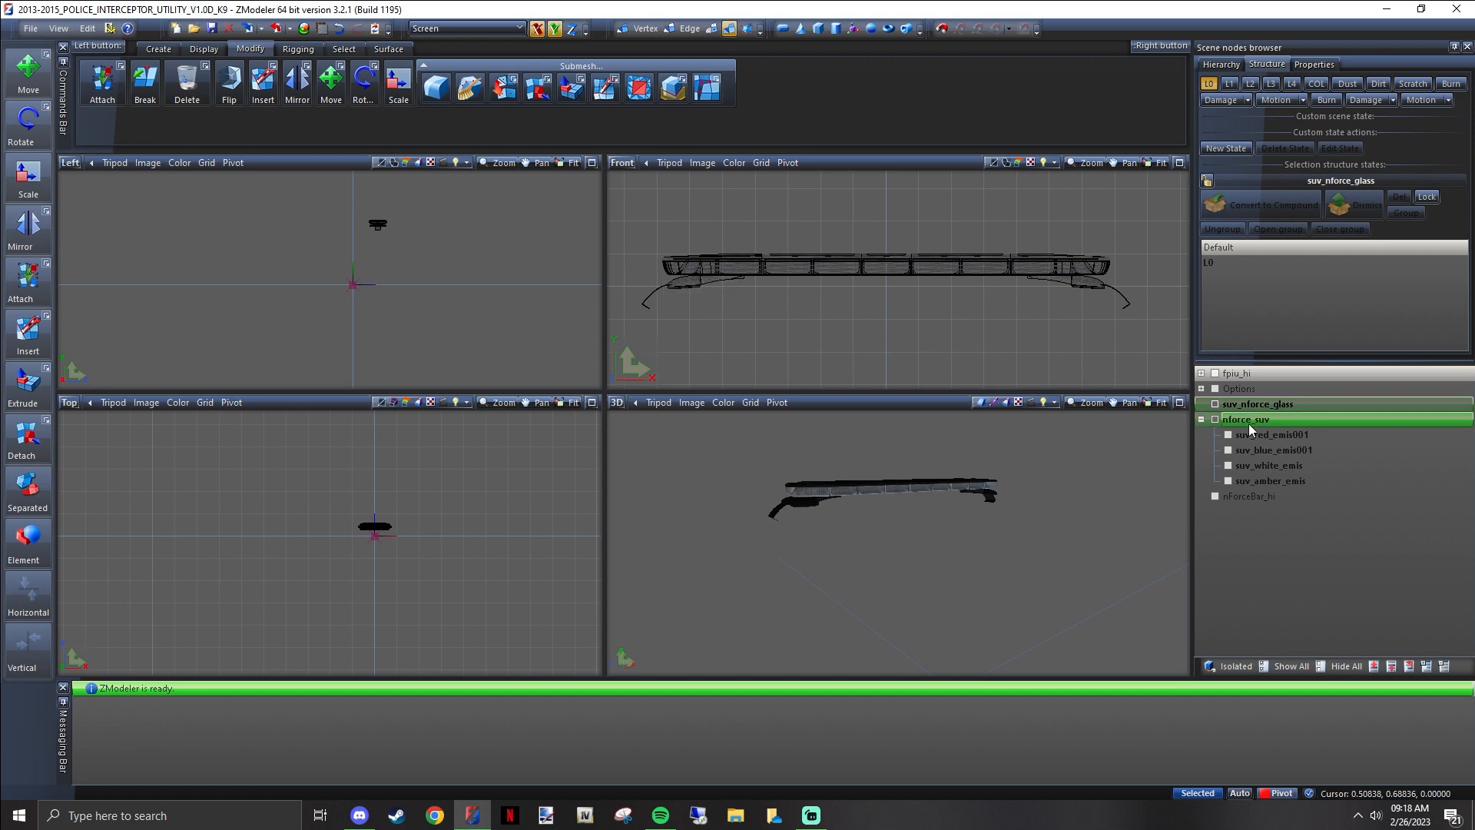
pyautogui.click(1202, 420)
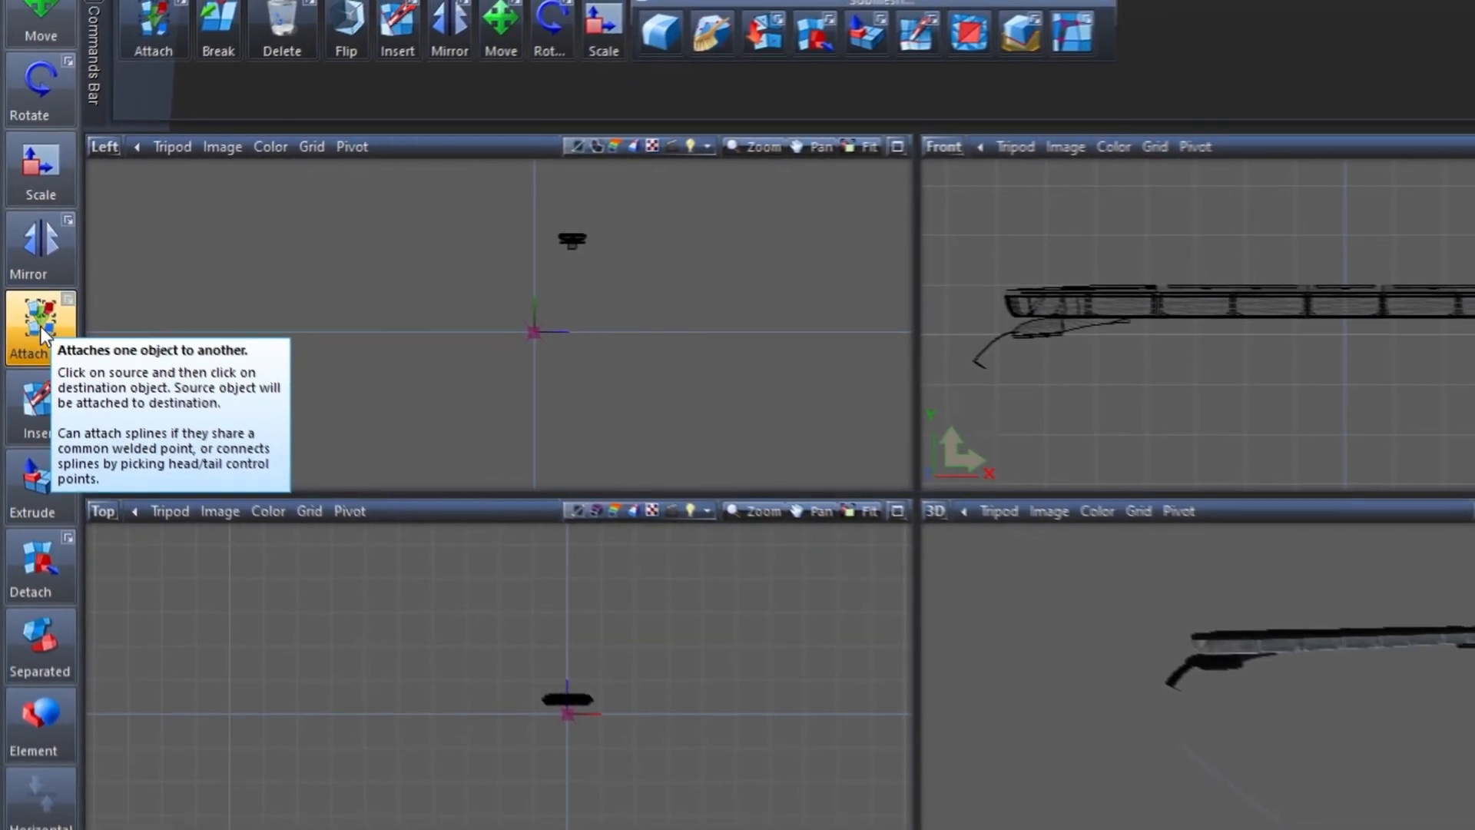
# Activate the Attach tool and try picking suv_nforce_glass as the source and nforce_suv as the destination in the Front view
pyautogui.click(40, 326)
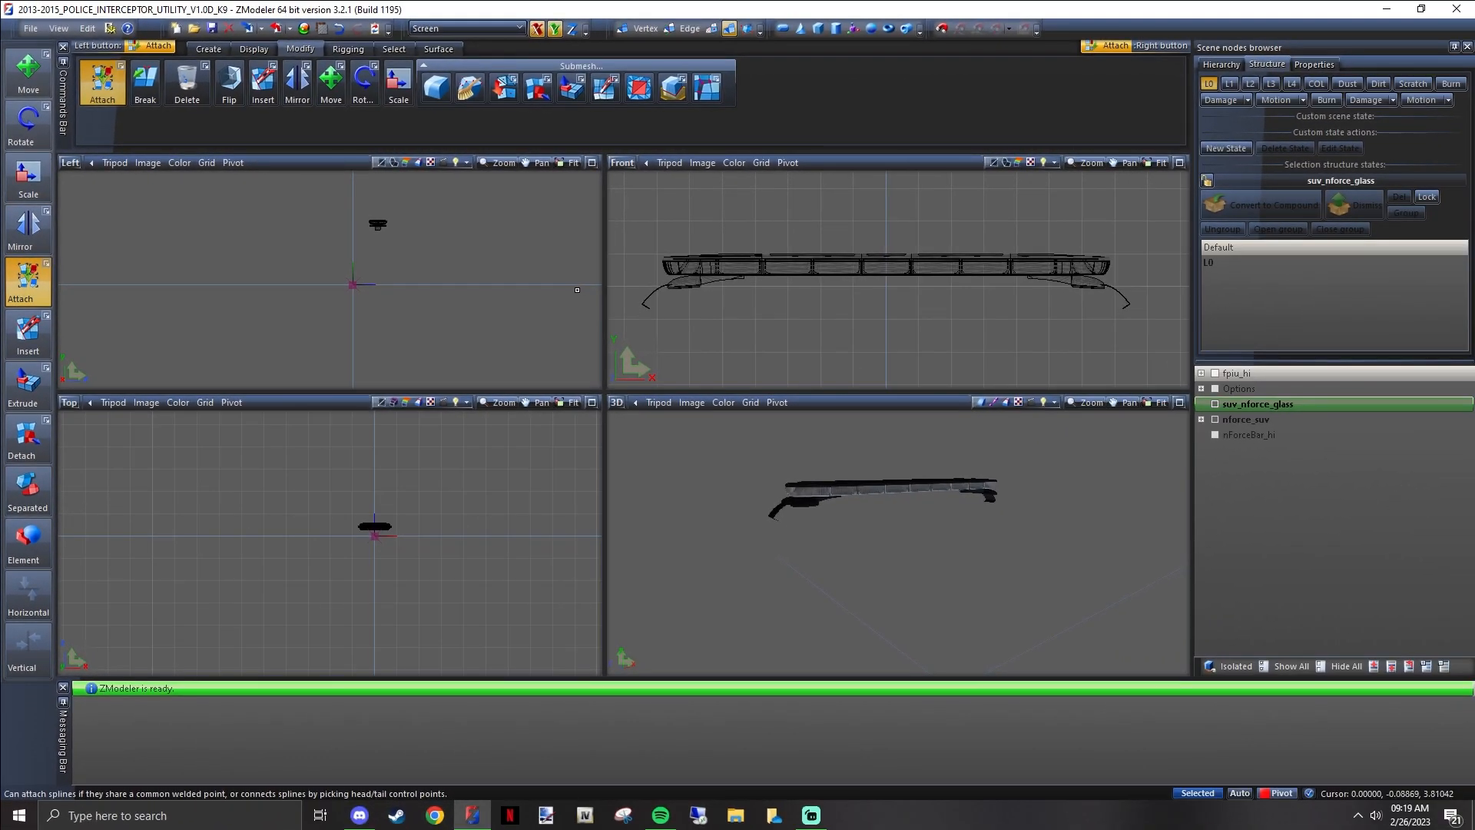
pyautogui.click(669, 269)
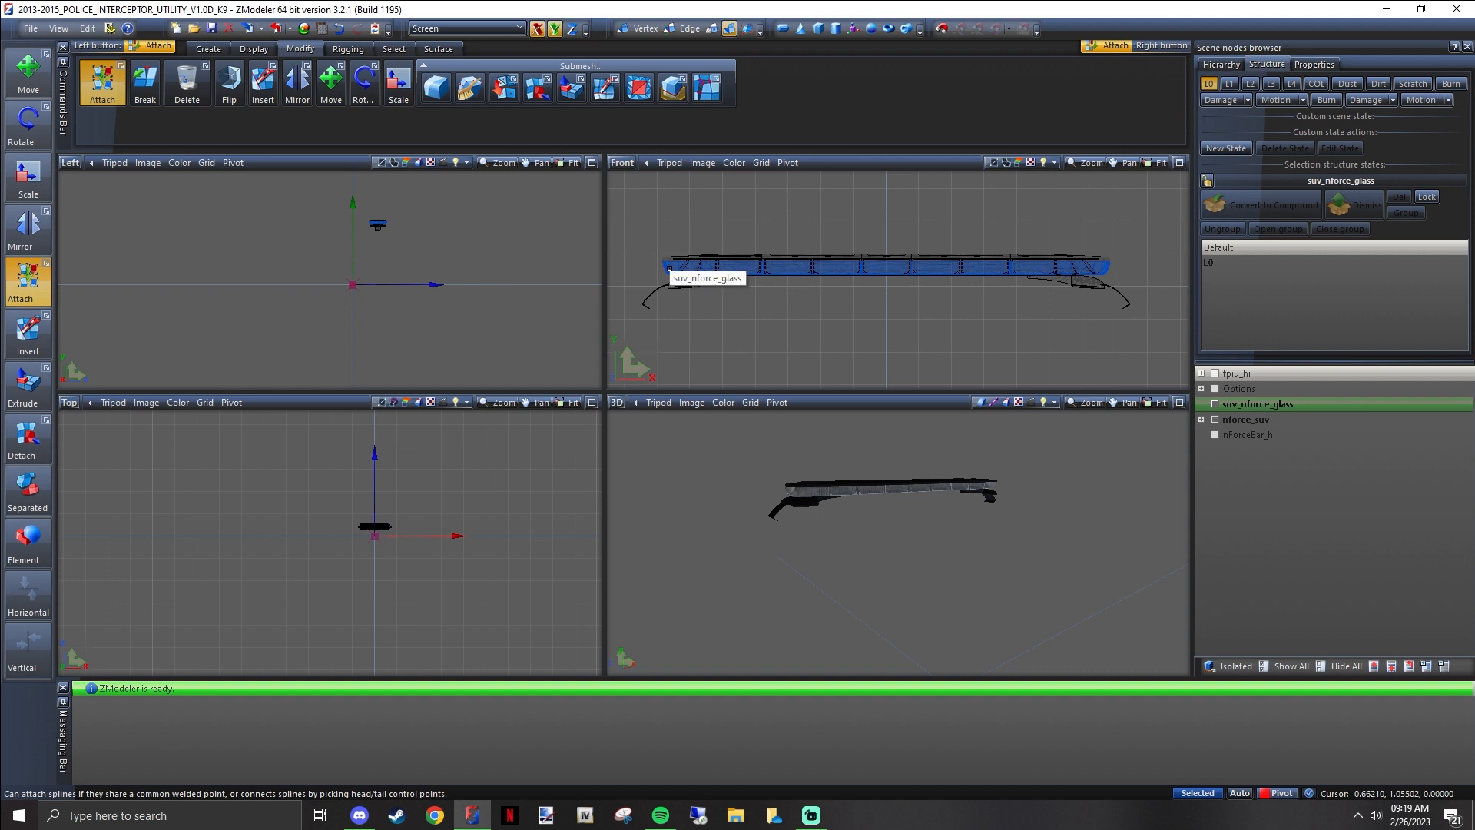
pyautogui.click(659, 366)
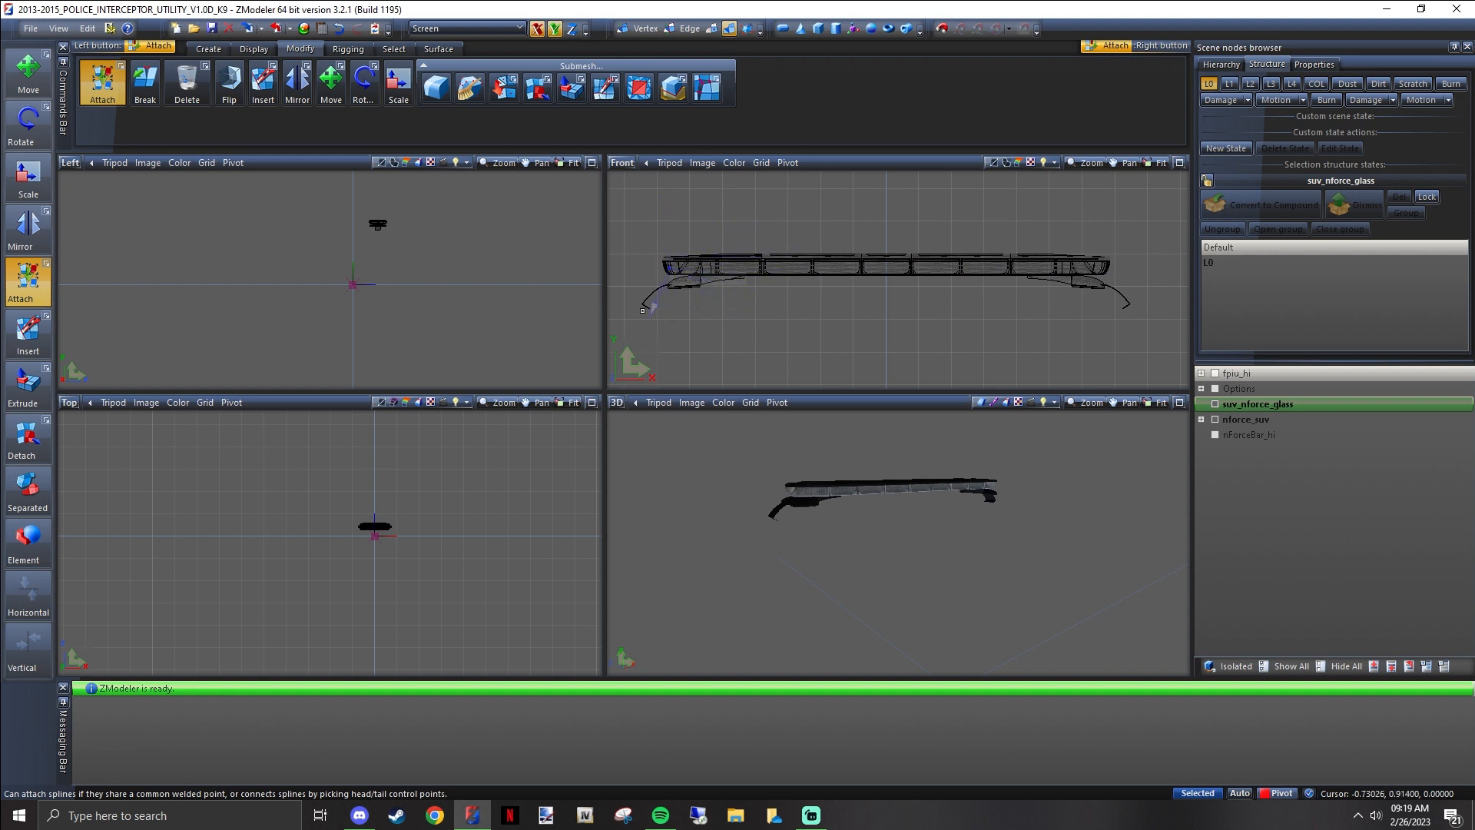
pyautogui.click(748, 257)
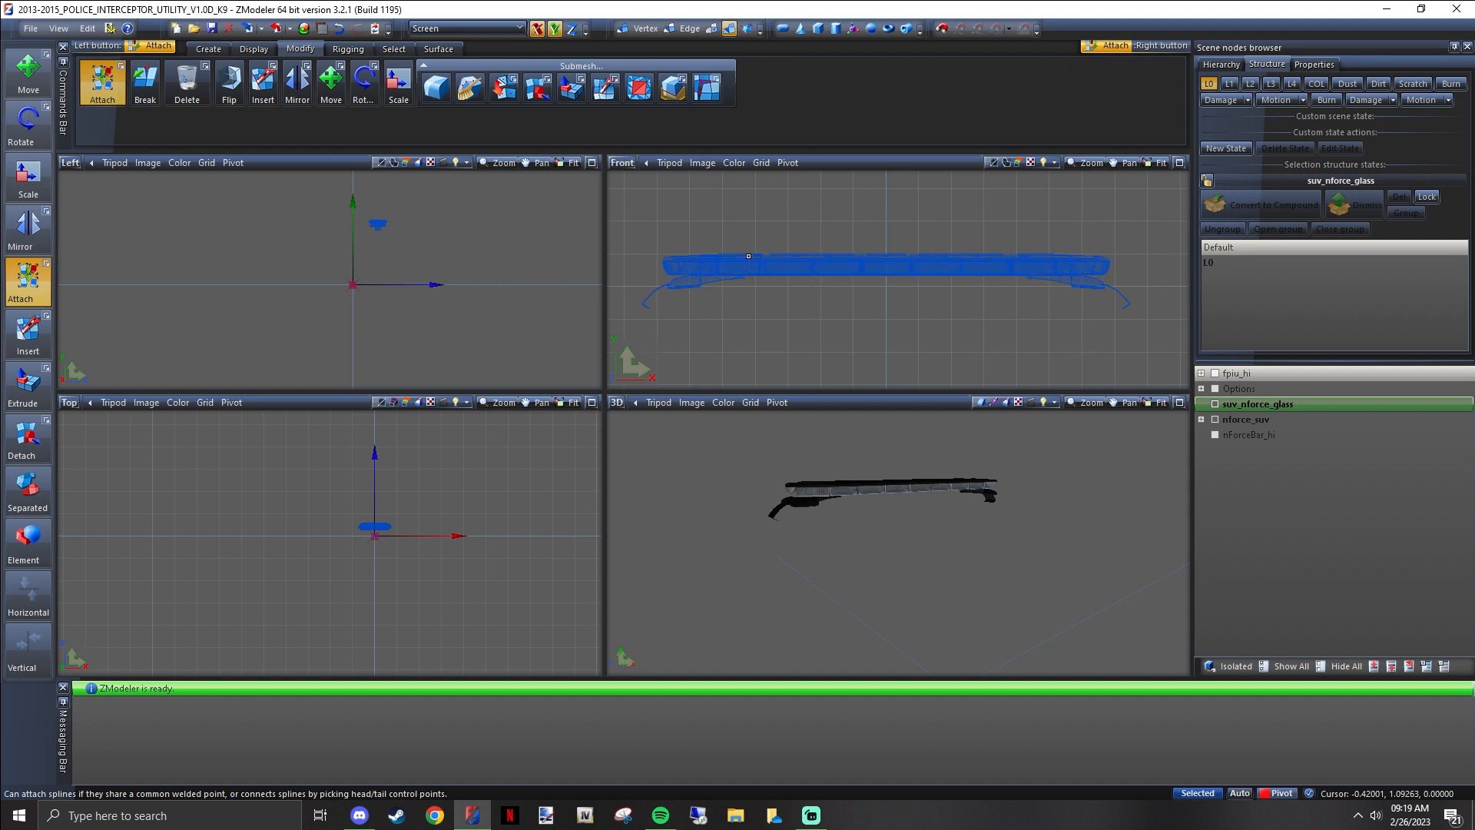
pyautogui.click(681, 271)
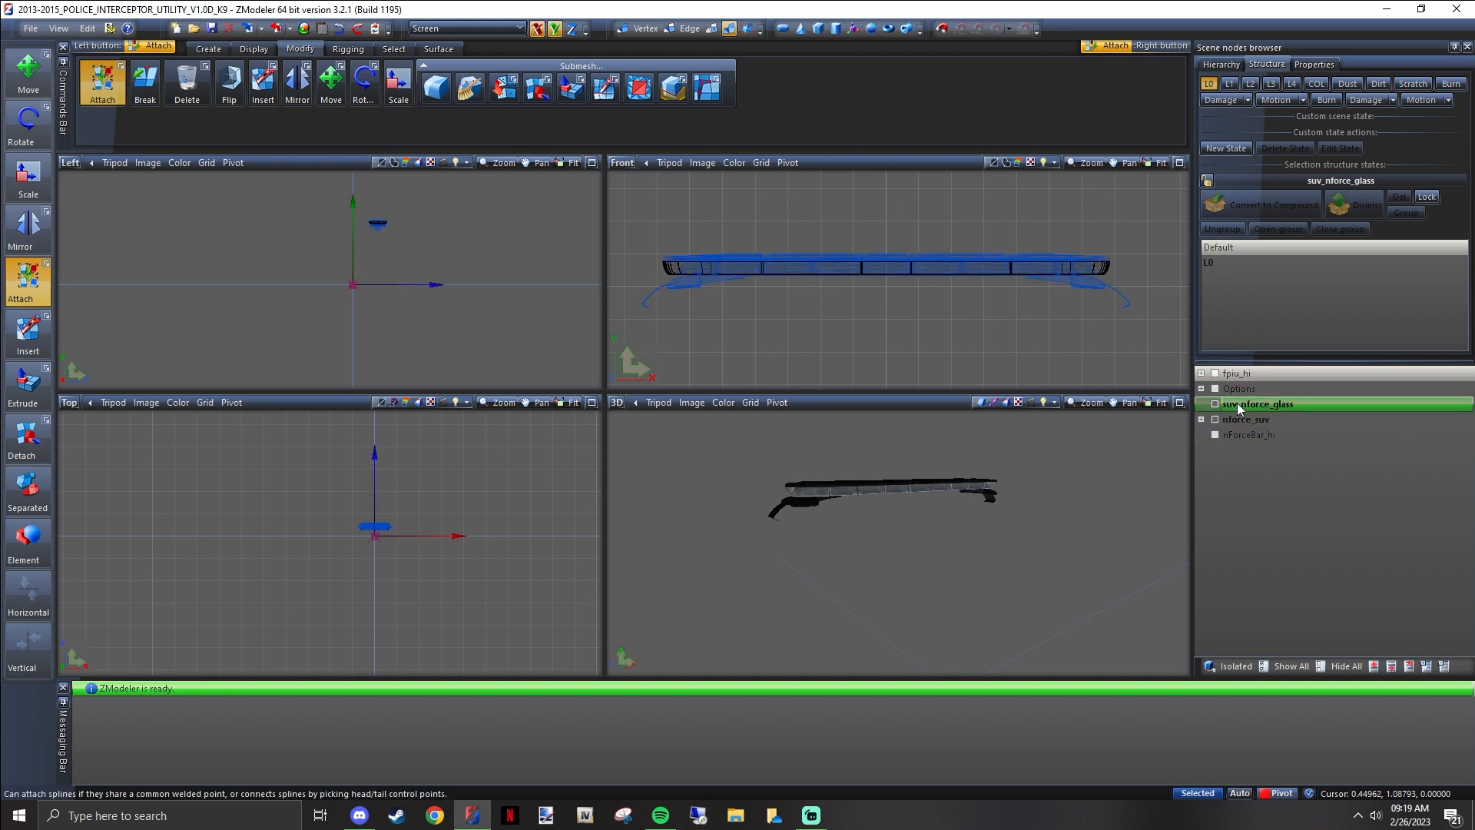
# Nest suv_nforce_glass back under nforce_suv and try to attach the parent housing to its child
pyautogui.click(1201, 420)
pyautogui.moveTo(1242, 412); pyautogui.dragTo(1269, 432)
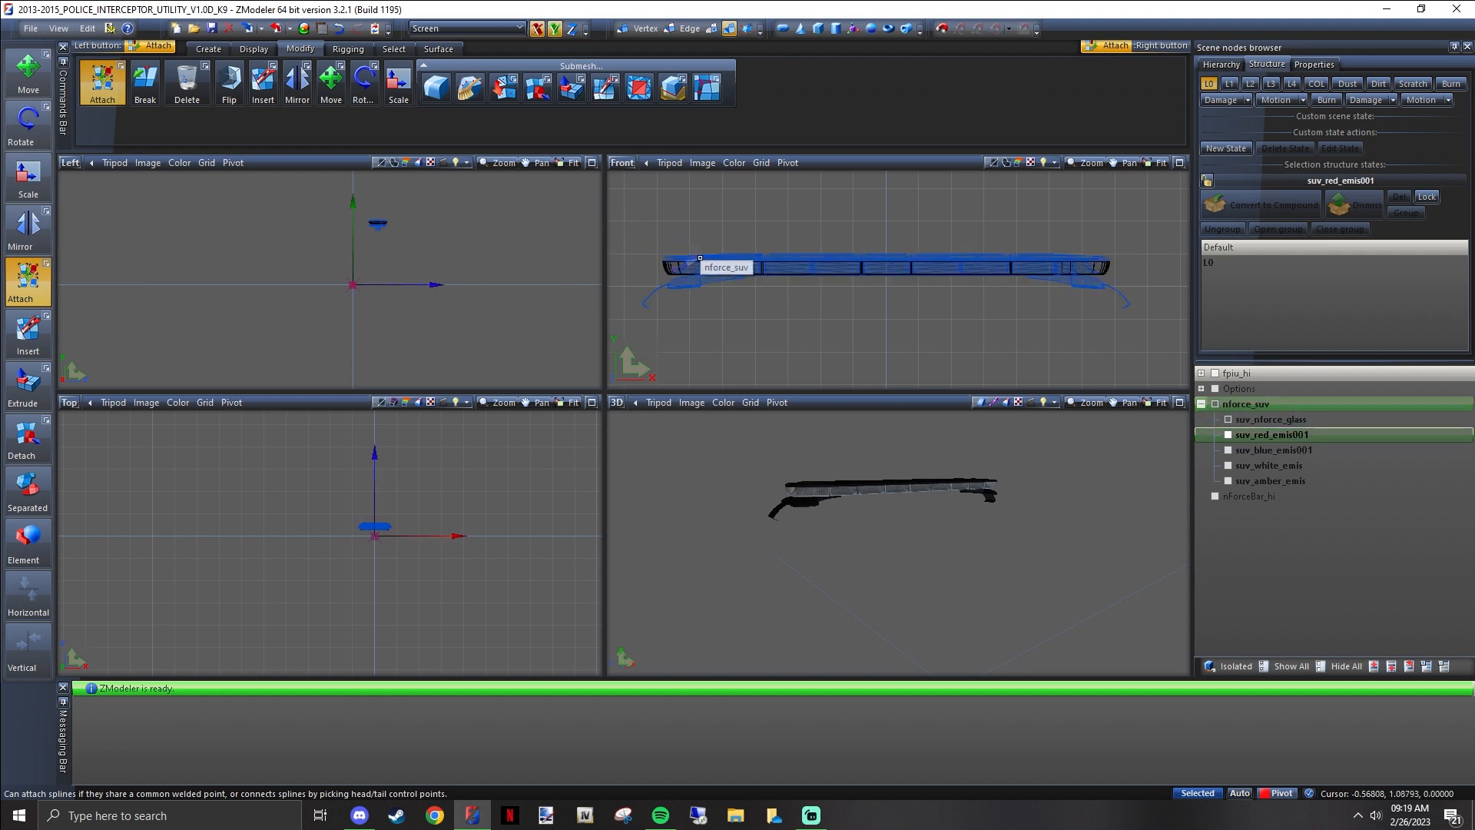
pyautogui.click(700, 258)
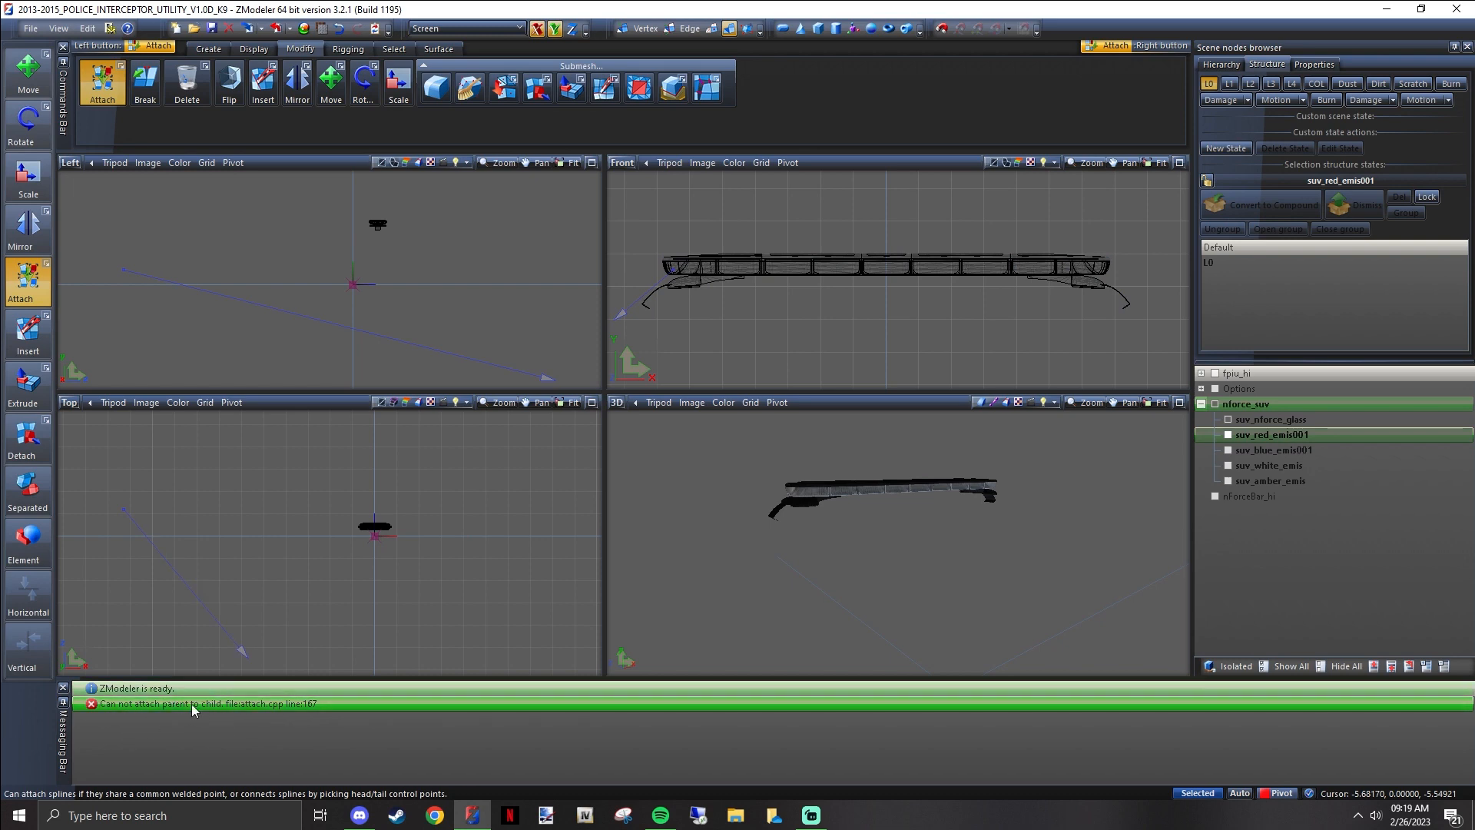
# Move suv_nforce_glass and the four emis parts out of nforce_suv to the top level, ordering nforce_suv directly below the glass
pyautogui.click(1264, 419)
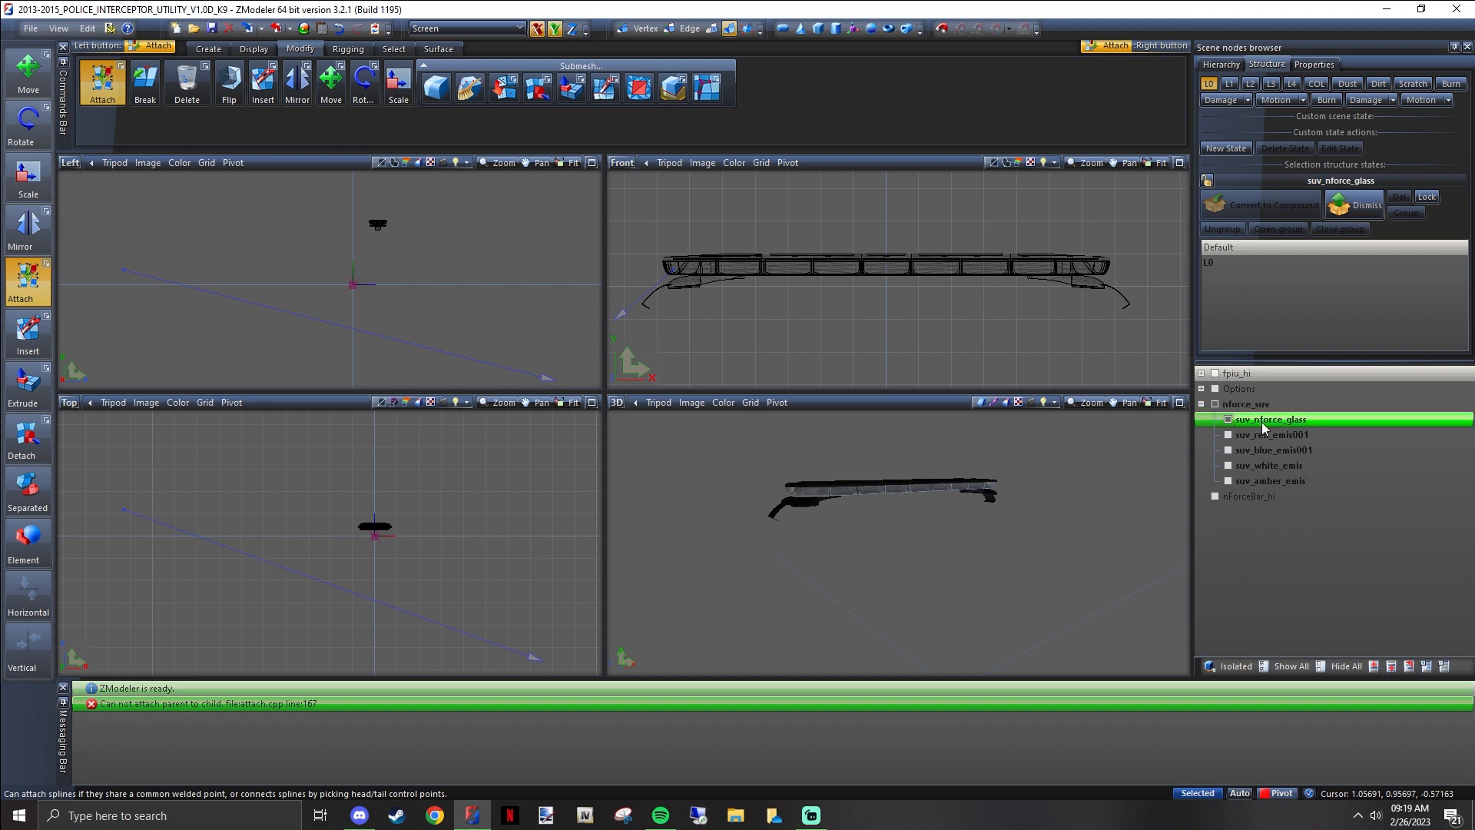
pyautogui.moveTo(1261, 421); pyautogui.dragTo(1266, 394)
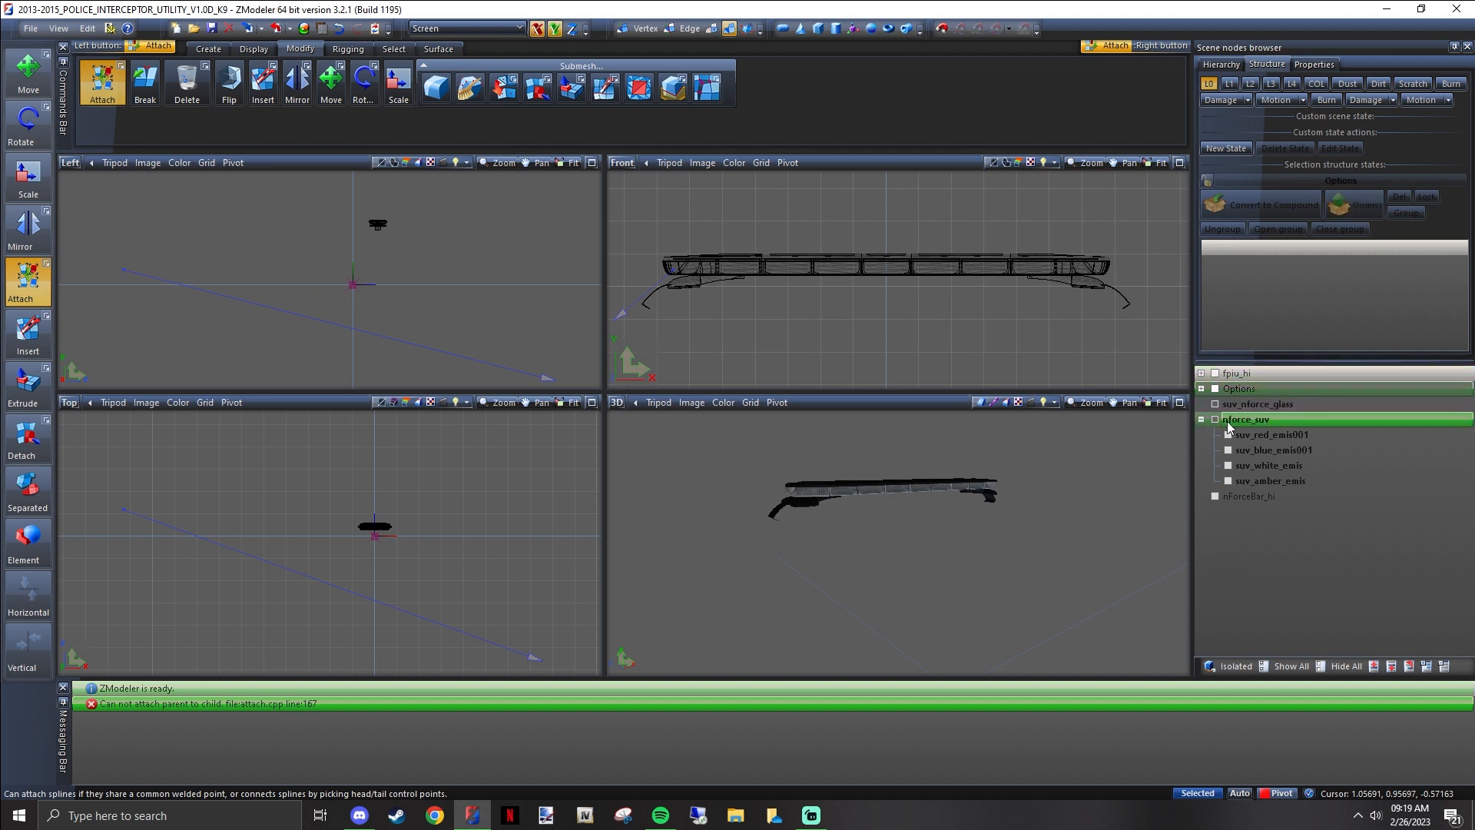
pyautogui.click(1254, 435)
pyautogui.keyDown('shift'); pyautogui.click(1269, 480); pyautogui.keyUp('shift')
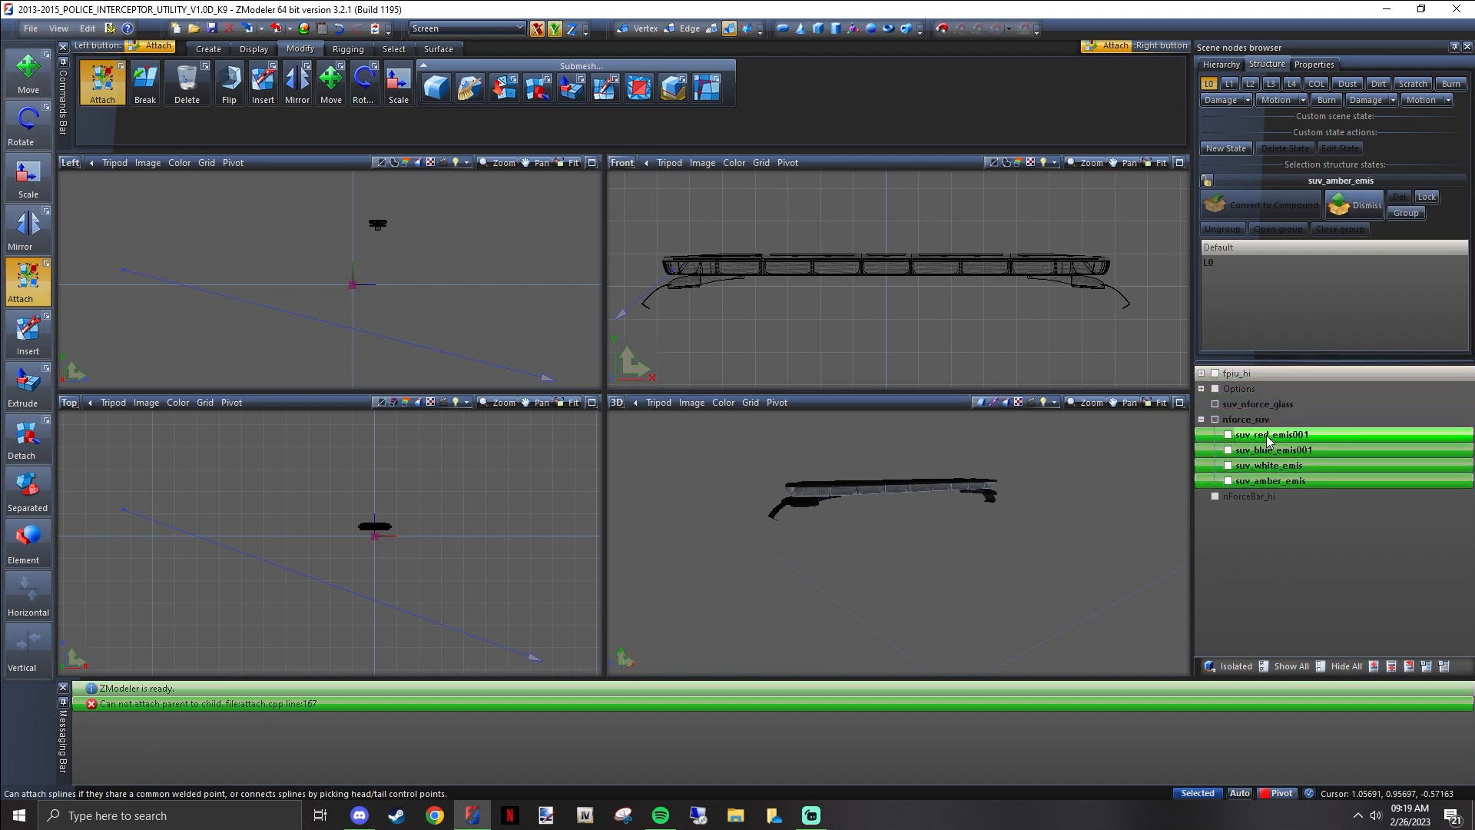
pyautogui.moveTo(1262, 434); pyautogui.dragTo(1257, 412)
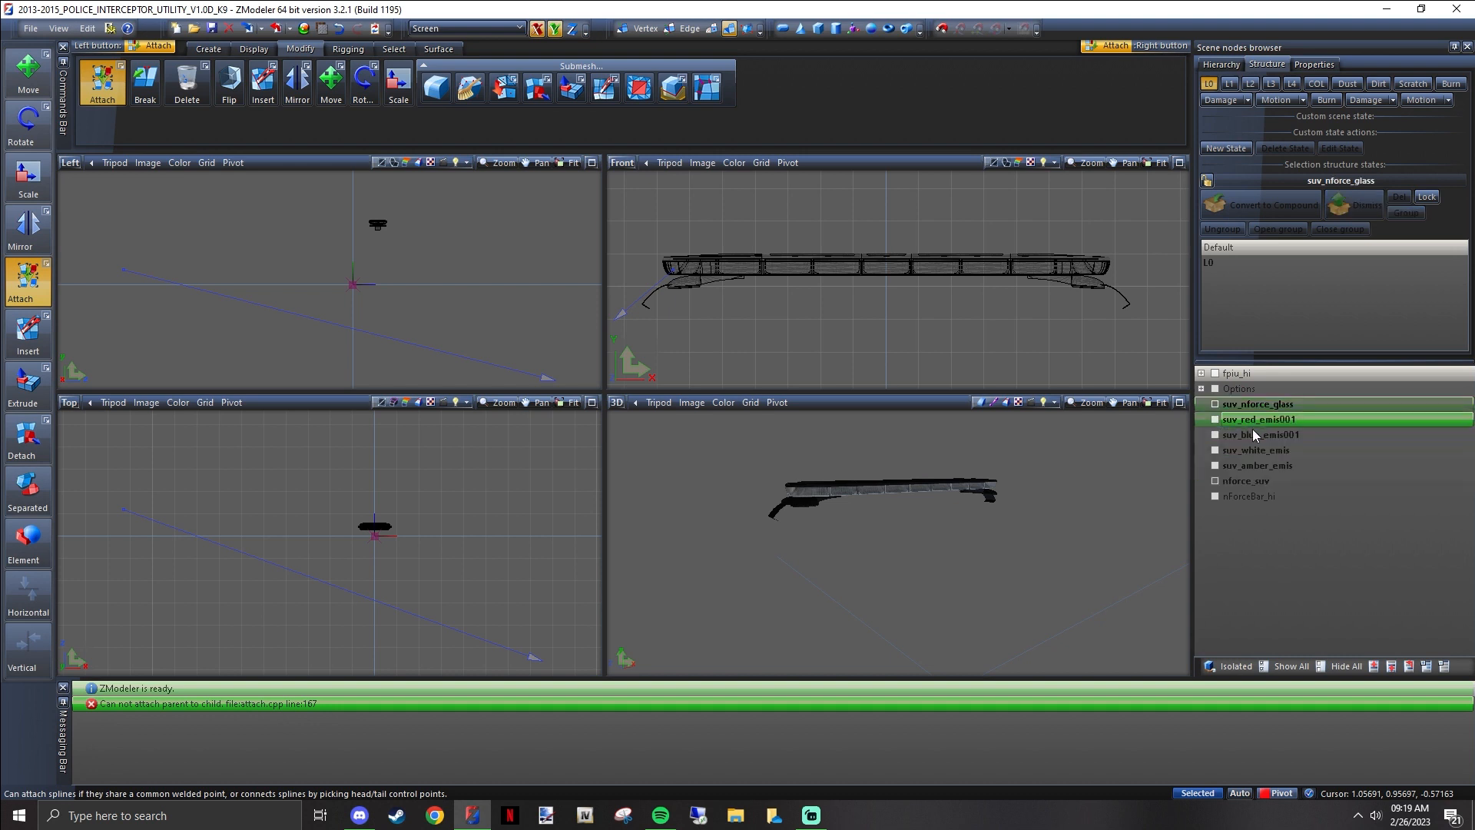
pyautogui.moveTo(1249, 463); pyautogui.dragTo(1262, 414)
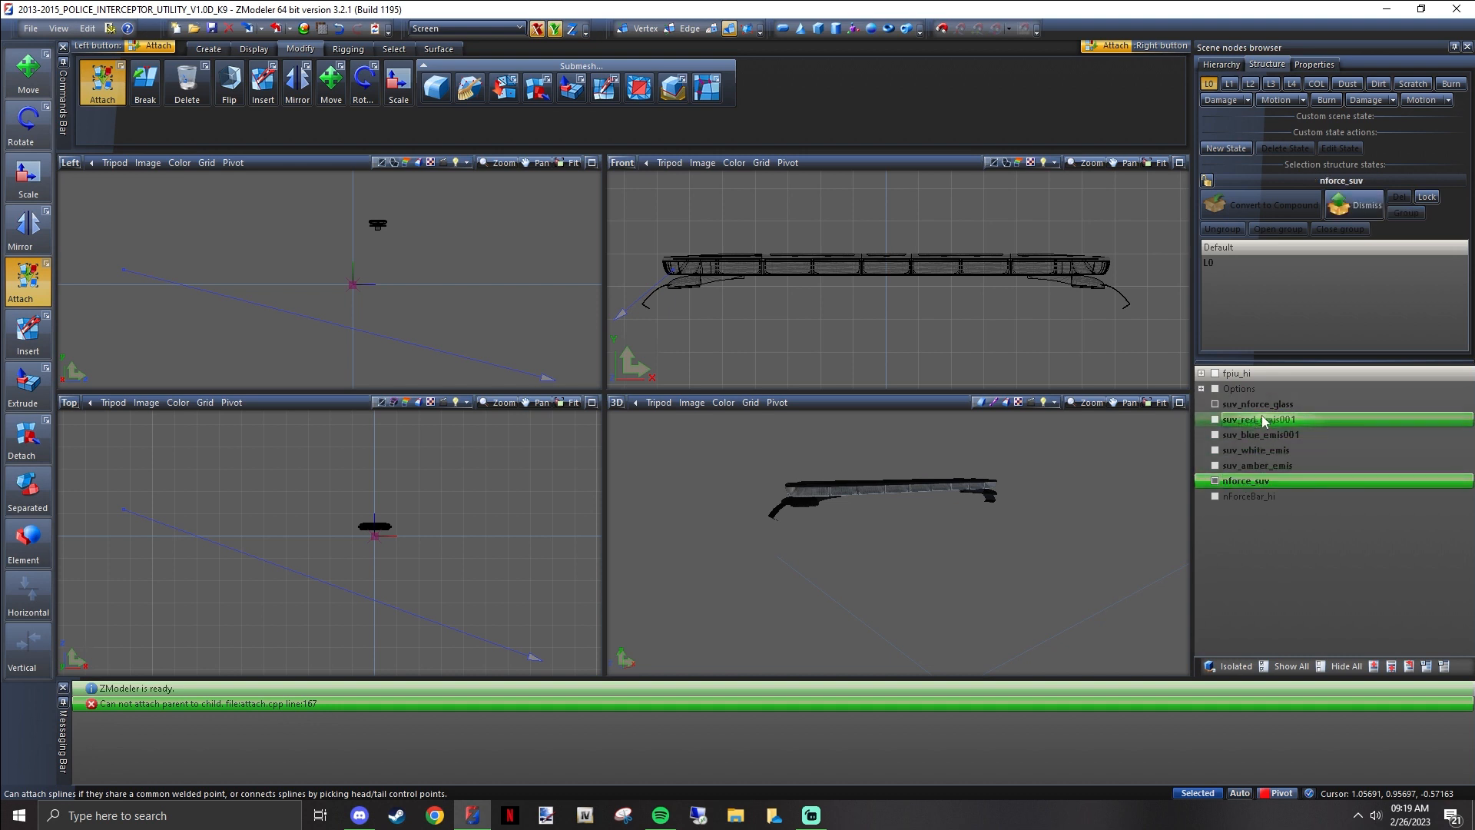
pyautogui.click(1265, 410)
pyautogui.keyDown('ctrl'); pyautogui.click(1277, 414); pyautogui.keyUp('ctrl')
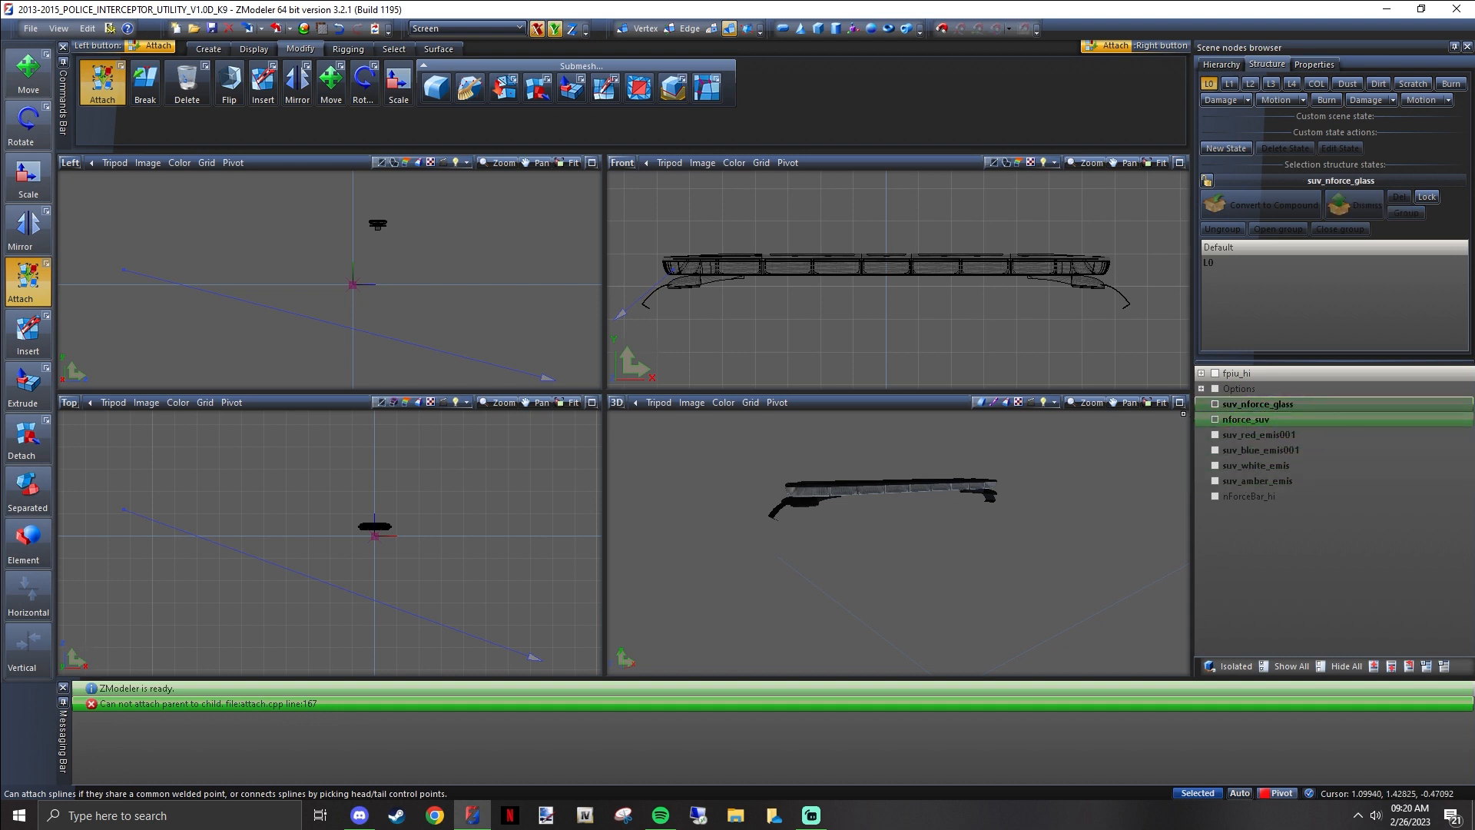
# Attach suv_nforce_glass to nforce_suv in the Front view and toggle the glass node's visibility to check it
pyautogui.click(668, 265)
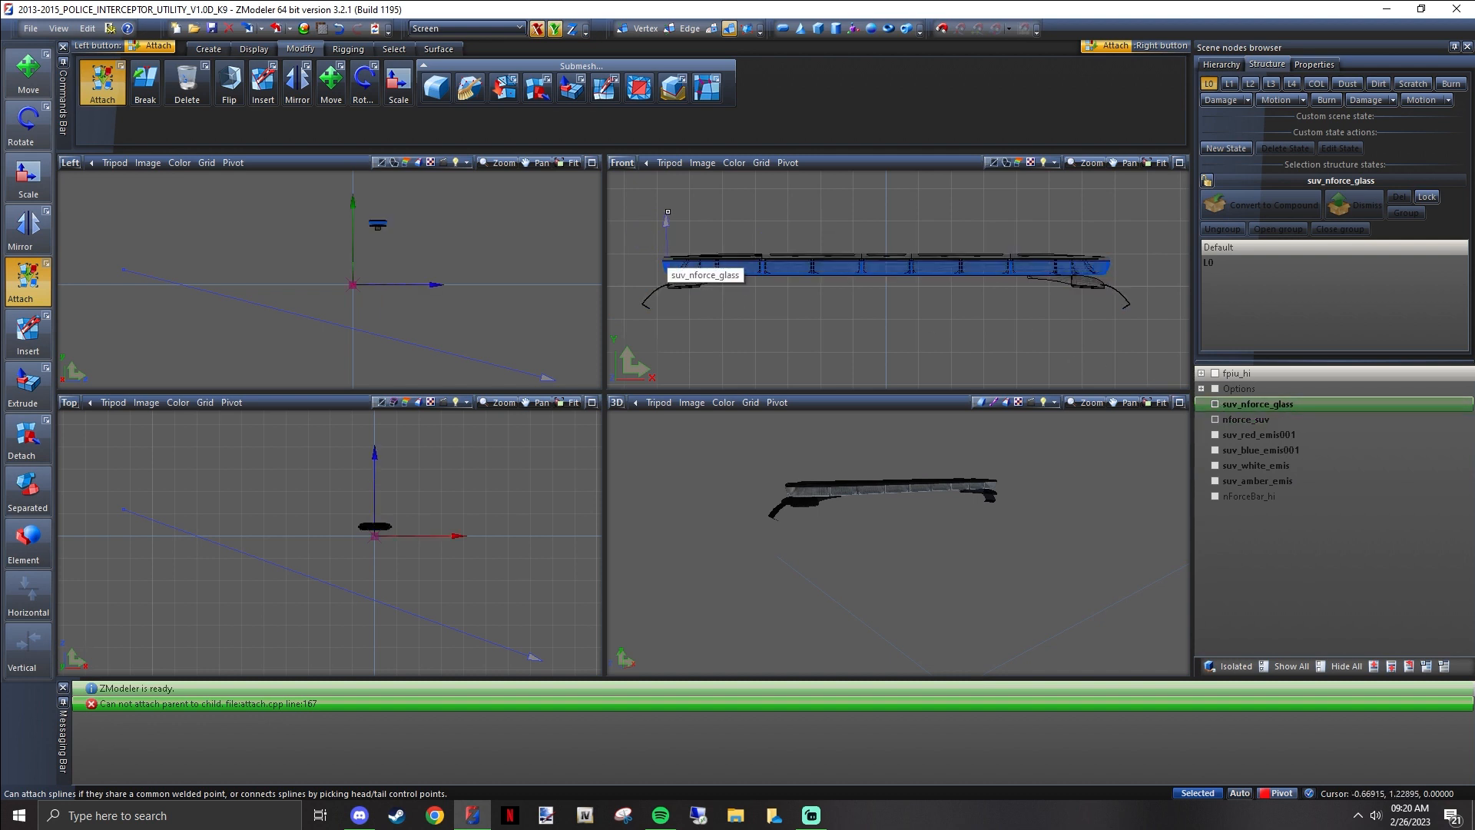
pyautogui.click(668, 265)
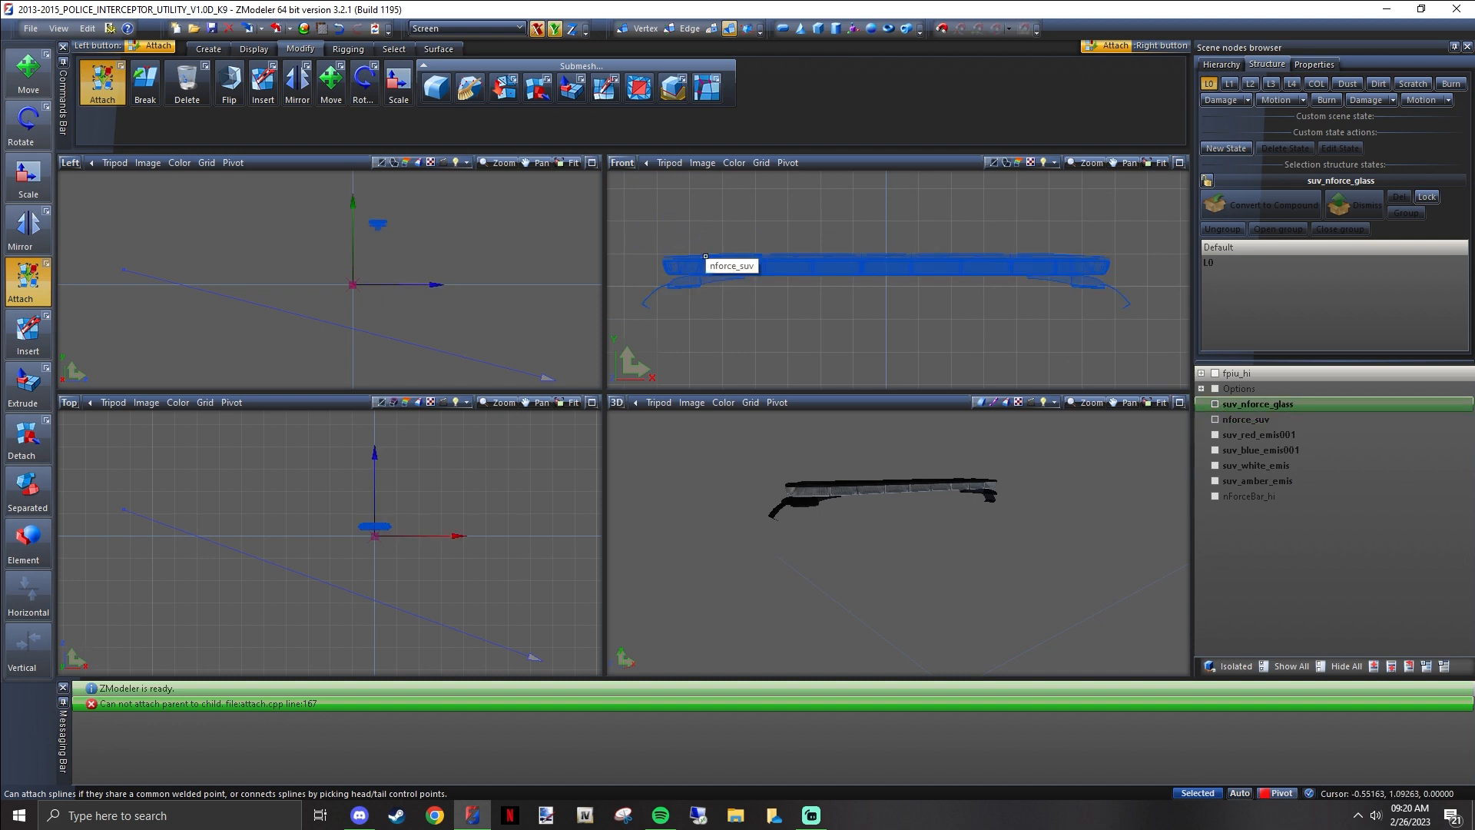
pyautogui.click(1215, 404)
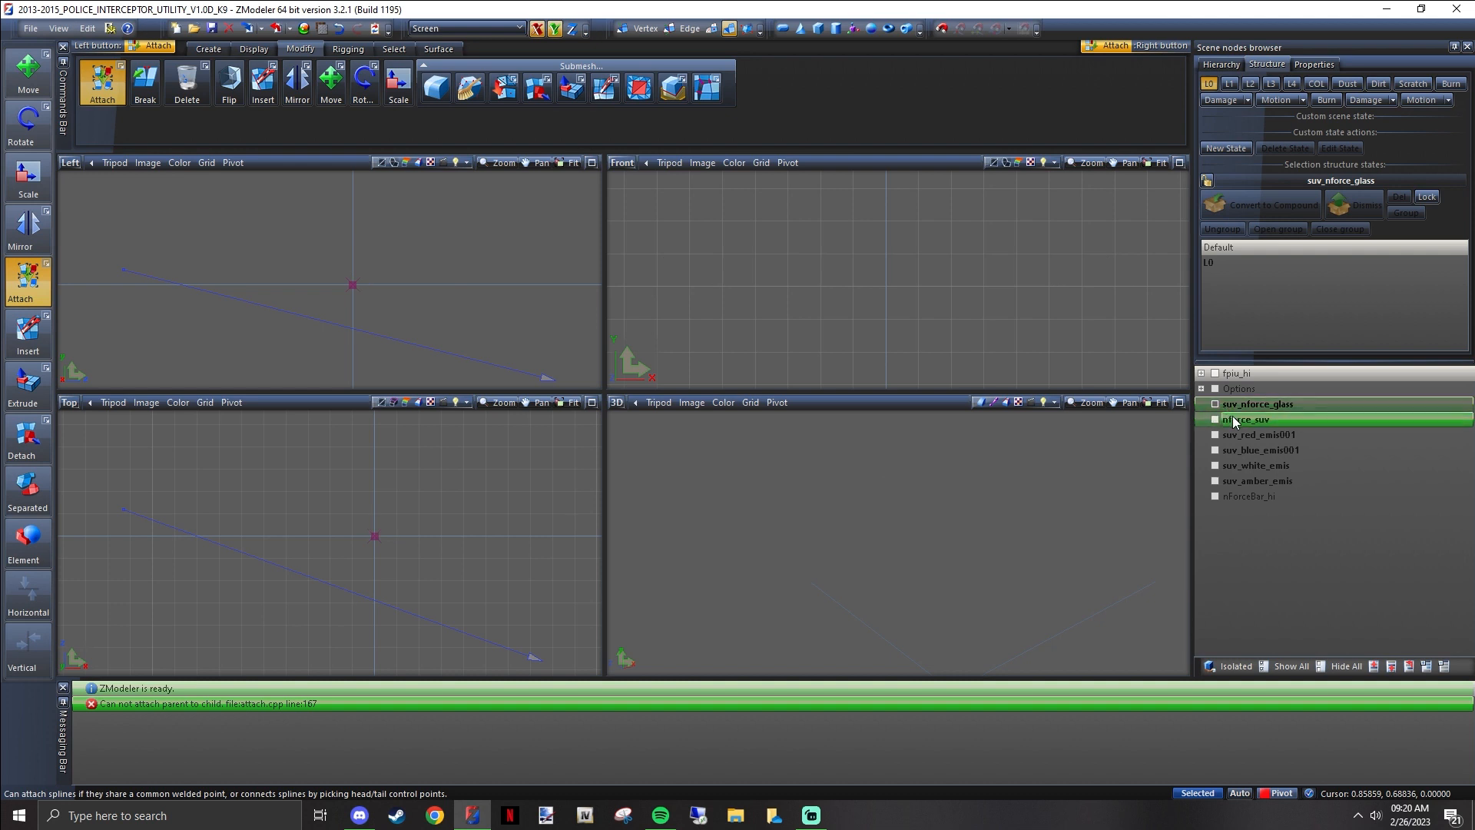
# Delete the emptied suv_nforce_glass node and select nforce_suv together with the four emis parts
pyautogui.rightClick(1249, 407)
pyautogui.moveTo(1297, 433)
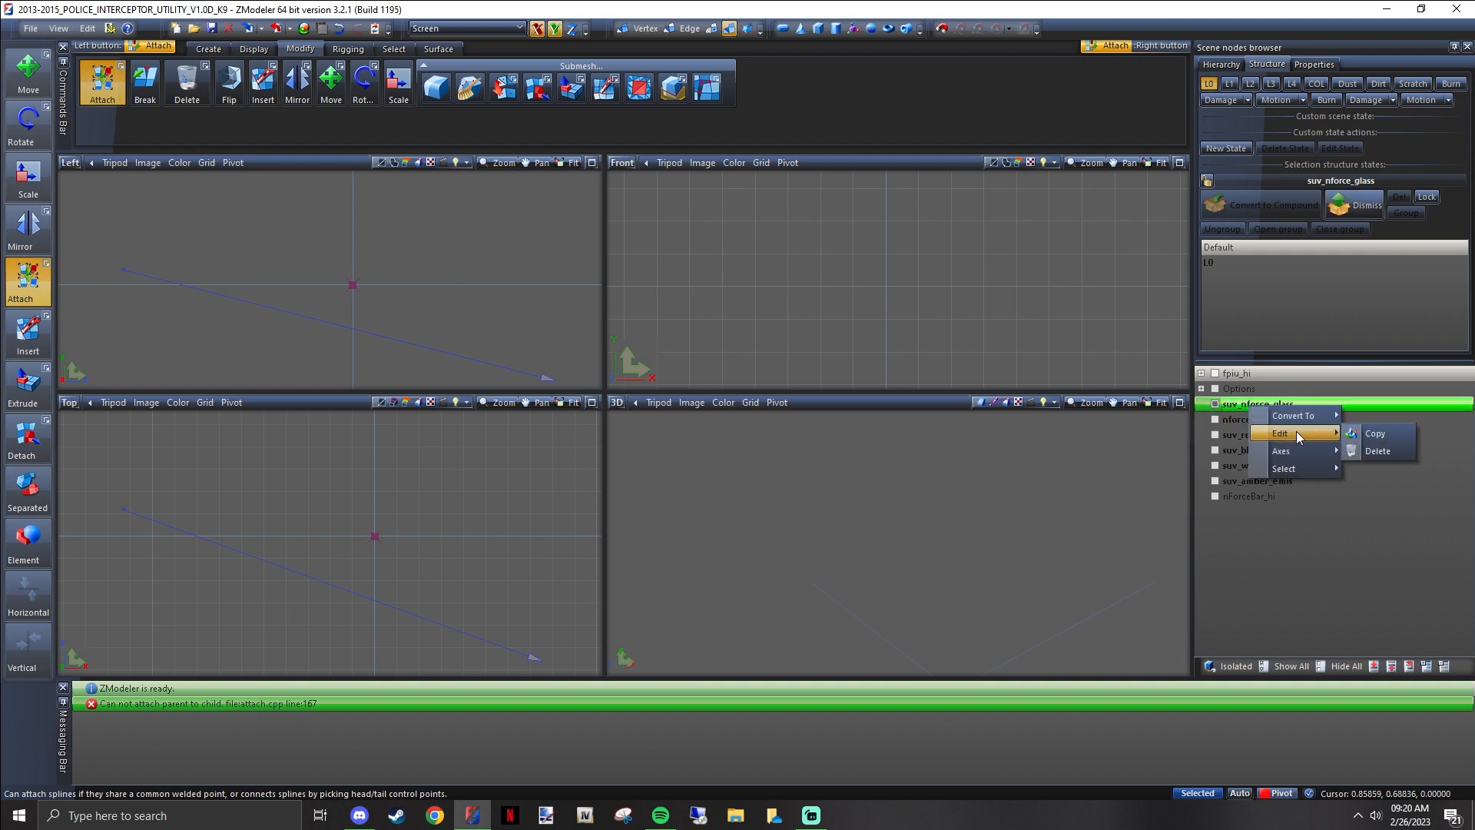
pyautogui.click(1379, 448)
pyautogui.click(1269, 463)
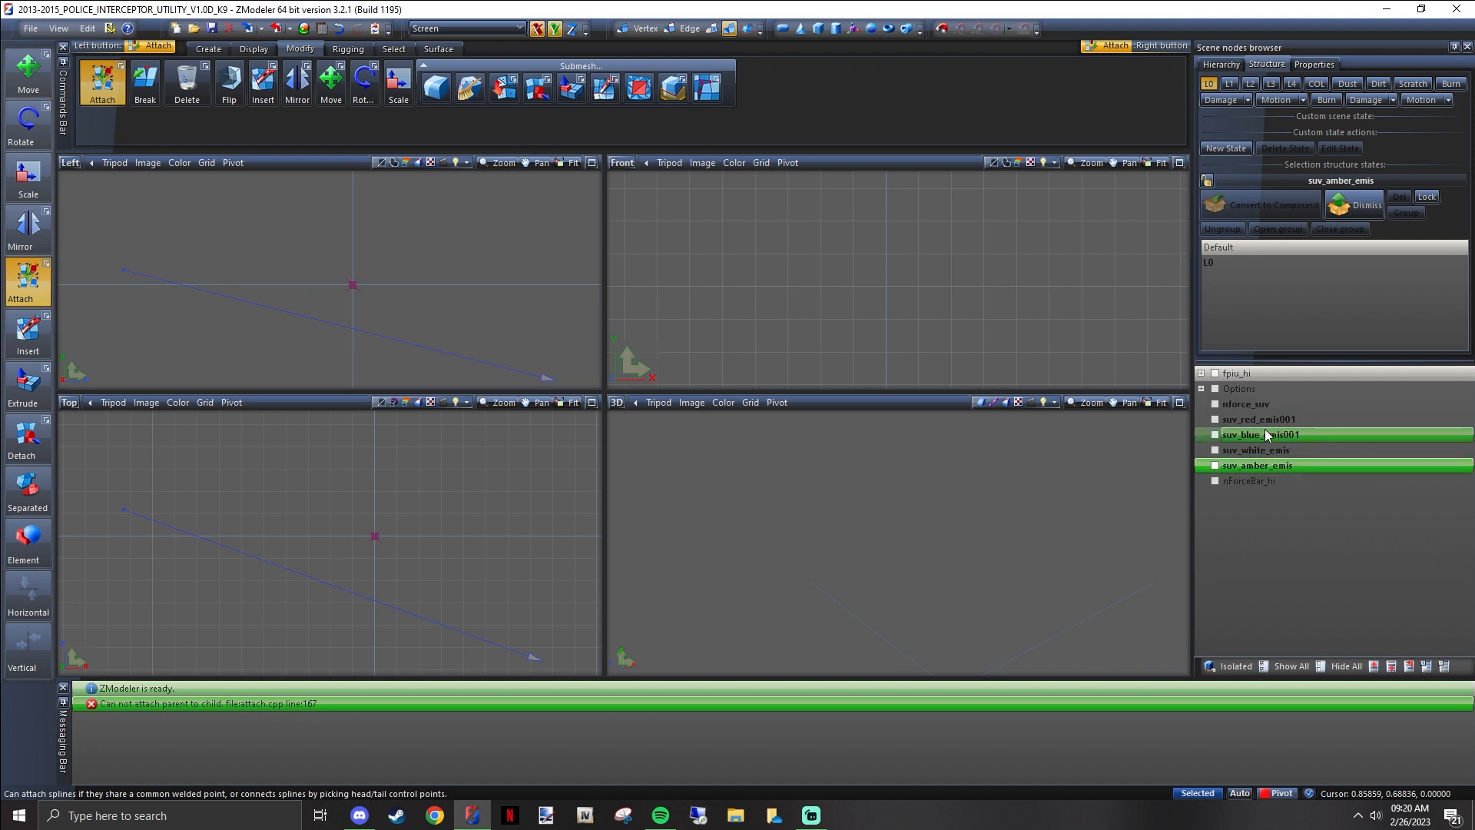
pyautogui.keyDown('shift'); pyautogui.click(1246, 404); pyautogui.keyUp('shift')
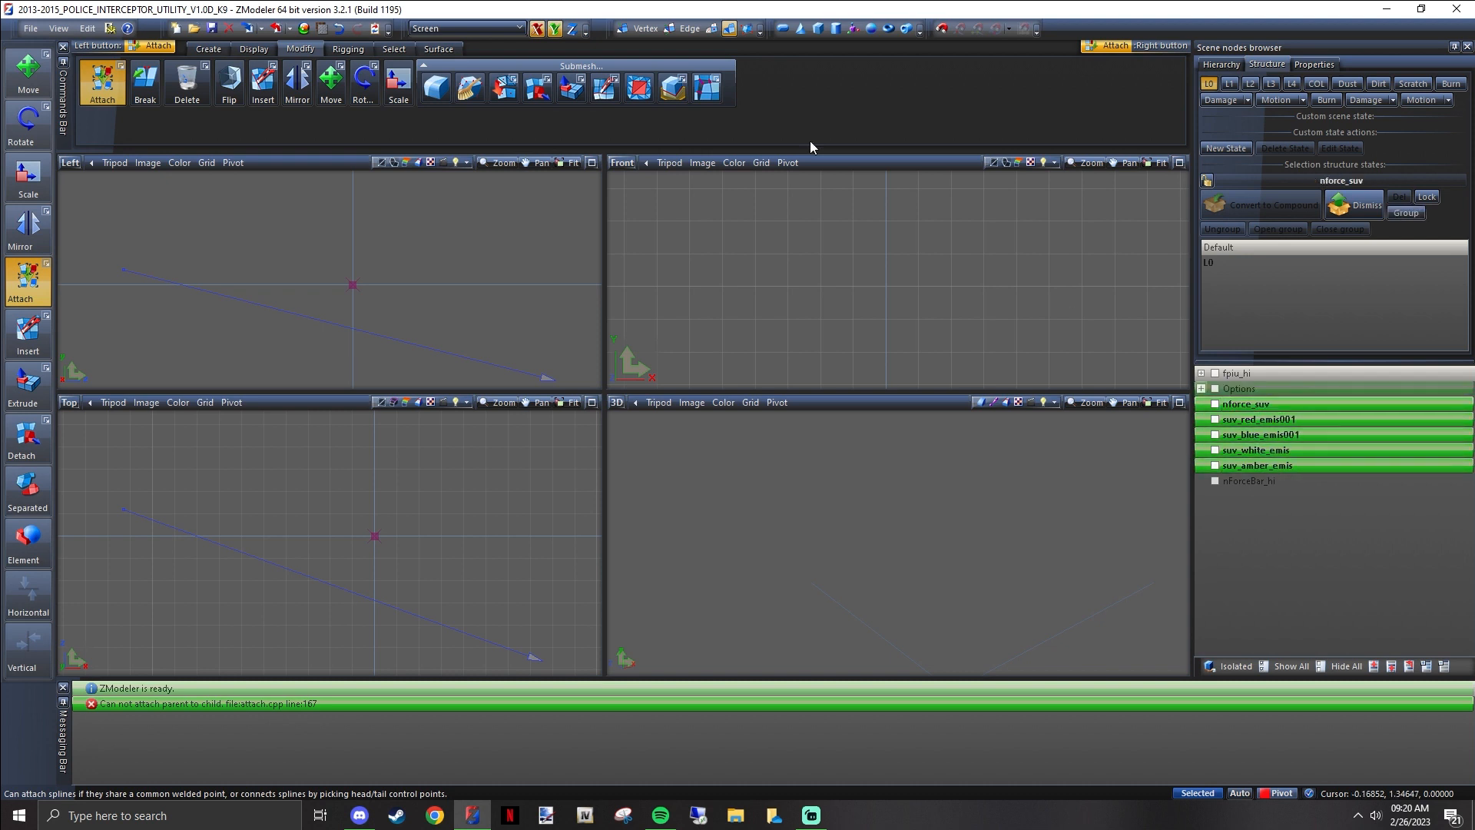
# Undo the deletion of suv_nforce_glass, toggle its visibility, and display the L0 level
pyautogui.click(338, 29)
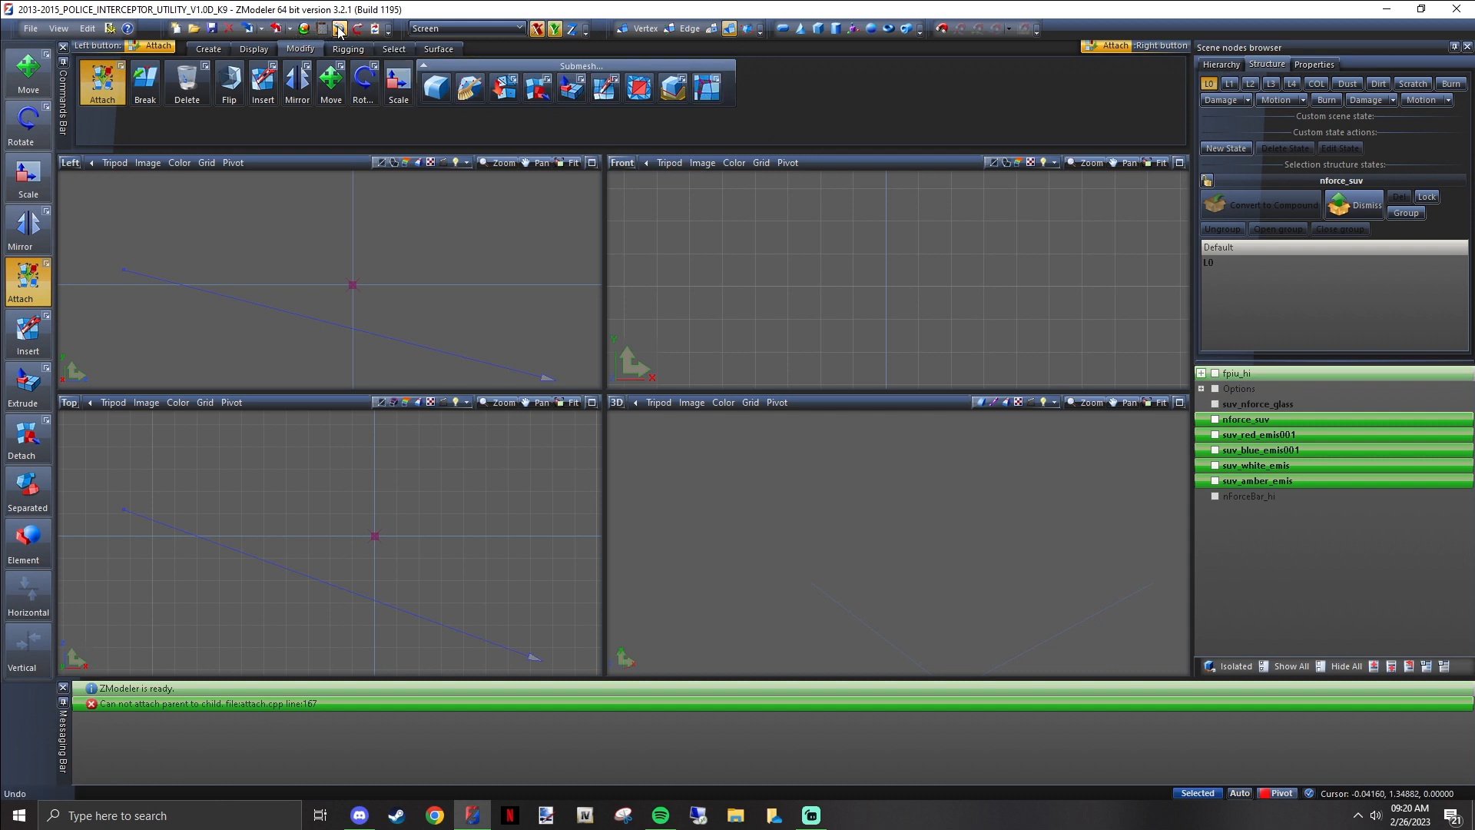
pyautogui.click(1215, 405)
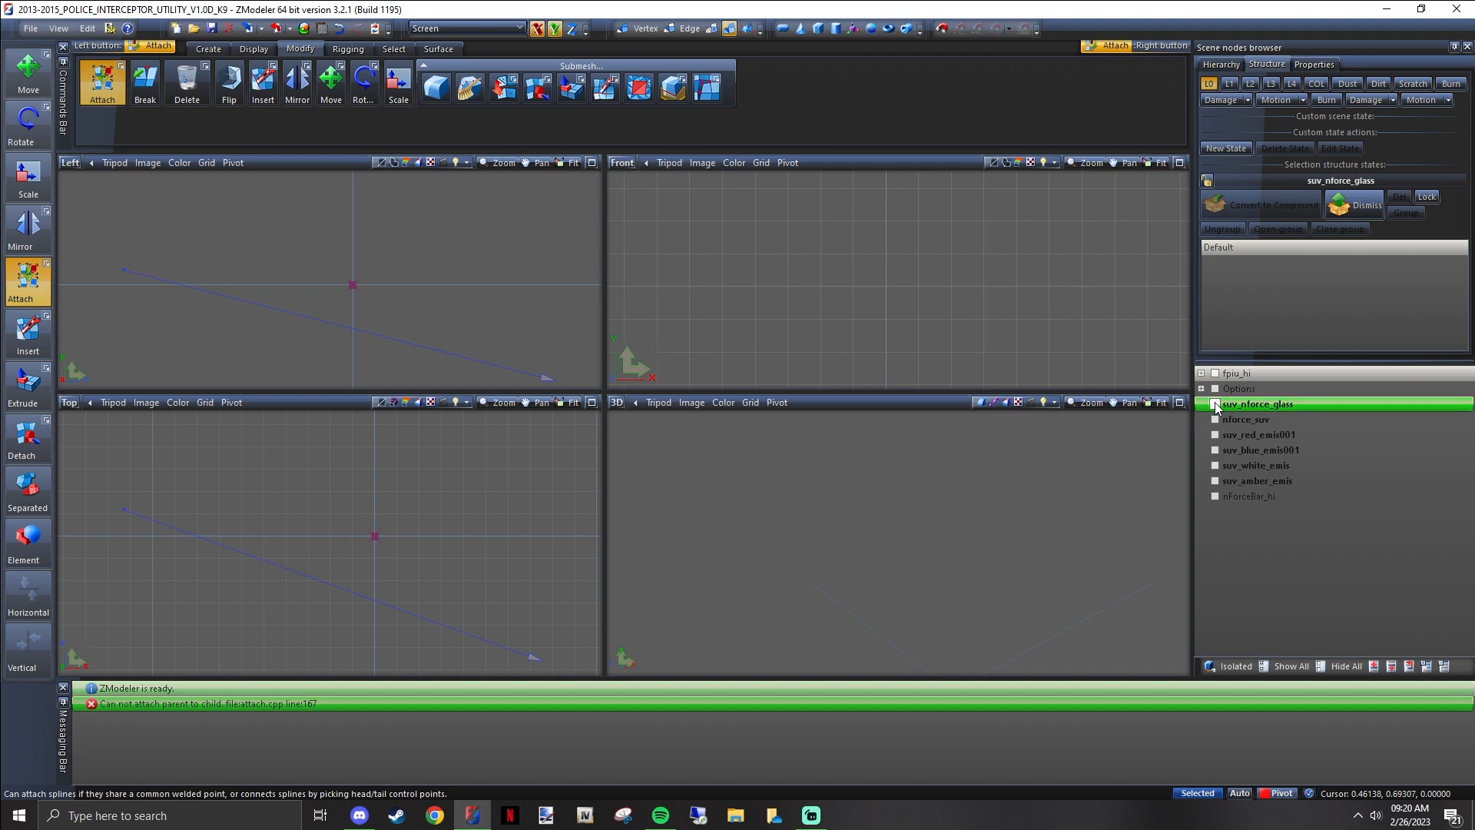
pyautogui.click(1215, 405)
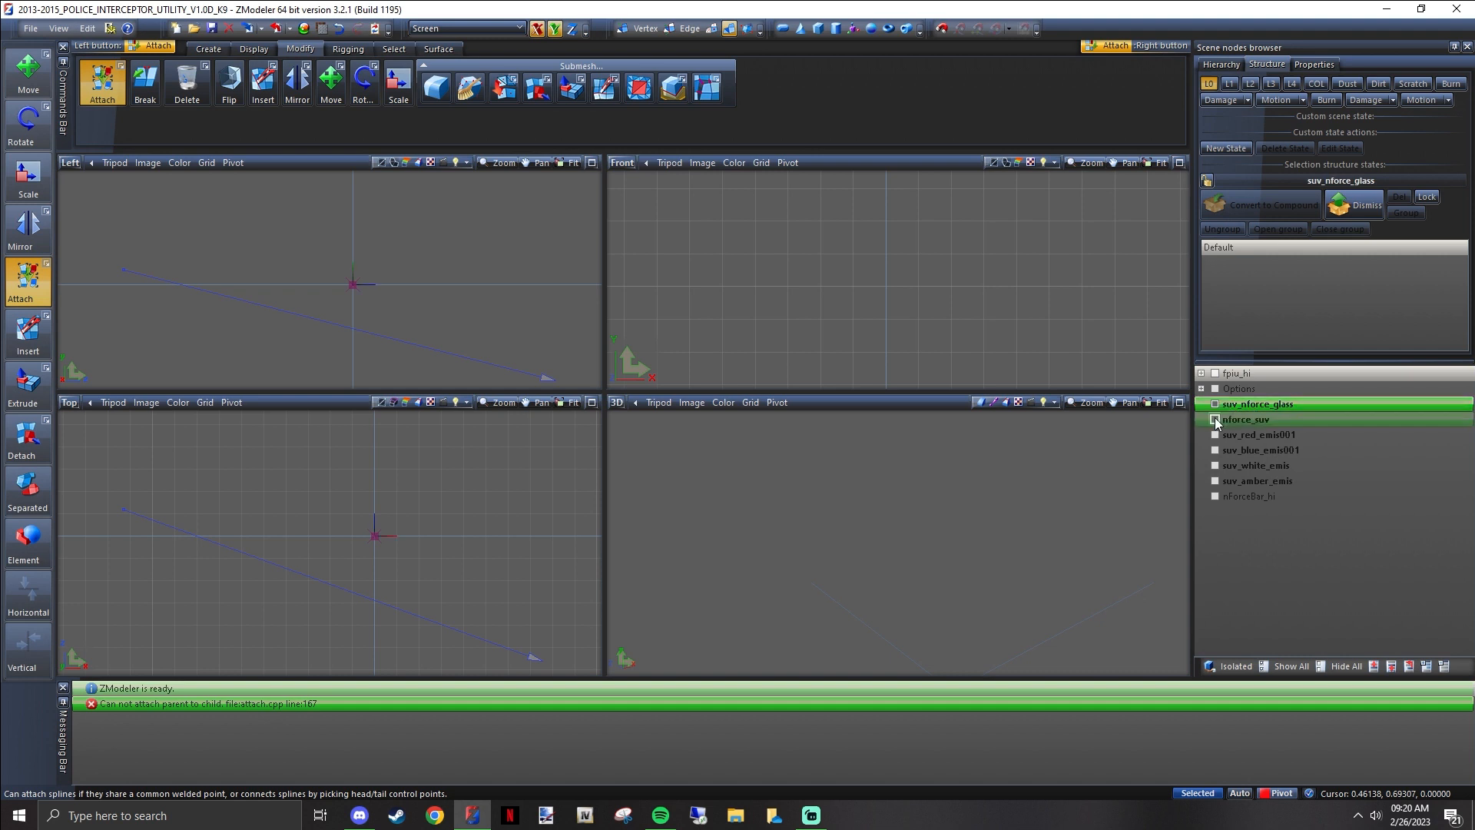
pyautogui.click(1208, 83)
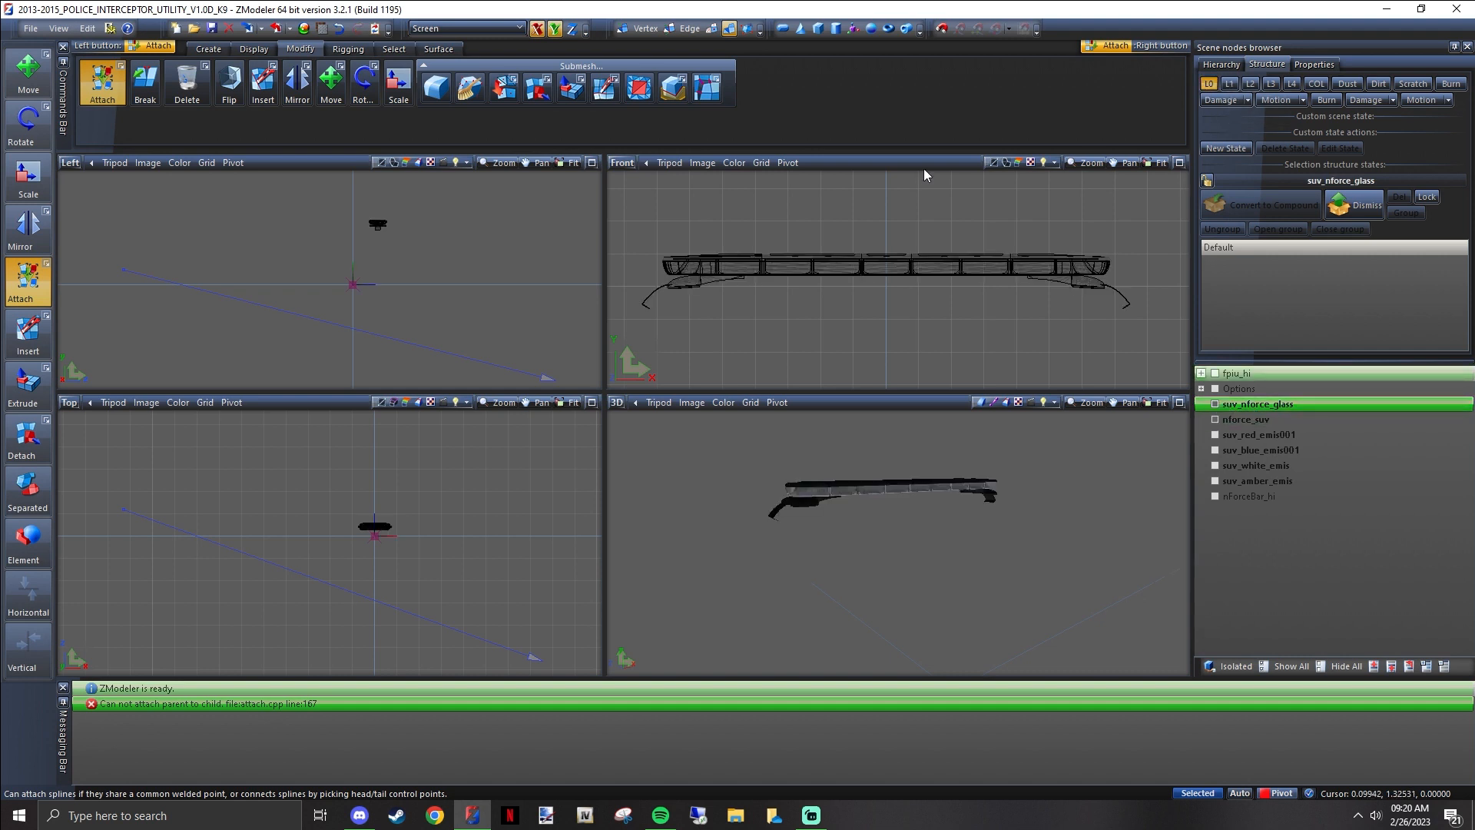
# Undo the attachment of suv_nforce_glass to nforce_suv and select the nforce_suv node
pyautogui.click(338, 31)
pyautogui.click(338, 33)
pyautogui.click(338, 33)
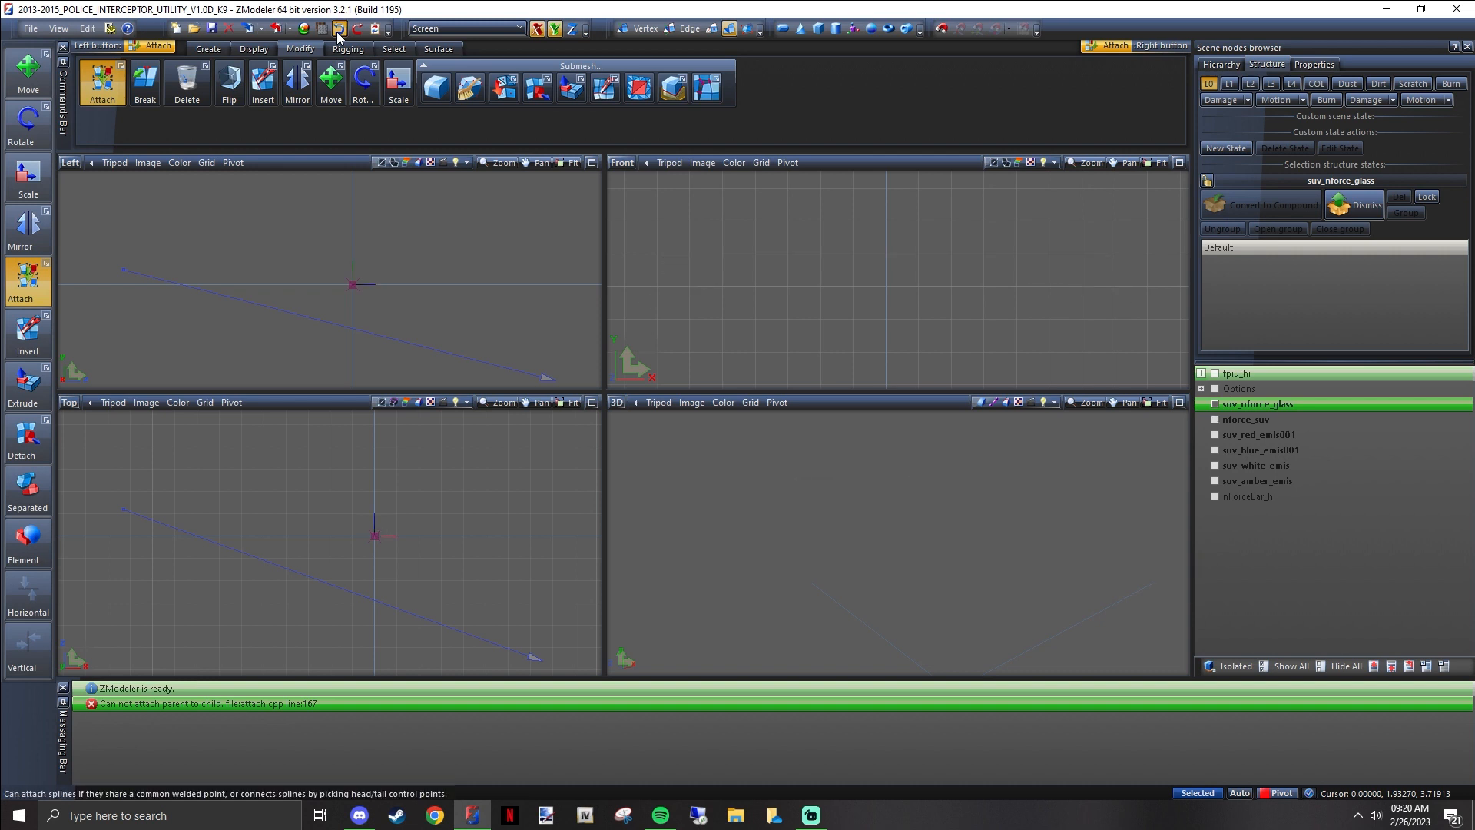
pyautogui.click(338, 33)
pyautogui.click(669, 263)
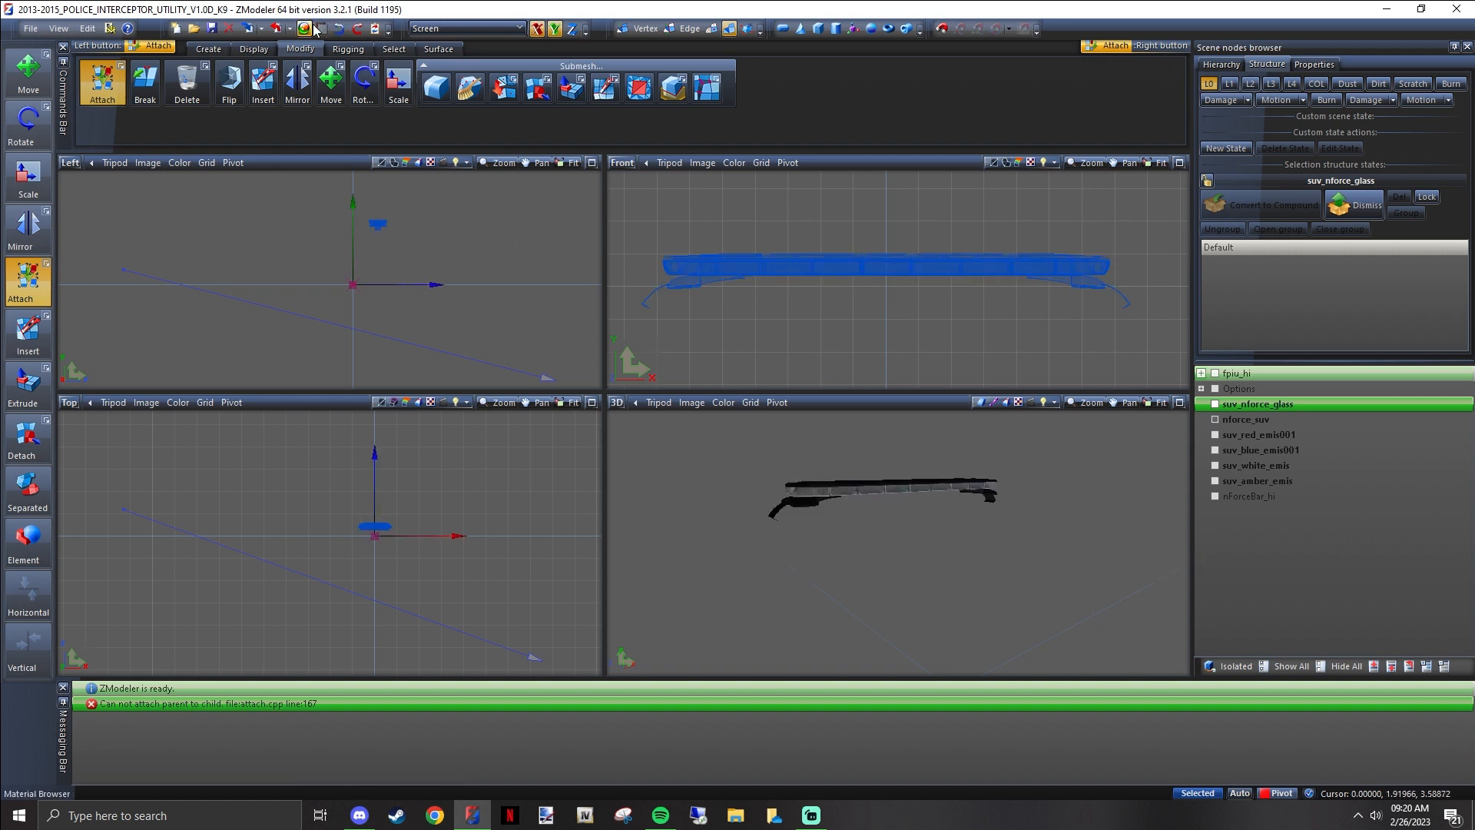
pyautogui.click(338, 32)
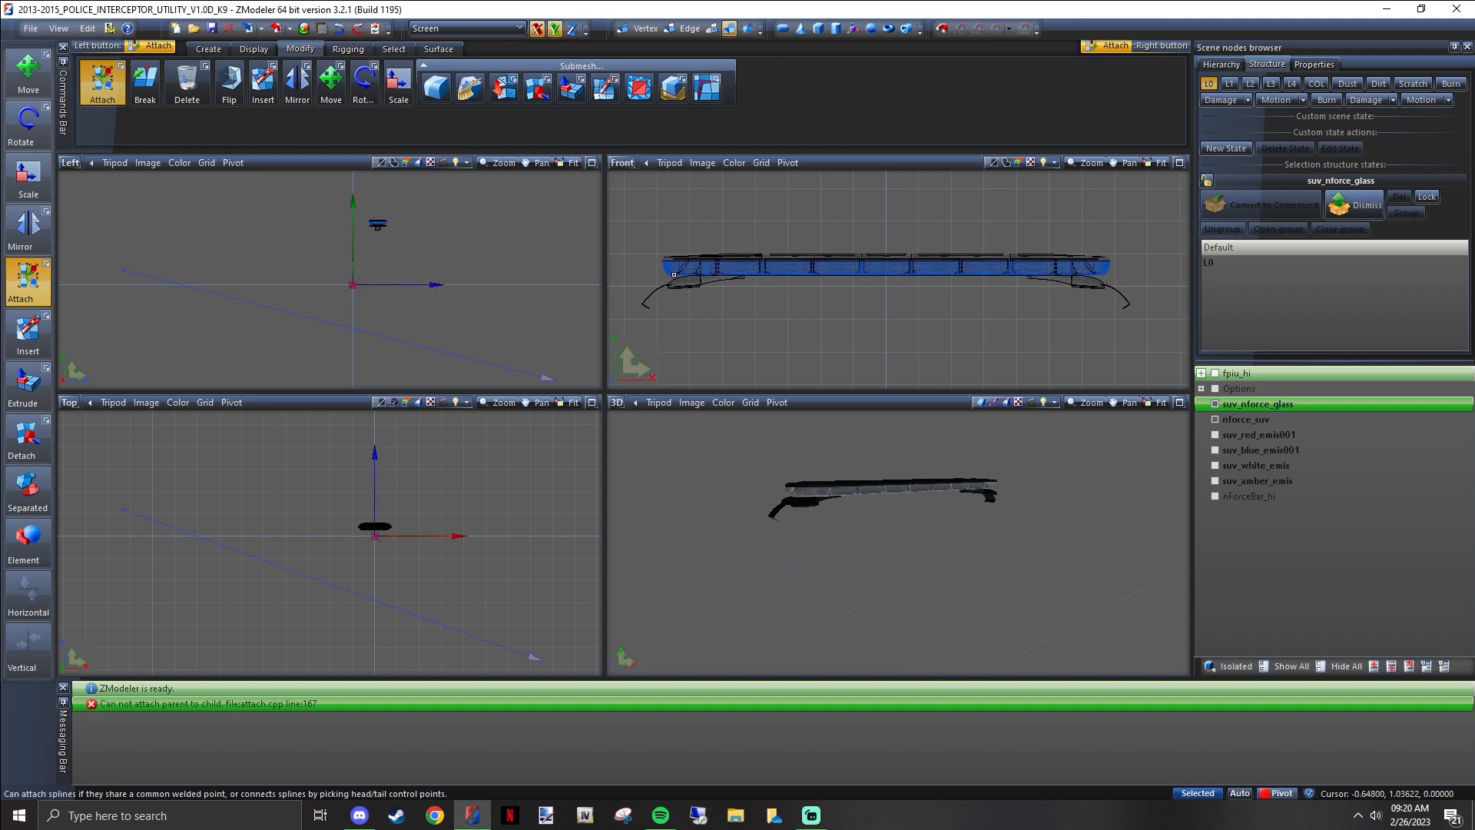
pyautogui.keyDown('ctrl'); pyautogui.click(1286, 421); pyautogui.keyUp('ctrl')
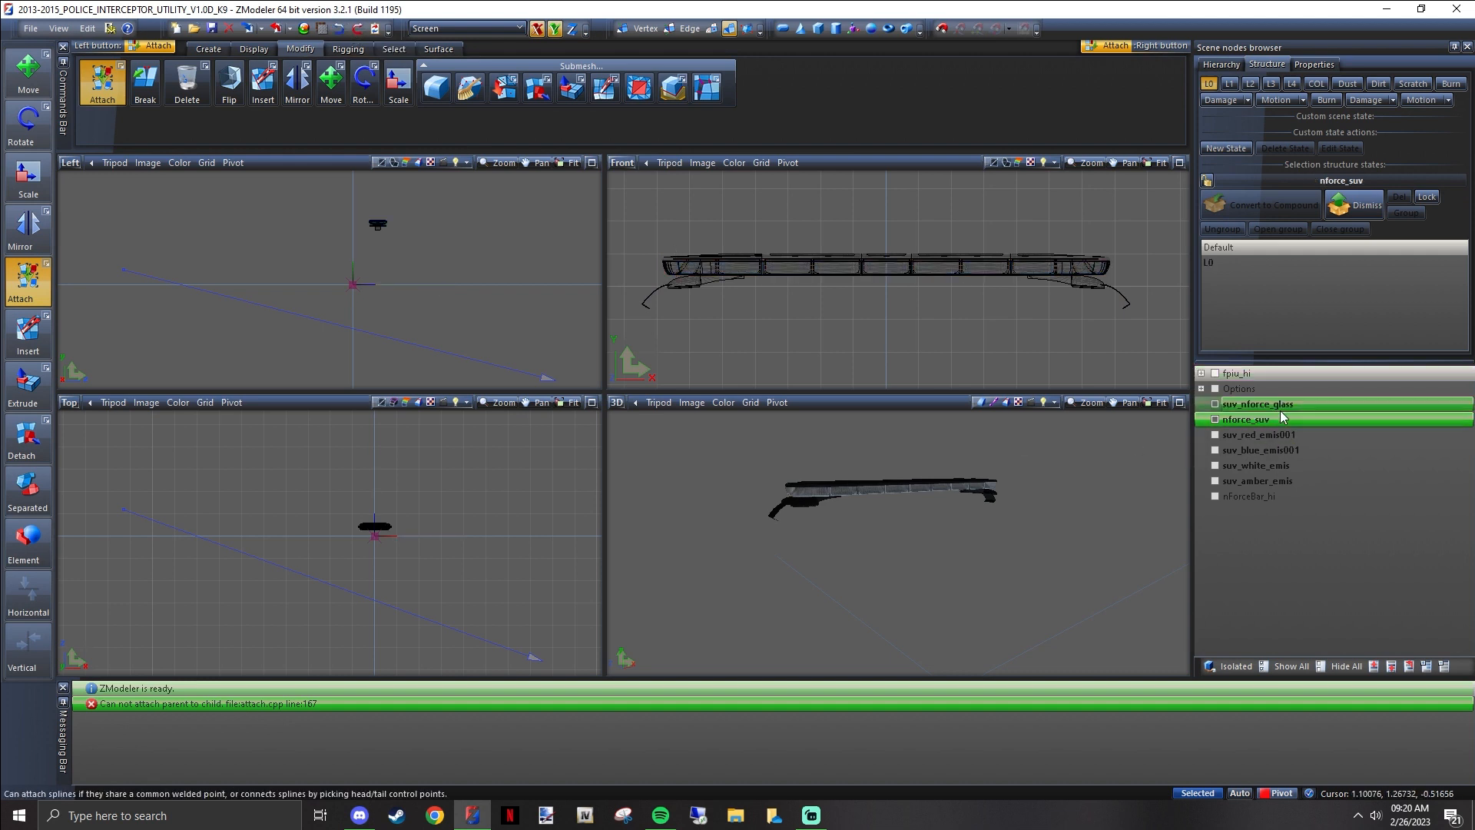
# Expand the node tree and move the suv_nforce_glass and nforce_suv meshes out of their compounds to the top level
pyautogui.click(1427, 666)
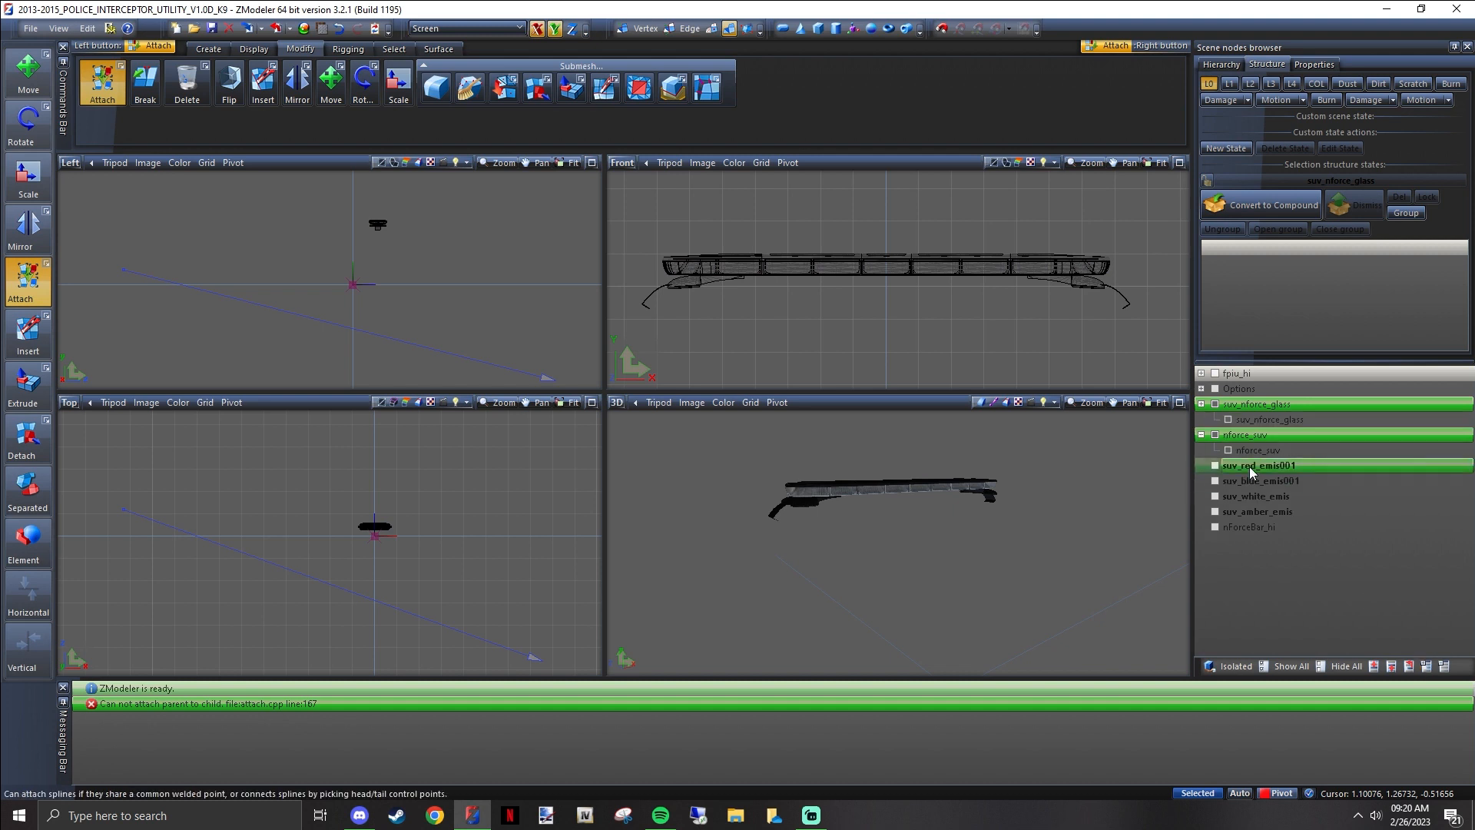
pyautogui.click(1259, 451)
pyautogui.keyDown('ctrl'); pyautogui.click(1266, 420); pyautogui.keyUp('ctrl')
pyautogui.moveTo(1259, 419); pyautogui.dragTo(1260, 395)
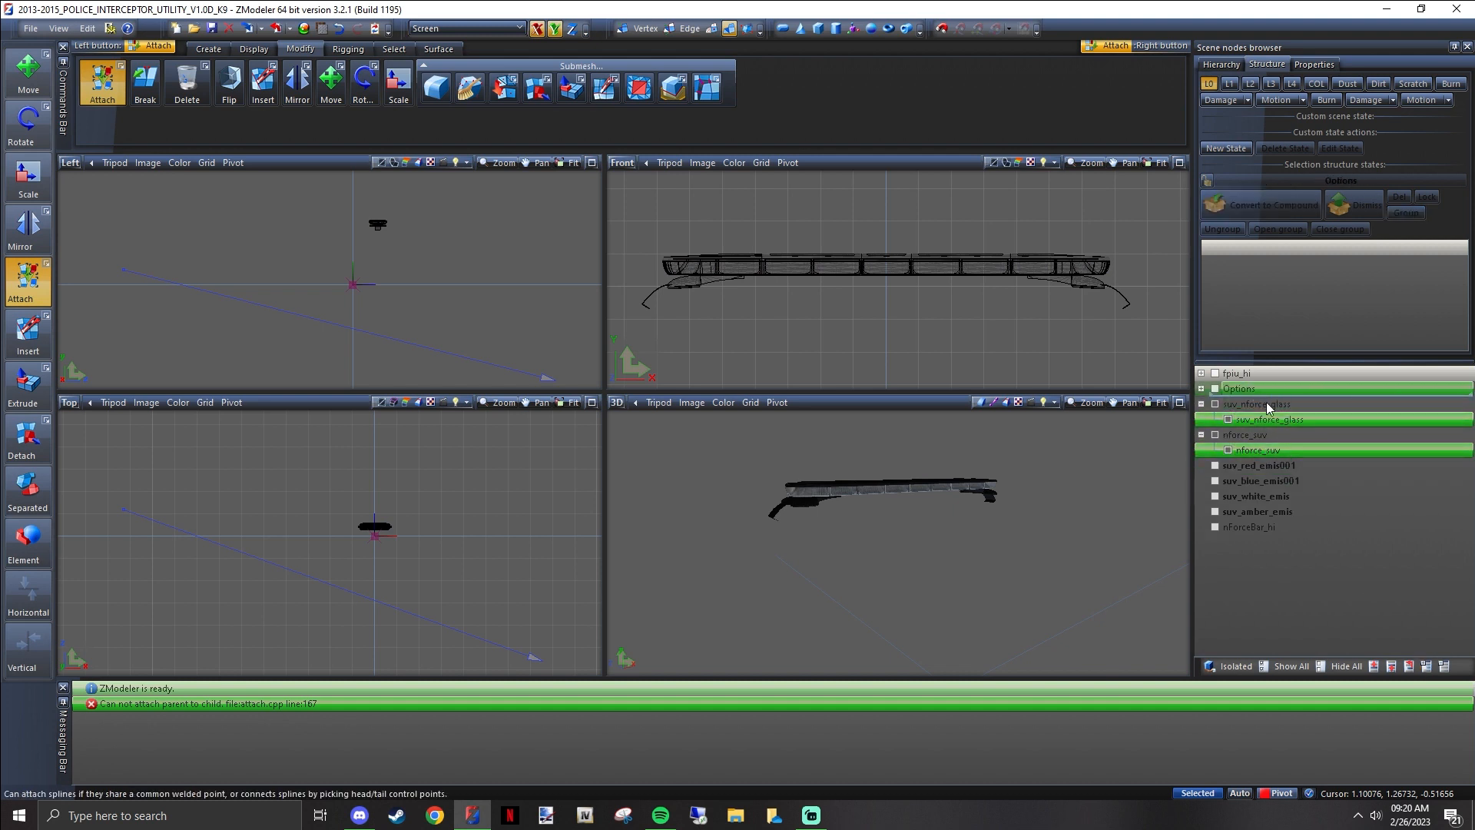
# Delete the two emptied suv_nforce_glass and nforce_suv compound nodes
pyautogui.click(1256, 438)
pyautogui.keyDown('ctrl'); pyautogui.click(1257, 448); pyautogui.keyUp('ctrl')
pyautogui.rightClick(1260, 450)
pyautogui.moveTo(1292, 462)
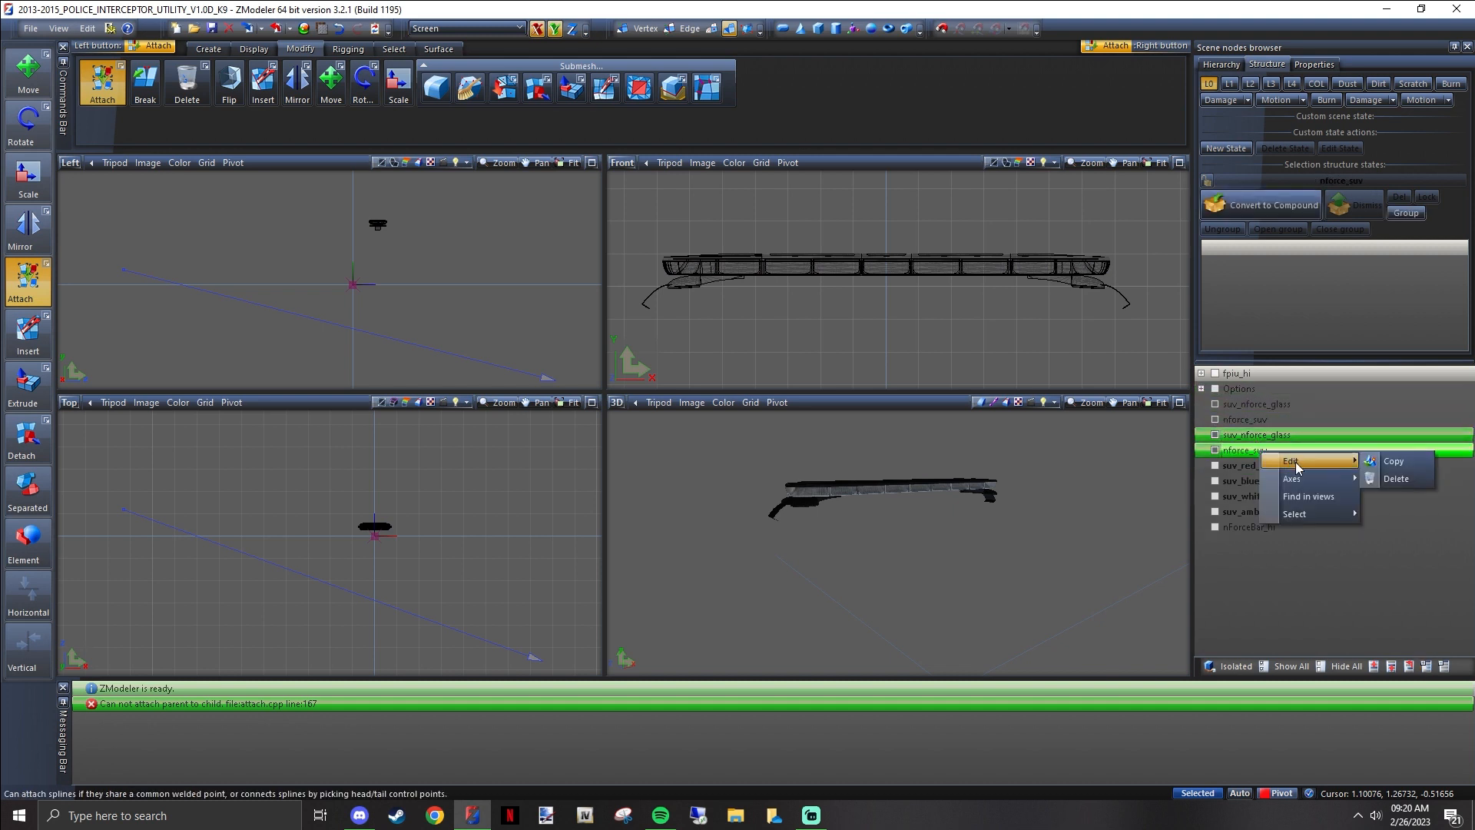
pyautogui.click(1401, 478)
# Toggle the visibility of the nforce_suv and suv_nforce_glass meshes and look through the emis nodes below them
pyautogui.click(1214, 420)
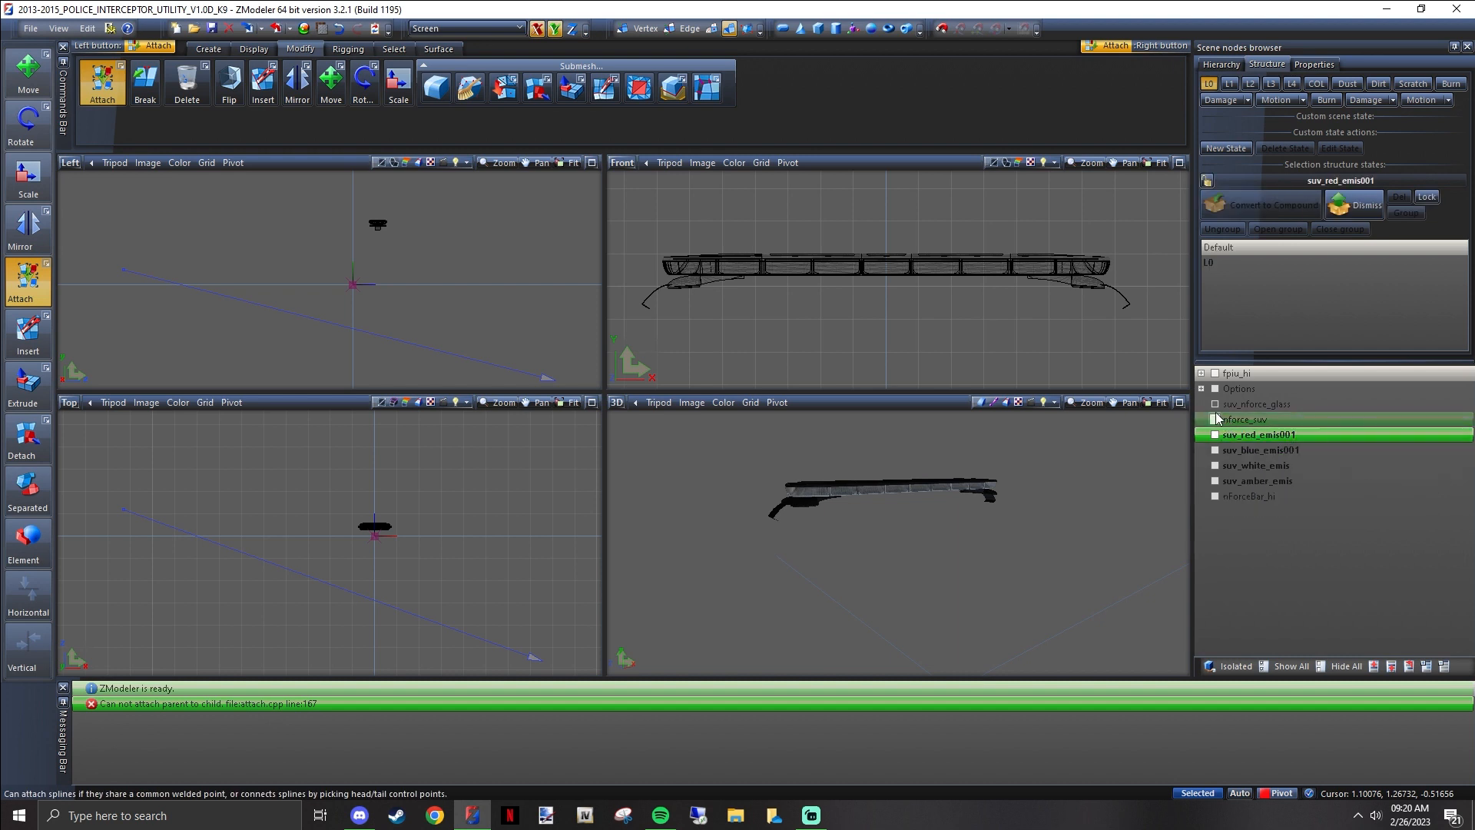
pyautogui.click(1215, 404)
pyautogui.click(1214, 405)
pyautogui.click(1215, 420)
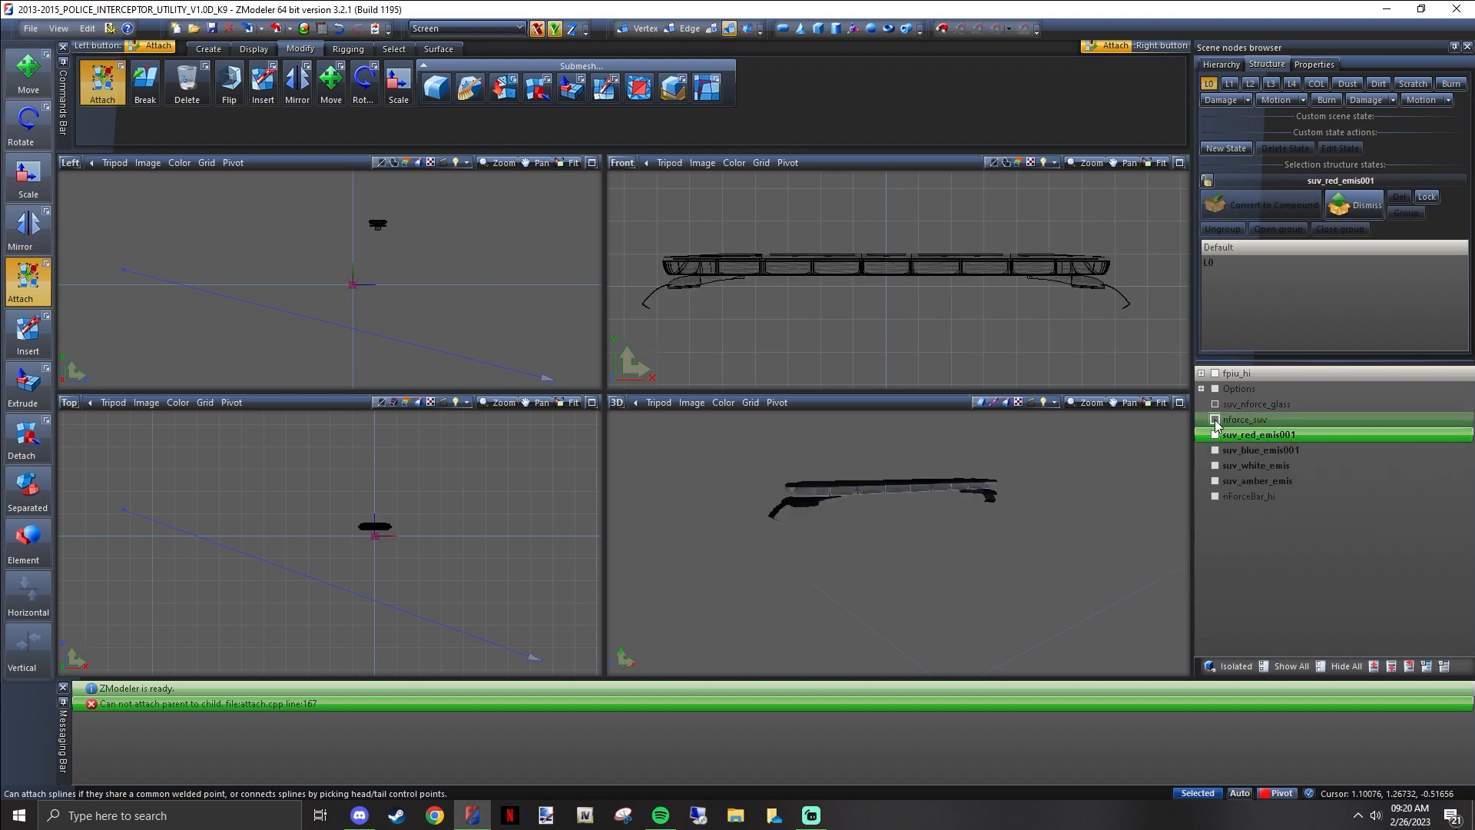
pyautogui.click(1294, 466)
pyautogui.click(1265, 435)
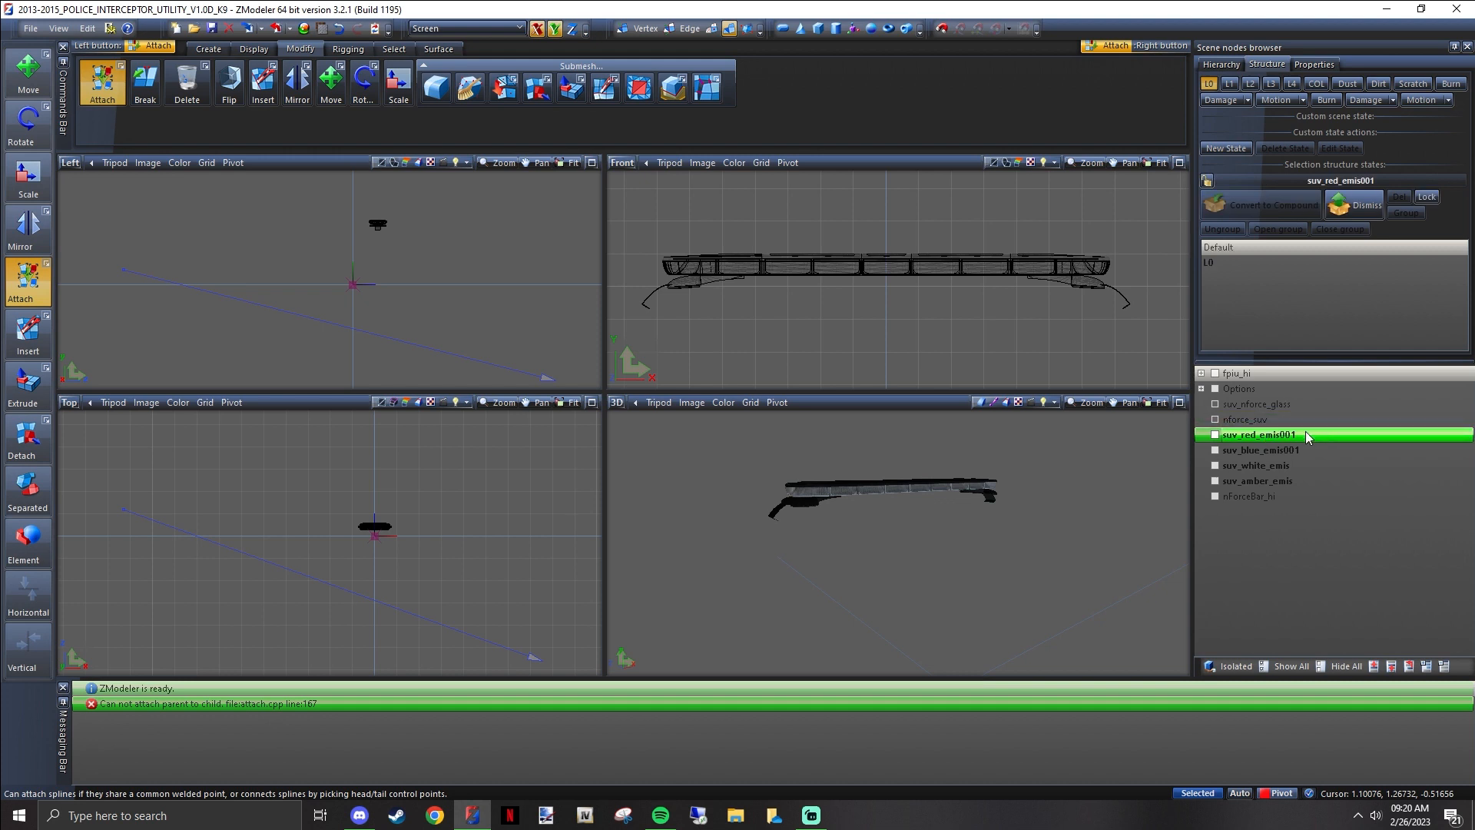
pyautogui.click(1272, 481)
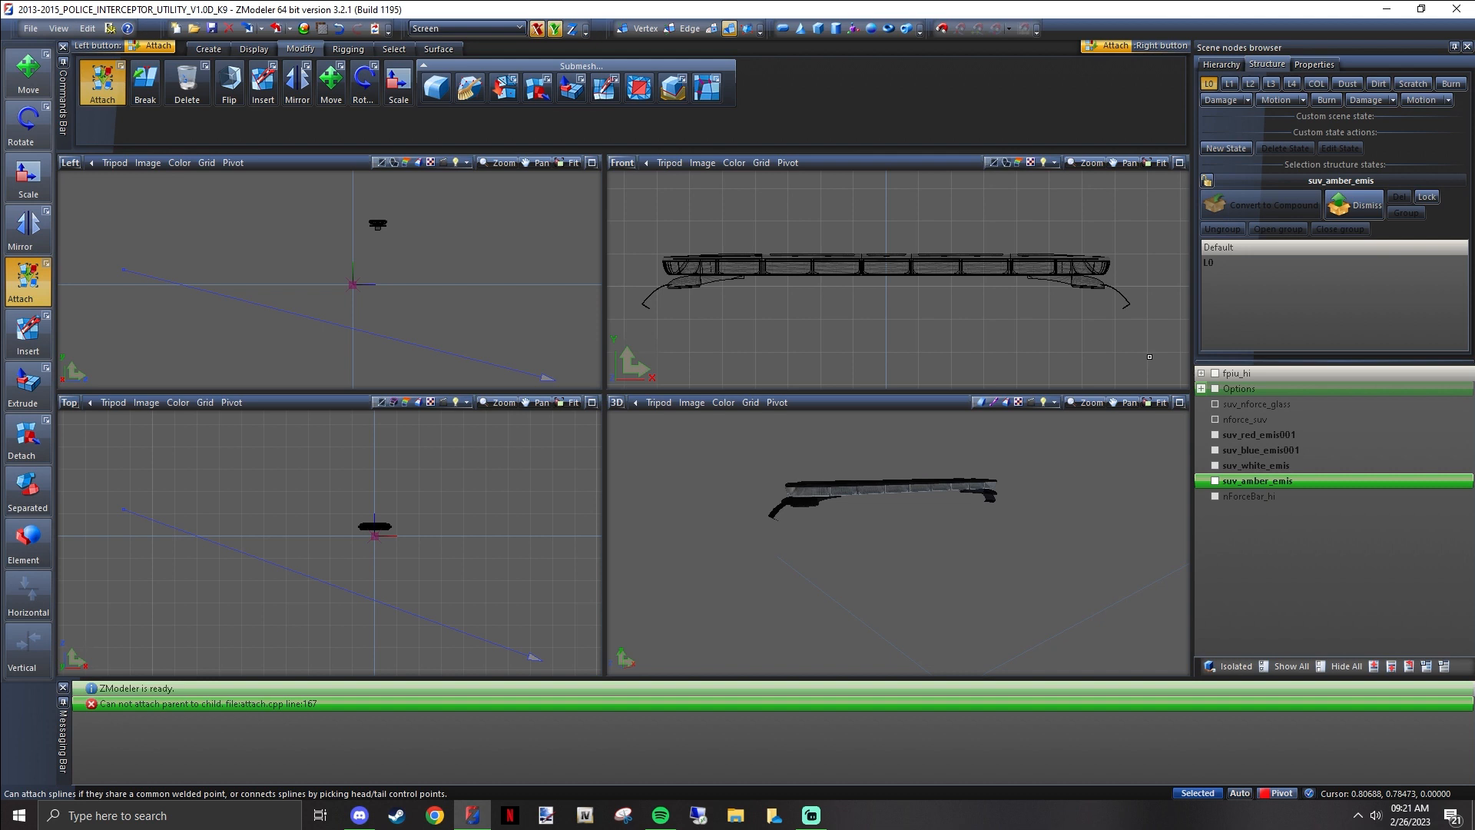
# Attach the suv_nforce_glass mesh to nforce_suv in the Front view
pyautogui.click(1256, 404)
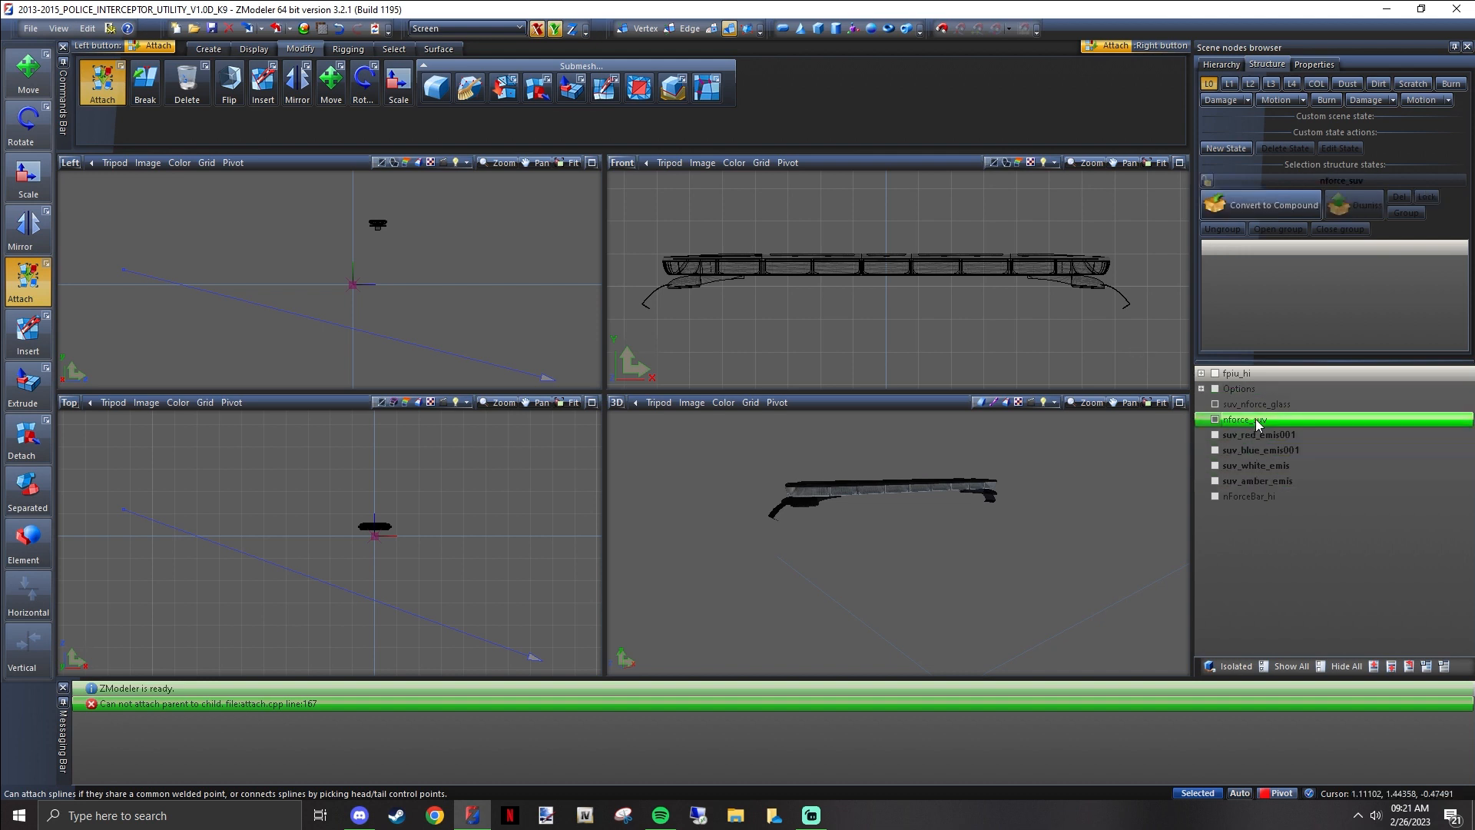
pyautogui.keyDown('ctrl'); pyautogui.click(1245, 419); pyautogui.keyUp('ctrl')
pyautogui.click(694, 288)
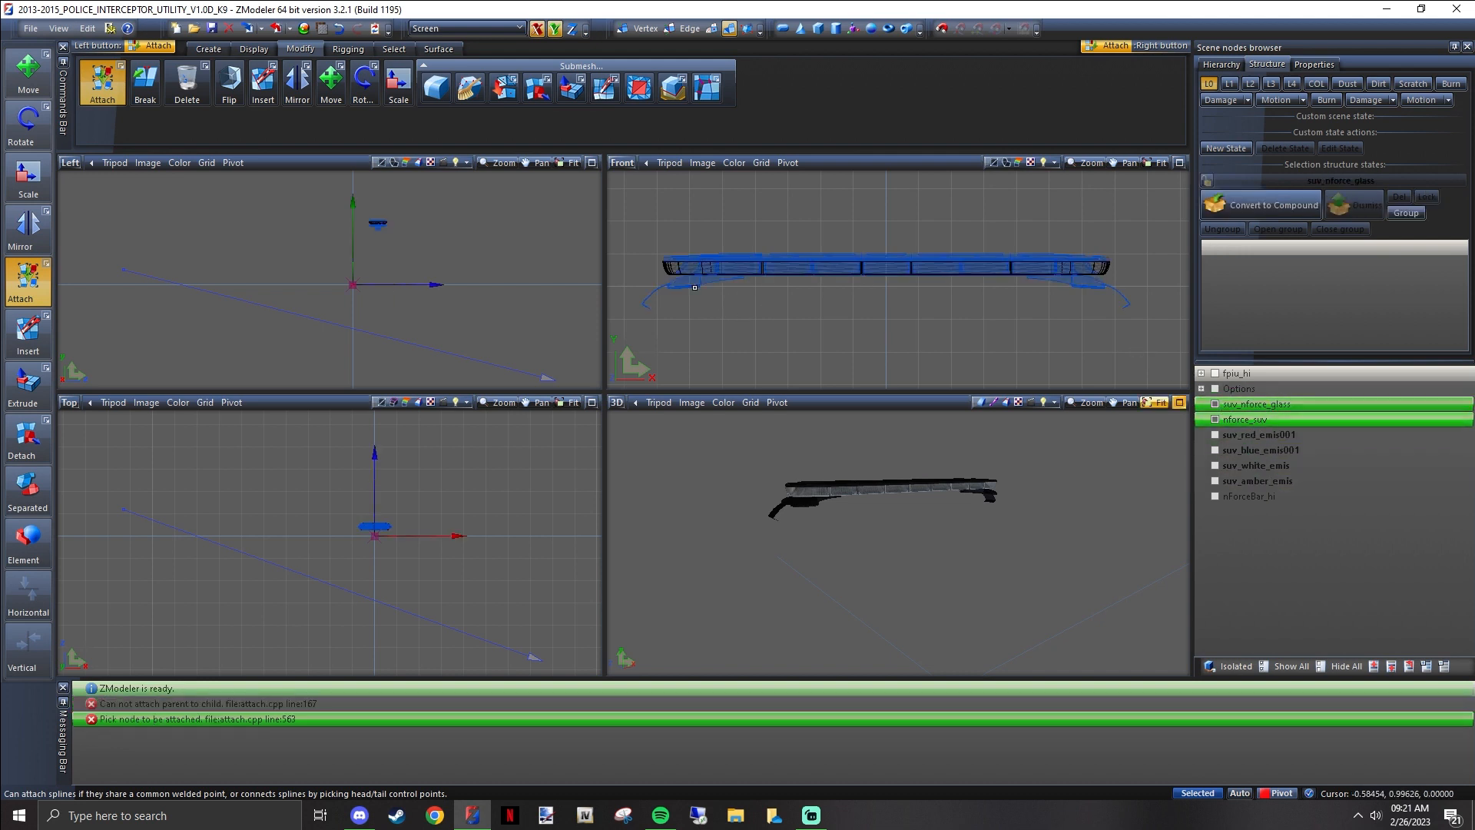
pyautogui.click(666, 268)
pyautogui.click(721, 259)
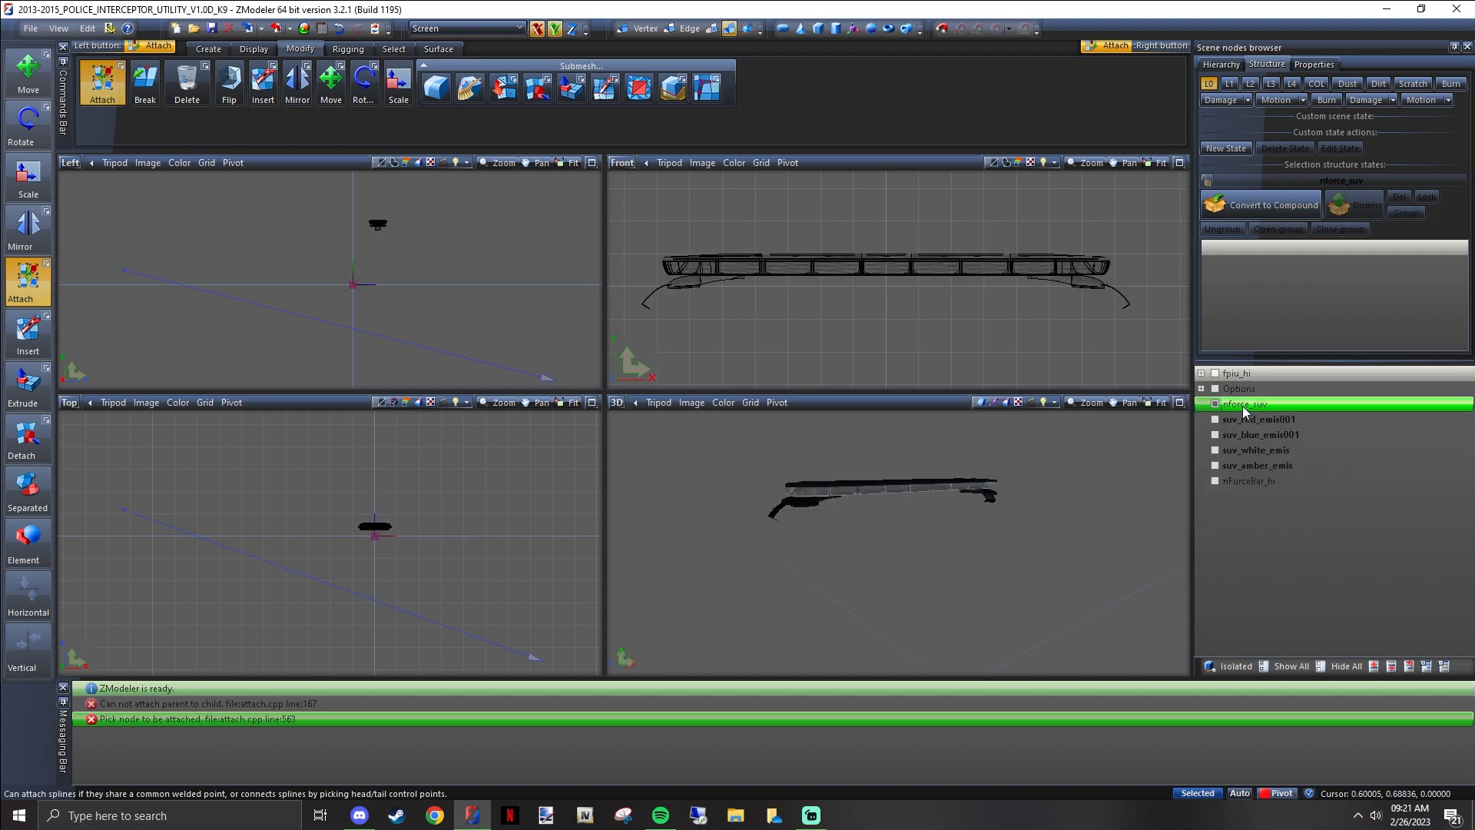
# Toggle the visibility of the combined nforce_suv mesh to check the attachment
pyautogui.click(1216, 405)
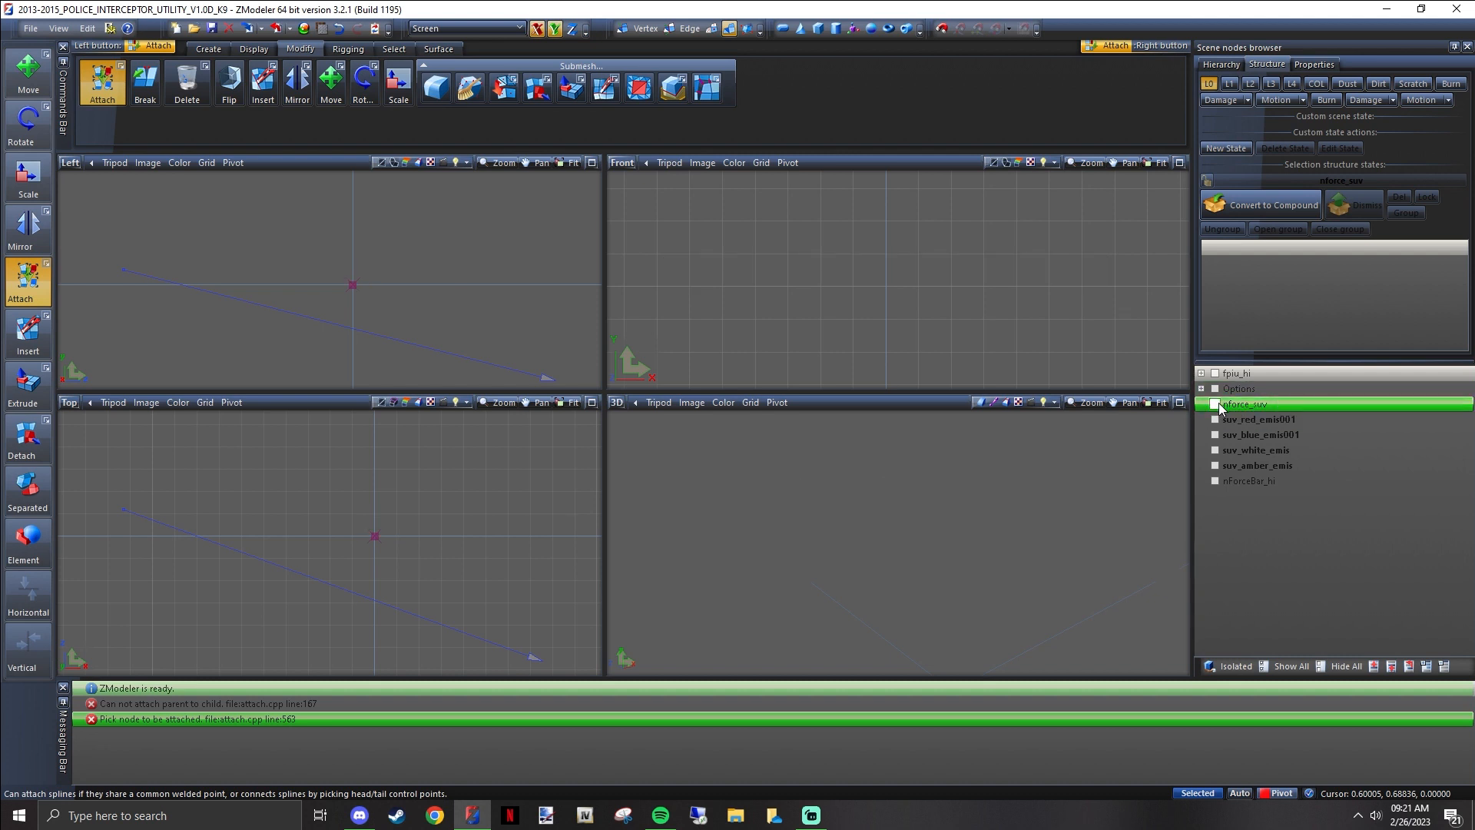
pyautogui.click(1216, 405)
pyautogui.click(1216, 405)
pyautogui.click(1217, 405)
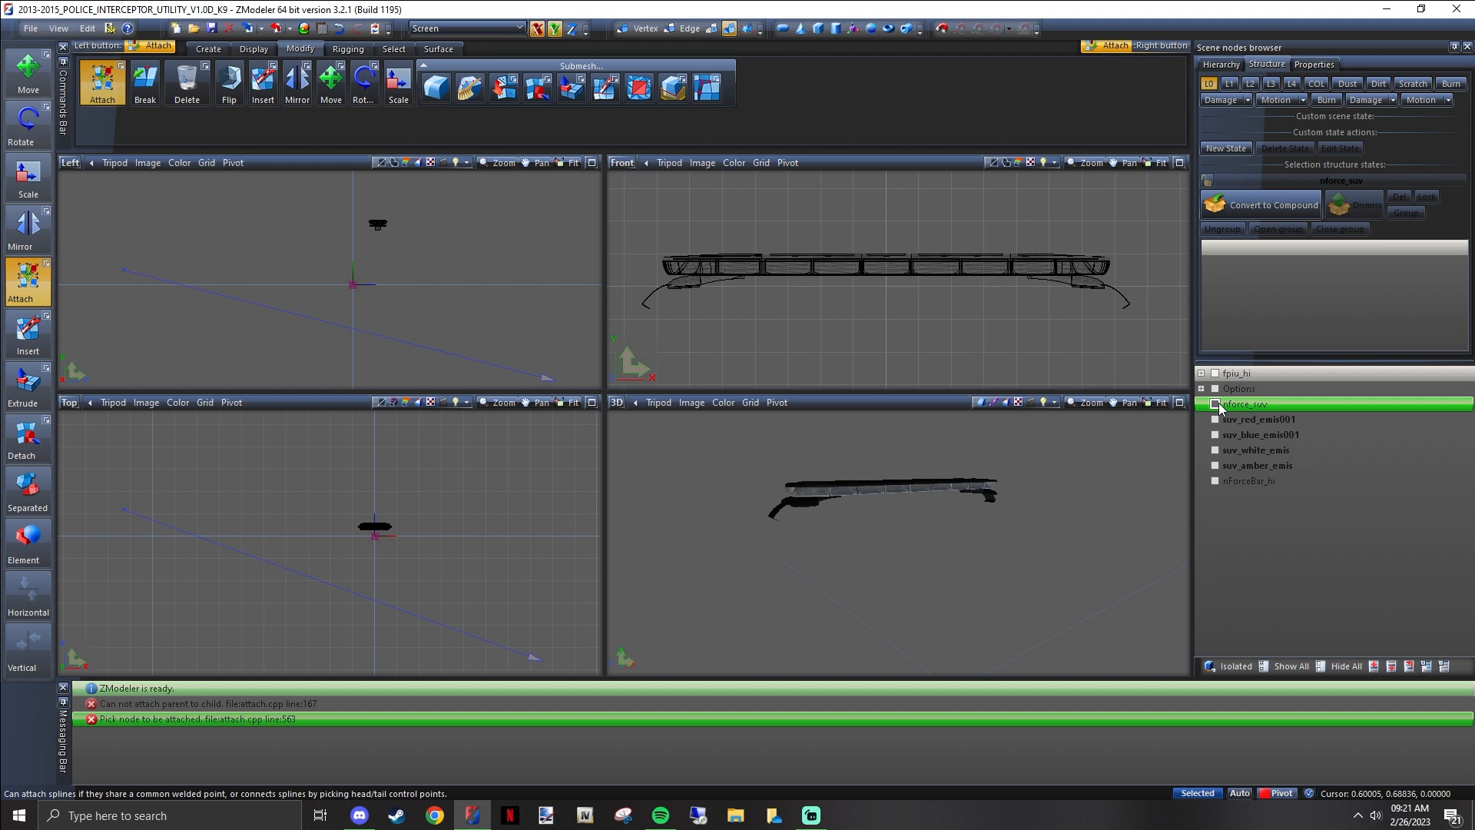
# Undo the attachment of the glass to nforce_suv and redo it to compare both states
pyautogui.click(340, 29)
pyautogui.click(340, 30)
pyautogui.click(340, 29)
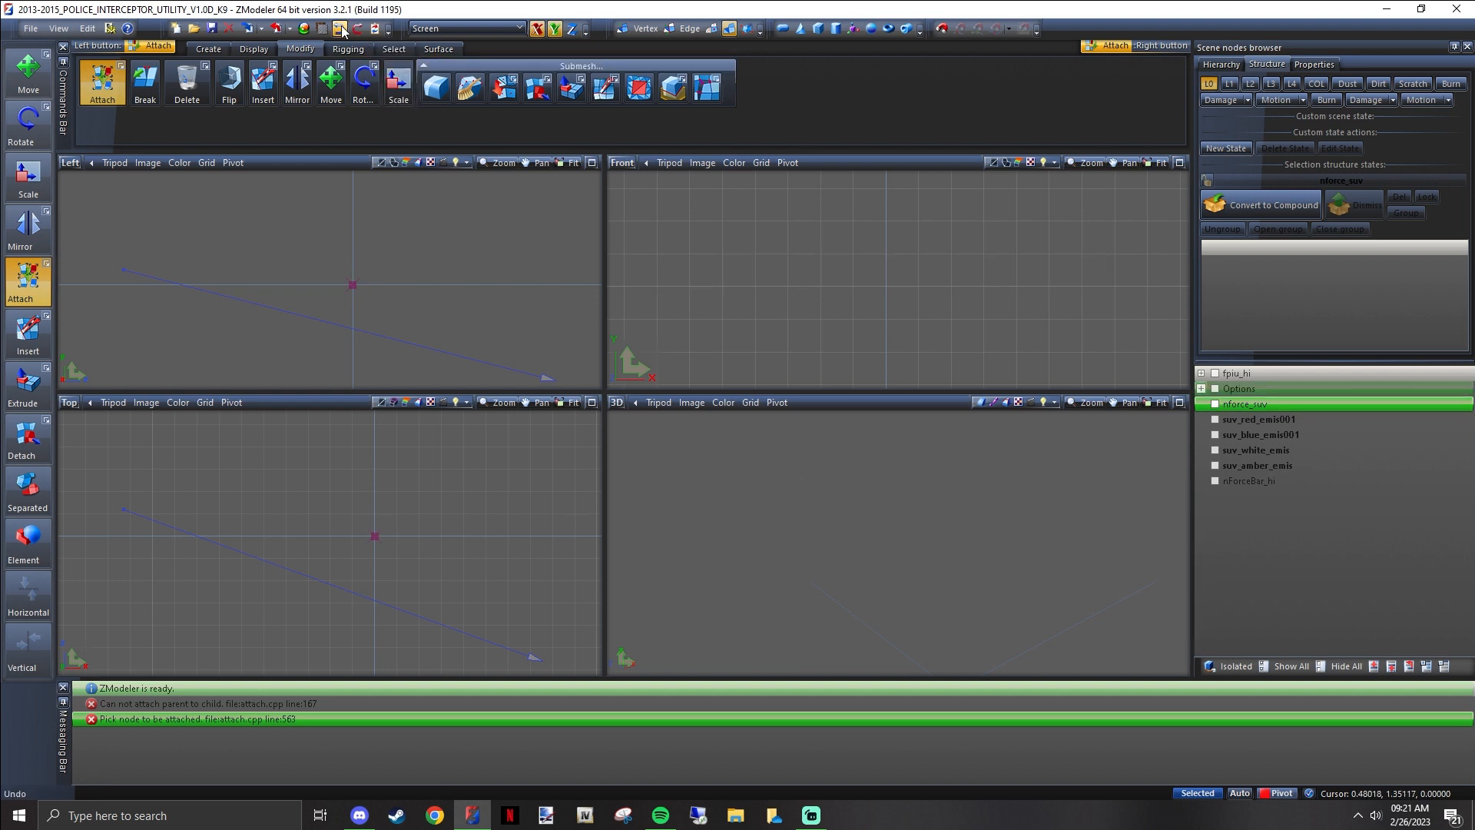
pyautogui.click(340, 29)
pyautogui.click(341, 29)
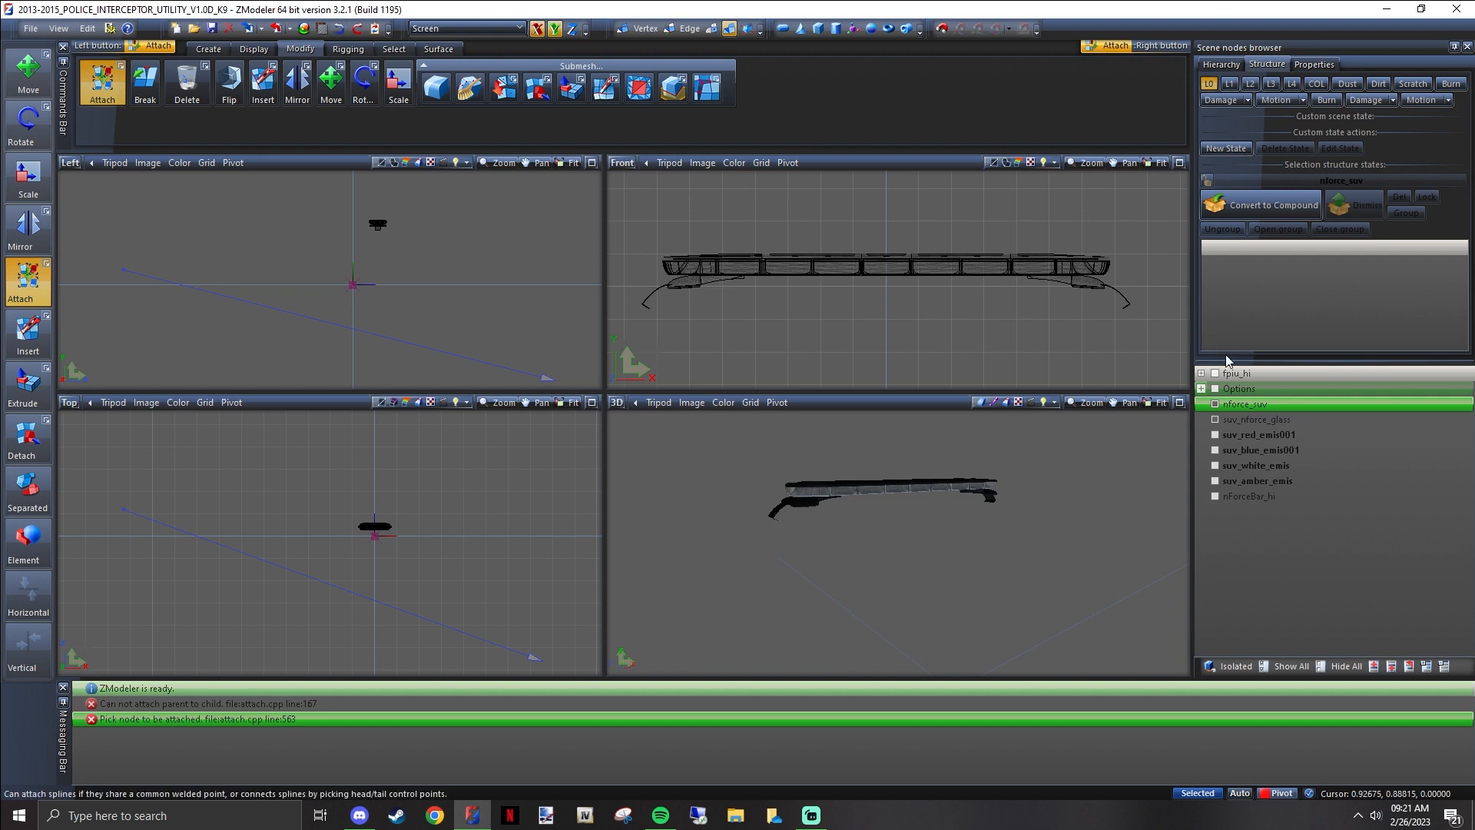
pyautogui.click(340, 29)
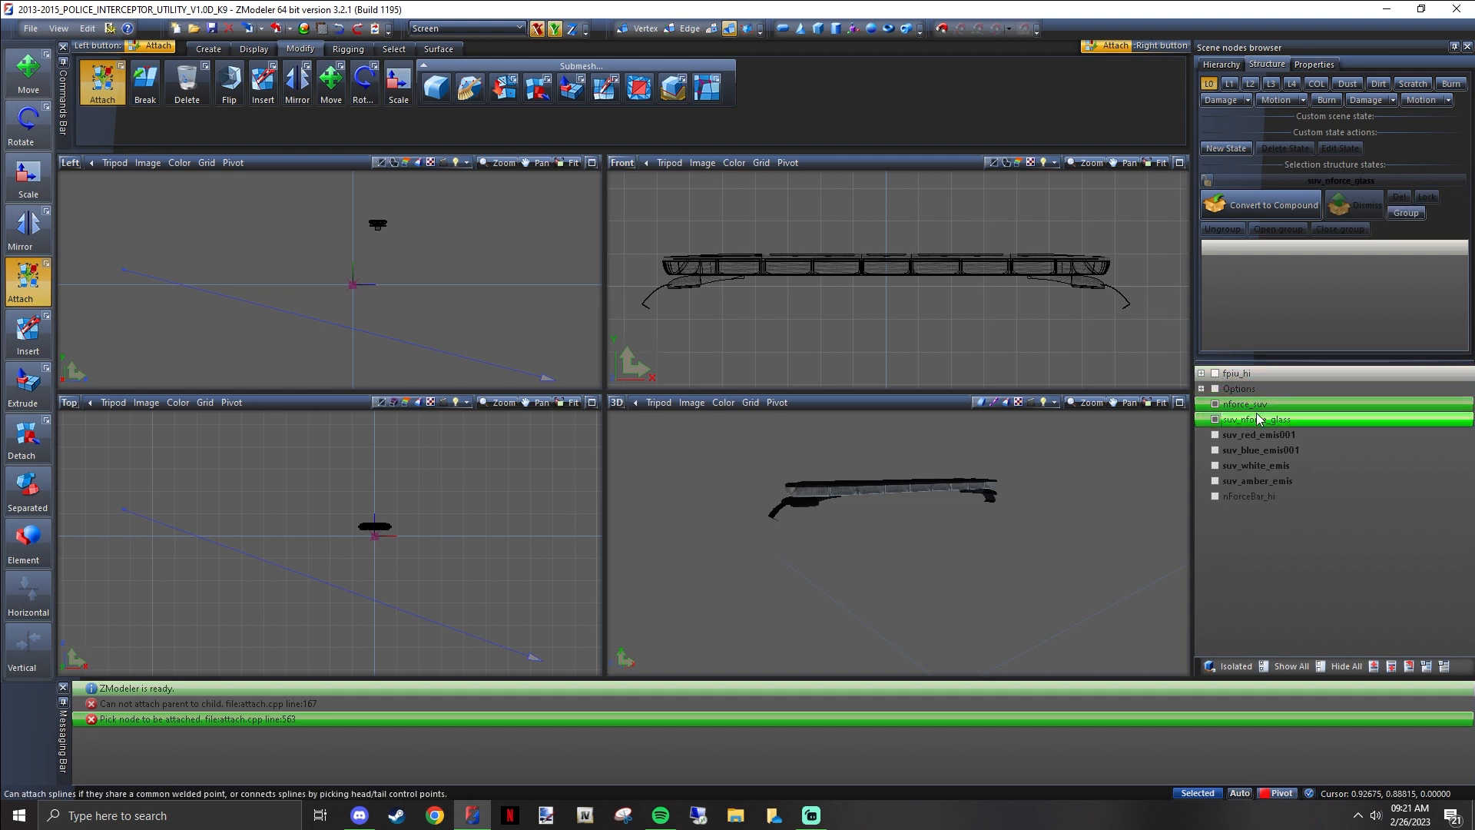
pyautogui.click(358, 29)
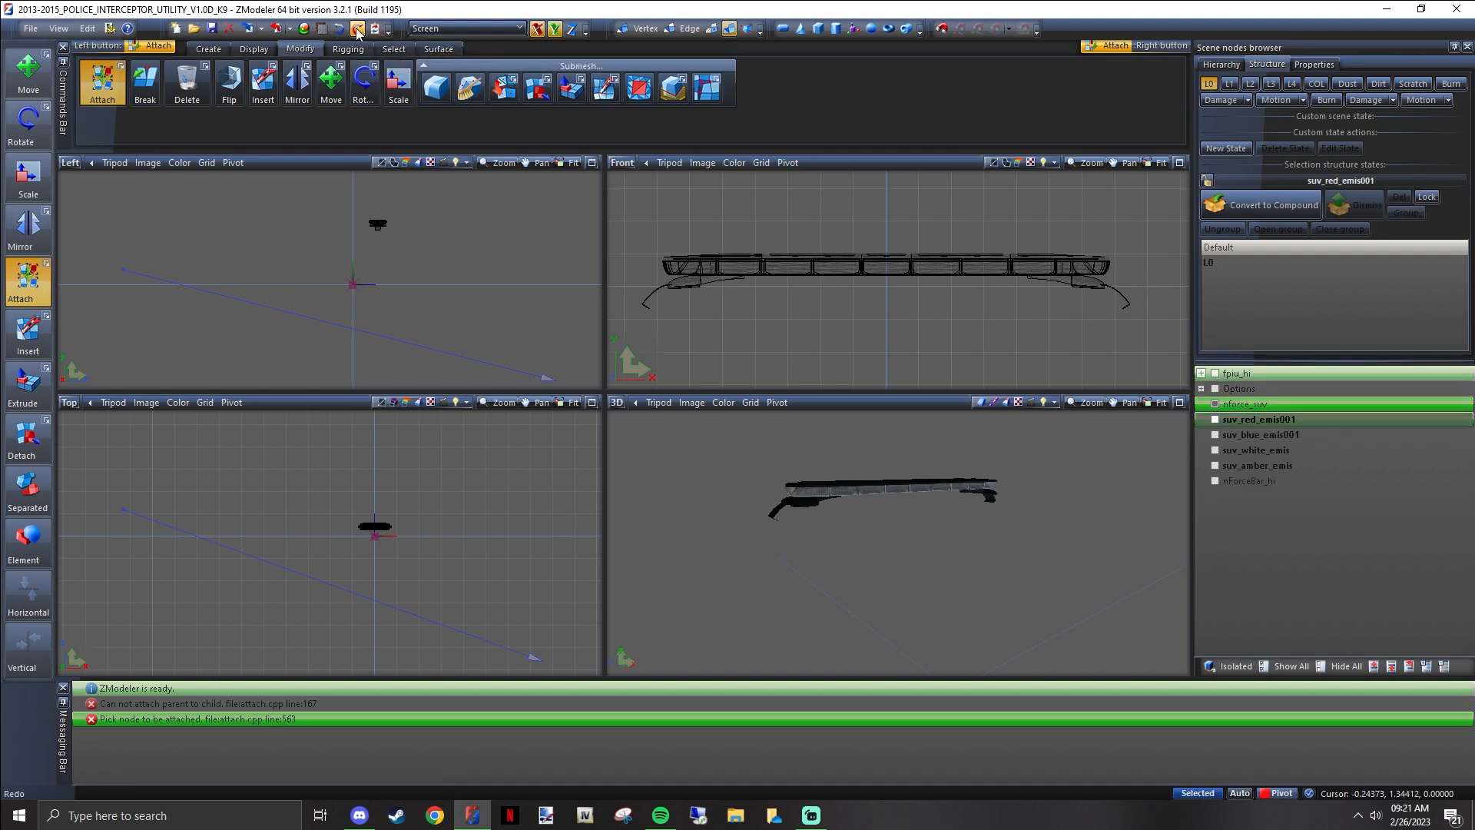
pyautogui.click(856, 262)
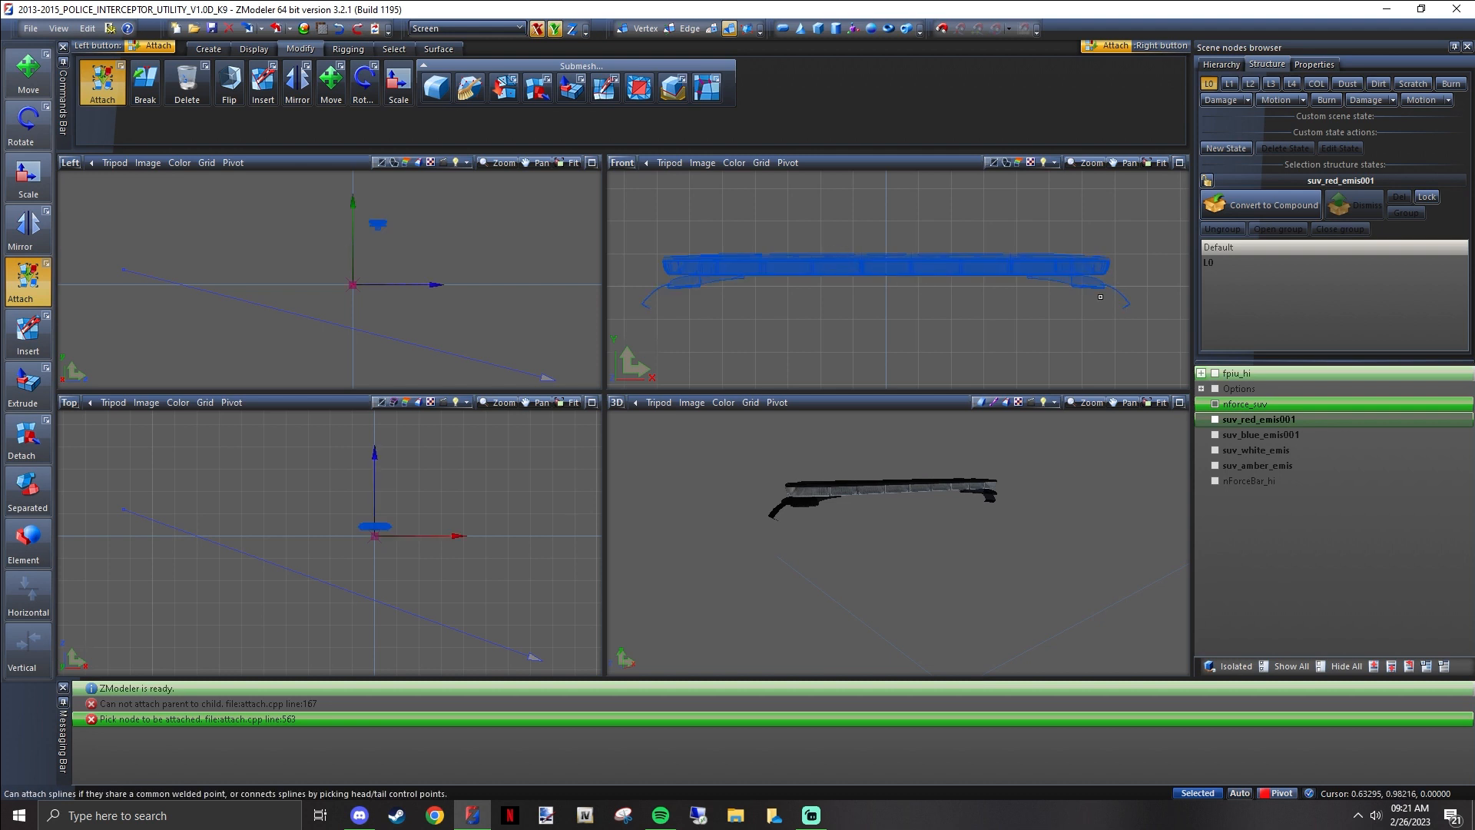
# Hide the lightbar and delete the nForceBar_hi node
pyautogui.click(1348, 519)
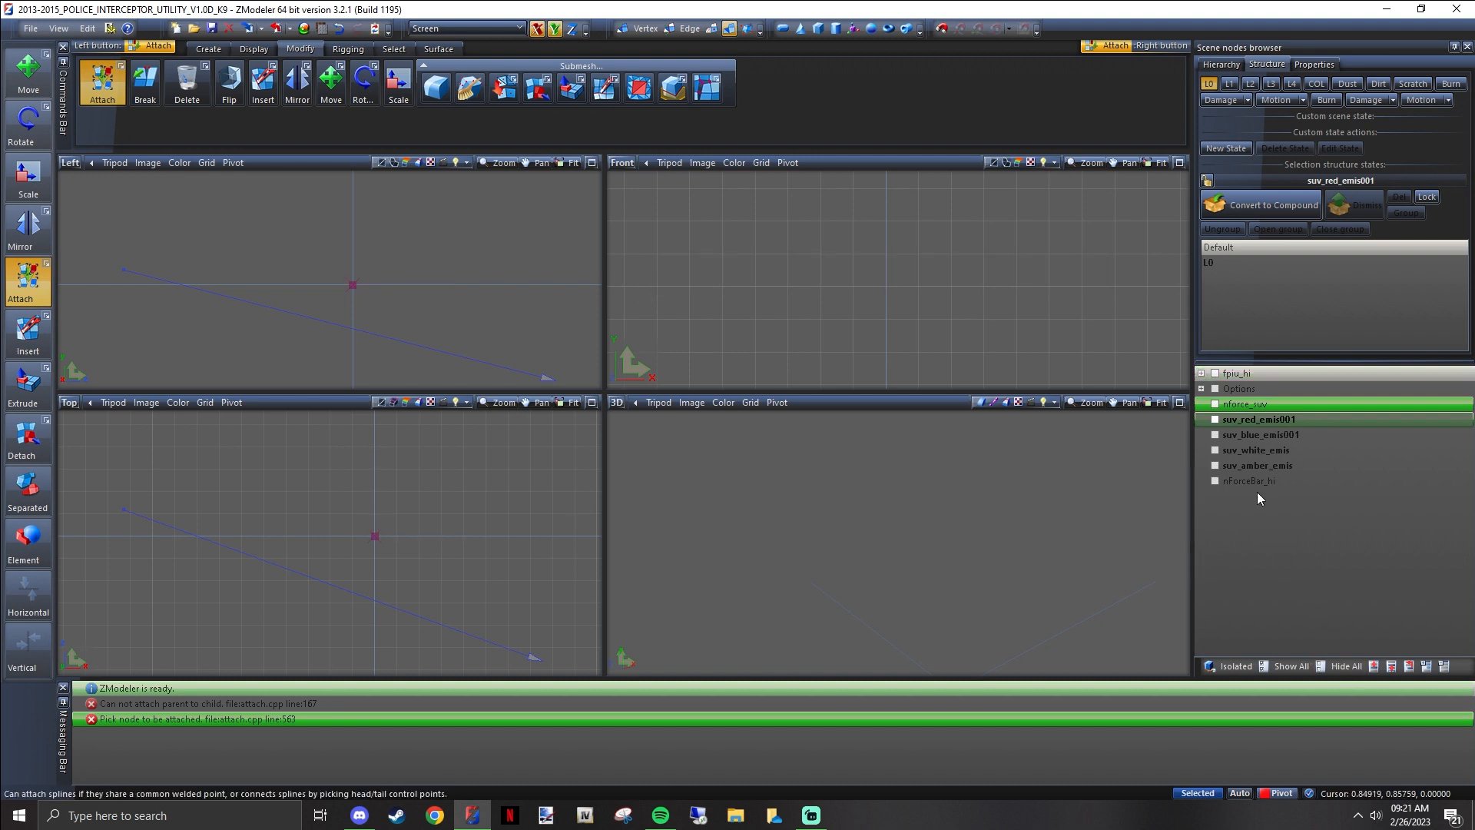
pyautogui.click(1246, 481)
pyautogui.rightClick(1242, 482)
pyautogui.moveTo(1298, 496)
pyautogui.click(1382, 507)
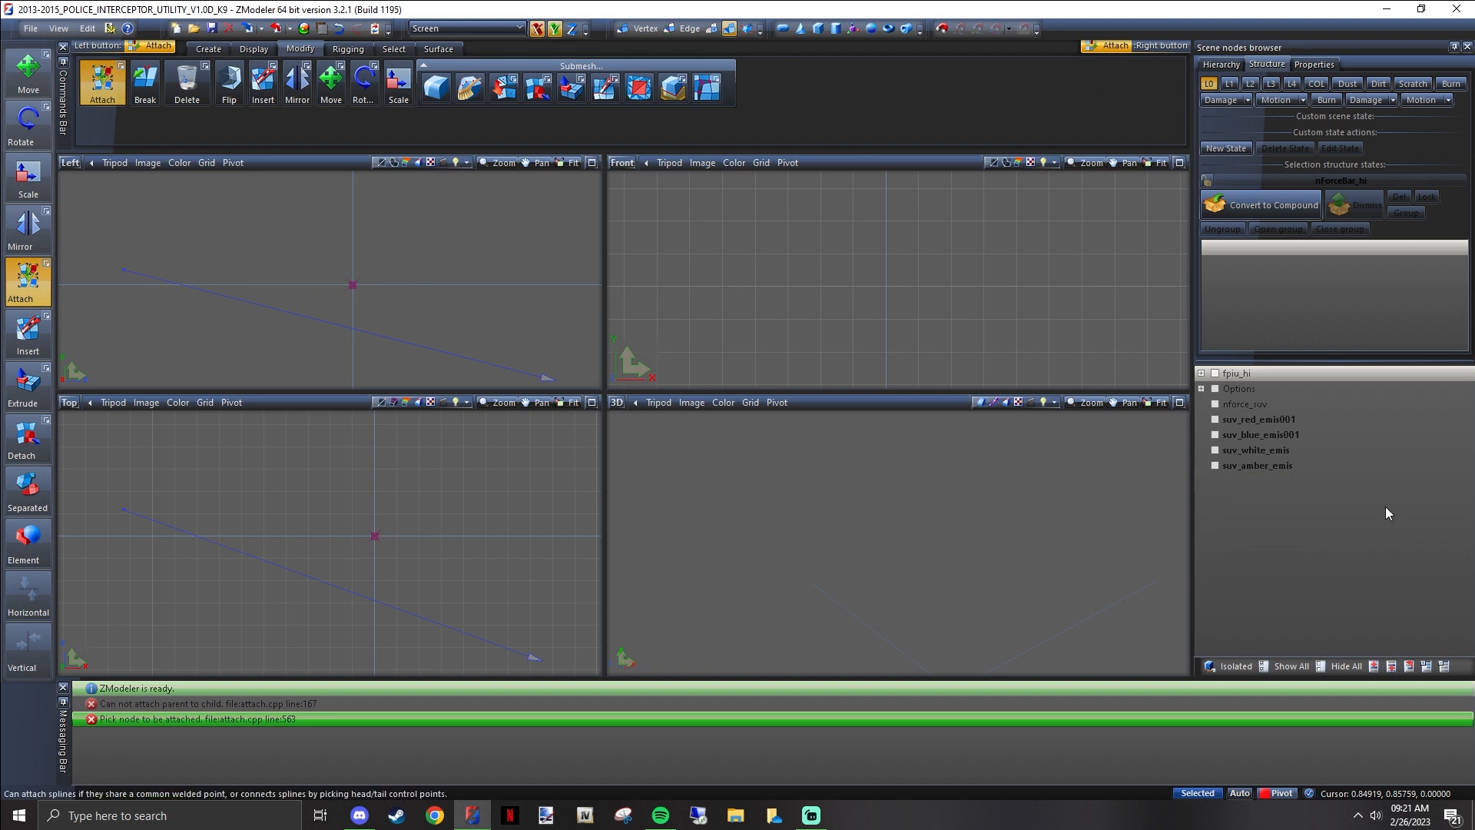
# Delete the suv_blue_emis001, suv_white_emis and suv_amber_emis nodes together
pyautogui.click(1278, 436)
pyautogui.keyDown('shift'); pyautogui.click(1277, 462); pyautogui.keyUp('shift')
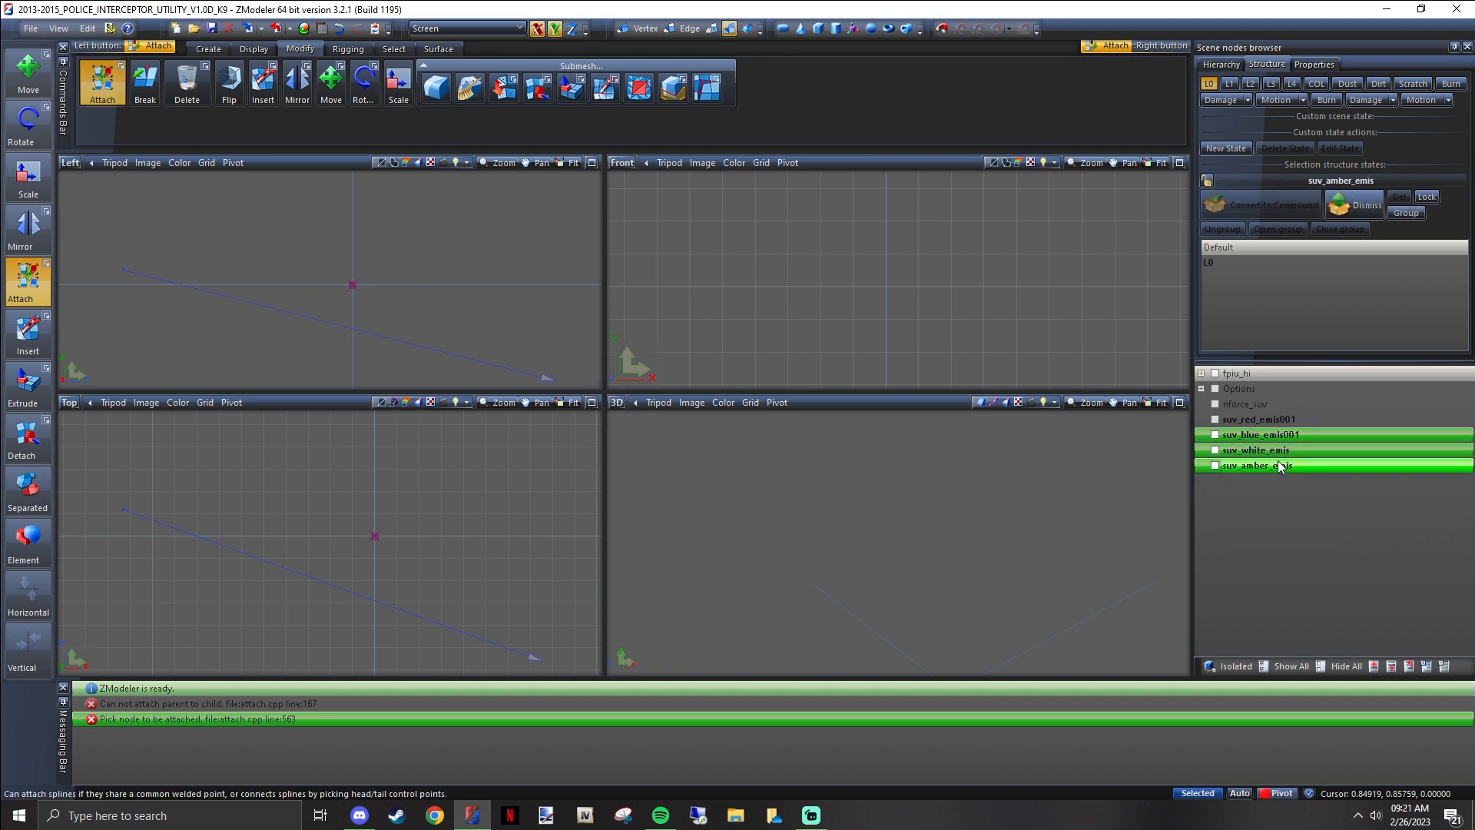
pyautogui.rightClick(1277, 463)
pyautogui.moveTo(1339, 486)
pyautogui.click(1439, 507)
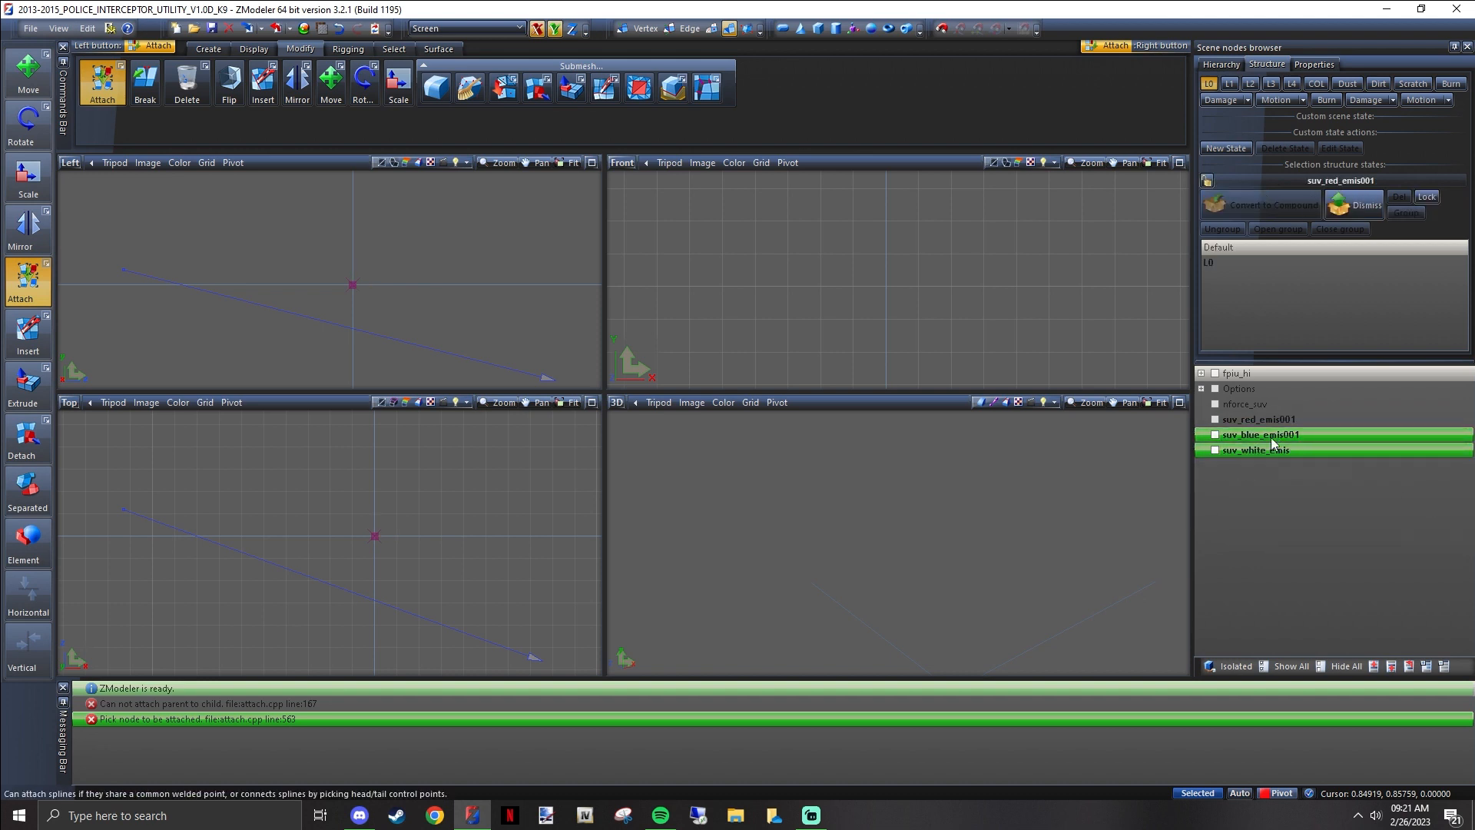
# Move the suv_red_emis001 mesh out of its compound and delete the emptied compound node
pyautogui.click(1201, 419)
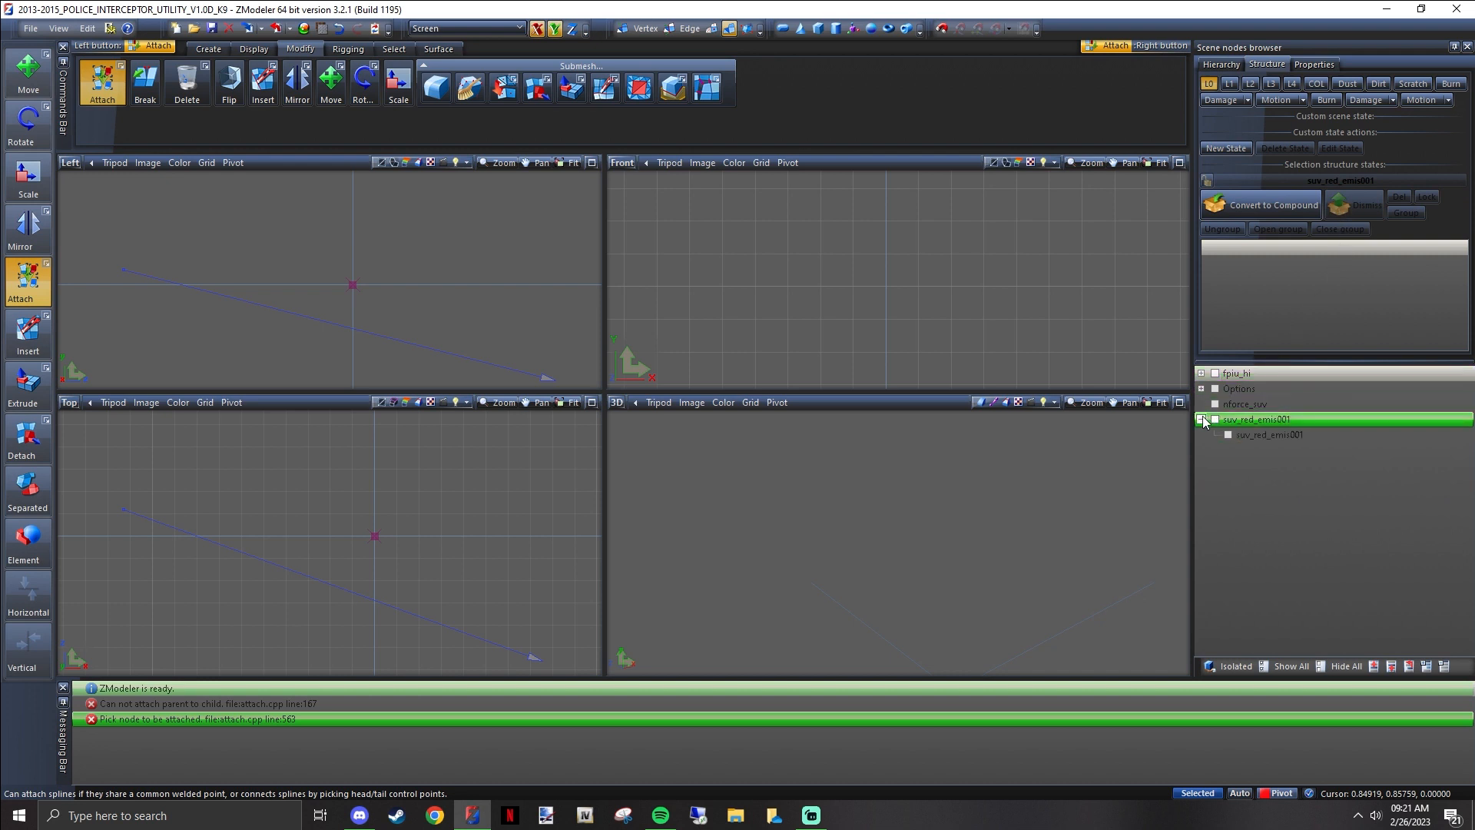
pyautogui.moveTo(1259, 434); pyautogui.dragTo(1257, 424)
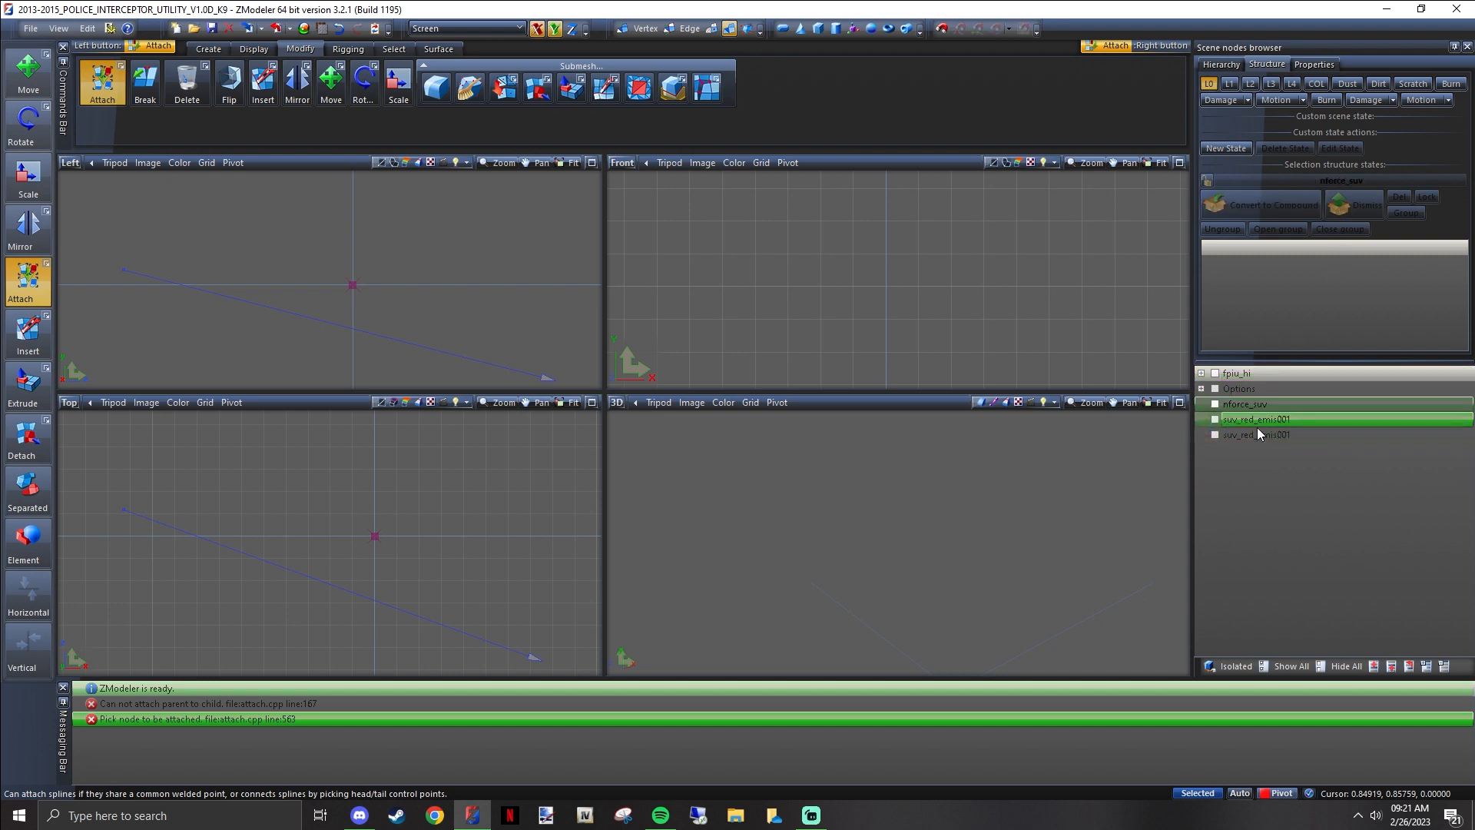
pyautogui.rightClick(1258, 434)
pyautogui.moveTo(1306, 460)
pyautogui.click(1388, 461)
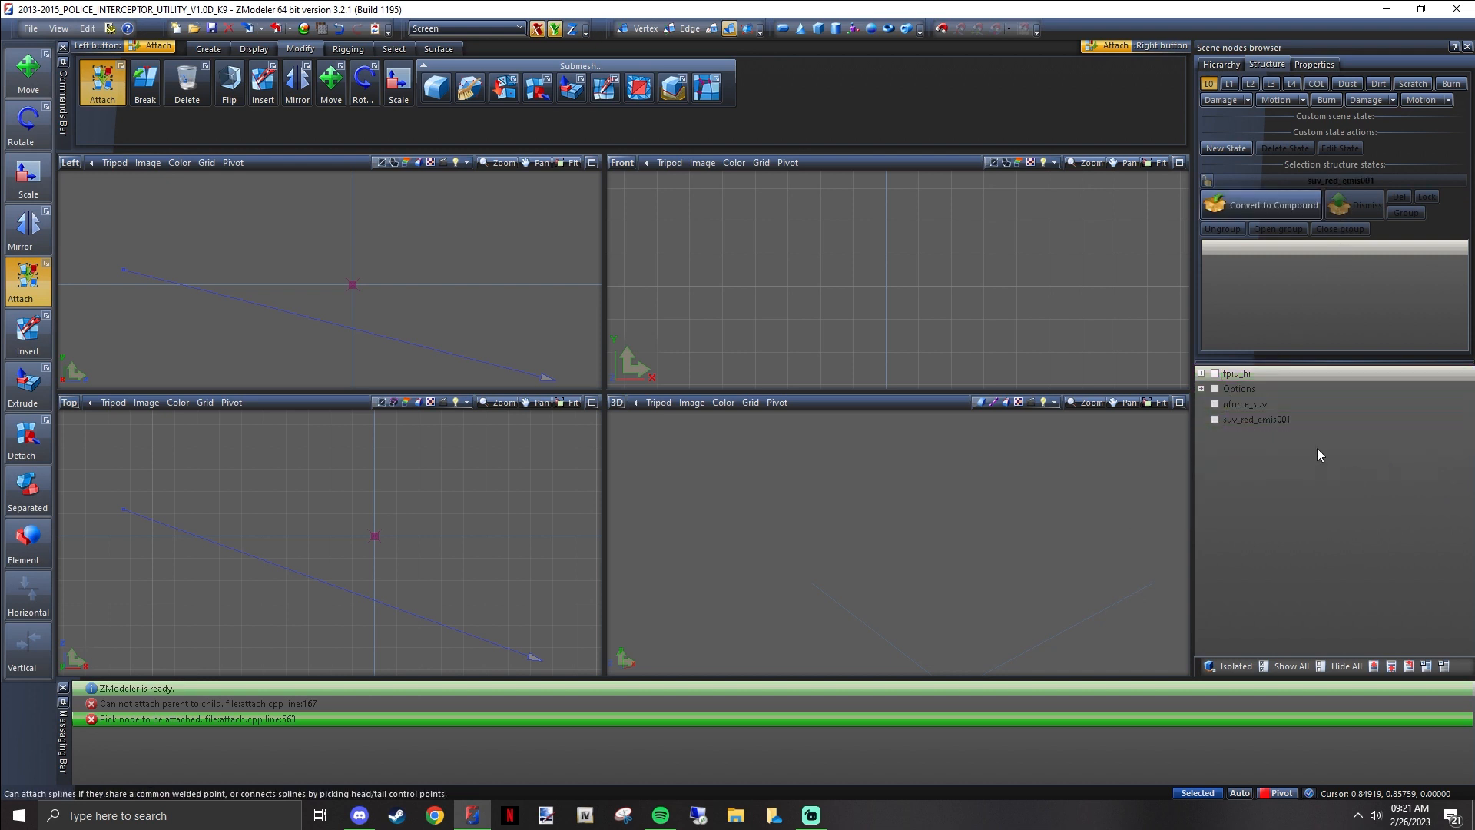
# Show suv_red_emis001, toggle nforce_suv on and off, and inspect the red emissive mesh alone in the 3D view
pyautogui.click(1216, 421)
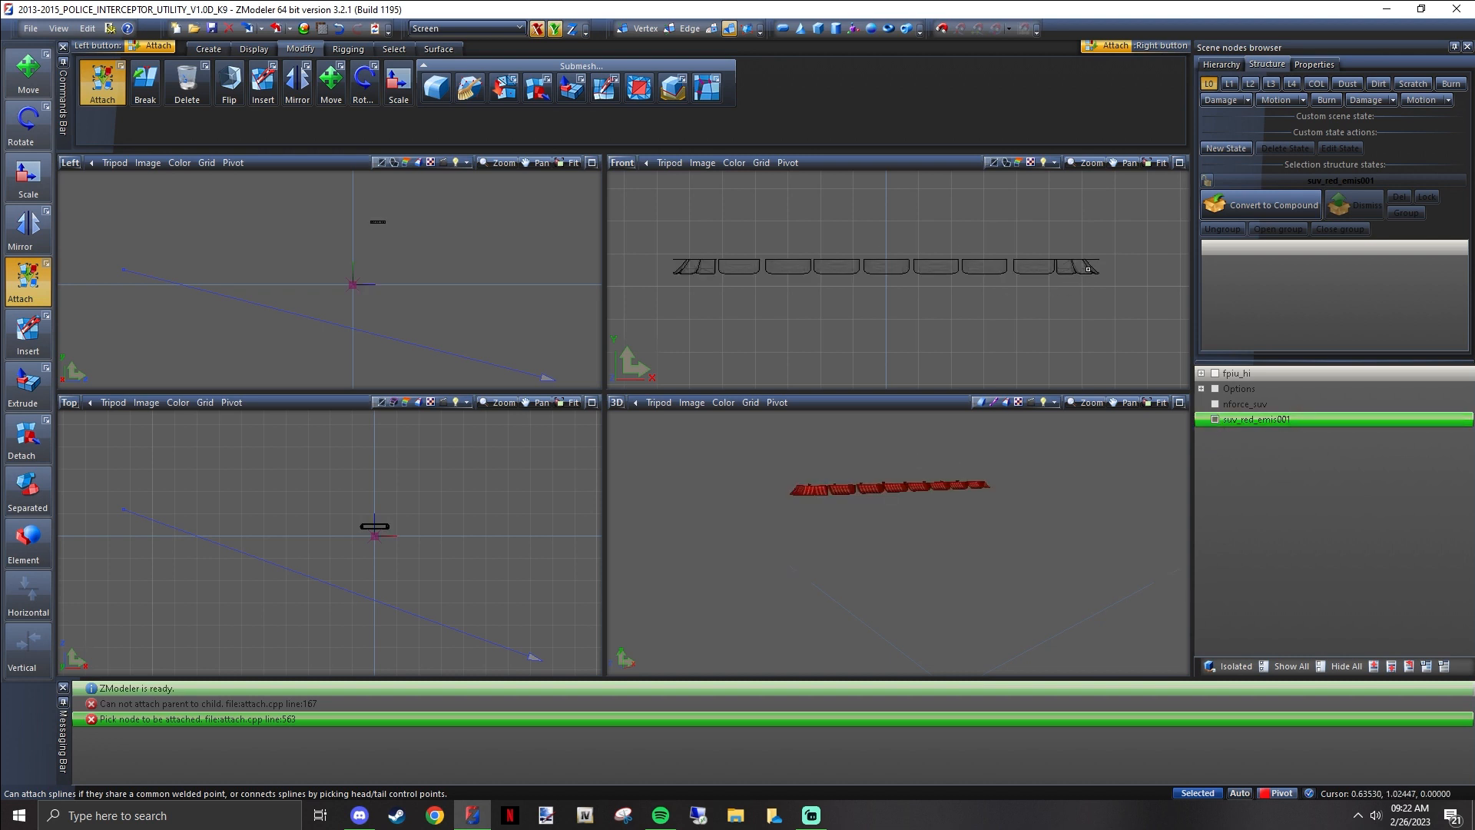
pyautogui.click(1215, 404)
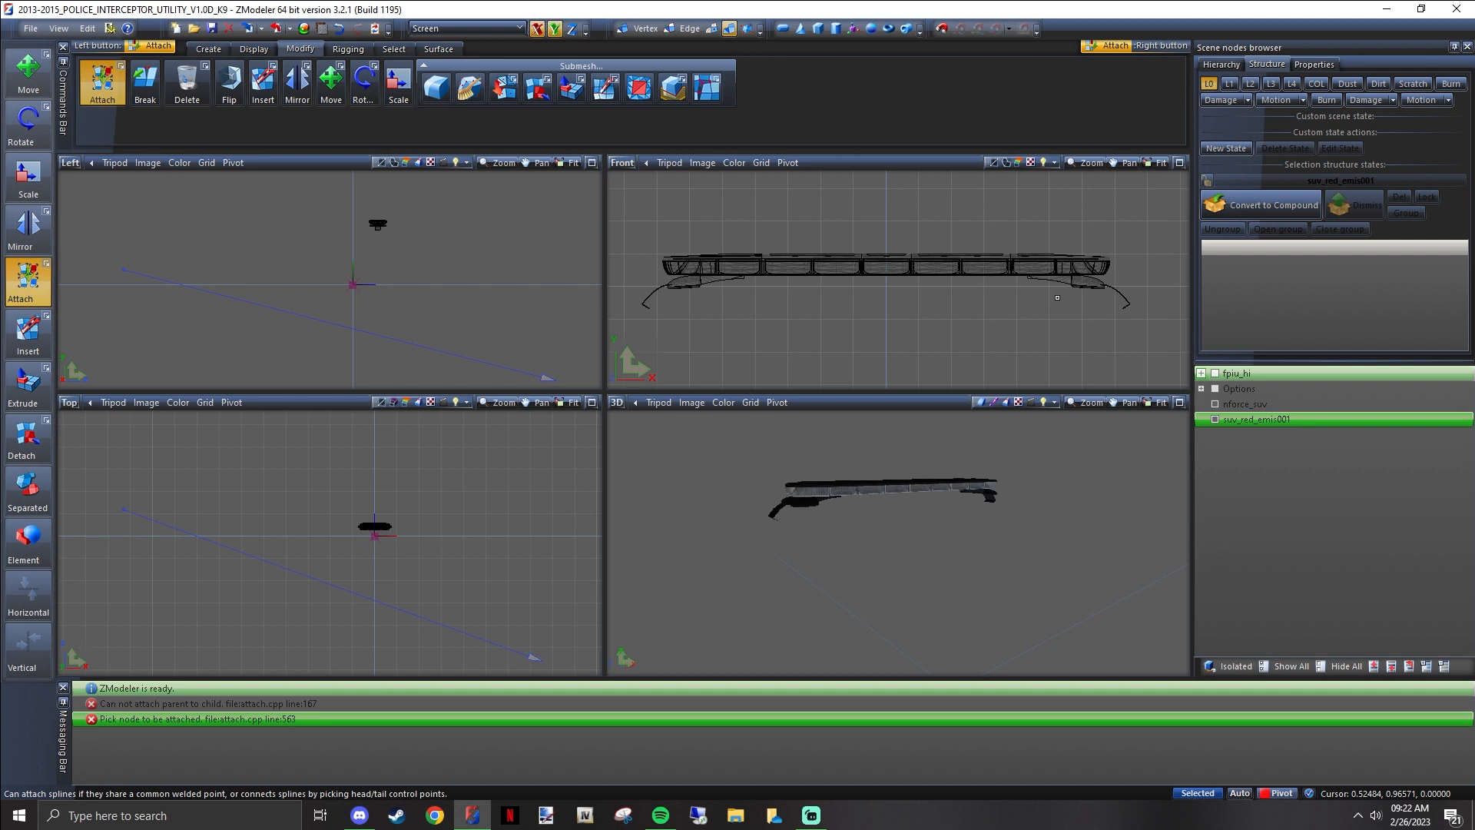
pyautogui.click(1215, 405)
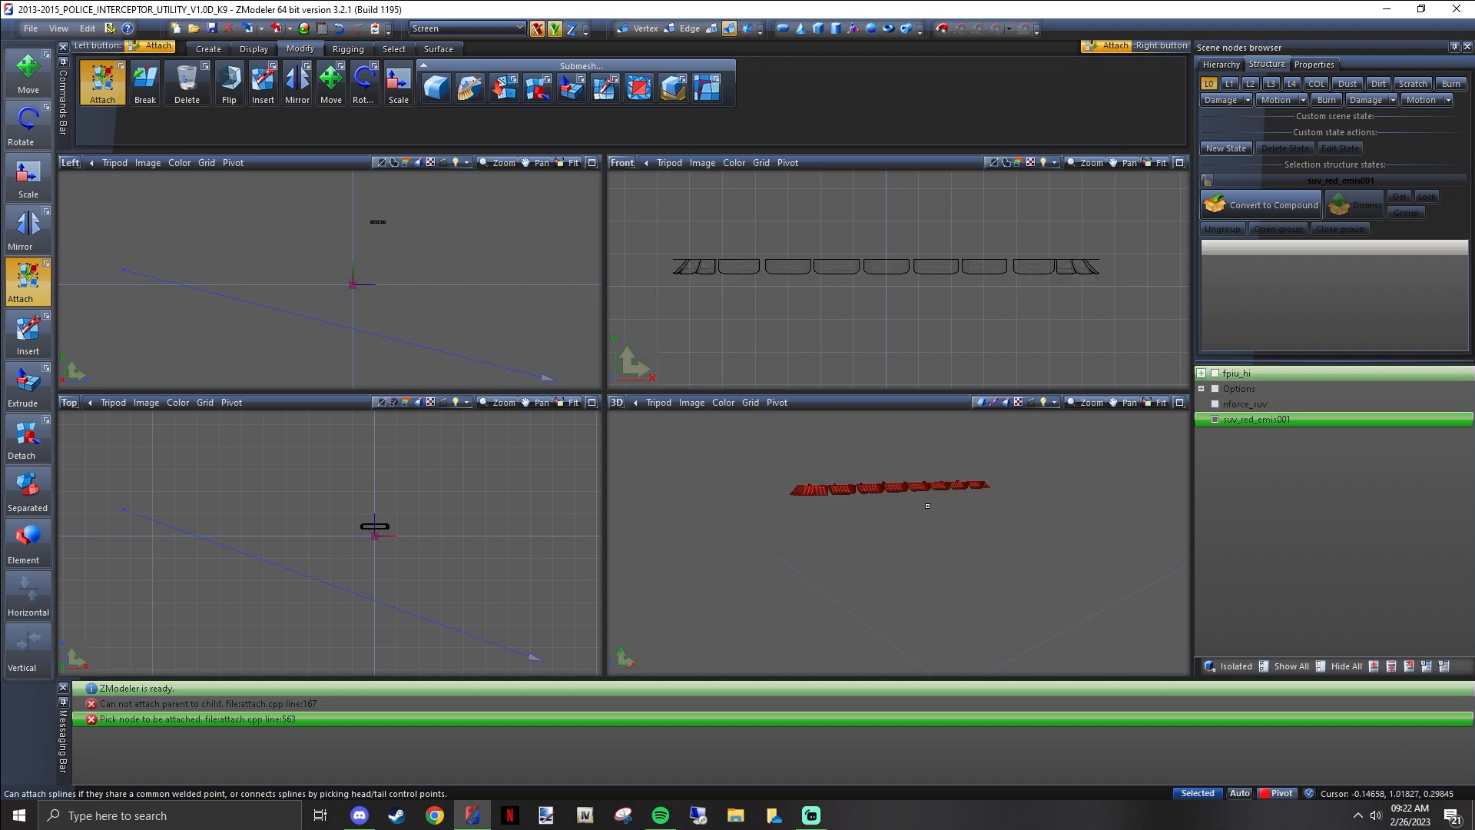
pyautogui.moveTo(927, 505); pyautogui.dragTo(1014, 500, button='middle')
pyautogui.moveTo(892, 490); pyautogui.dragTo(969, 511, button='middle')
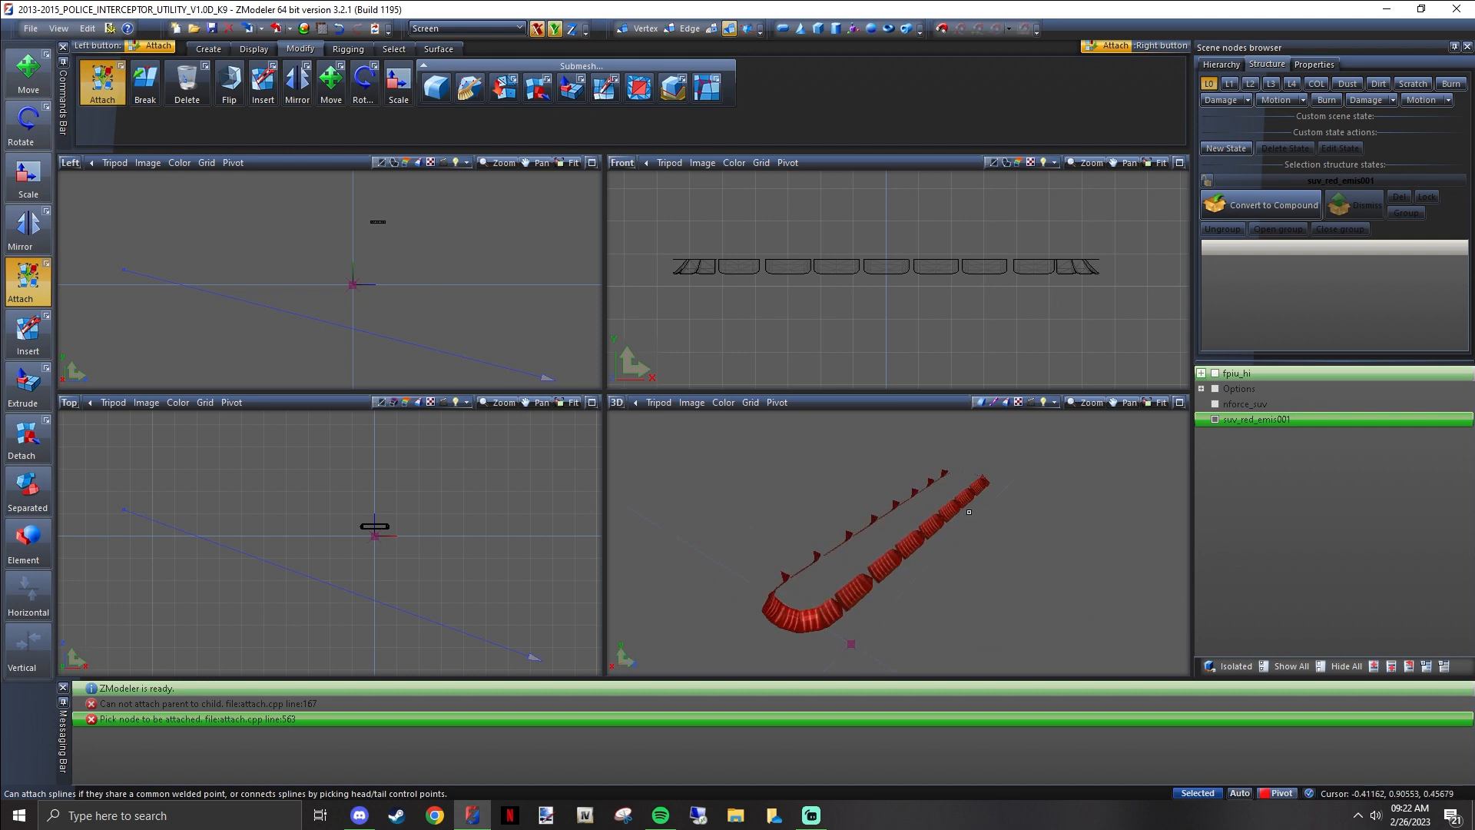
# Show nforce_suv together with suv_red_emis001 and inspect the combined lightbar in the 3D view
pyautogui.click(1224, 407)
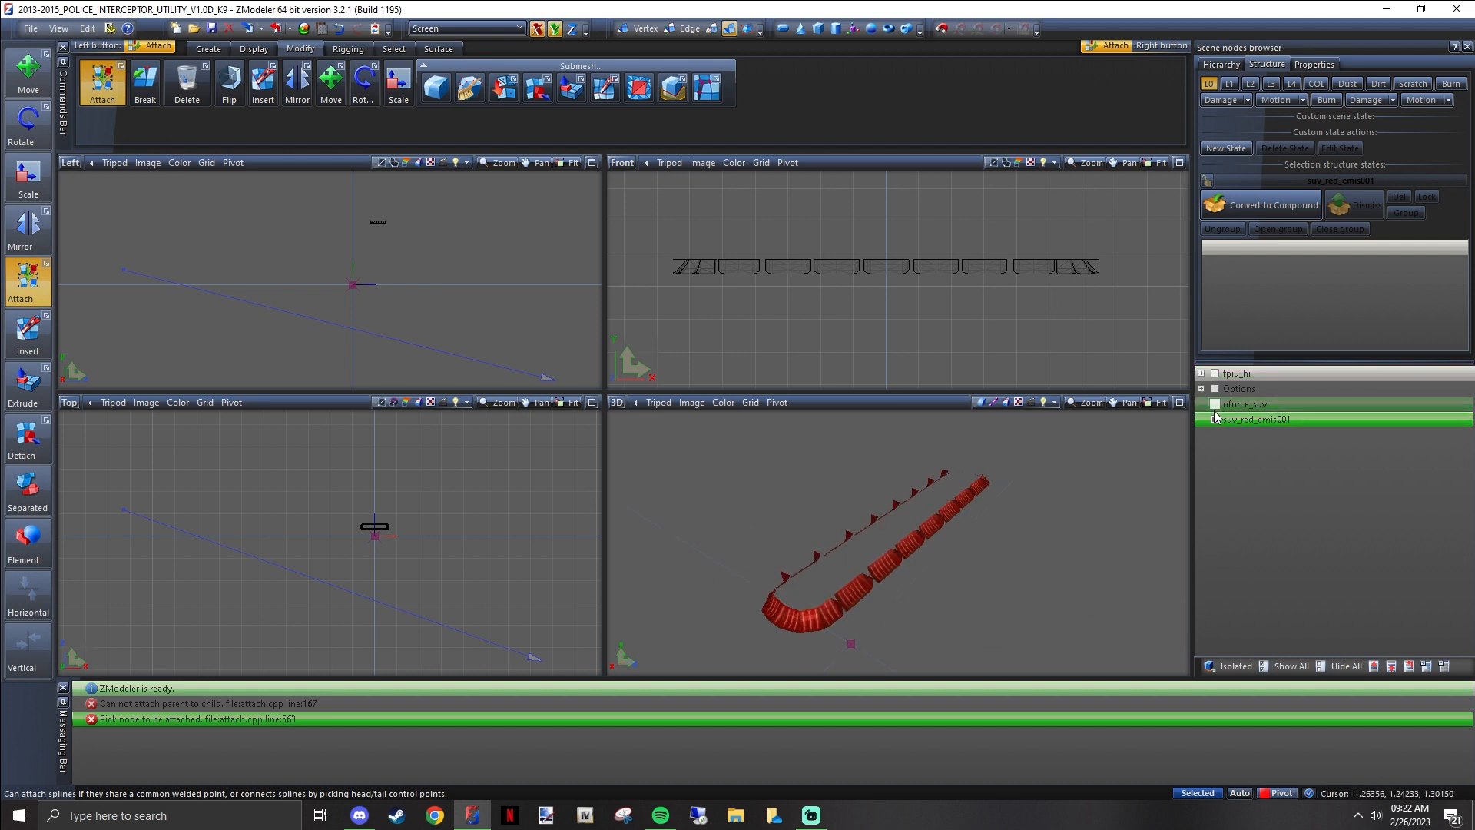
pyautogui.click(1214, 410)
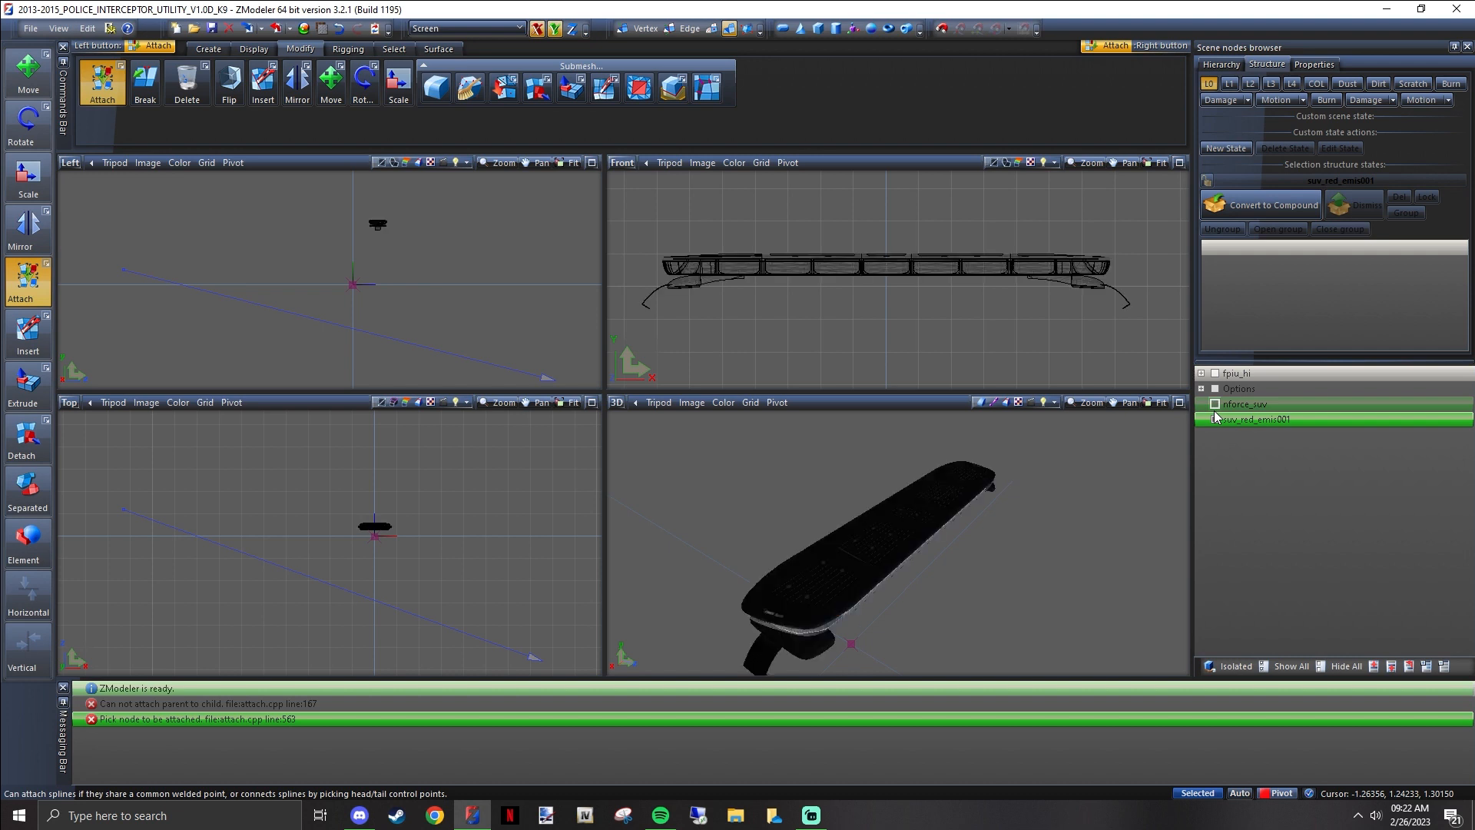
pyautogui.moveTo(988, 488)
pyautogui.mouseDown(button='middle')
pyautogui.moveTo(957, 520)
pyautogui.moveTo(978, 503)
pyautogui.mouseUp(button='middle')
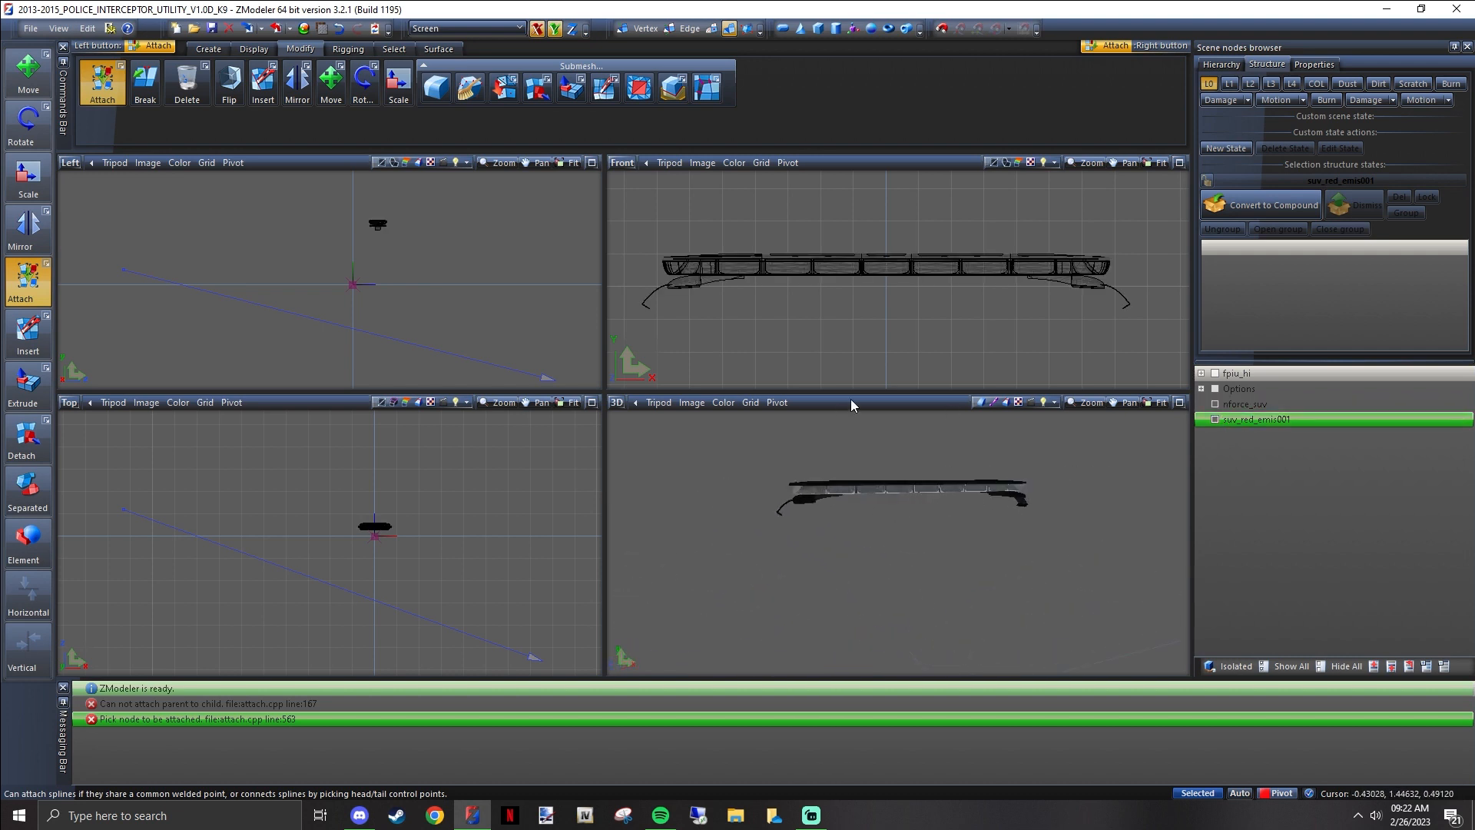
pyautogui.click(918, 261)
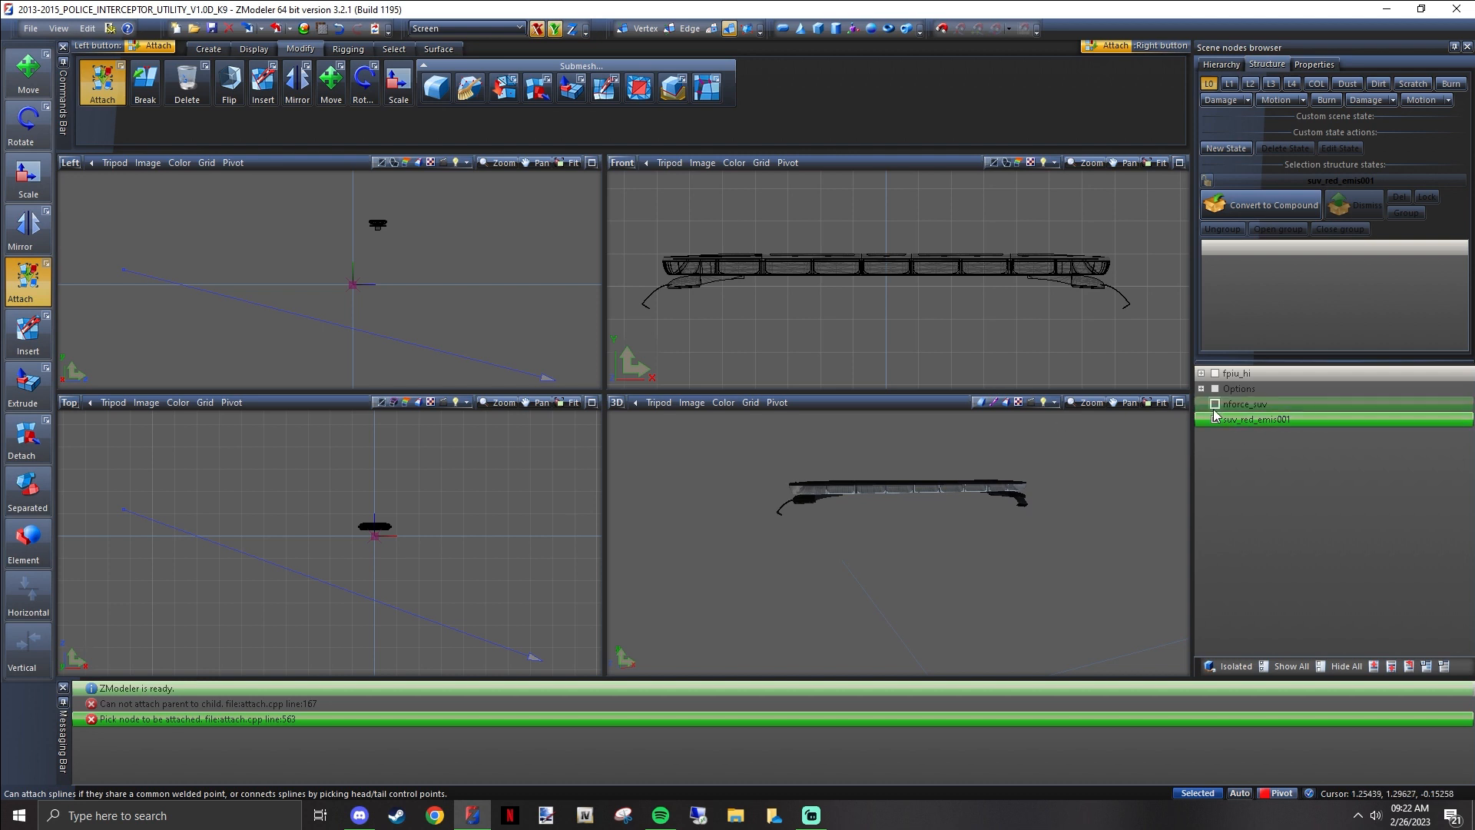
pyautogui.scroll(5, 925, 494)
pyautogui.moveTo(753, 485); pyautogui.dragTo(949, 480, button='middle')
pyautogui.scroll(-2, 940, 491)
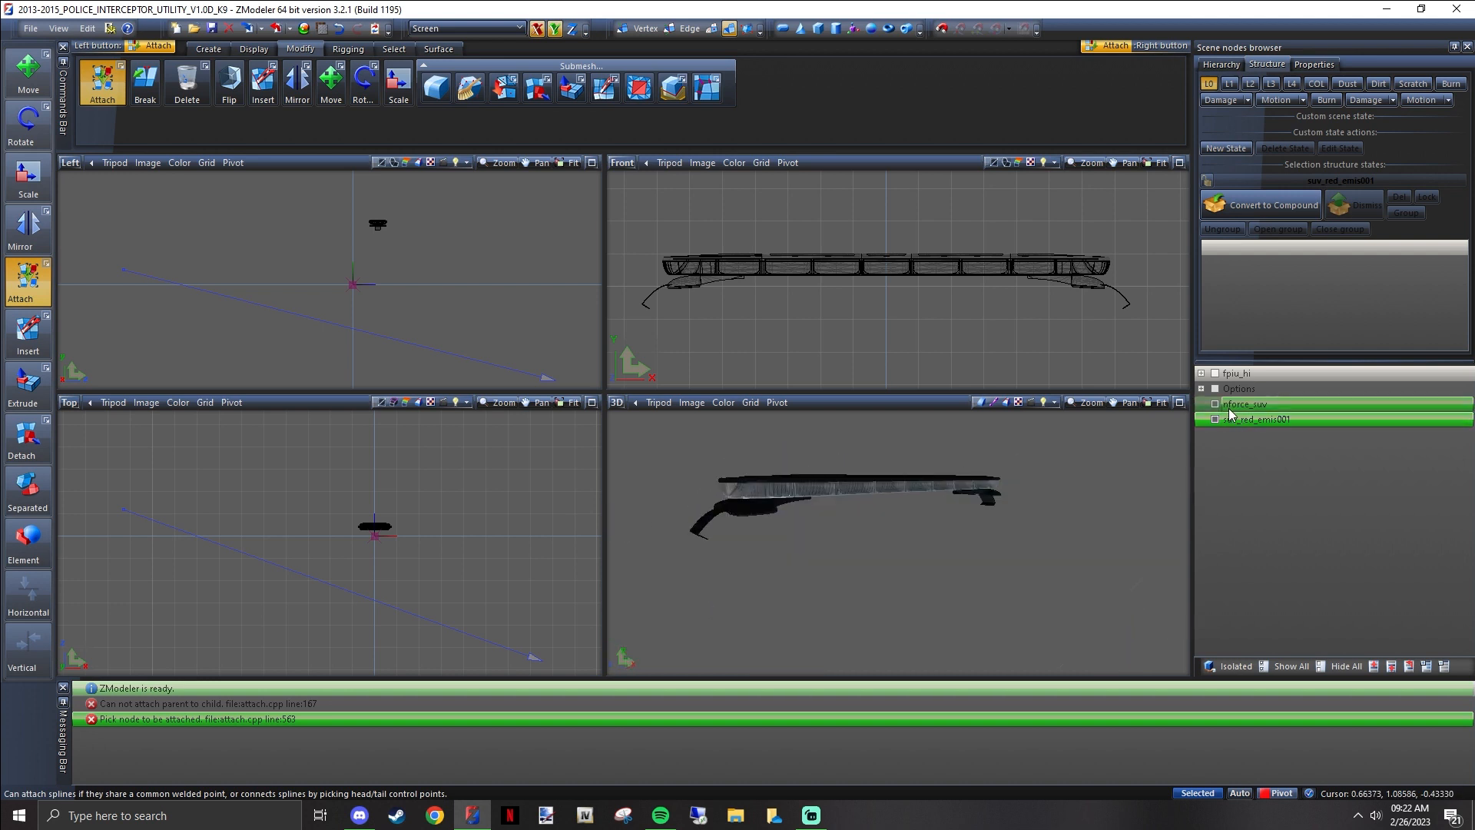
# Select the nforce_suv node and toggle its visibility to distinguish it from suv_red_emis001
pyautogui.click(1237, 404)
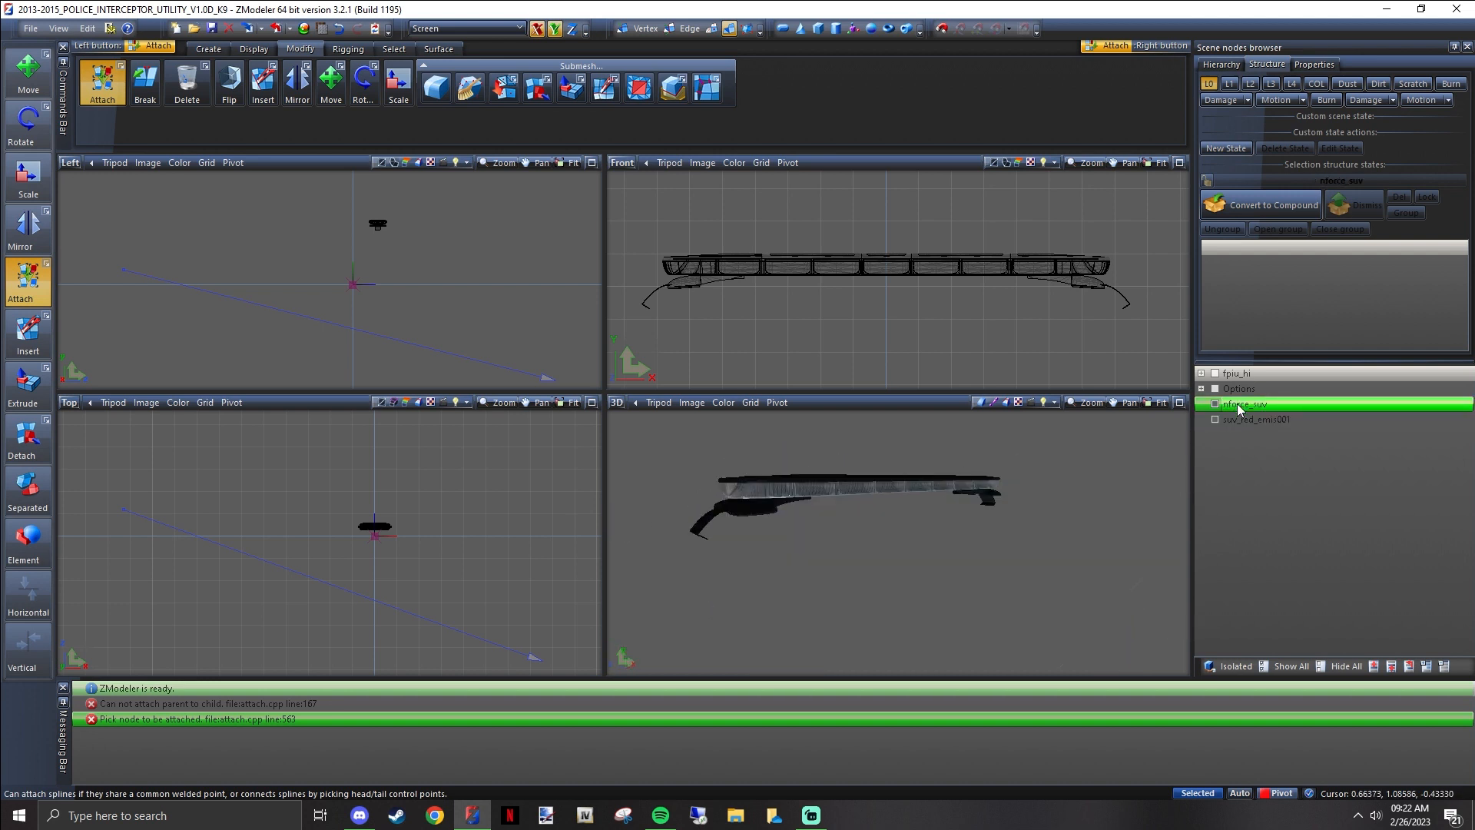
pyautogui.click(1215, 404)
pyautogui.click(1215, 404)
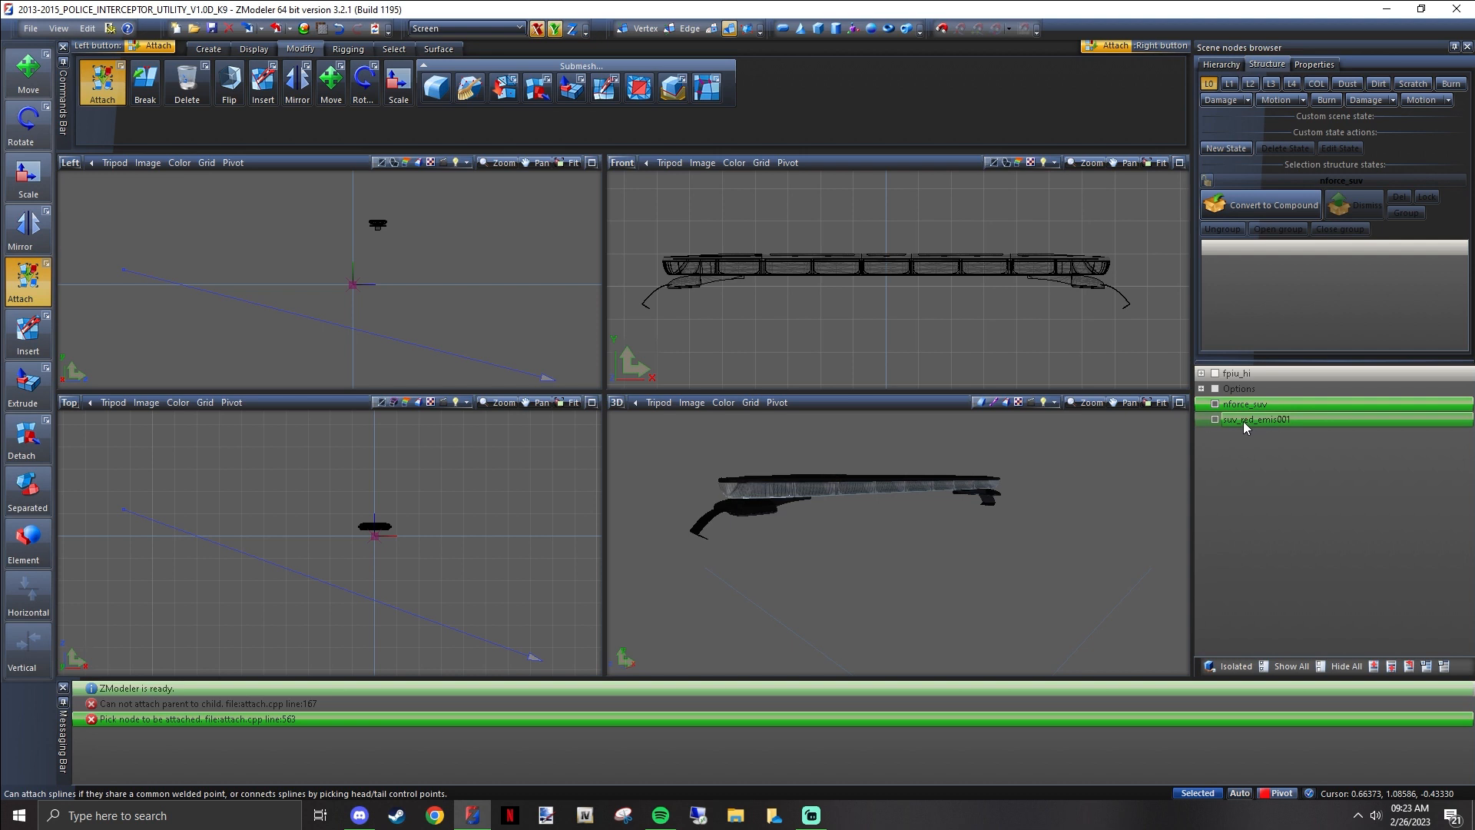
pyautogui.click(1244, 419)
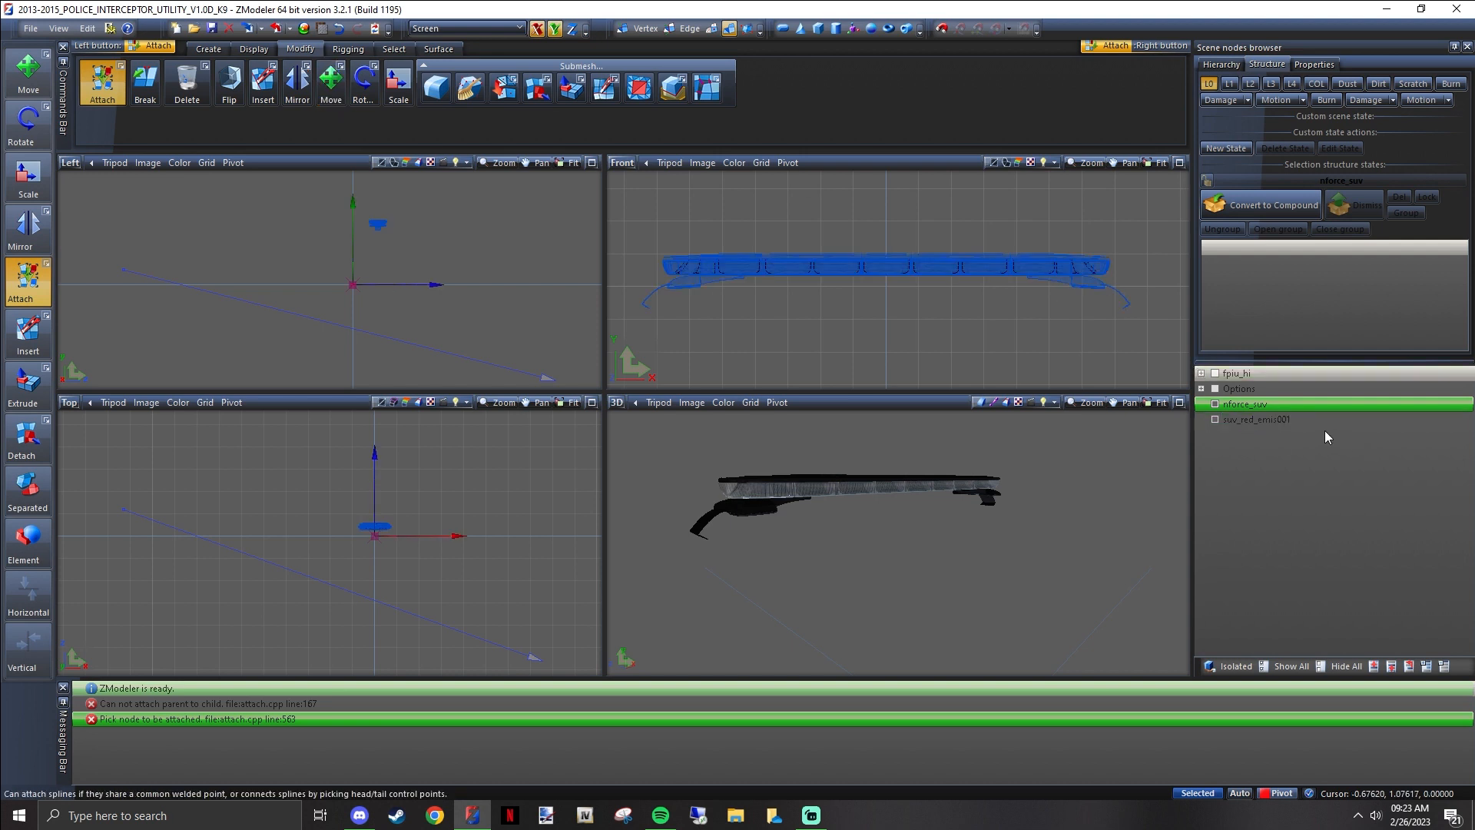
# Move the suv_red_emis001 mesh above nforce_suv in the scene node list
pyautogui.click(1255, 418)
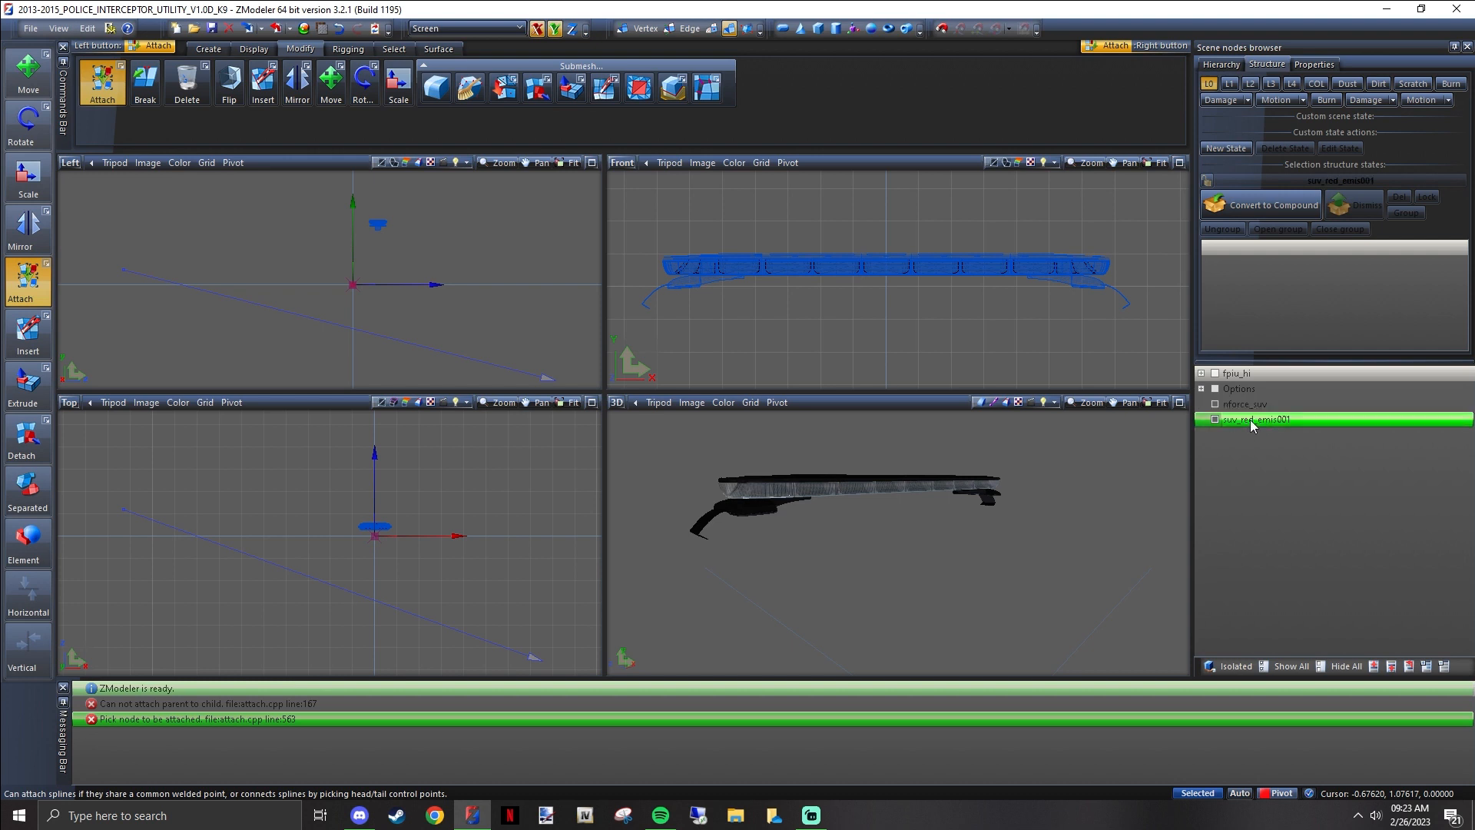
pyautogui.moveTo(1248, 420); pyautogui.dragTo(1253, 404)
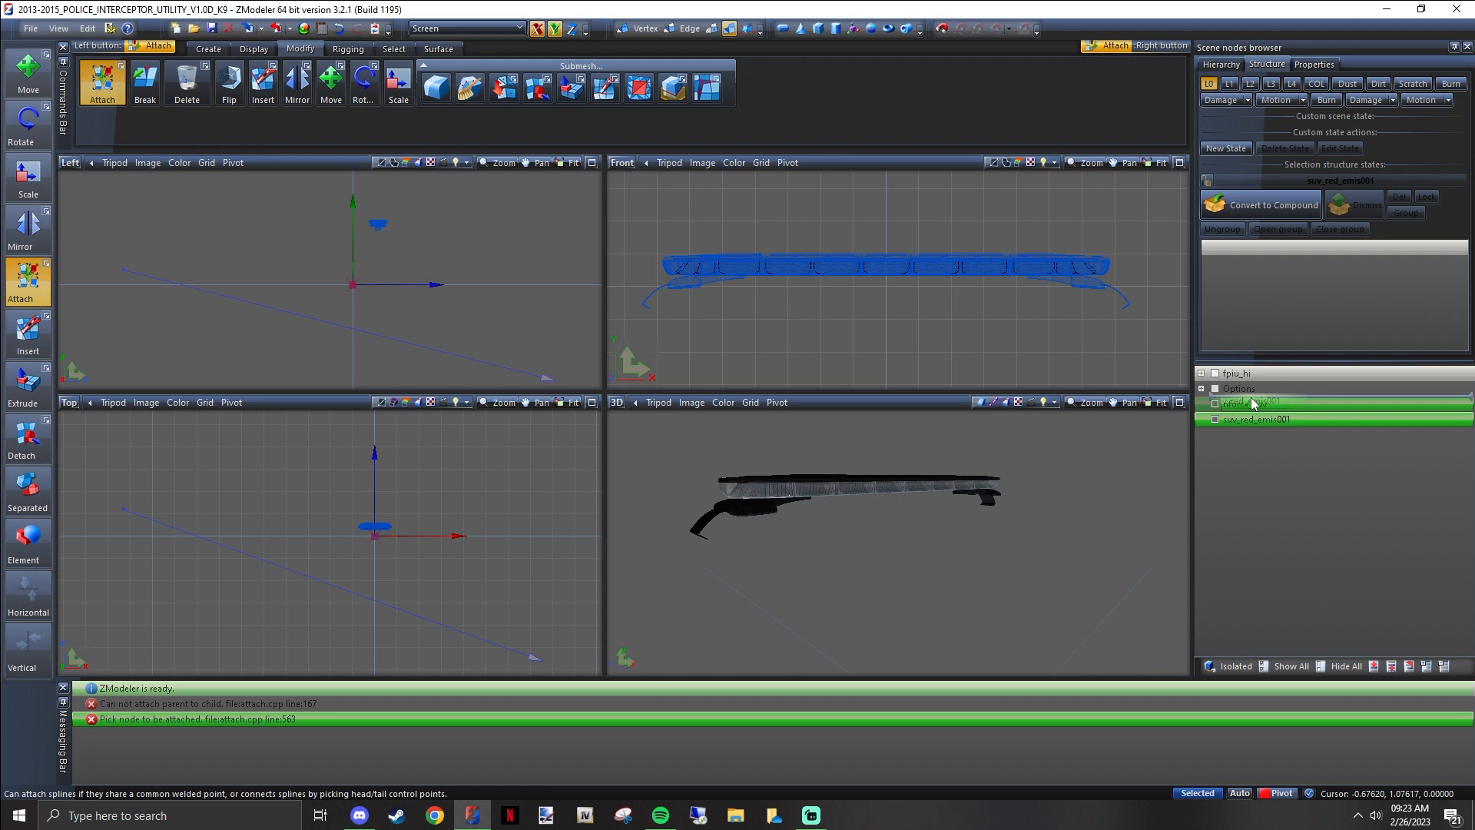
pyautogui.moveTo(1252, 403); pyautogui.dragTo(1252, 407)
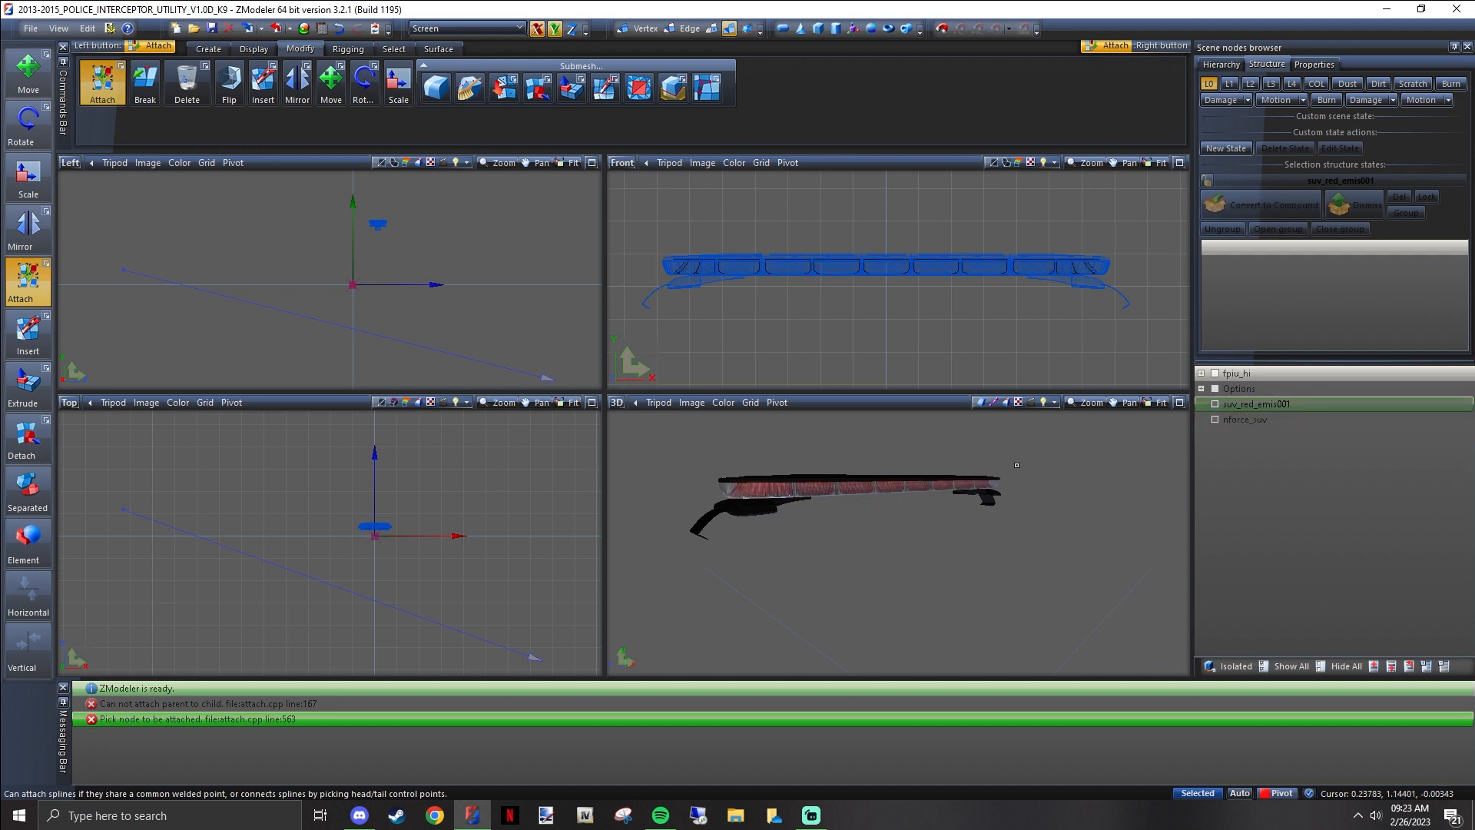
pyautogui.click(1250, 408)
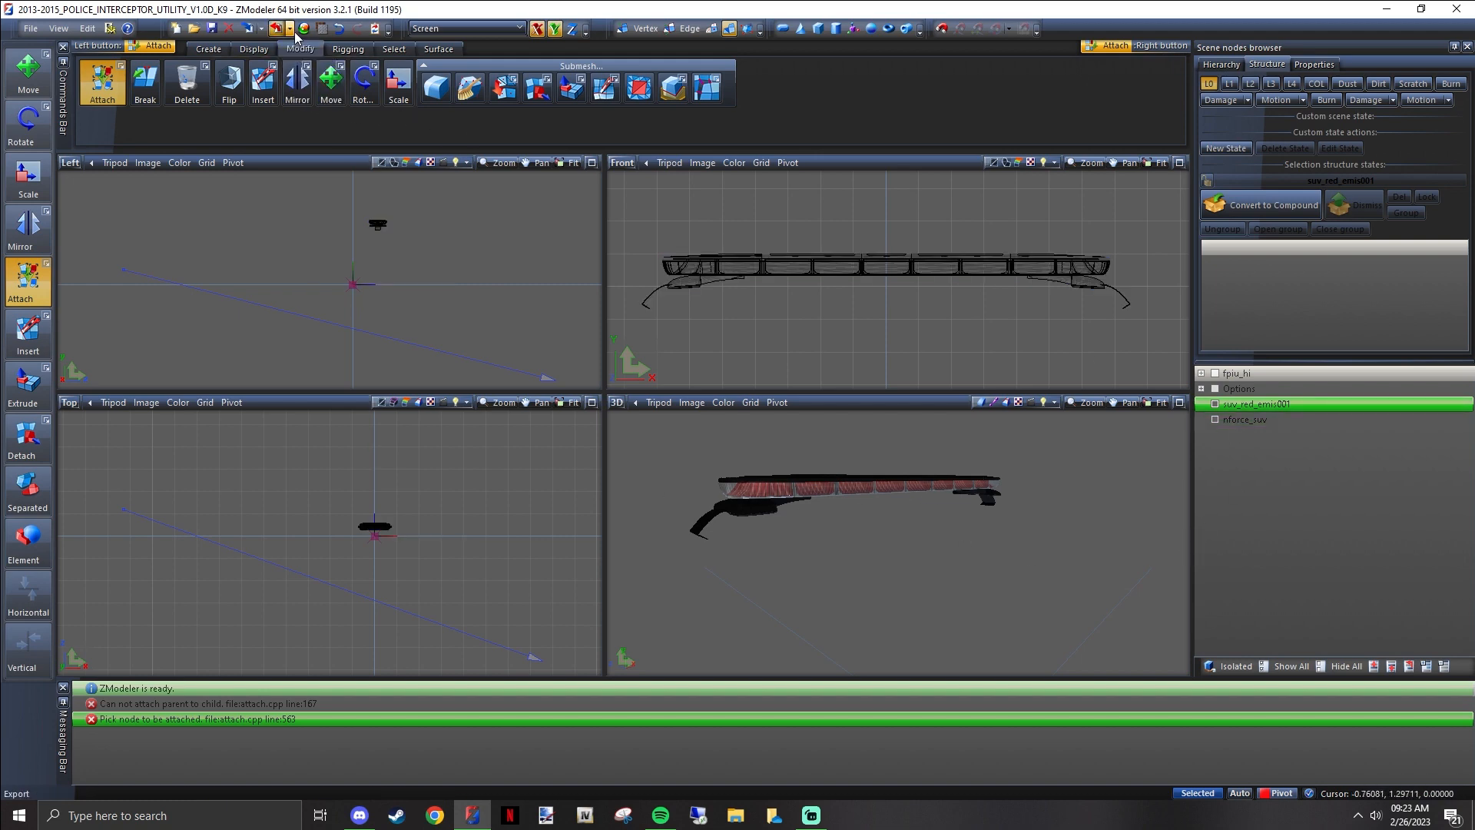
# Reorder the material list so nForce_lighting_emis sits directly after Default Material, and confirm the material browser
pyautogui.click(304, 28)
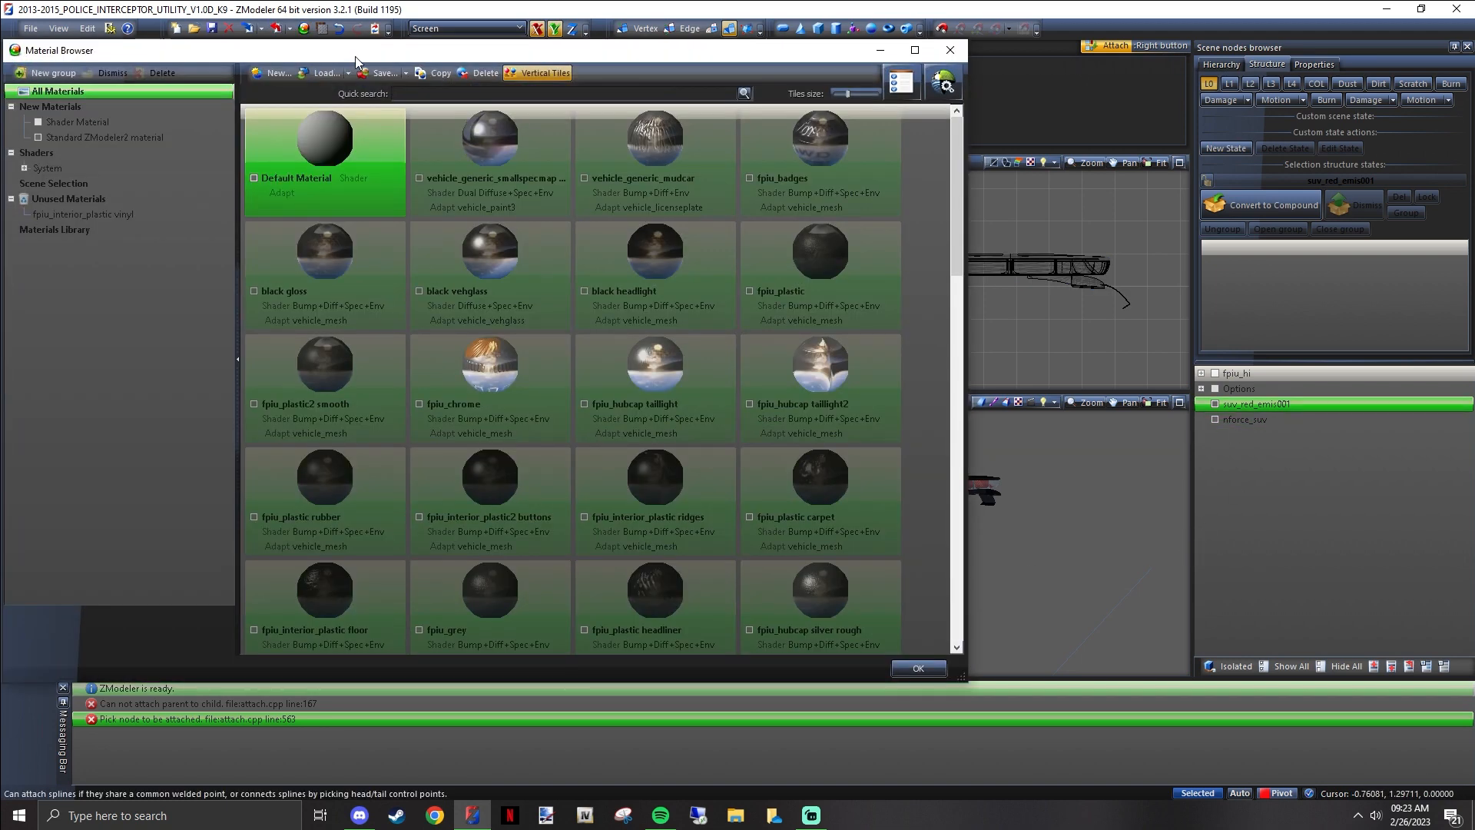
pyautogui.moveTo(356, 61); pyautogui.dragTo(452, 58)
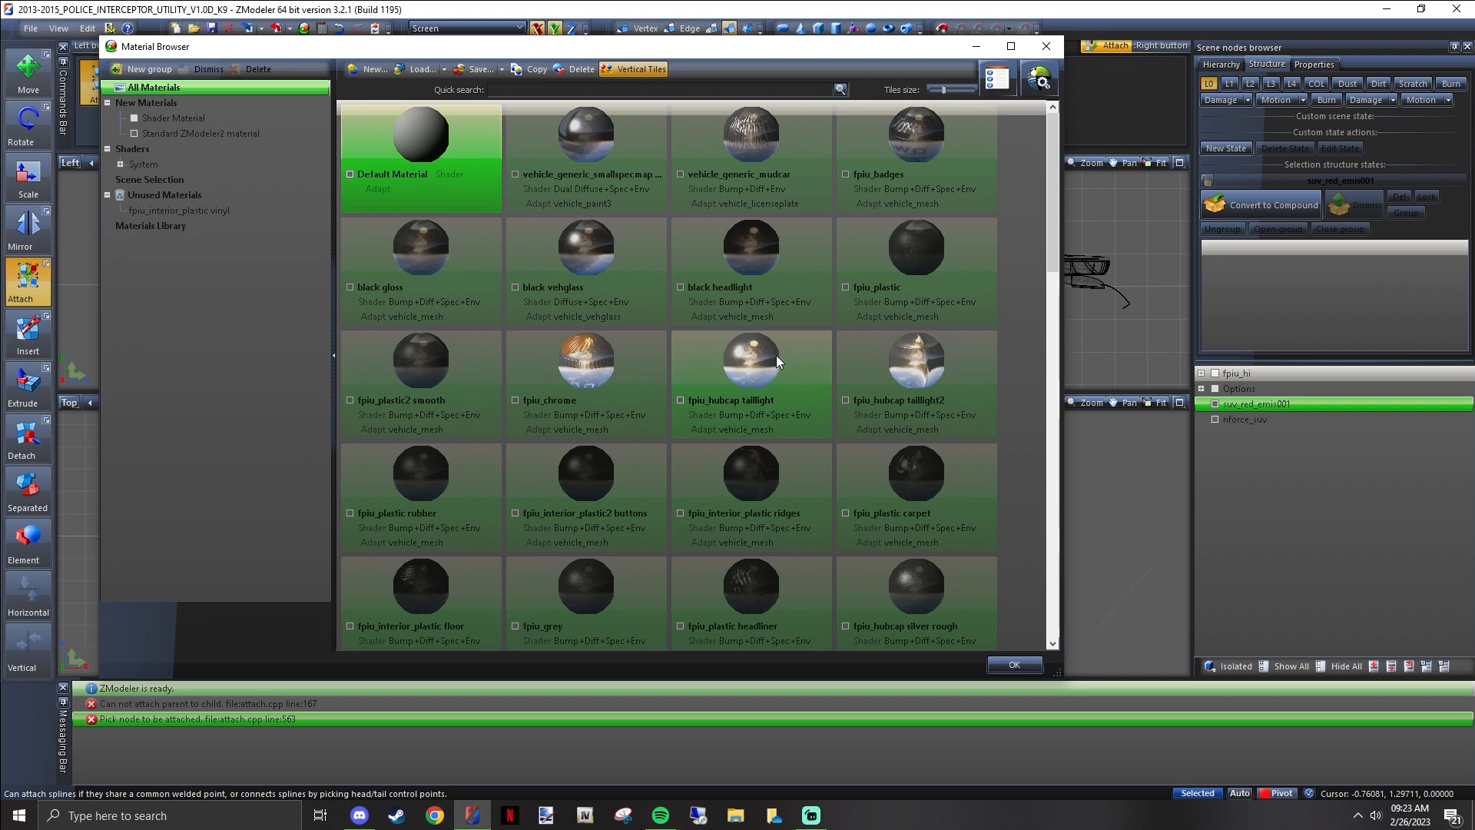
pyautogui.scroll(-10, 776, 355)
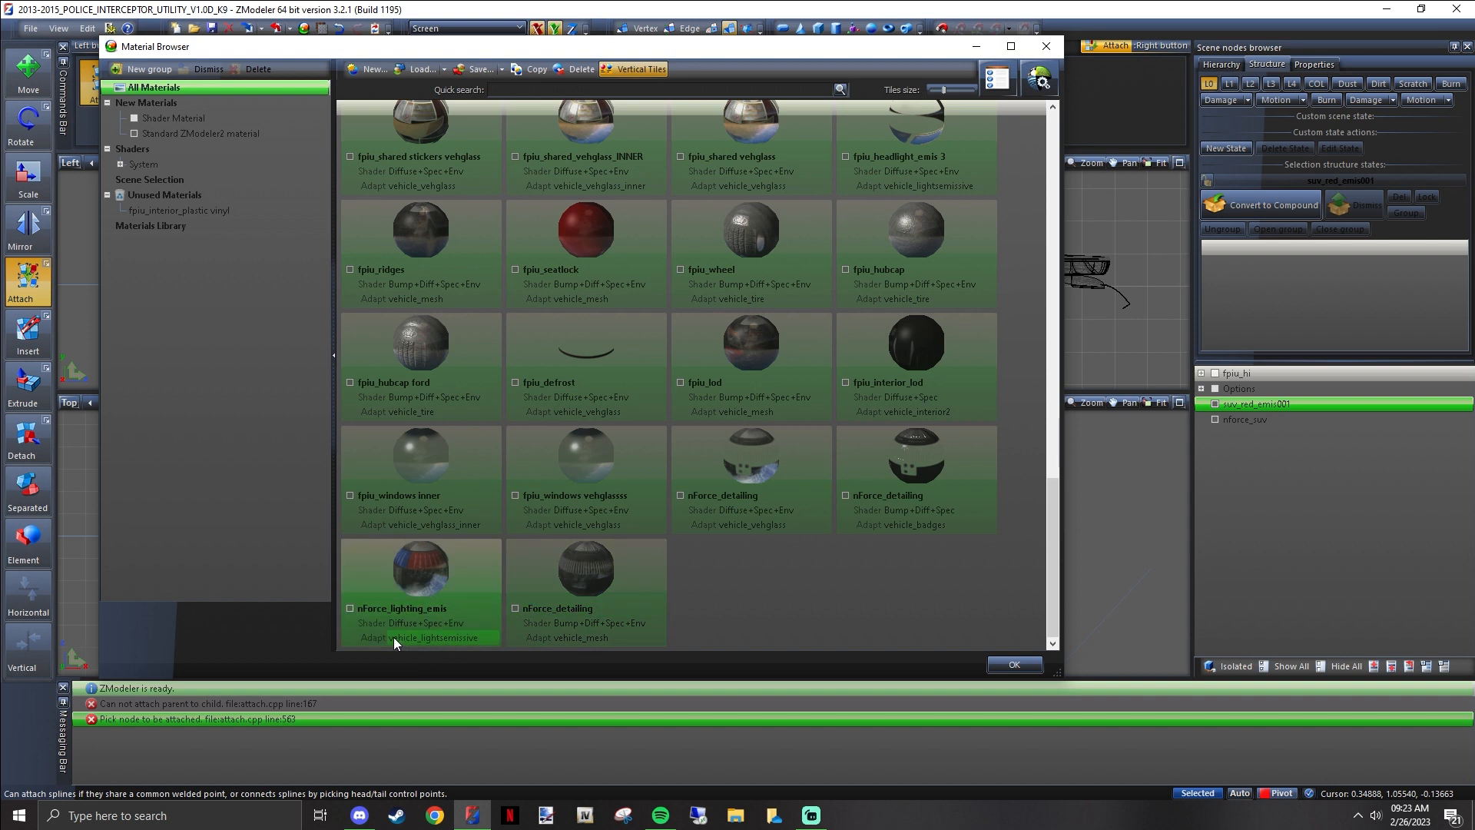
pyautogui.click(454, 587)
pyautogui.moveTo(454, 587)
pyautogui.mouseDown()
pyautogui.moveTo(420, 609)
pyautogui.moveTo(464, 527)
pyautogui.moveTo(620, 472)
pyautogui.moveTo(618, 347)
pyautogui.moveTo(525, 197)
pyautogui.moveTo(505, 136)
pyautogui.mouseUp()
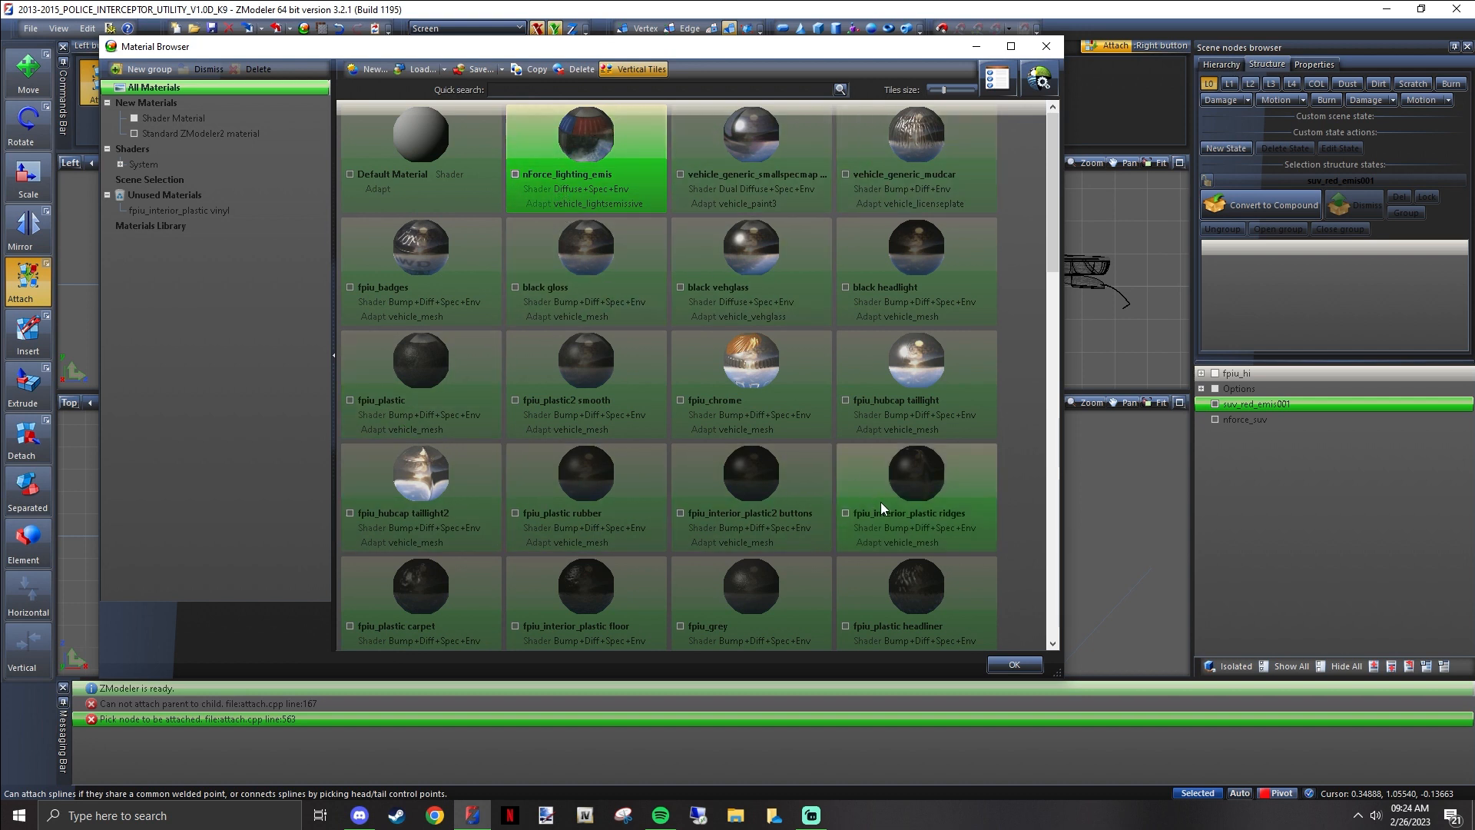
pyautogui.scroll(-5, 881, 501)
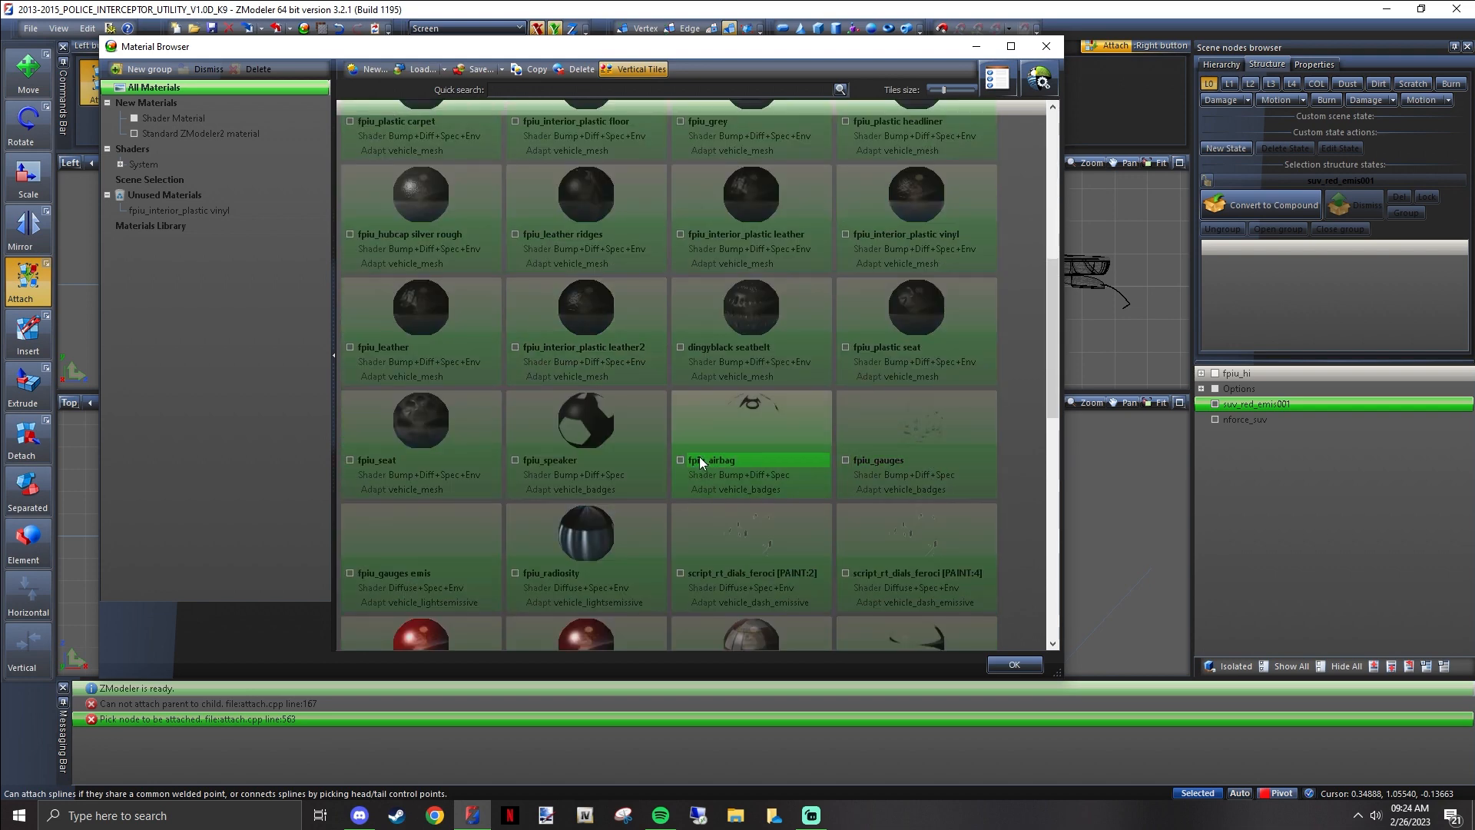
pyautogui.scroll(-6, 637, 444)
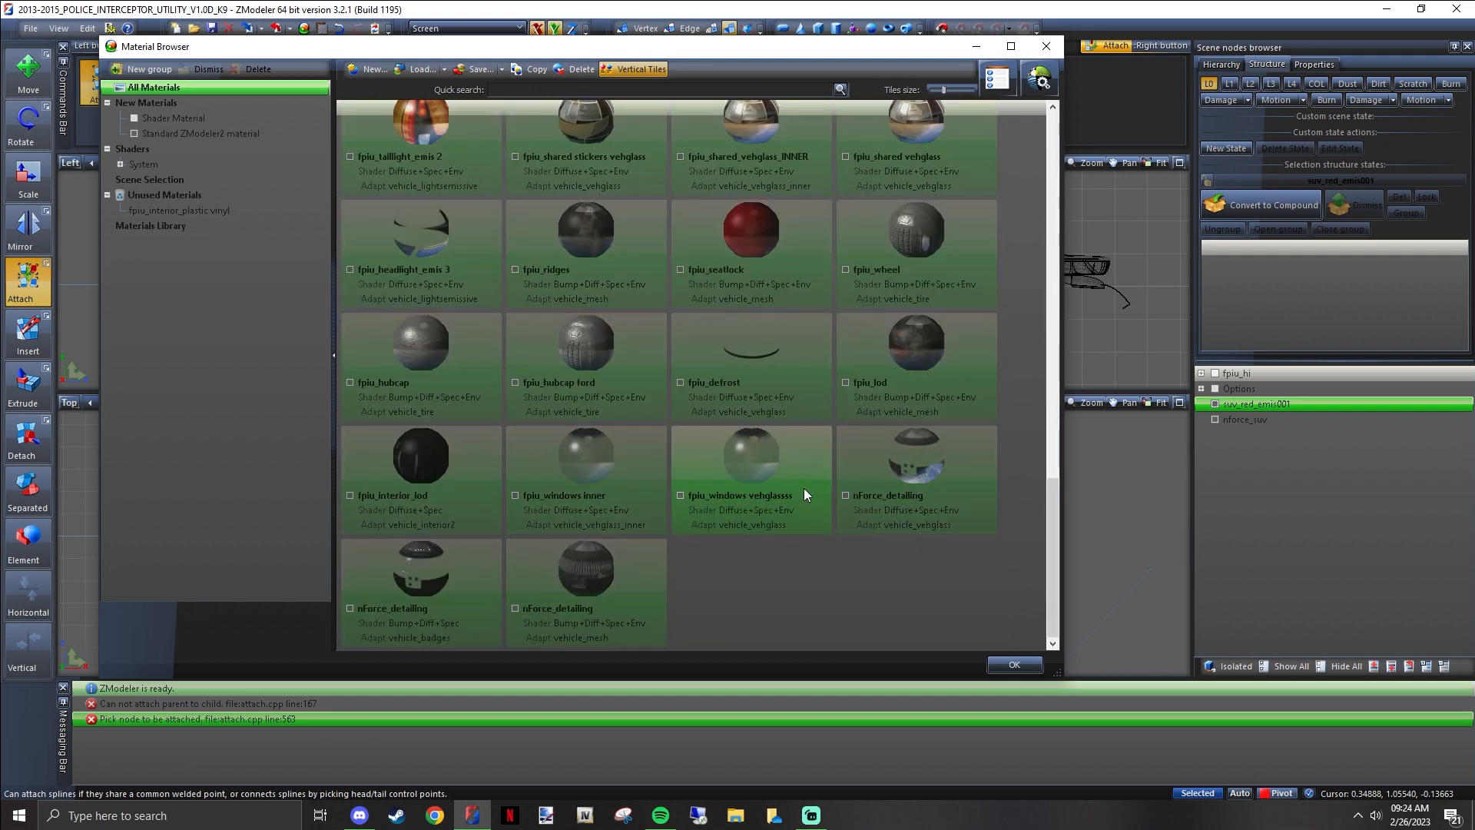
pyautogui.scroll(11, 702, 428)
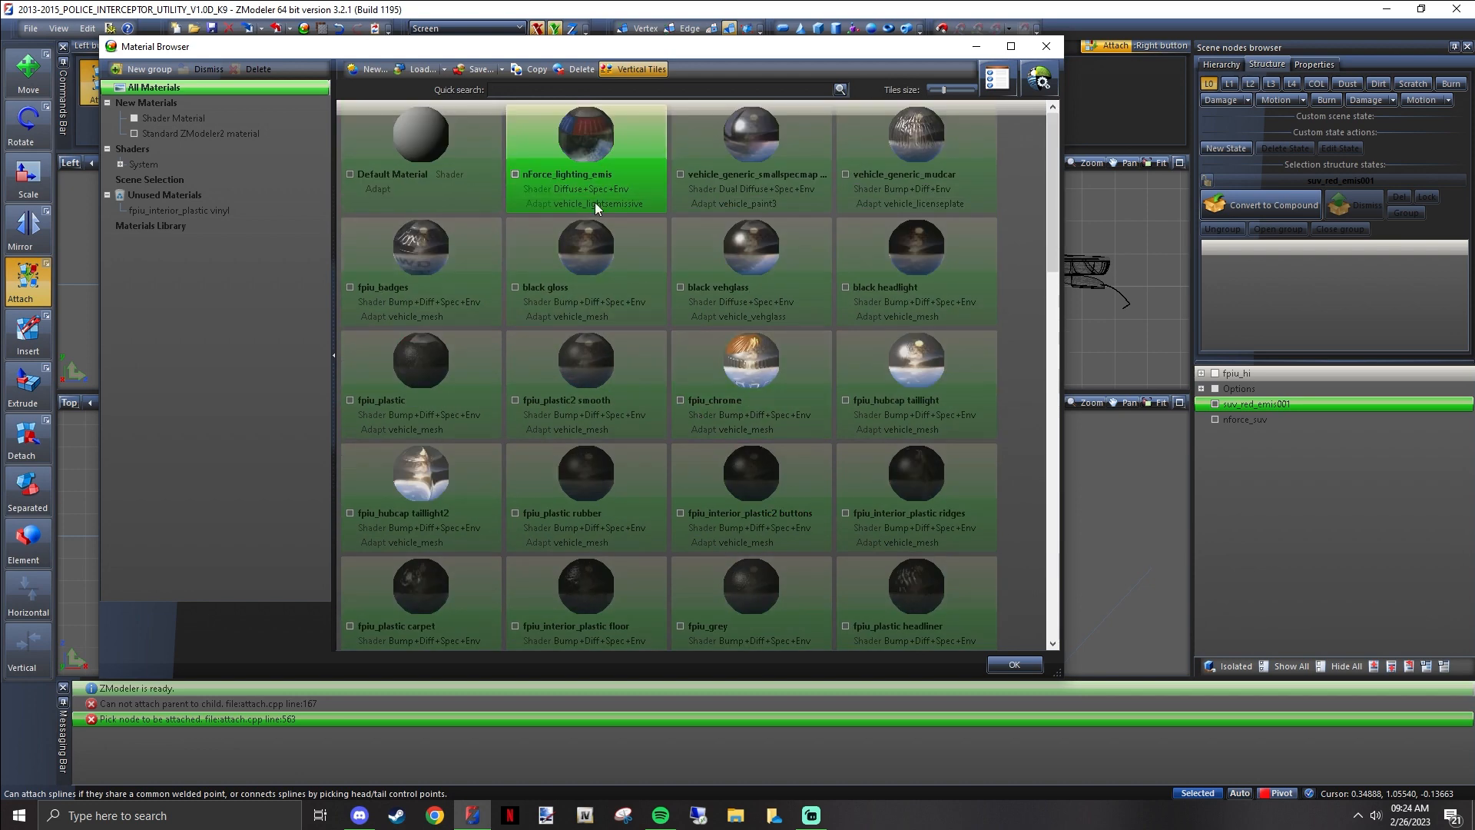
pyautogui.click(610, 175)
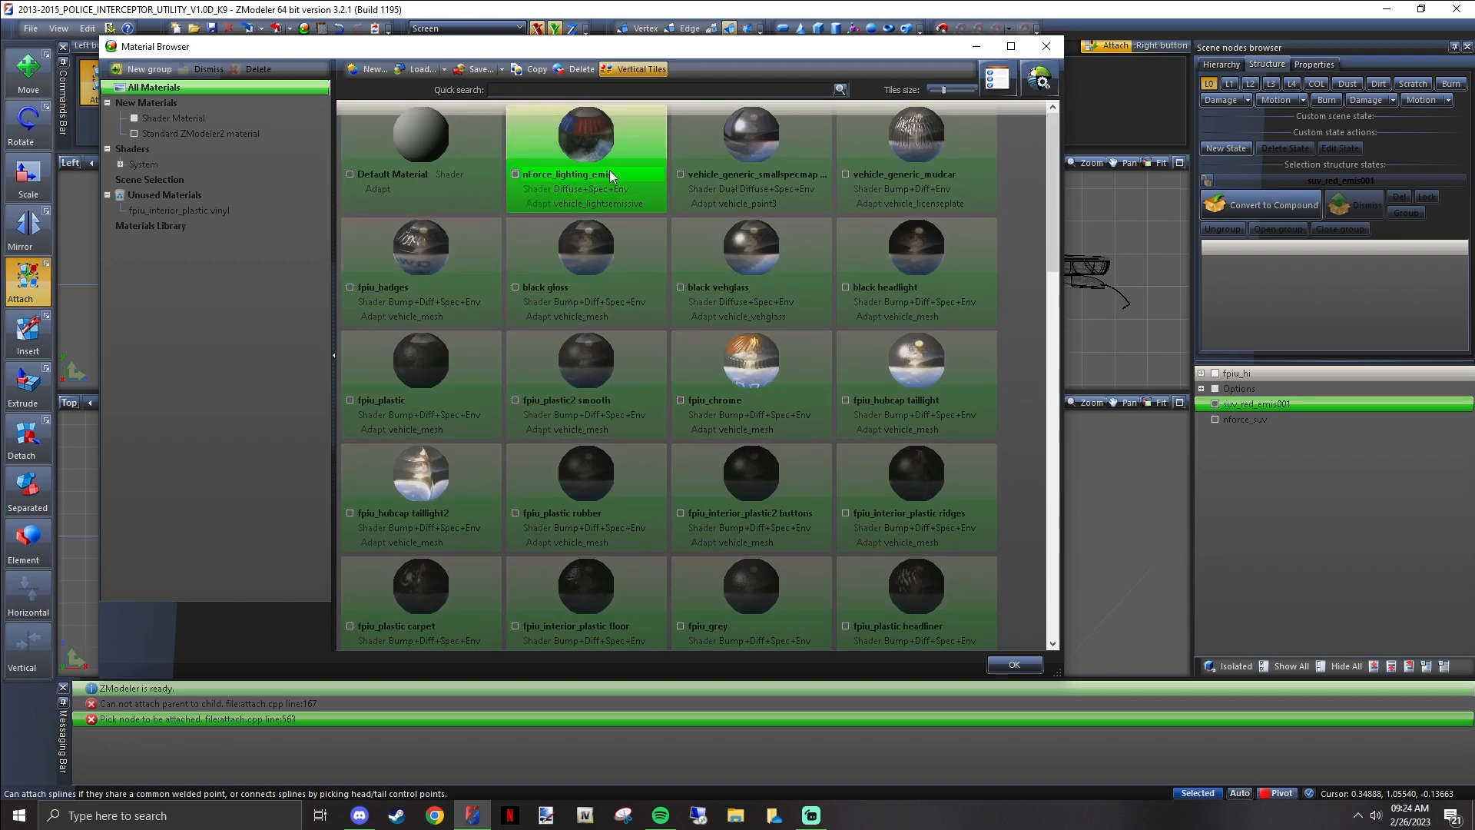
pyautogui.click(1014, 664)
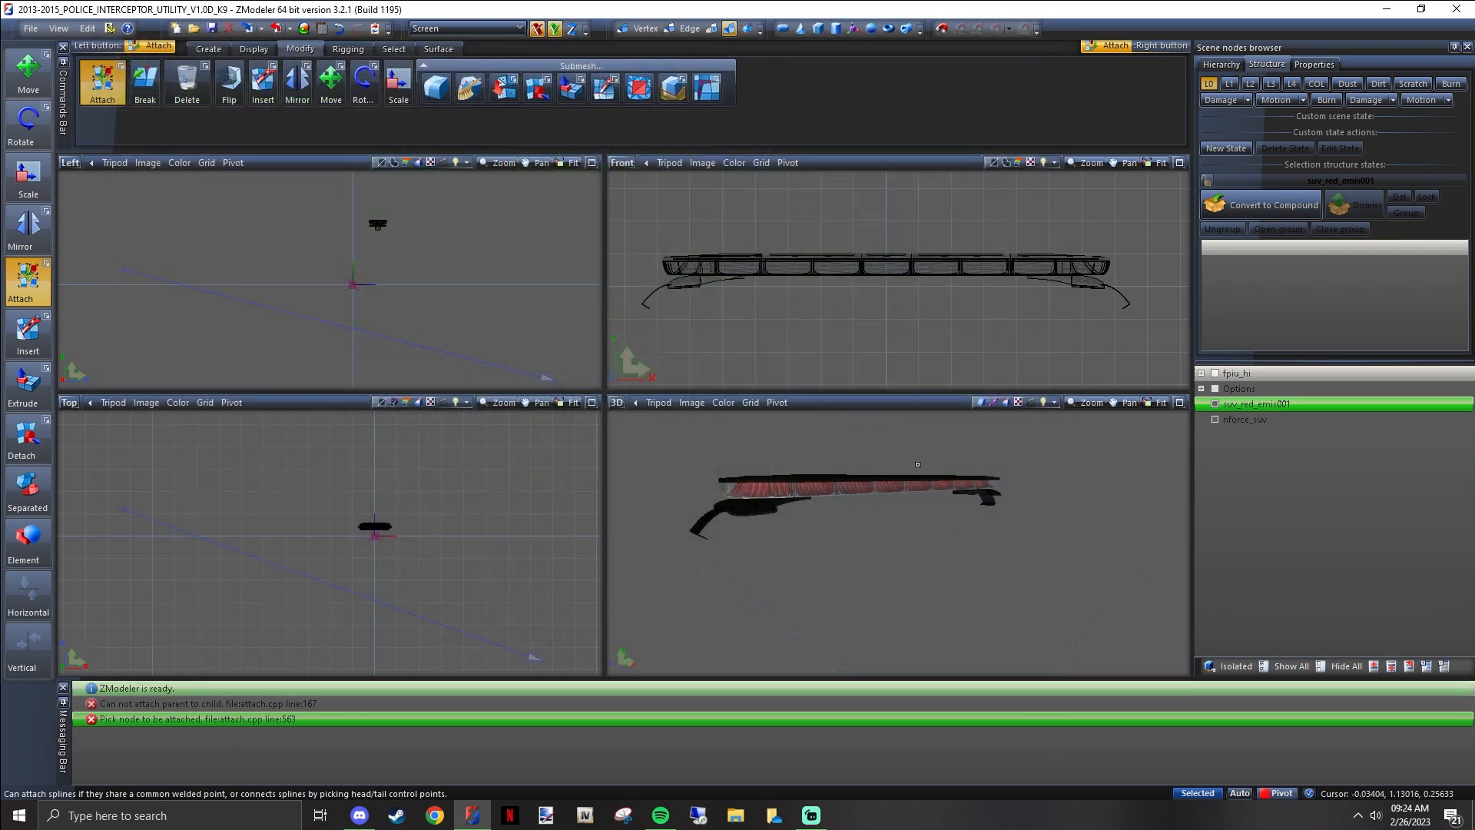
# Inspect the lightbar's red emissive lenses from several angles in the 3D view and select the nforce_suv node
pyautogui.moveTo(879, 466); pyautogui.dragTo(889, 509, button='middle')
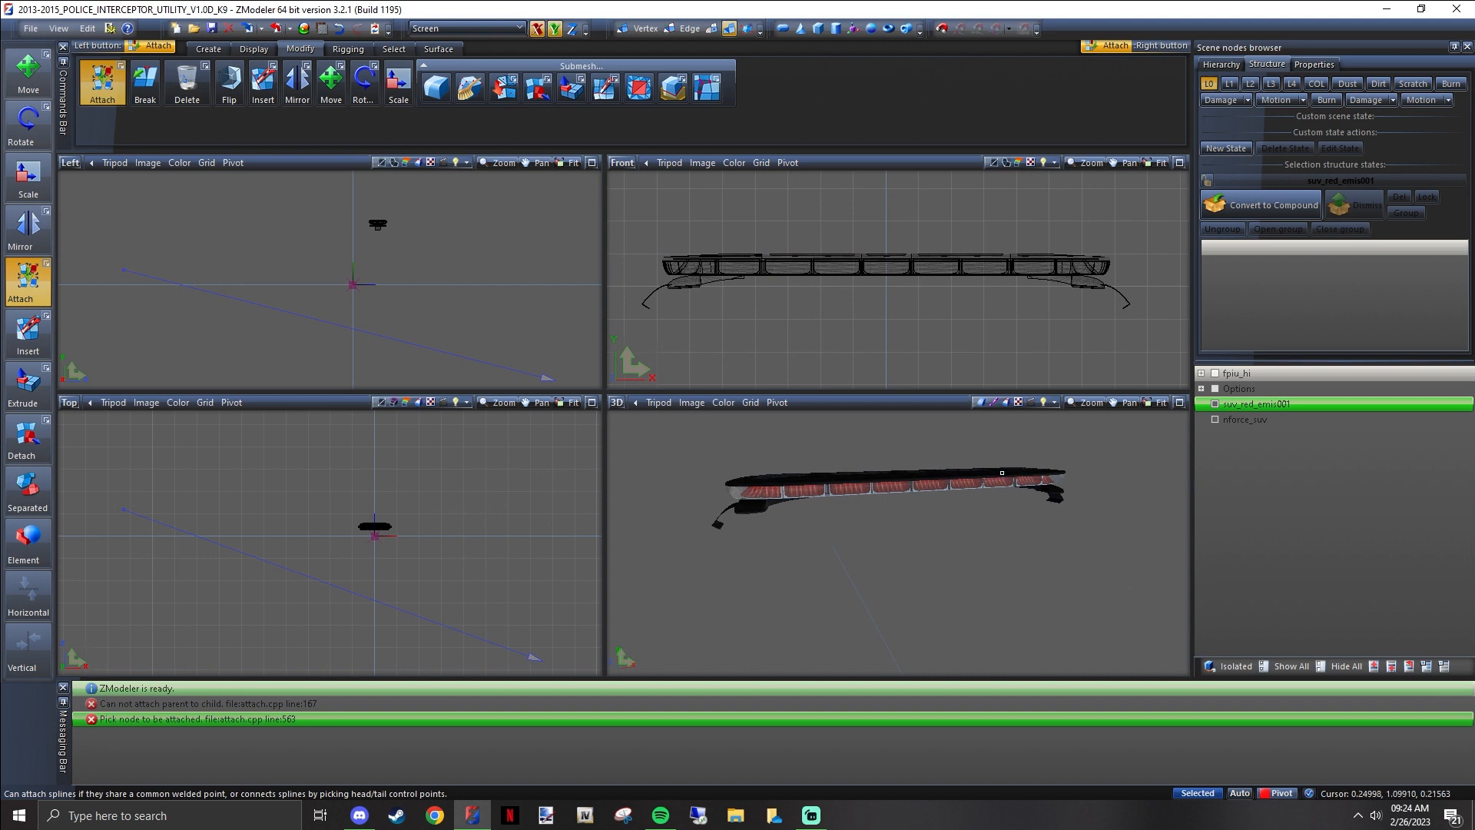
pyautogui.moveTo(741, 497); pyautogui.dragTo(868, 506, button='middle')
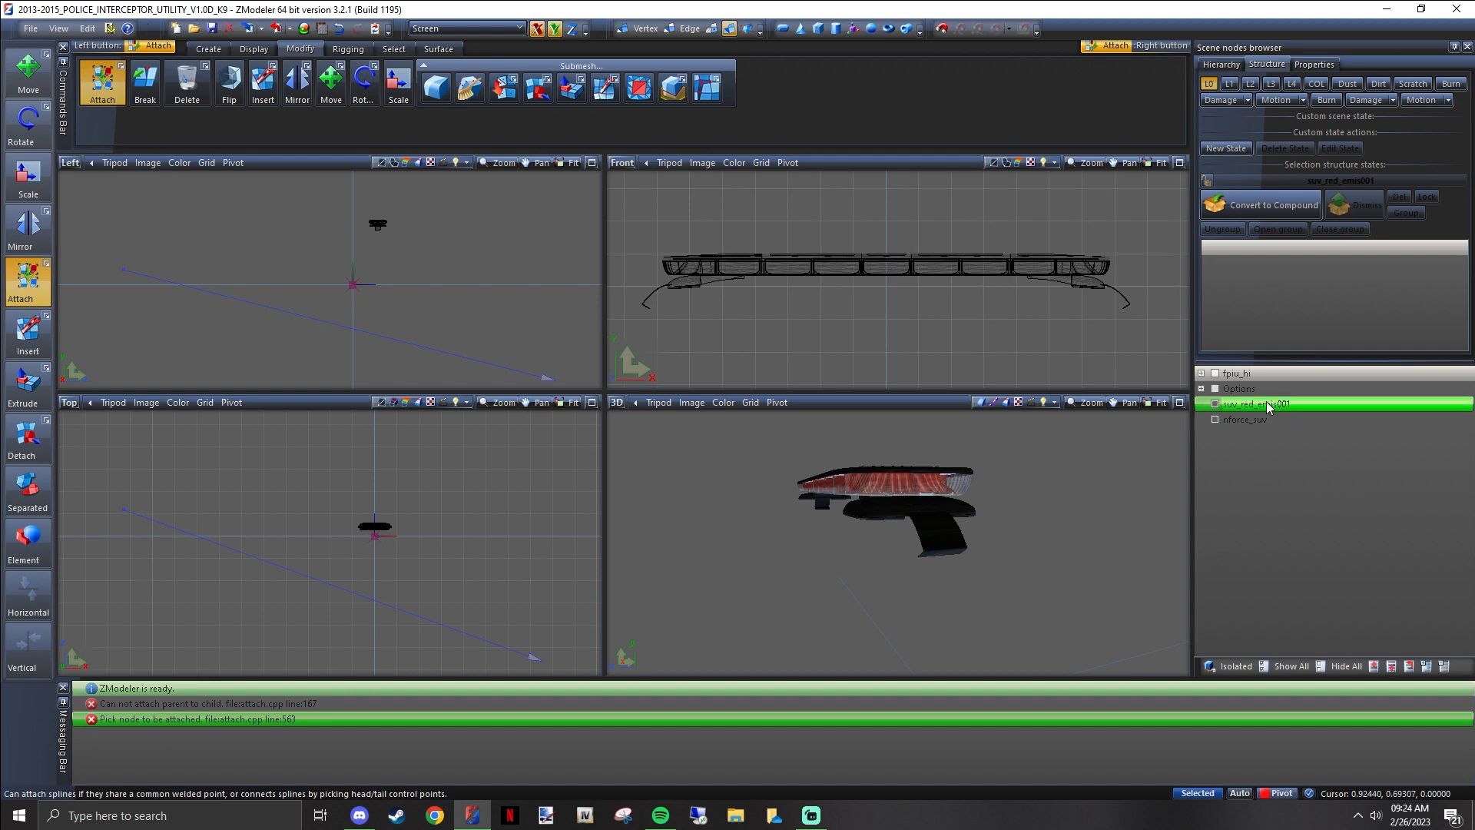
pyautogui.click(1236, 420)
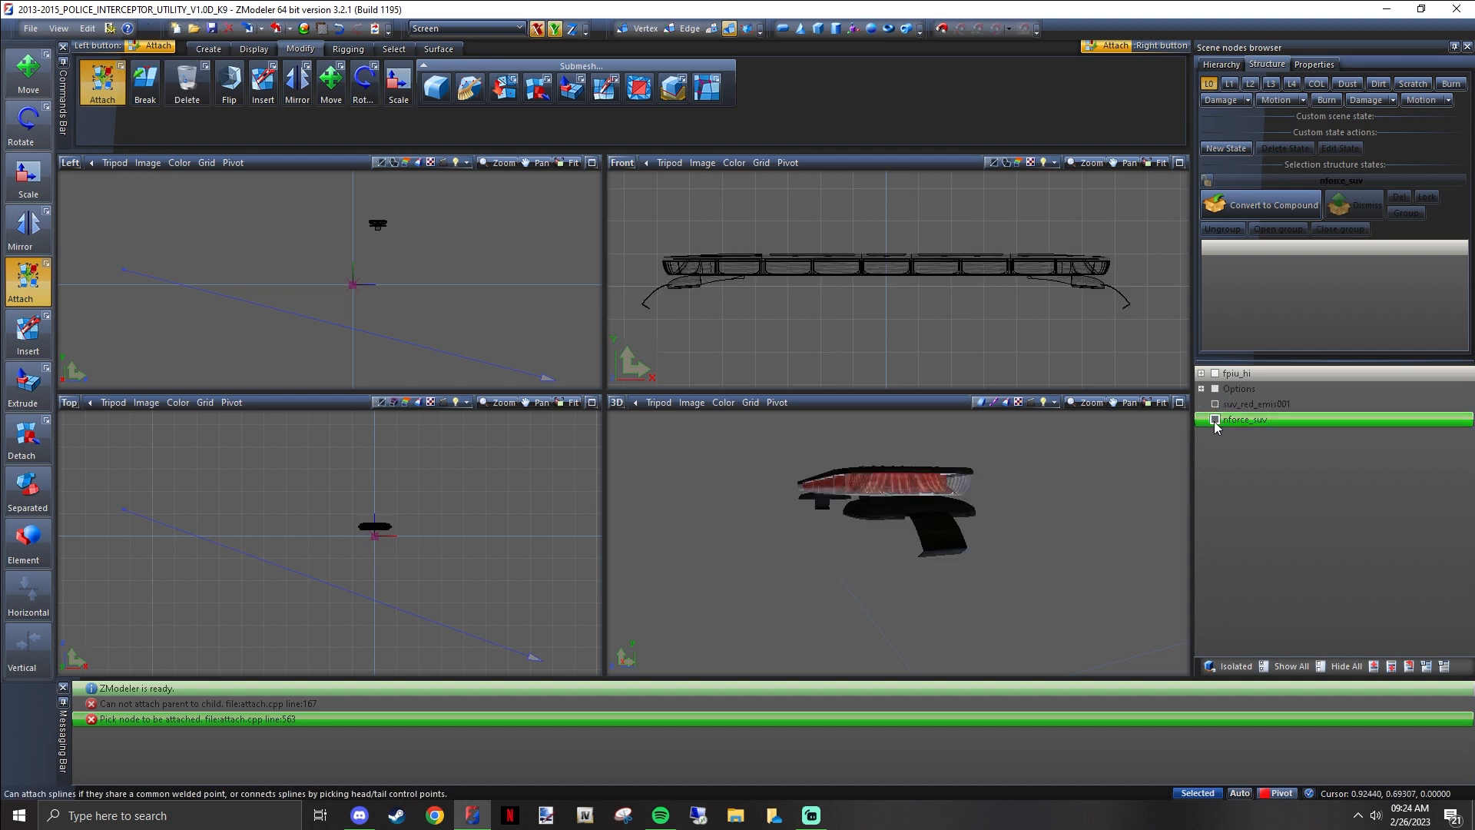
# Reopen the material browser beside the 3D view, show all nodes and inspect the vehicle's front end
pyautogui.click(303, 29)
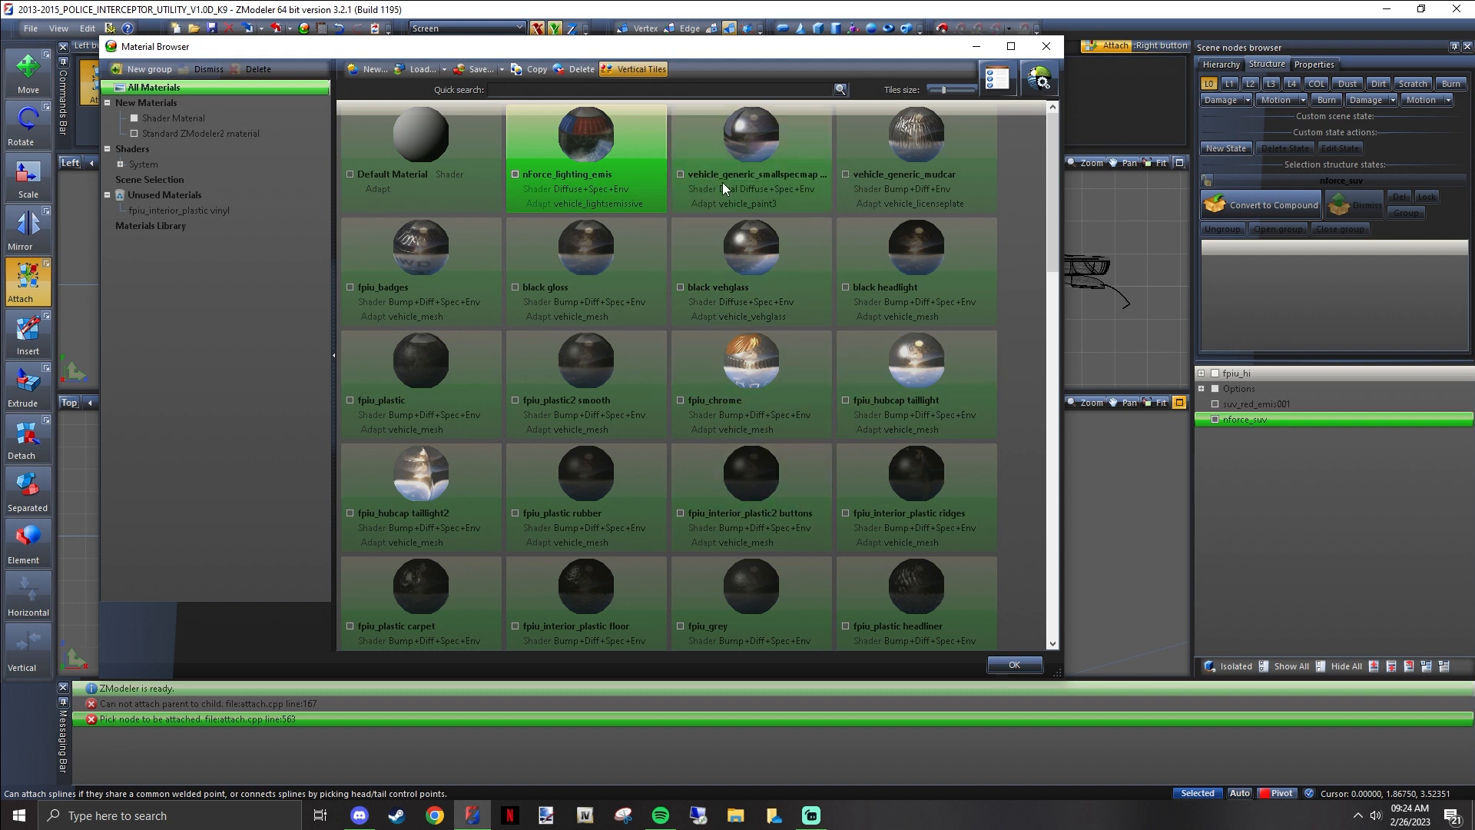
pyautogui.moveTo(749, 47); pyautogui.dragTo(300, 94)
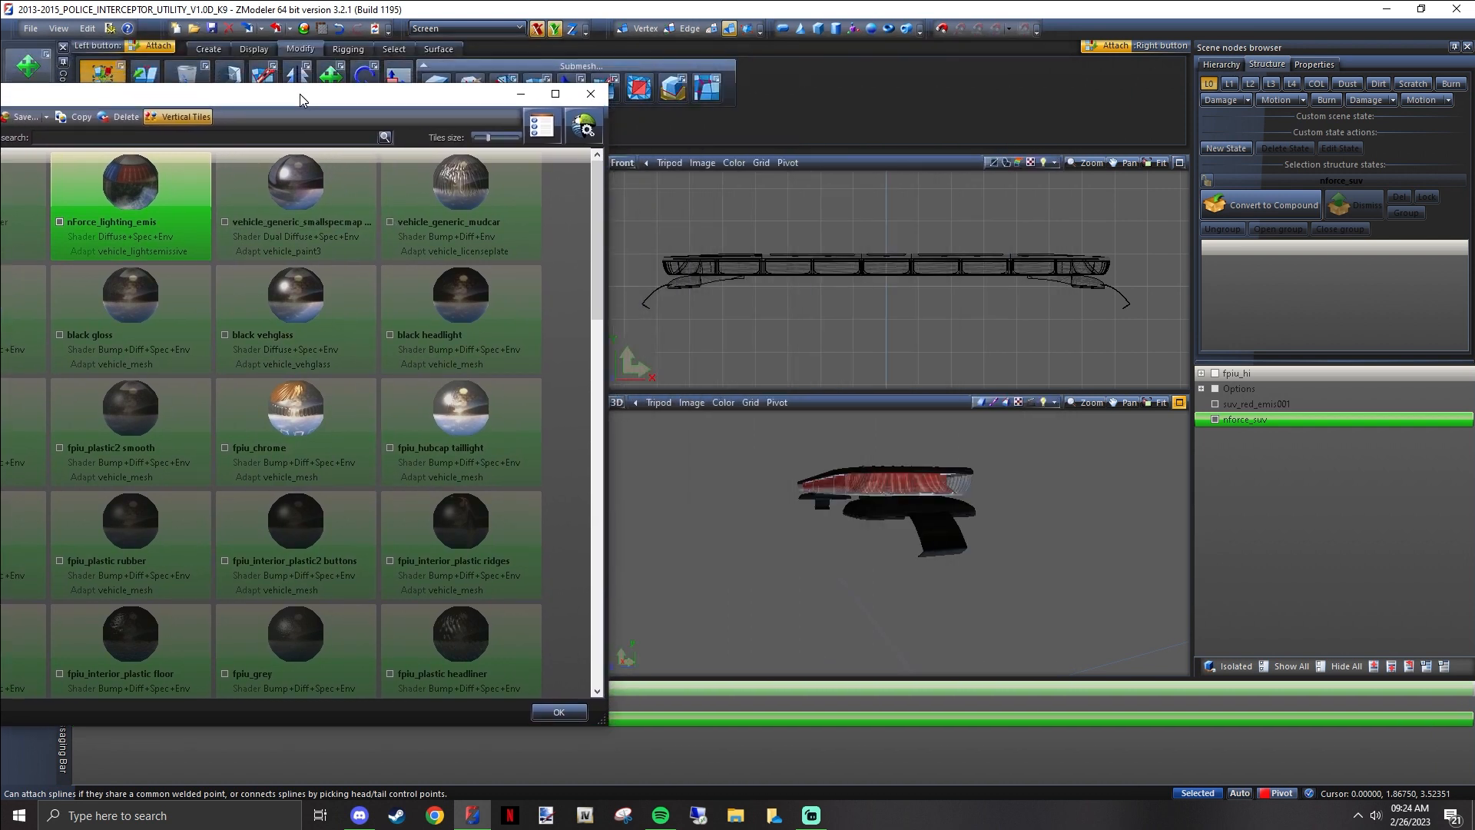
pyautogui.click(1291, 666)
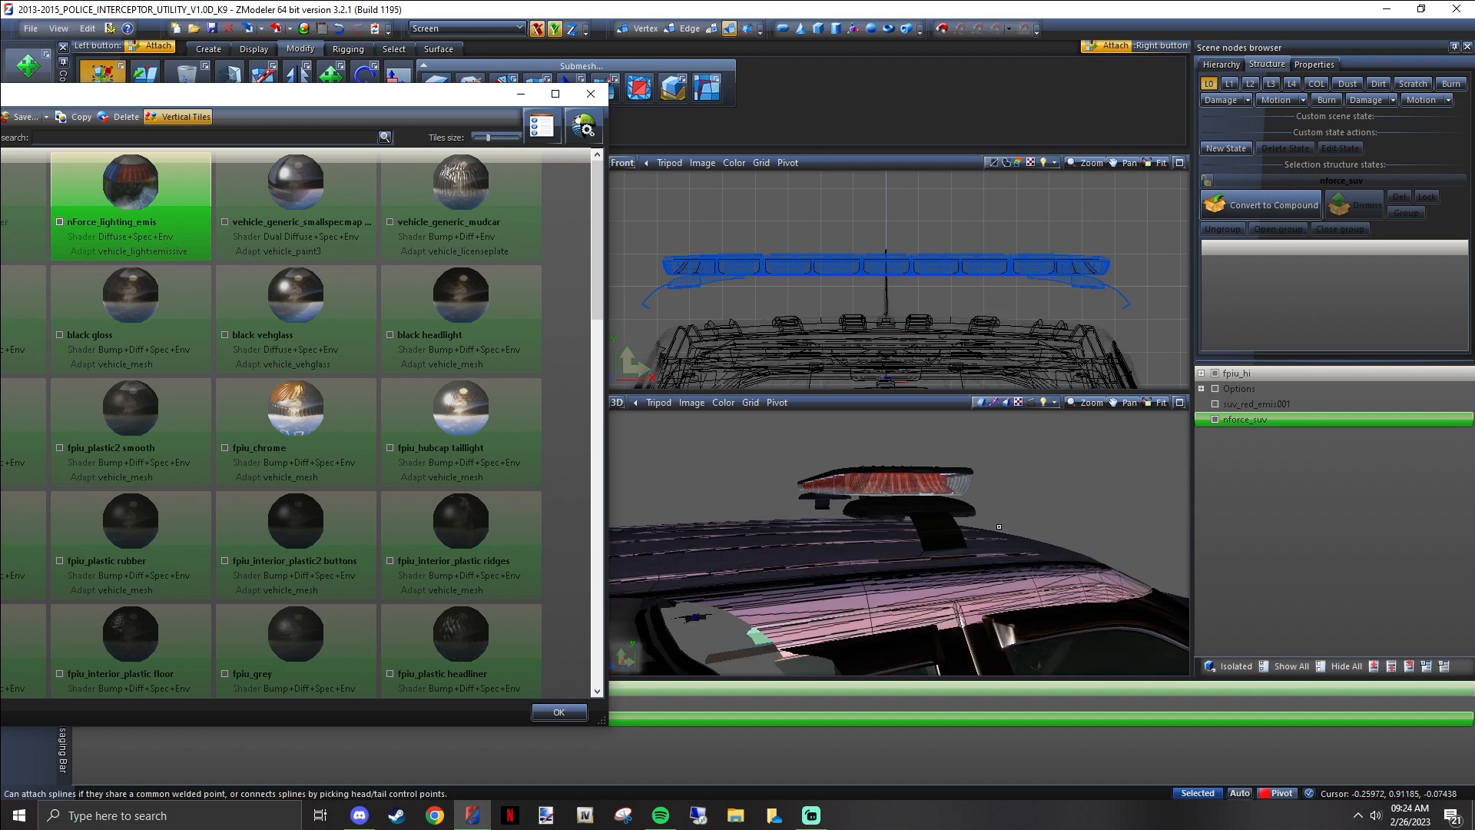
pyautogui.moveTo(931, 489); pyautogui.dragTo(696, 453, button='middle')
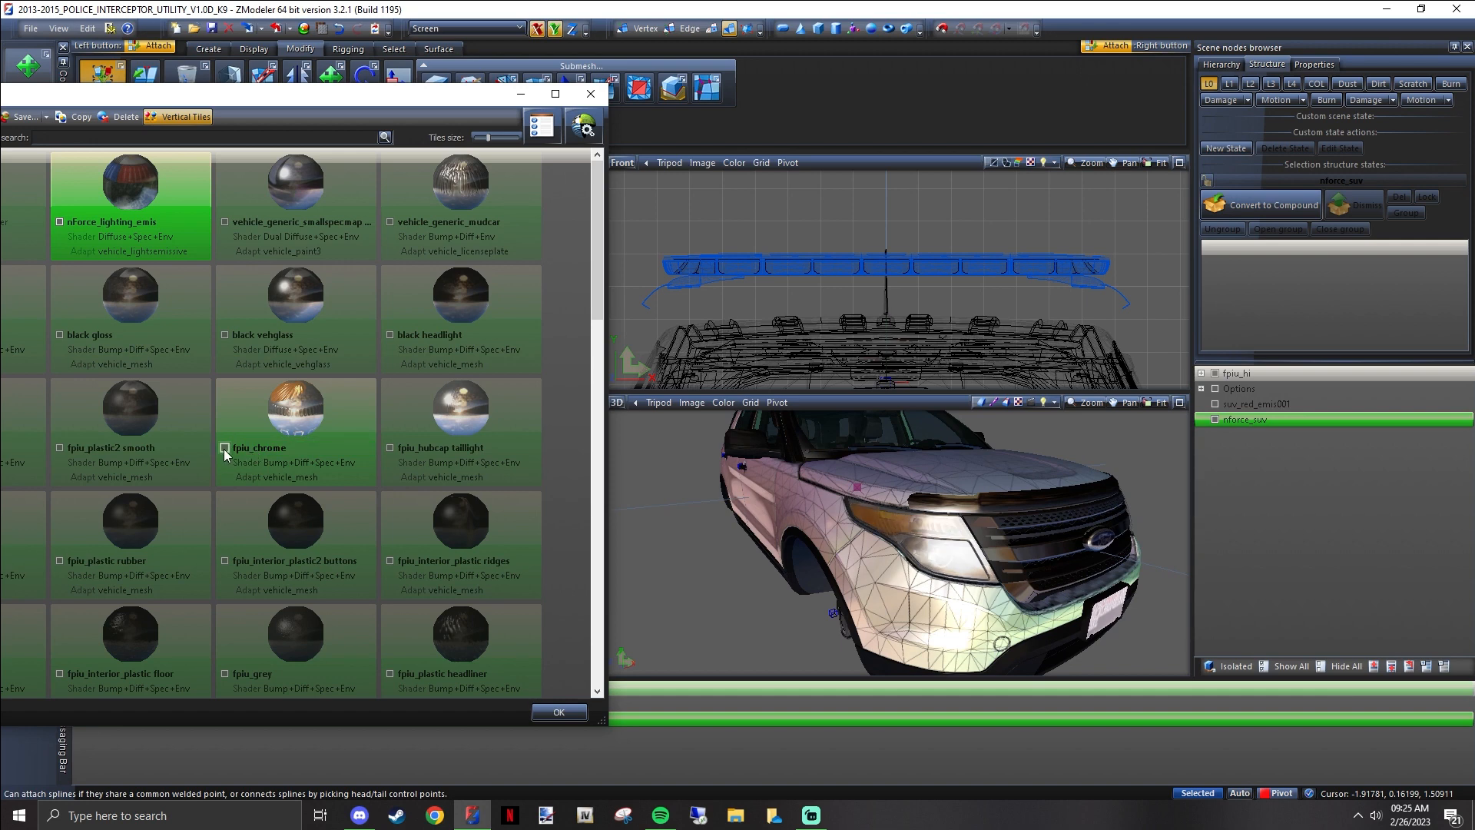
pyautogui.scroll(3, 875, 506)
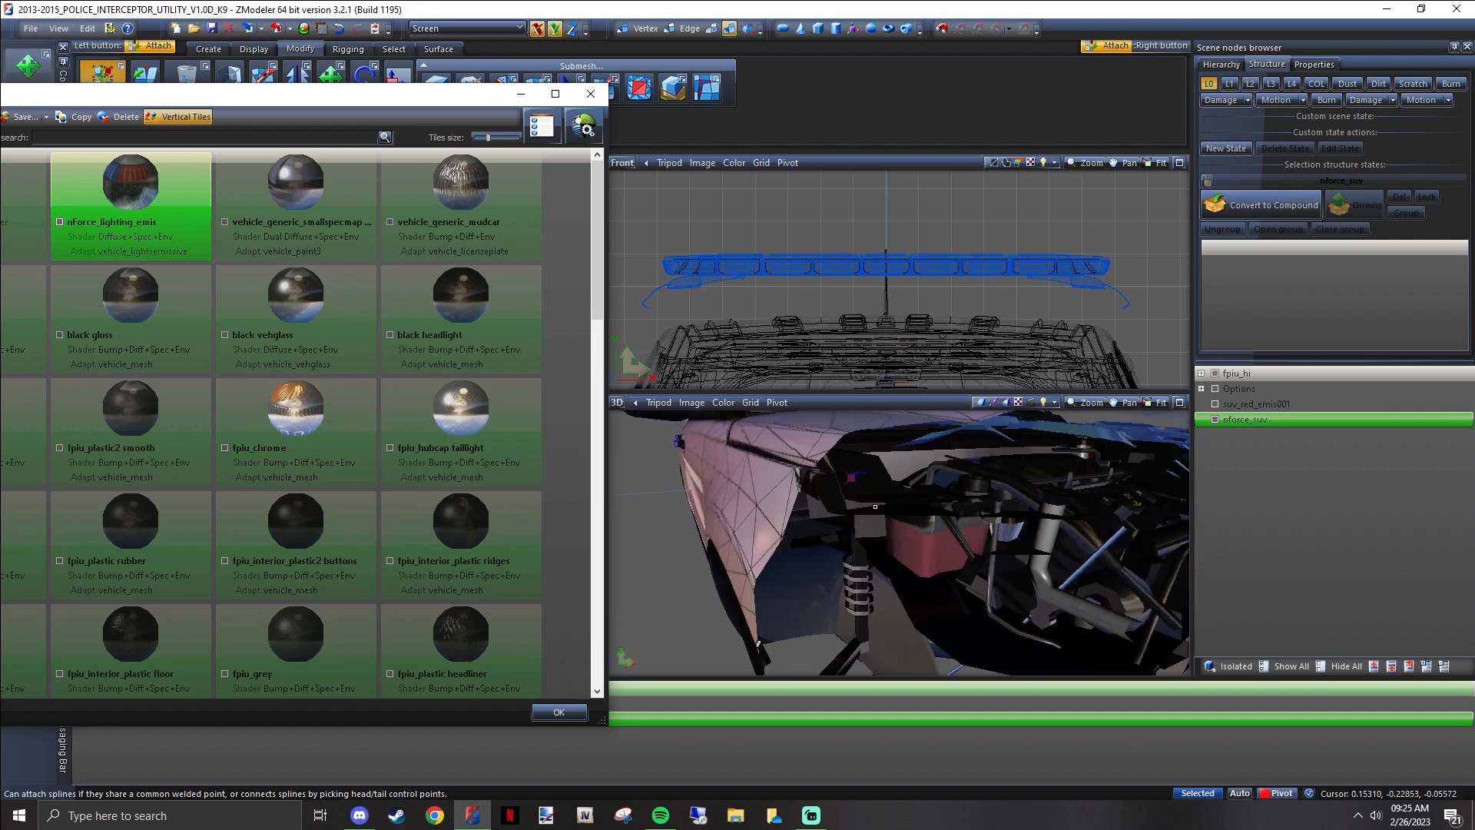
pyautogui.scroll(-3, 875, 507)
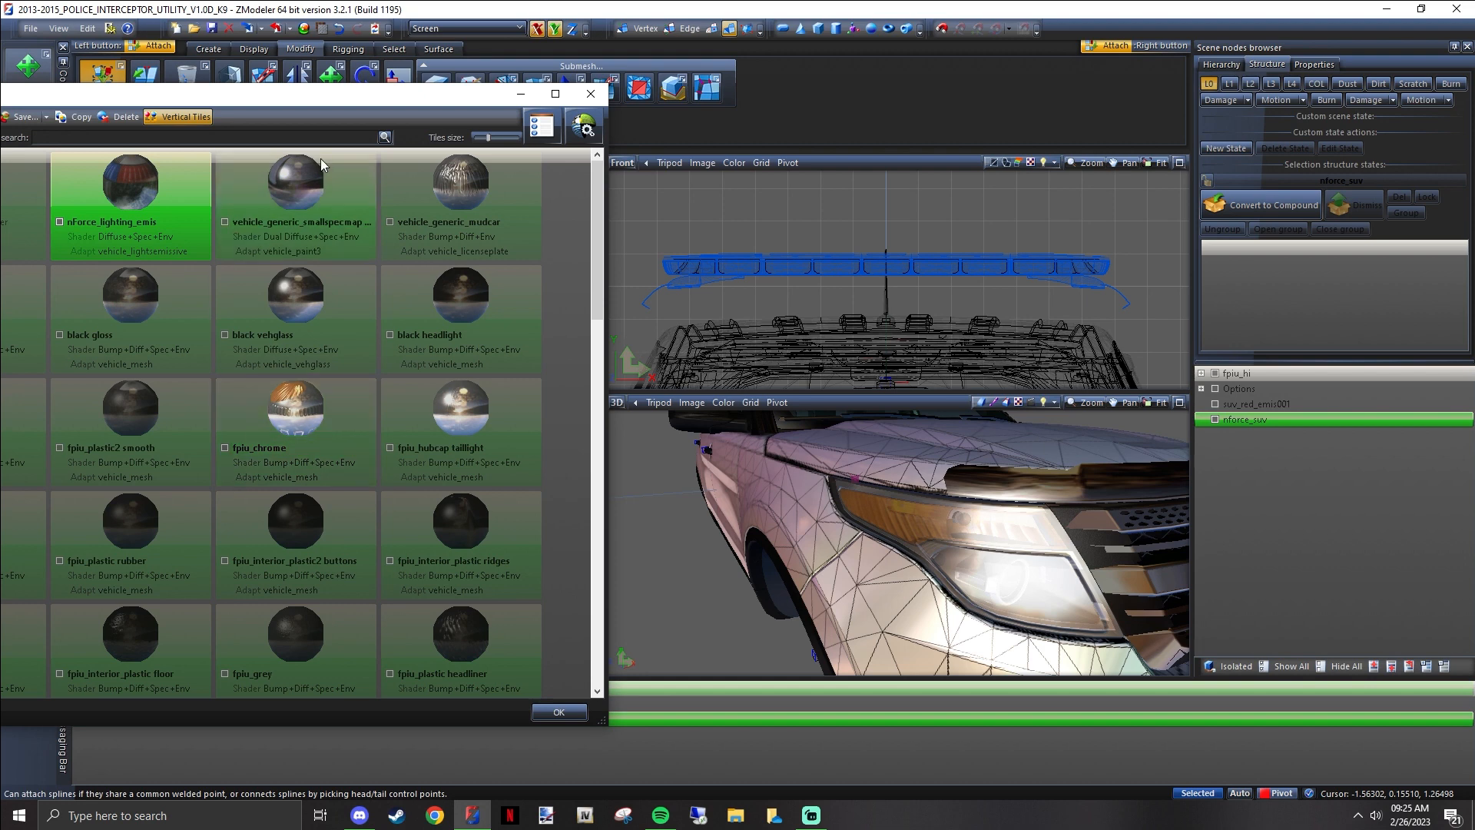
# Select the vehicle_generic_smallspecmap [PAINT:1] material and toggle its visibility to see which body parts of the vehicle use it
pyautogui.moveTo(352, 99); pyautogui.dragTo(513, 68)
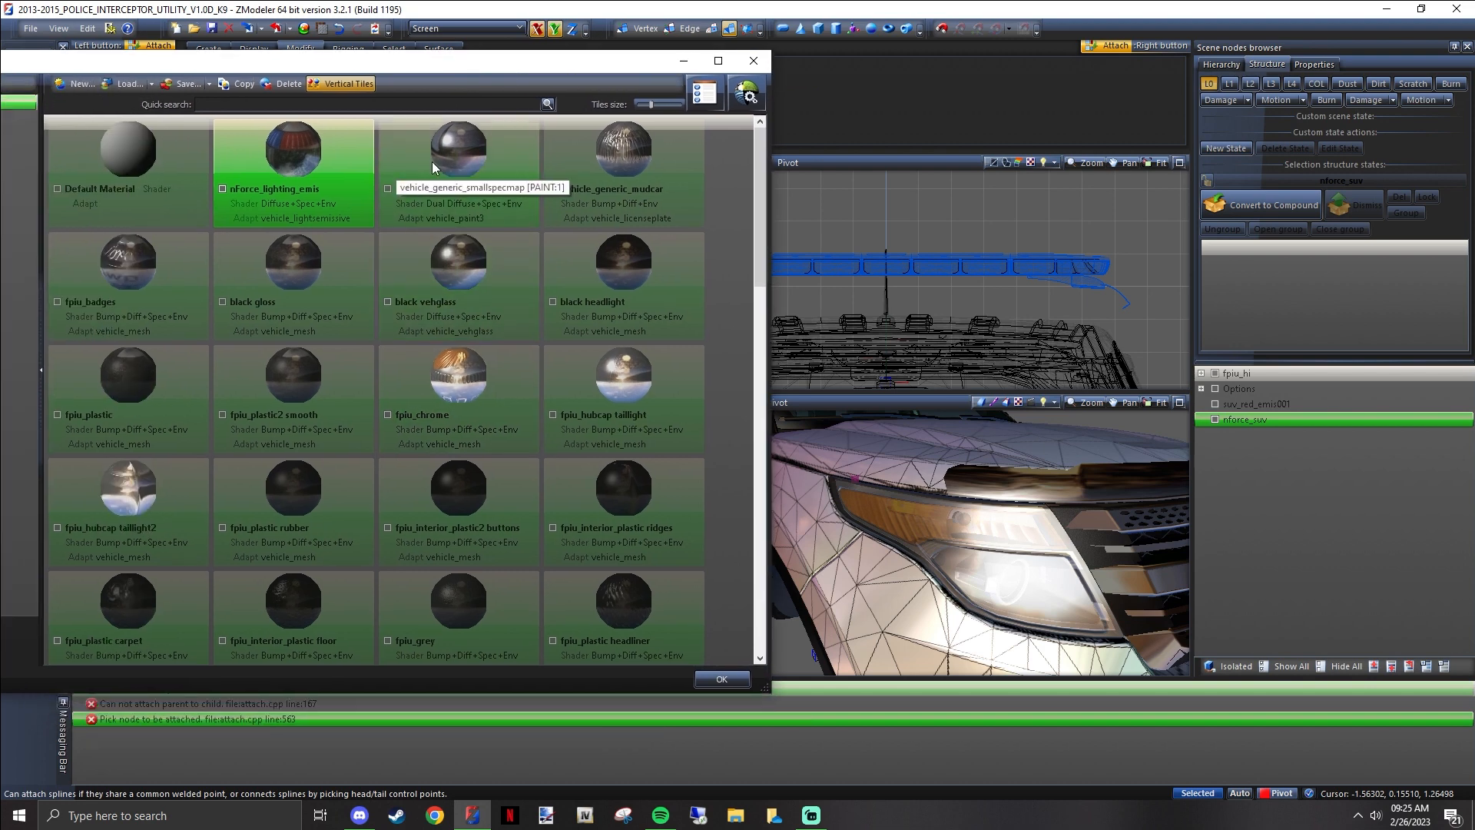
pyautogui.click(464, 156)
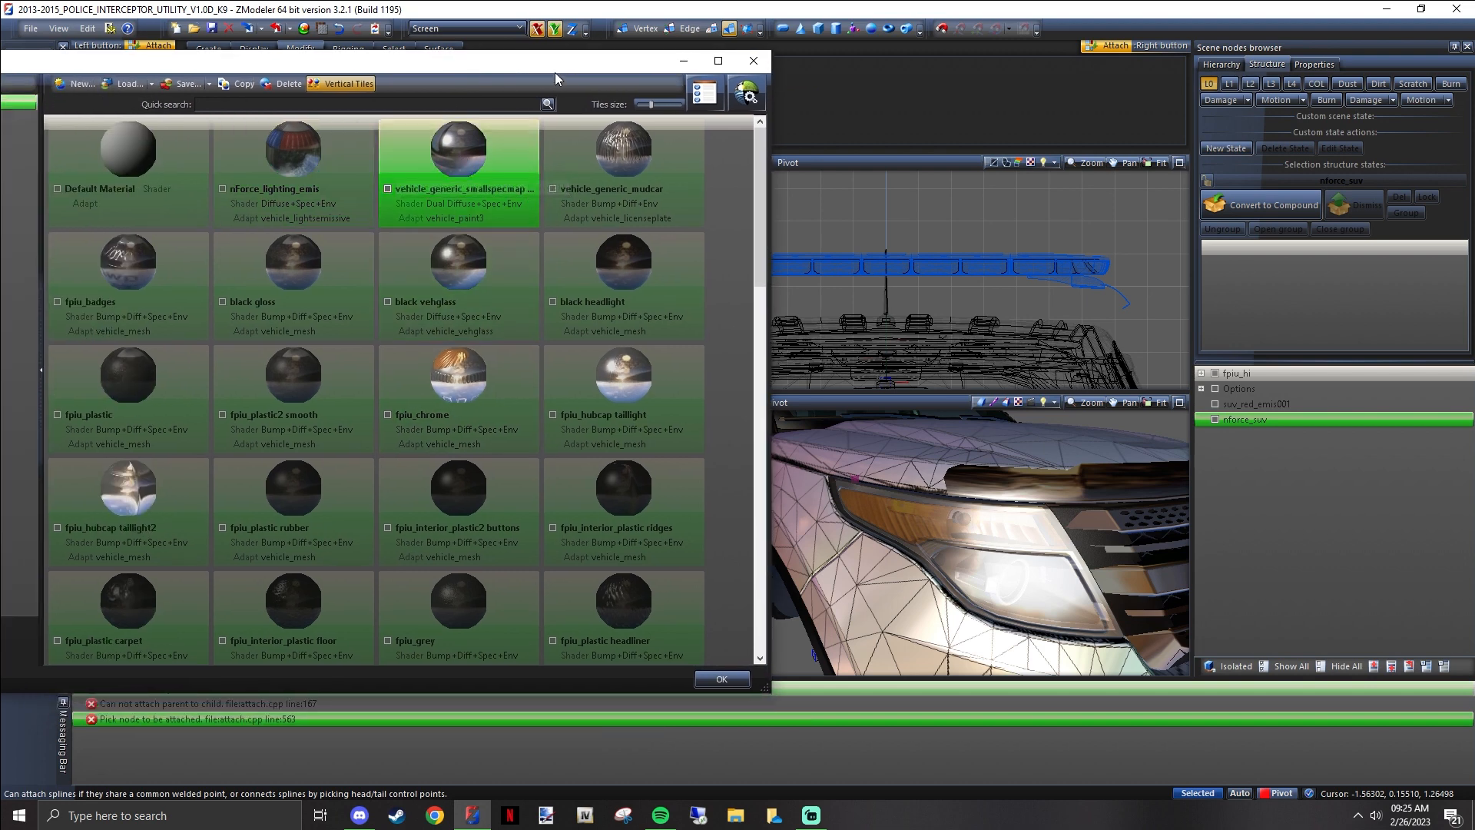
pyautogui.moveTo(554, 73); pyautogui.dragTo(377, 63)
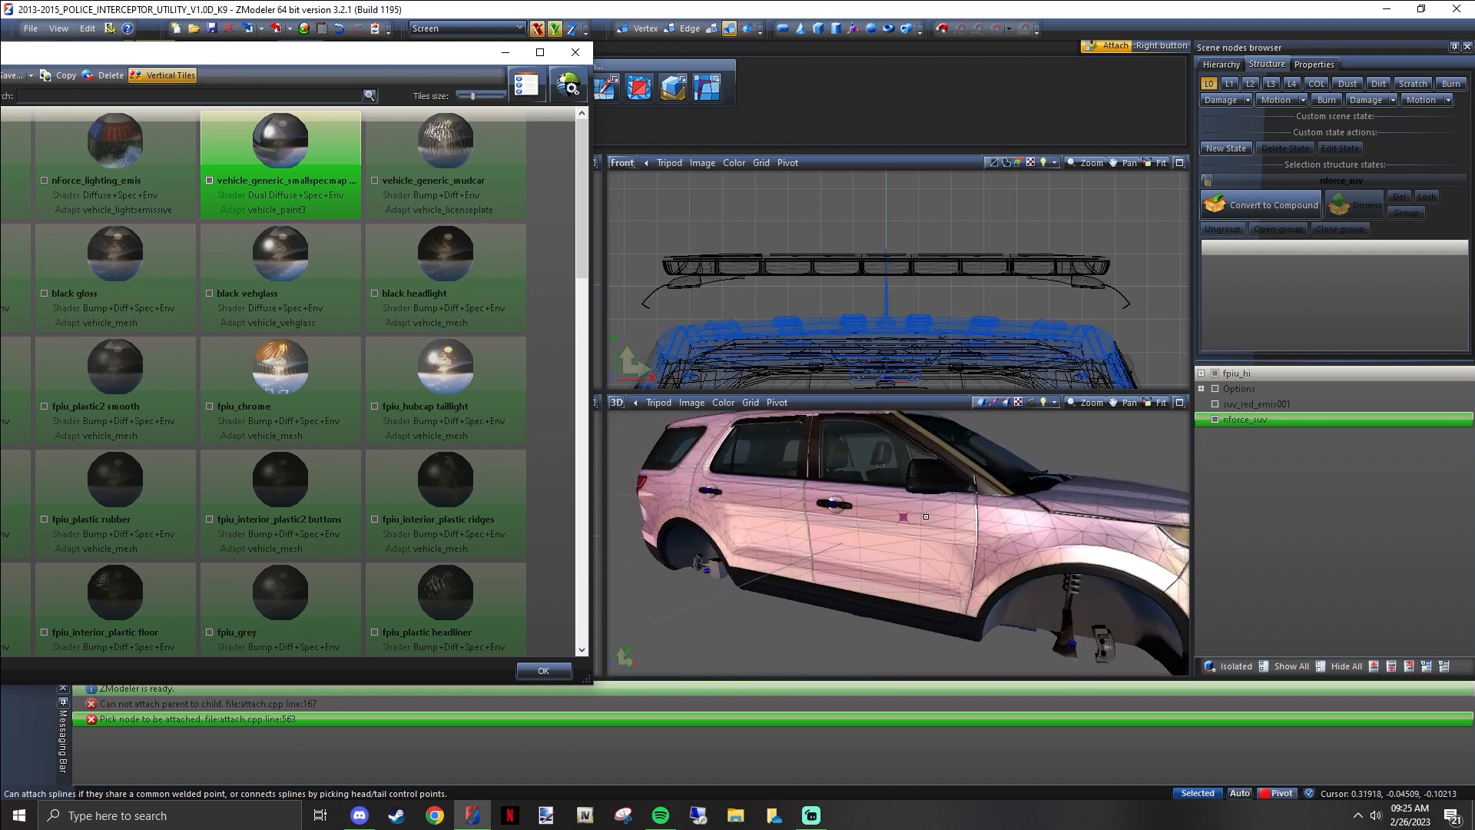
pyautogui.click(209, 182)
pyautogui.click(209, 182)
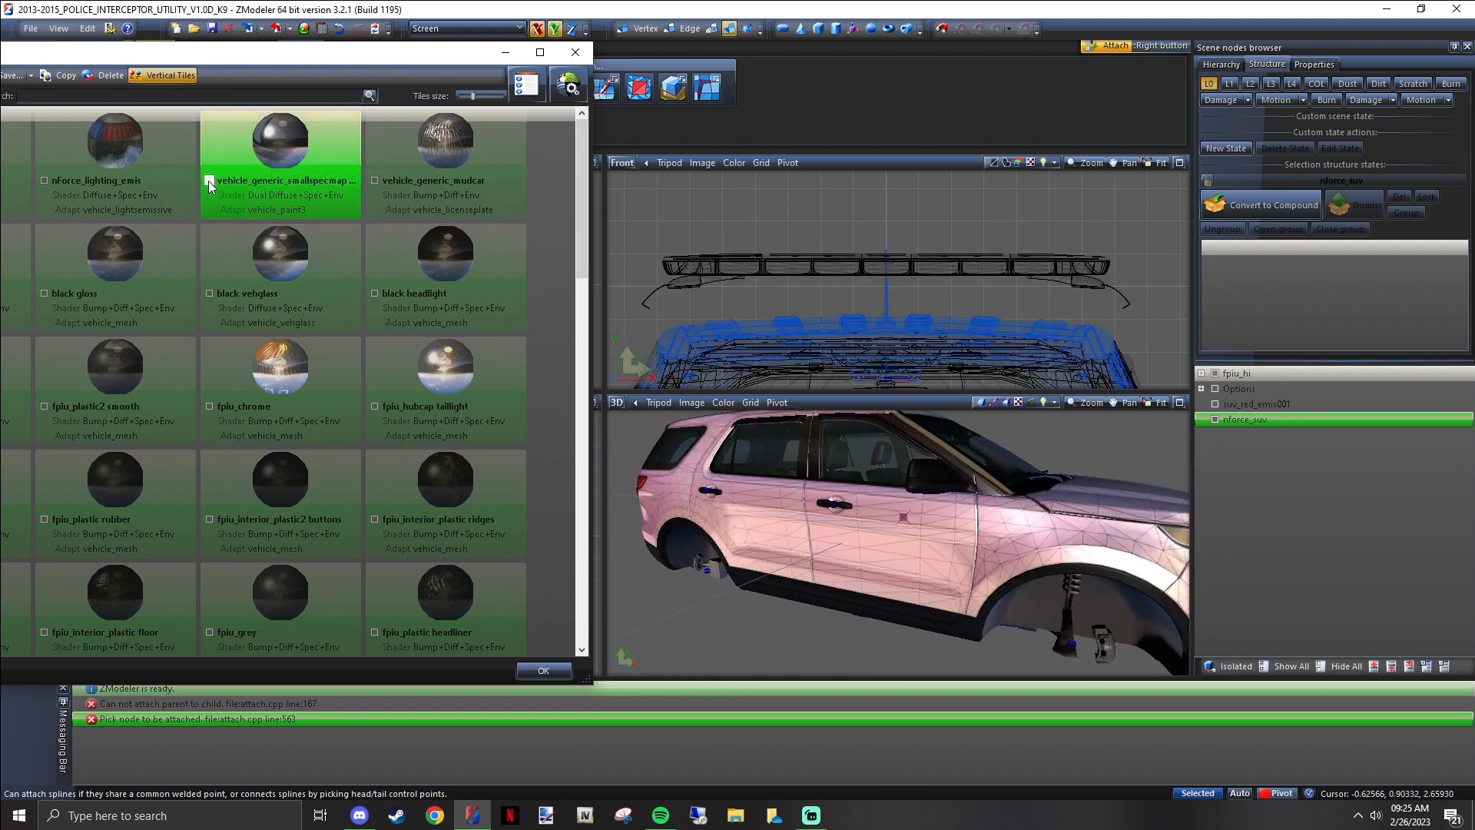
pyautogui.click(209, 182)
pyautogui.click(209, 182)
pyautogui.click(209, 182)
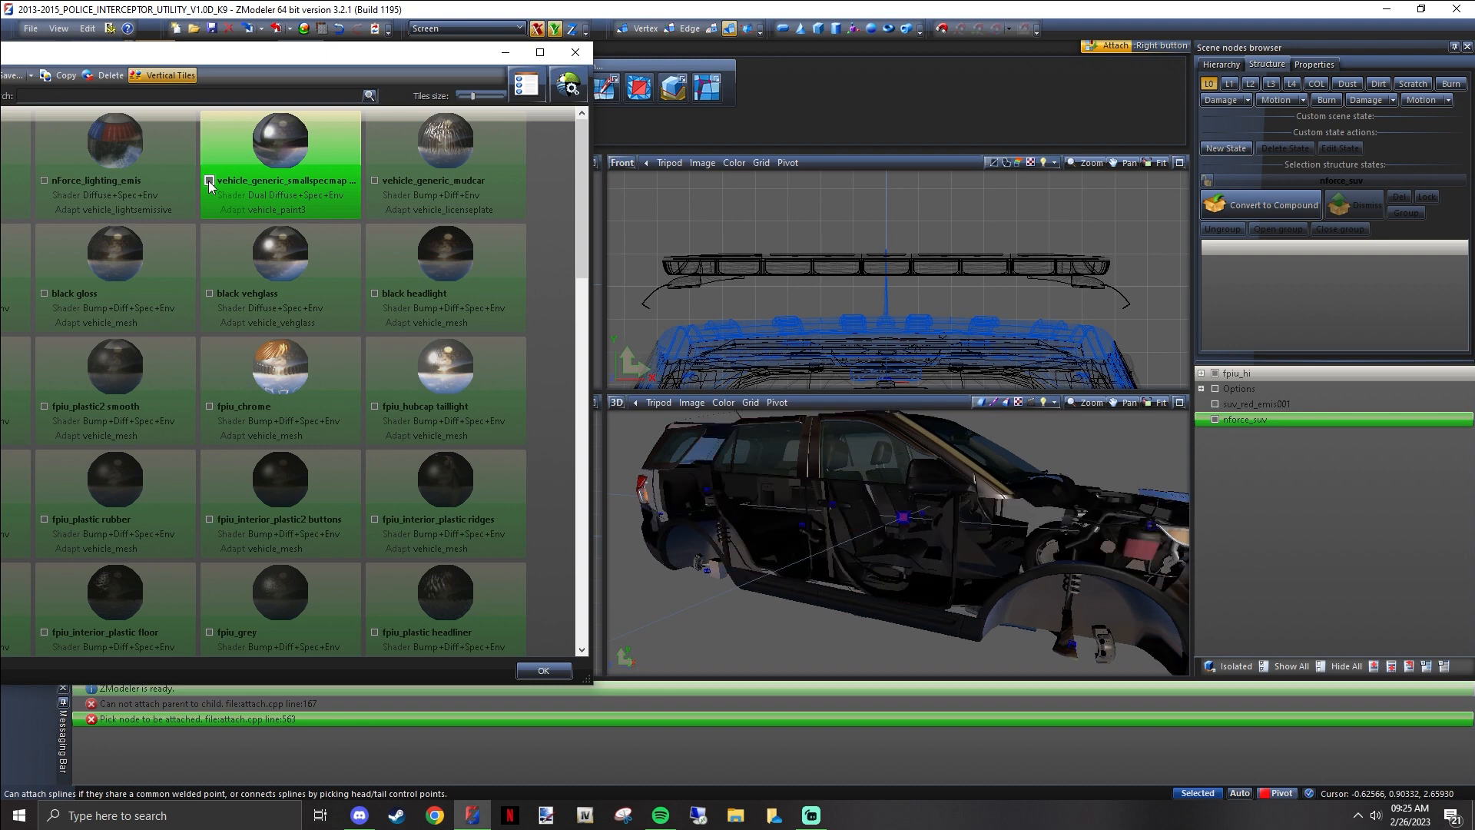
pyautogui.click(209, 182)
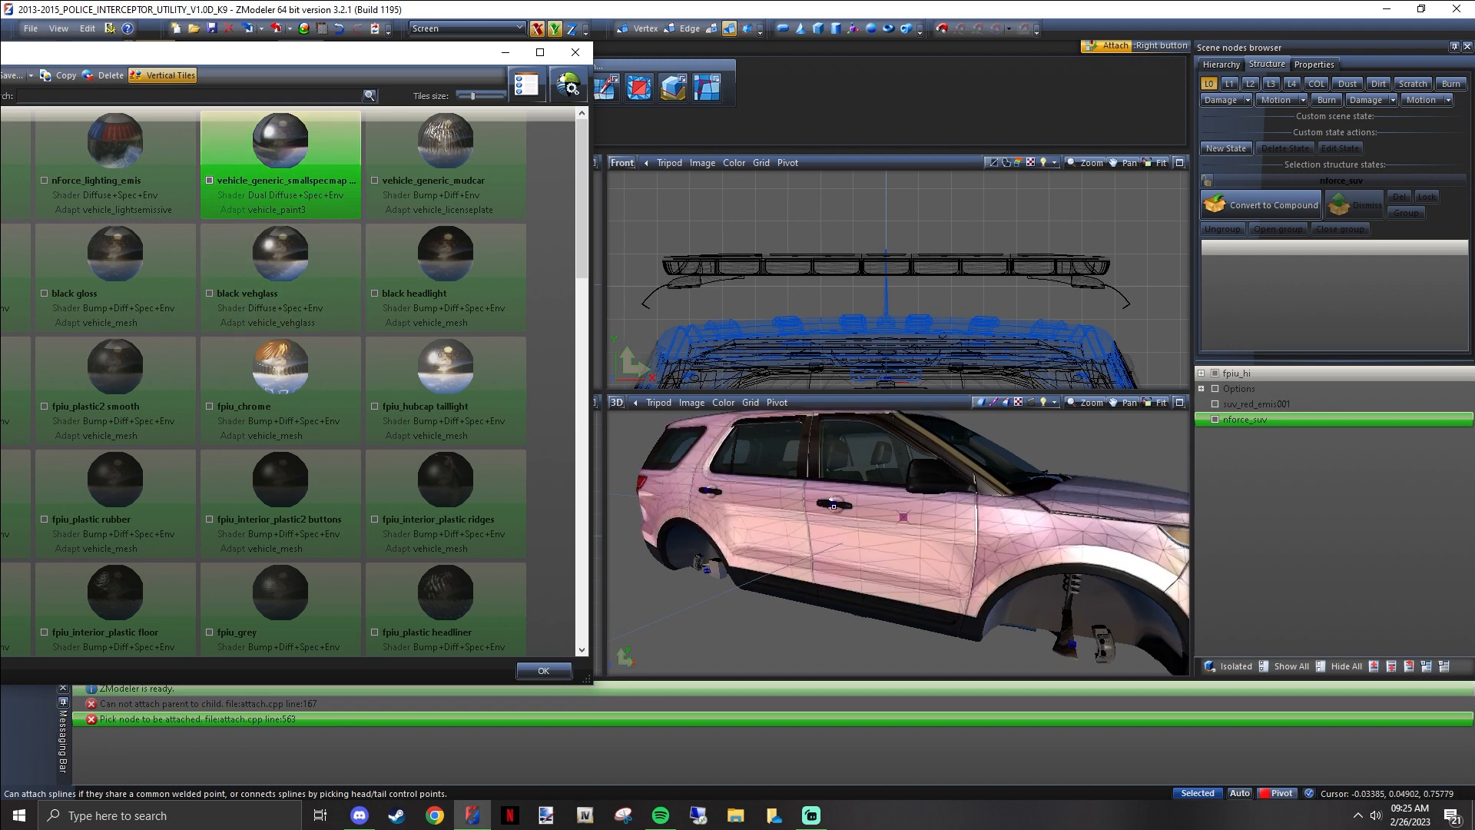
pyautogui.scroll(-2, 930, 482)
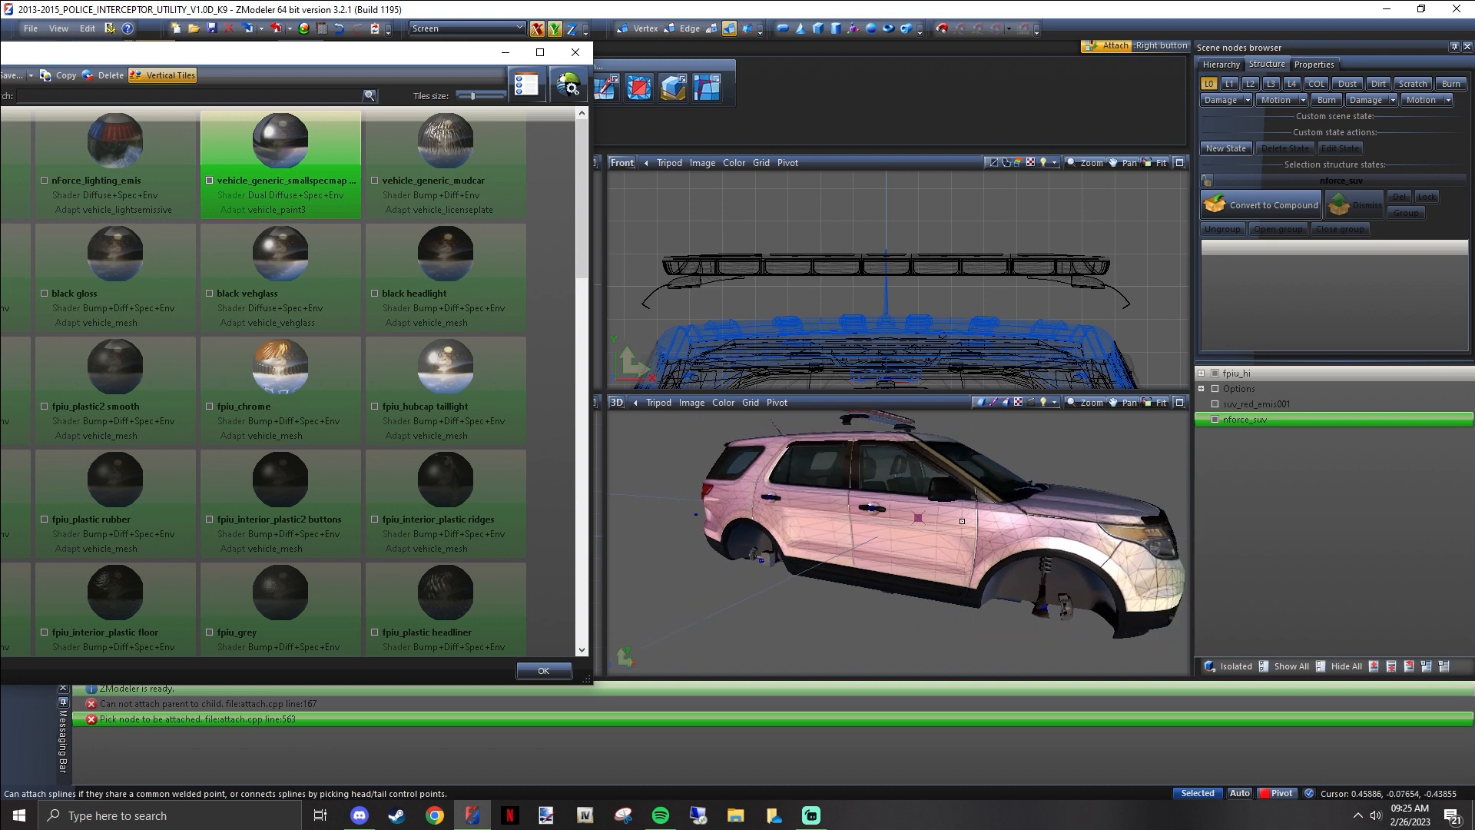
pyautogui.moveTo(930, 482); pyautogui.dragTo(879, 507, button='middle')
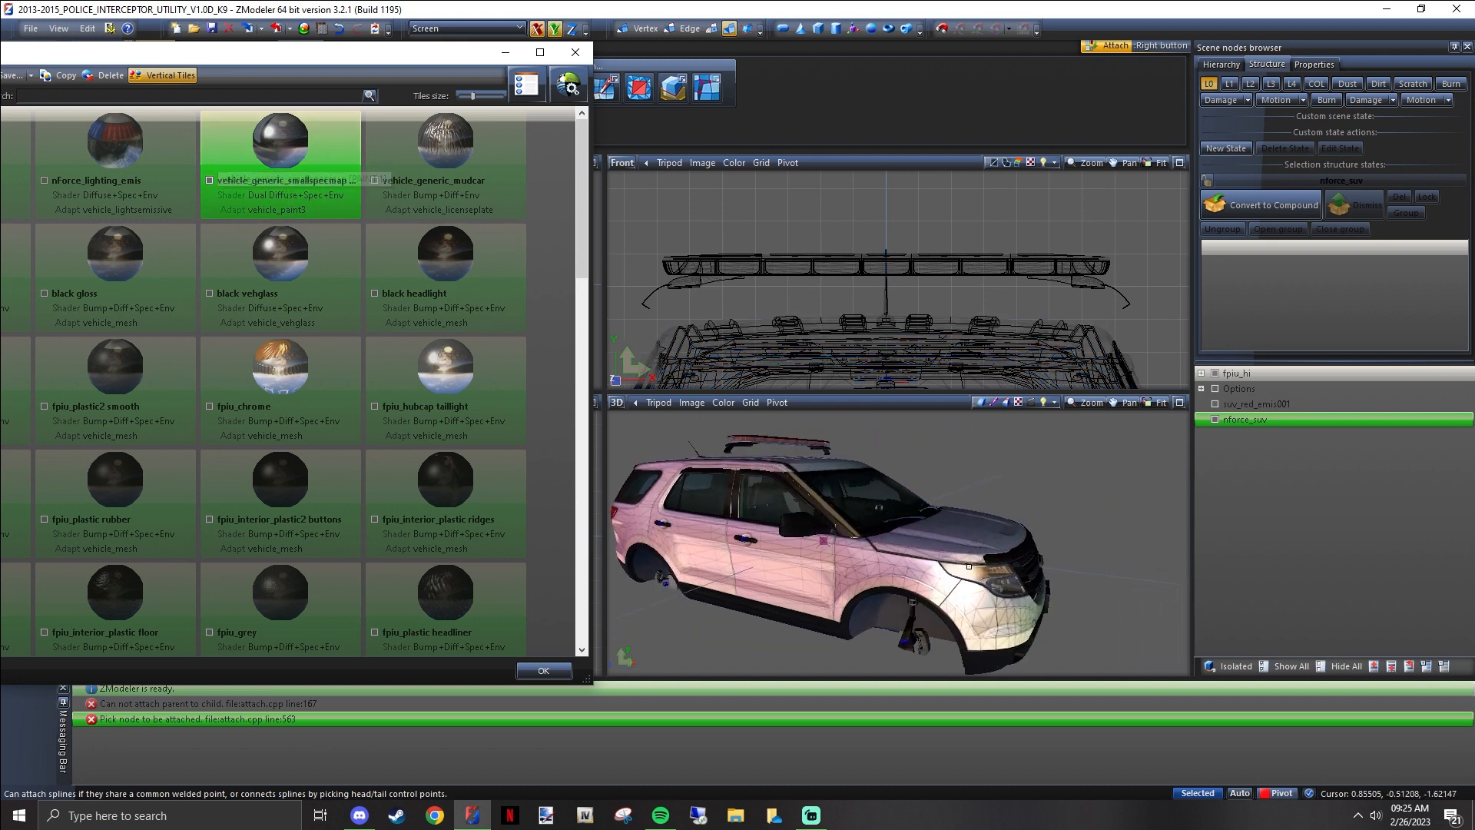
# Replace the fpiu_sign_1.png texture in the DETAIL2 layer of vehicle_generic_smallspecmap [PAINT:1] with DVSO EXPL.png, and close the material's properties
pyautogui.doubleClick(310, 167)
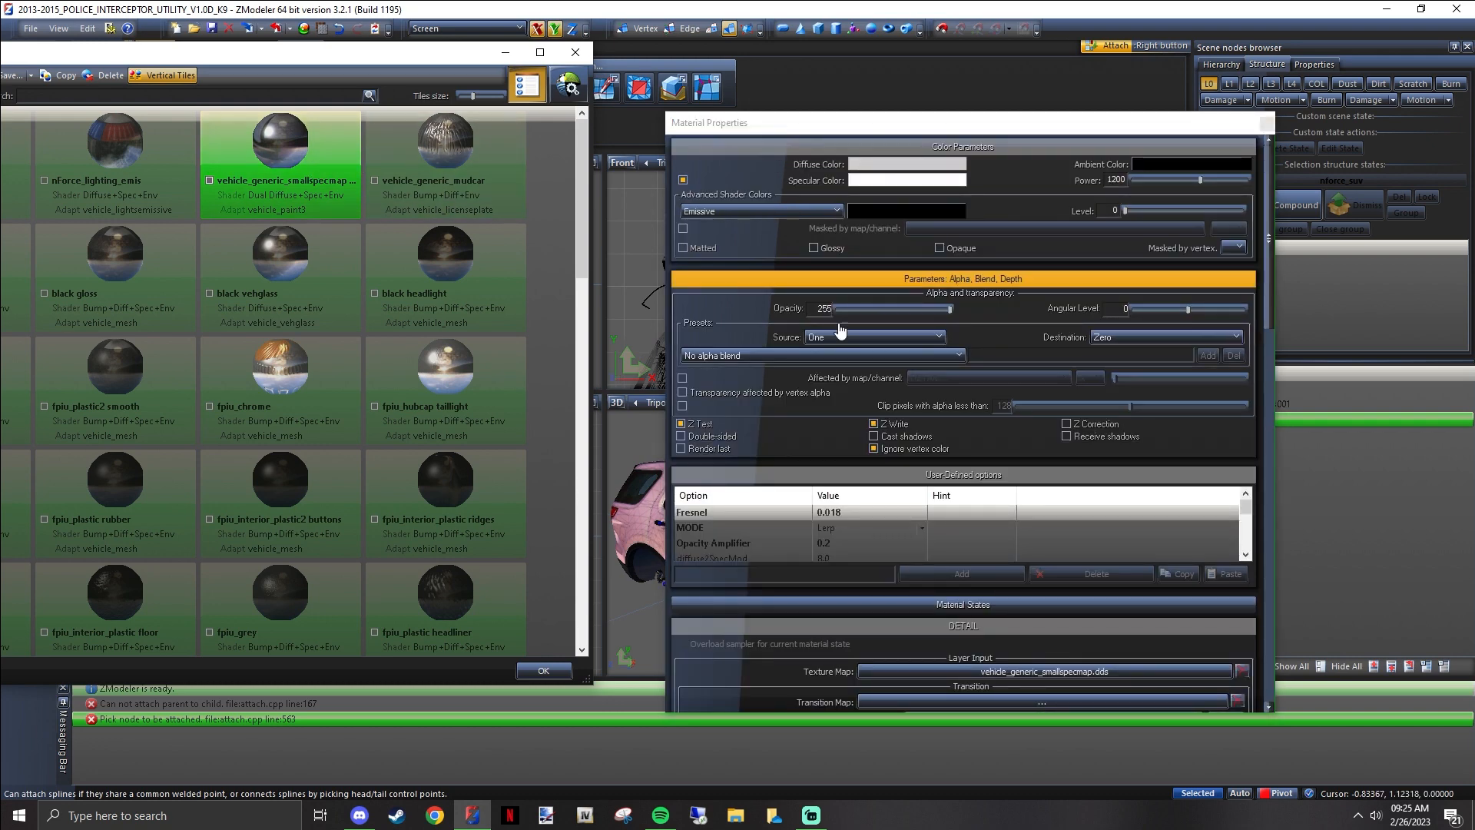
pyautogui.scroll(-1, 911, 275)
pyautogui.scroll(-5, 929, 345)
pyautogui.scroll(-5, 954, 408)
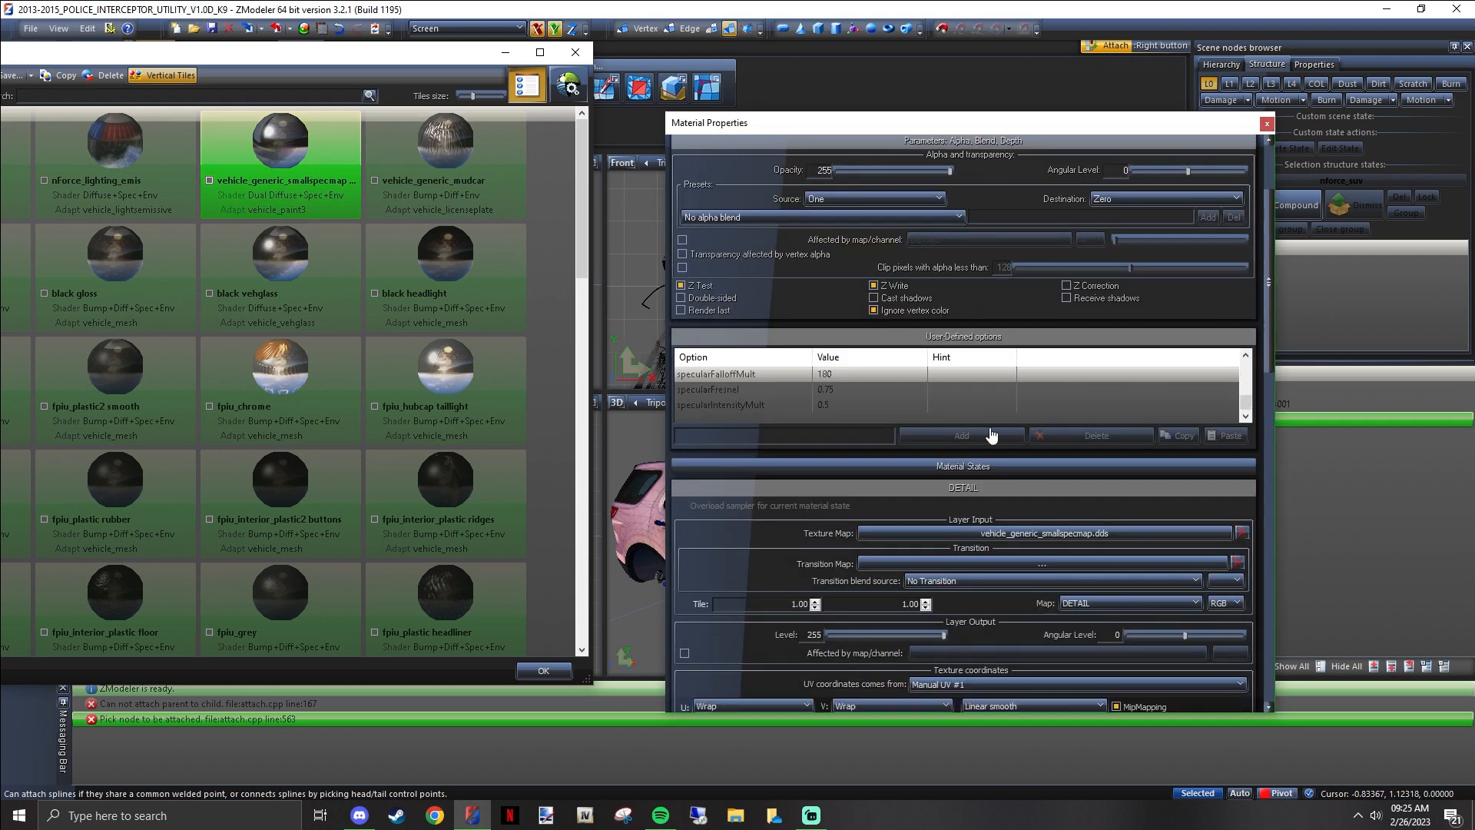
pyautogui.scroll(-6, 1086, 472)
pyautogui.scroll(-3, 1068, 450)
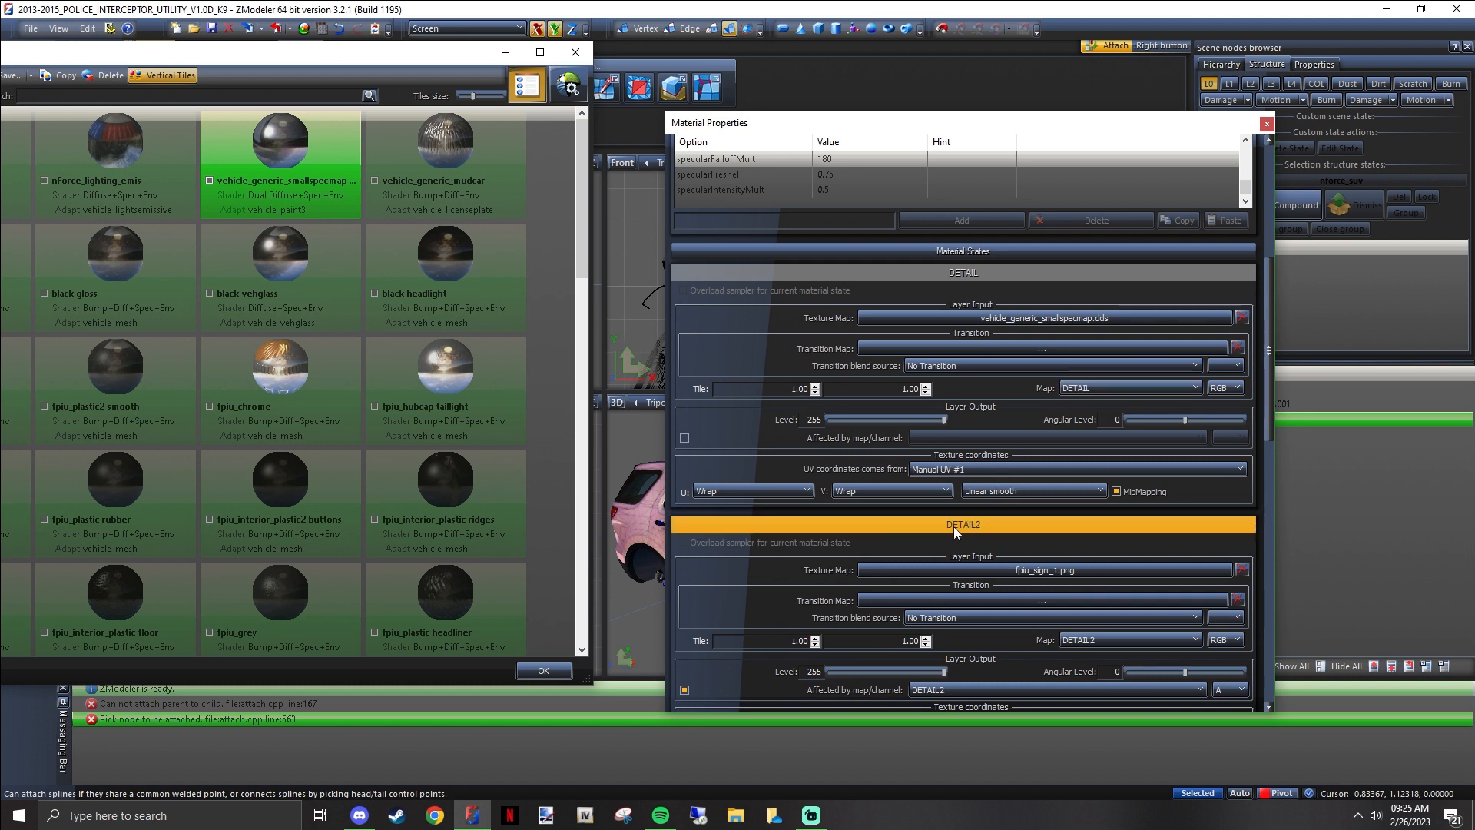
pyautogui.click(1039, 570)
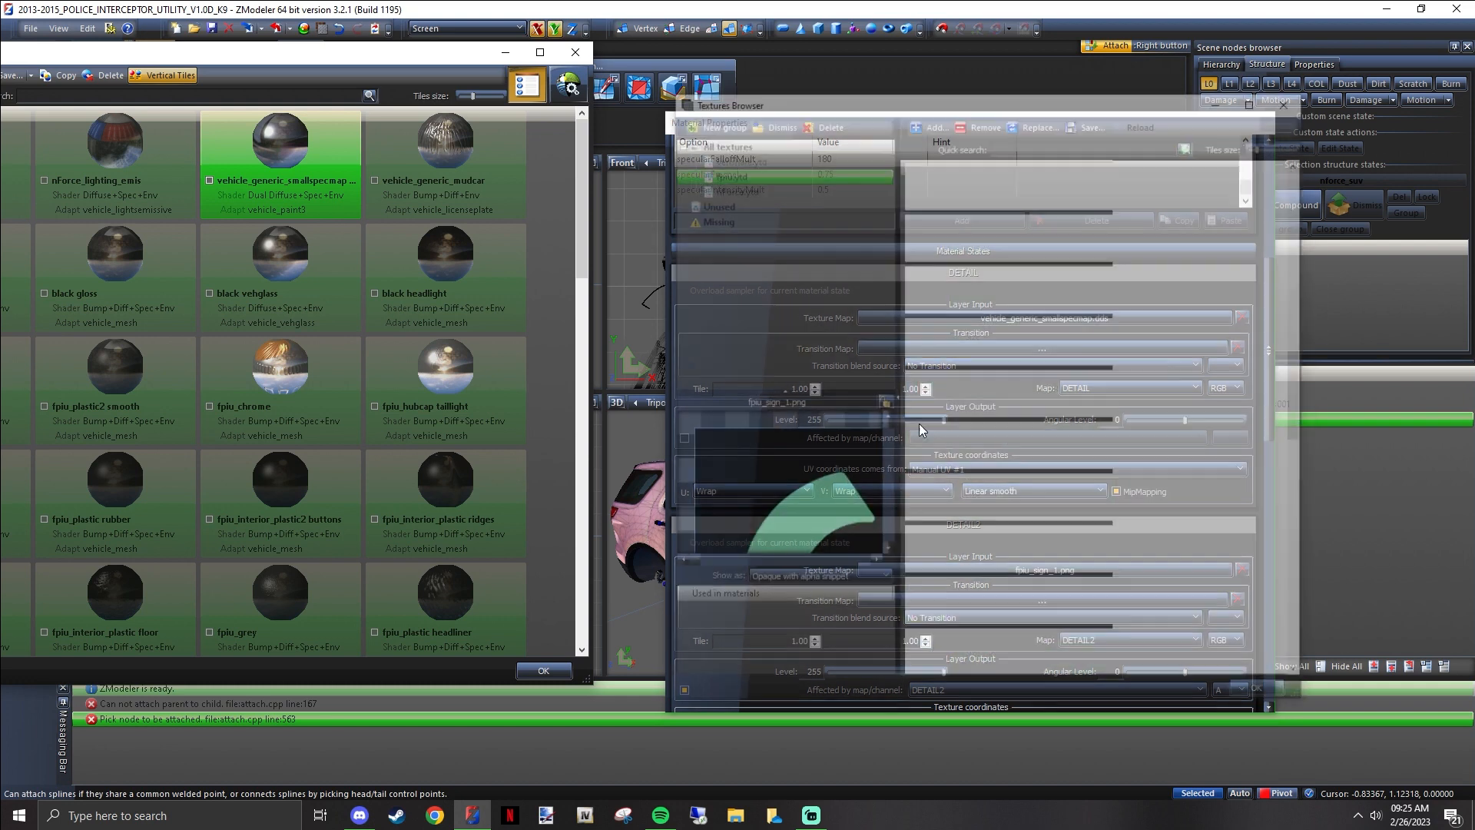
pyautogui.click(1030, 123)
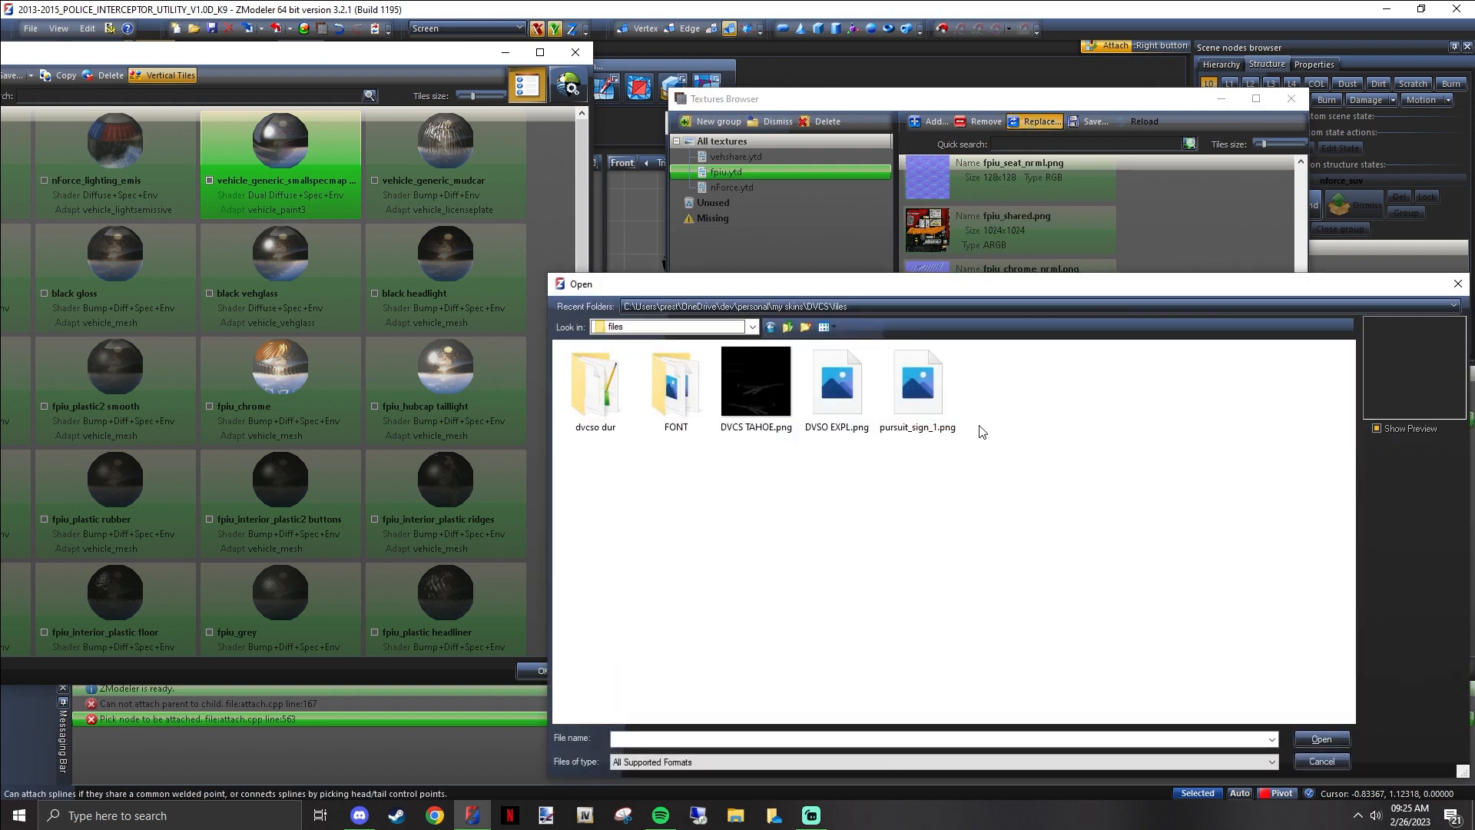
pyautogui.click(839, 390)
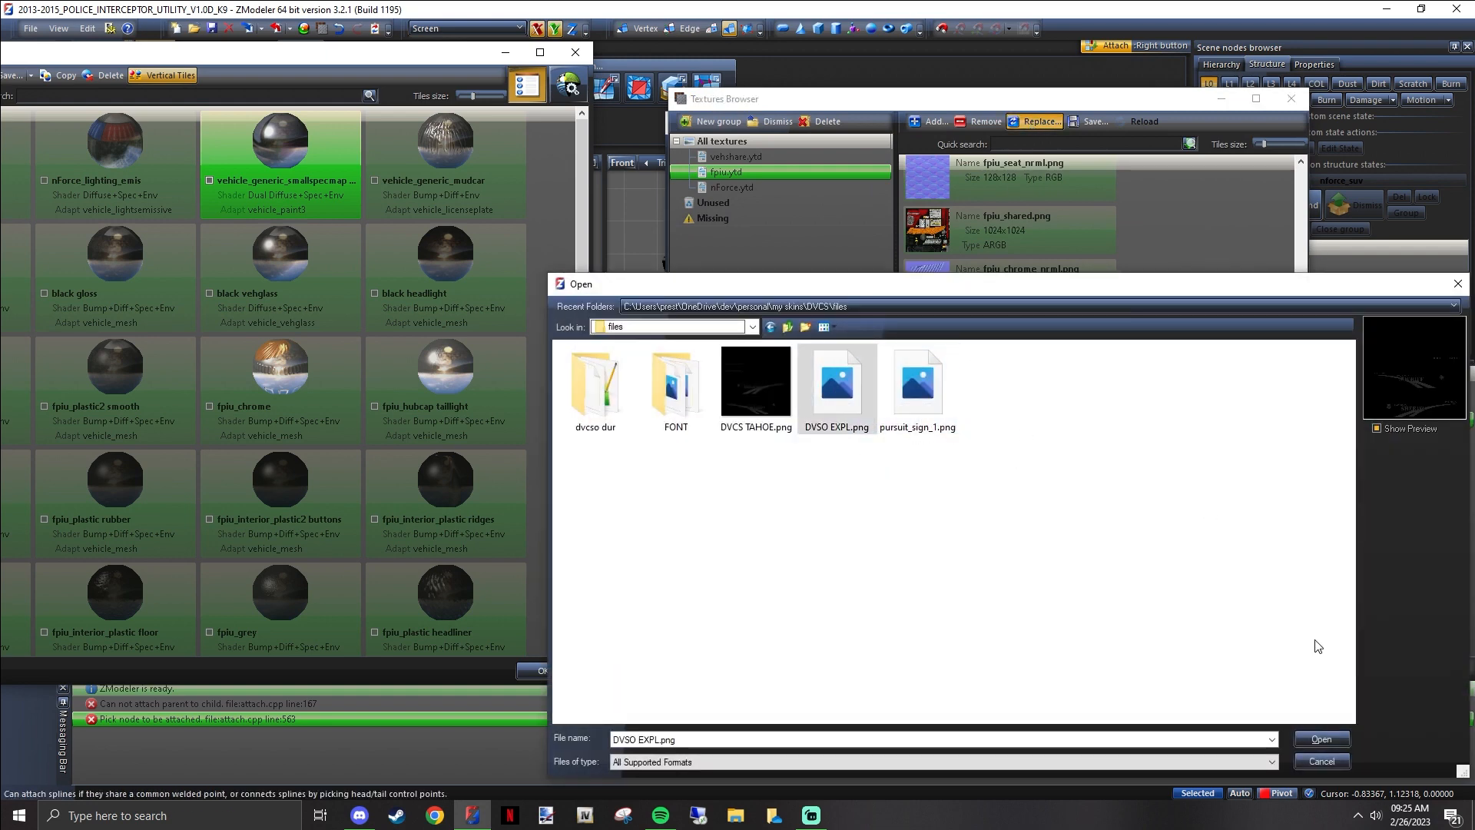
pyautogui.click(1321, 738)
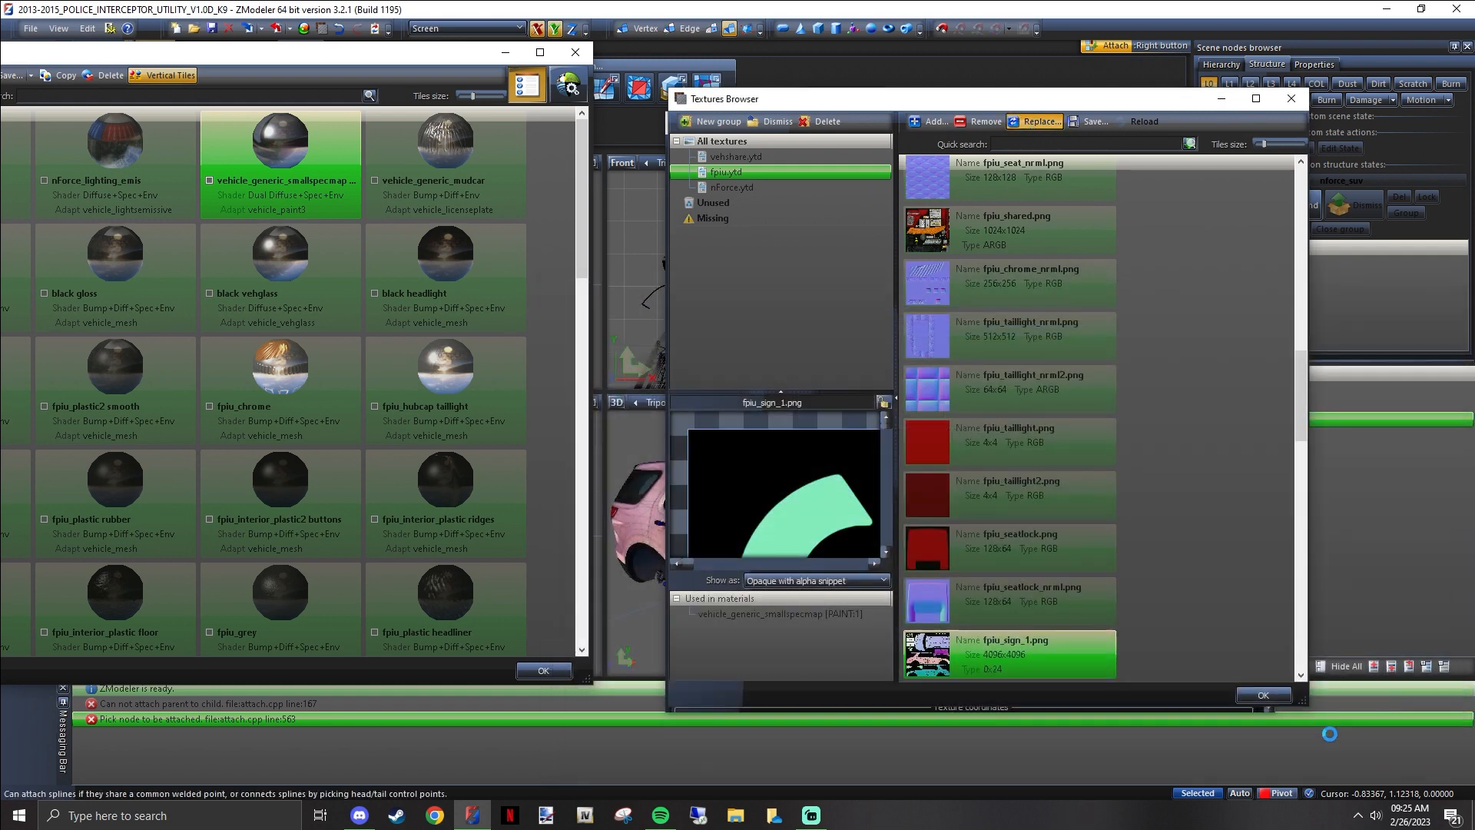
pyautogui.click(1263, 695)
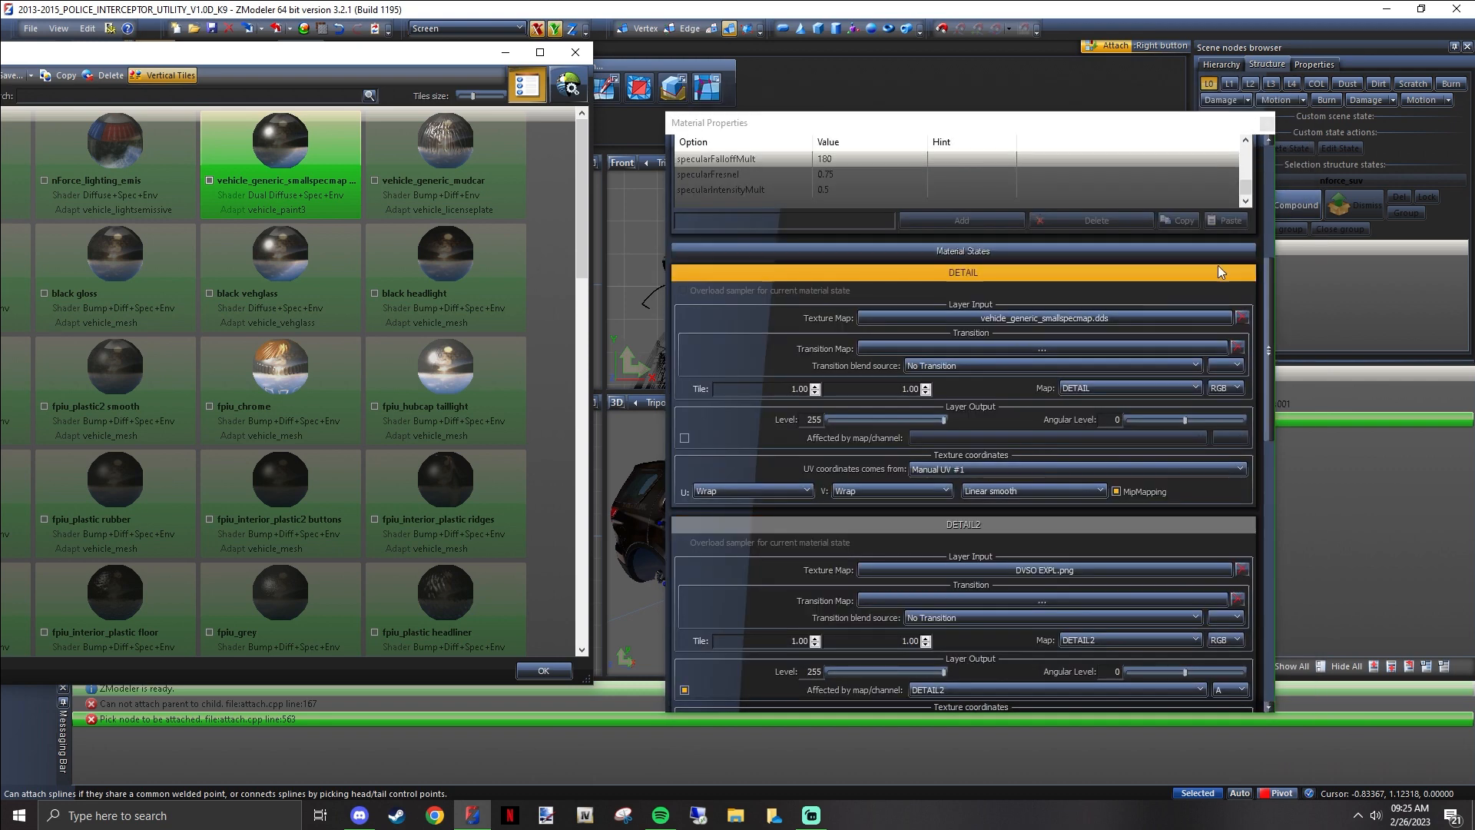
pyautogui.click(1266, 126)
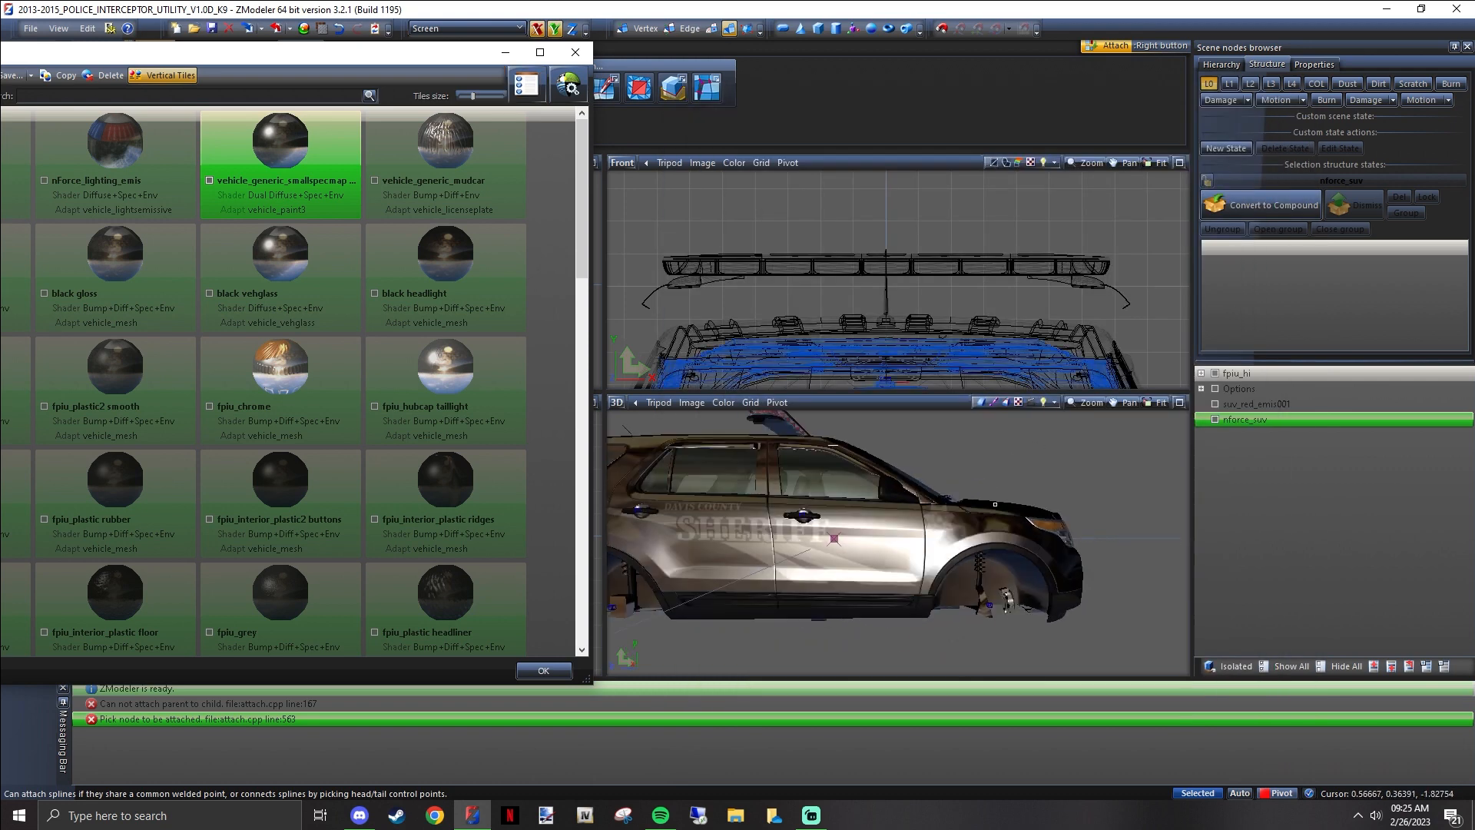
# Inspect the new sheriff livery on both sides of the vehicle in the 3D view, close up and from a distance
pyautogui.moveTo(739, 517); pyautogui.dragTo(1037, 503, button='middle')
pyautogui.scroll(4, 883, 468)
pyautogui.scroll(-5, 960, 510)
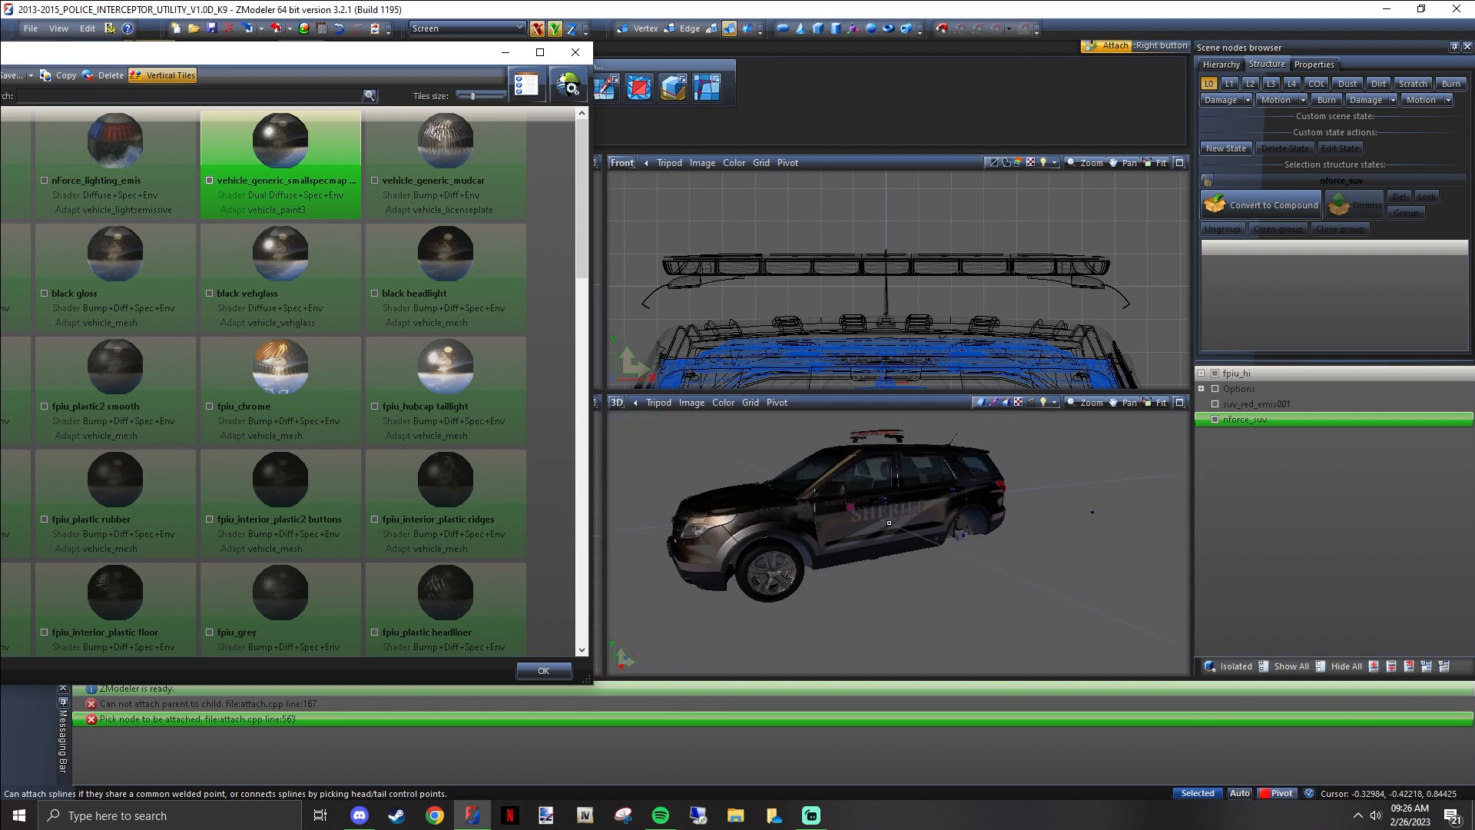
pyautogui.moveTo(887, 516); pyautogui.dragTo(980, 513, button='middle')
pyautogui.scroll(5, 933, 519)
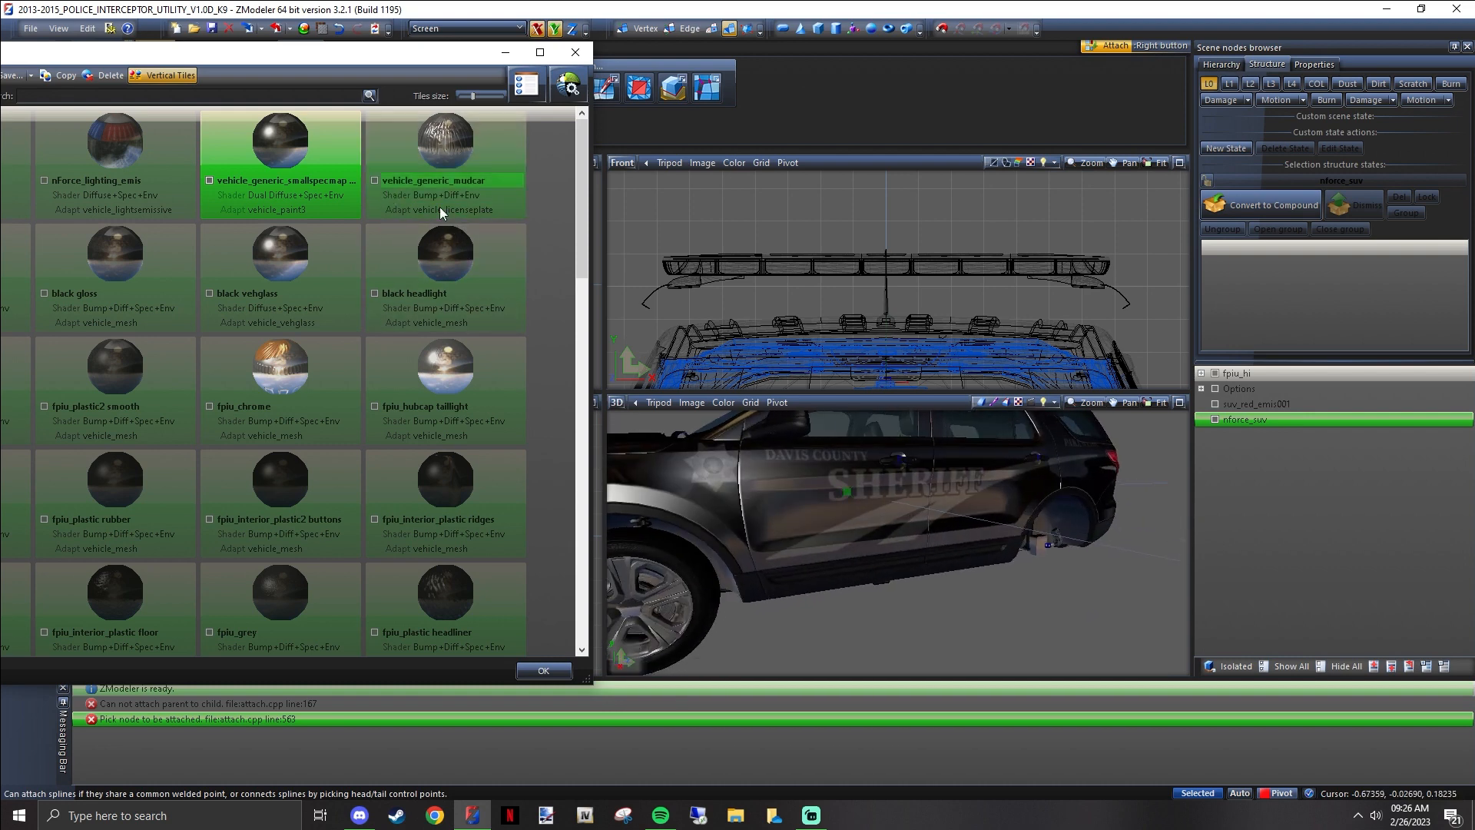
pyautogui.scroll(-3, 773, 528)
pyautogui.moveTo(788, 499); pyautogui.dragTo(857, 533, button='middle')
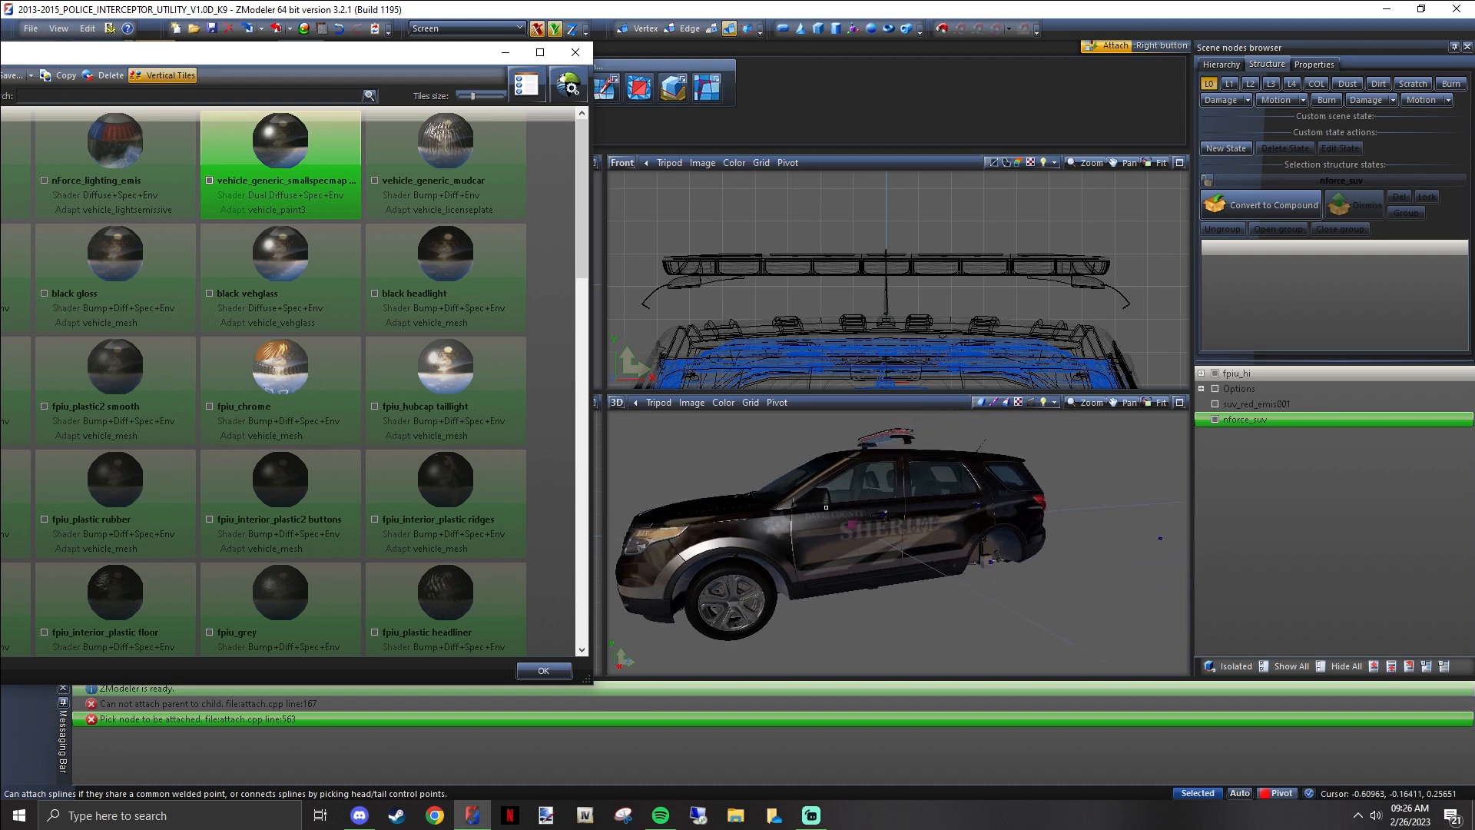
# Set the diffuse color of vehicle_generic_smallspecmap to teal (red 64, green 128, blue 128) and check the tinted livery on the vehicle
pyautogui.doubleClick(339, 133)
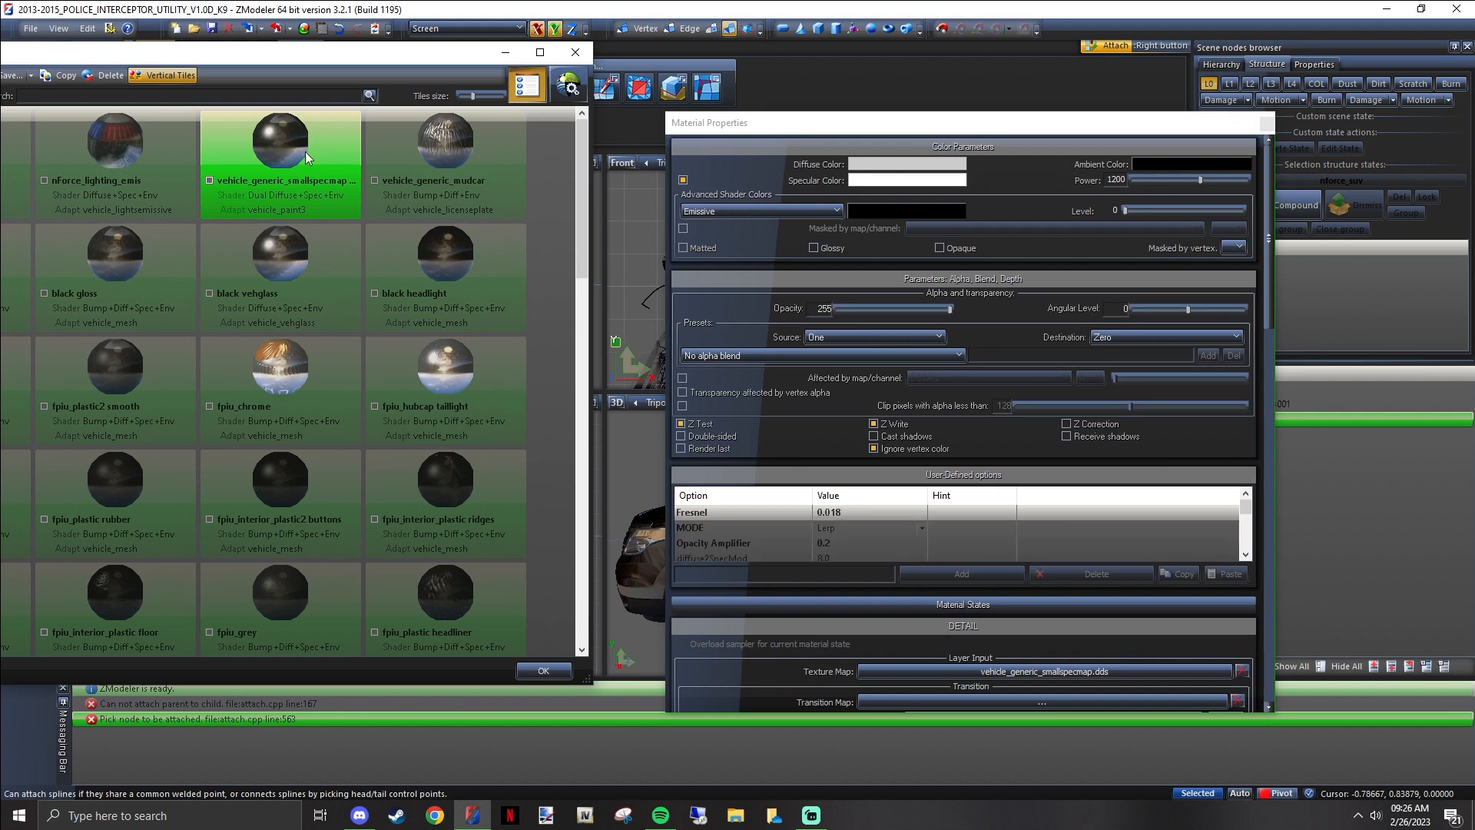
pyautogui.click(883, 167)
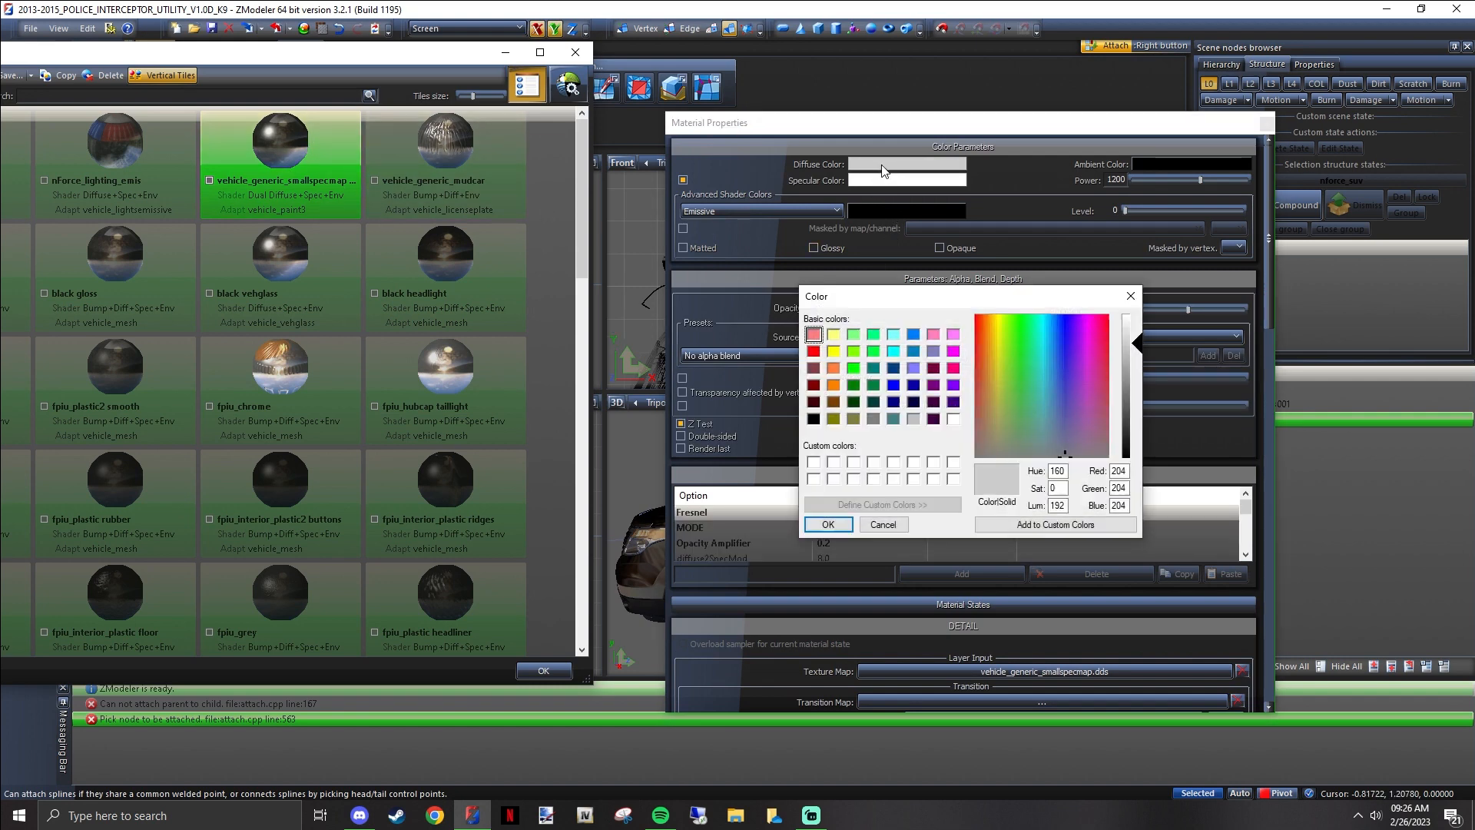
pyautogui.click(1037, 408)
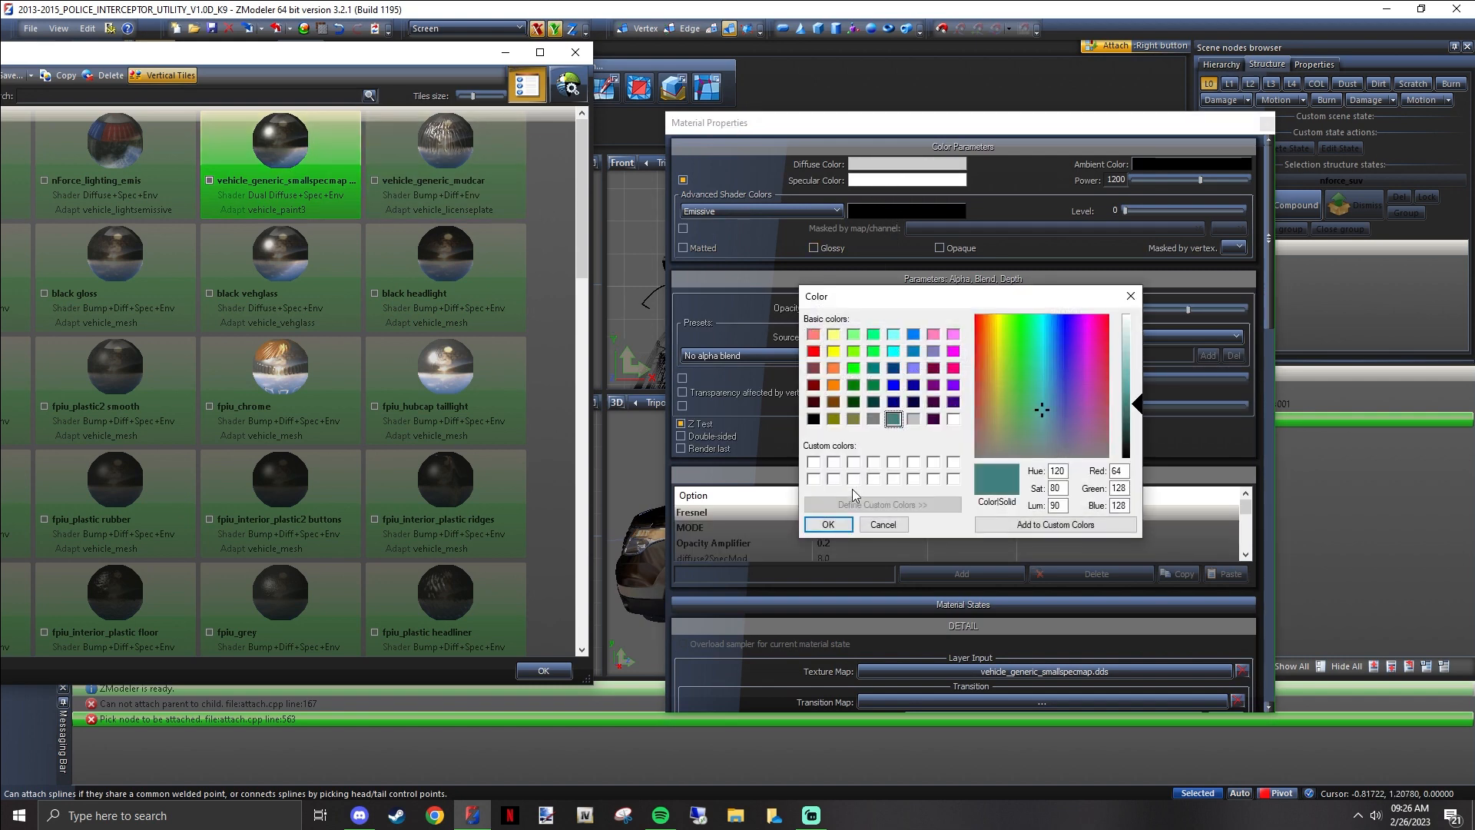
pyautogui.click(828, 524)
pyautogui.moveTo(939, 128); pyautogui.dragTo(1364, 188)
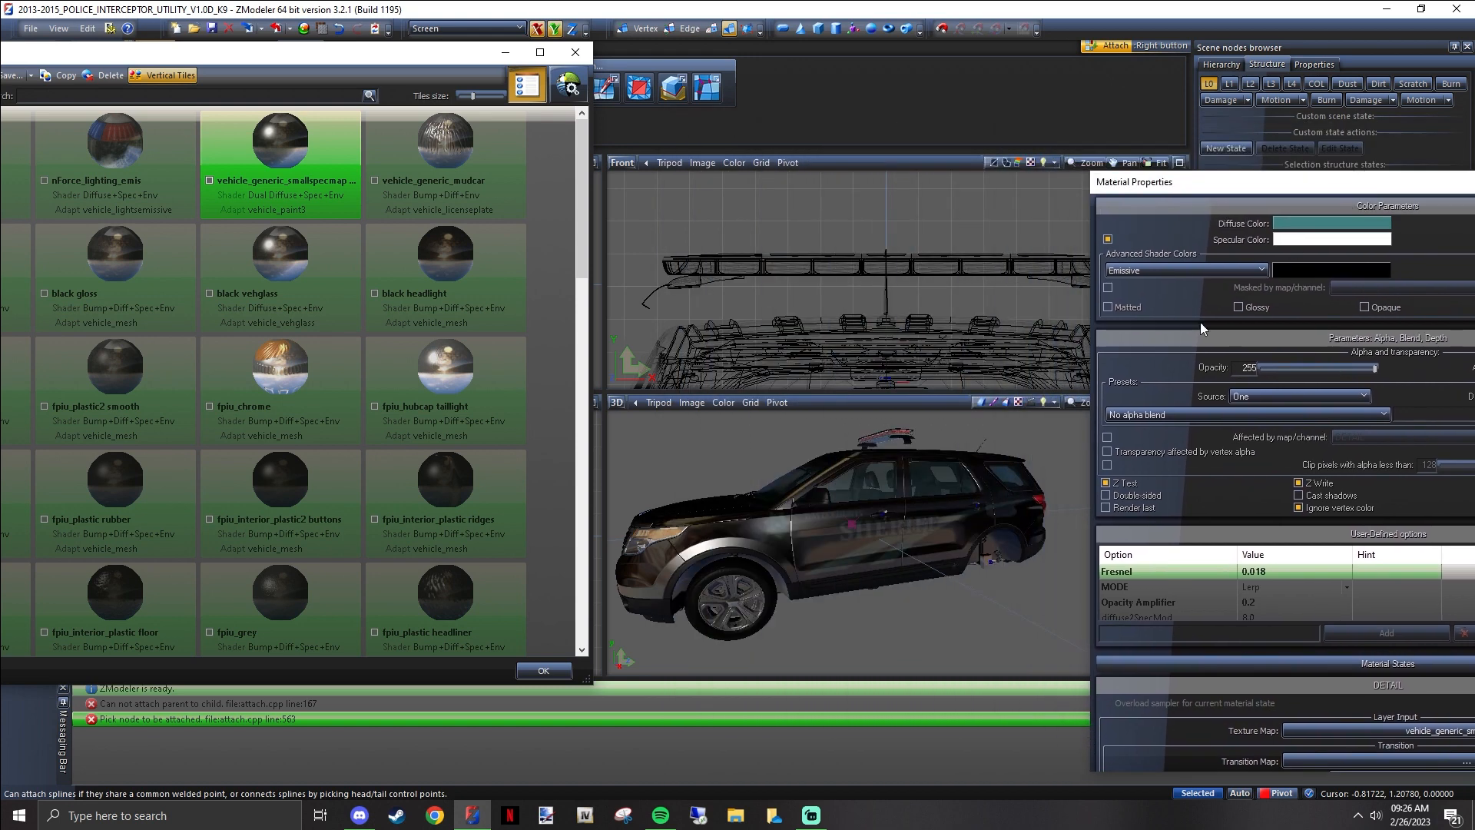
pyautogui.scroll(5, 932, 509)
pyautogui.scroll(-5, 932, 509)
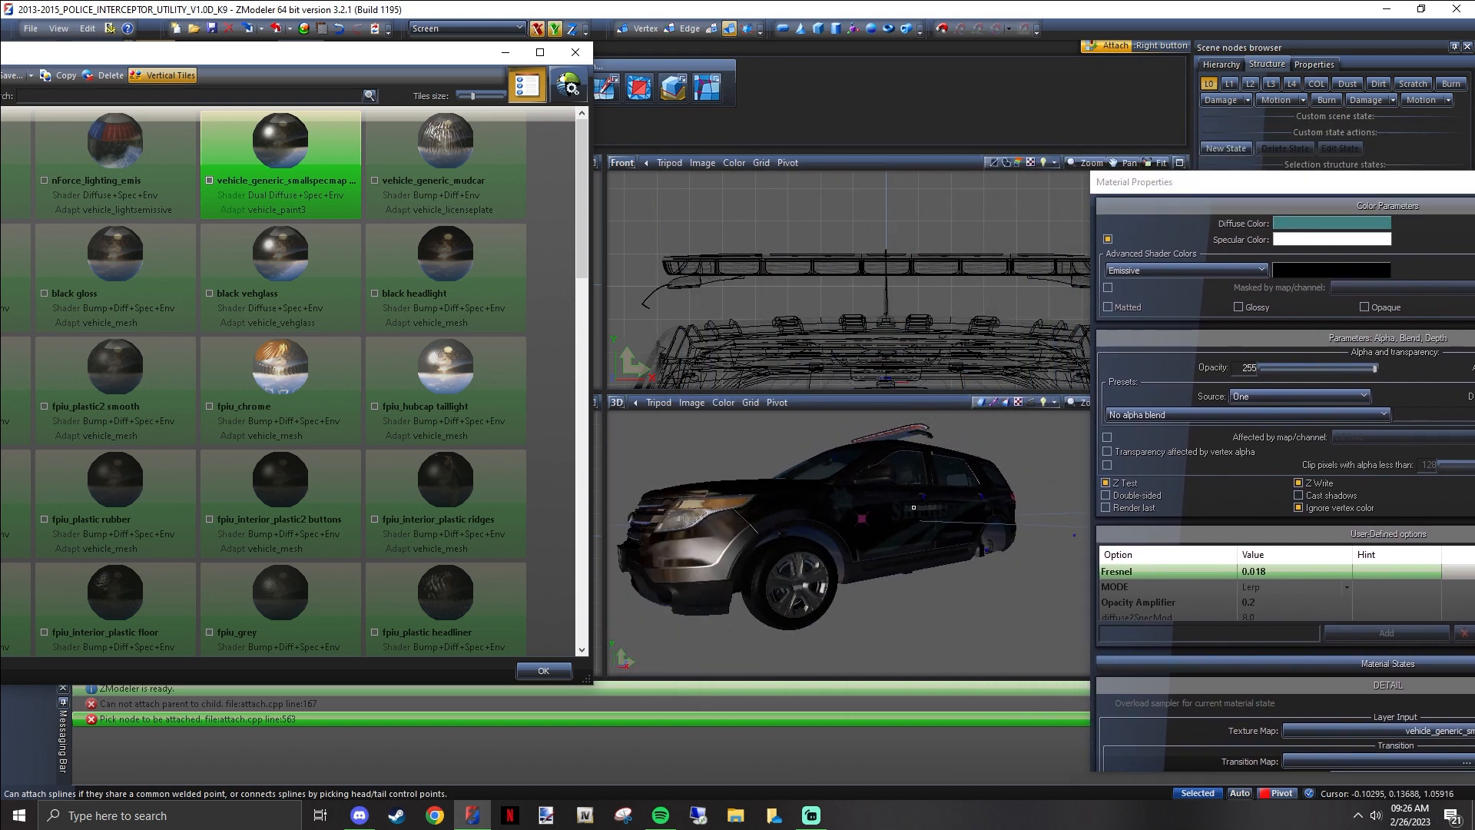
# Set the diffuse color of vehicle_generic_smallspecmap to white and close the material's properties
pyautogui.click(1297, 229)
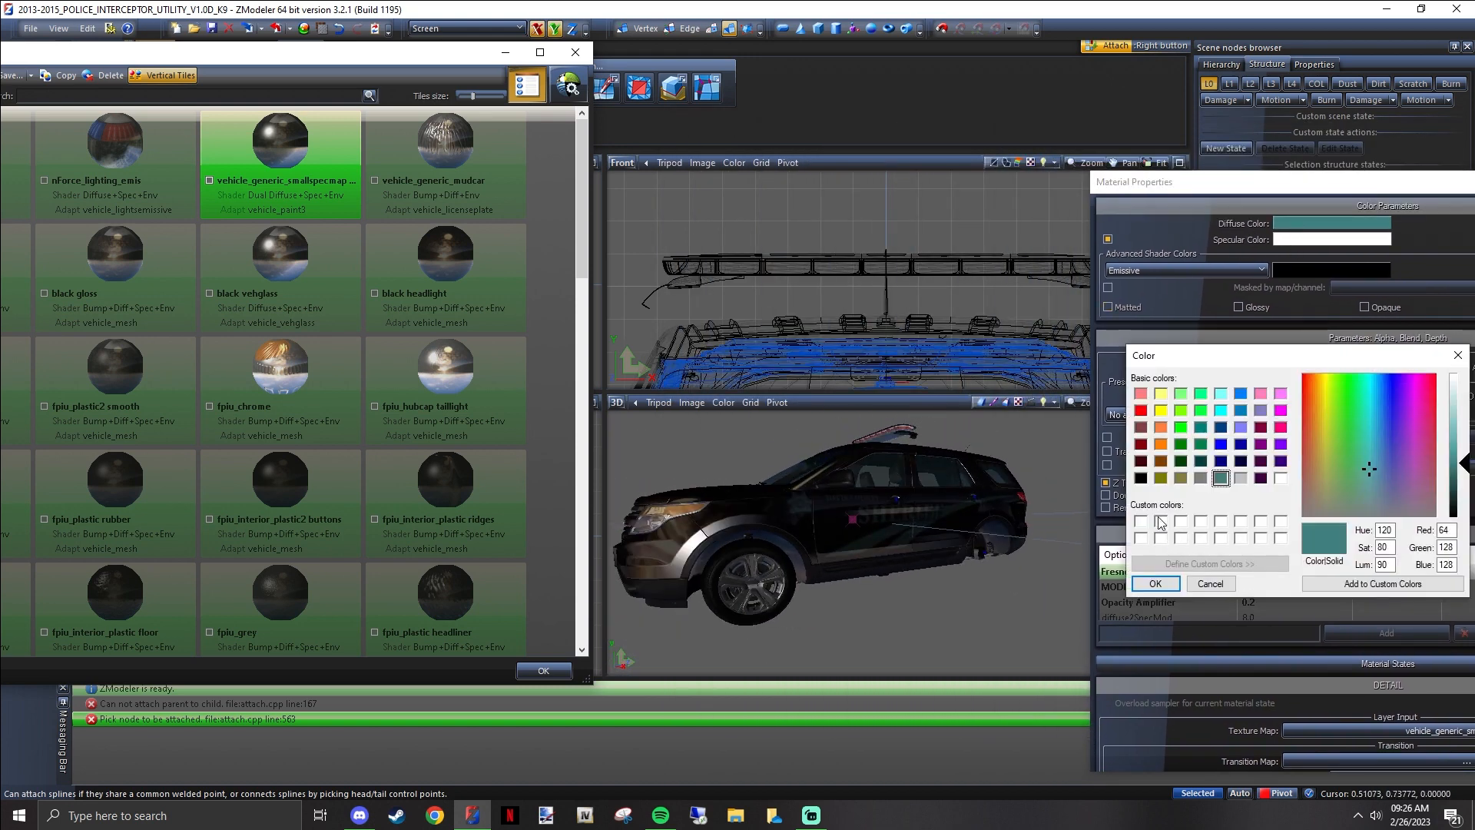
pyautogui.click(1142, 521)
pyautogui.click(1156, 583)
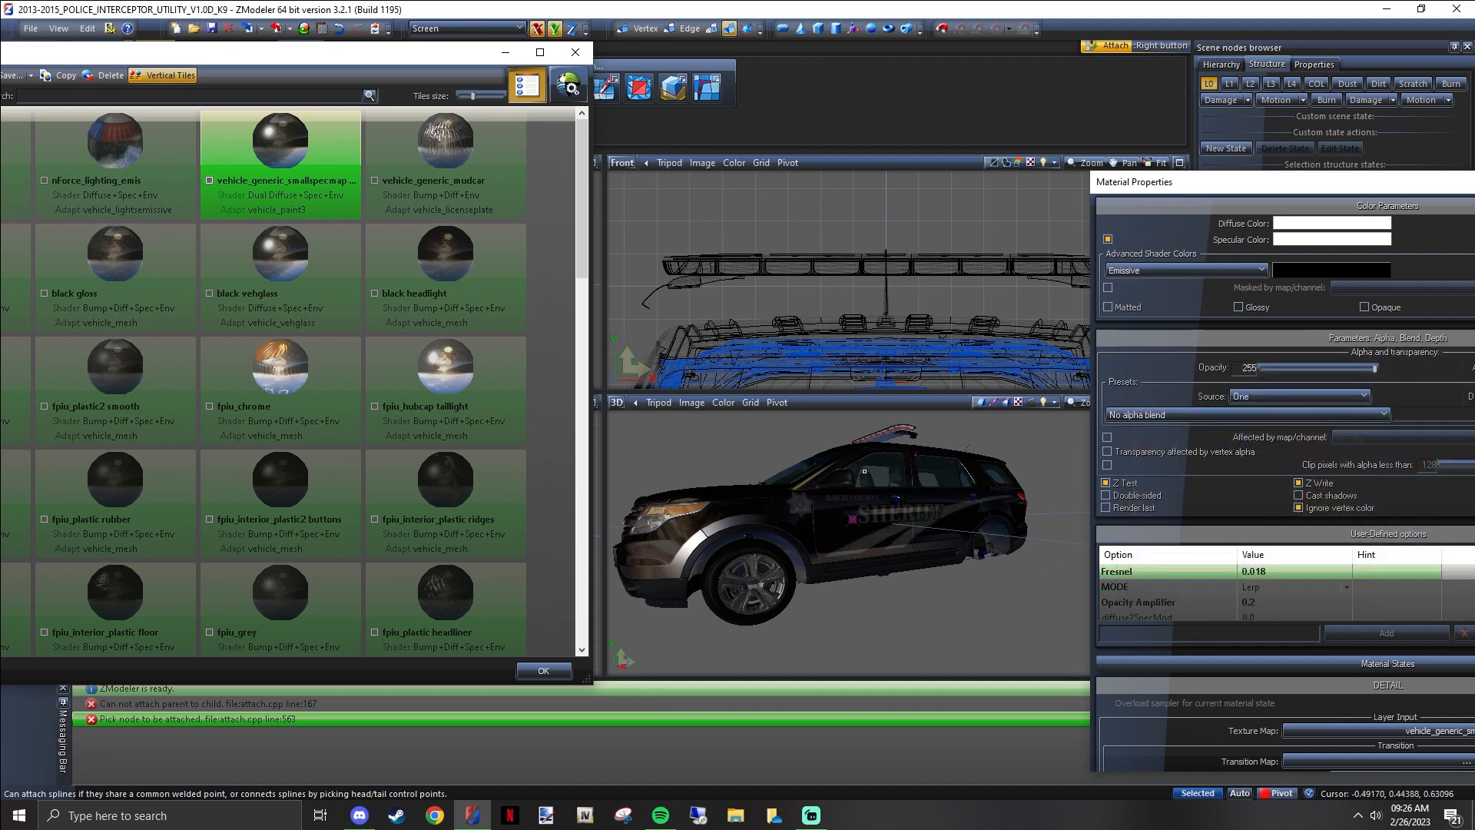
pyautogui.moveTo(1198, 183); pyautogui.dragTo(792, 133)
pyautogui.click(1285, 134)
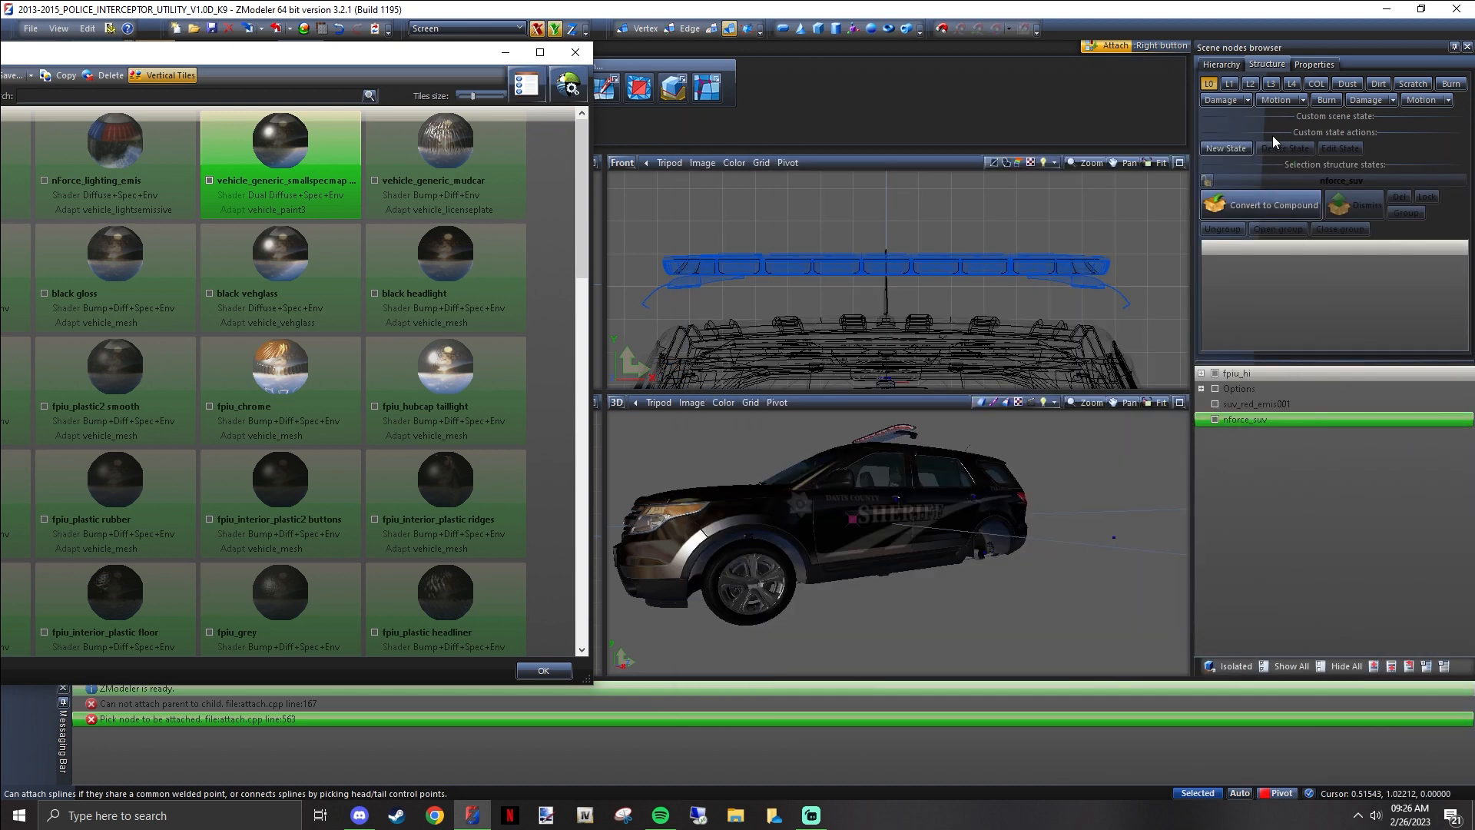
# Bring the whole material browser into view and delete the unused material fpiu_interior_plastic vinyl
pyautogui.moveTo(428, 57); pyautogui.dragTo(648, 40)
pyautogui.scroll(-10, 440, 194)
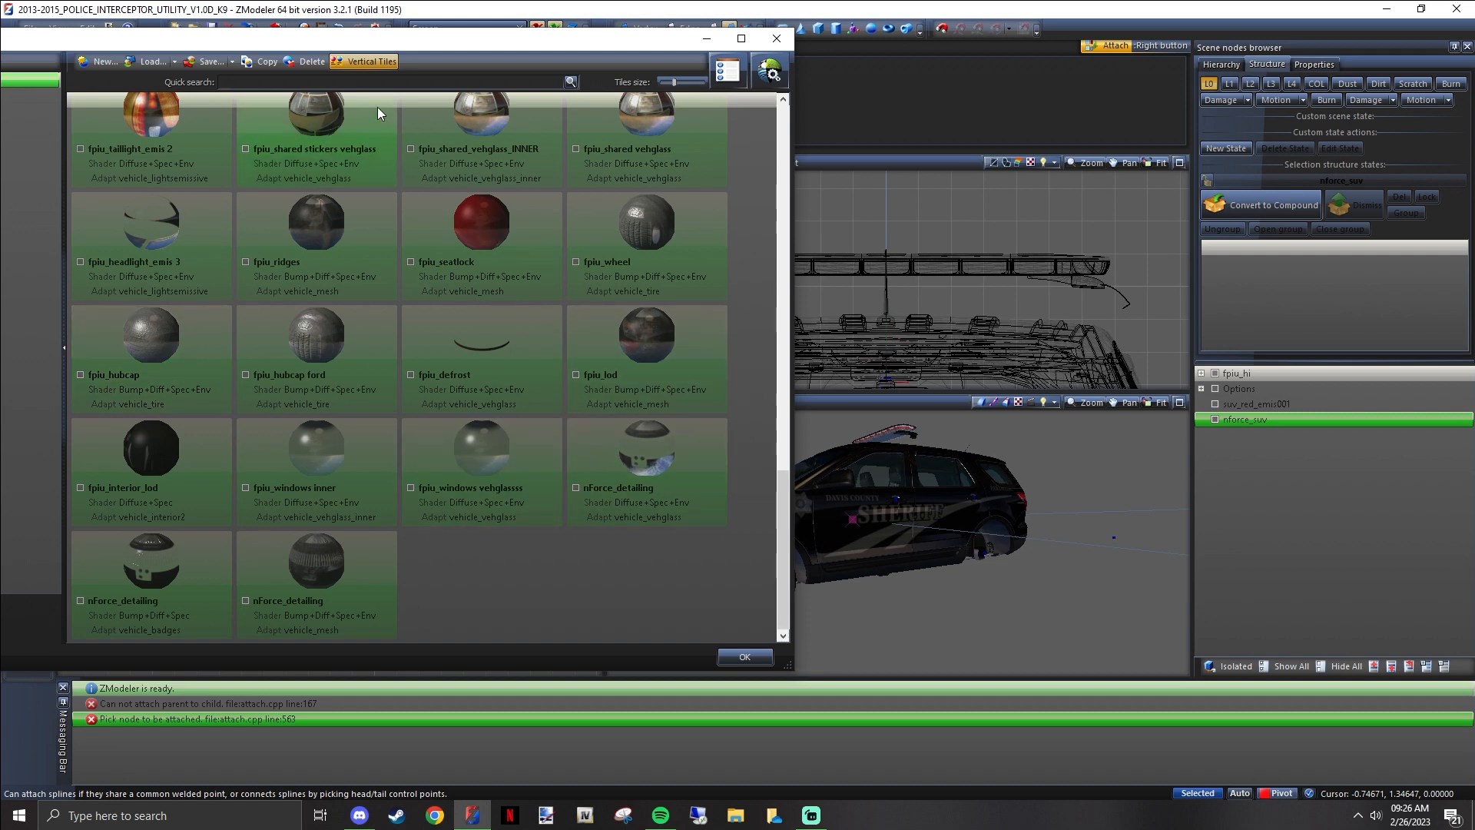
pyautogui.moveTo(392, 44); pyautogui.dragTo(778, 73)
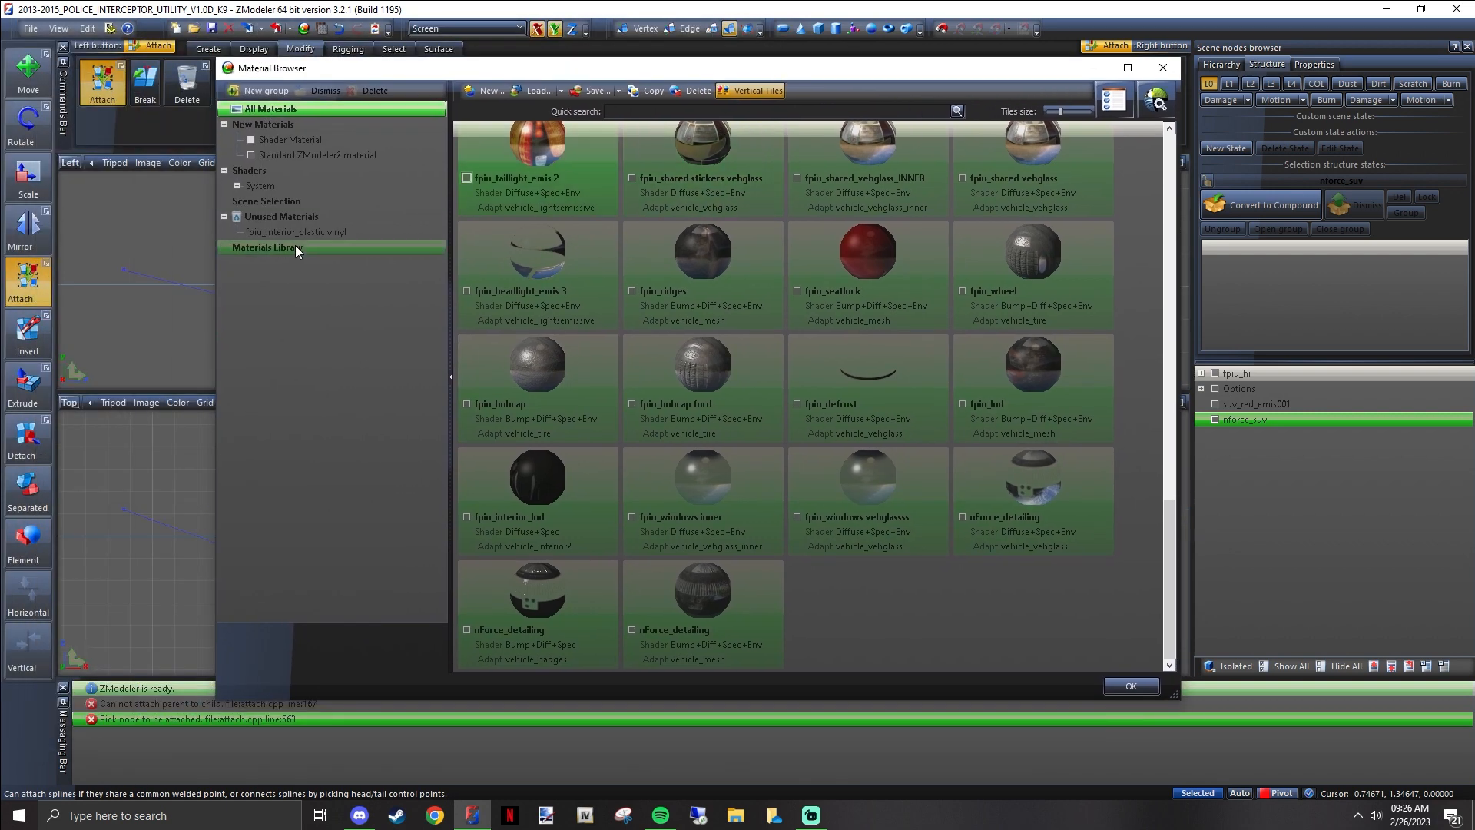
pyautogui.click(292, 218)
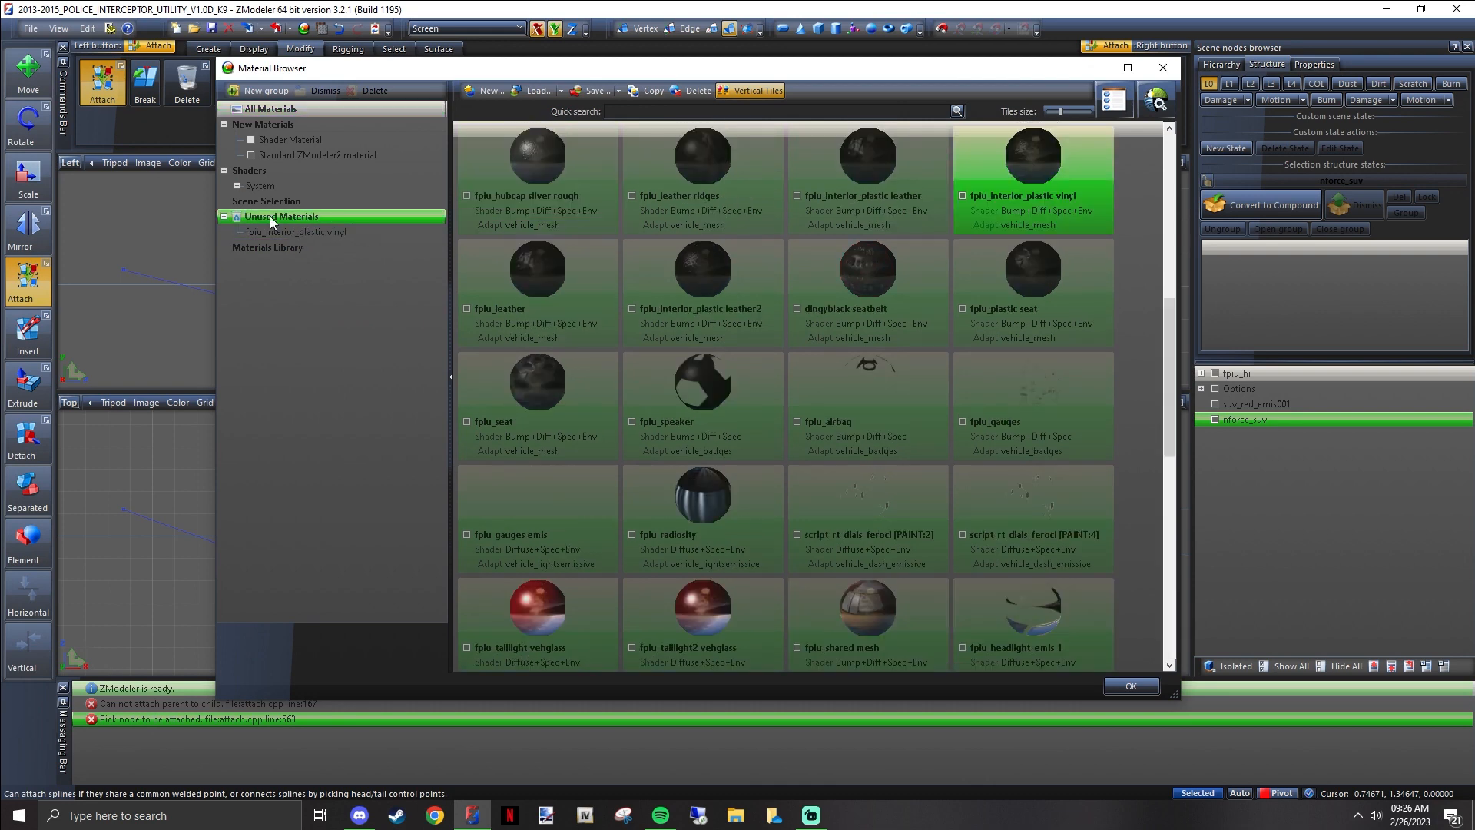
pyautogui.click(282, 232)
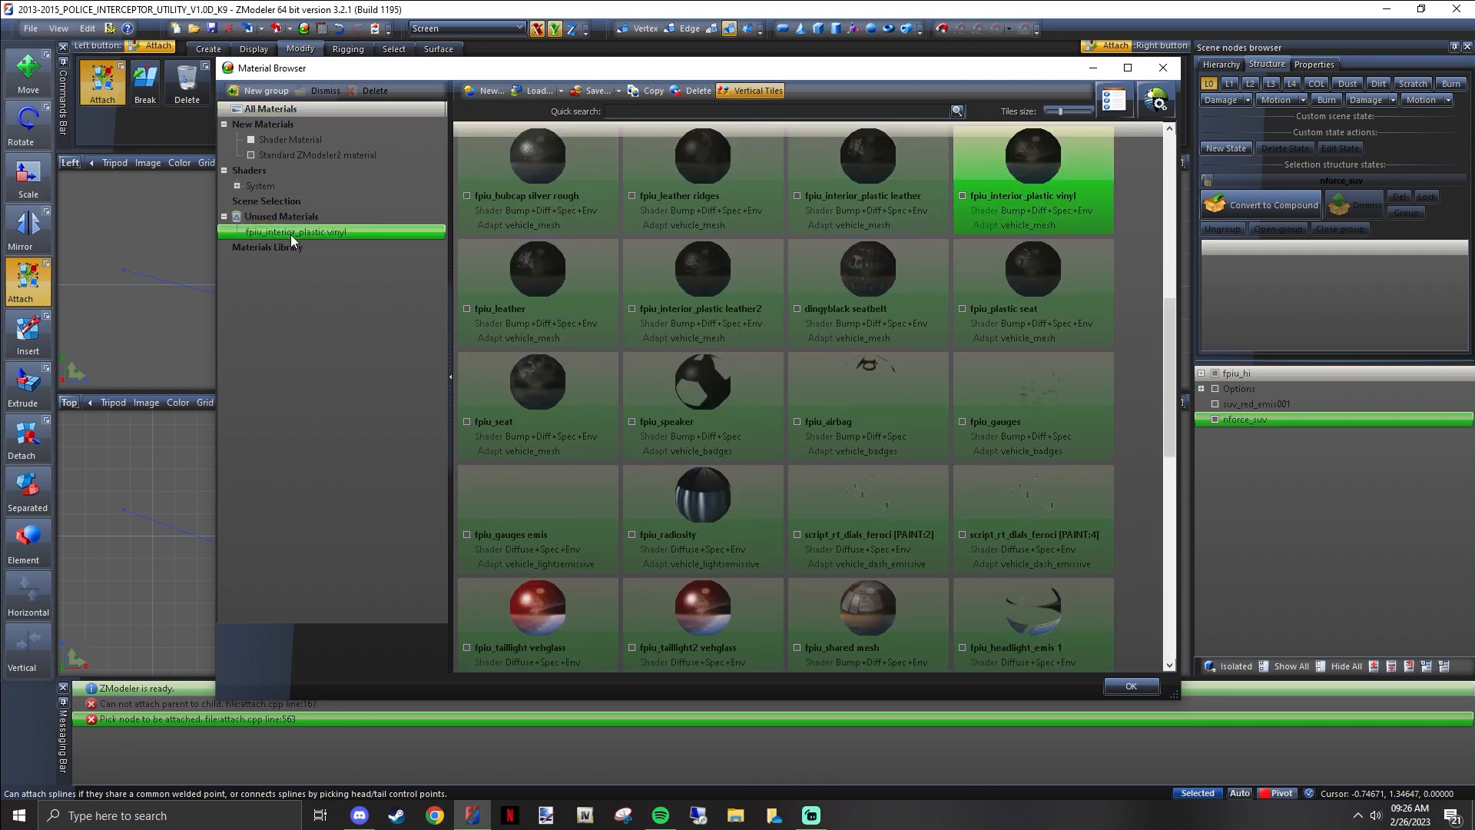
pyautogui.click(284, 218)
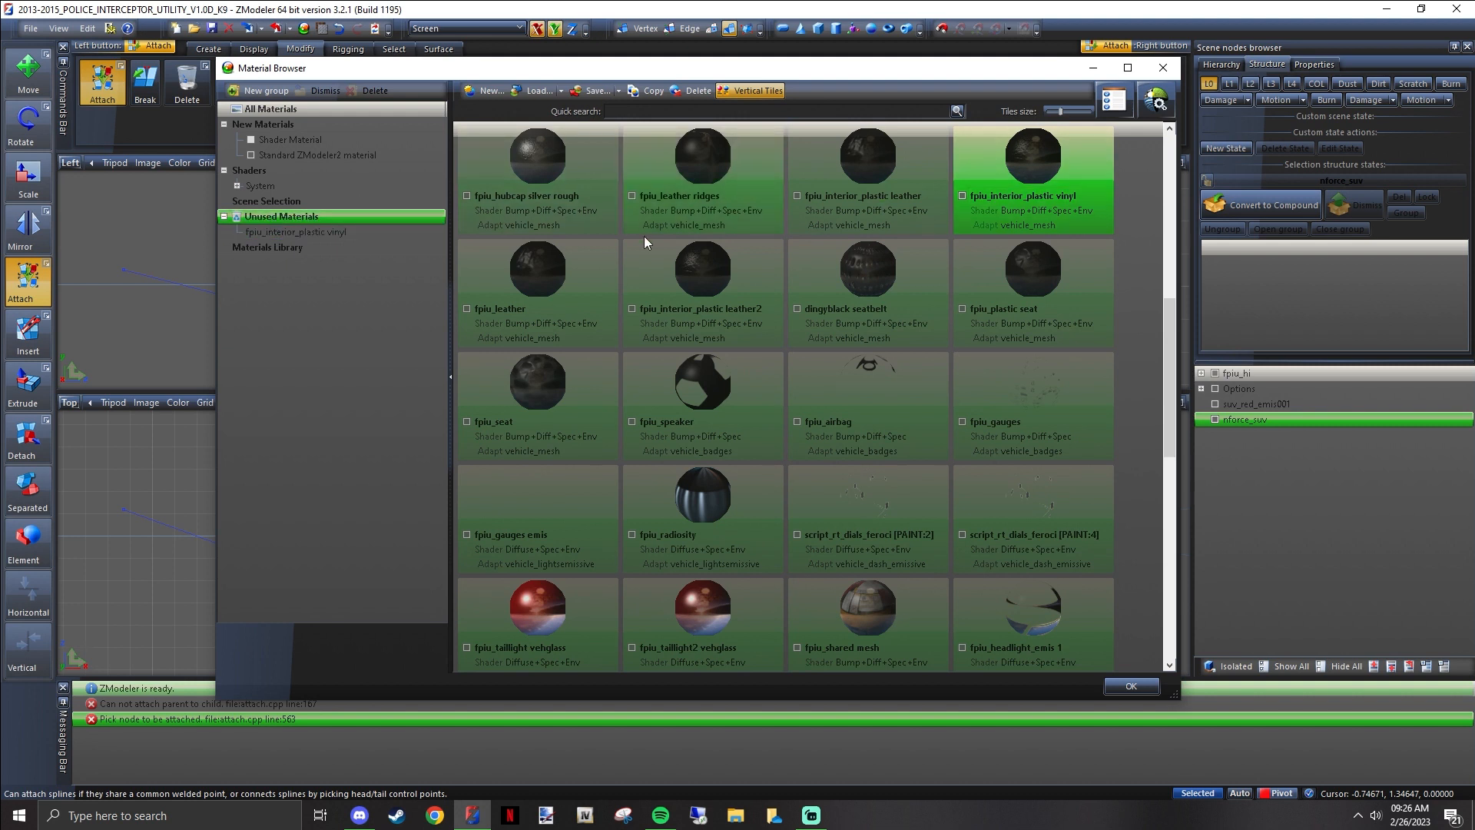
pyautogui.click(700, 92)
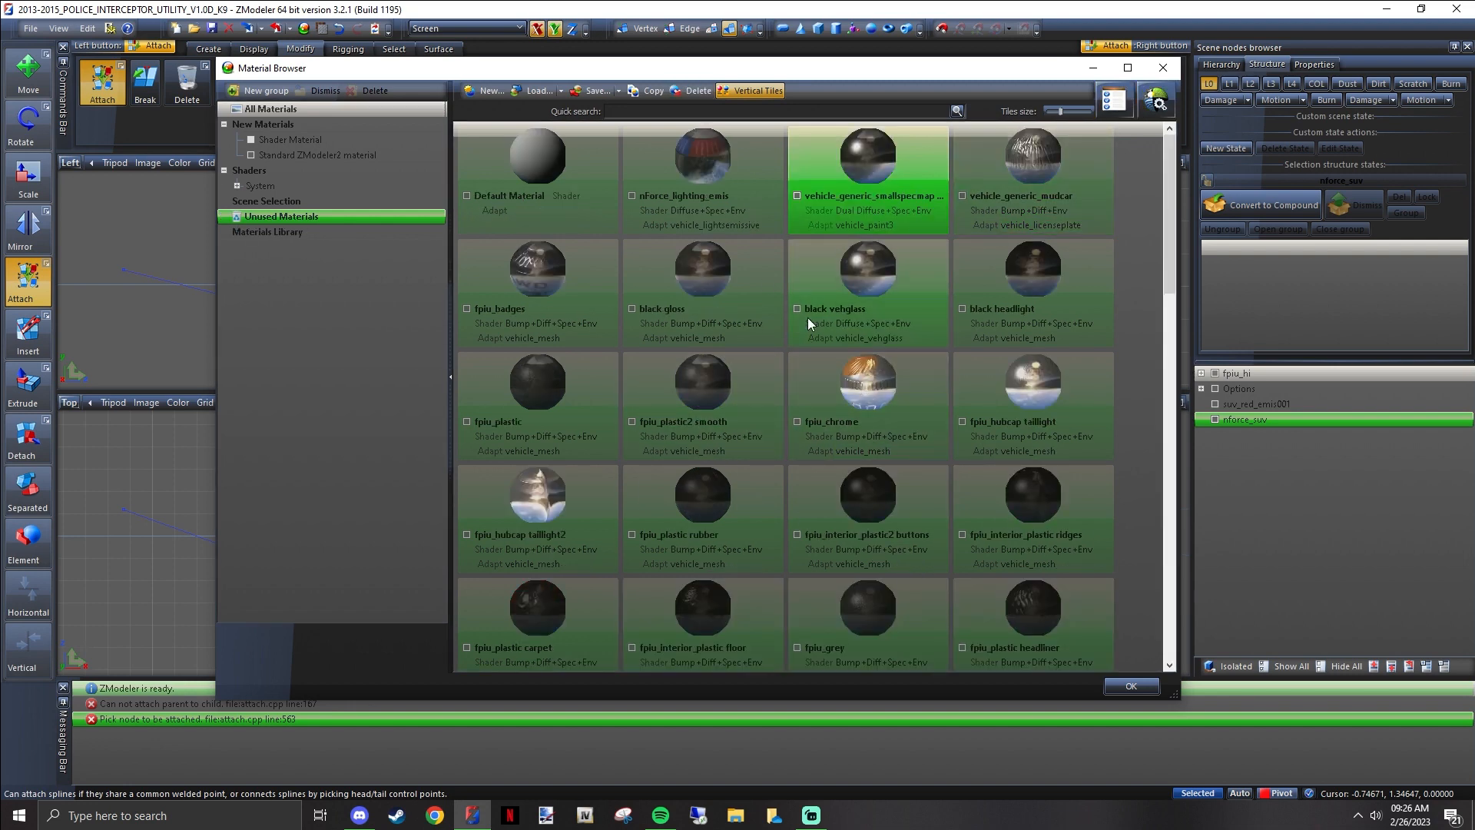
# Select nforce_lighting_emis, review the material list through to the nForce_detailing materials, and close the material browser
pyautogui.click(707, 160)
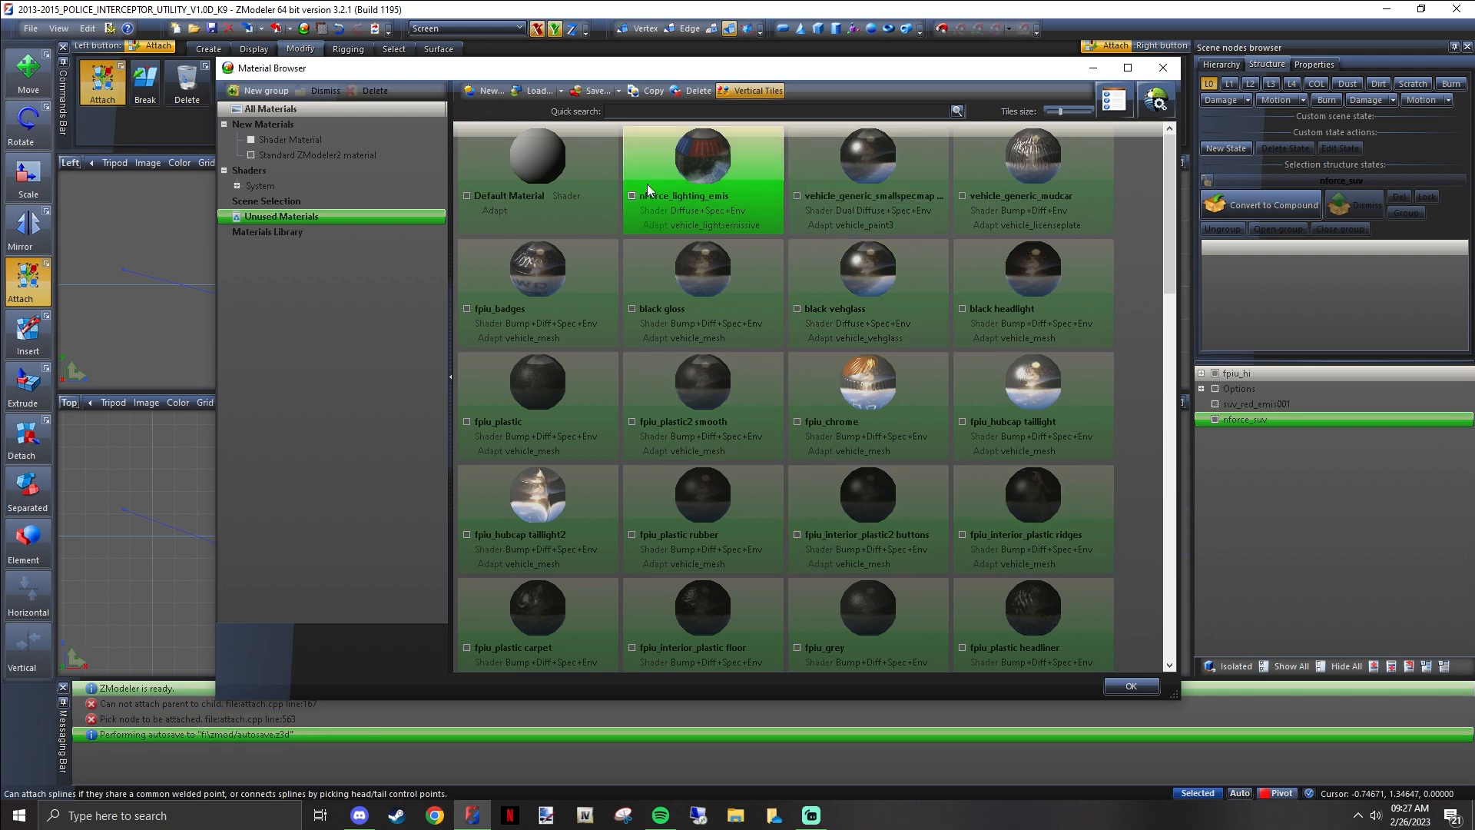
pyautogui.scroll(-10, 795, 505)
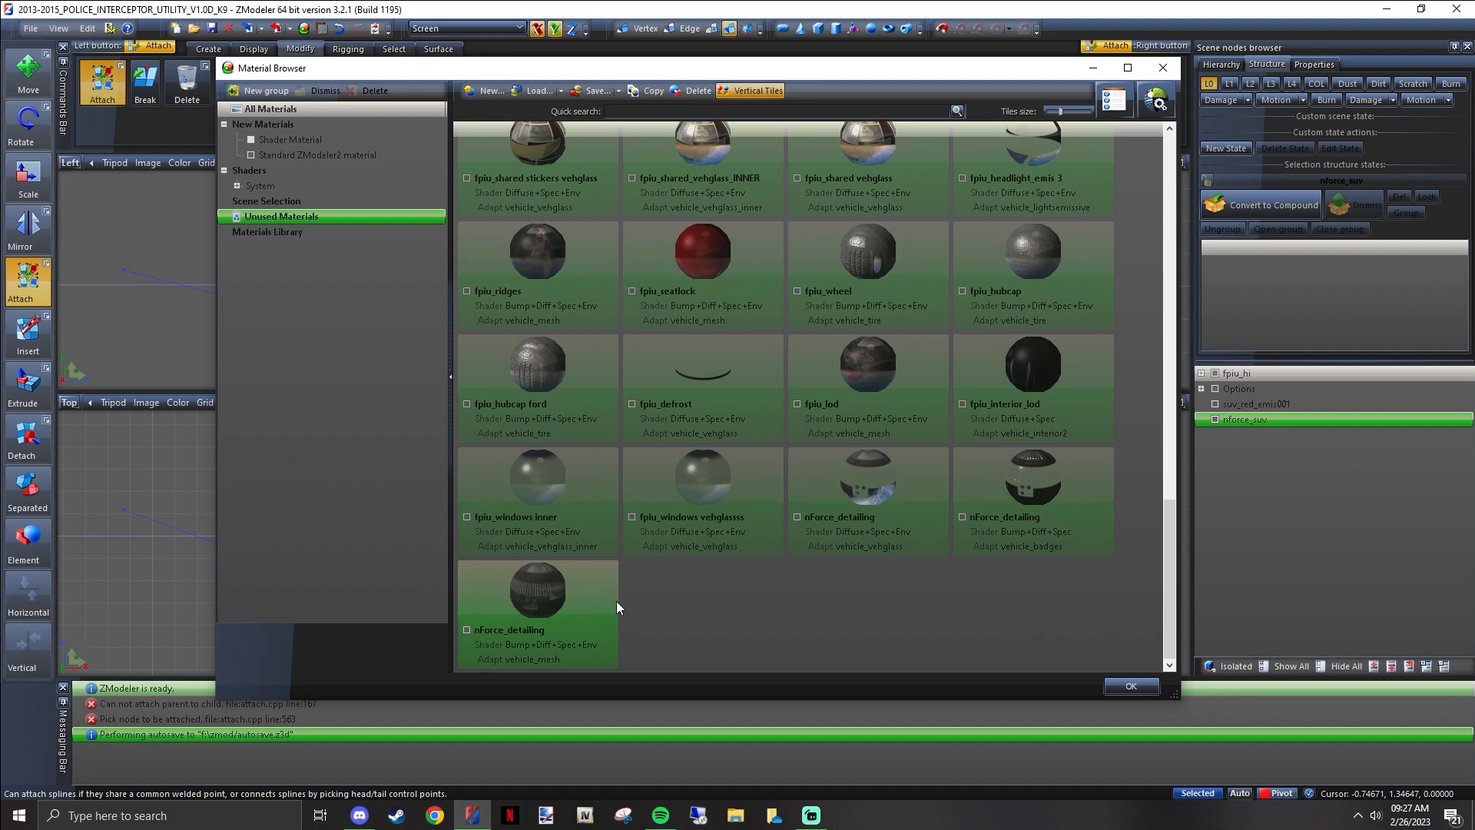
pyautogui.scroll(10, 616, 601)
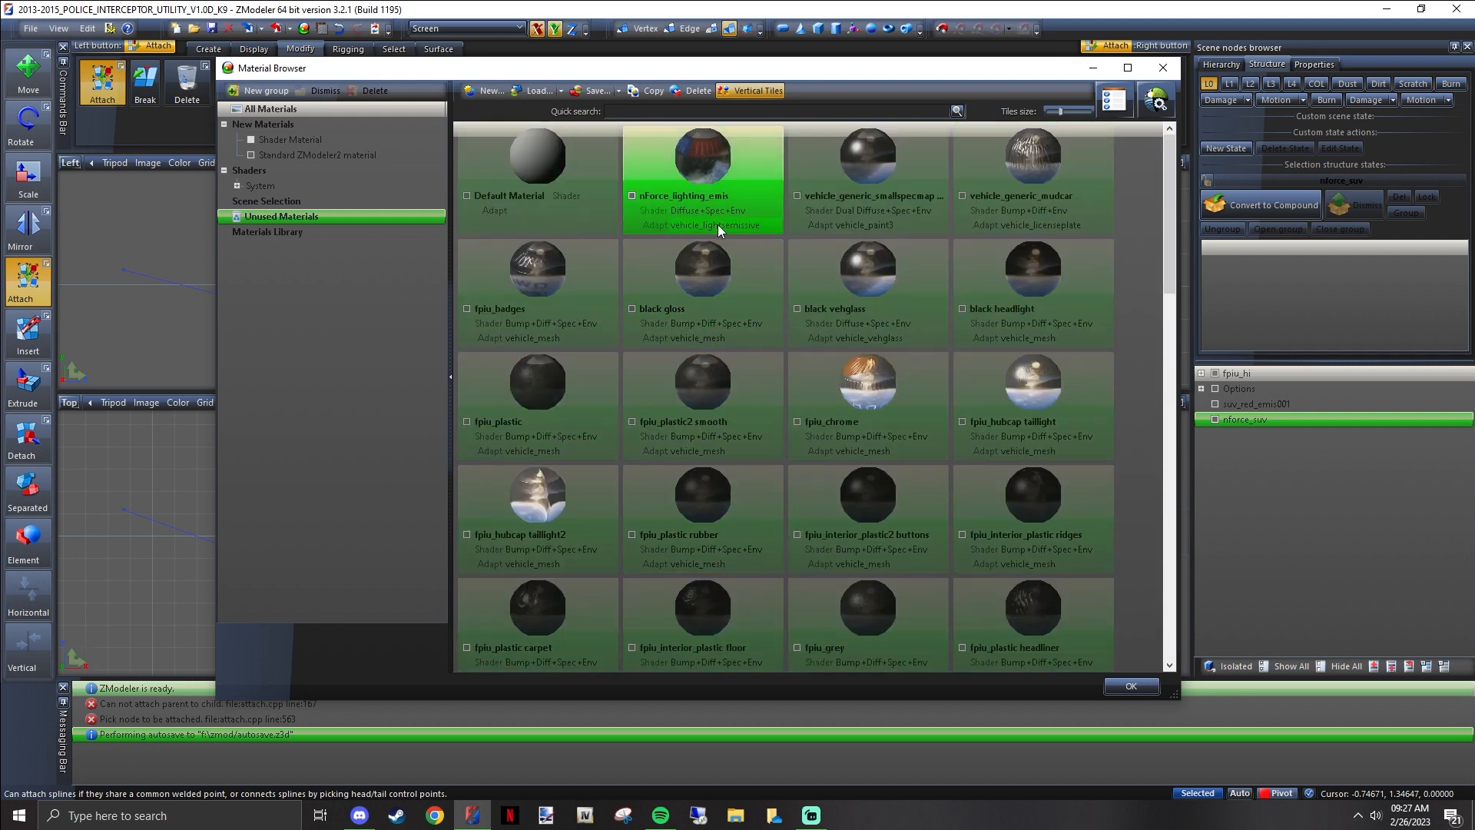
pyautogui.click(1163, 68)
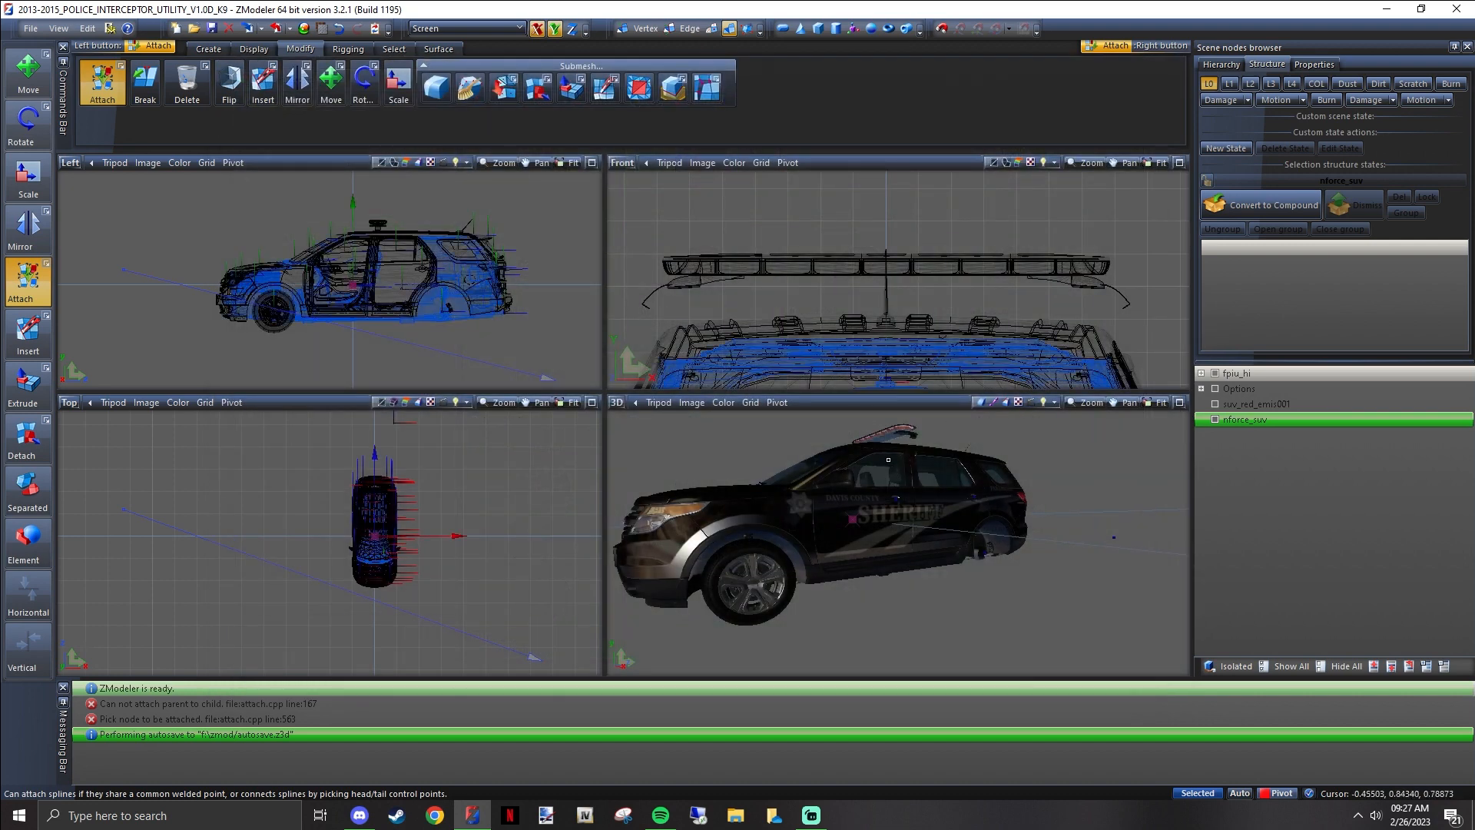
# Delete the Options node from under fpiu_hi in the scene hierarchy
pyautogui.moveTo(888, 459); pyautogui.dragTo(969, 492, button='middle')
pyautogui.scroll(5, 956, 461)
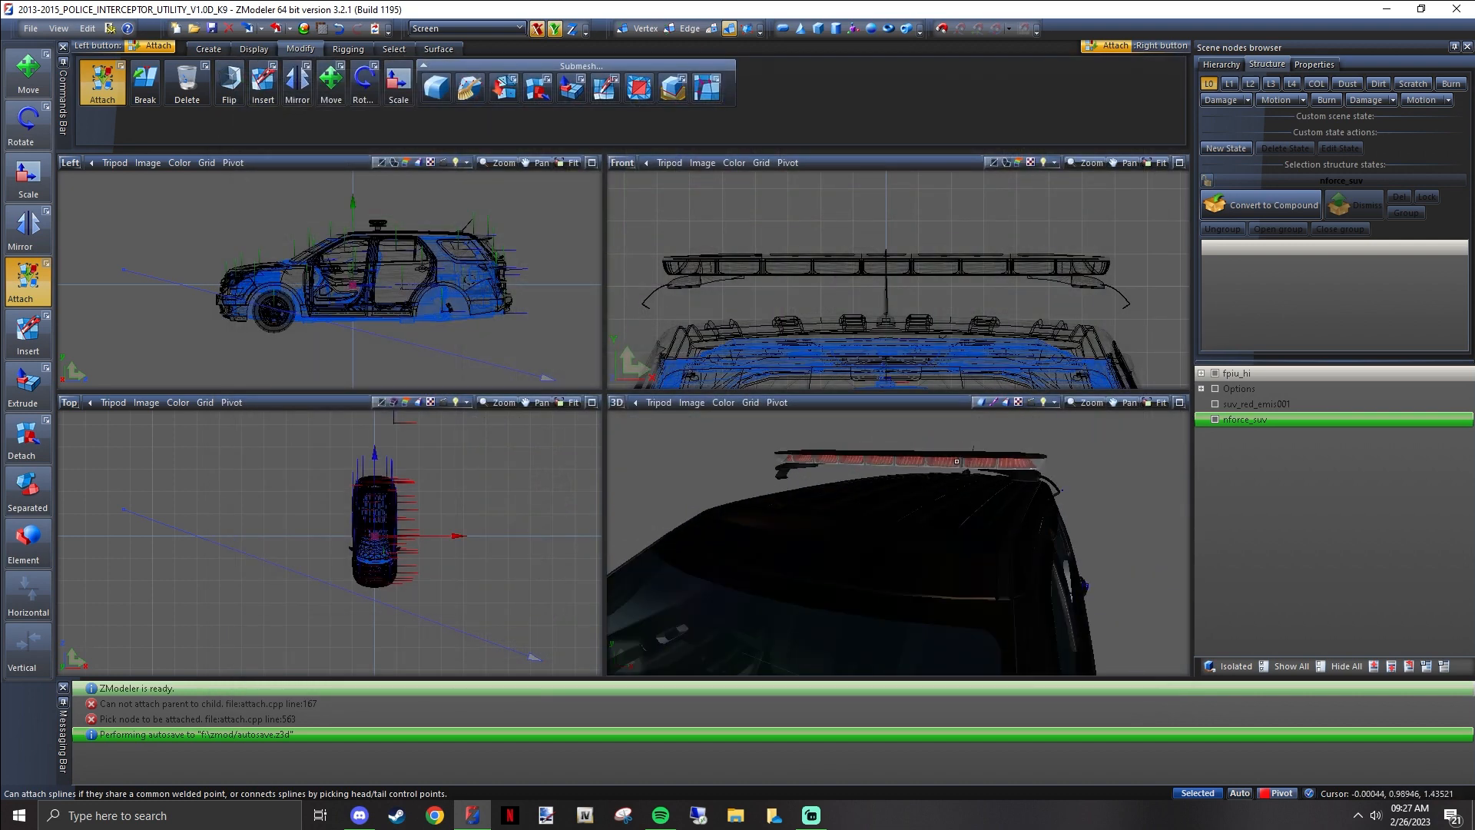
pyautogui.rightClick(1234, 390)
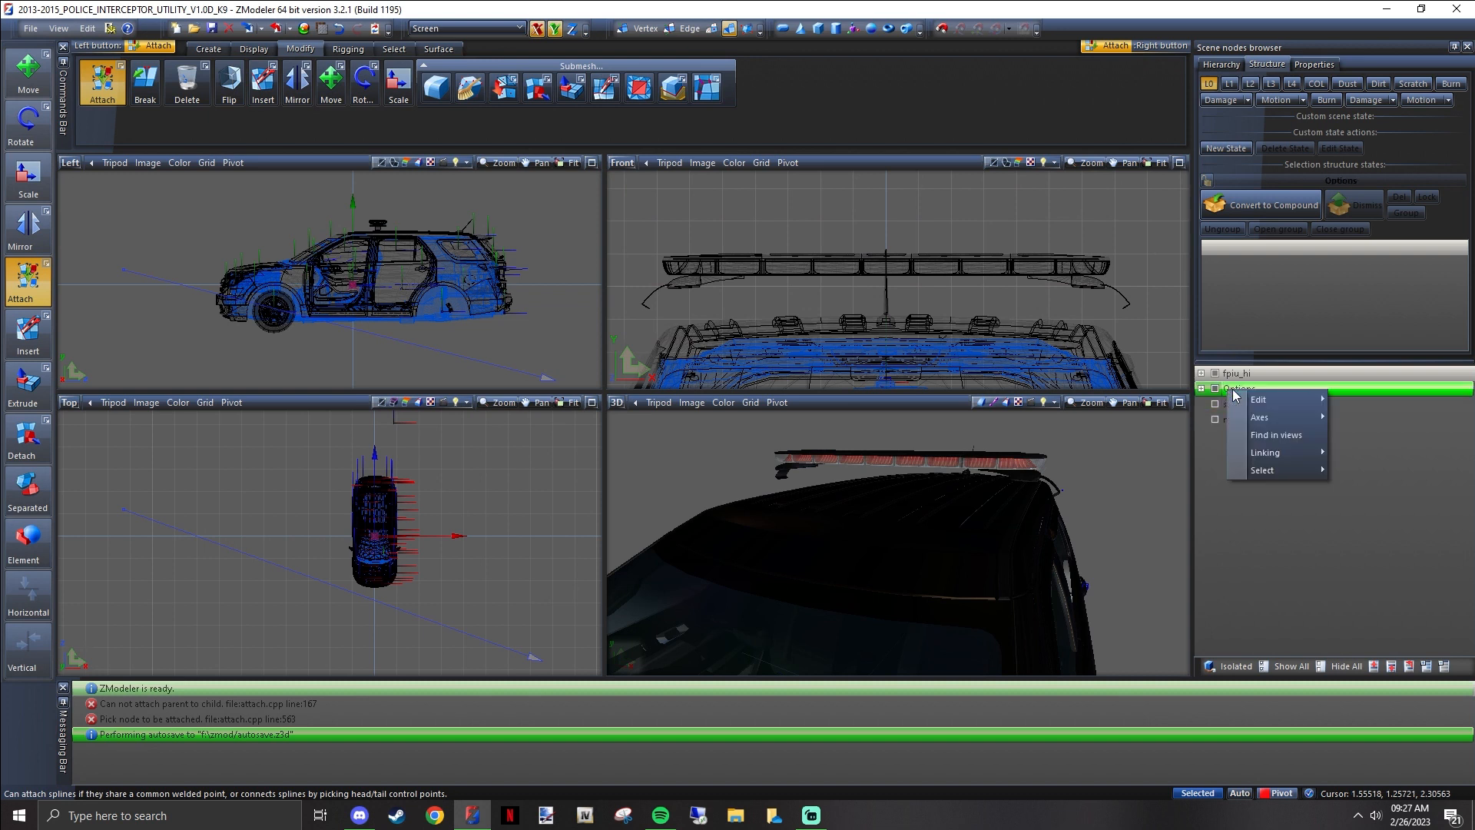
pyautogui.moveTo(1272, 404)
pyautogui.click(1362, 417)
# Hide all nodes and show only suv_red_emis001 to isolate the lightbar's red emissive lenses
pyautogui.moveTo(1162, 461); pyautogui.dragTo(1094, 452, button='middle')
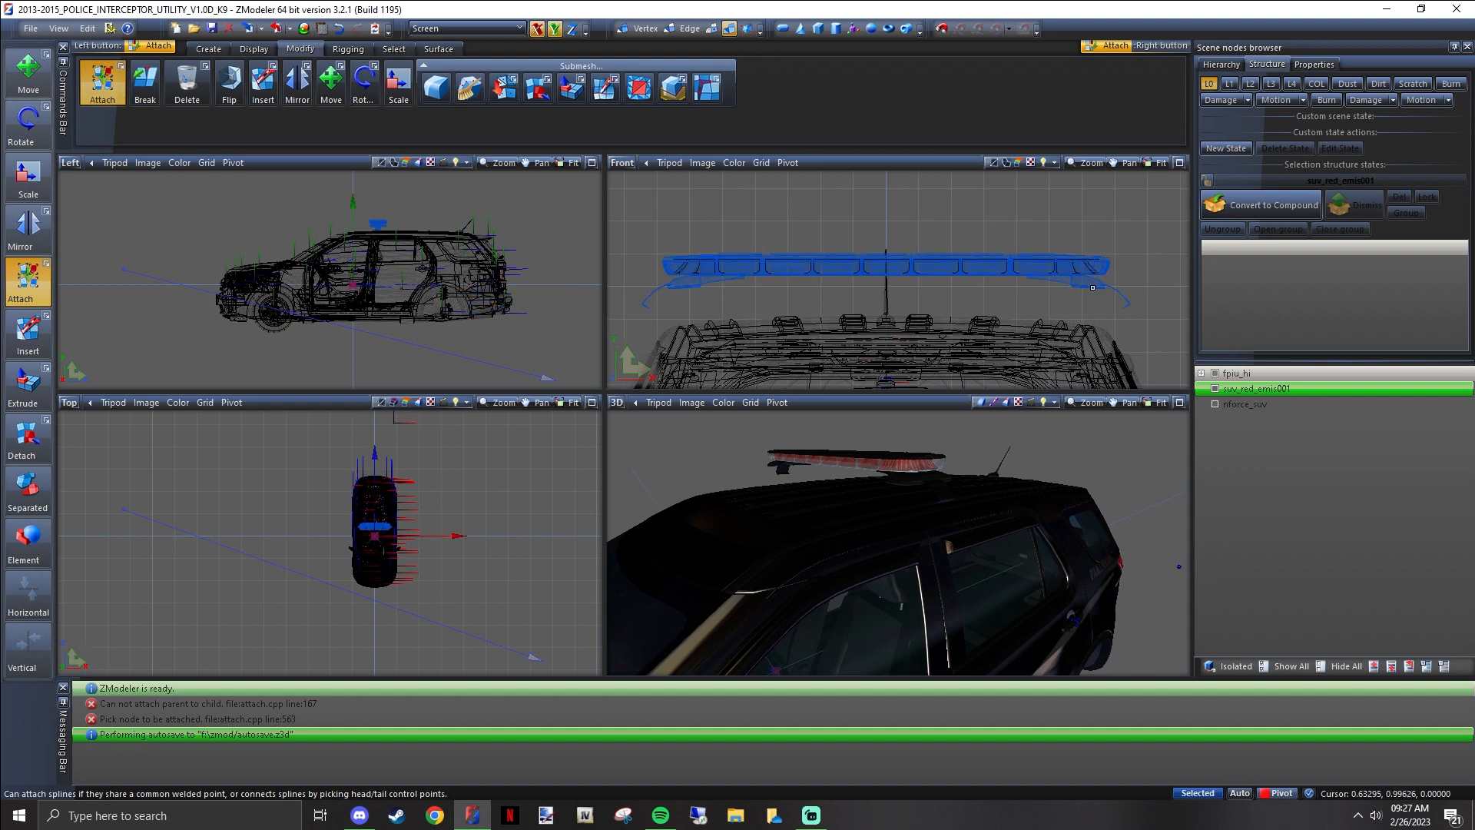
pyautogui.click(1344, 666)
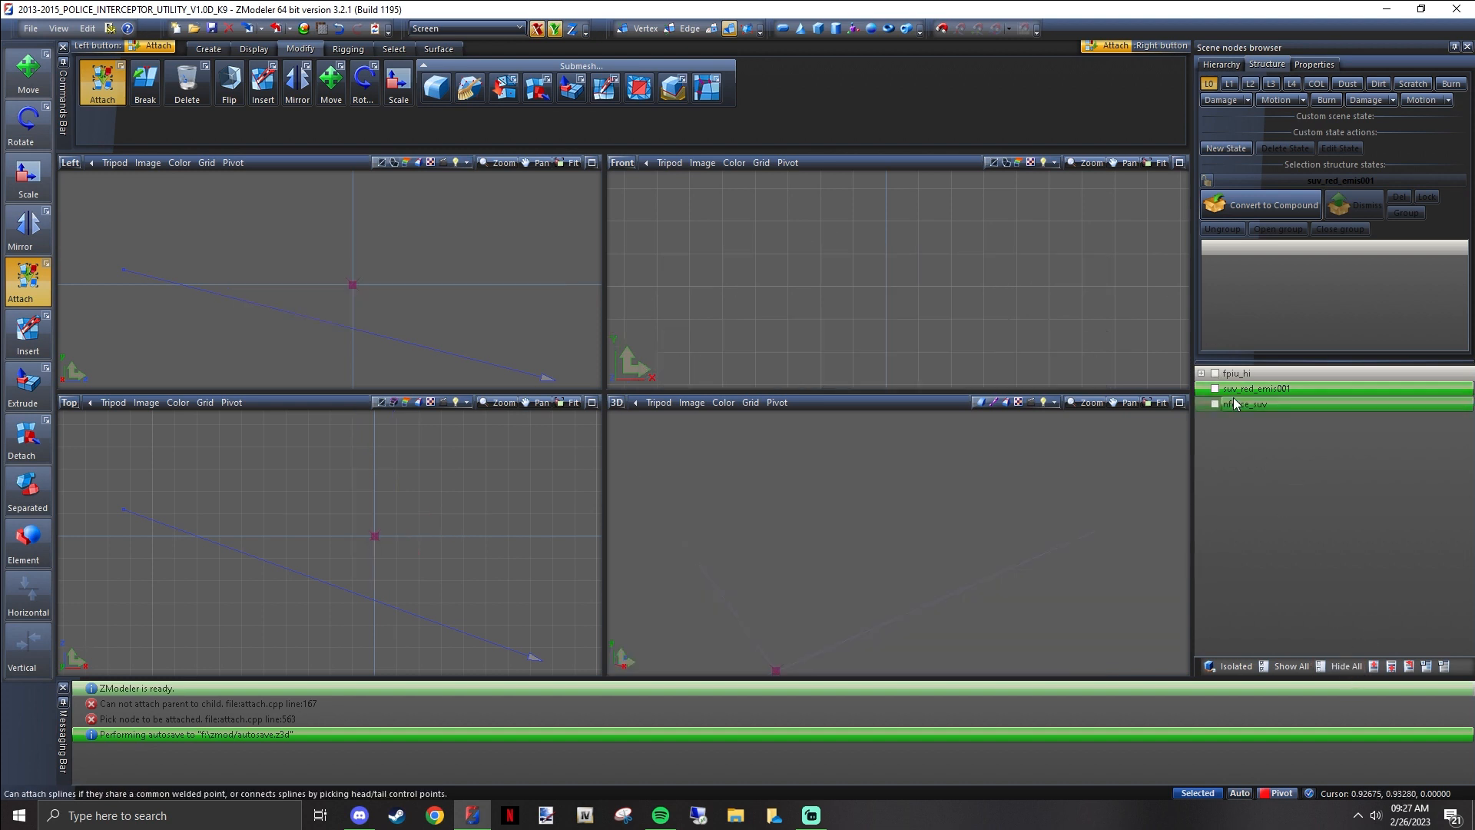
pyautogui.click(1215, 389)
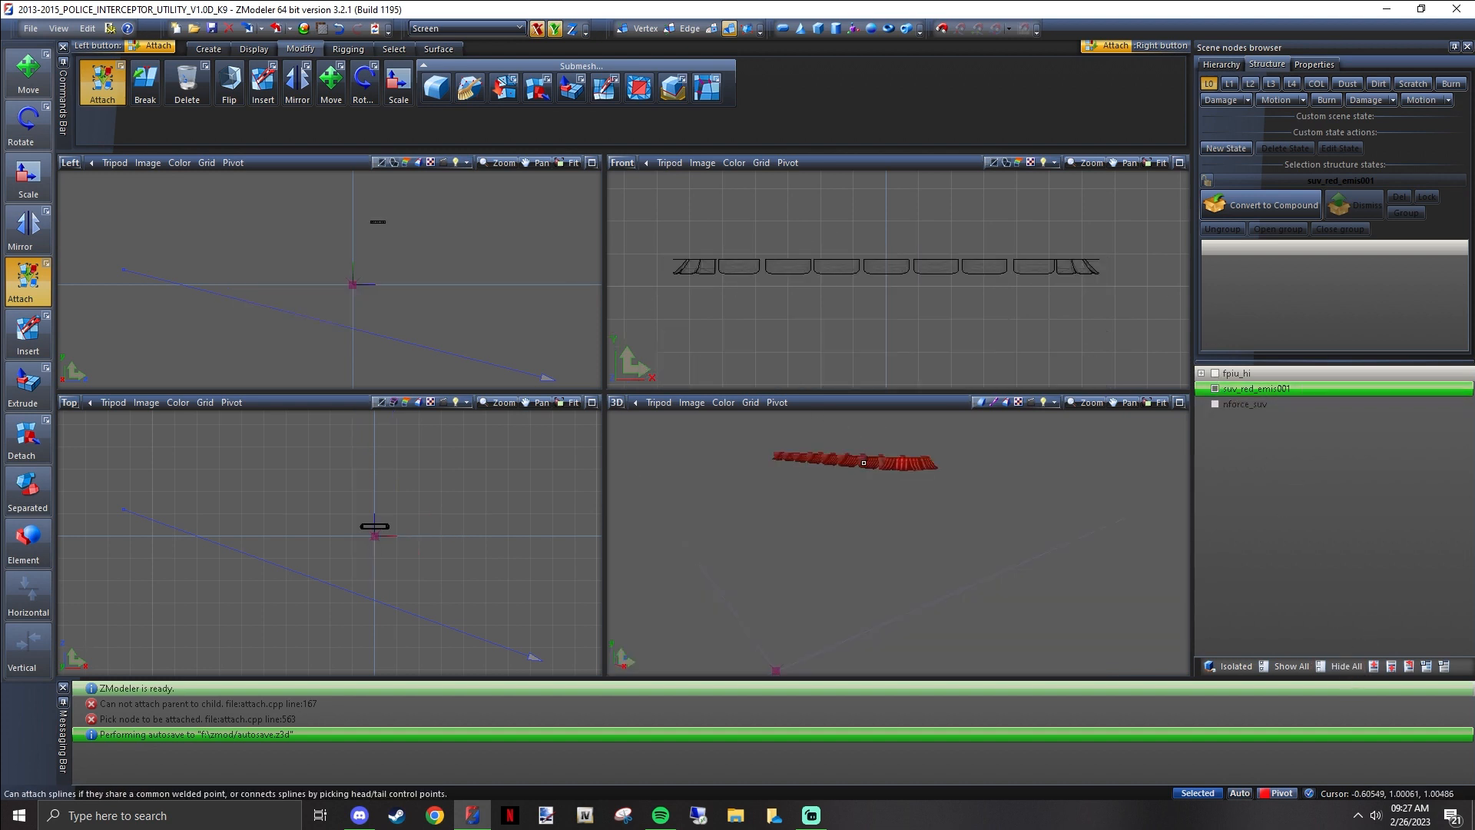
# Switch the Front viewport to a Top view and frame the whole ring of suv_red_emis001 lightbar lenses in it
pyautogui.moveTo(881, 467); pyautogui.dragTo(906, 491, button='middle')
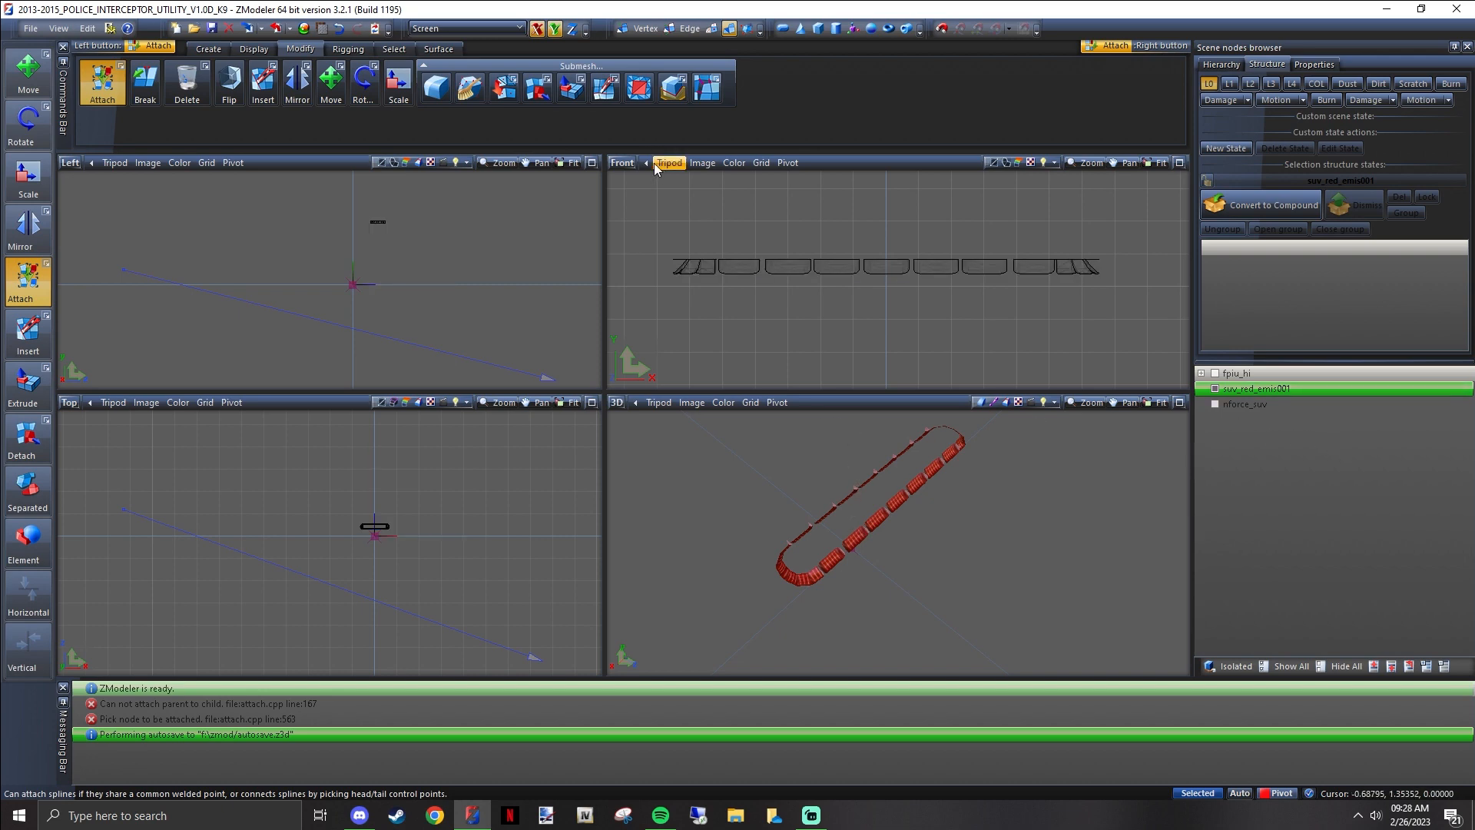
pyautogui.click(622, 162)
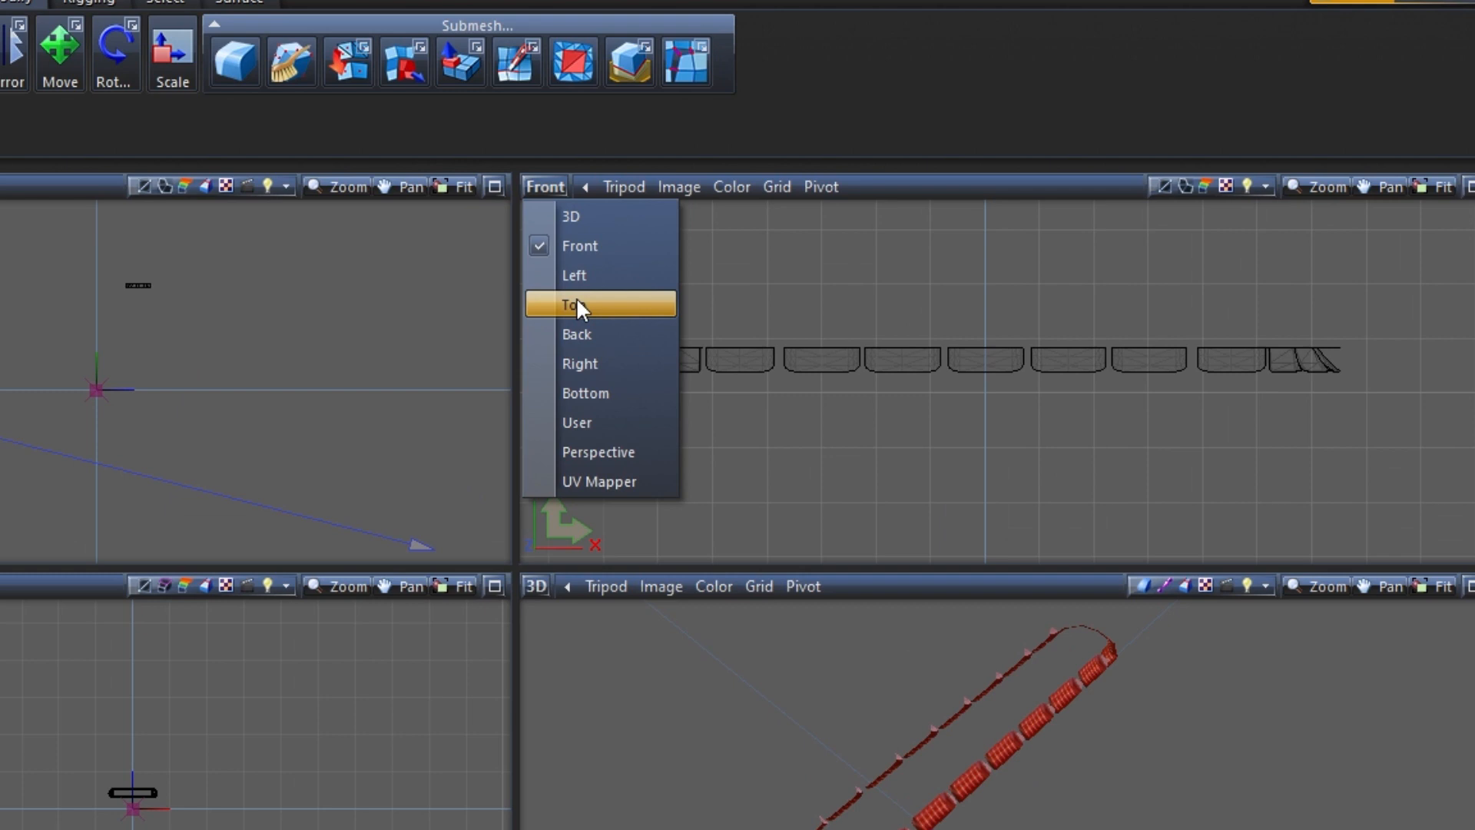
pyautogui.click(616, 260)
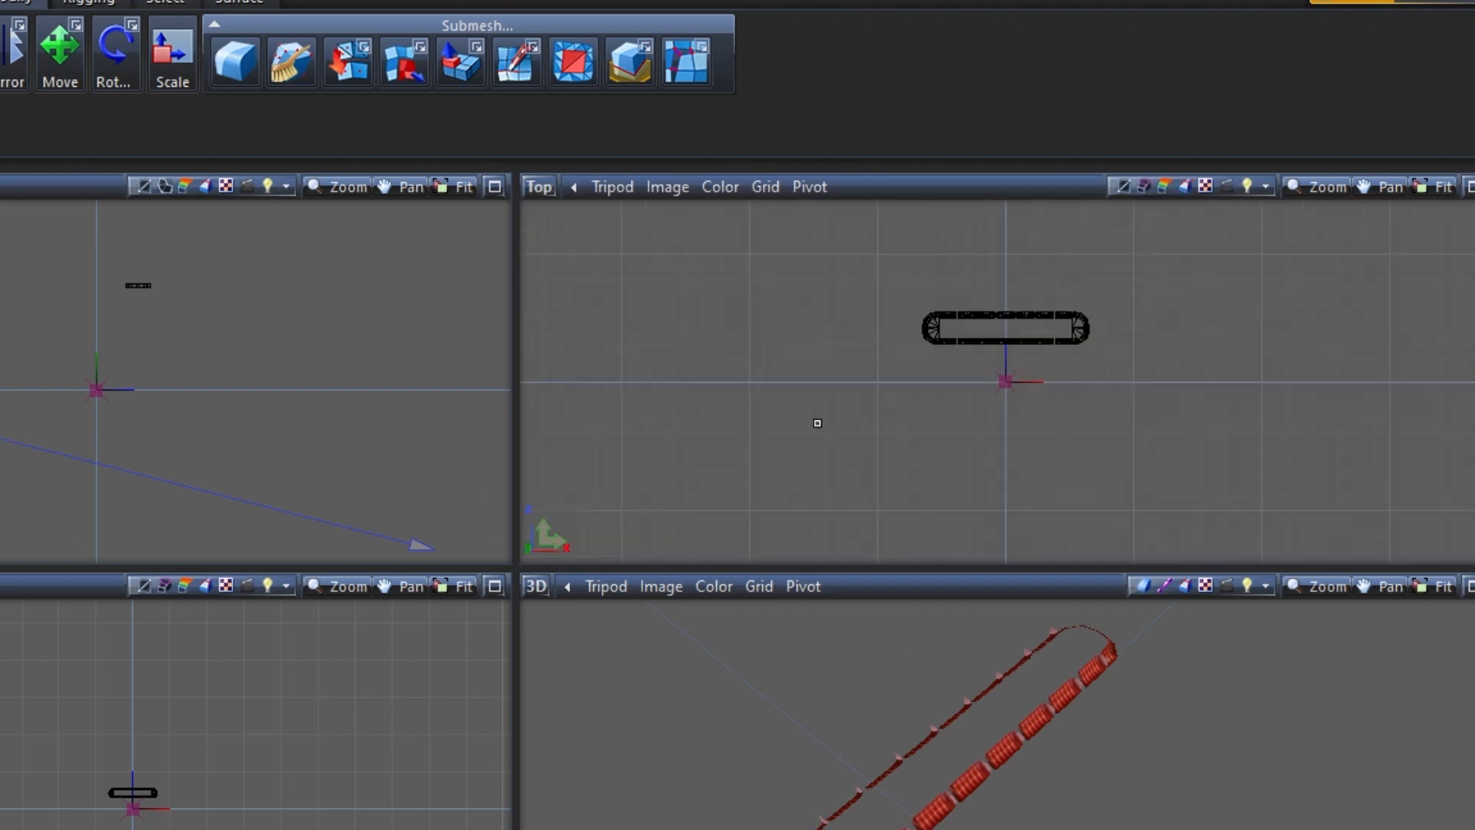
pyautogui.scroll(2, 1090, 316)
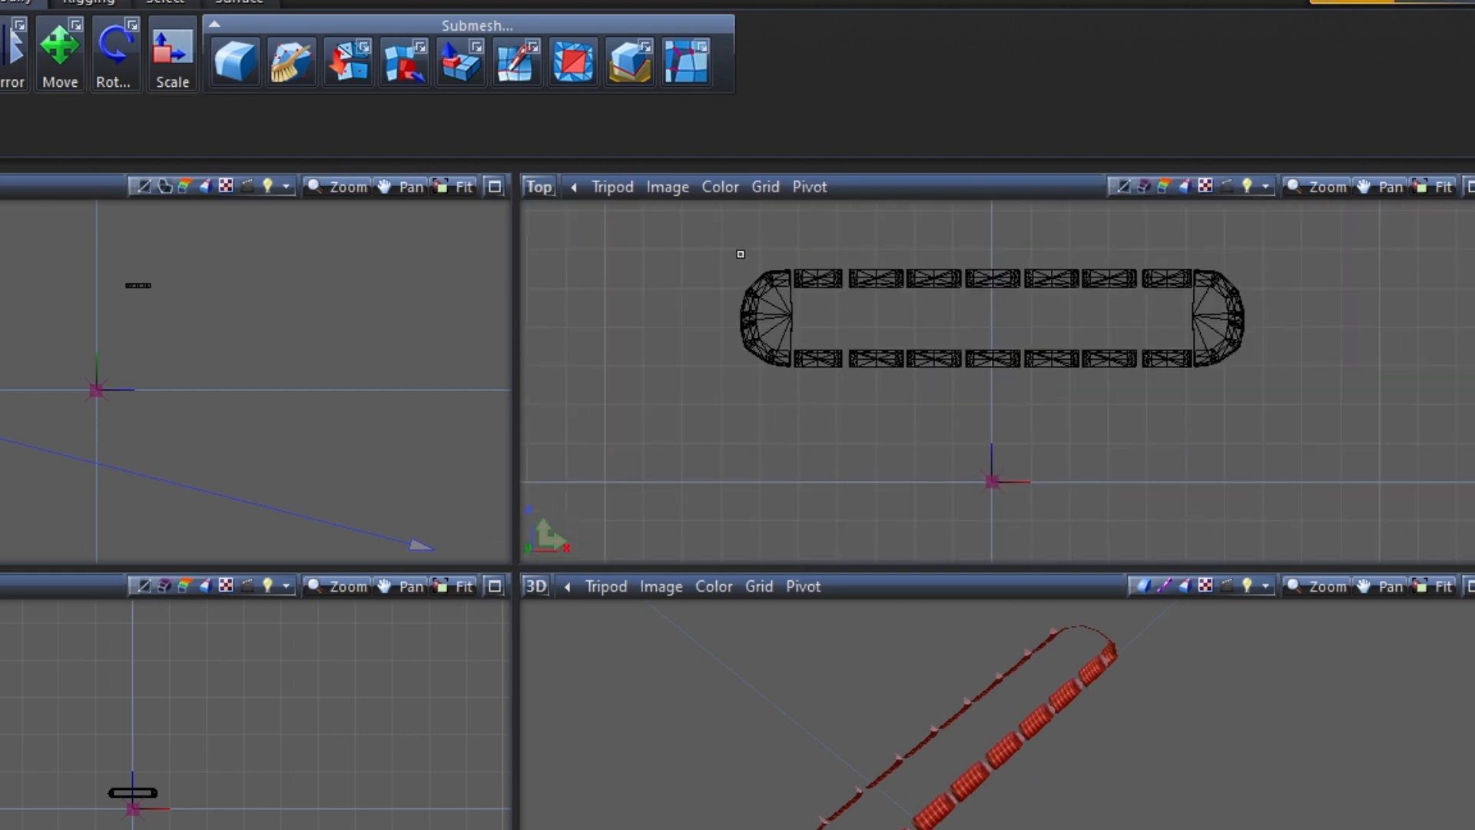
pyautogui.scroll(4, 1177, 273)
pyautogui.scroll(-3, 706, 377)
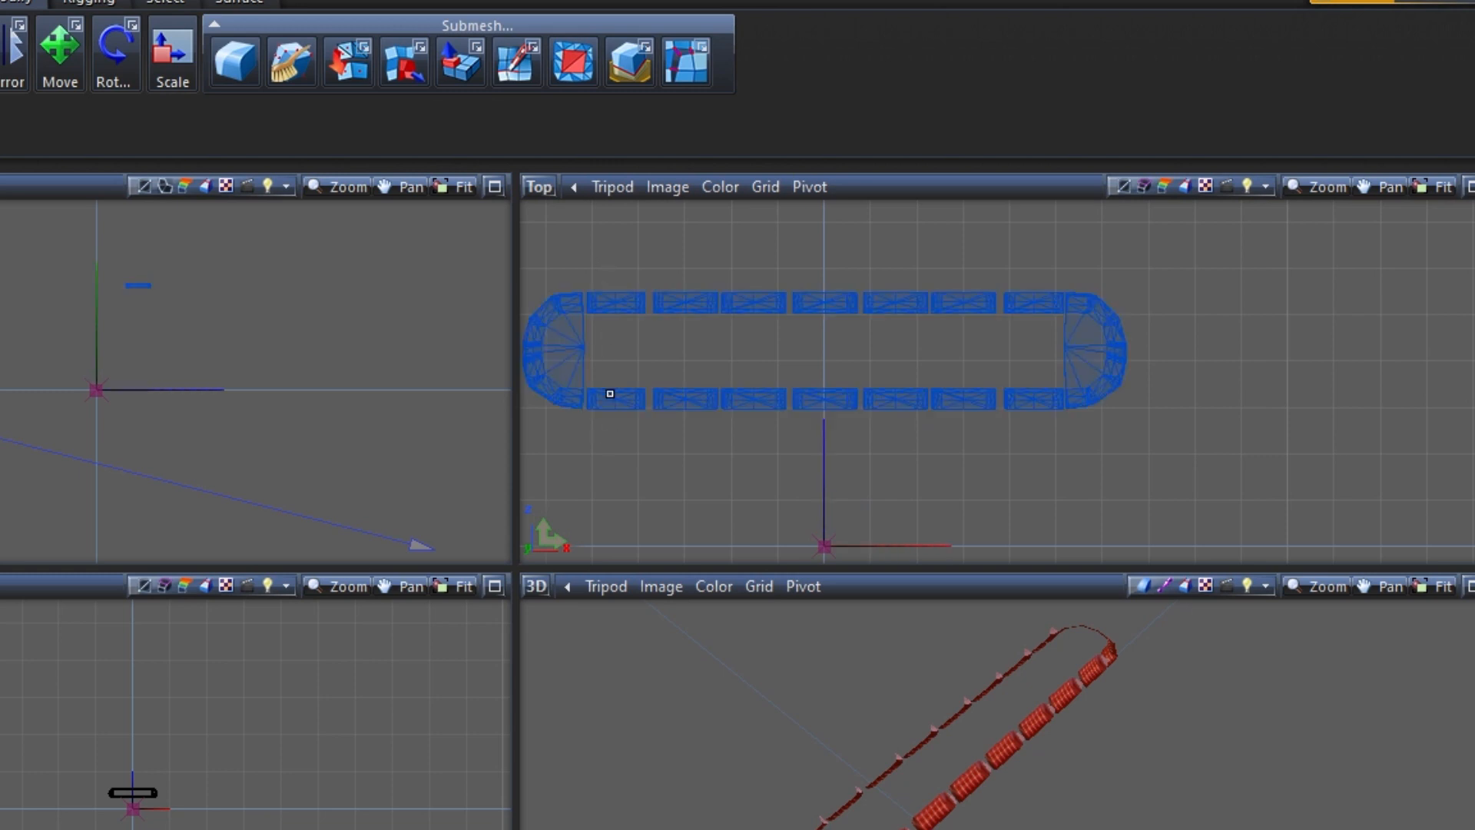
pyautogui.click(975, 302)
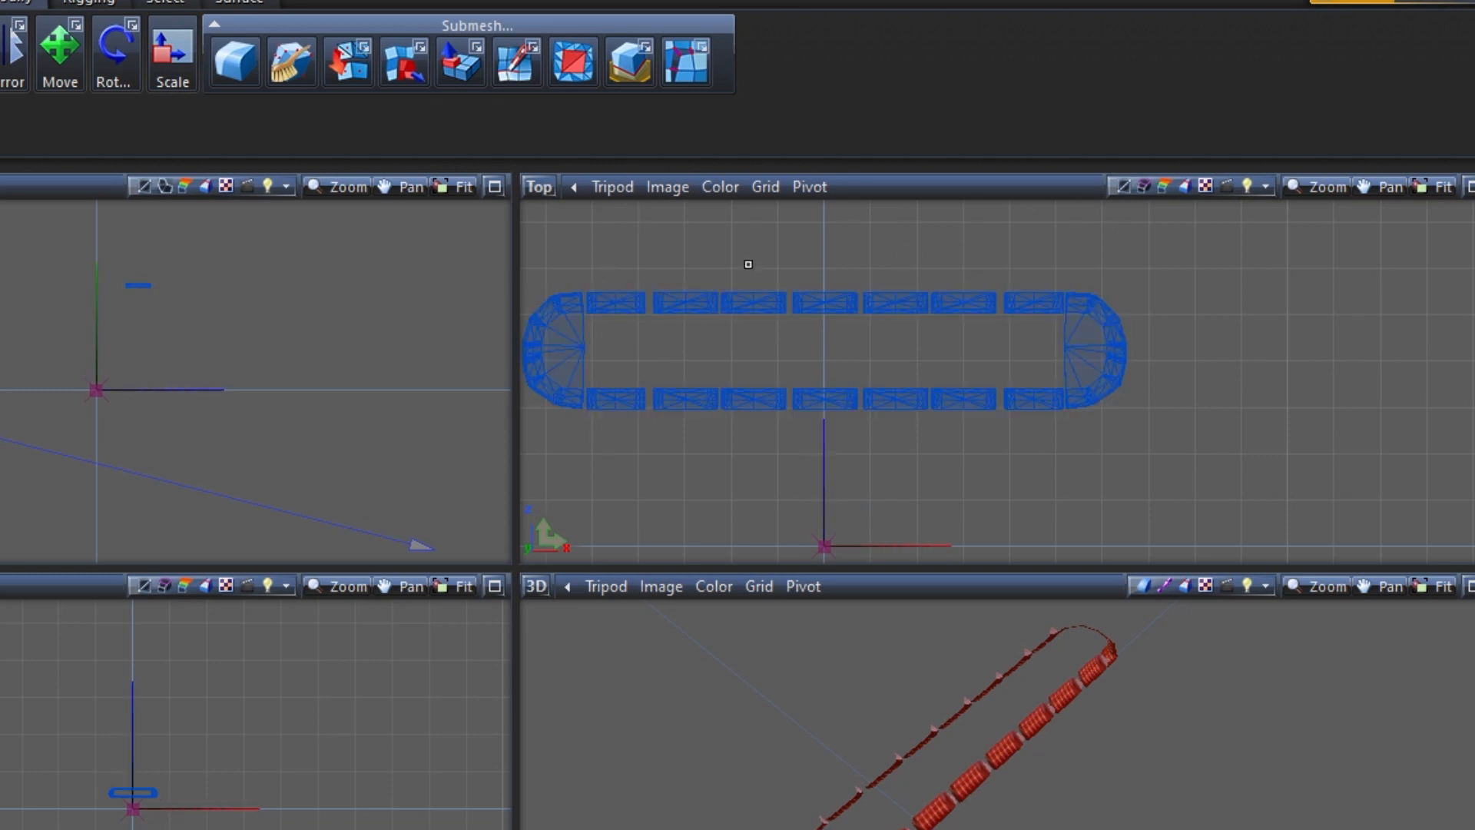
pyautogui.moveTo(845, 229); pyautogui.dragTo(1027, 239, button='middle')
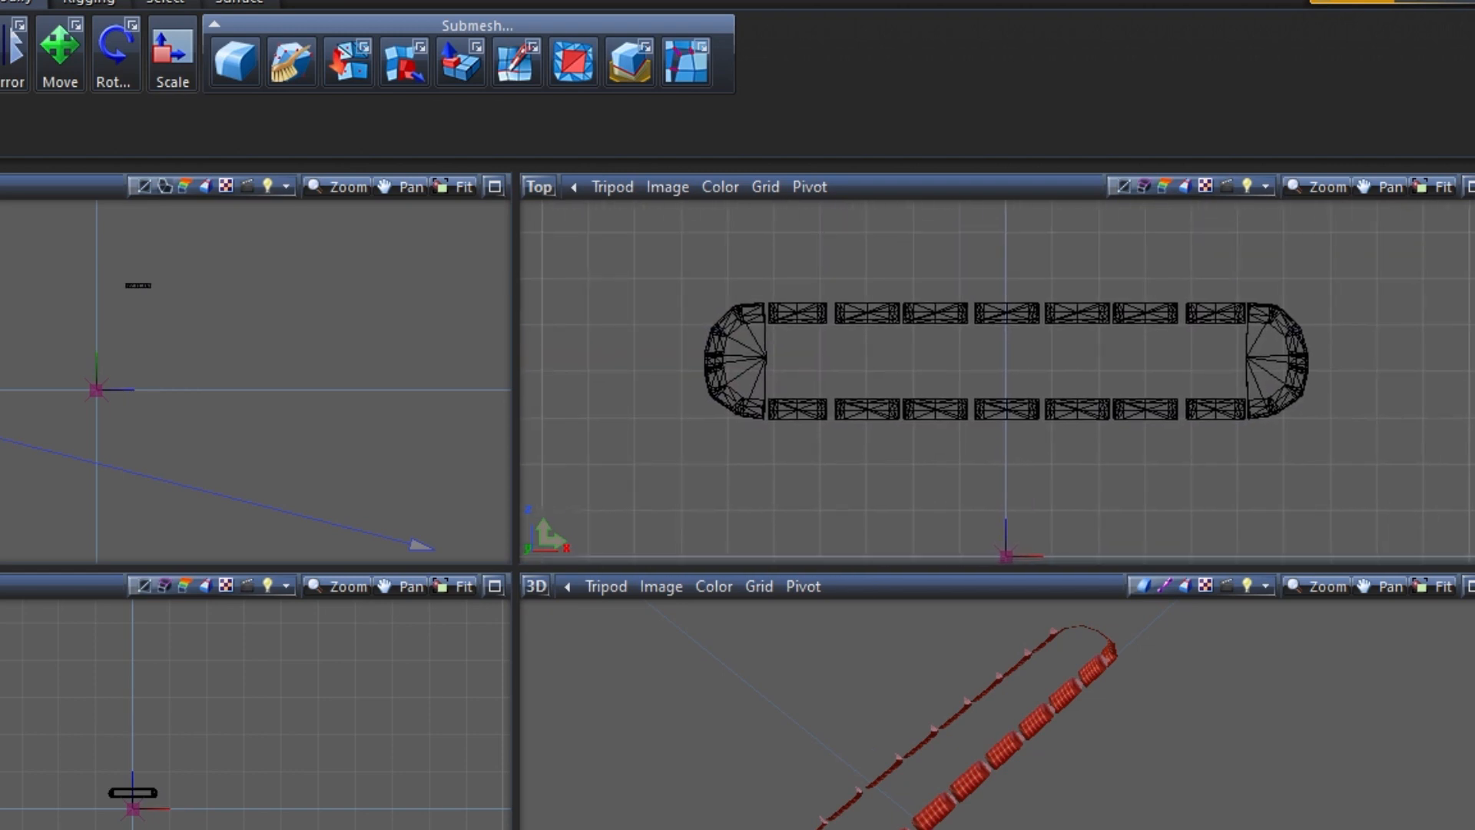
# Switch from object-level to polygon-level editing and activate suv_red_emis001 for editing its individual faces
pyautogui.click(667, 60)
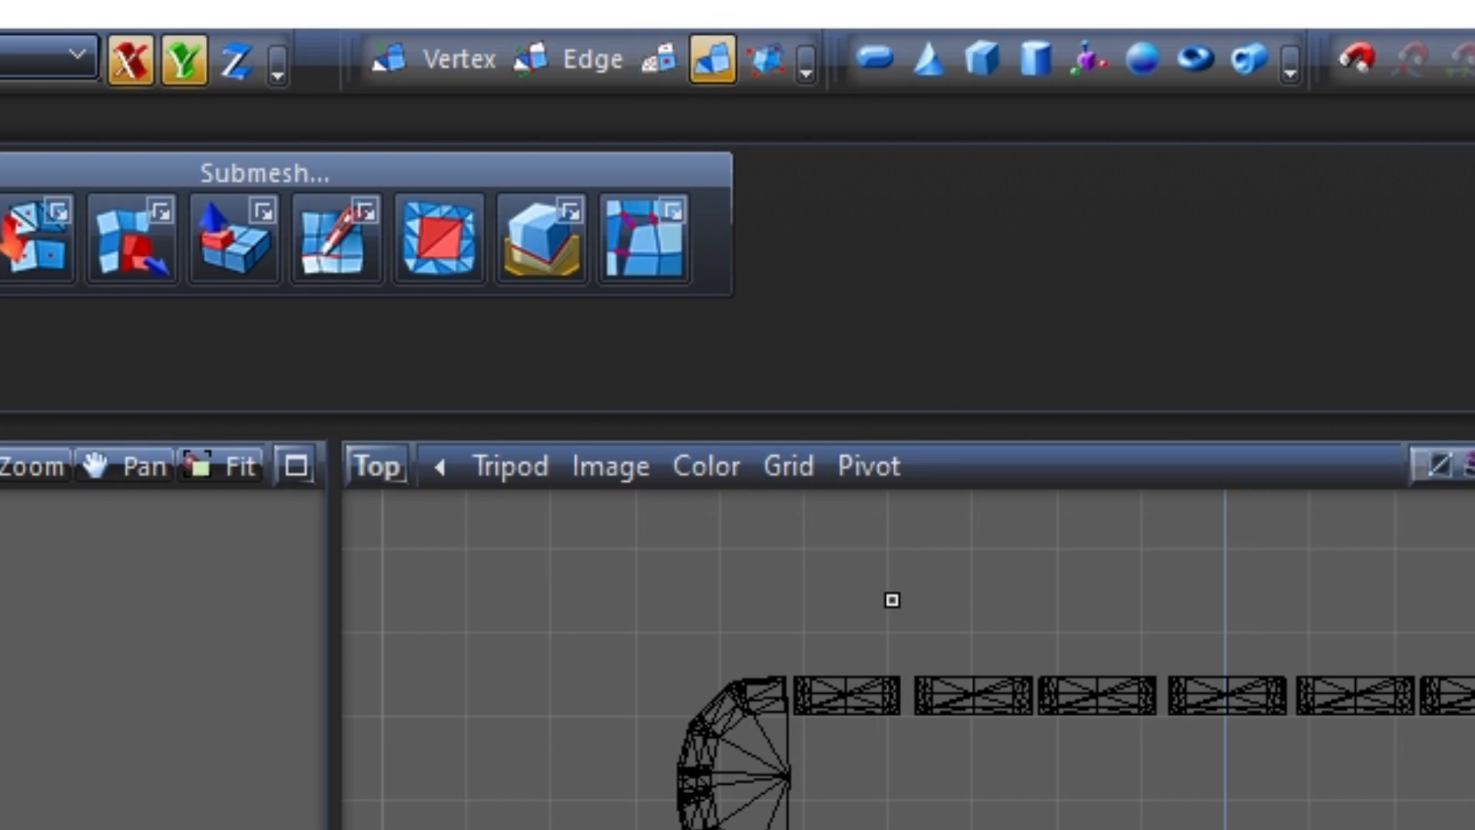
pyautogui.click(722, 58)
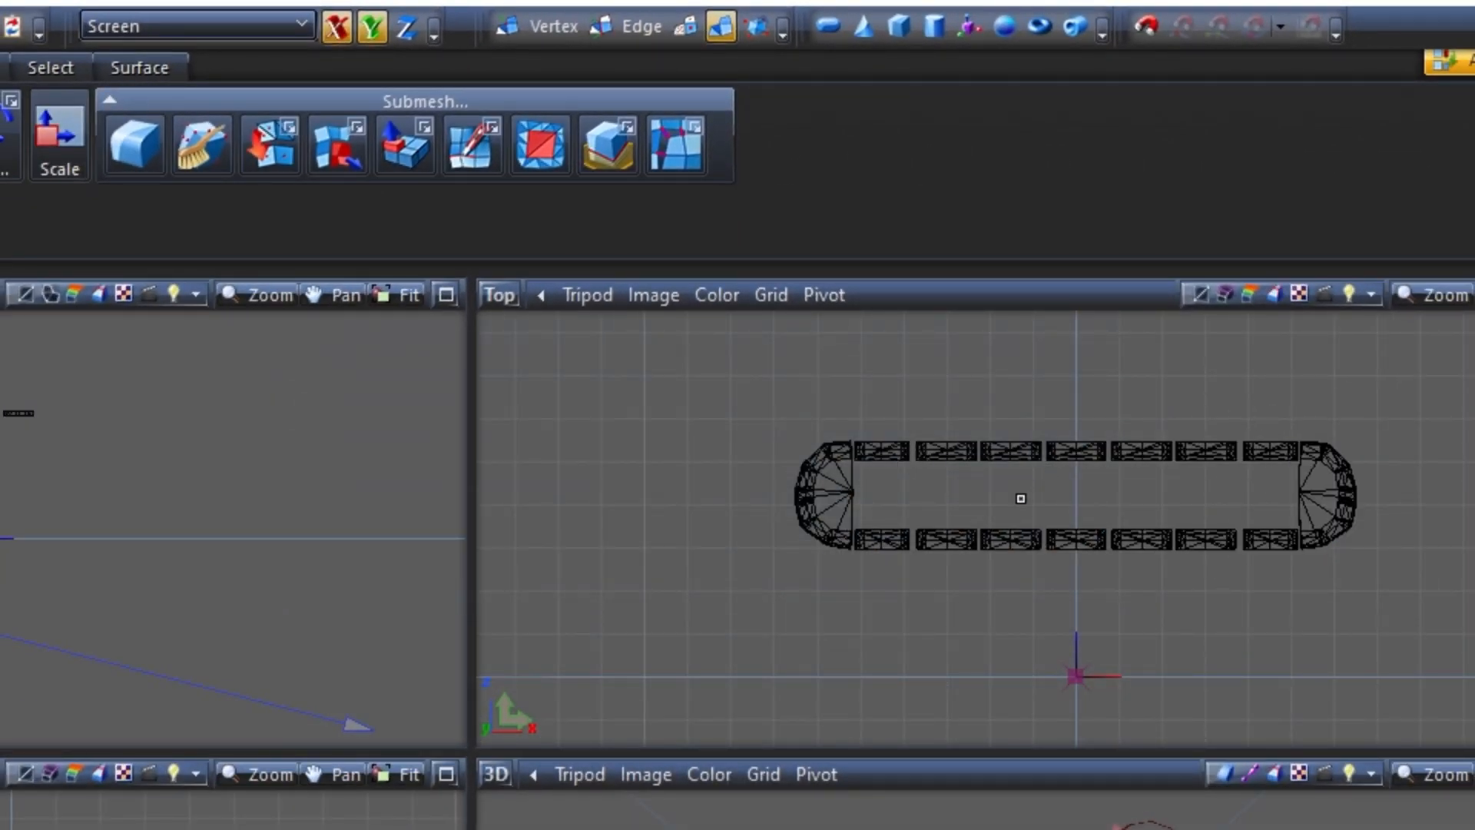
pyautogui.click(690, 36)
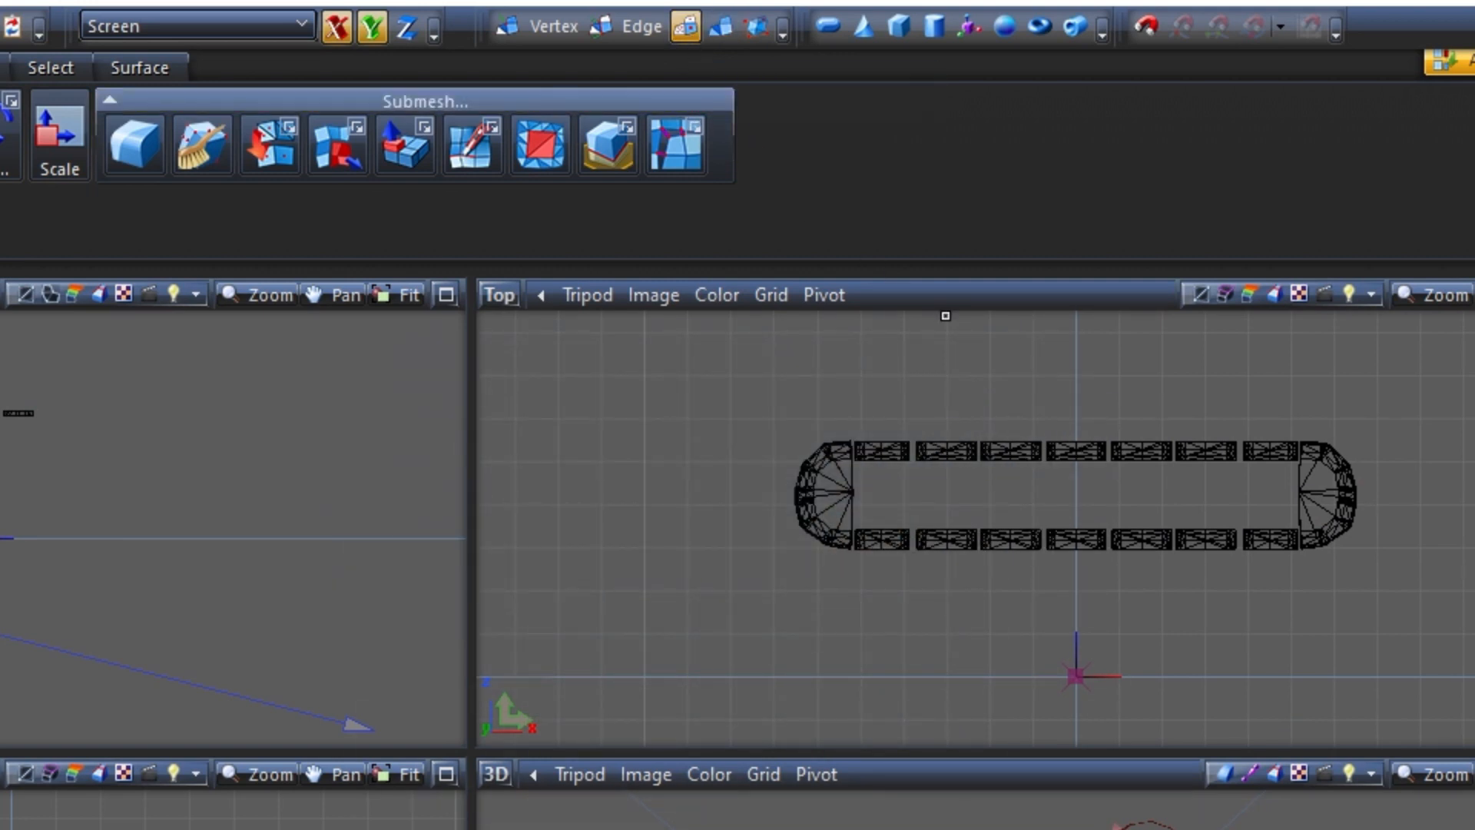
pyautogui.click(981, 453)
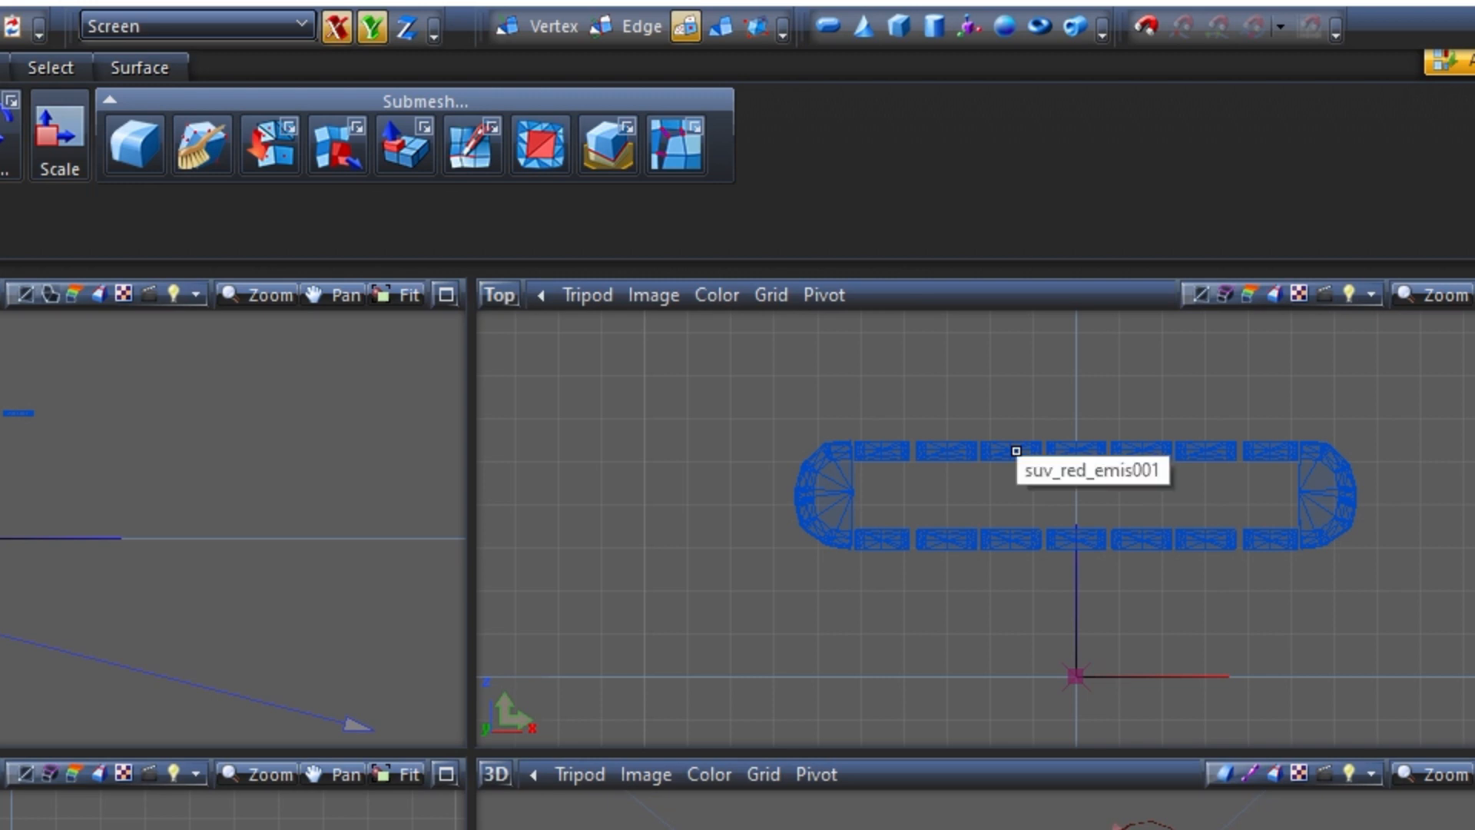
pyautogui.click(1016, 451)
pyautogui.scroll(5, 1224, 448)
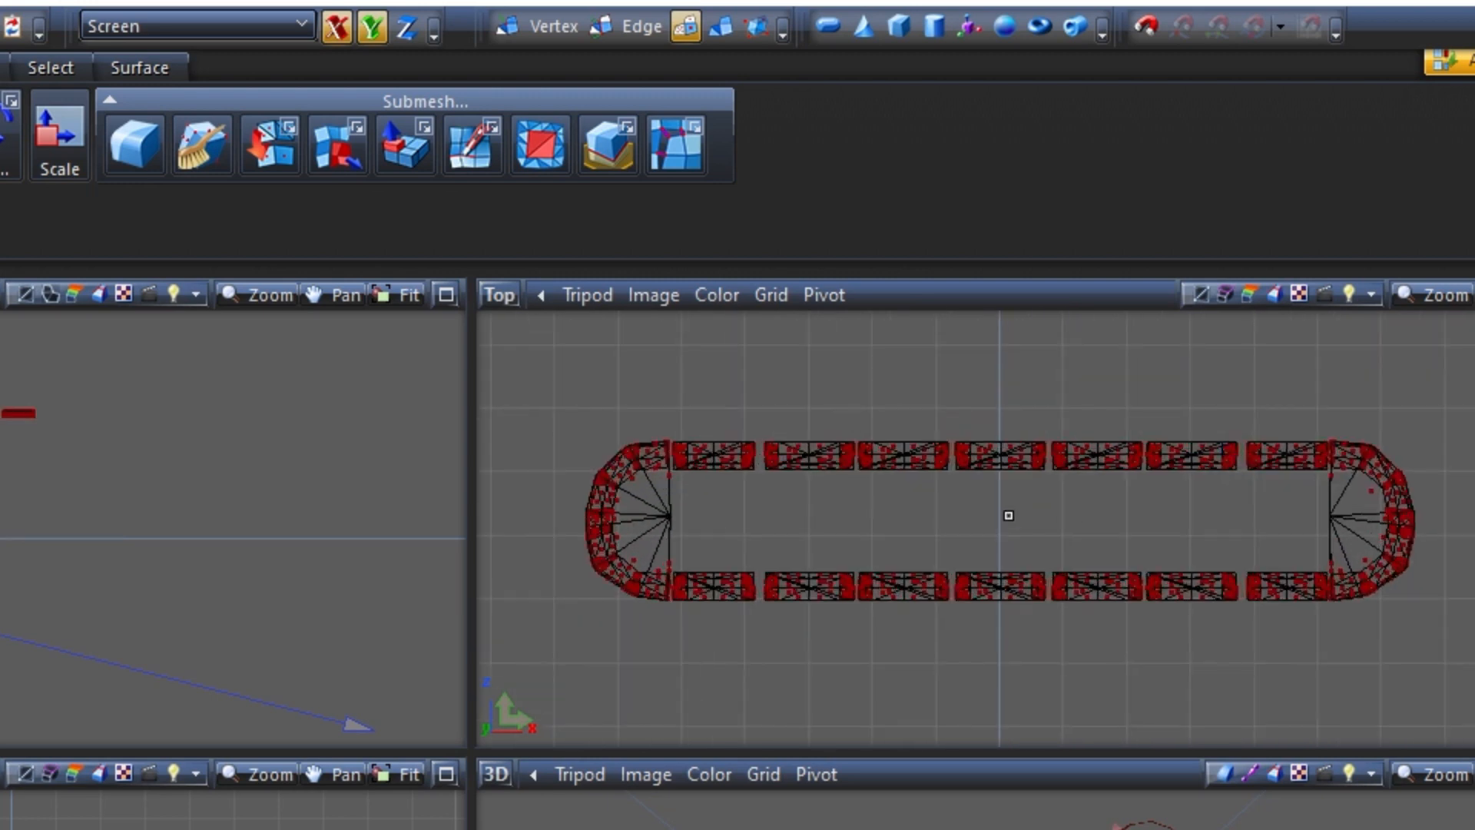
pyautogui.moveTo(968, 519); pyautogui.dragTo(1006, 508, button='middle')
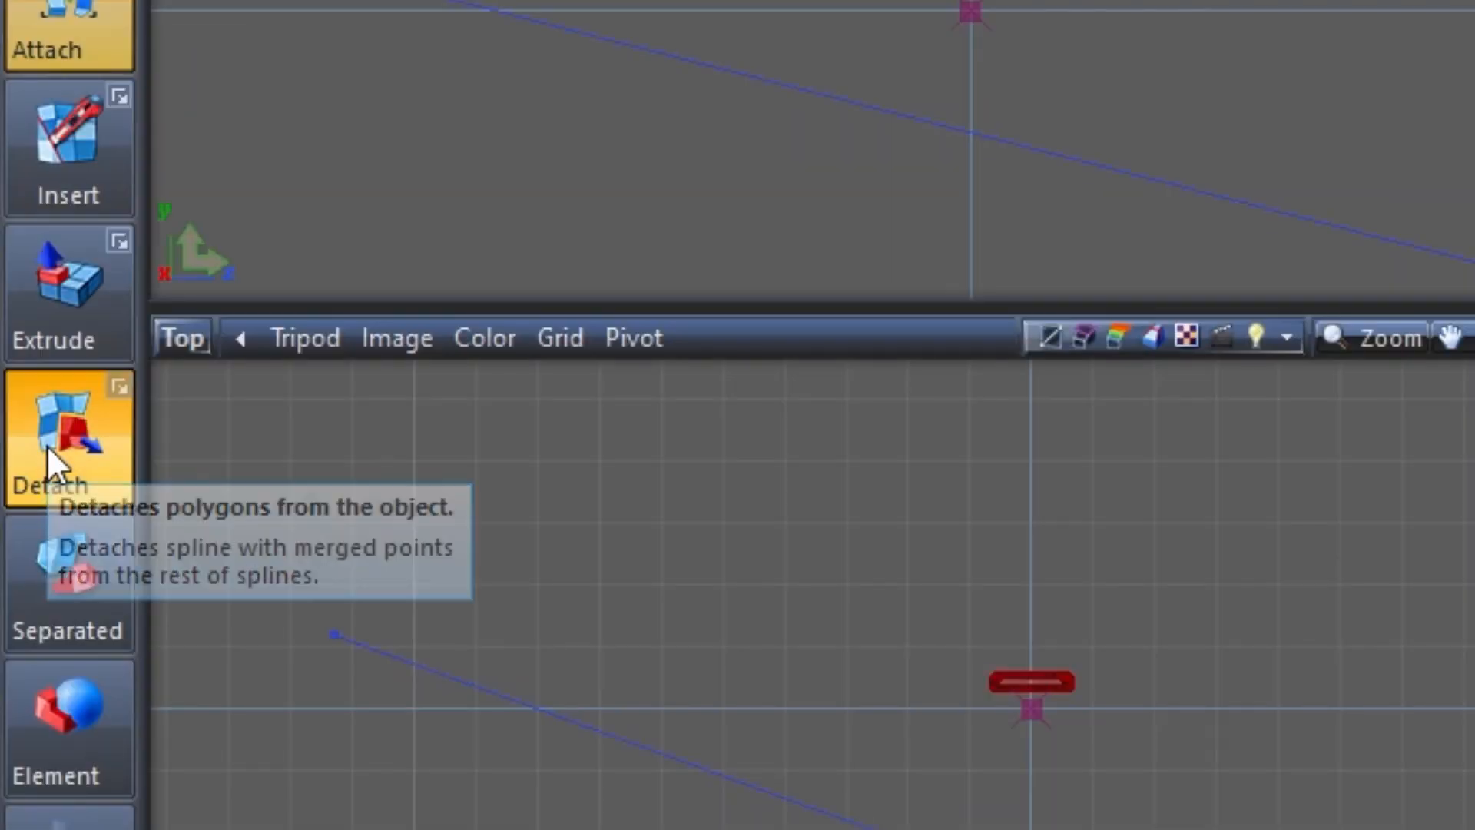
# Activate the Detach tool and the Quadr selection tool for working on the lightbar's lens polygons
pyautogui.click(49, 449)
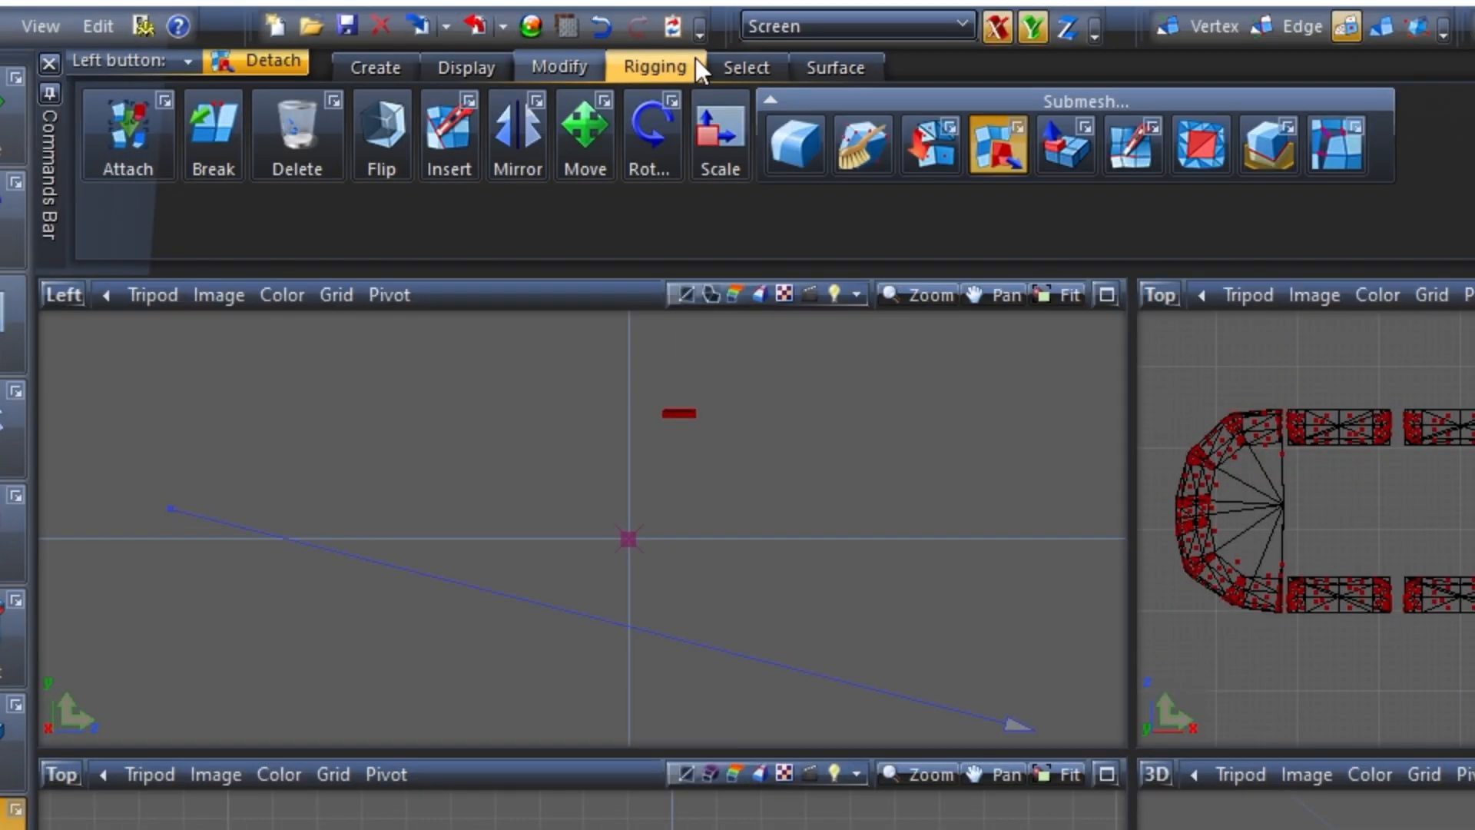
pyautogui.click(733, 63)
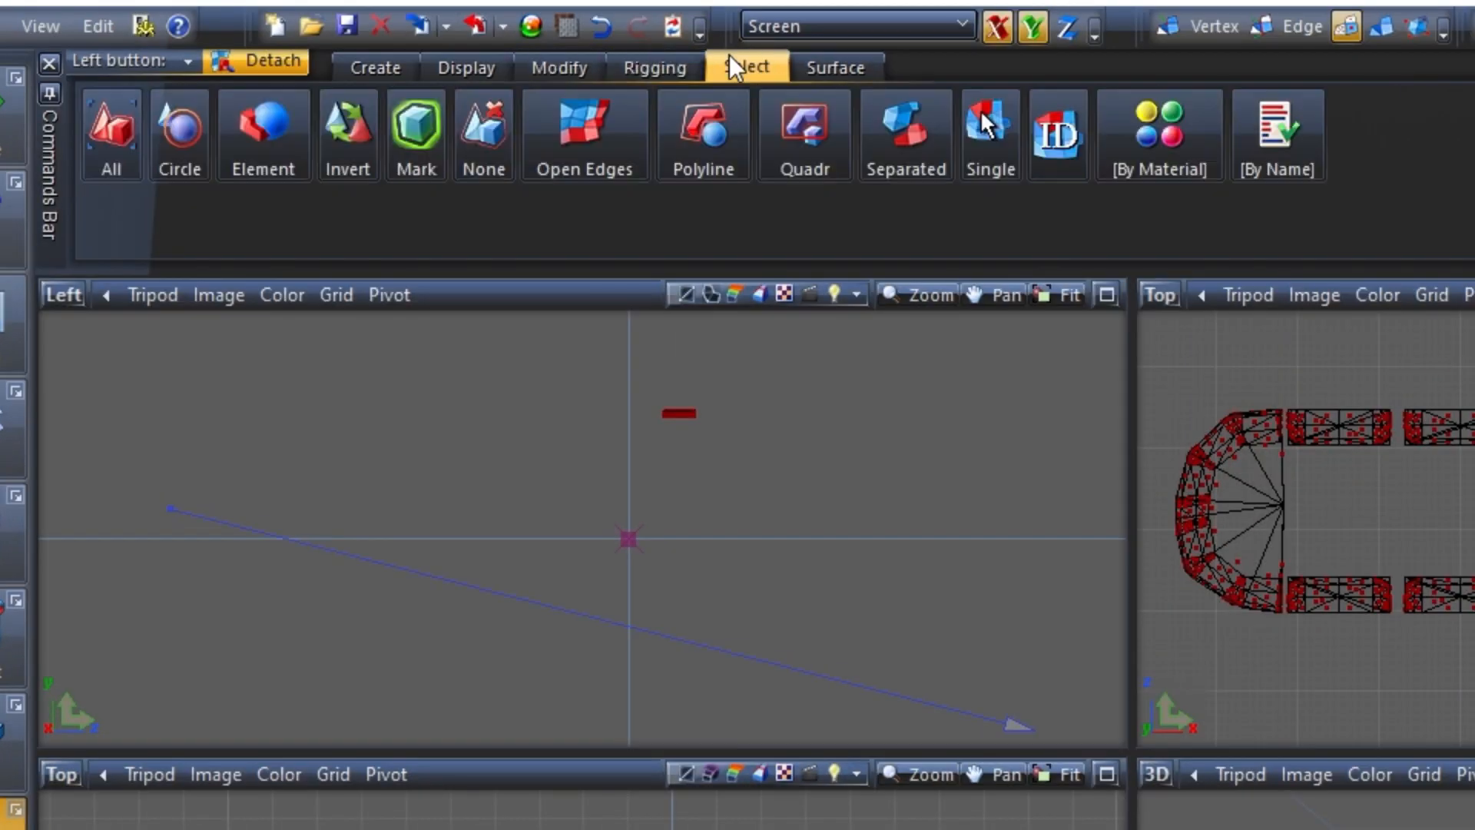
pyautogui.click(813, 152)
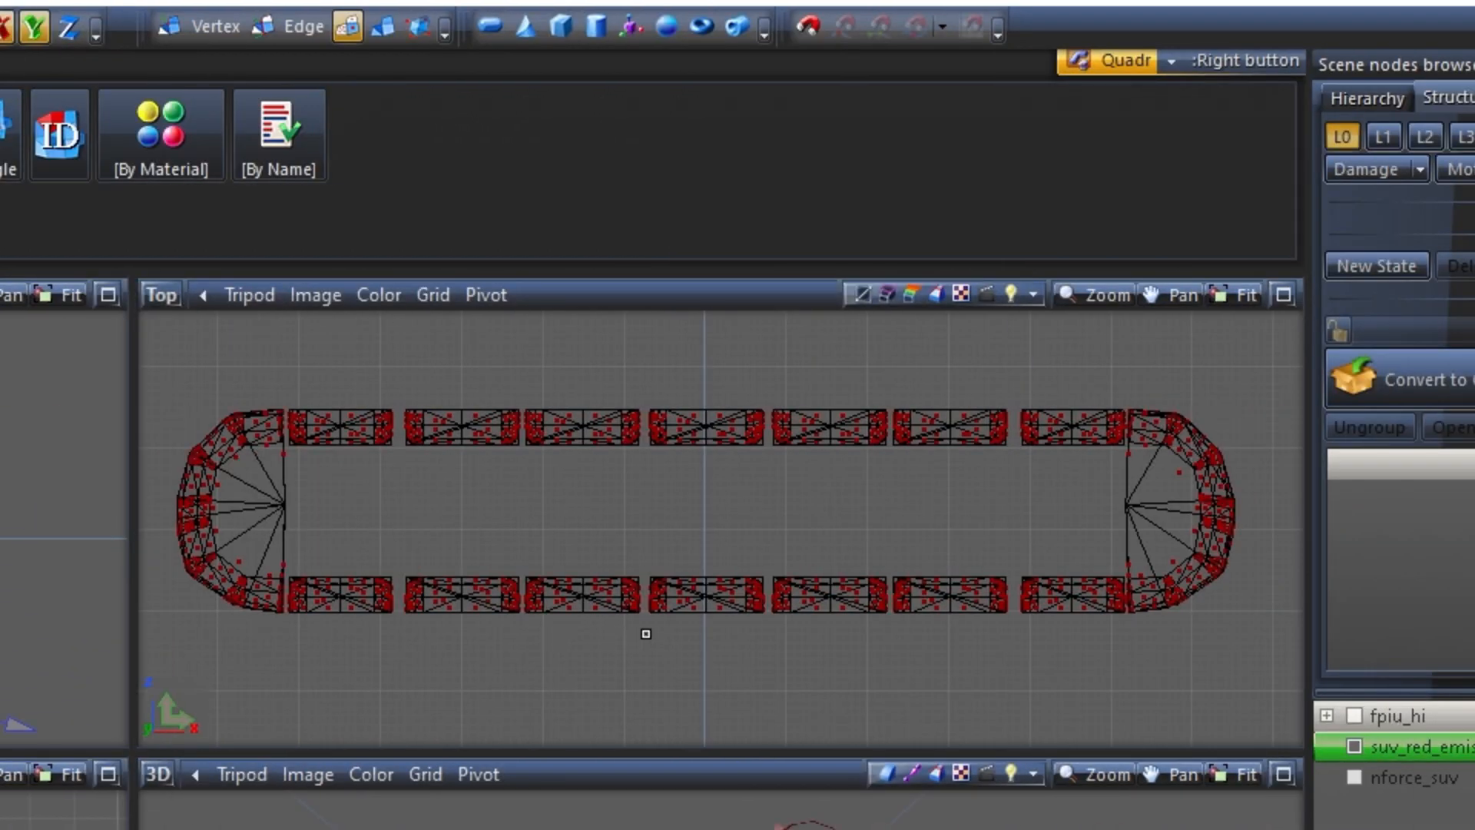
pyautogui.scroll(2, 646, 634)
pyautogui.scroll(-2, 629, 511)
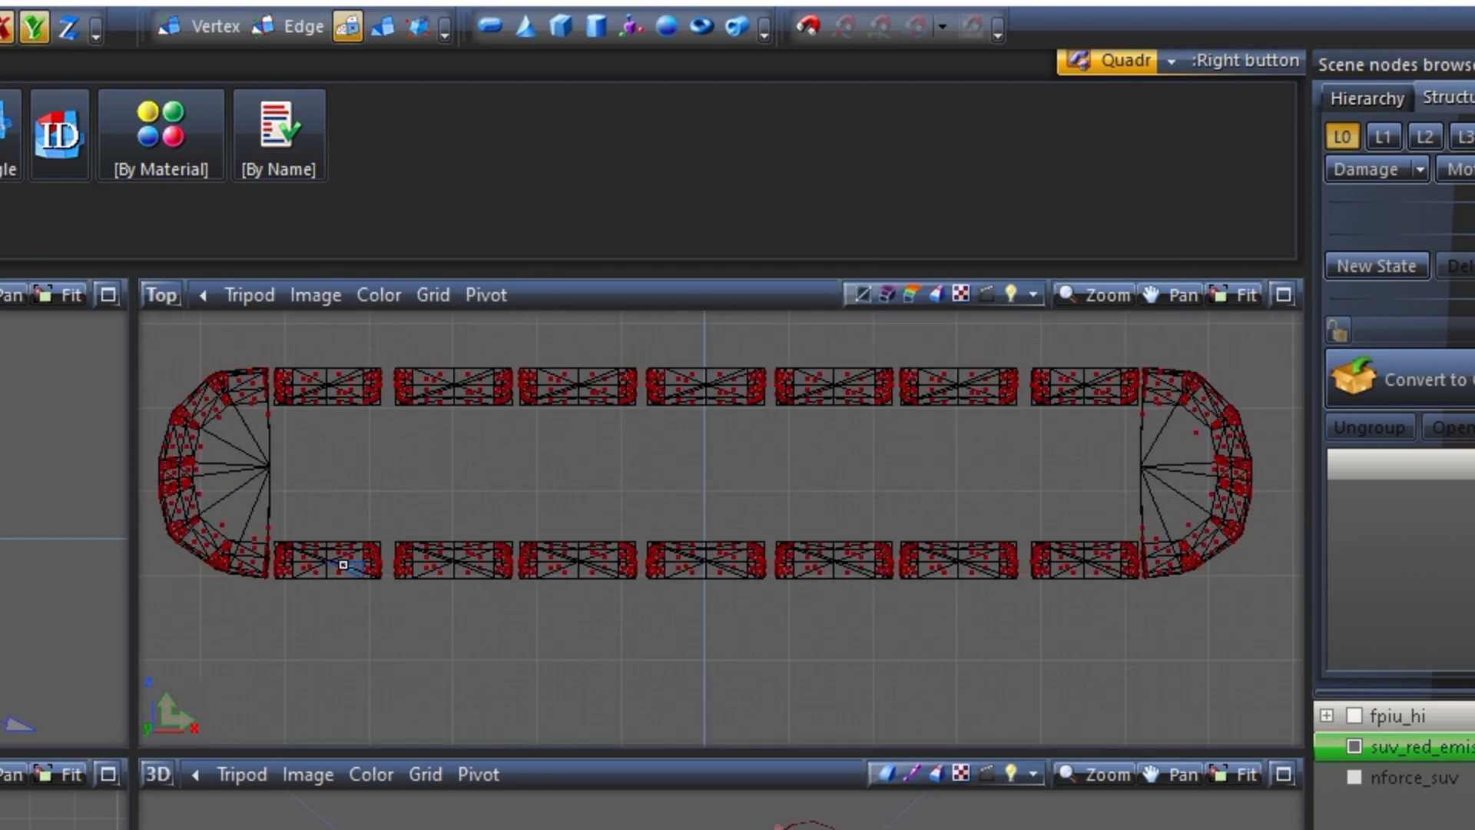
pyautogui.click(1212, 458)
pyautogui.click(1356, 744)
pyautogui.click(1355, 746)
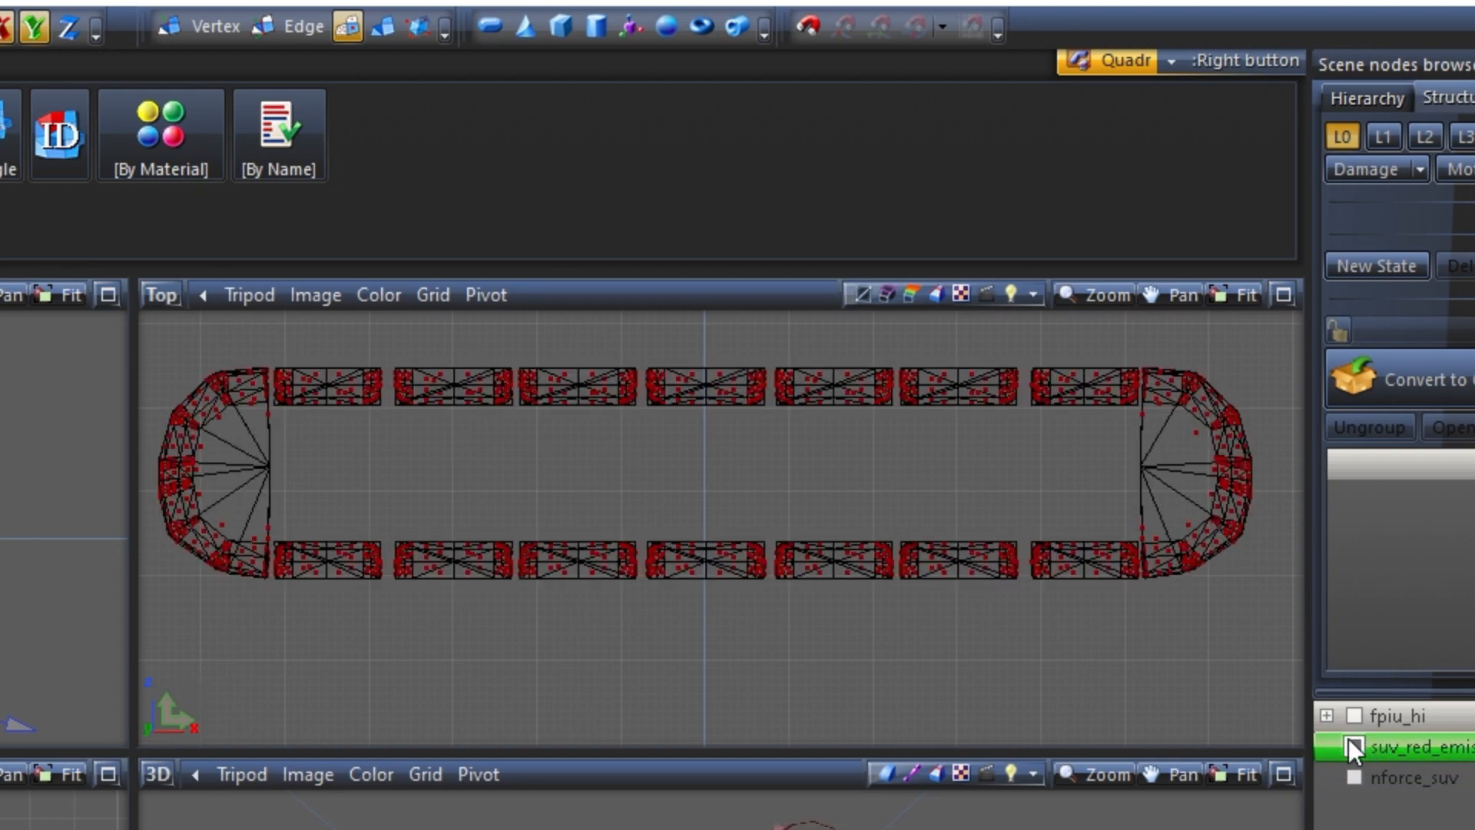
pyautogui.scroll(2, 601, 561)
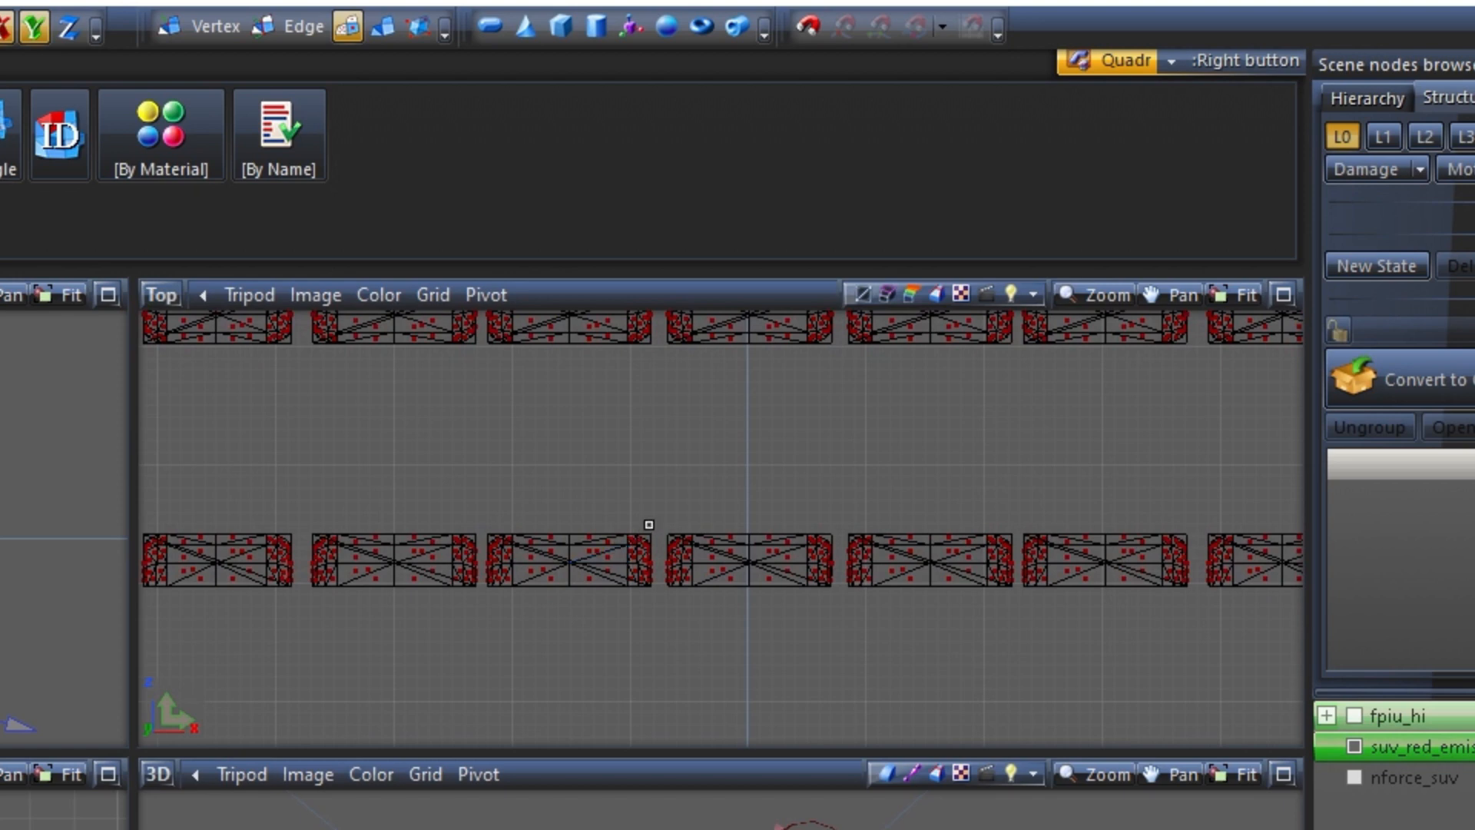
pyautogui.scroll(-1, 653, 525)
pyautogui.scroll(-2, 647, 525)
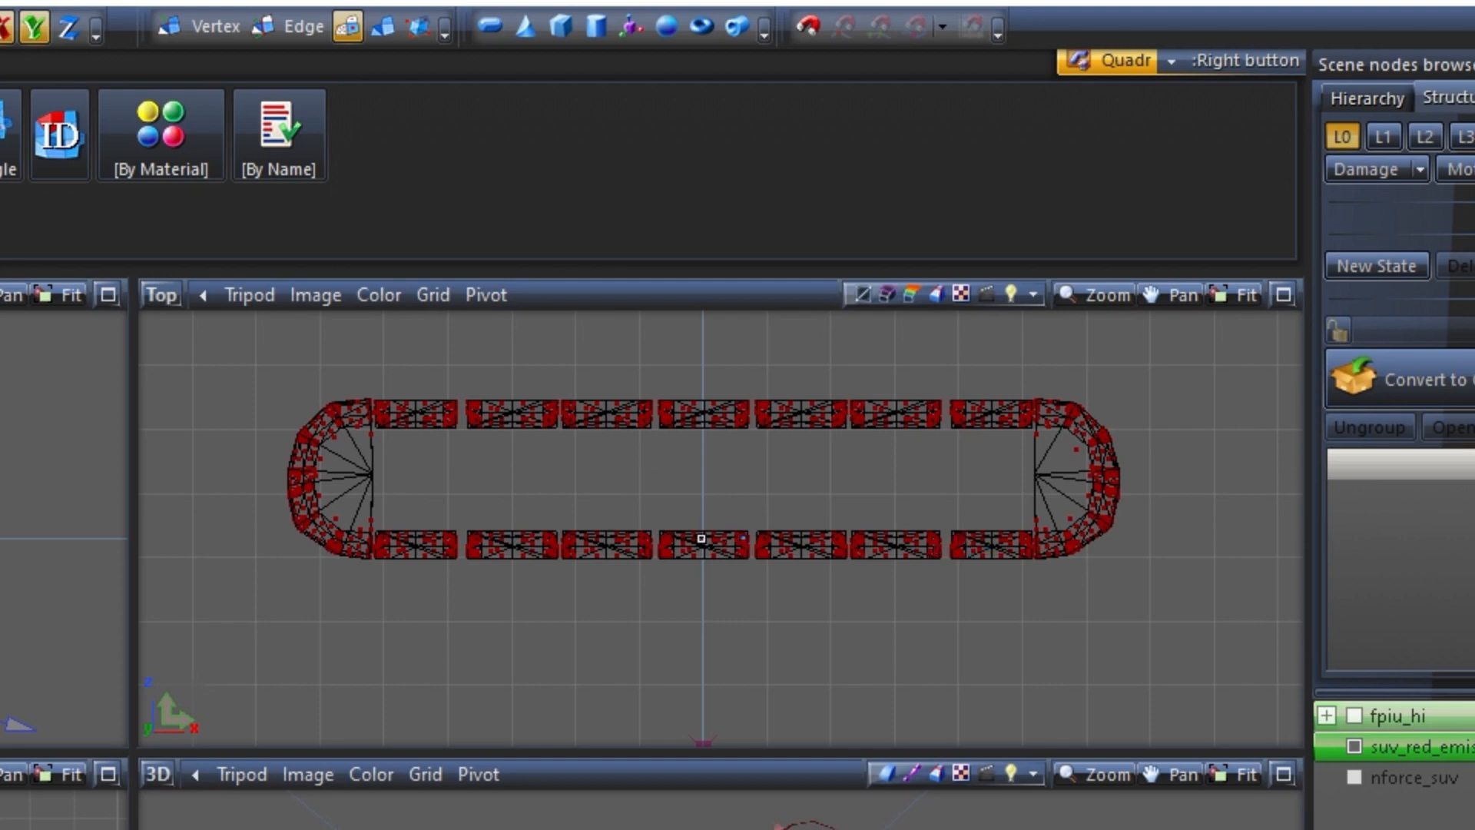
# Detach the lower-left quarter of the lens ring in the Top view: three straight lenses and the lower half of the curved end
pyautogui.scroll(5, 701, 538)
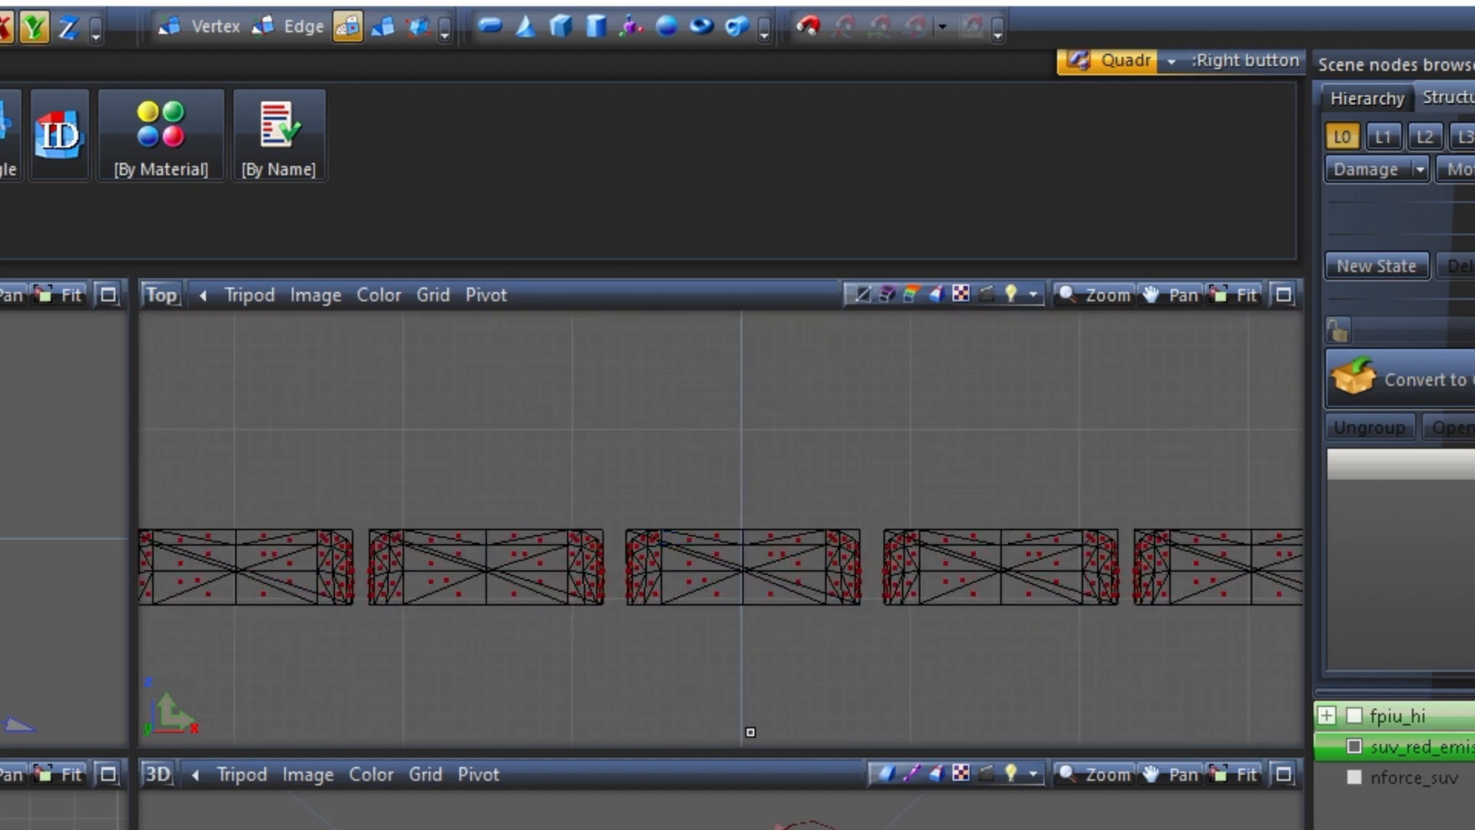
pyautogui.moveTo(572, 477); pyautogui.dragTo(624, 629)
pyautogui.scroll(-2, 605, 544)
pyautogui.scroll(-2, 604, 525)
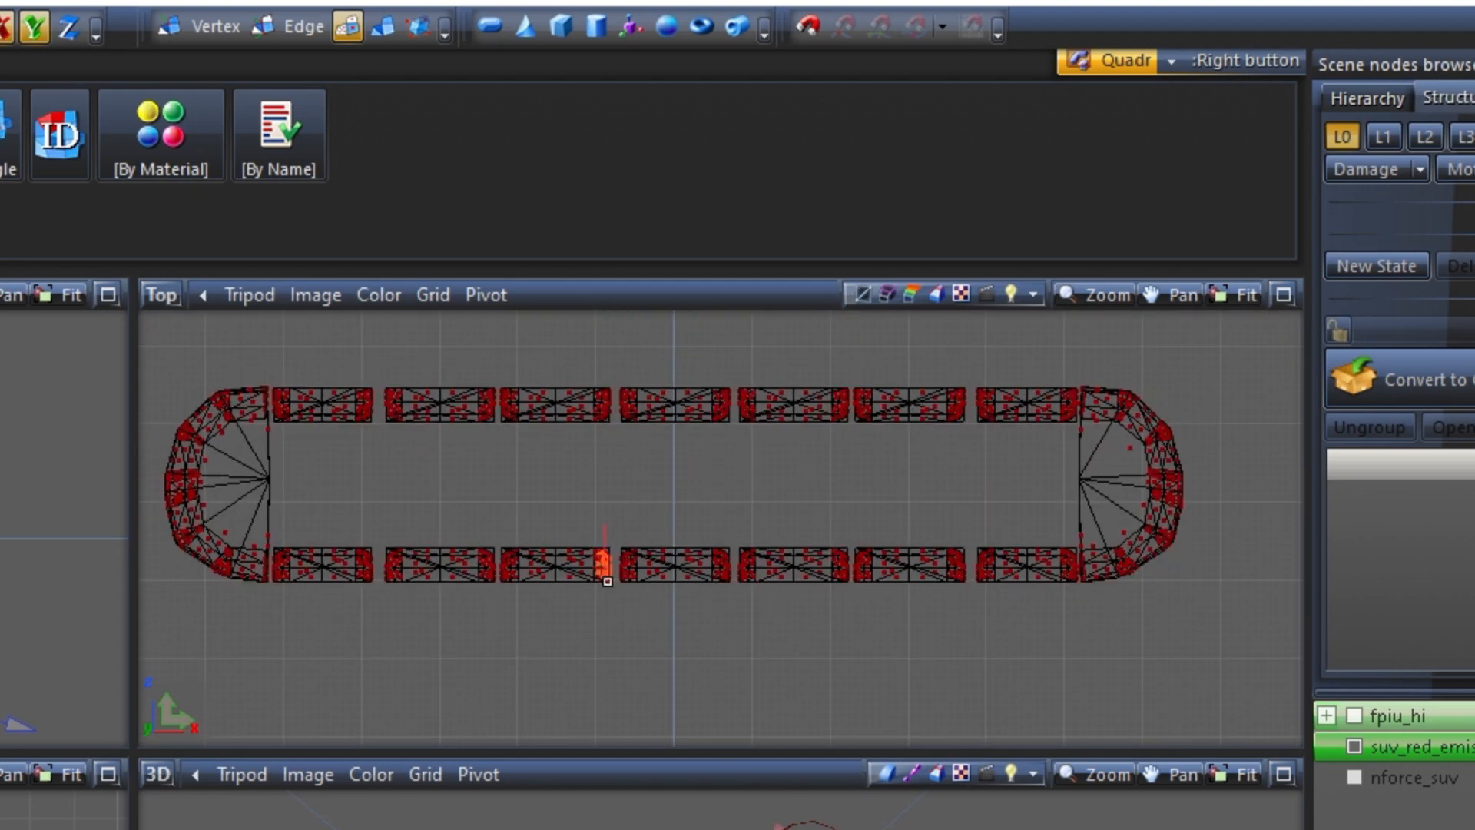
pyautogui.moveTo(616, 527); pyautogui.dragTo(270, 630)
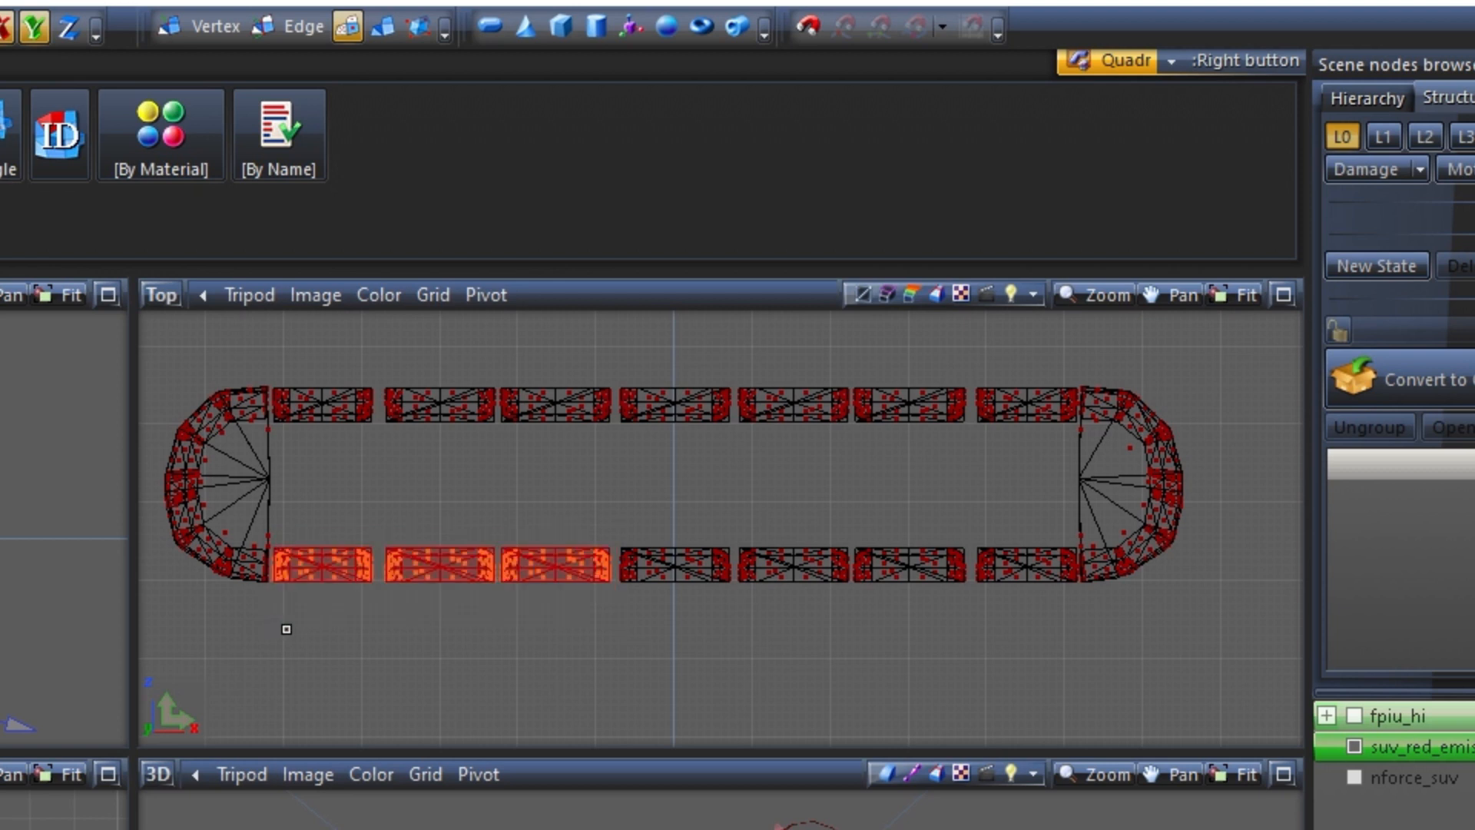
pyautogui.moveTo(389, 666); pyautogui.dragTo(126, 487)
pyautogui.scroll(3, 161, 481)
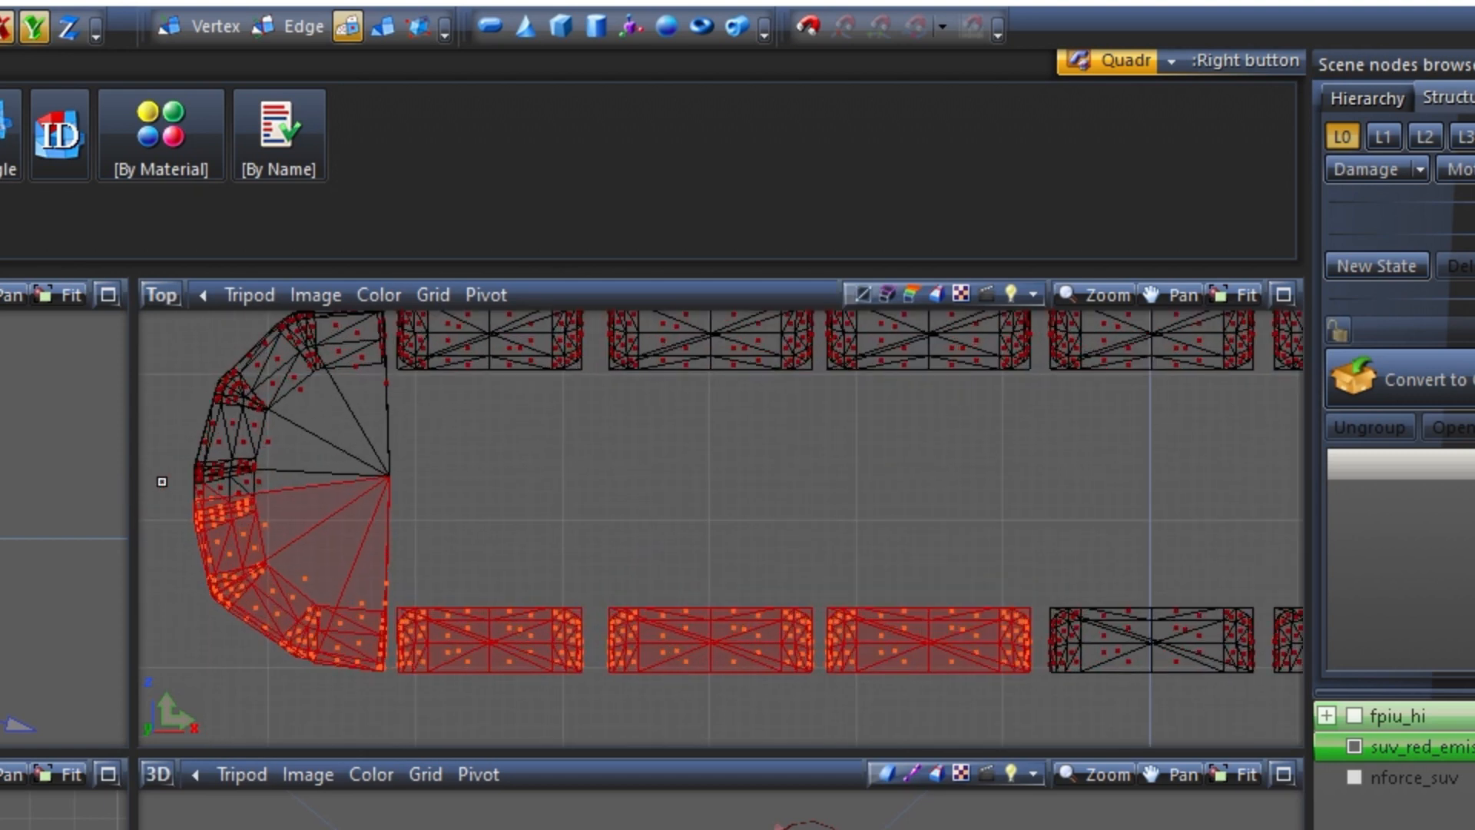
pyautogui.moveTo(313, 527); pyautogui.dragTo(160, 477)
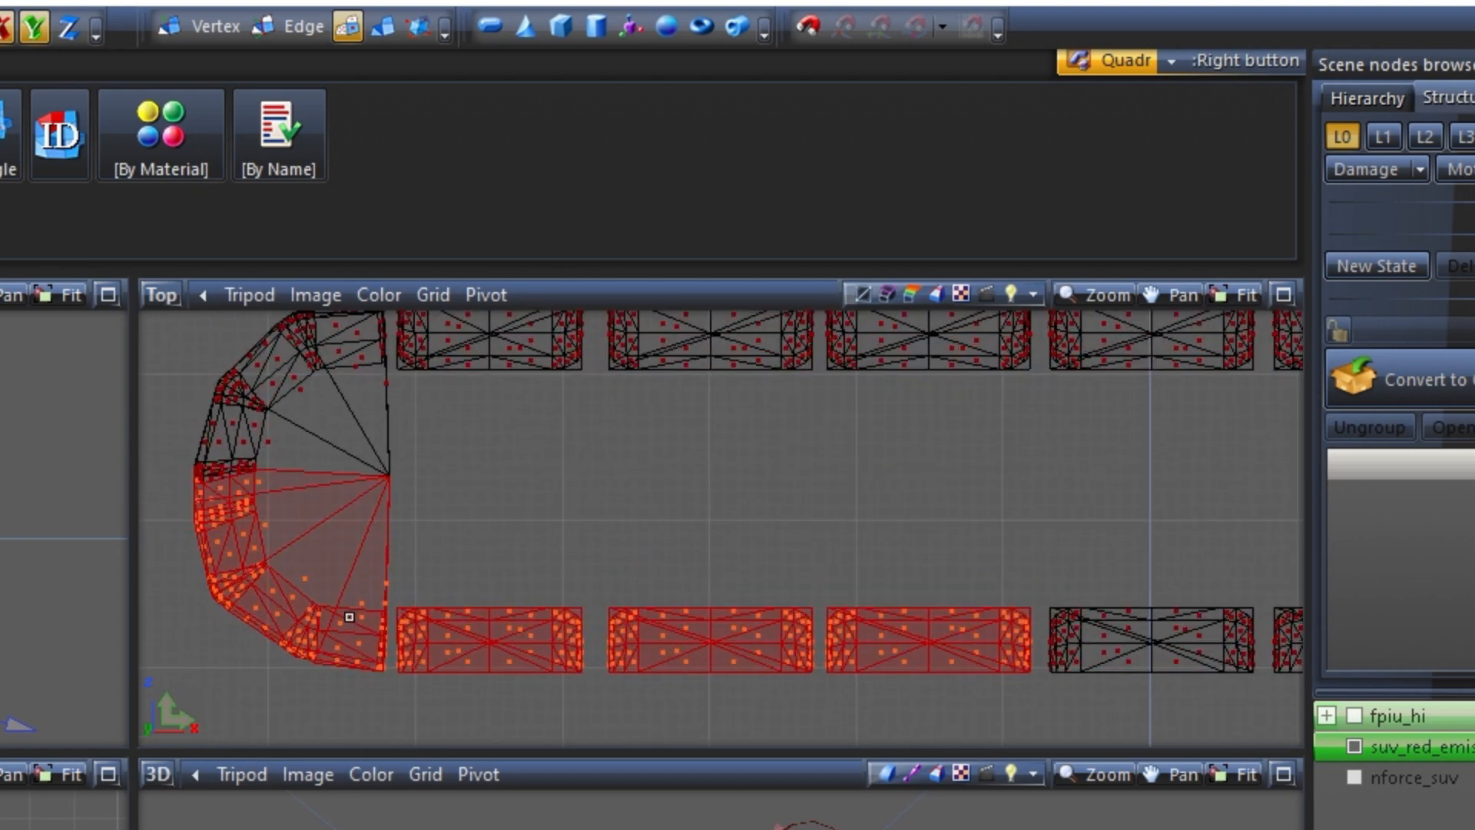
pyautogui.scroll(-4, 737, 592)
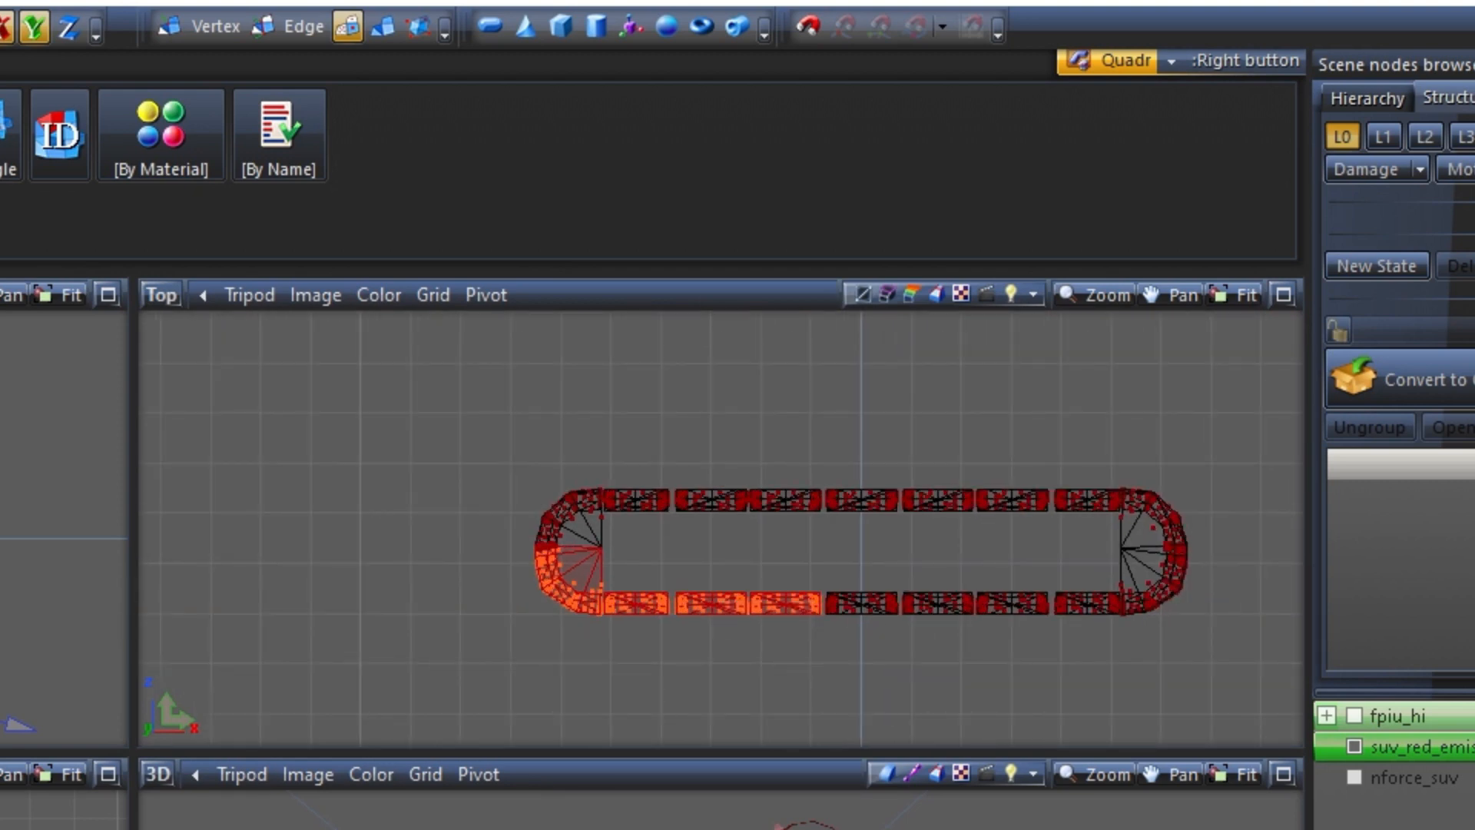
pyautogui.click(486, 603)
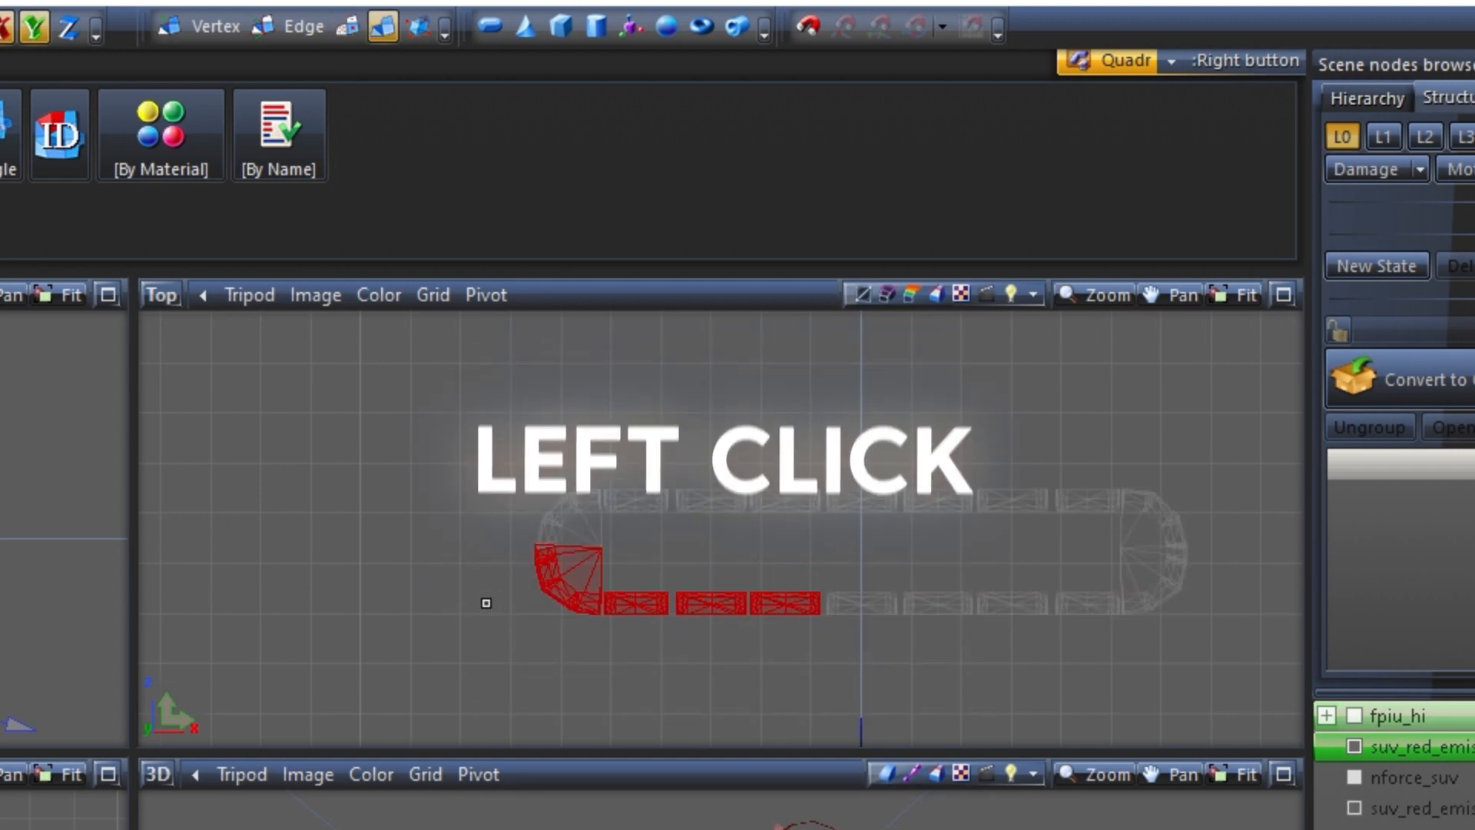
pyautogui.click(931, 498)
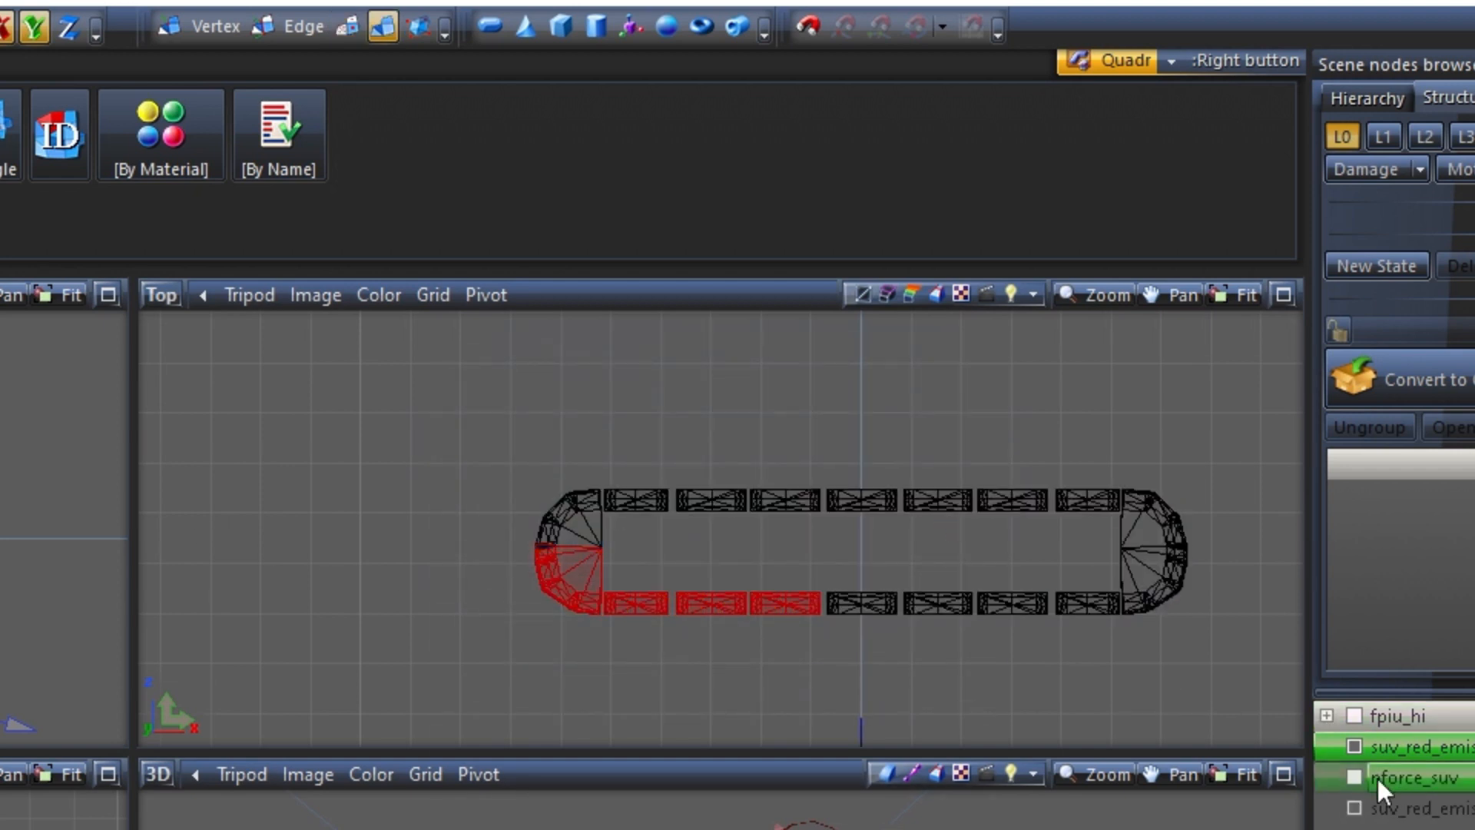
# Check the detached quarter on its own, clear its selection, and leave only the remaining ring of suv_red_emis001 lenses visible
pyautogui.click(1353, 807)
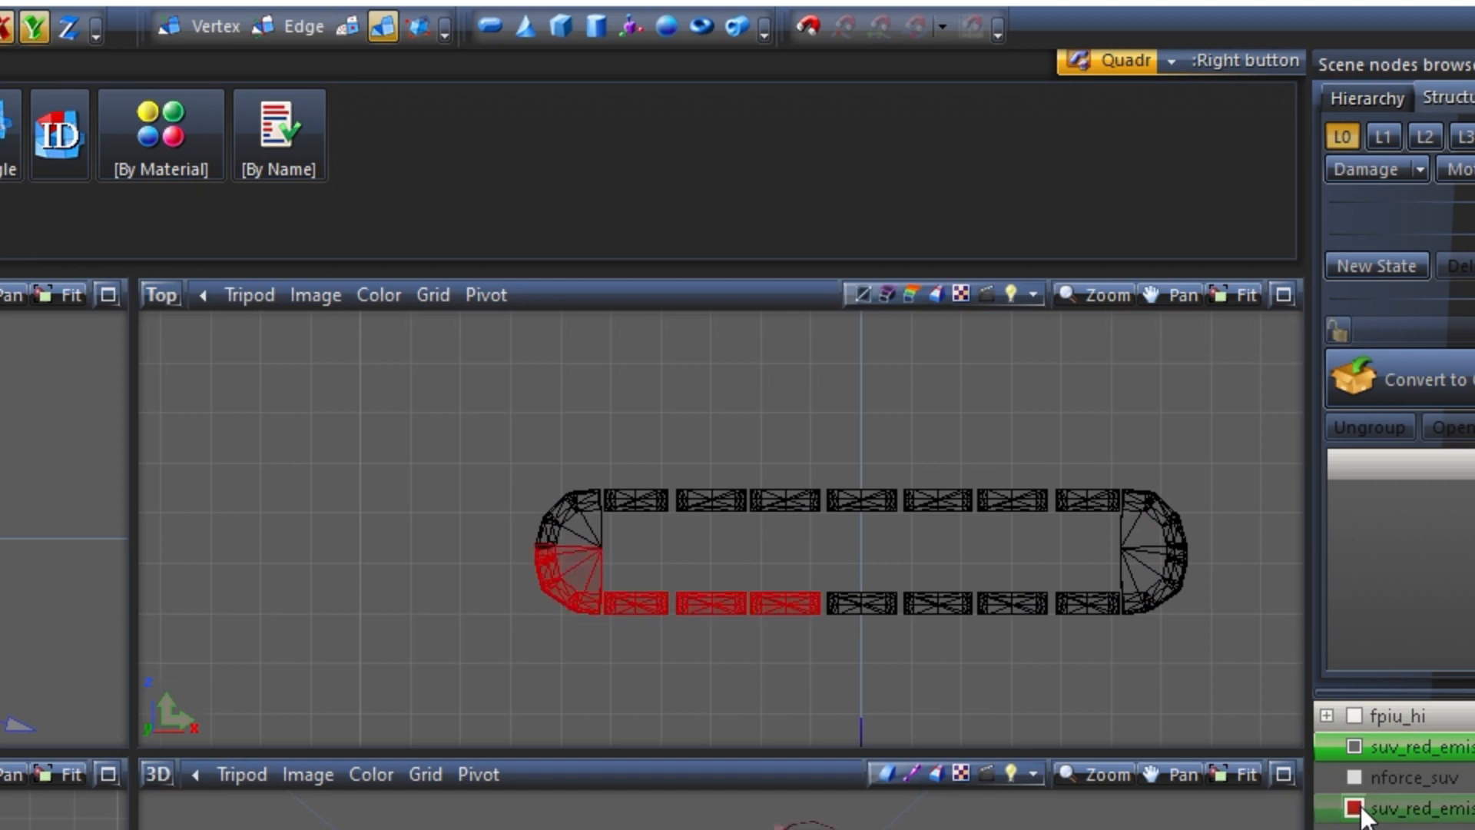
pyautogui.click(1353, 746)
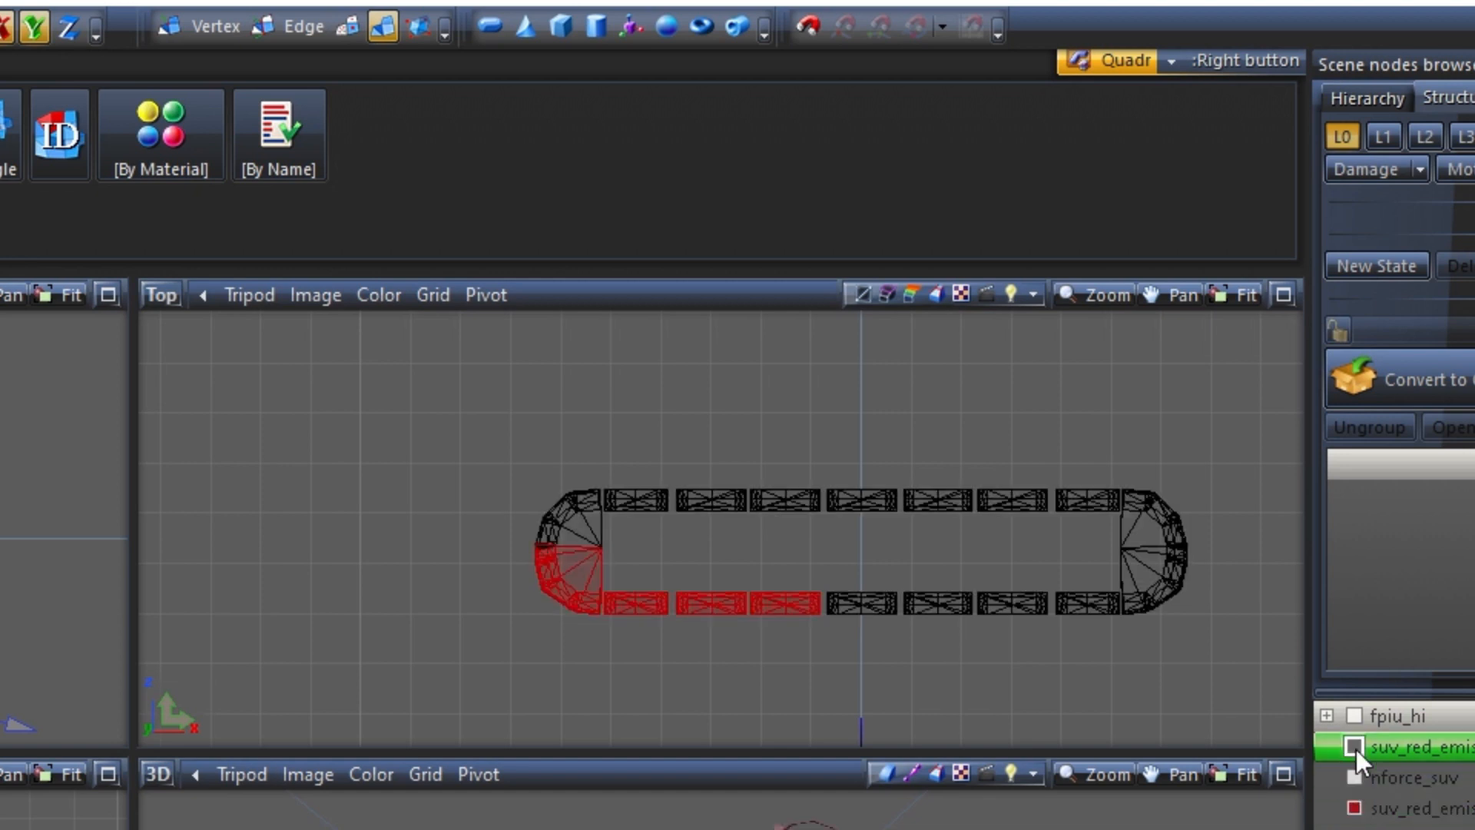
pyautogui.click(1356, 749)
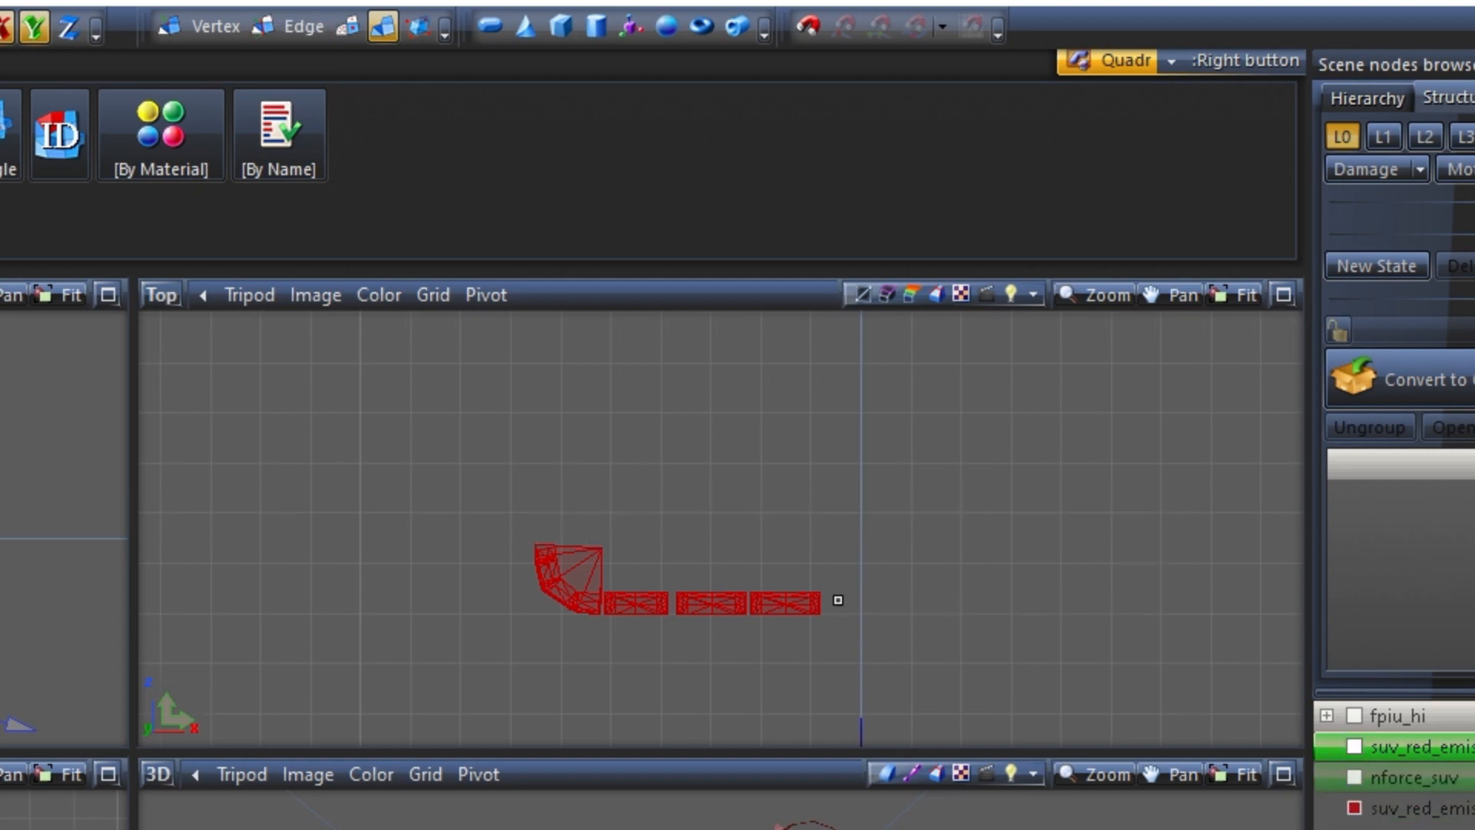
pyautogui.click(1378, 815)
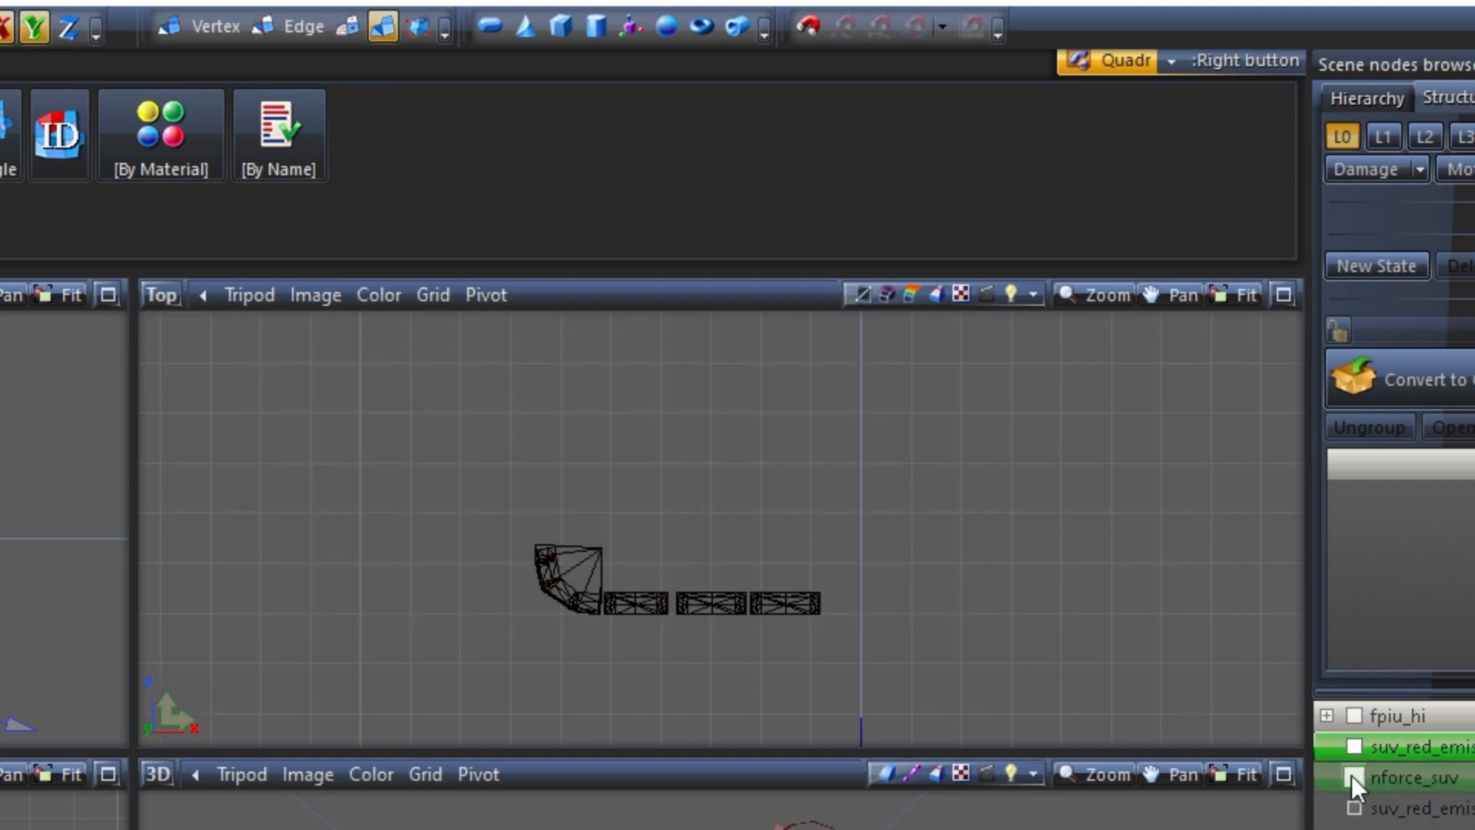
pyautogui.click(1354, 808)
pyautogui.click(1356, 810)
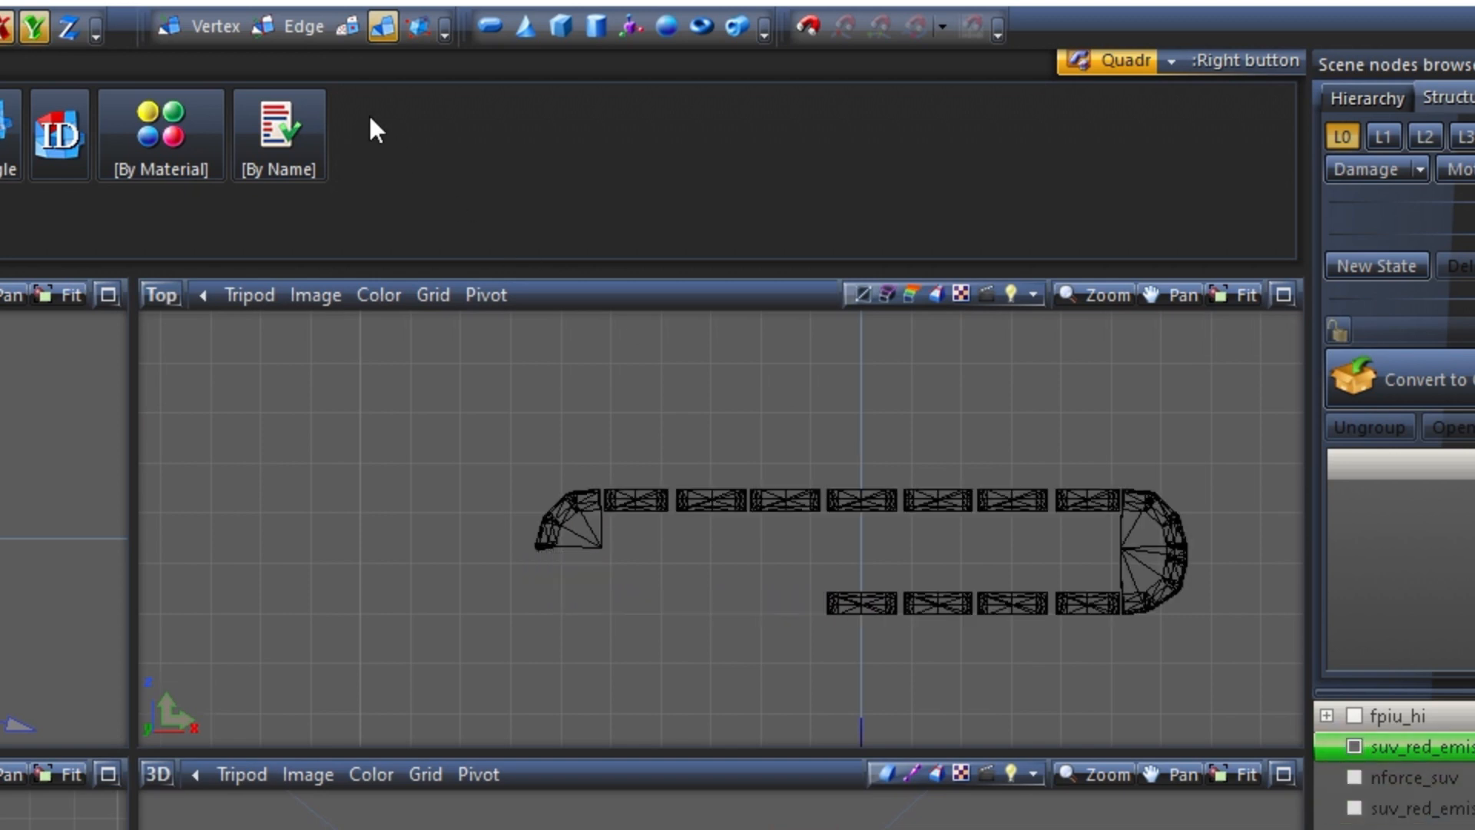
# Detach the lower-right section of the remaining ring, four straight lenses and the lower half of the curved end, and hide it
pyautogui.click(348, 28)
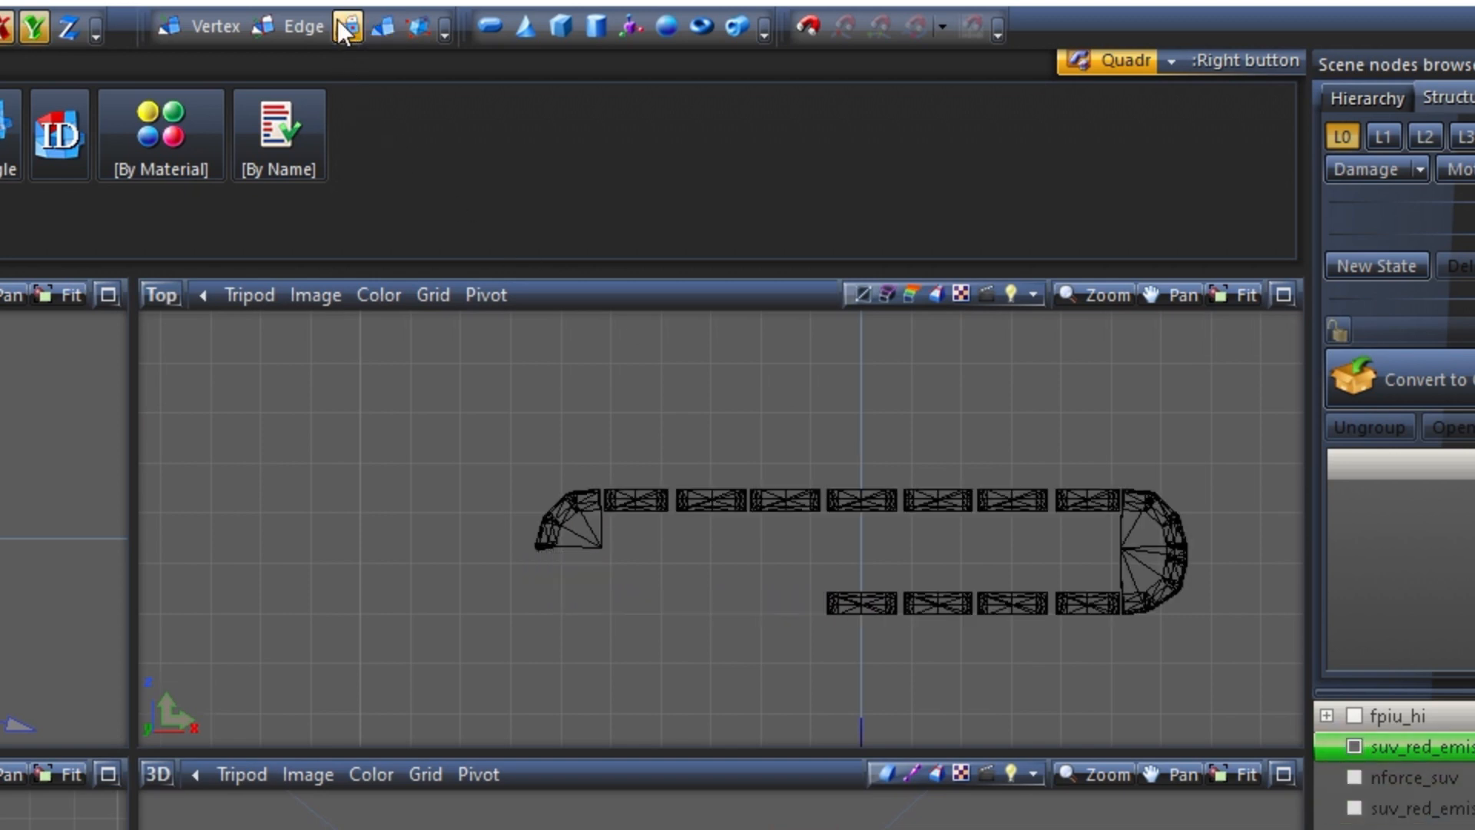
pyautogui.click(948, 603)
pyautogui.scroll(2, 1284, 615)
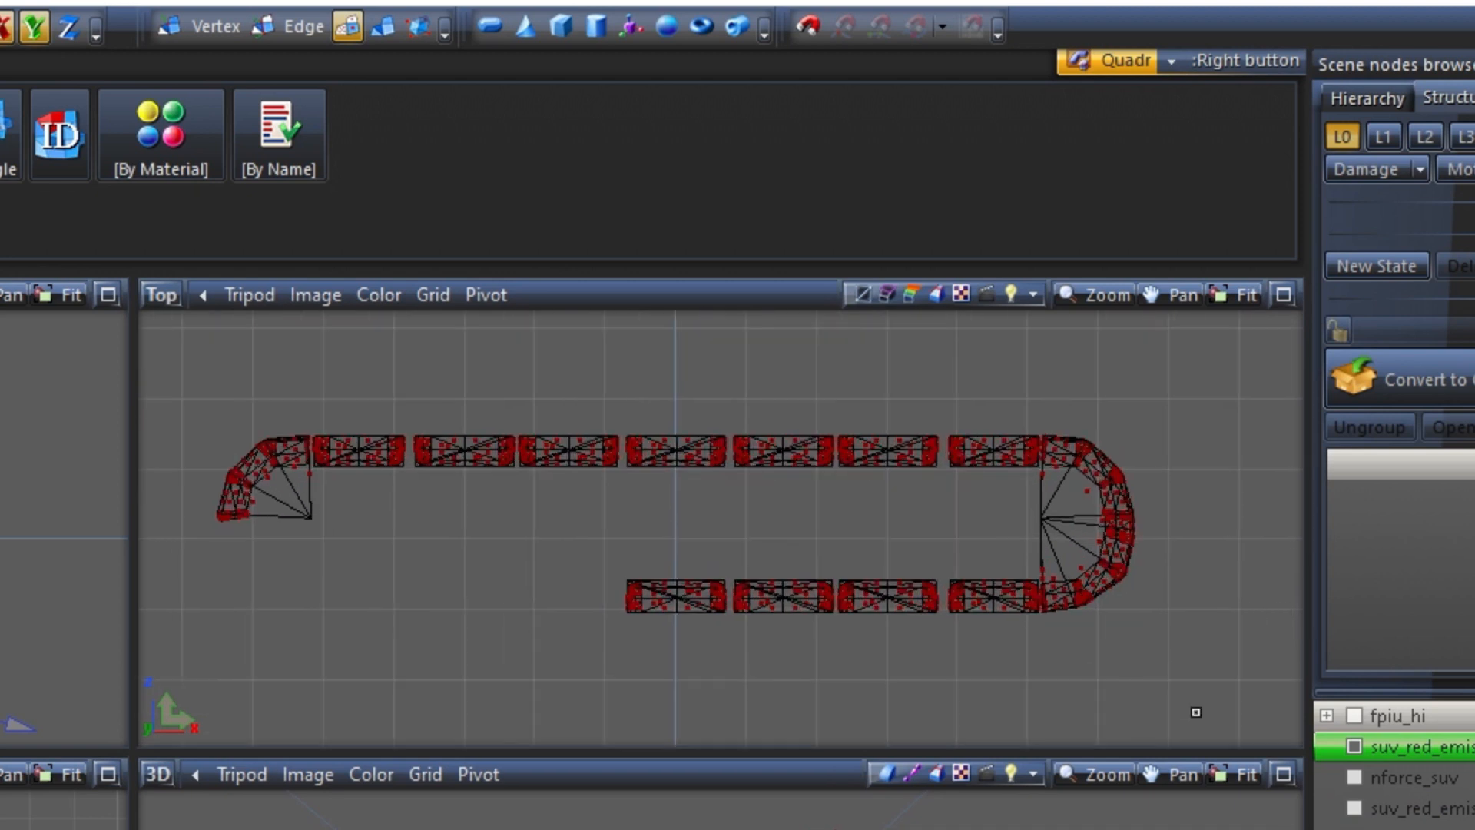
pyautogui.moveTo(1196, 707); pyautogui.dragTo(632, 514)
pyautogui.scroll(4, 1137, 496)
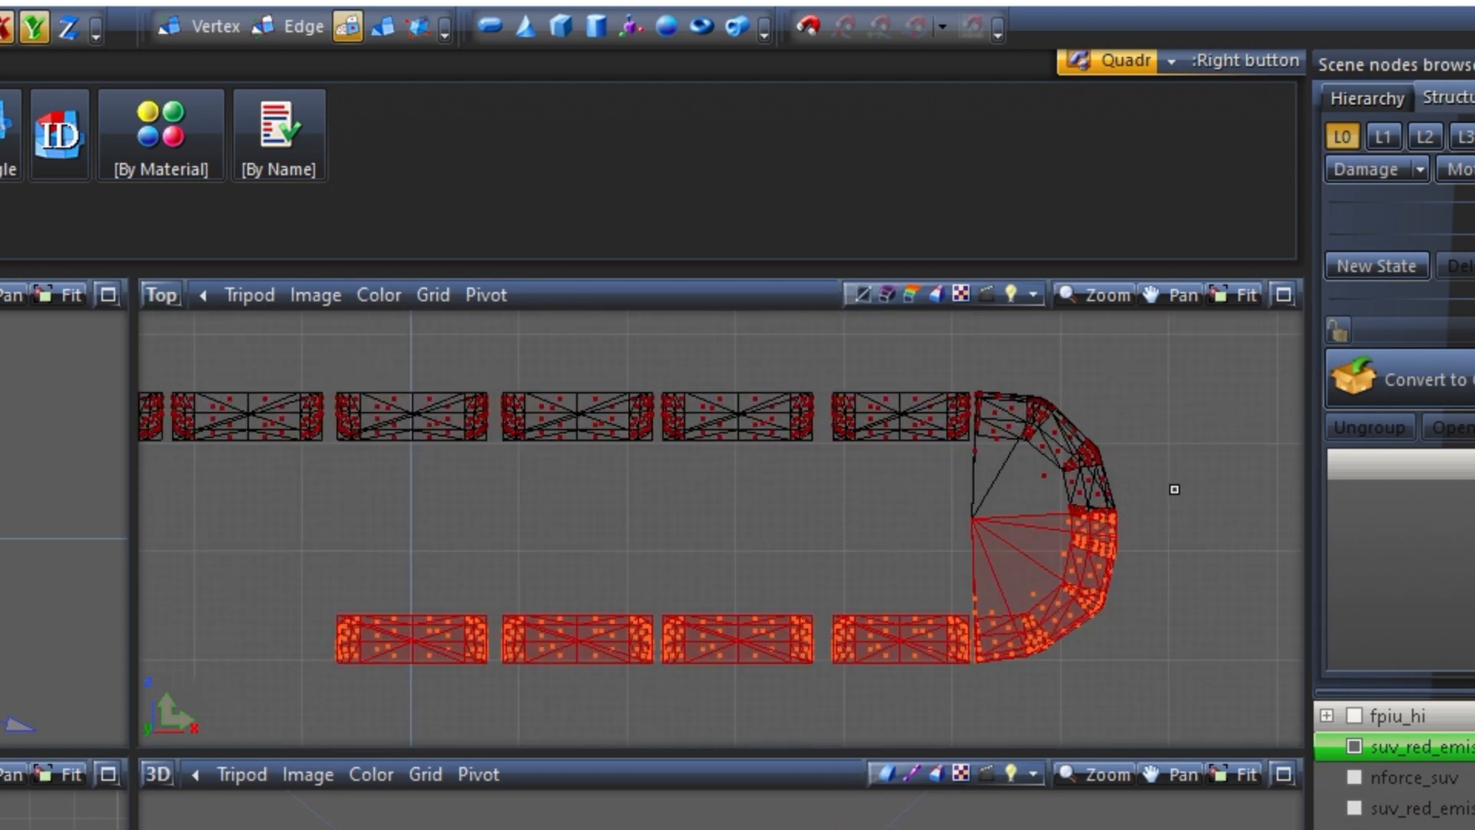
pyautogui.scroll(-4, 1058, 538)
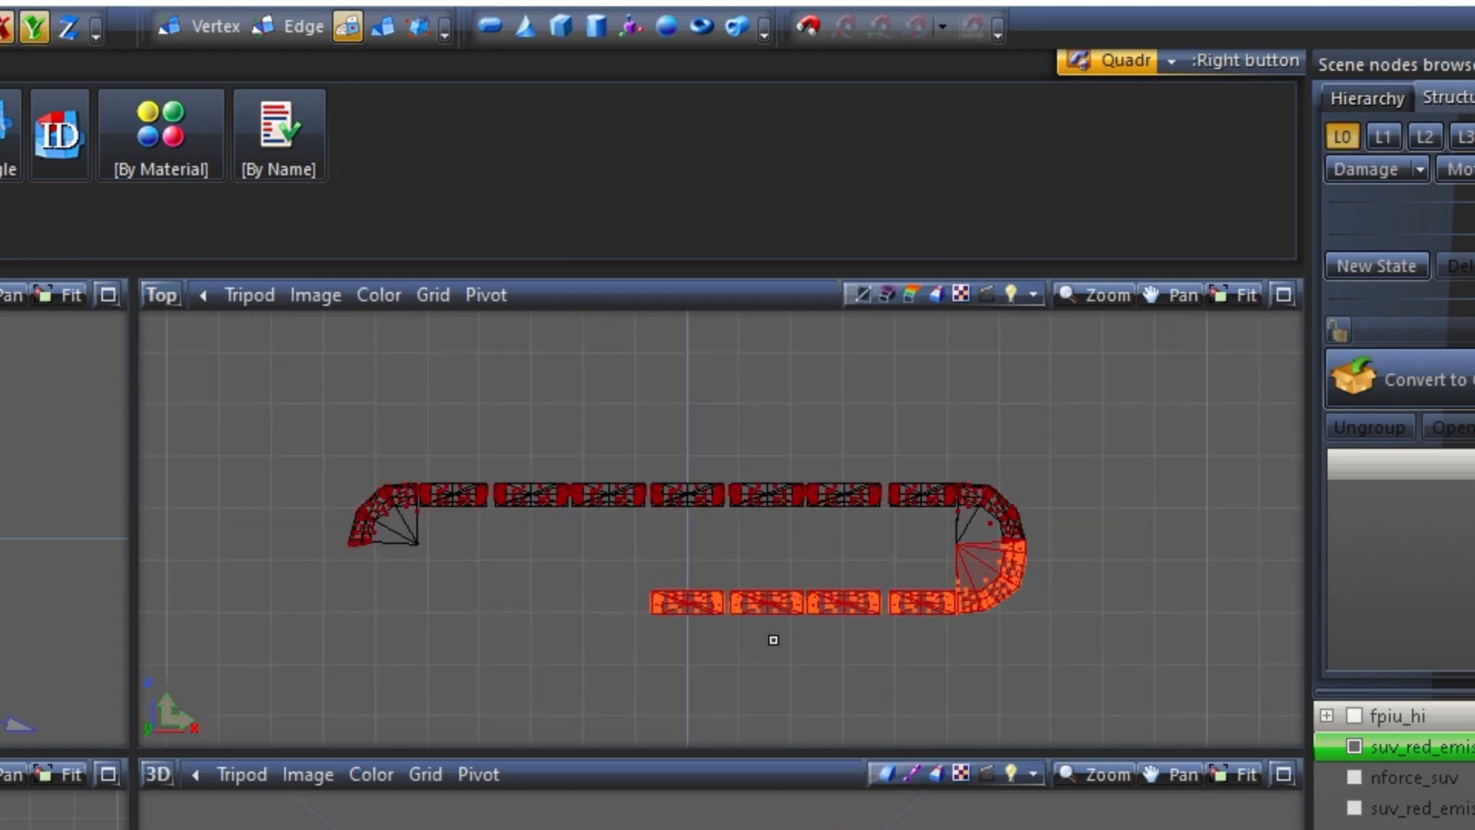
pyautogui.press('4')
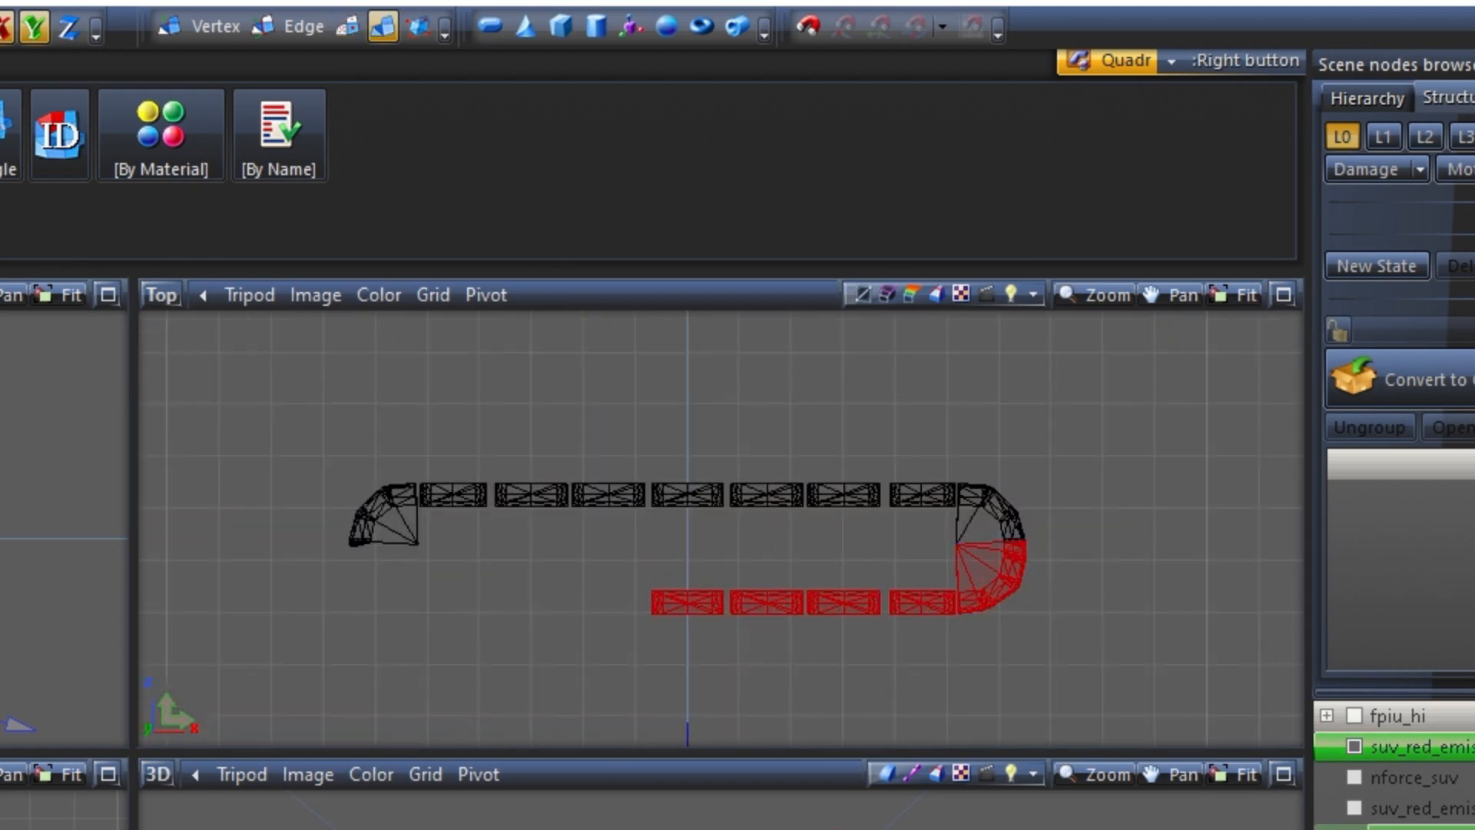
pyautogui.press('Delete')
pyautogui.hotkey('ctrl', 'z')
pyautogui.hotkey('ctrl', 'y')
# Detach the three upper-right straight lenses with their curved corner, and hide that piece so only the upper-left section is shown
pyautogui.click(348, 26)
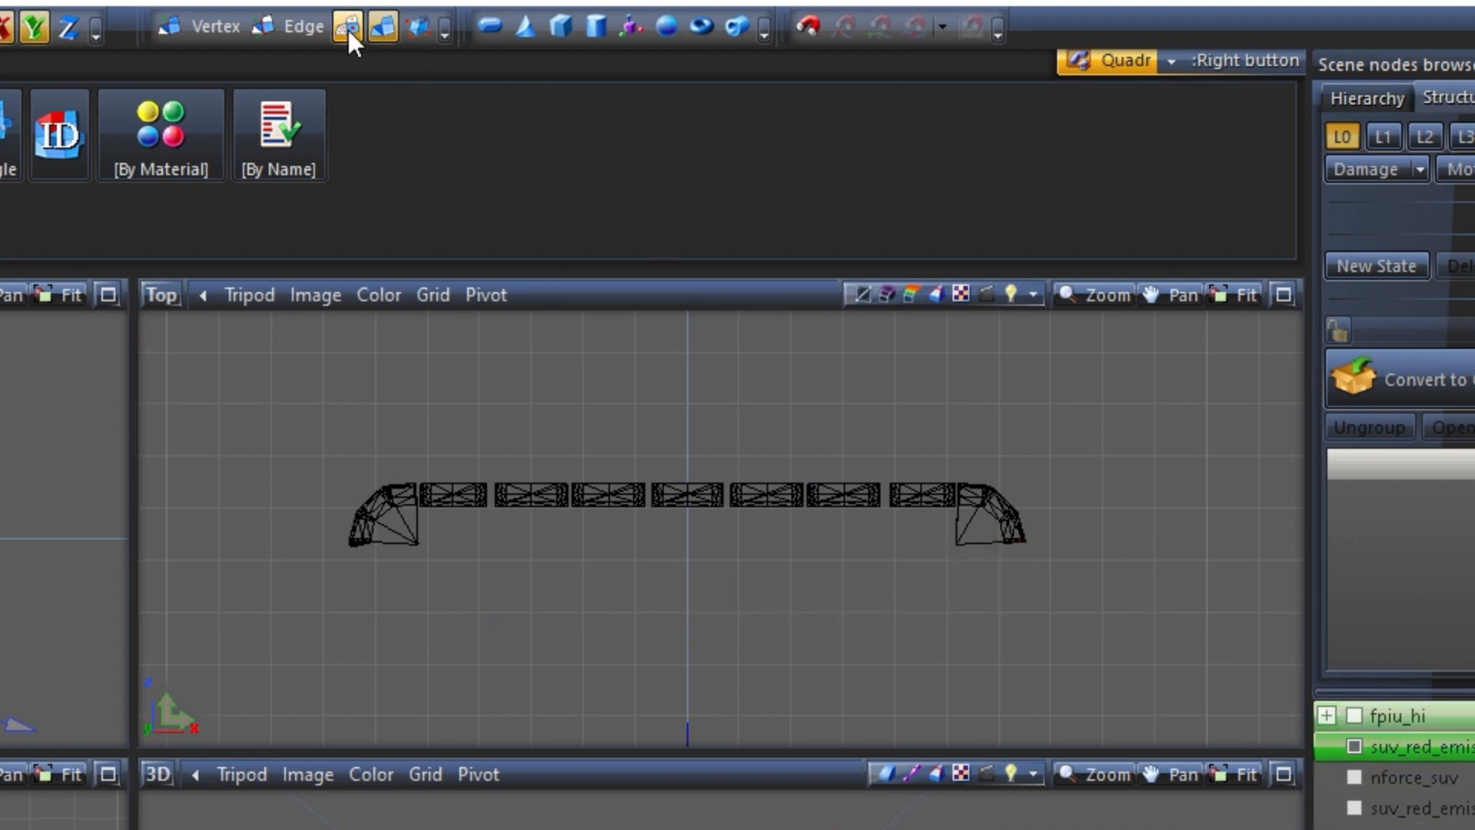
pyautogui.click(767, 490)
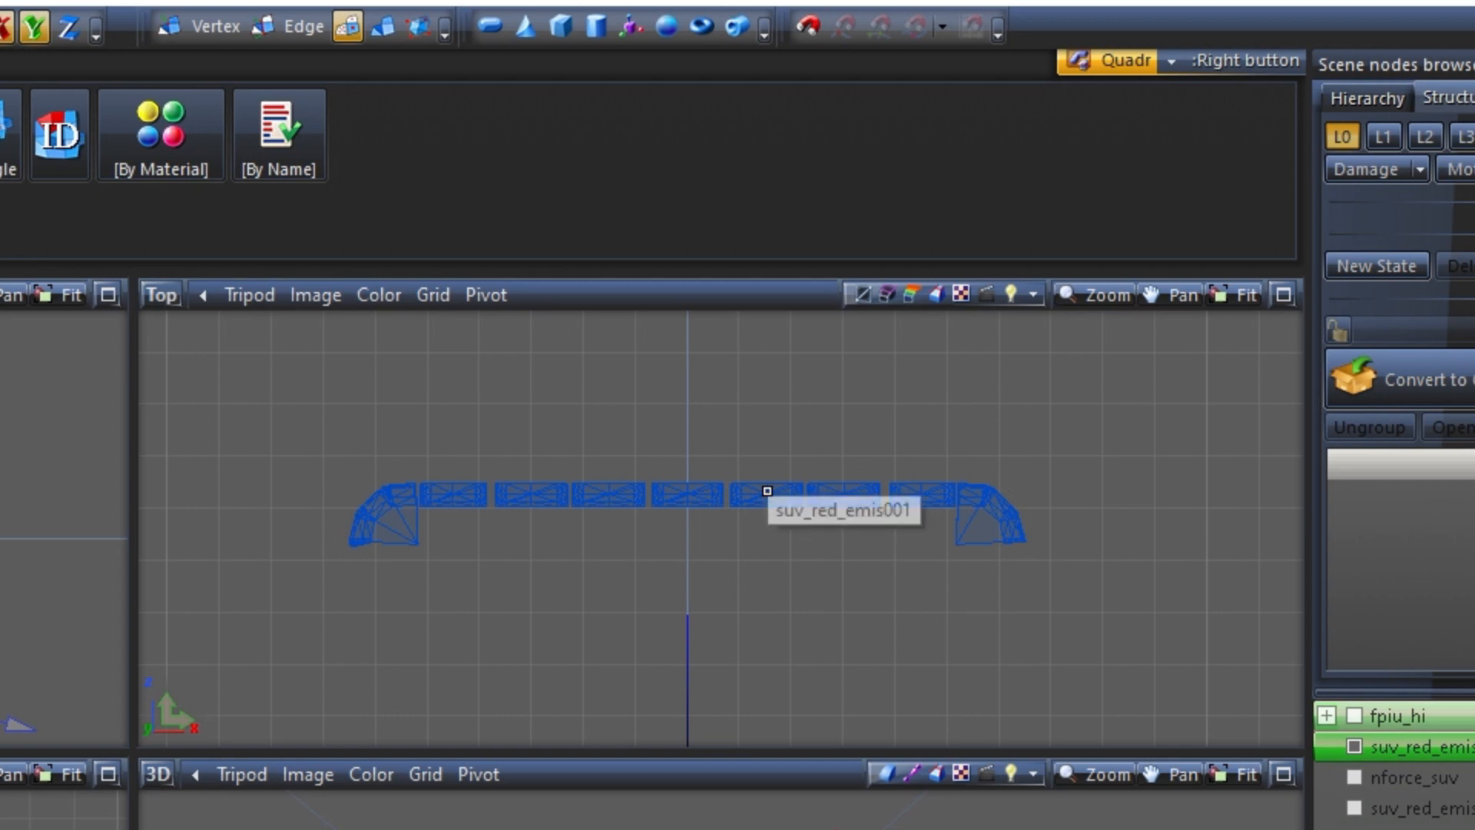
pyautogui.click(766, 490)
pyautogui.moveTo(1116, 612); pyautogui.dragTo(728, 387)
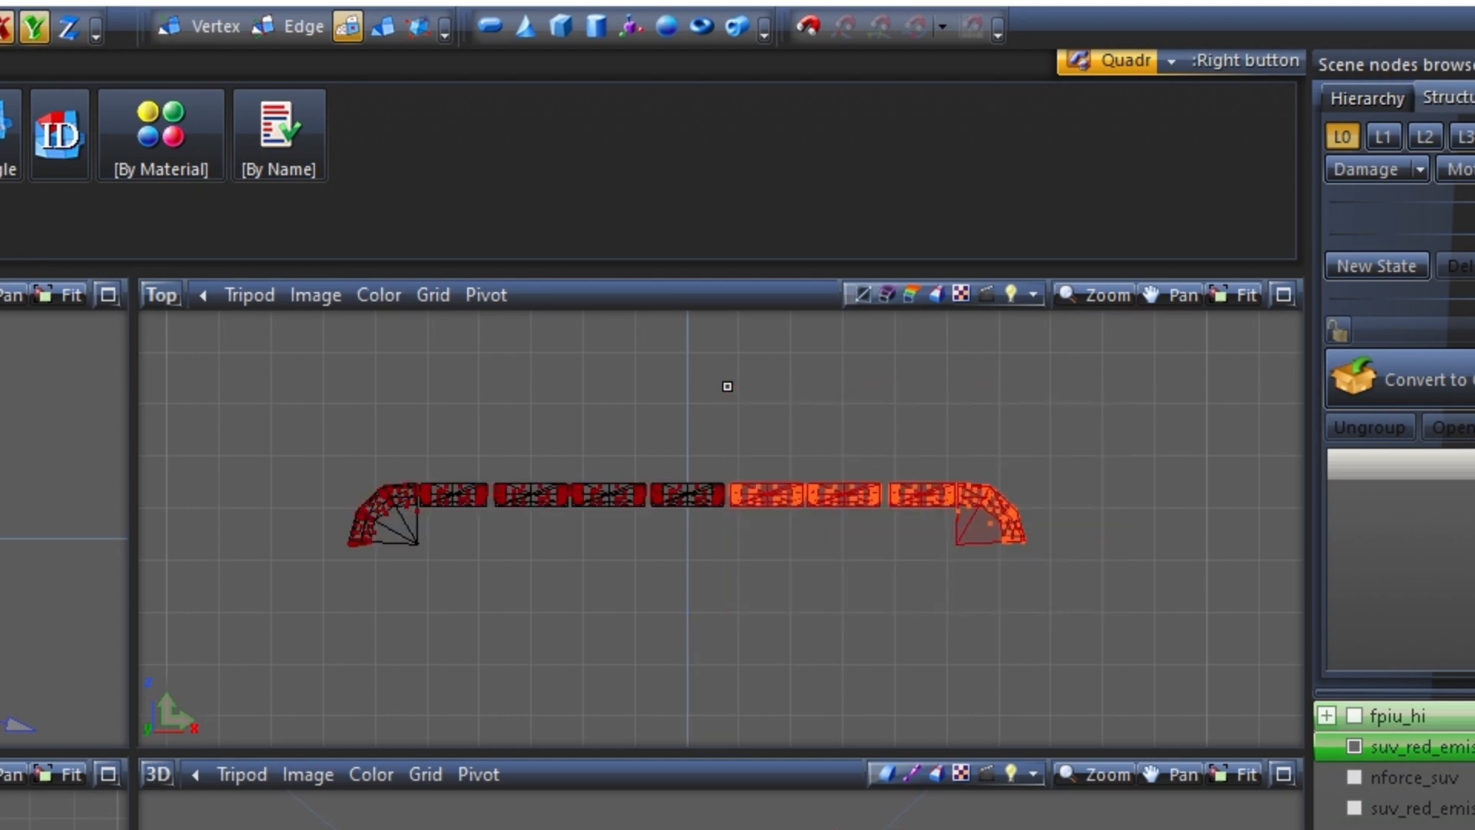
pyautogui.press('4')
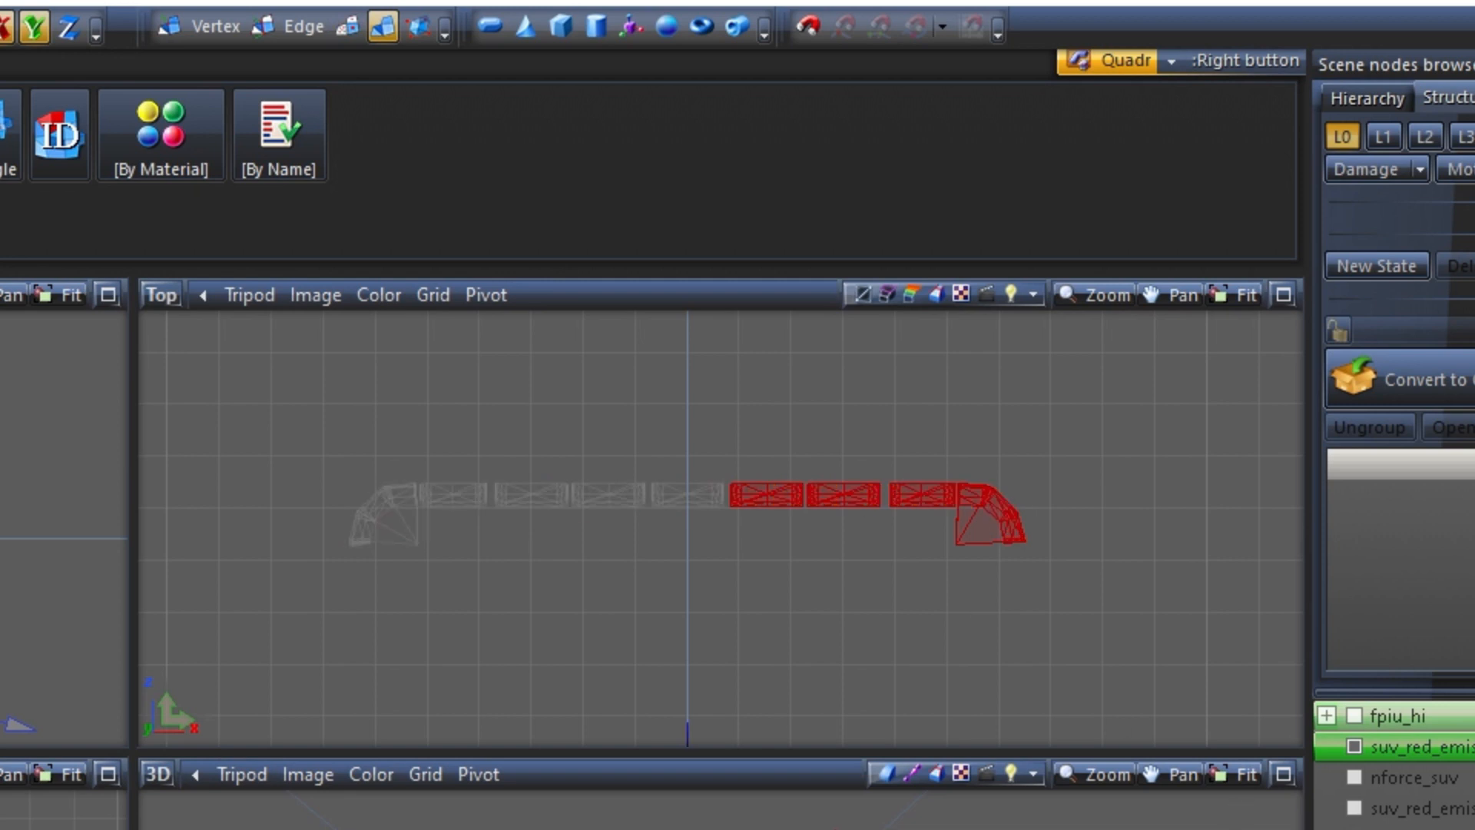
pyautogui.click(1354, 747)
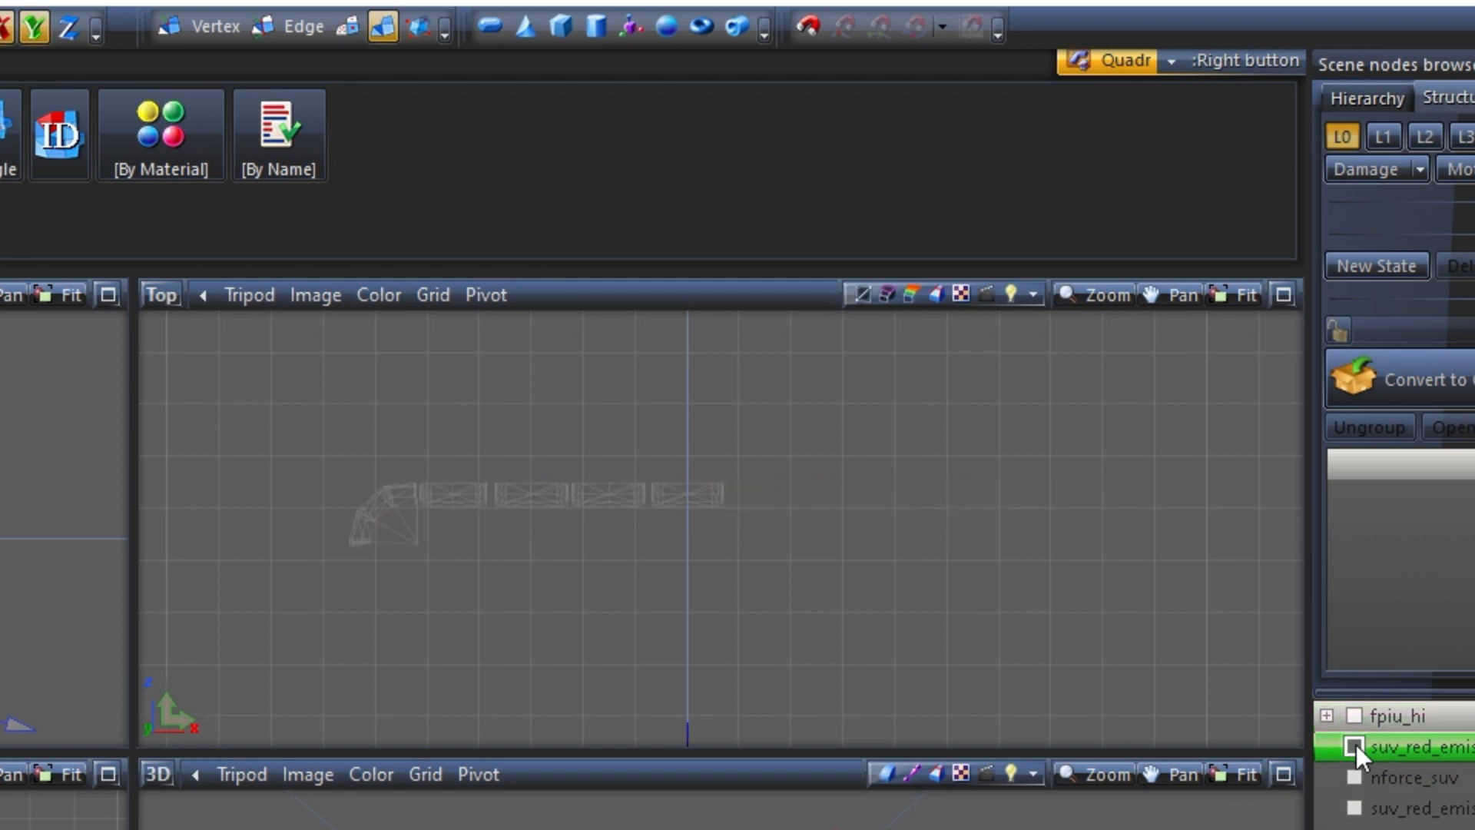
pyautogui.click(1355, 747)
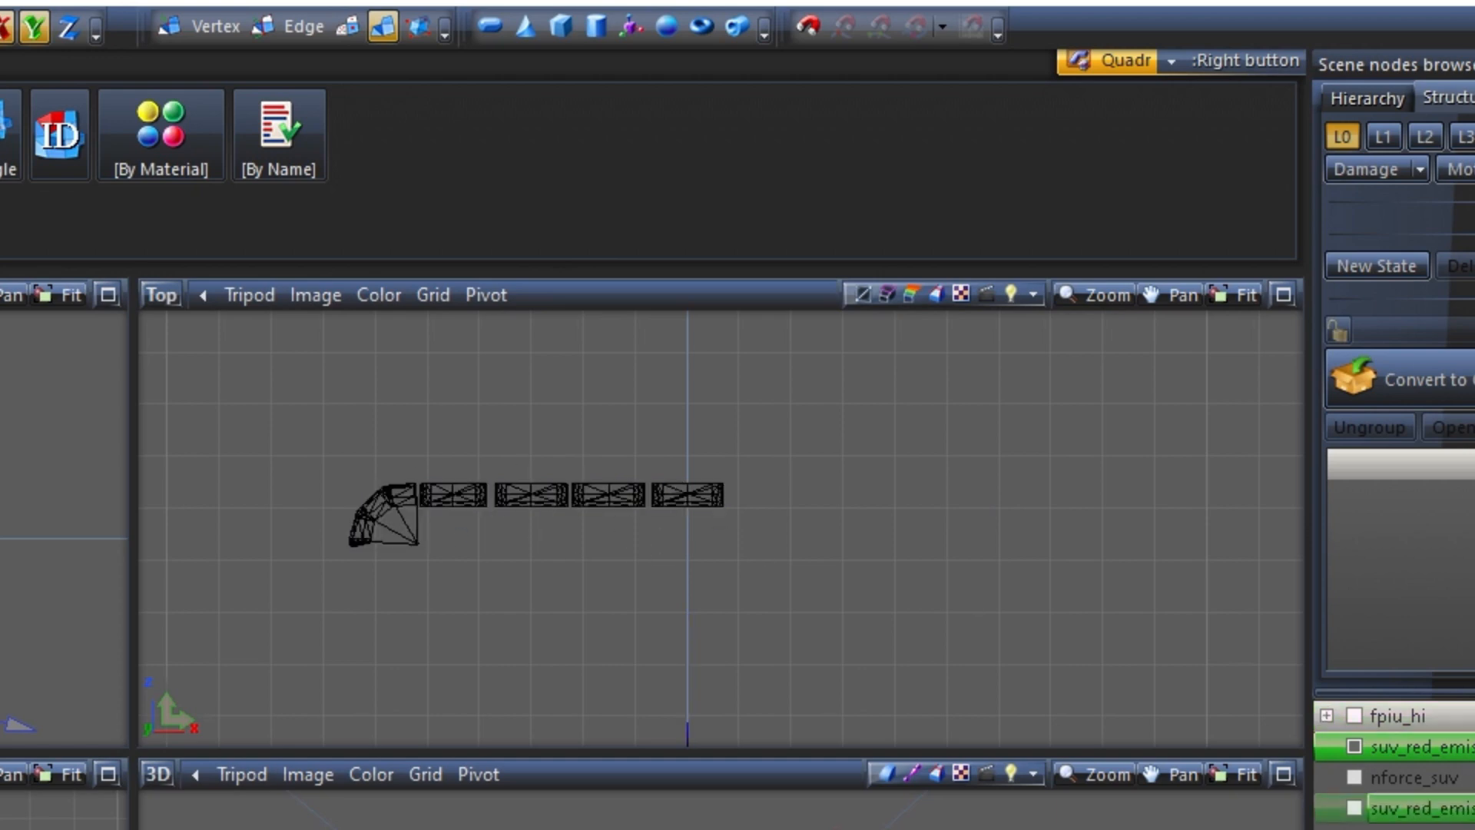
pyautogui.click(1466, 808)
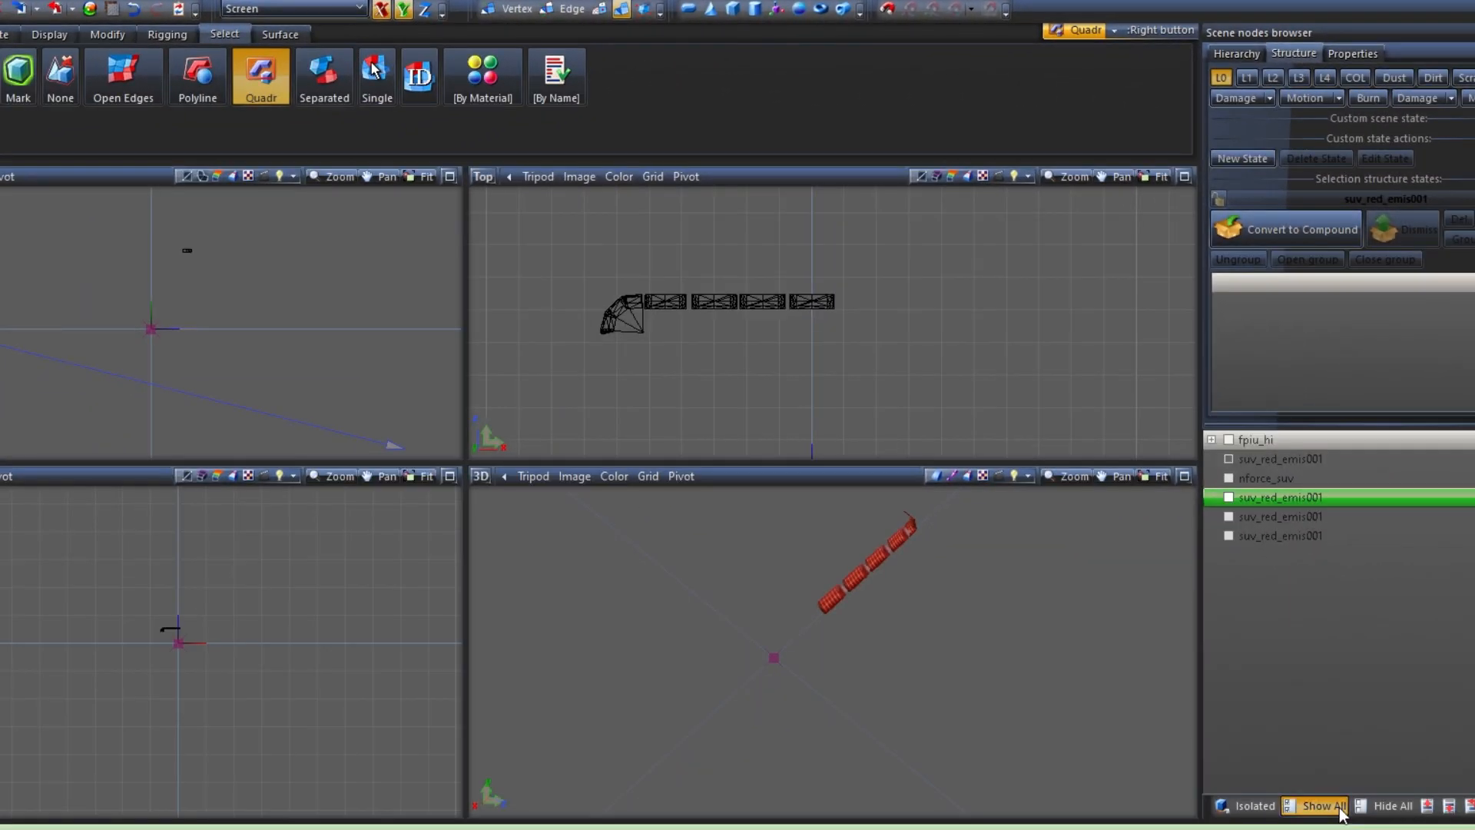
# Show all scene nodes and clear the selection on the detached lens pieces mounted on the car's roof
pyautogui.click(1342, 812)
pyautogui.moveTo(837, 608); pyautogui.dragTo(1145, 570, button='middle')
pyautogui.click(973, 350)
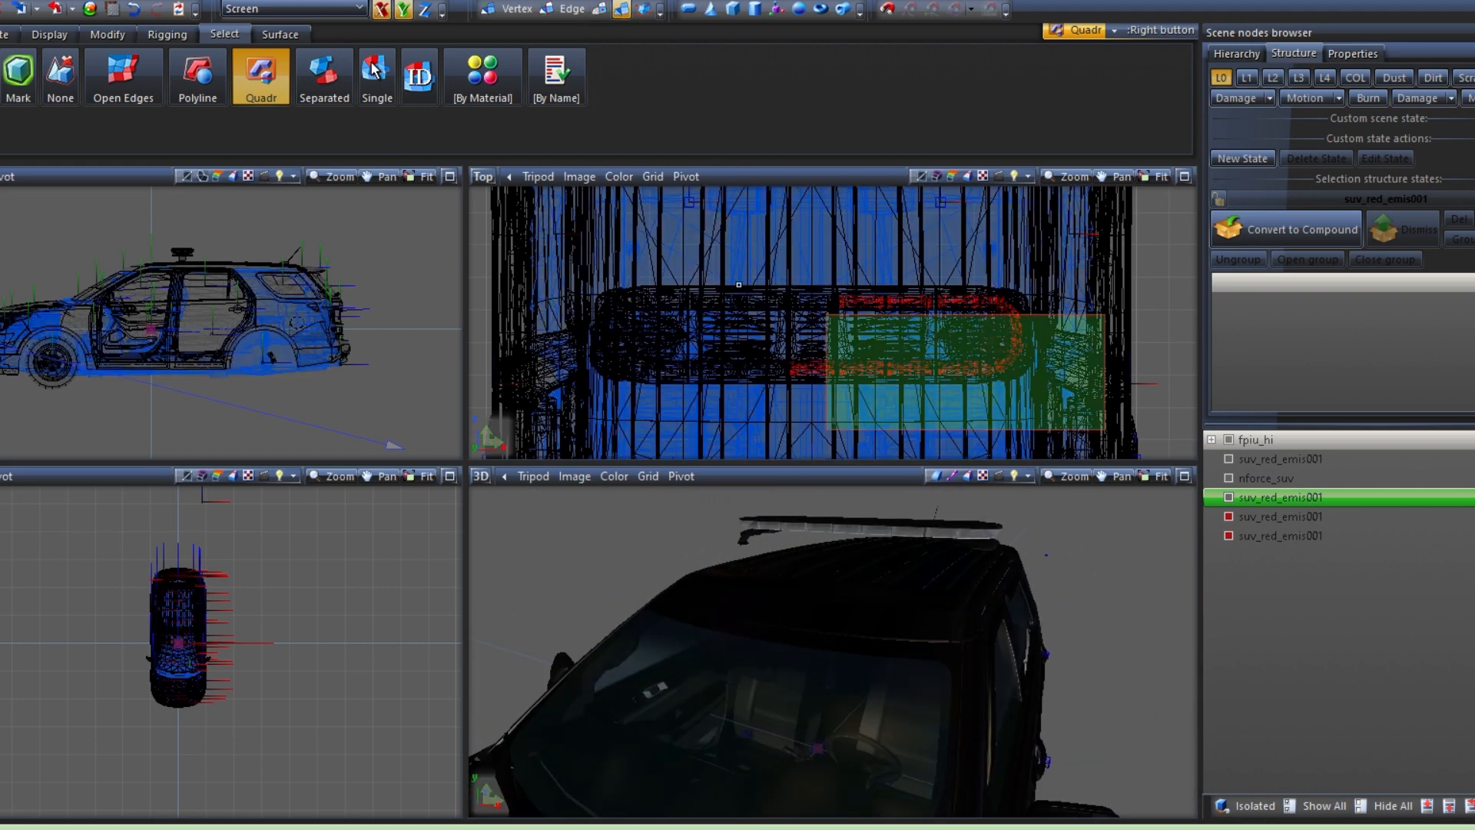
pyautogui.moveTo(1049, 527); pyautogui.dragTo(922, 573, button='middle')
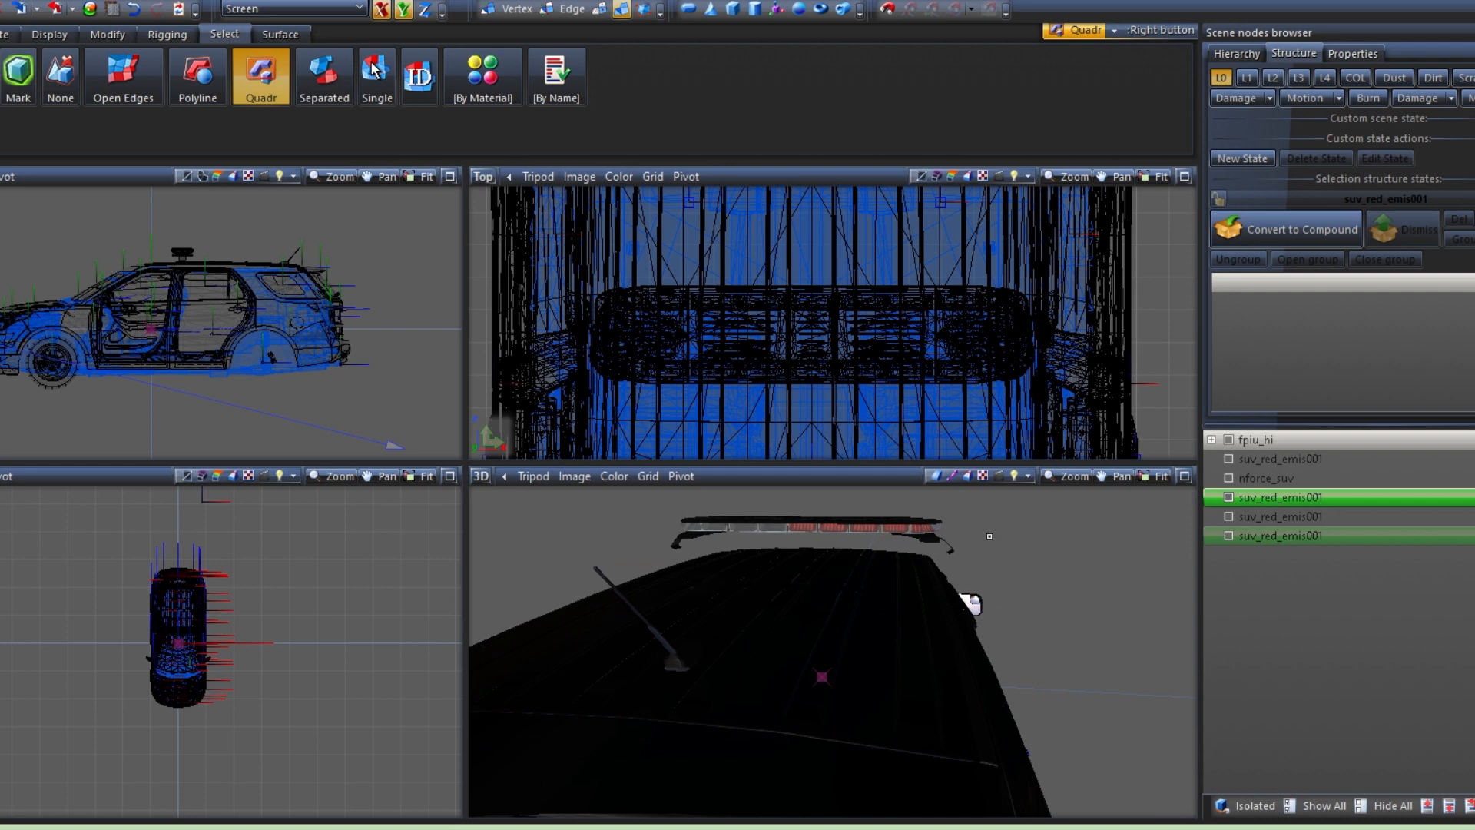
pyautogui.moveTo(988, 556); pyautogui.dragTo(1063, 530, button='middle')
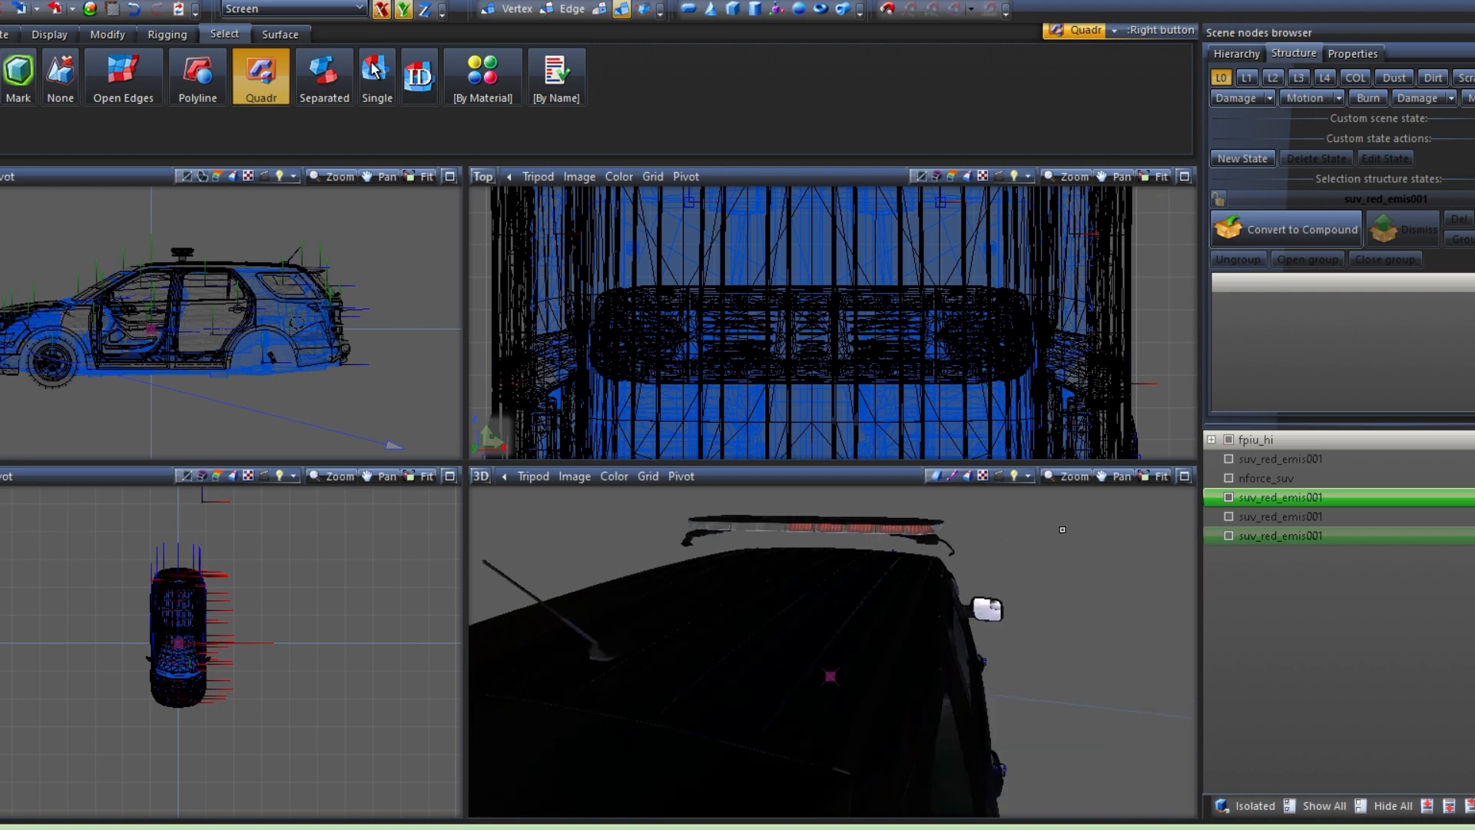
# Reorder the scene nodes so all four suv_red_emis001 pieces sit together above nforce_suv
pyautogui.click(1228, 480)
pyautogui.click(1227, 481)
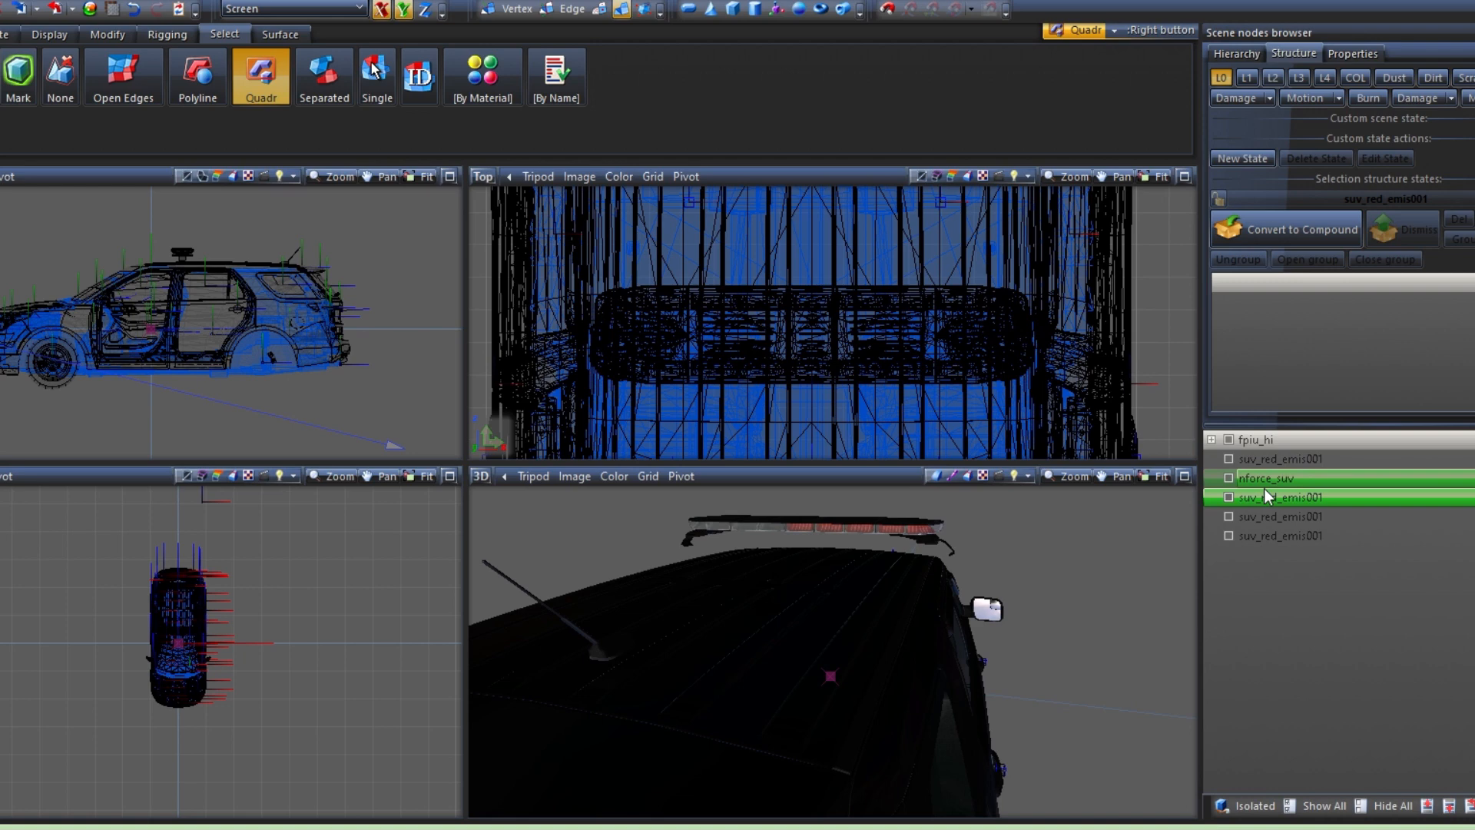
pyautogui.keyDown('shift'); pyautogui.click(1278, 533); pyautogui.keyUp('shift')
pyautogui.moveTo(1269, 496); pyautogui.dragTo(1273, 470)
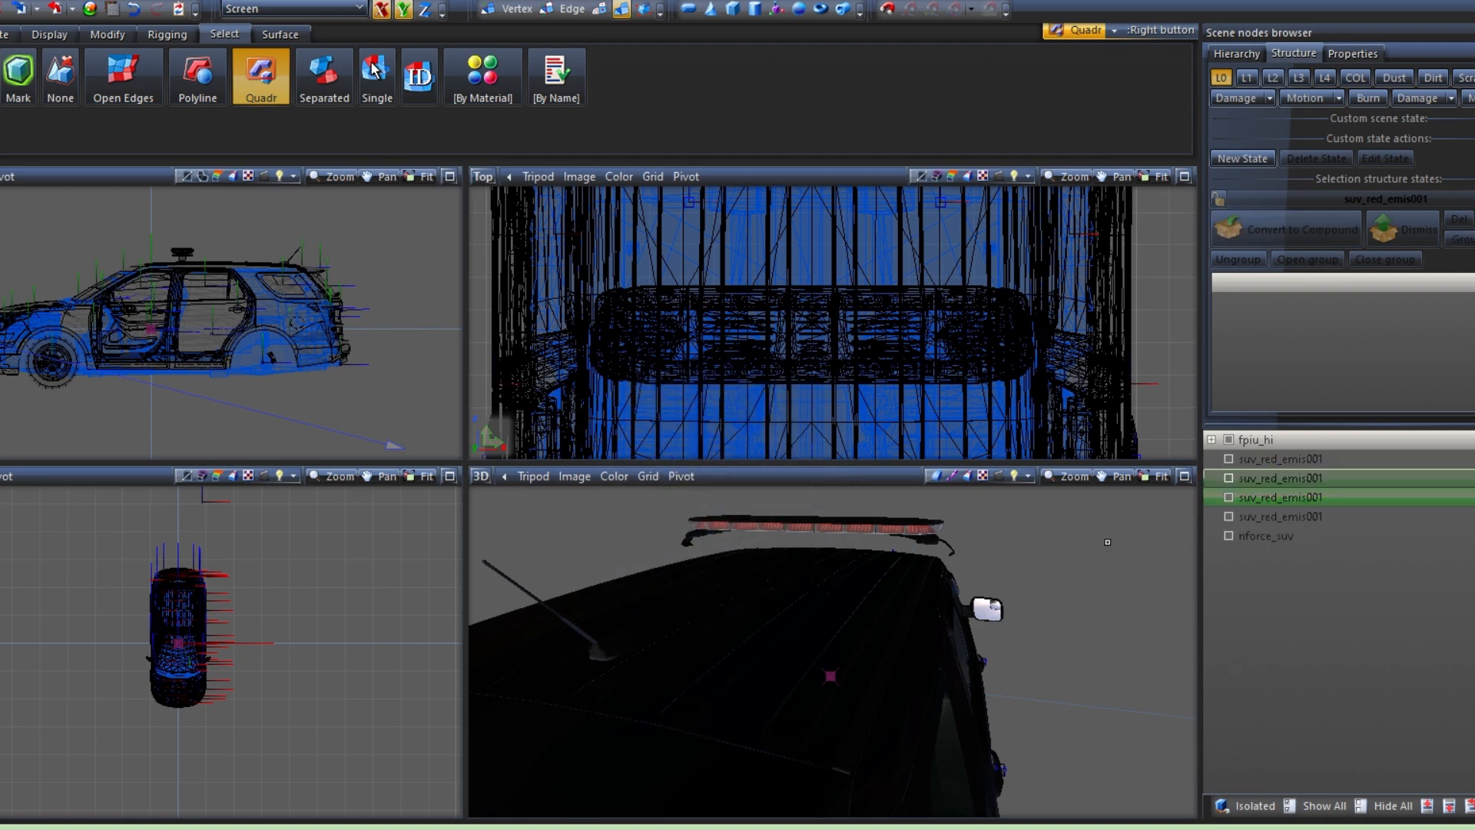
# Hide nforce_suv and the other nodes, toggle the suv_red_emis001 pieces individually to examine each lens section, and show all nodes again
pyautogui.moveTo(1110, 541); pyautogui.dragTo(645, 554, button='middle')
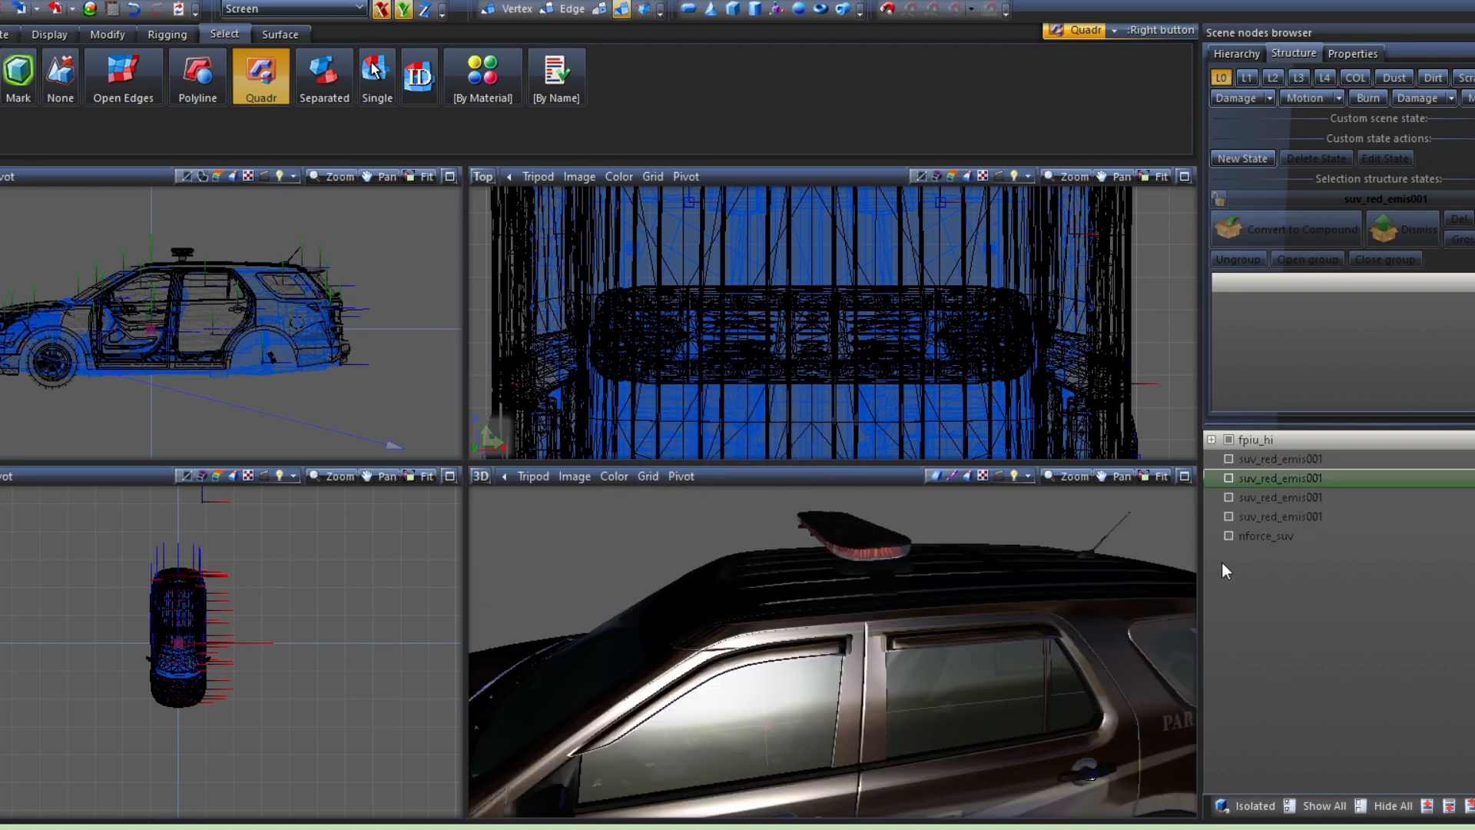
pyautogui.click(1224, 540)
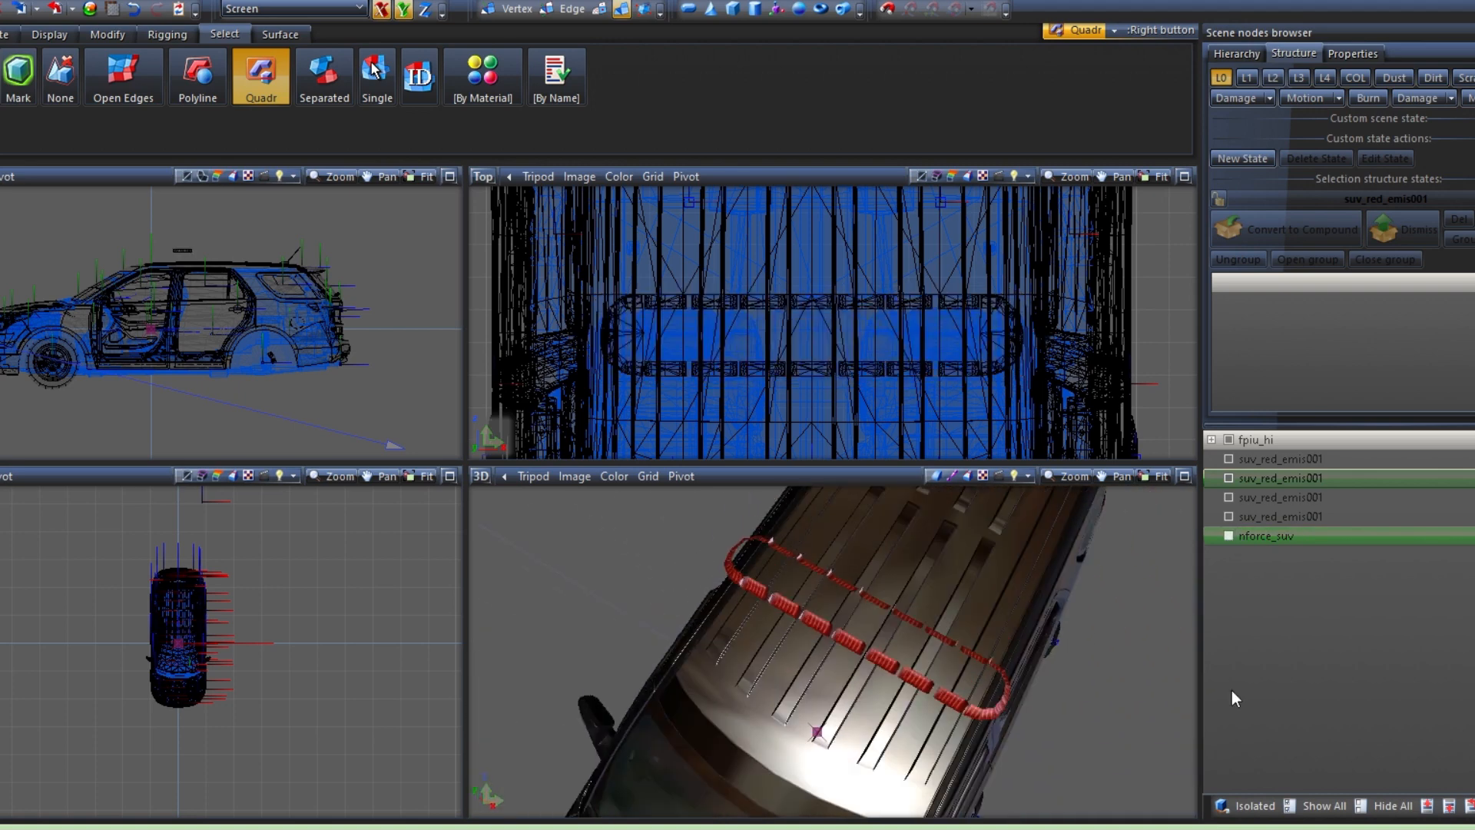
pyautogui.click(1402, 801)
pyautogui.click(1231, 464)
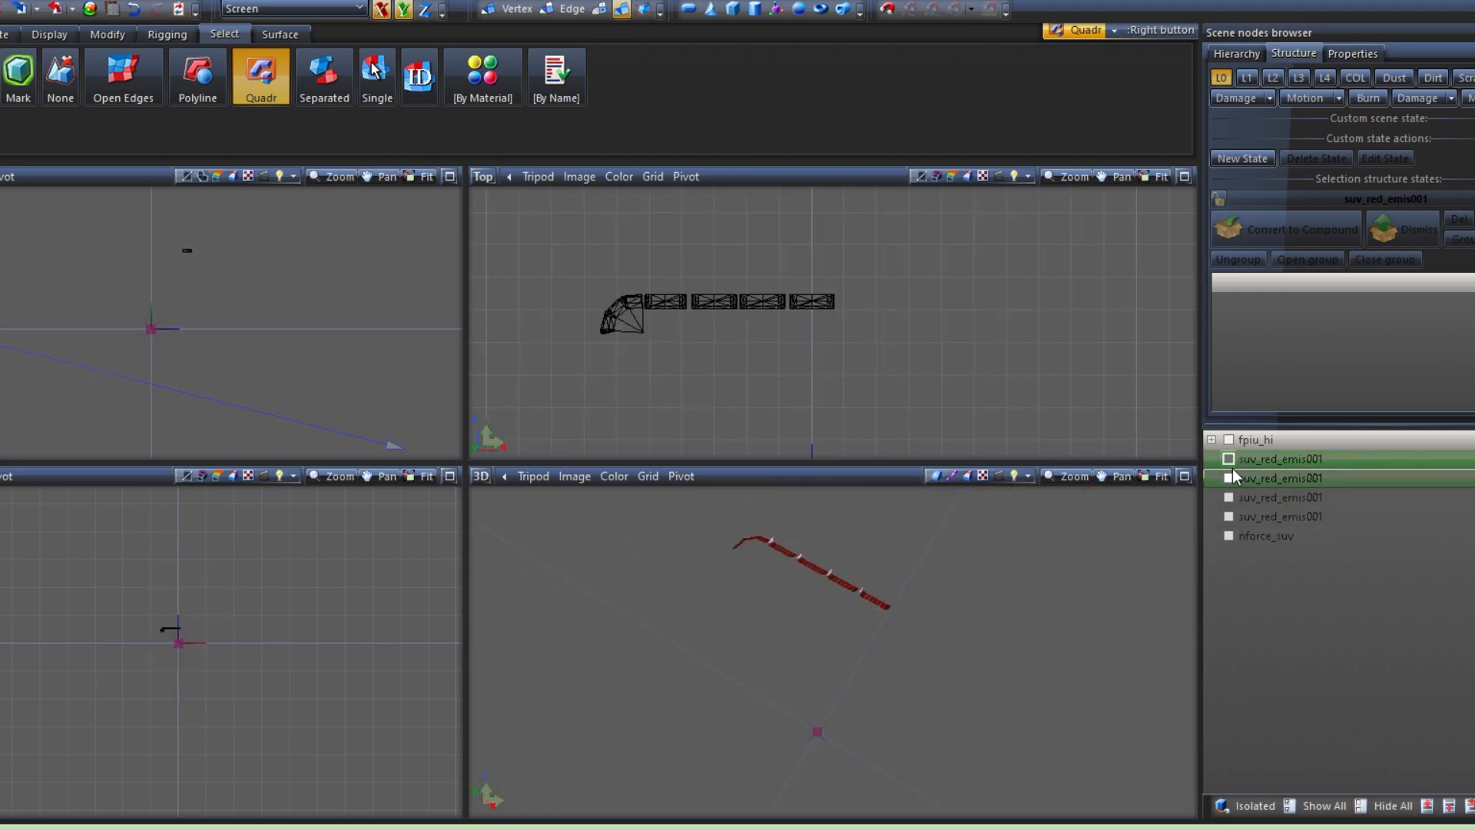
pyautogui.click(1231, 464)
pyautogui.click(1229, 477)
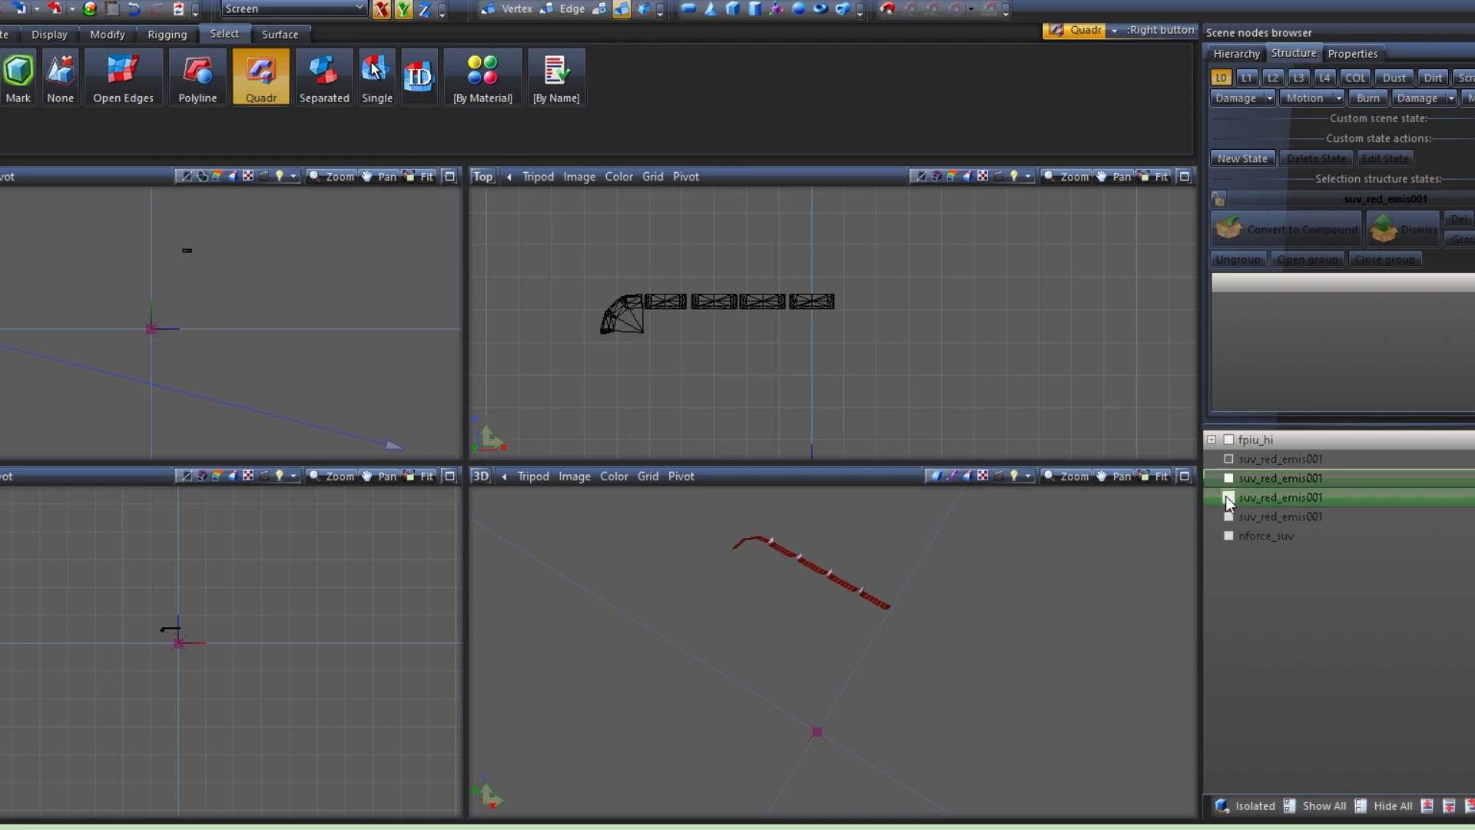
pyautogui.click(1228, 516)
pyautogui.click(1228, 461)
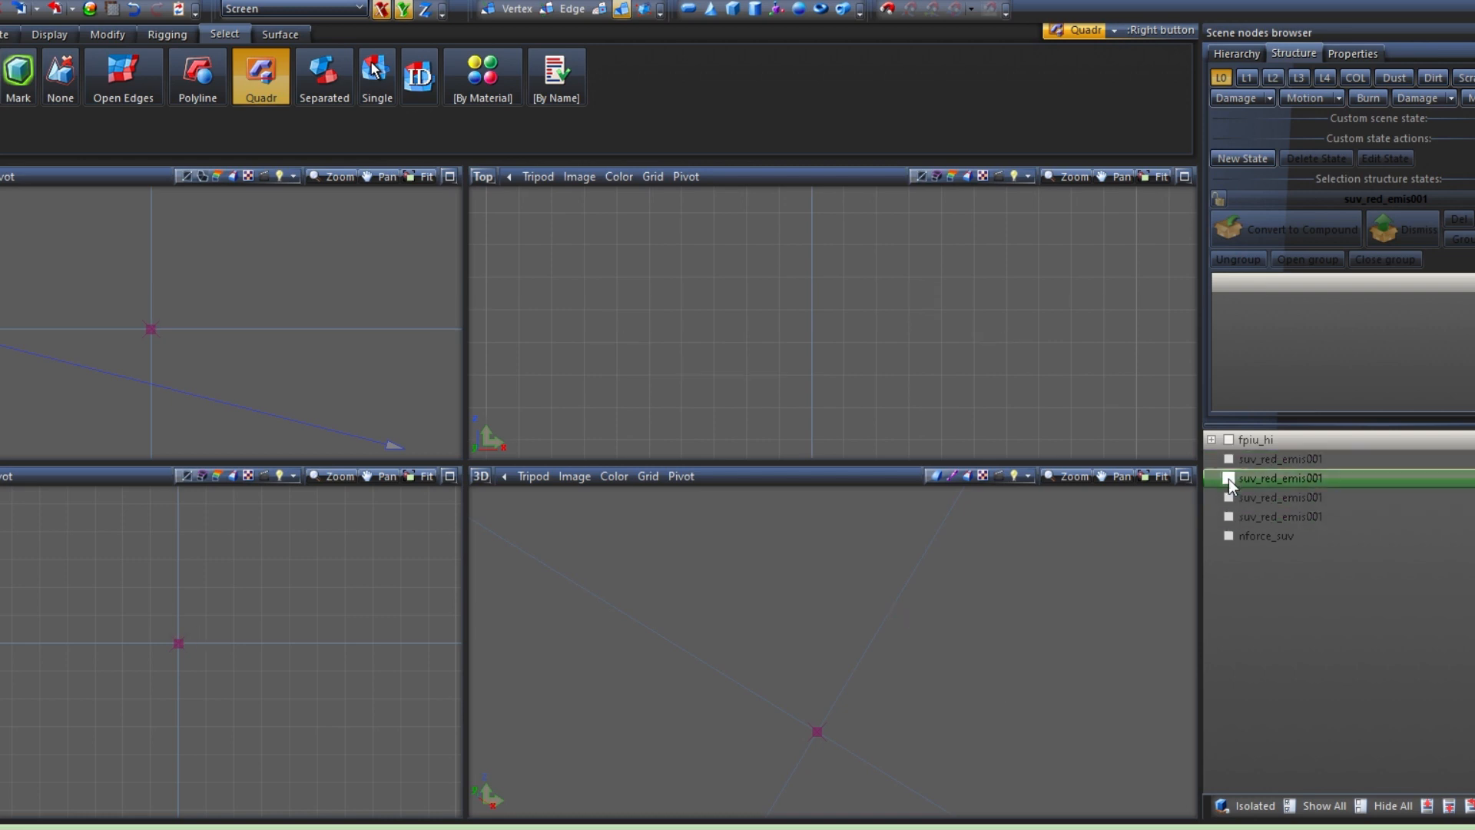
pyautogui.click(1228, 516)
pyautogui.click(1231, 460)
pyautogui.click(1229, 516)
pyautogui.click(1231, 460)
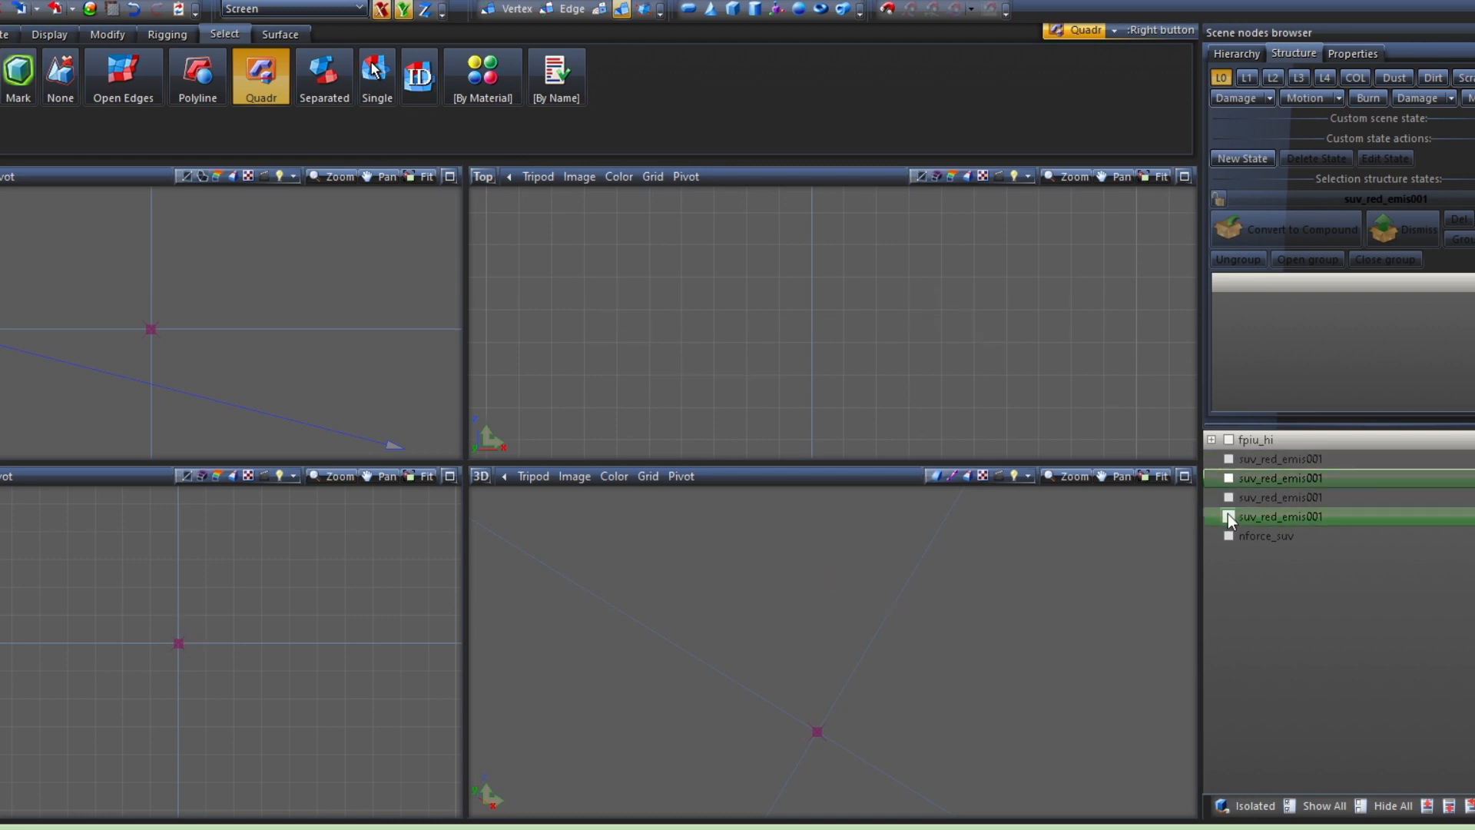
pyautogui.click(1227, 515)
pyautogui.click(1228, 461)
pyautogui.click(1229, 477)
pyautogui.click(1323, 805)
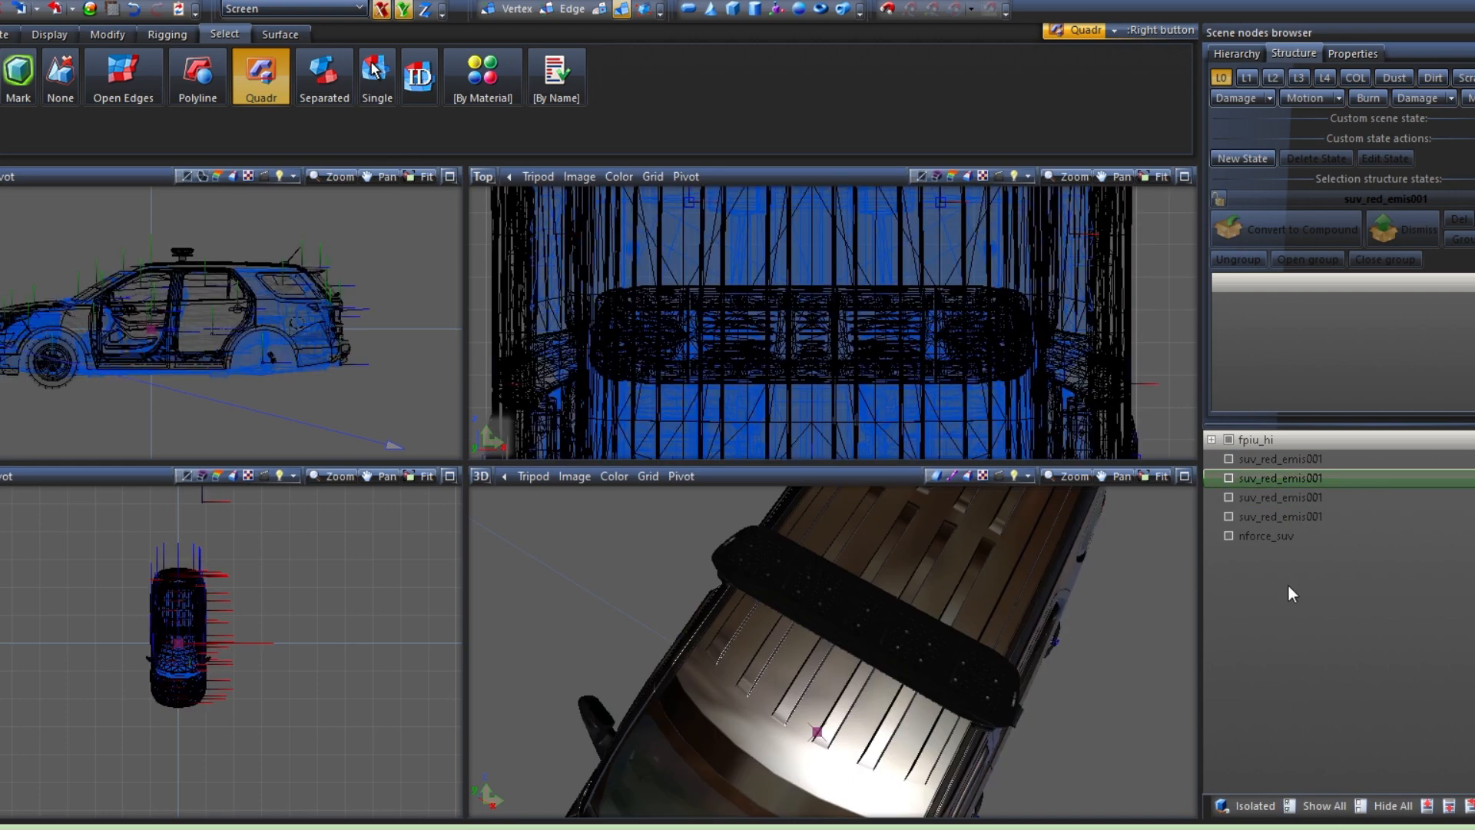
# Hide everything except the four suv_red_emis001 lens pieces
pyautogui.click(1227, 536)
pyautogui.moveTo(1132, 573); pyautogui.dragTo(927, 571, button='middle')
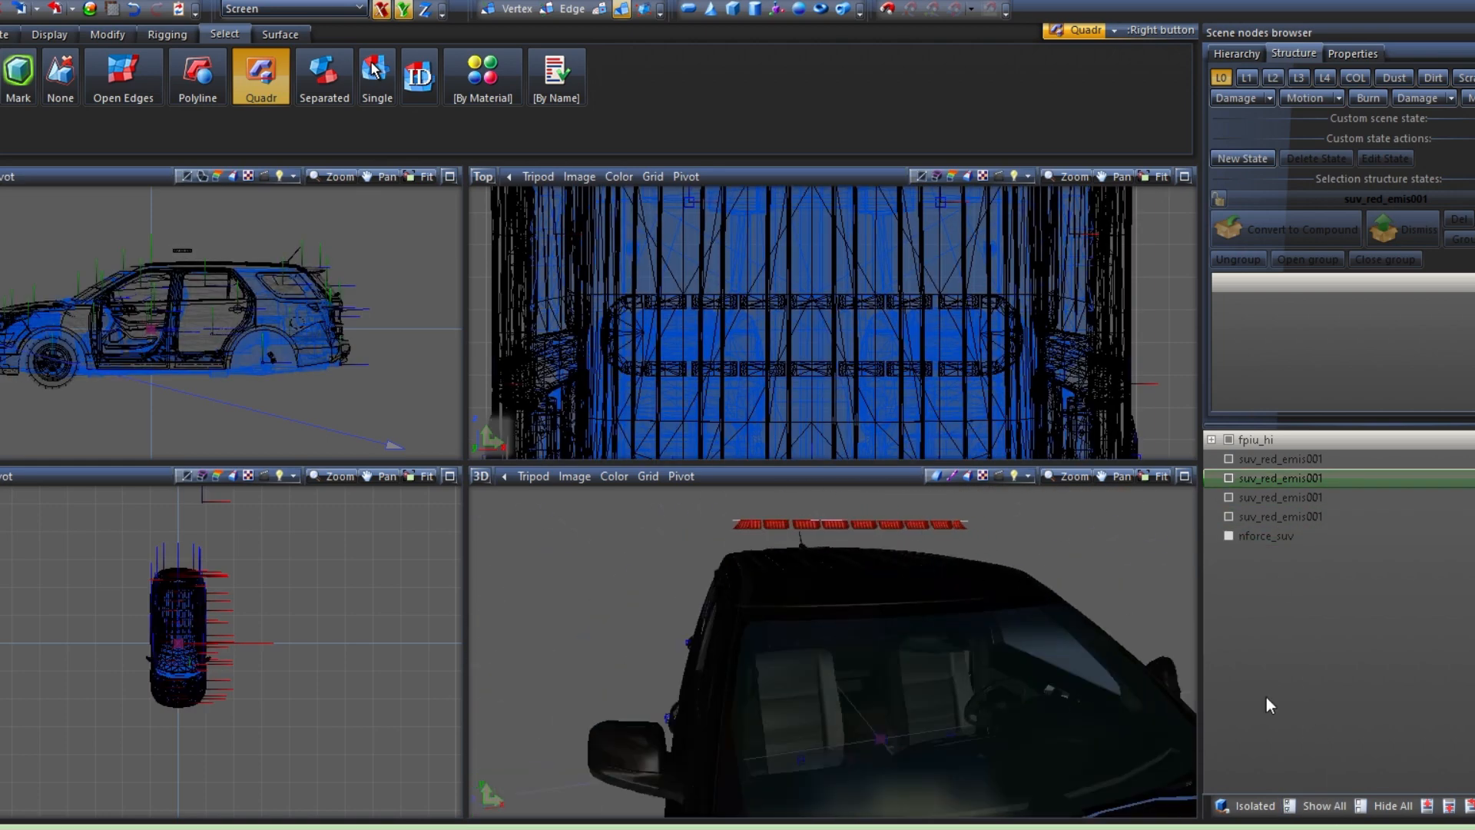
pyautogui.click(1382, 807)
pyautogui.click(1229, 517)
pyautogui.click(1229, 498)
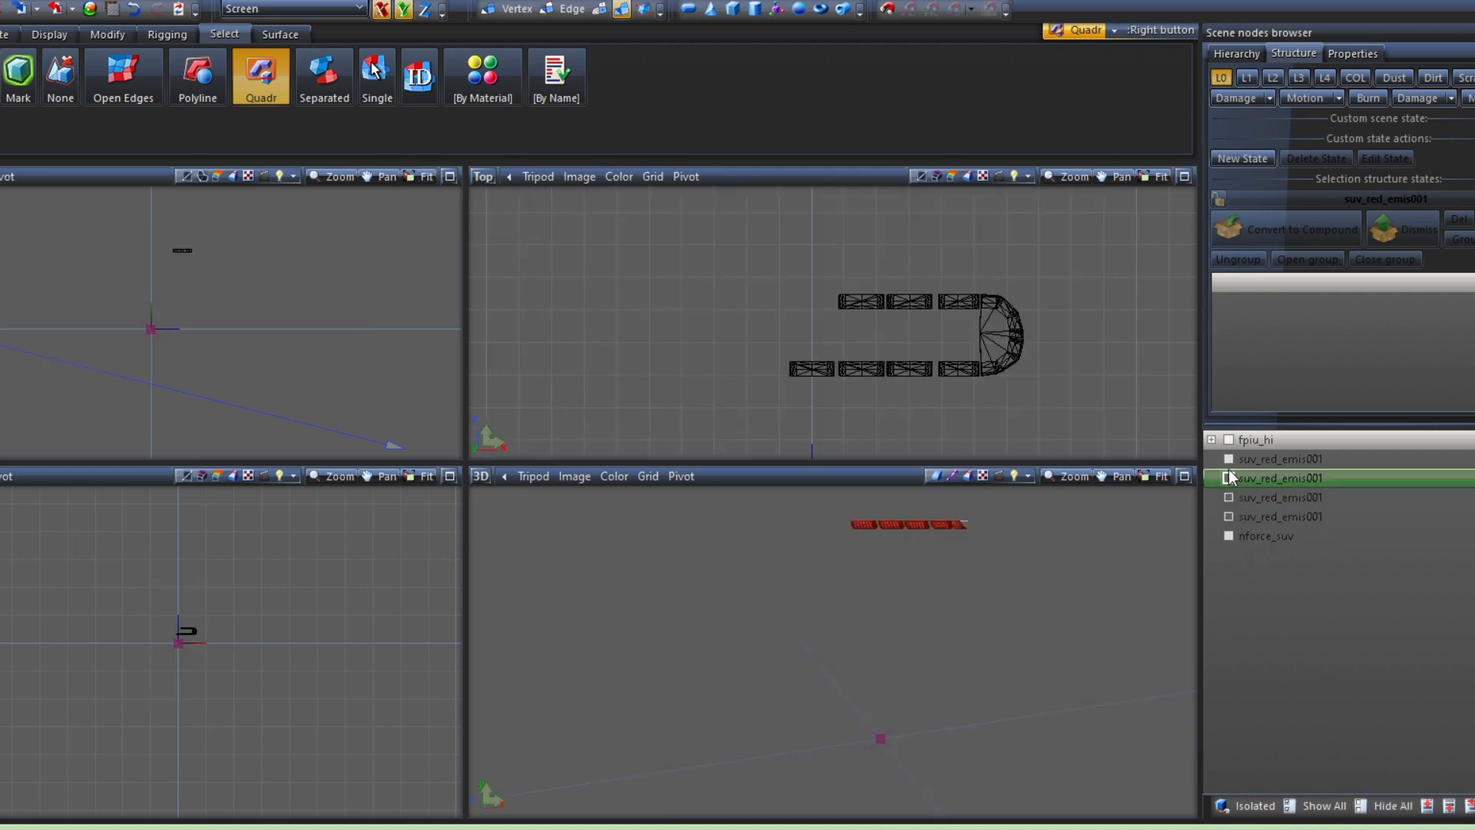
pyautogui.click(1228, 477)
pyautogui.click(1228, 460)
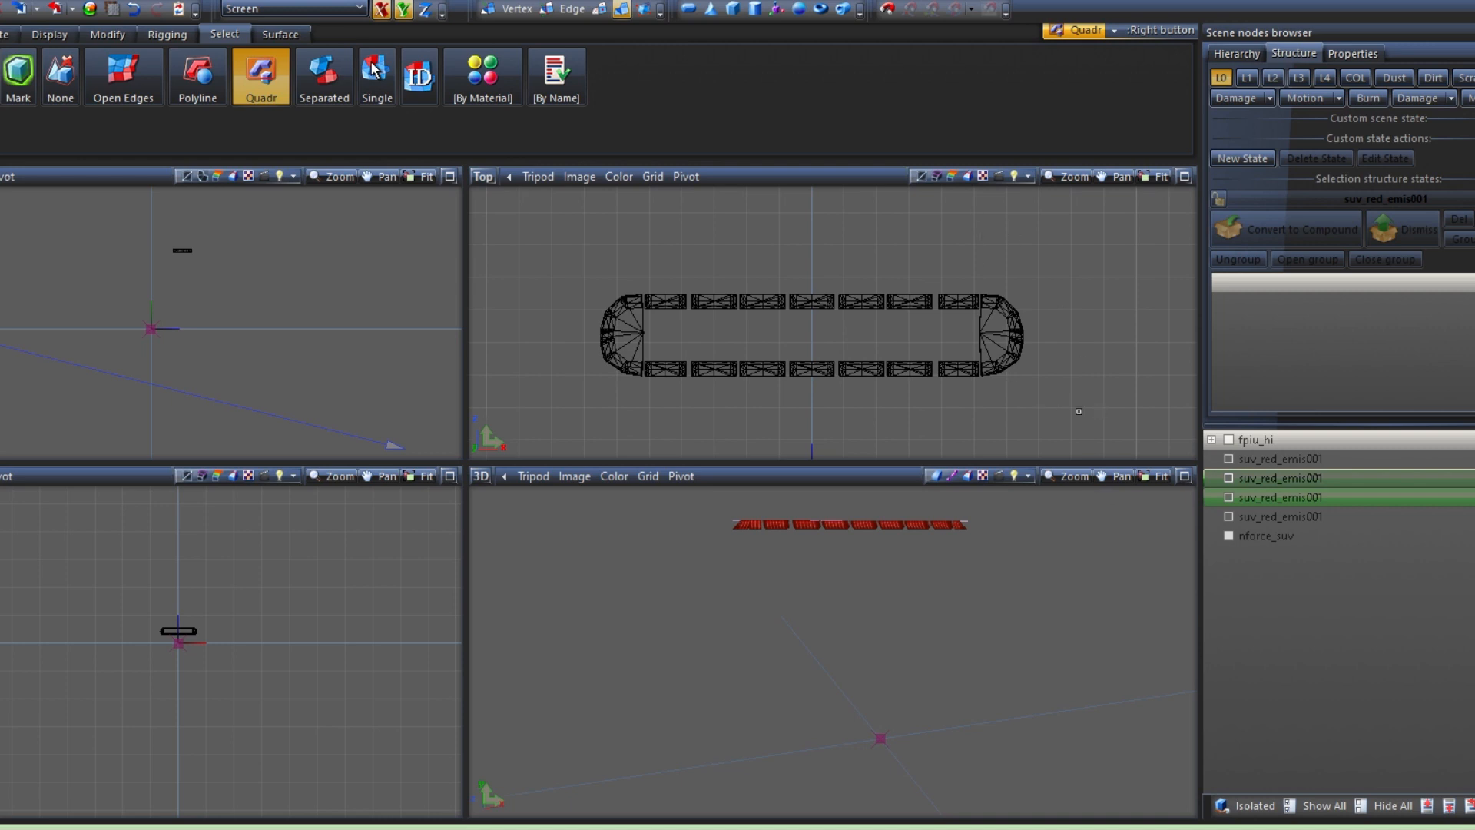
# Select, at object level, the two suv_red_emis001 pieces forming the left half of the lens ring as seen from above
pyautogui.moveTo(1103, 419); pyautogui.dragTo(605, 209, button='right')
pyautogui.moveTo(1064, 408); pyautogui.dragTo(550, 273, button='right')
pyautogui.click(599, 9)
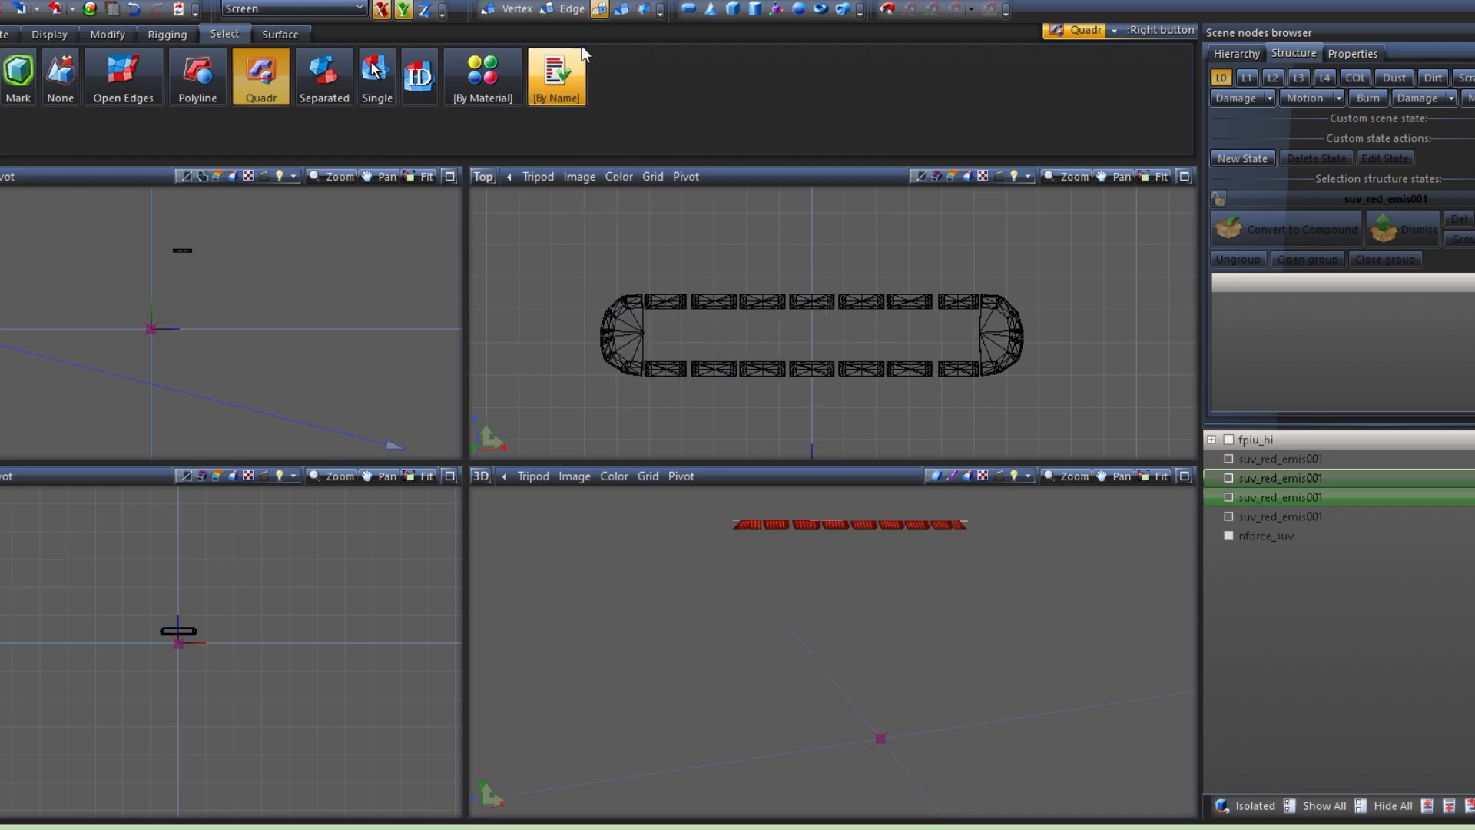
pyautogui.click(621, 9)
pyautogui.moveTo(581, 245); pyautogui.dragTo(798, 351)
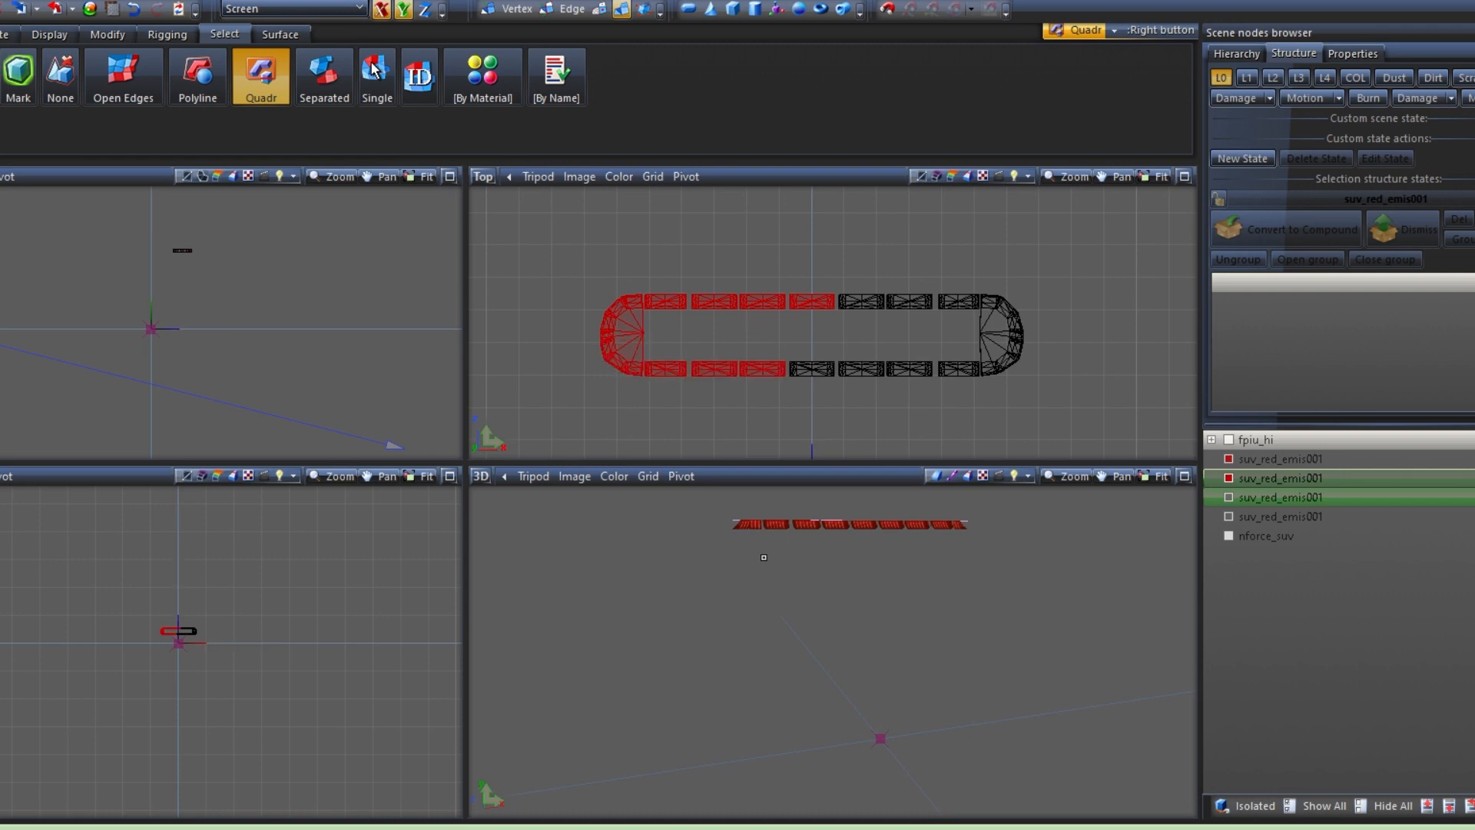
# View the lenses from the front and run Edit UV on the selected pieces, generating new compact mapping copied from channel 1
pyautogui.click(478, 481)
pyautogui.click(515, 525)
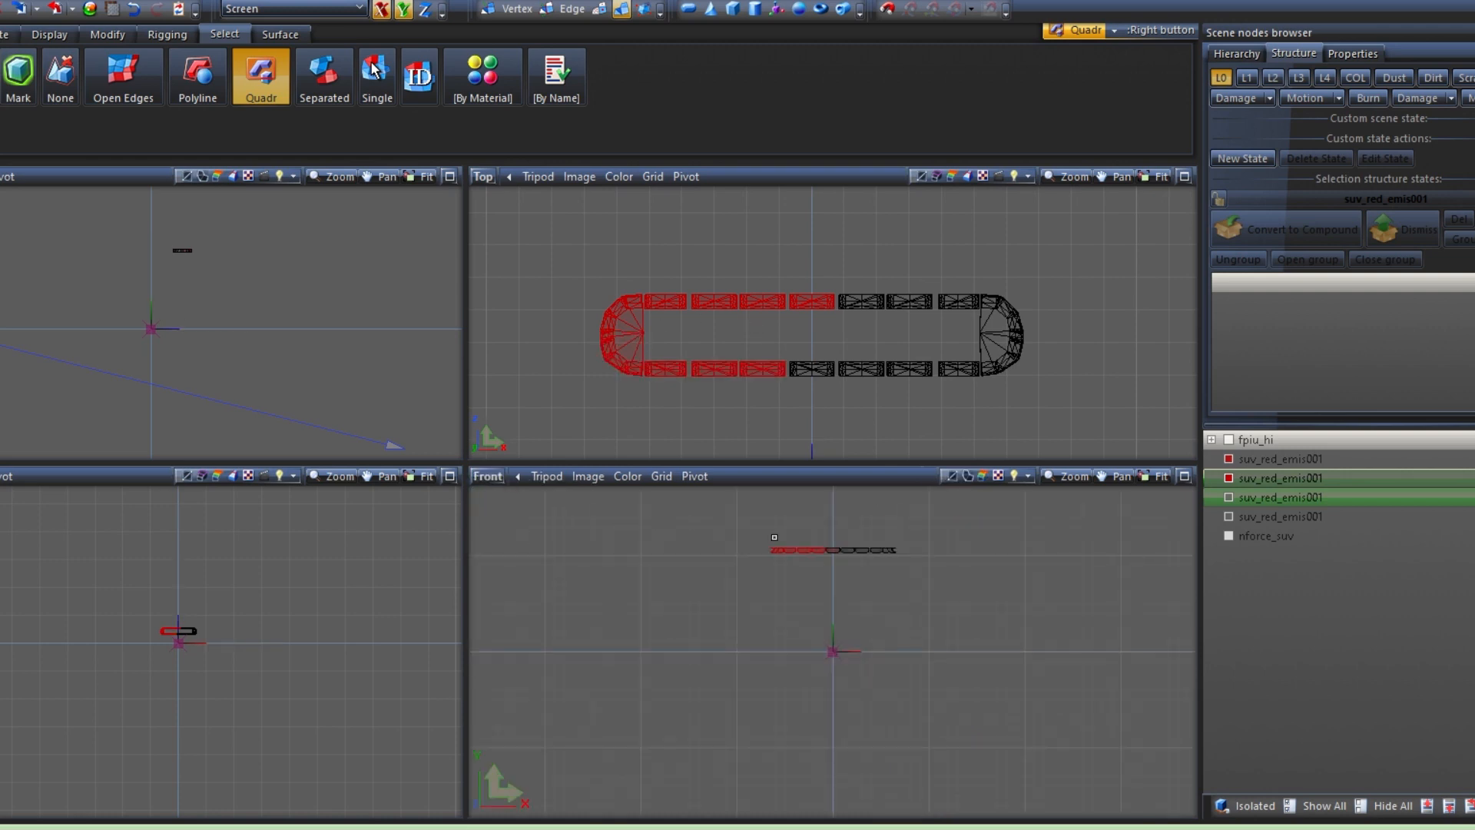
pyautogui.scroll(2, 822, 543)
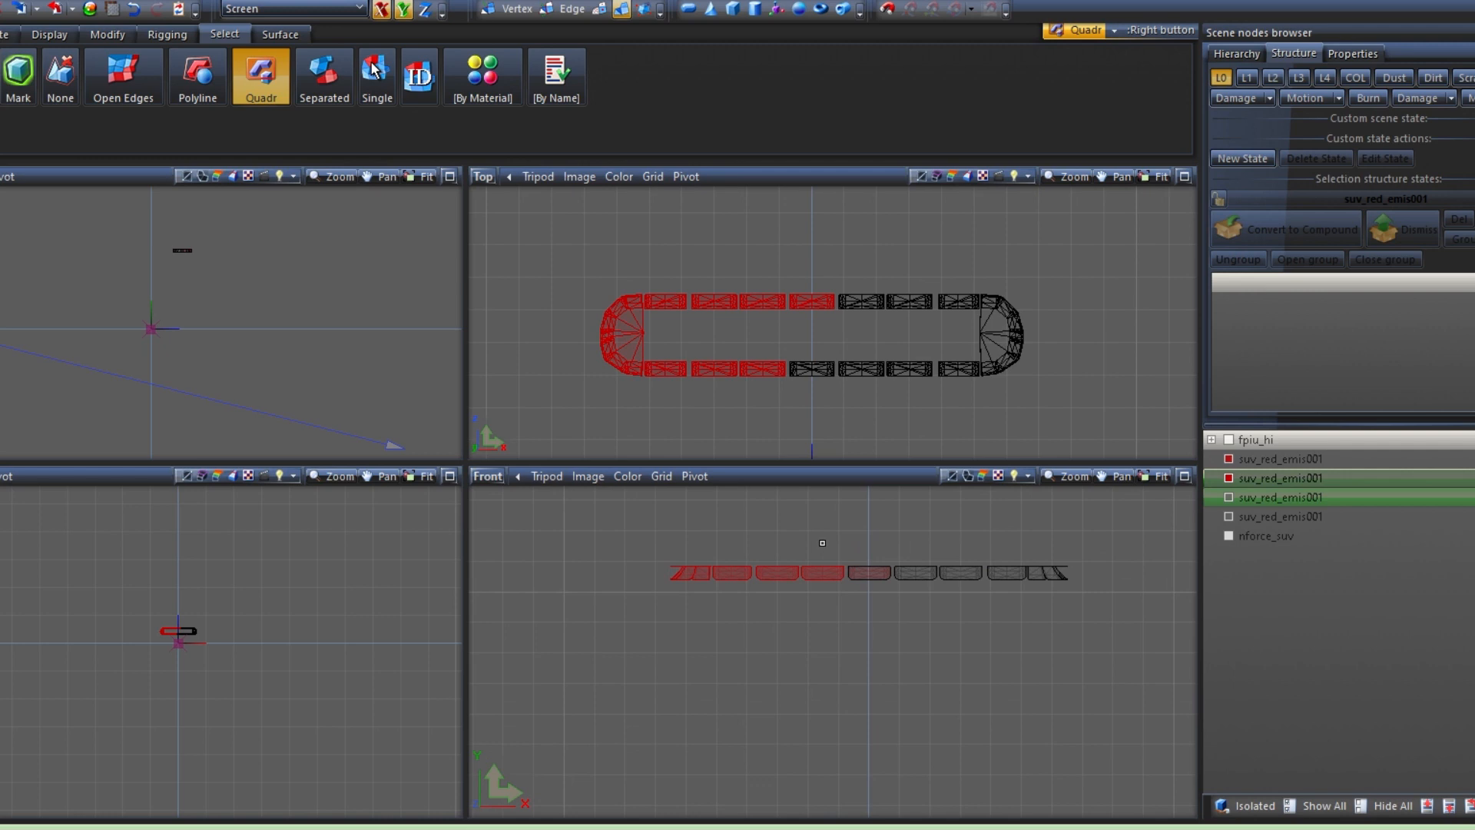
pyautogui.rightClick(734, 615)
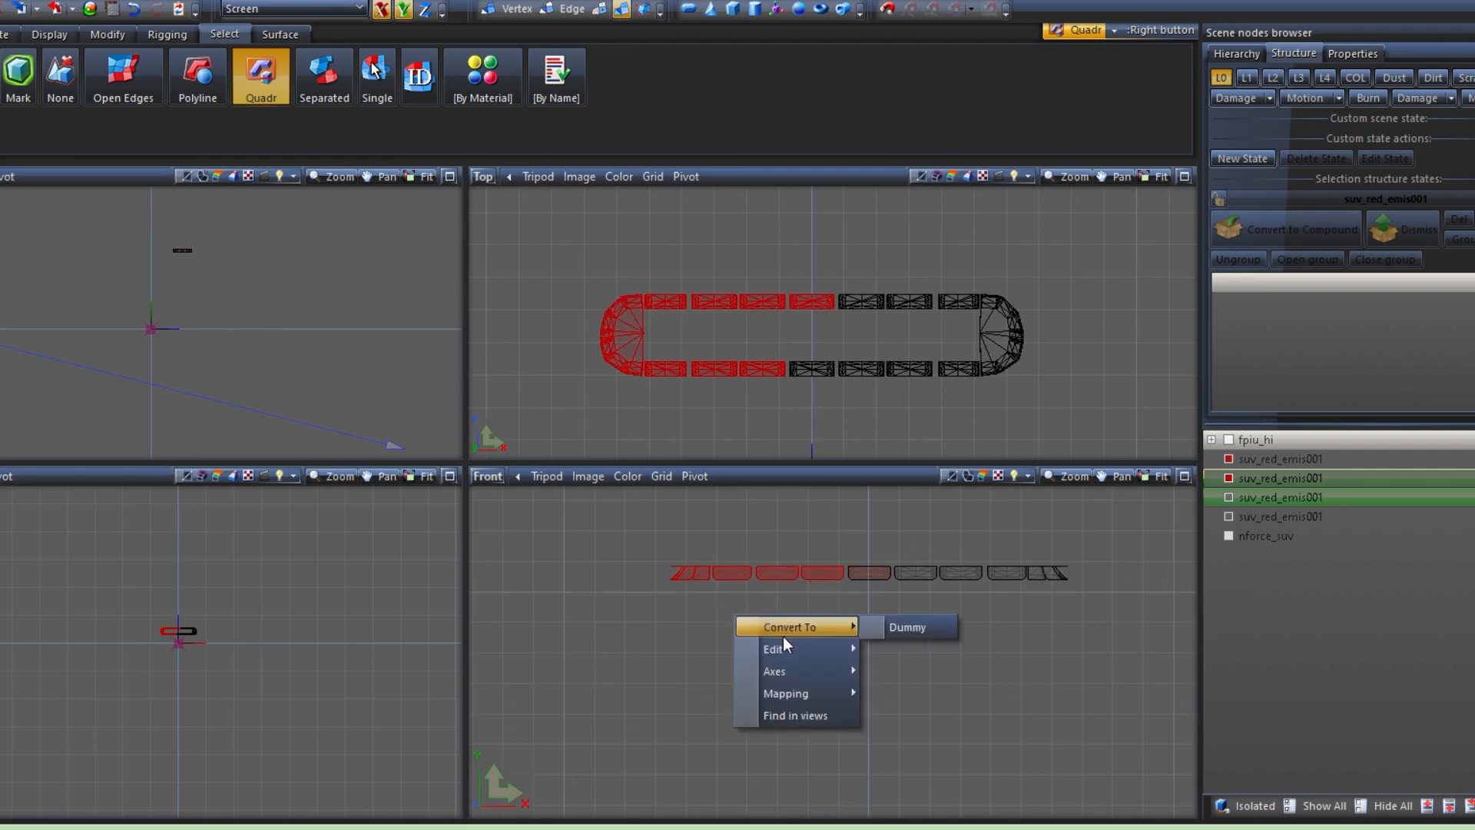
pyautogui.moveTo(795, 693)
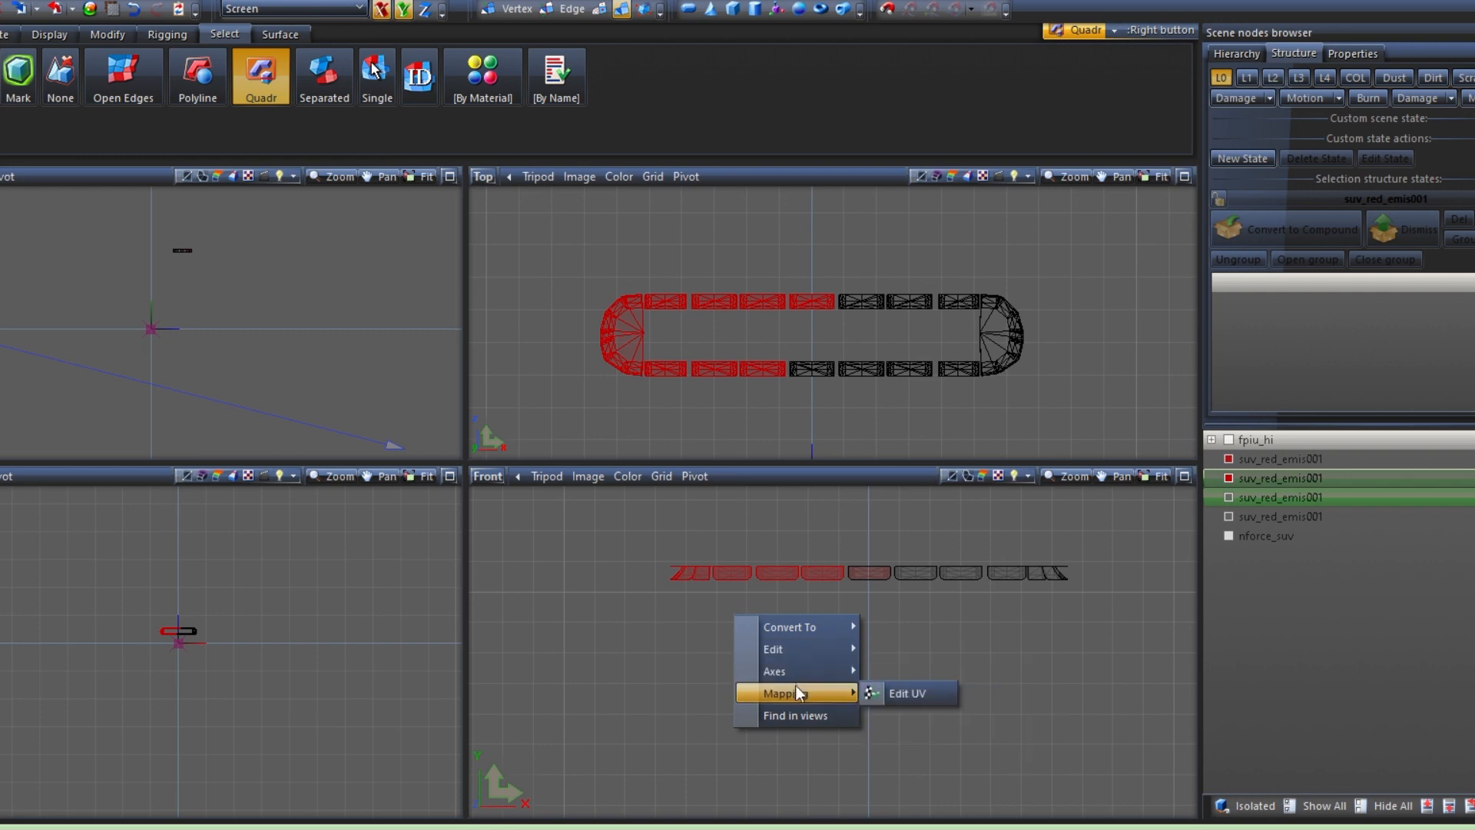
pyautogui.click(891, 695)
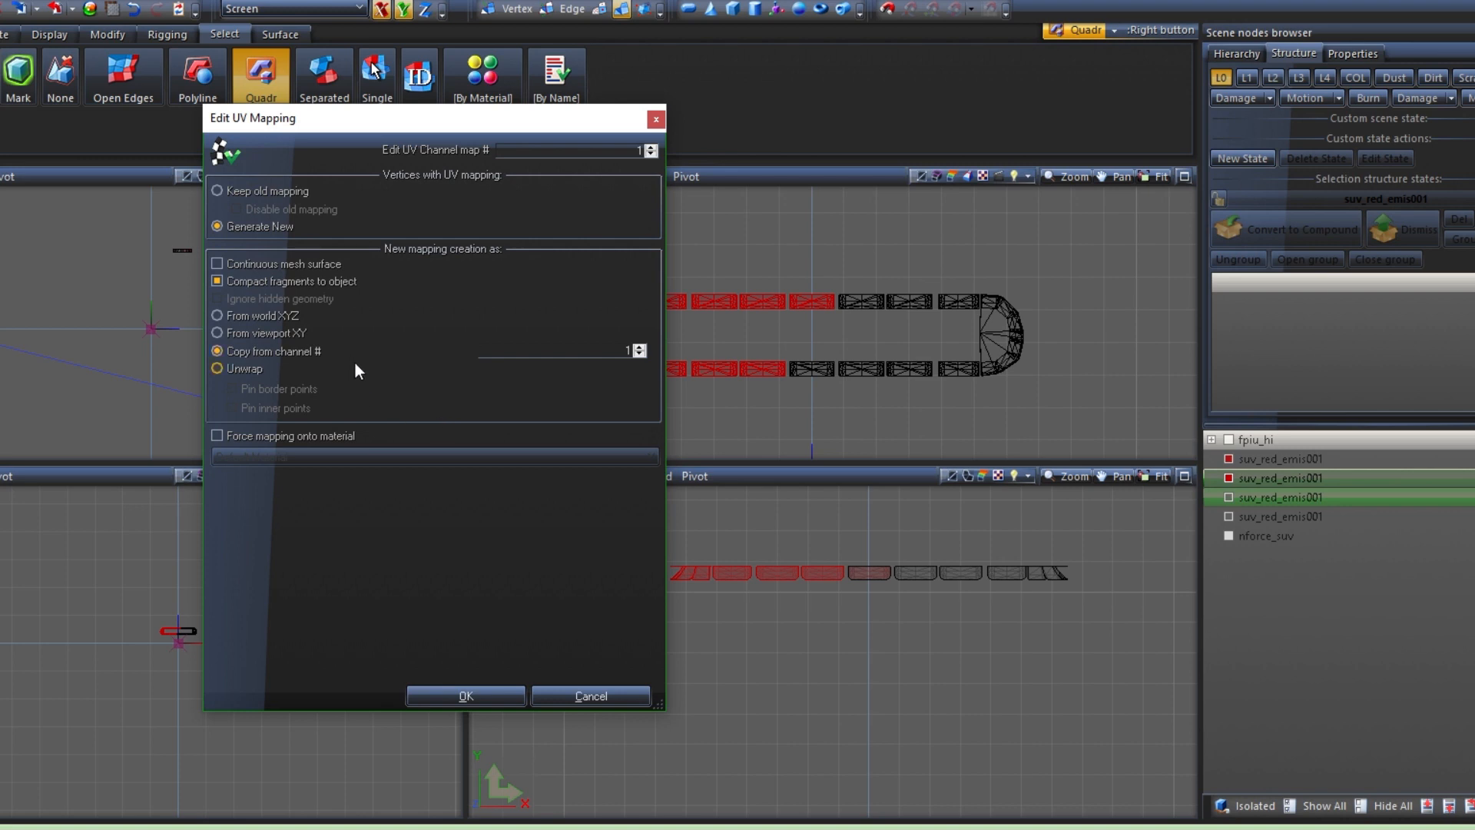
pyautogui.click(492, 695)
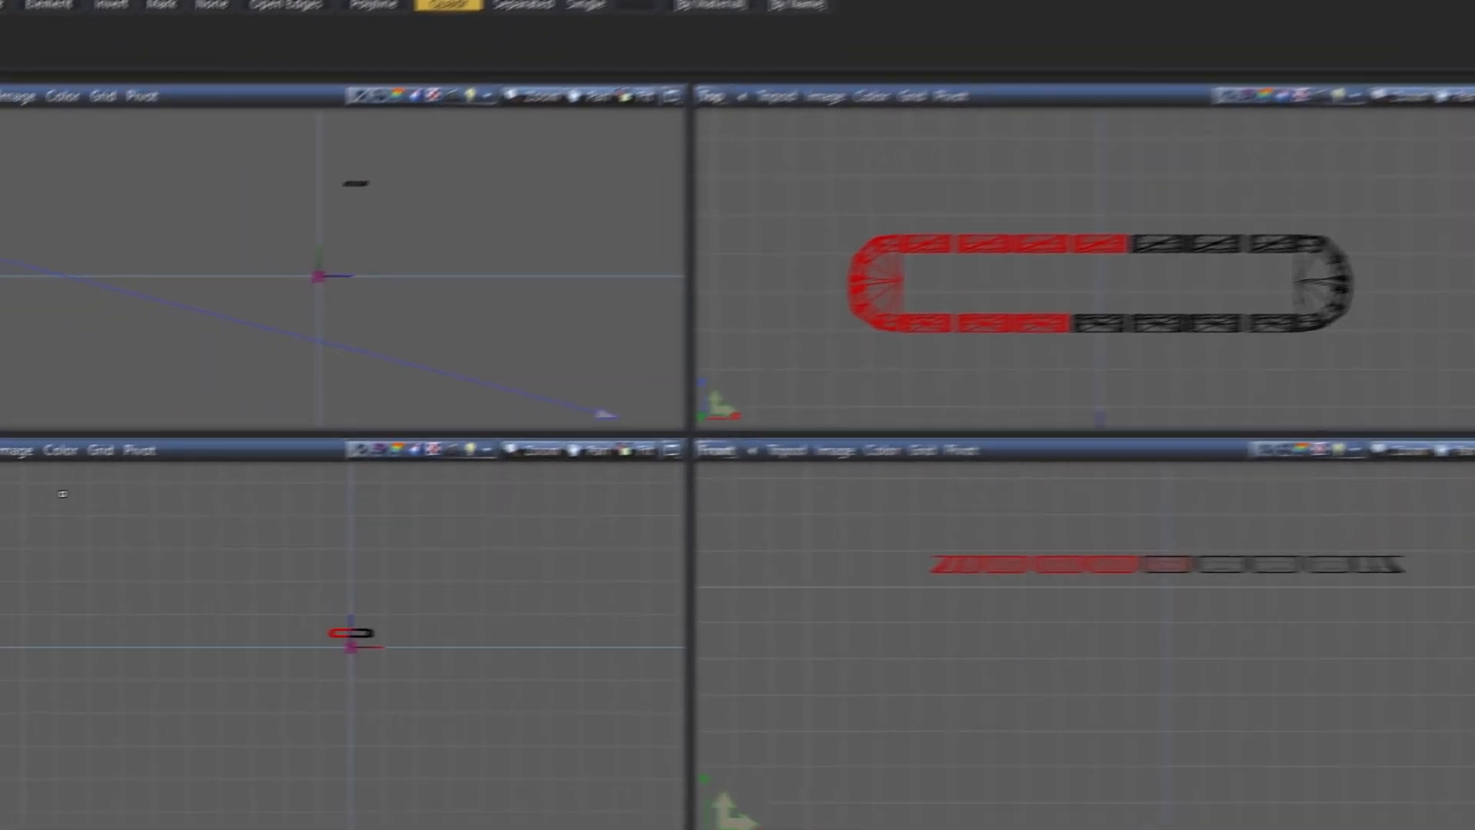
# Turn the spare Top view into a UV Mapper view showing the nForce_lighting_emis material's texture
pyautogui.click(30, 419)
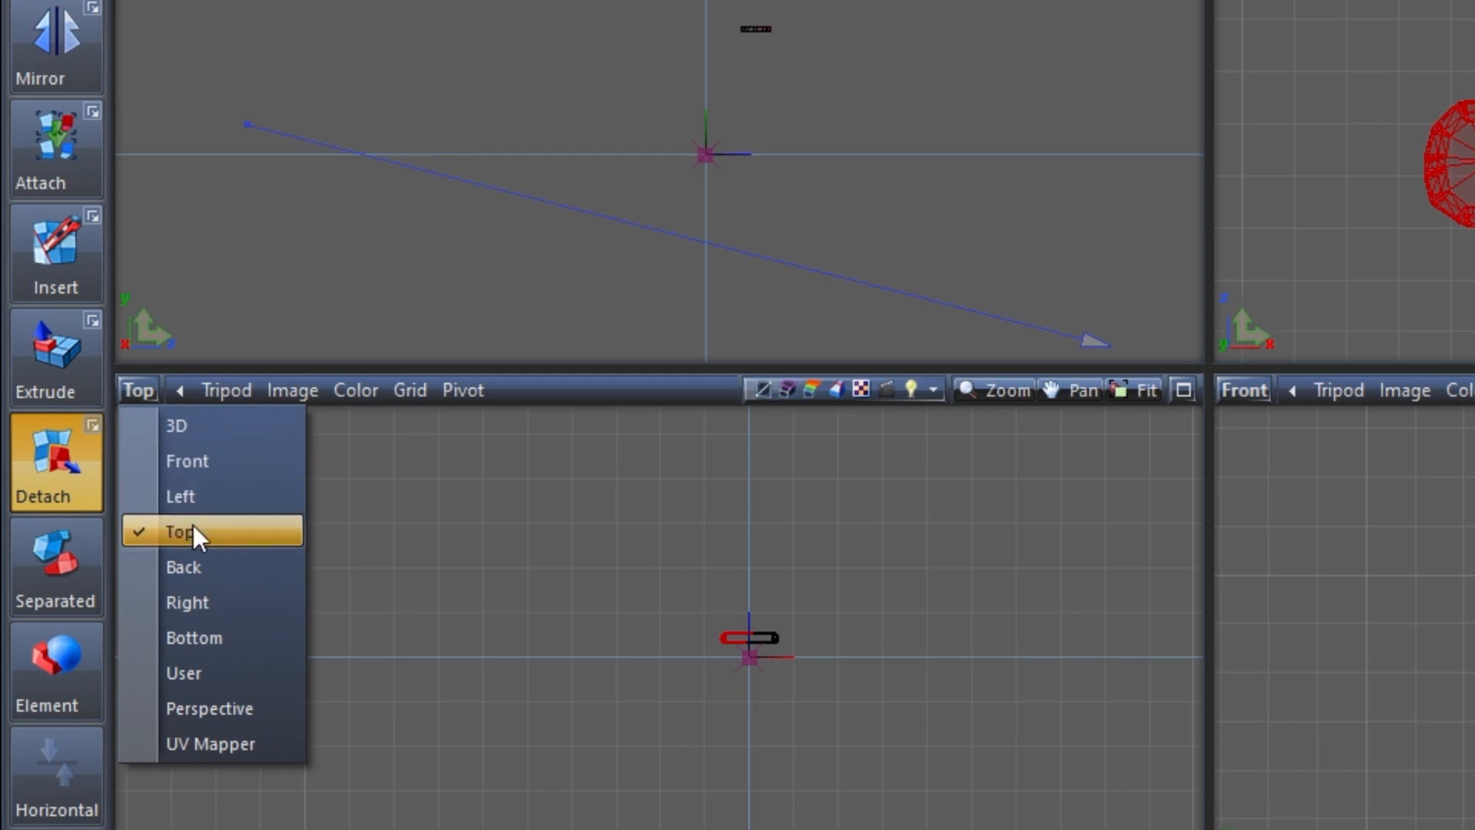
pyautogui.click(214, 745)
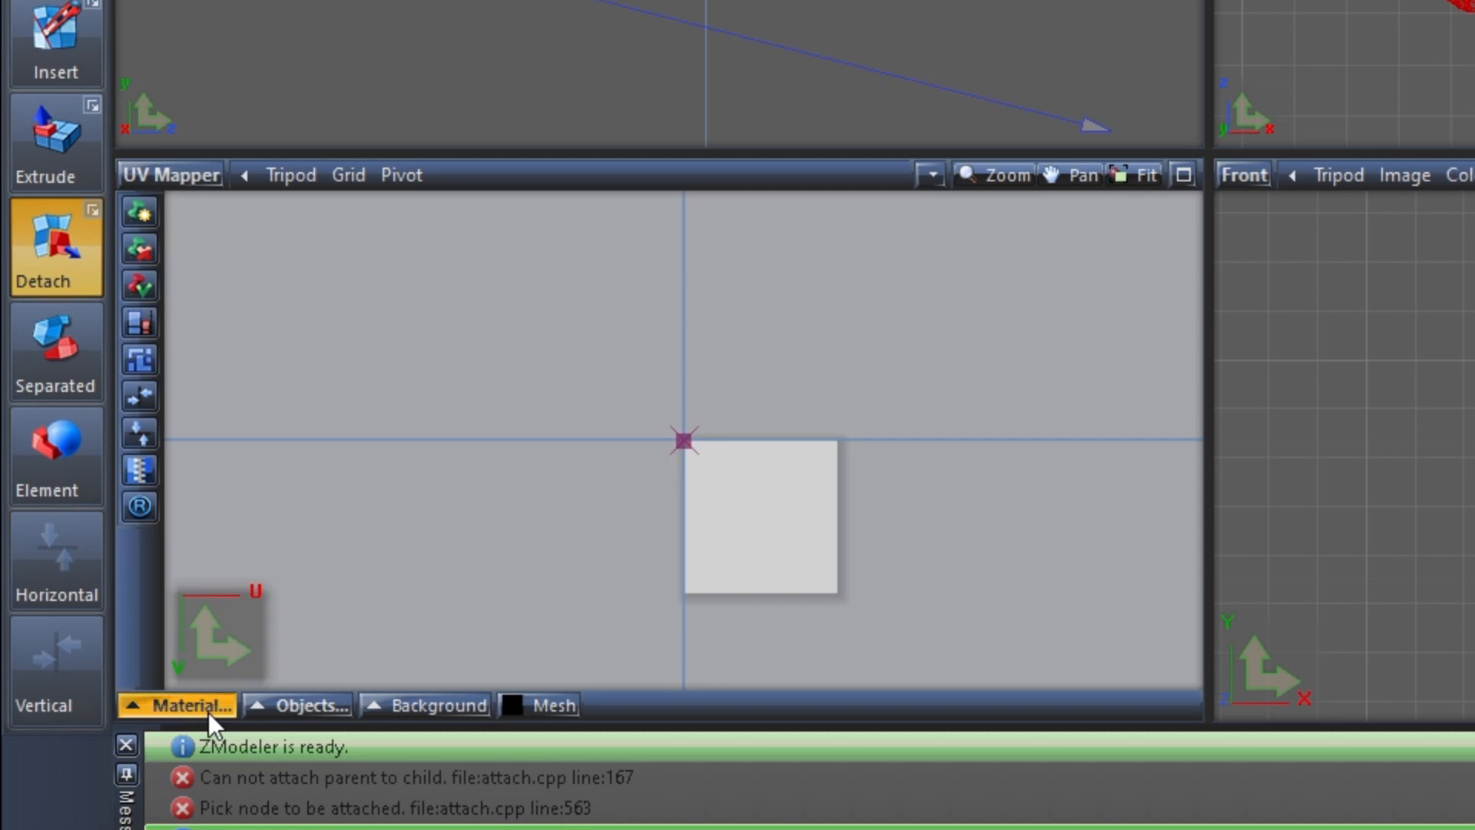
pyautogui.click(209, 712)
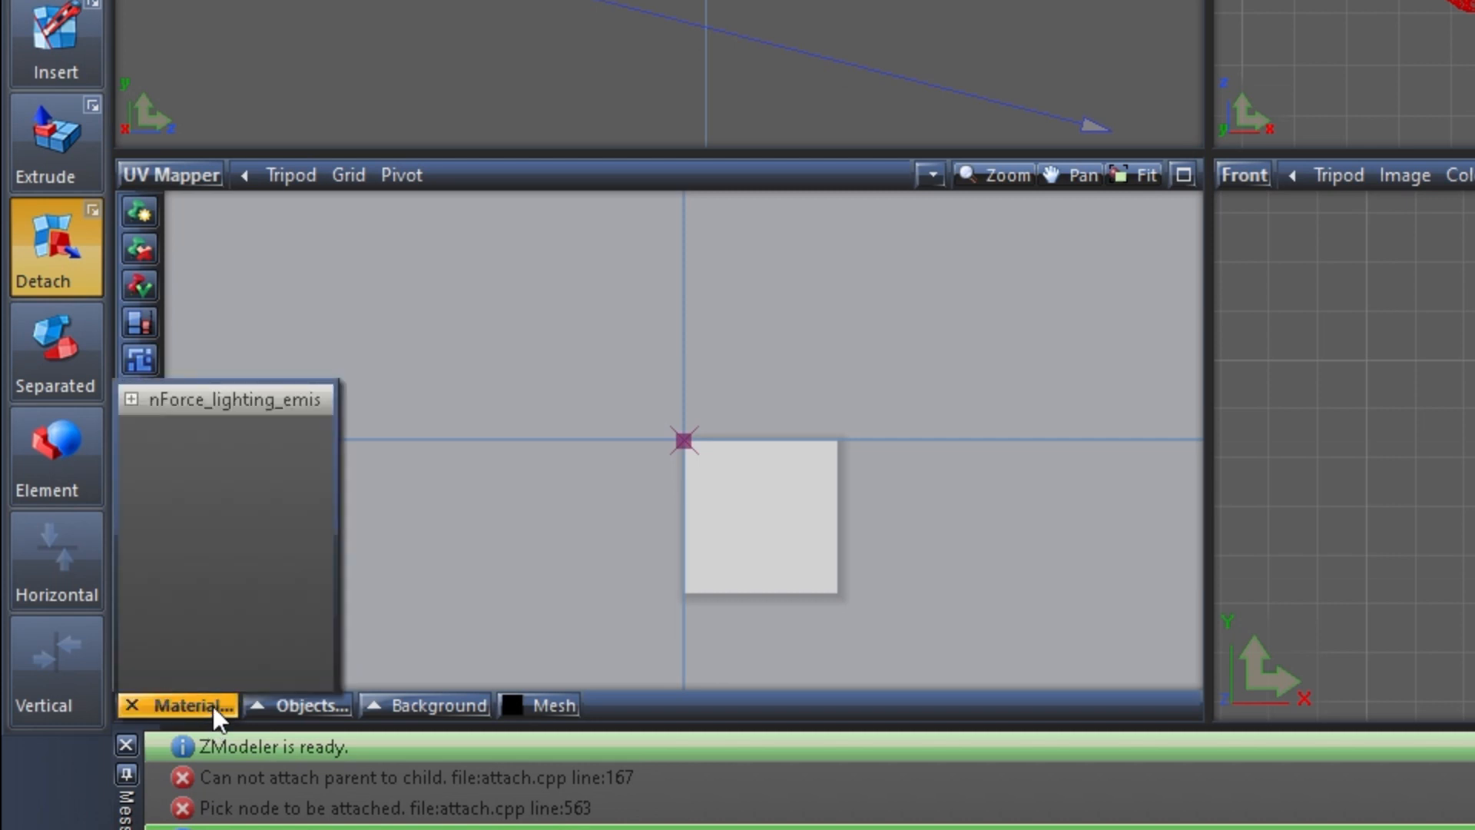
pyautogui.click(251, 399)
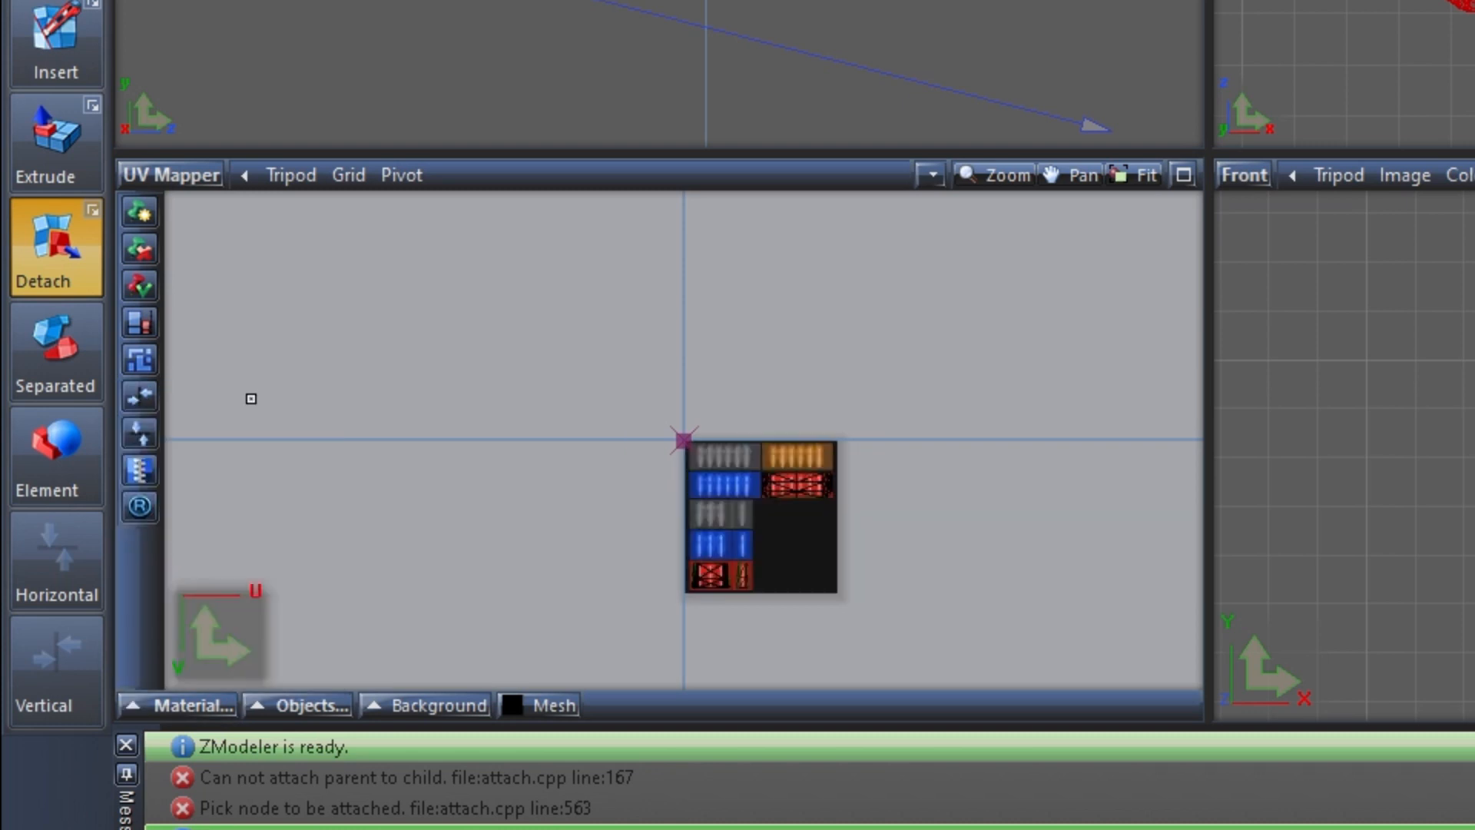
pyautogui.scroll(3, 768, 571)
pyautogui.scroll(1, 730, 525)
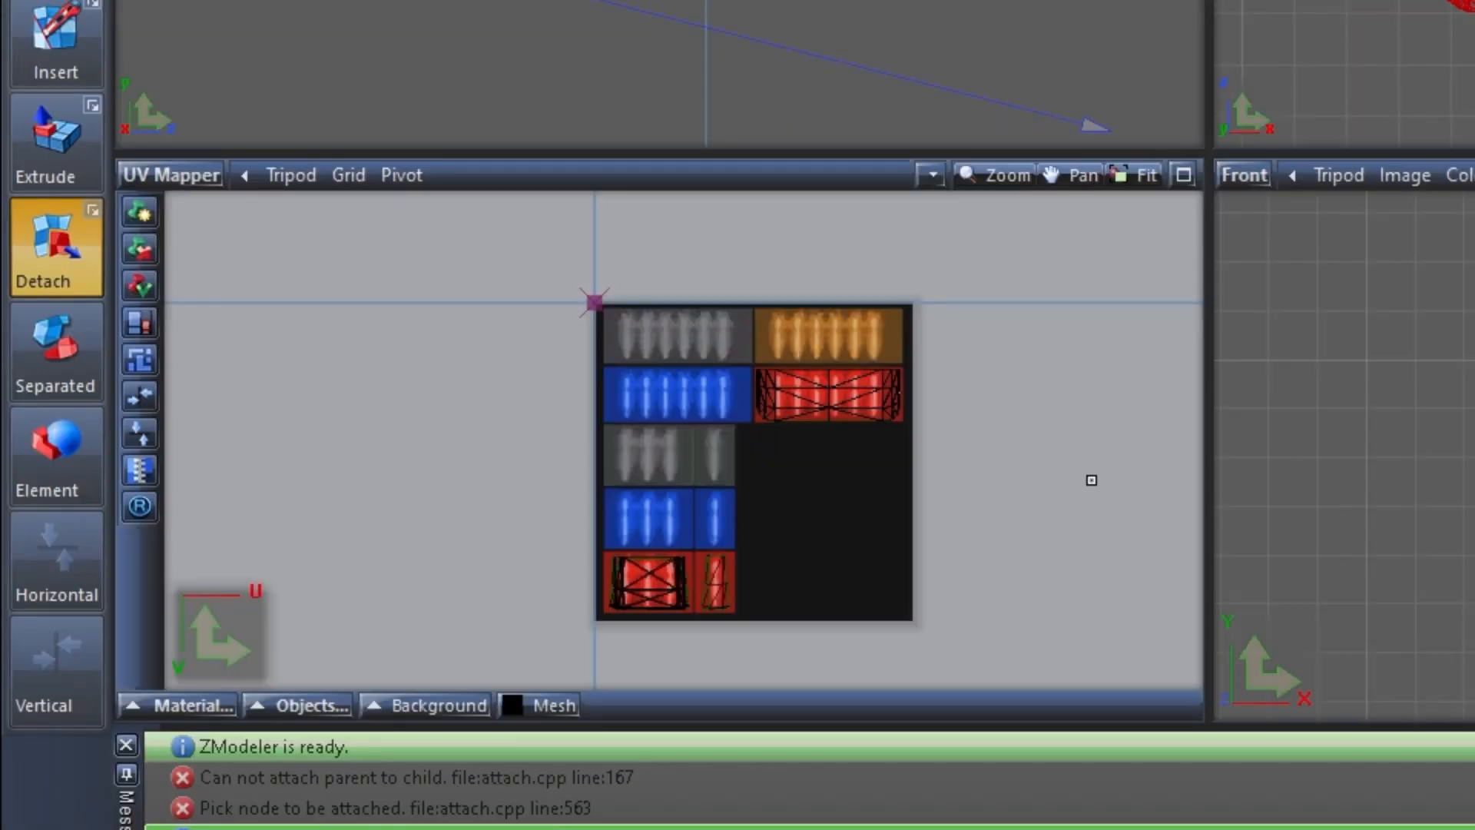
# Select the curved-end UVs on the long red tile and move them horizontally onto the adjacent blue tile
pyautogui.moveTo(1077, 659); pyautogui.dragTo(410, 242)
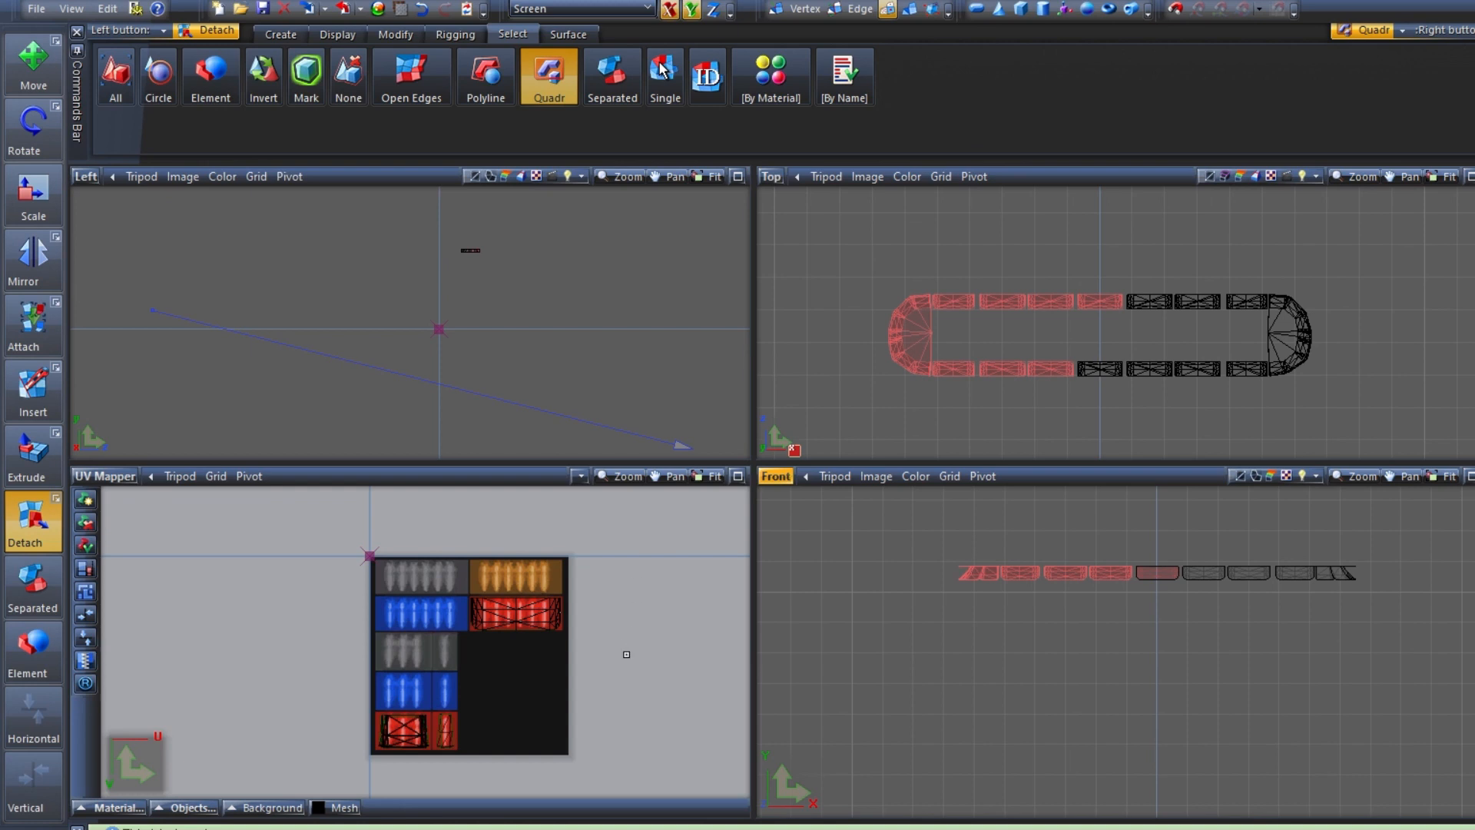
pyautogui.moveTo(626, 654); pyautogui.dragTo(445, 557)
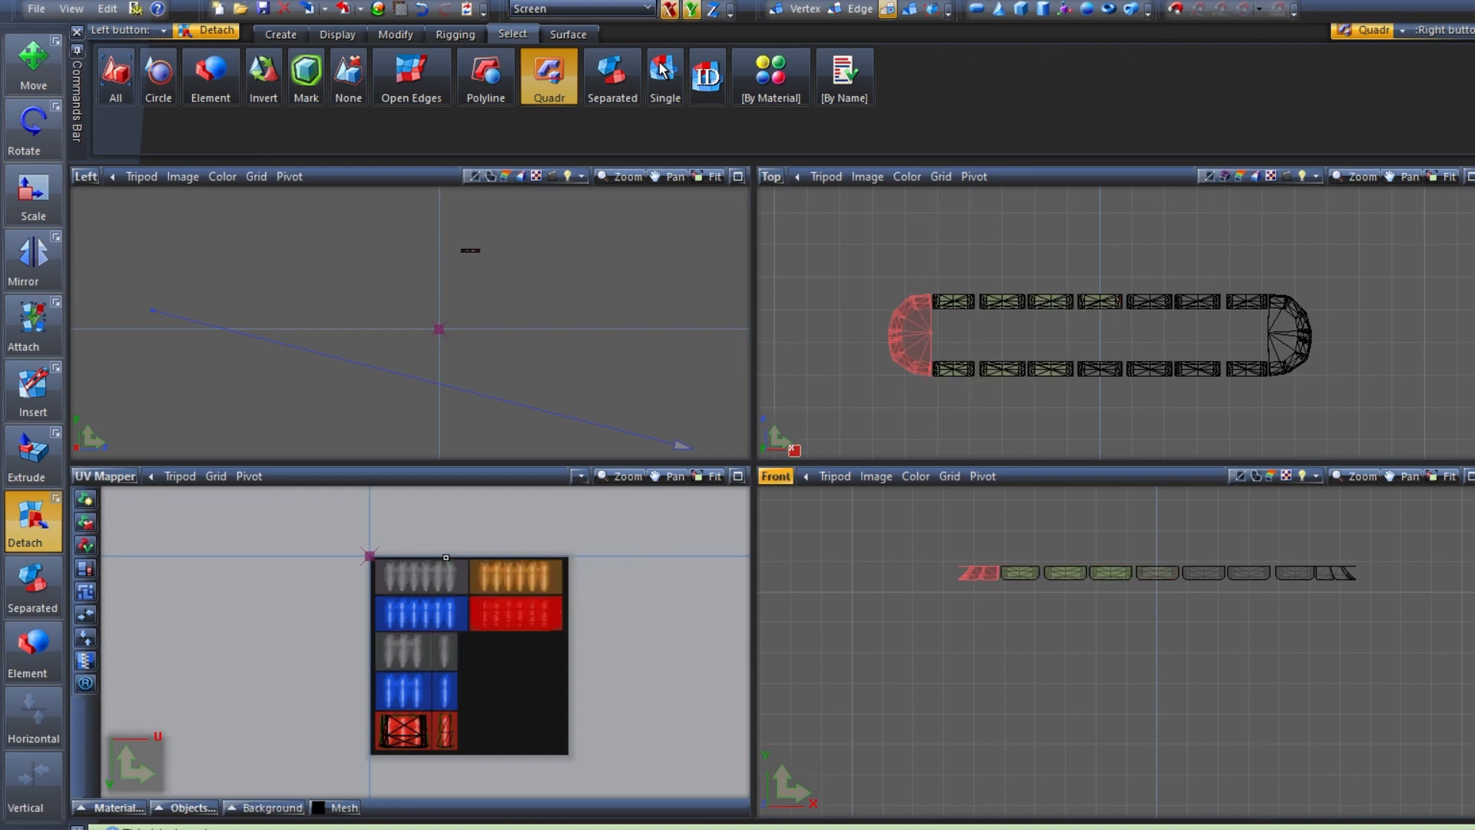
pyautogui.click(34, 77)
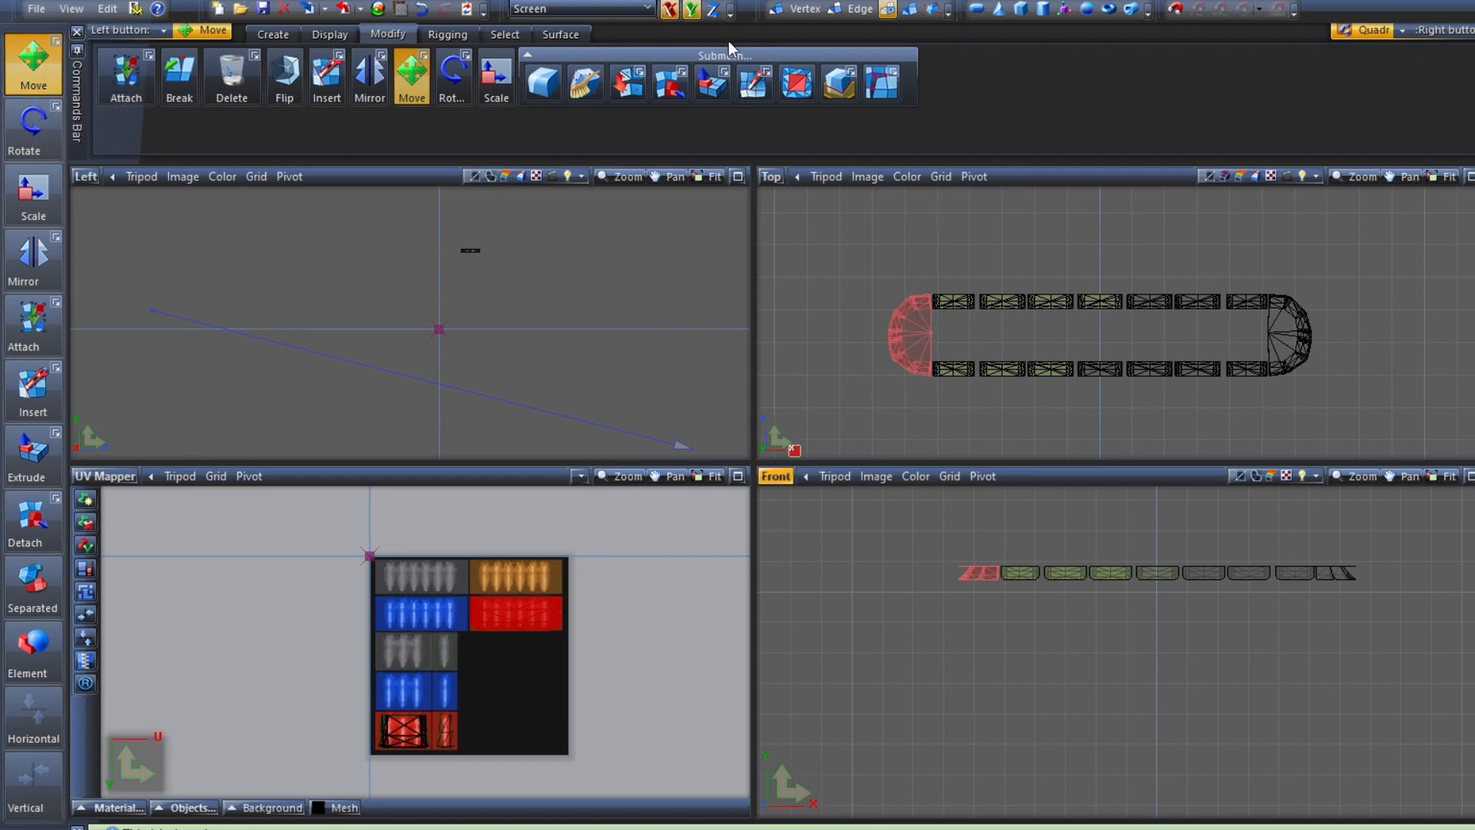
pyautogui.click(692, 11)
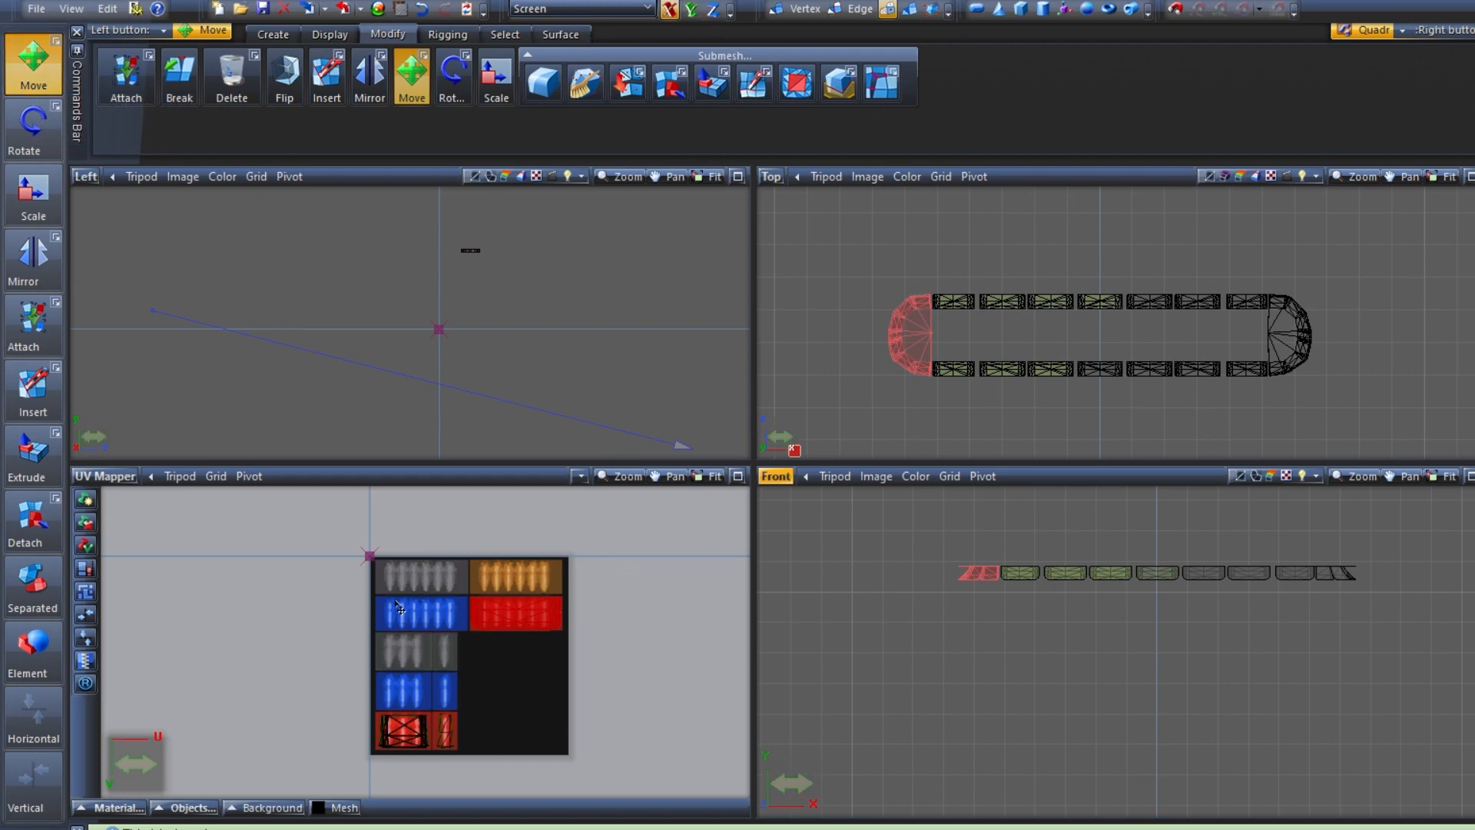
pyautogui.click(533, 616)
pyautogui.scroll(3, 538, 623)
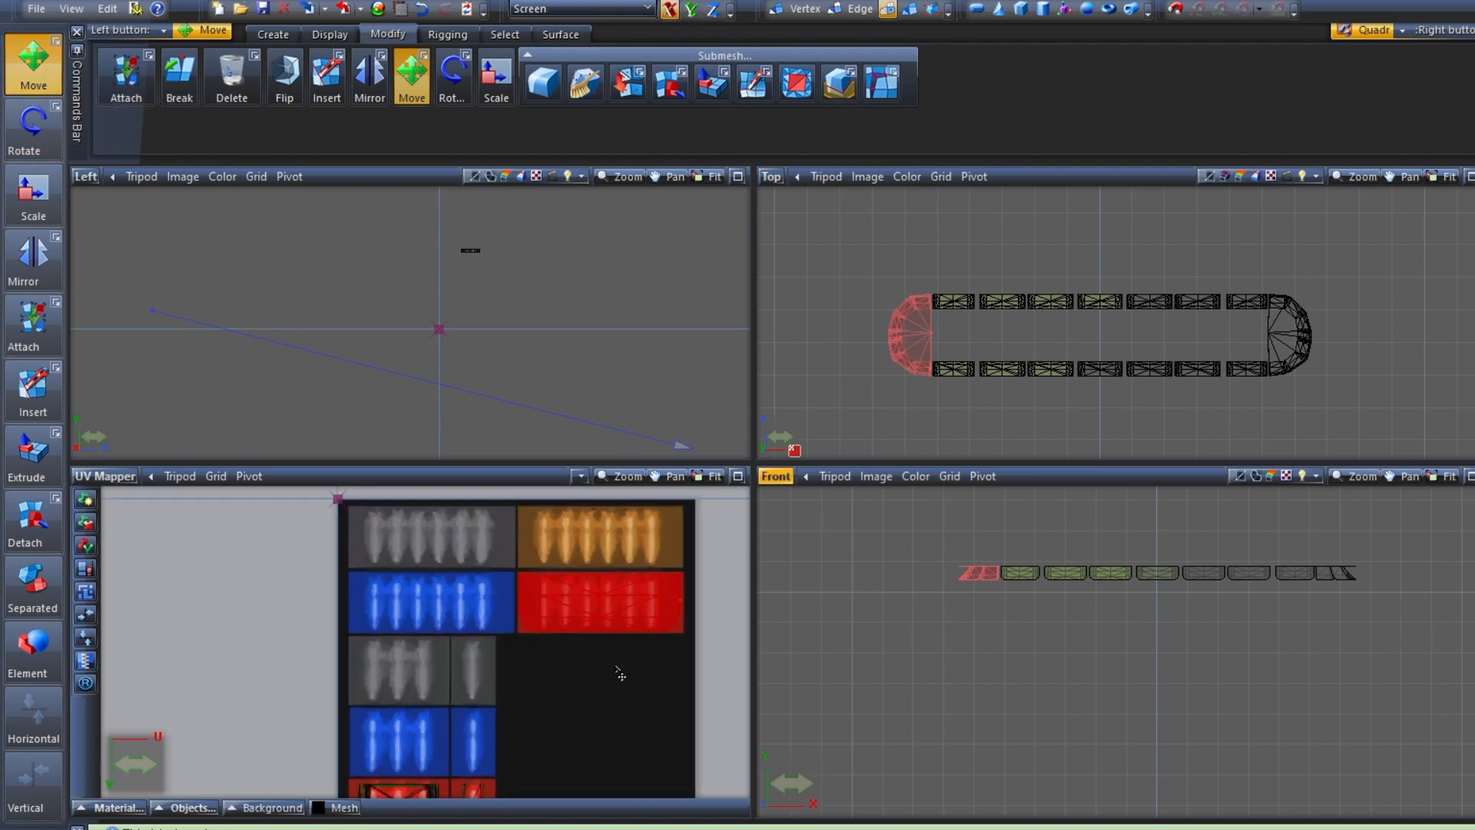
pyautogui.moveTo(592, 673); pyautogui.dragTo(452, 658)
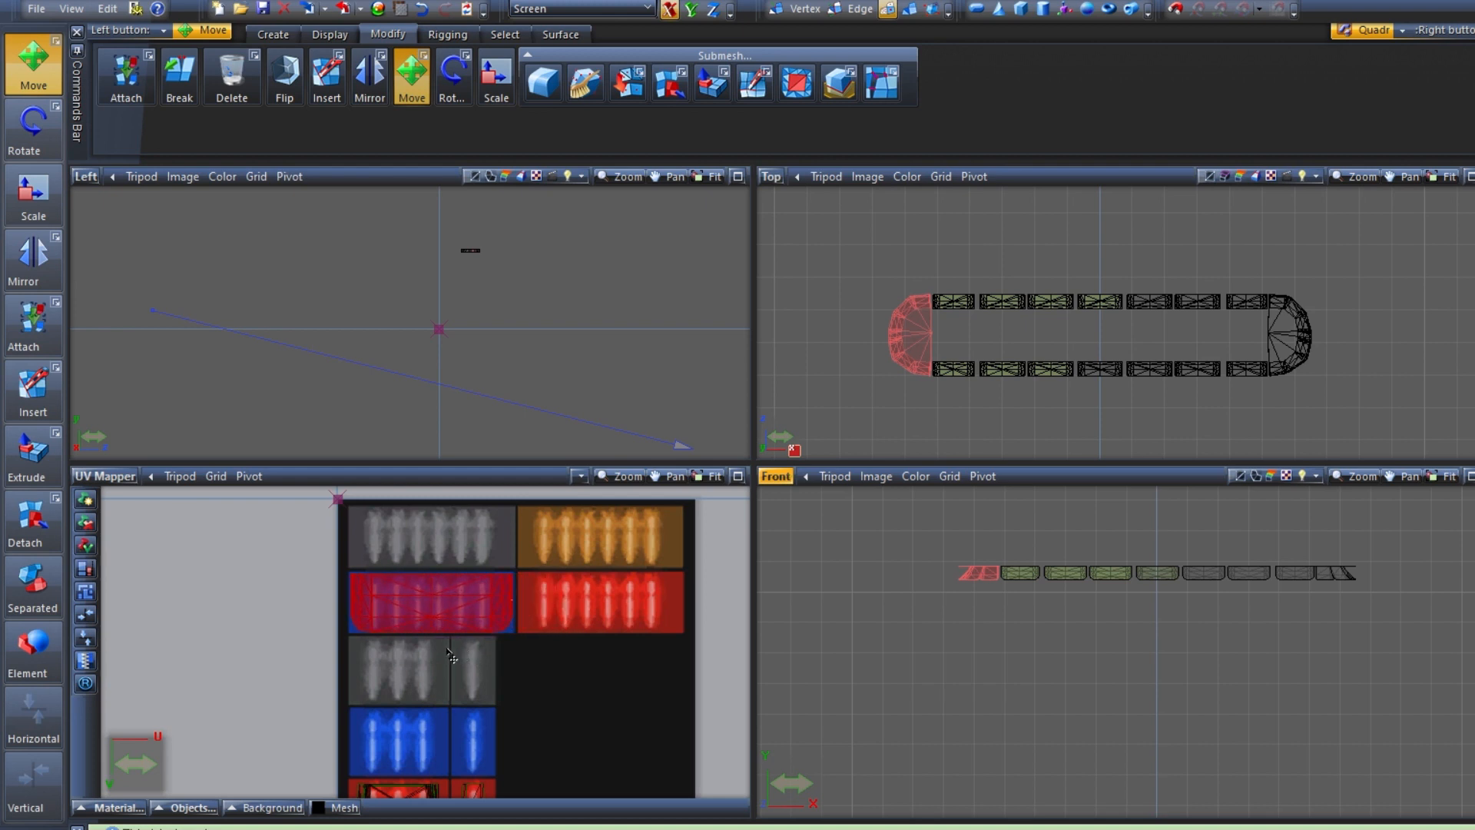
# Switch the Front view to 3D to inspect the lens colours, and move the selected UVs horizontally back onto the red tile
pyautogui.click(775, 476)
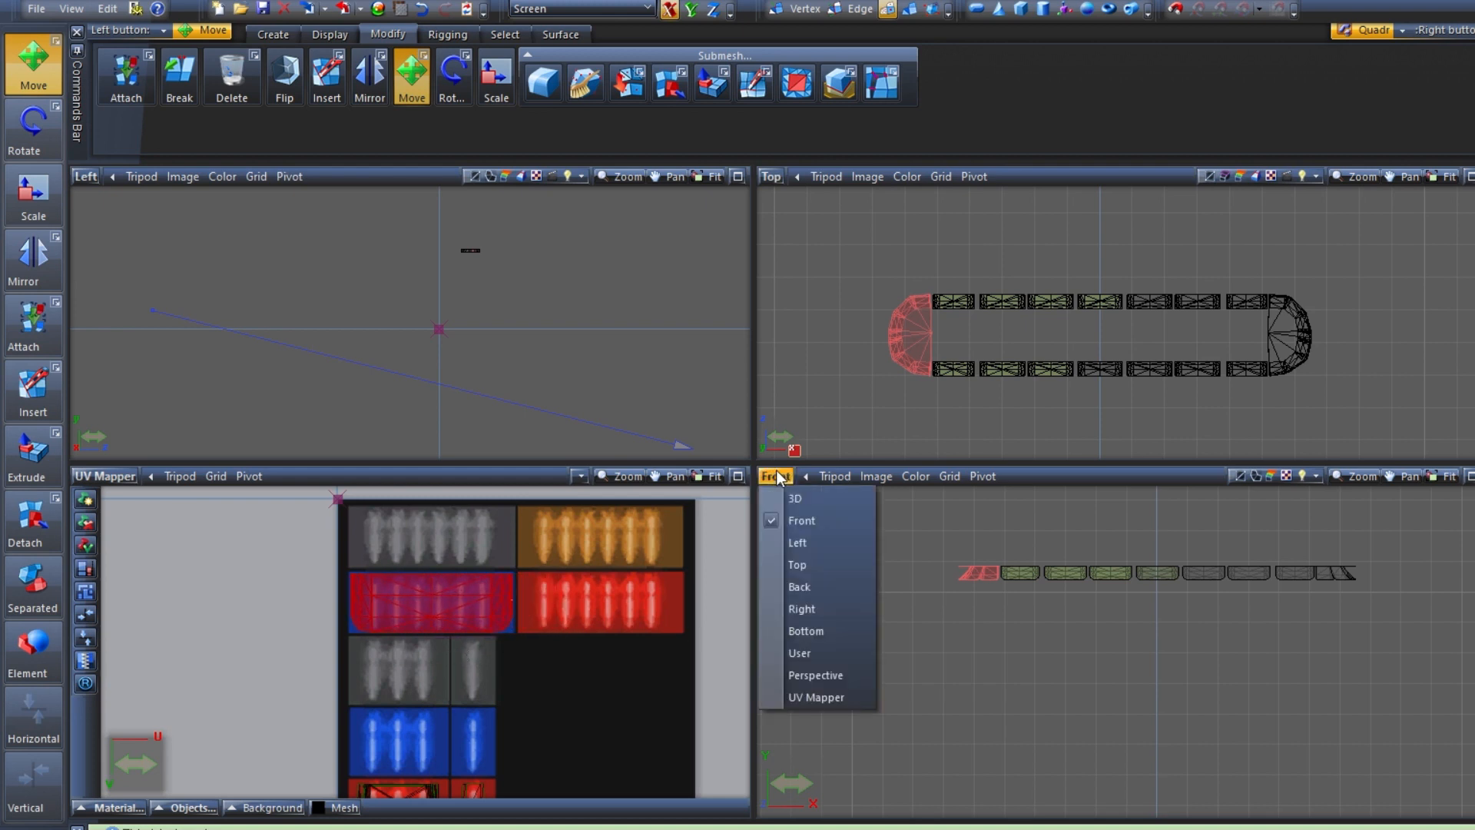
pyautogui.click(800, 500)
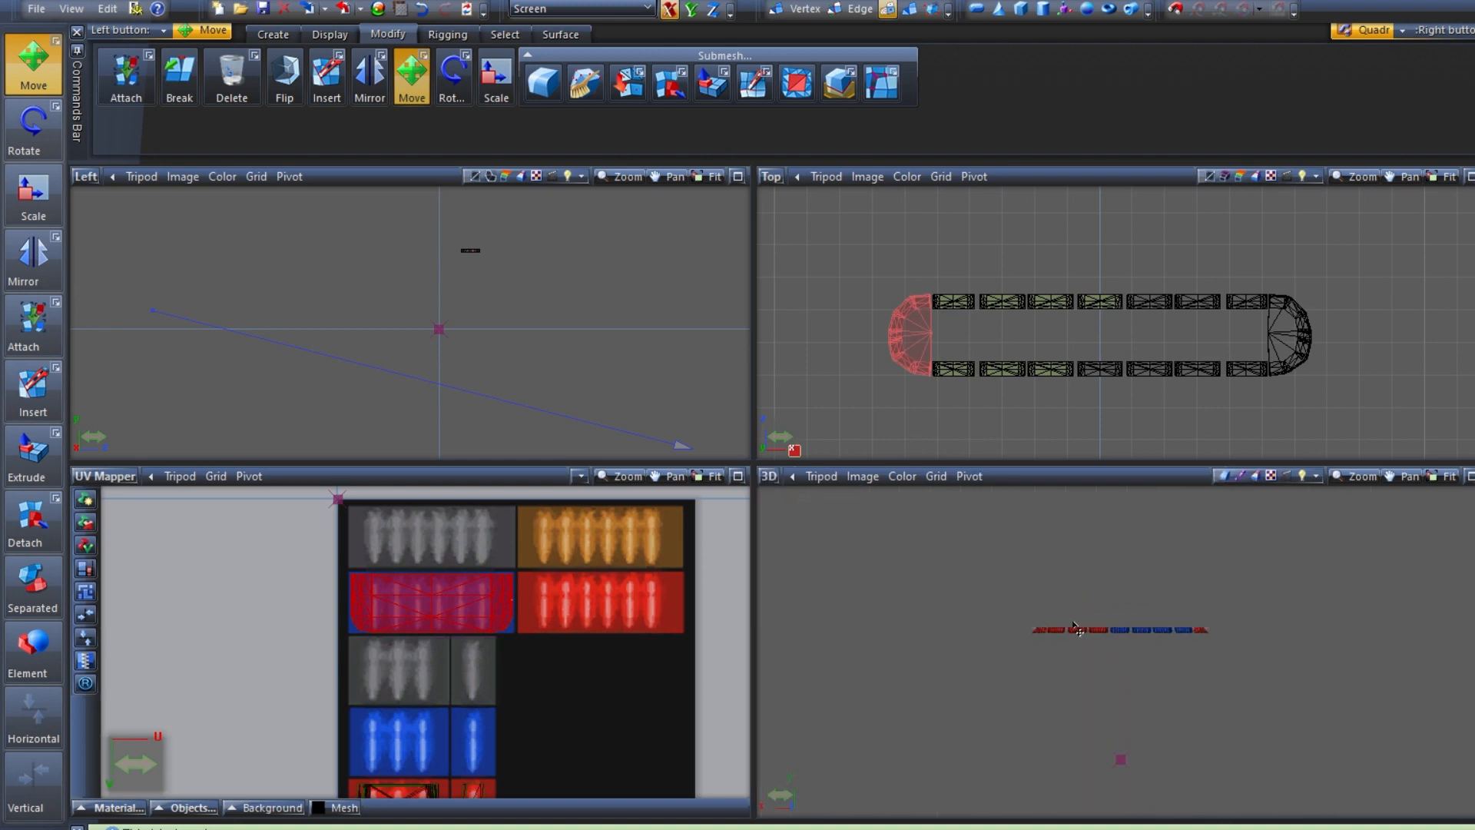
pyautogui.moveTo(1147, 639); pyautogui.dragTo(1216, 641, button='middle')
pyautogui.moveTo(548, 658); pyautogui.dragTo(705, 657)
# Try moving the selected UVs up toward the amber tile with vertical movement enabled, undo it, and restore horizontal-only movement
pyautogui.click(691, 9)
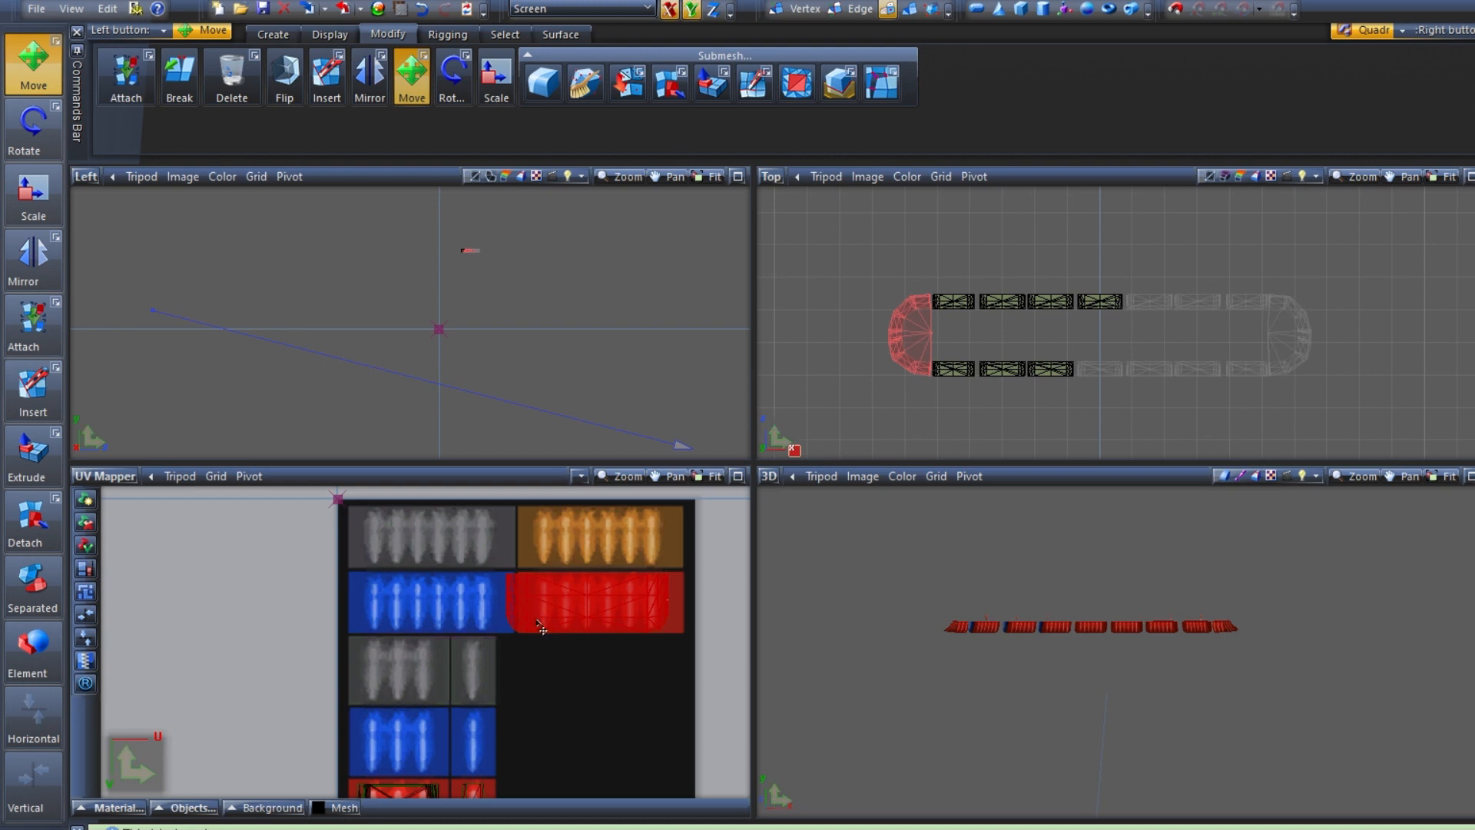
pyautogui.moveTo(508, 607); pyautogui.dragTo(501, 559)
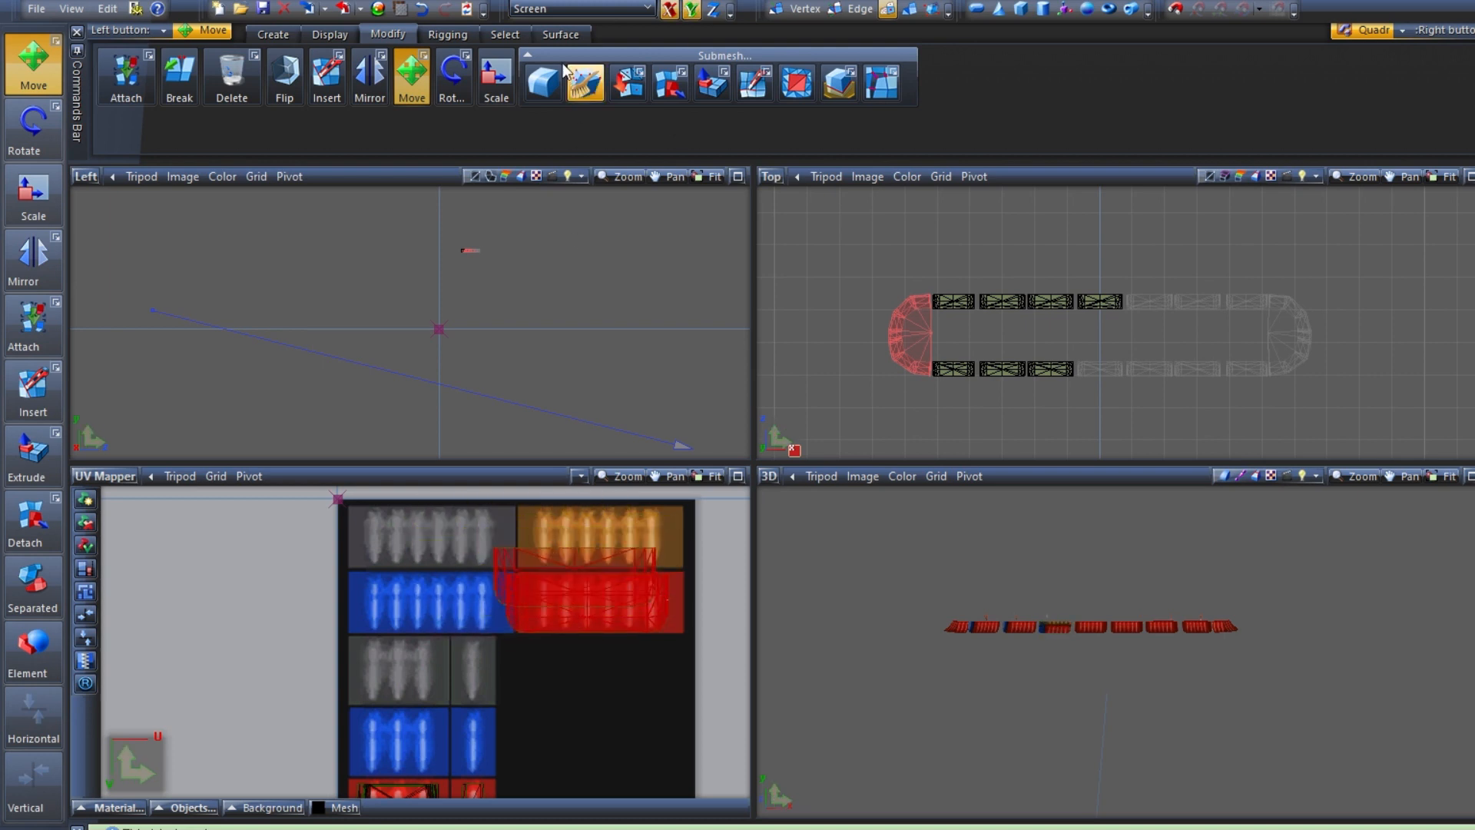
pyautogui.click(425, 10)
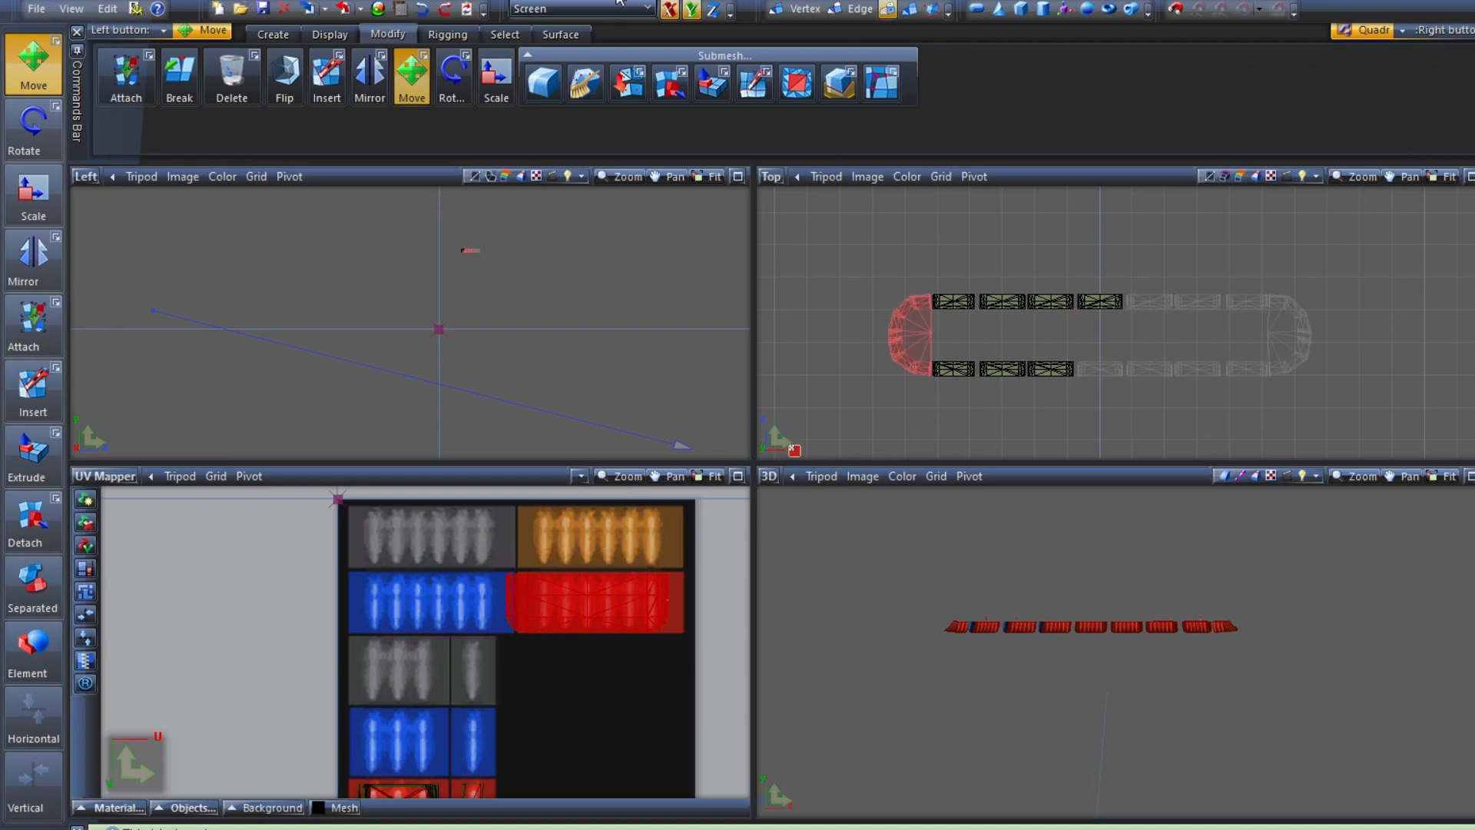
pyautogui.click(690, 8)
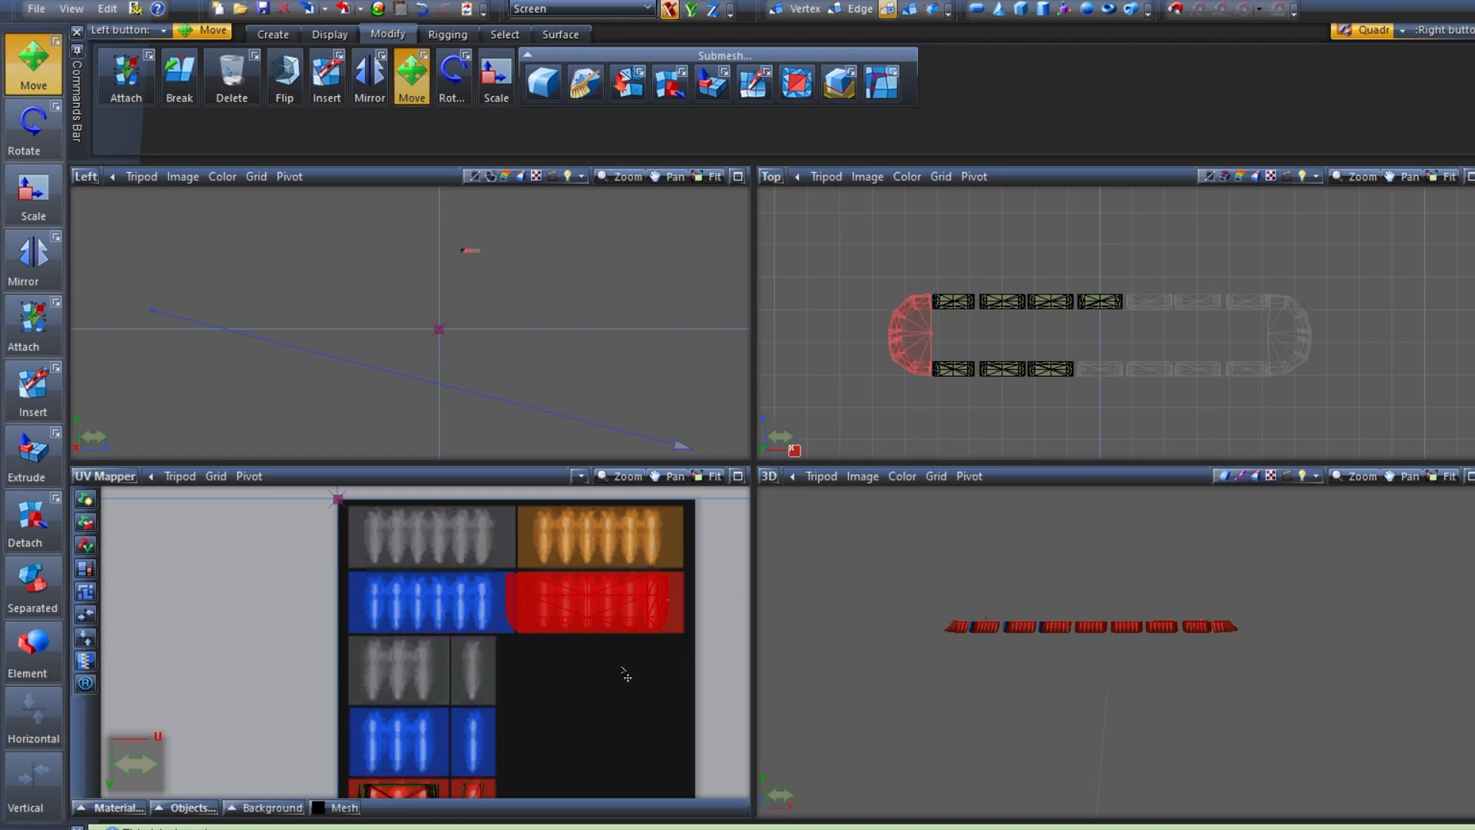
# Move the selected curved-end UVs horizontally onto the long blue tile, and the lower red tiles' UVs vertically onto the blue tiles above
pyautogui.moveTo(570, 645); pyautogui.dragTo(413, 644)
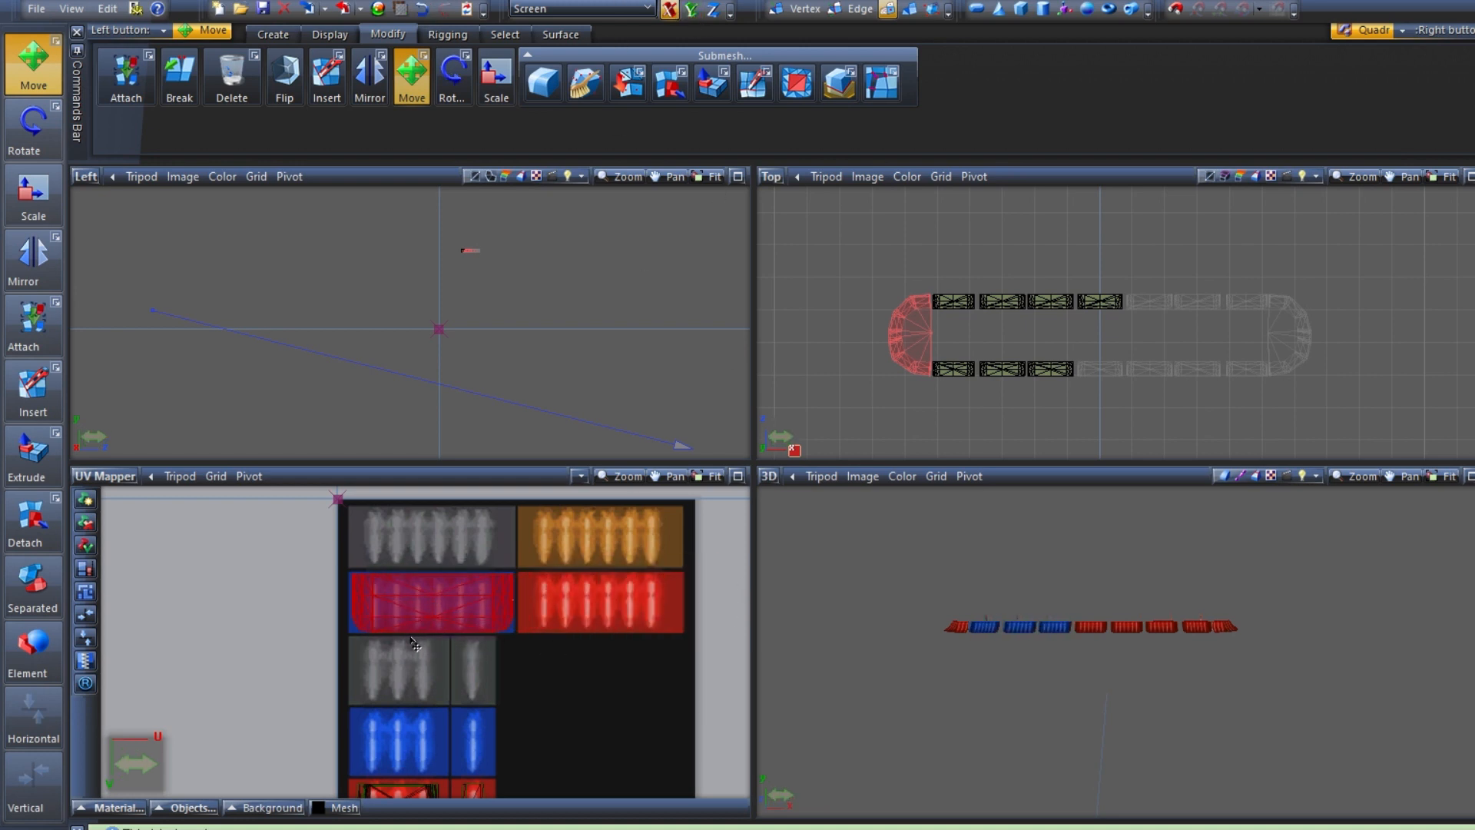
pyautogui.moveTo(564, 657); pyautogui.dragTo(346, 555, button='right')
pyautogui.scroll(-4, 369, 587)
pyautogui.scroll(-2, 397, 635)
pyautogui.scroll(3, 380, 676)
pyautogui.moveTo(528, 767); pyautogui.dragTo(278, 677, button='right')
pyautogui.click(691, 10)
pyautogui.click(671, 10)
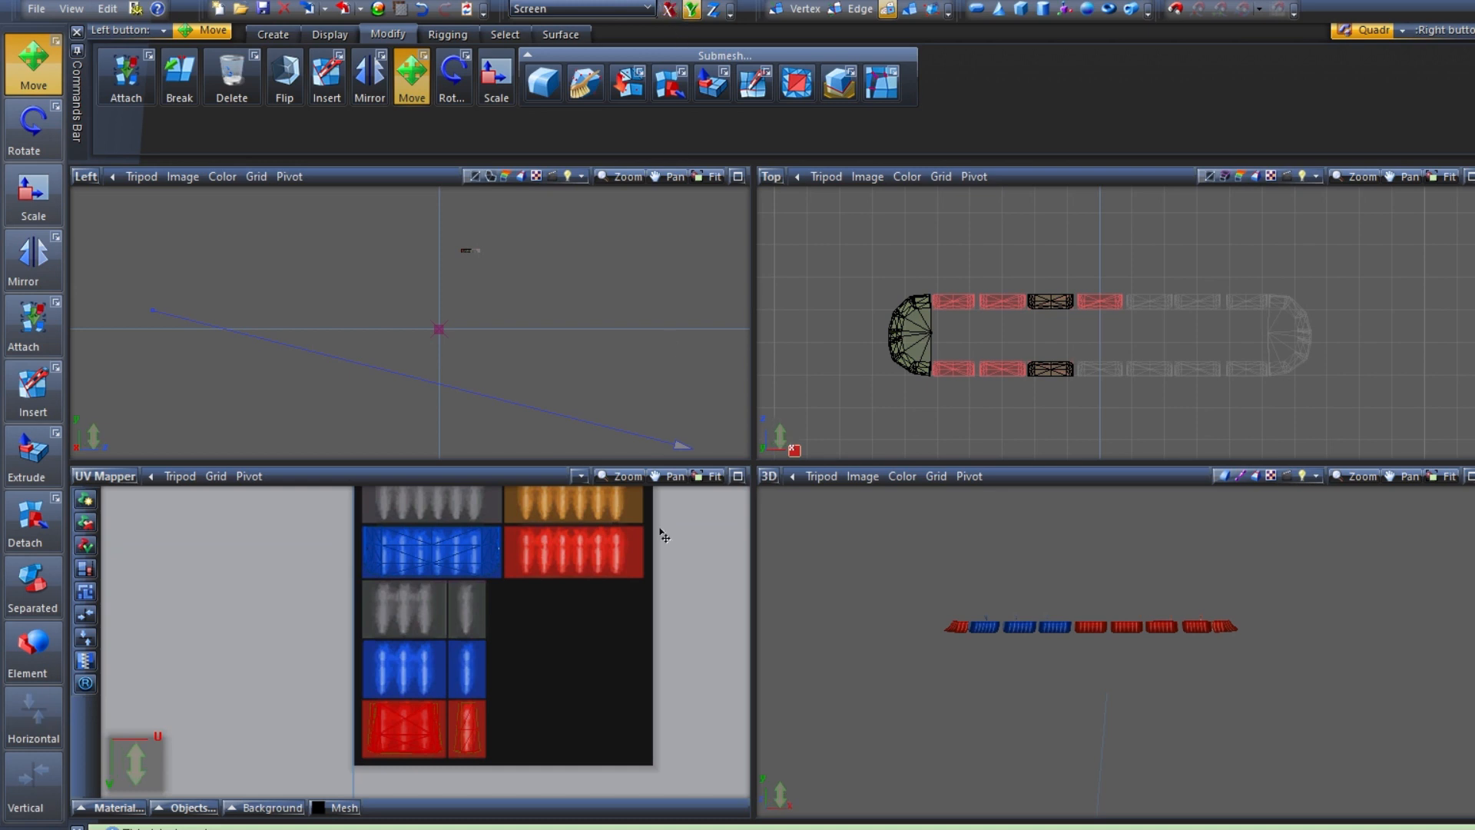
pyautogui.moveTo(628, 683); pyautogui.dragTo(642, 636)
pyautogui.moveTo(576, 694); pyautogui.dragTo(311, 571, button='right')
pyautogui.moveTo(316, 597); pyautogui.dragTo(203, 503, button='right')
pyautogui.moveTo(989, 631); pyautogui.dragTo(1025, 643, button='middle')
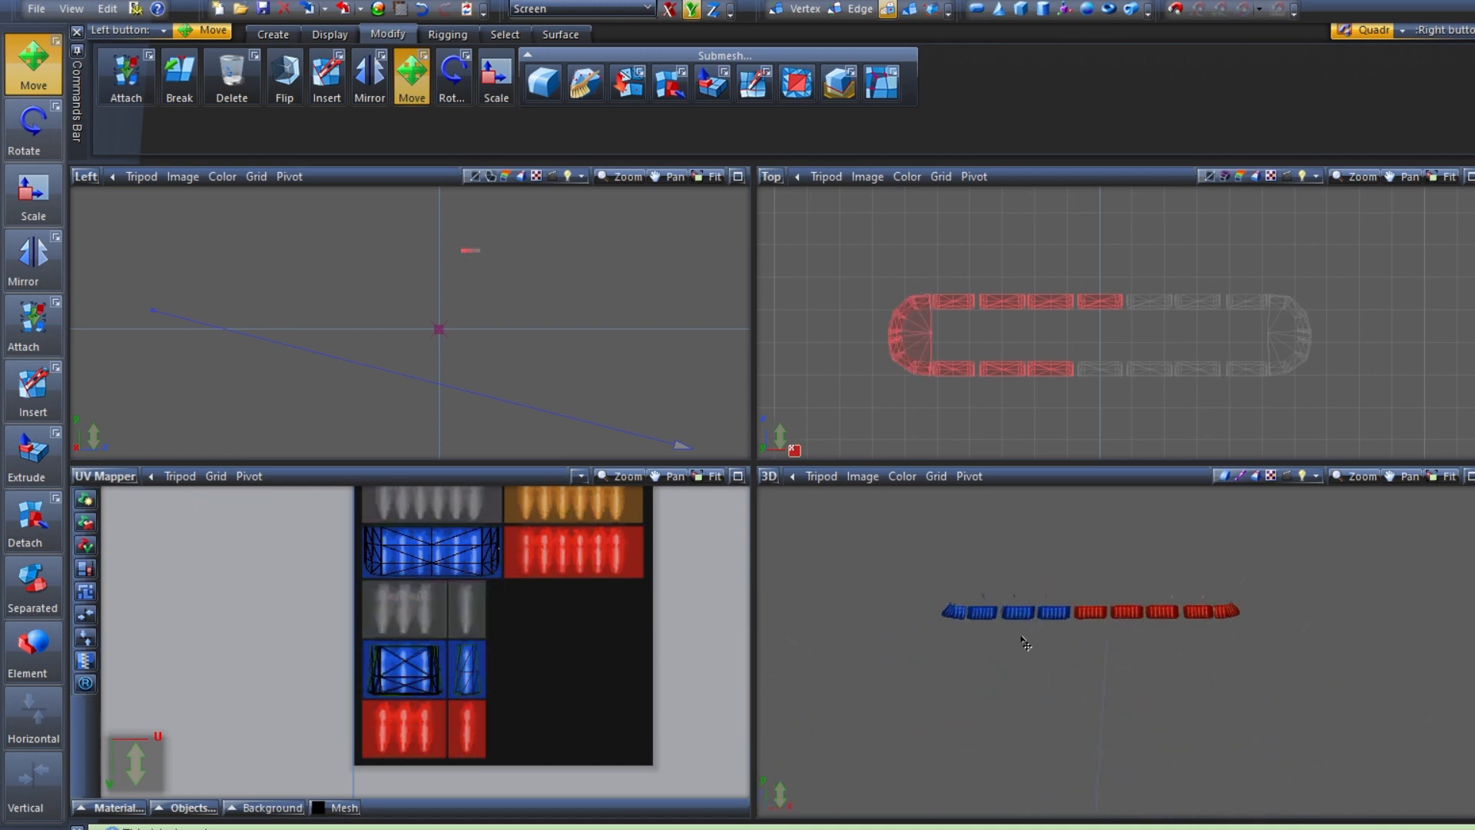
# Switch to object level, clear the lens and UV selections, and show the lightbar on the full vehicle
pyautogui.click(911, 9)
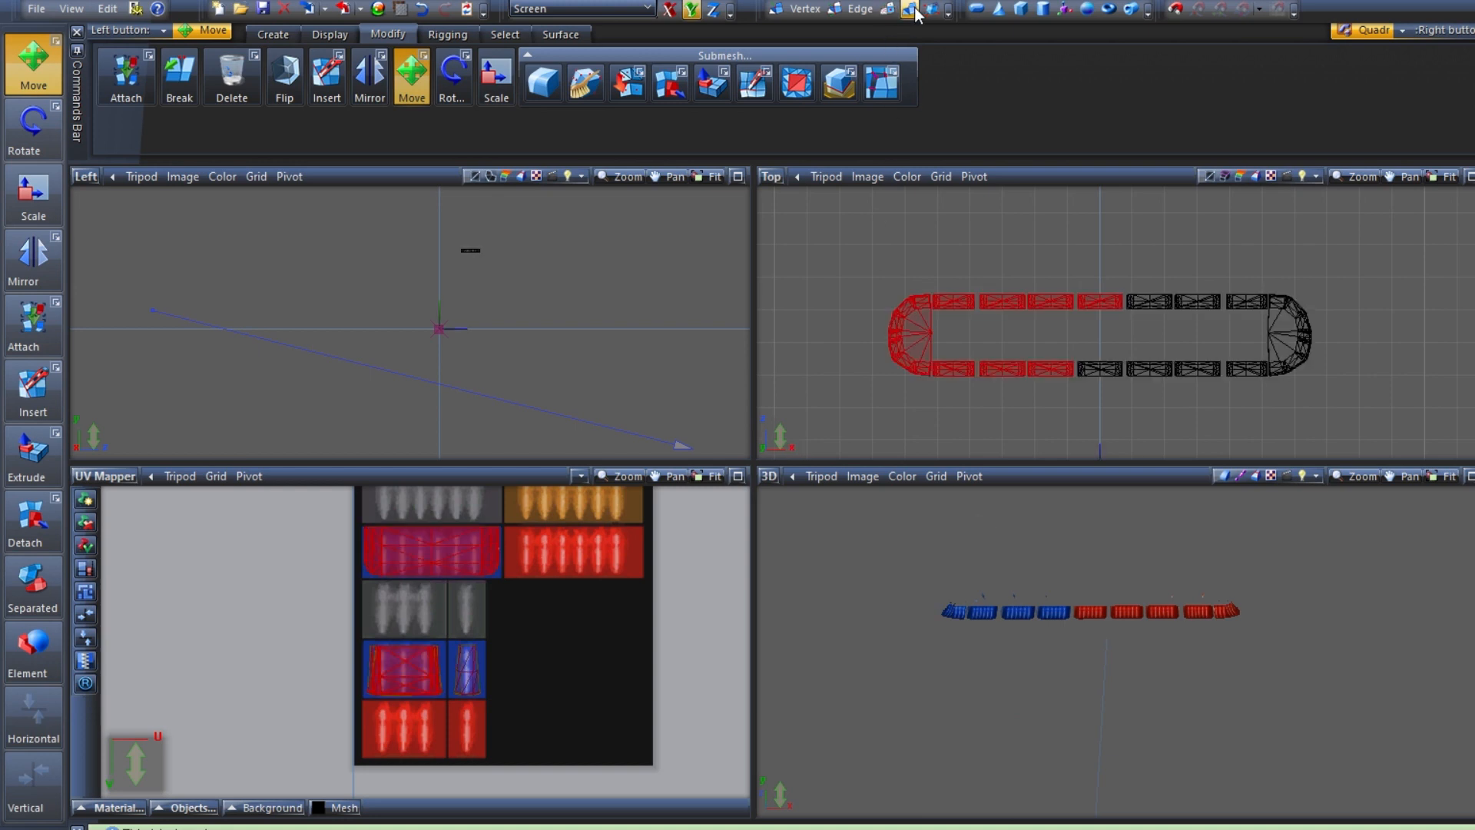
pyautogui.moveTo(1341, 407); pyautogui.dragTo(849, 229, button='right')
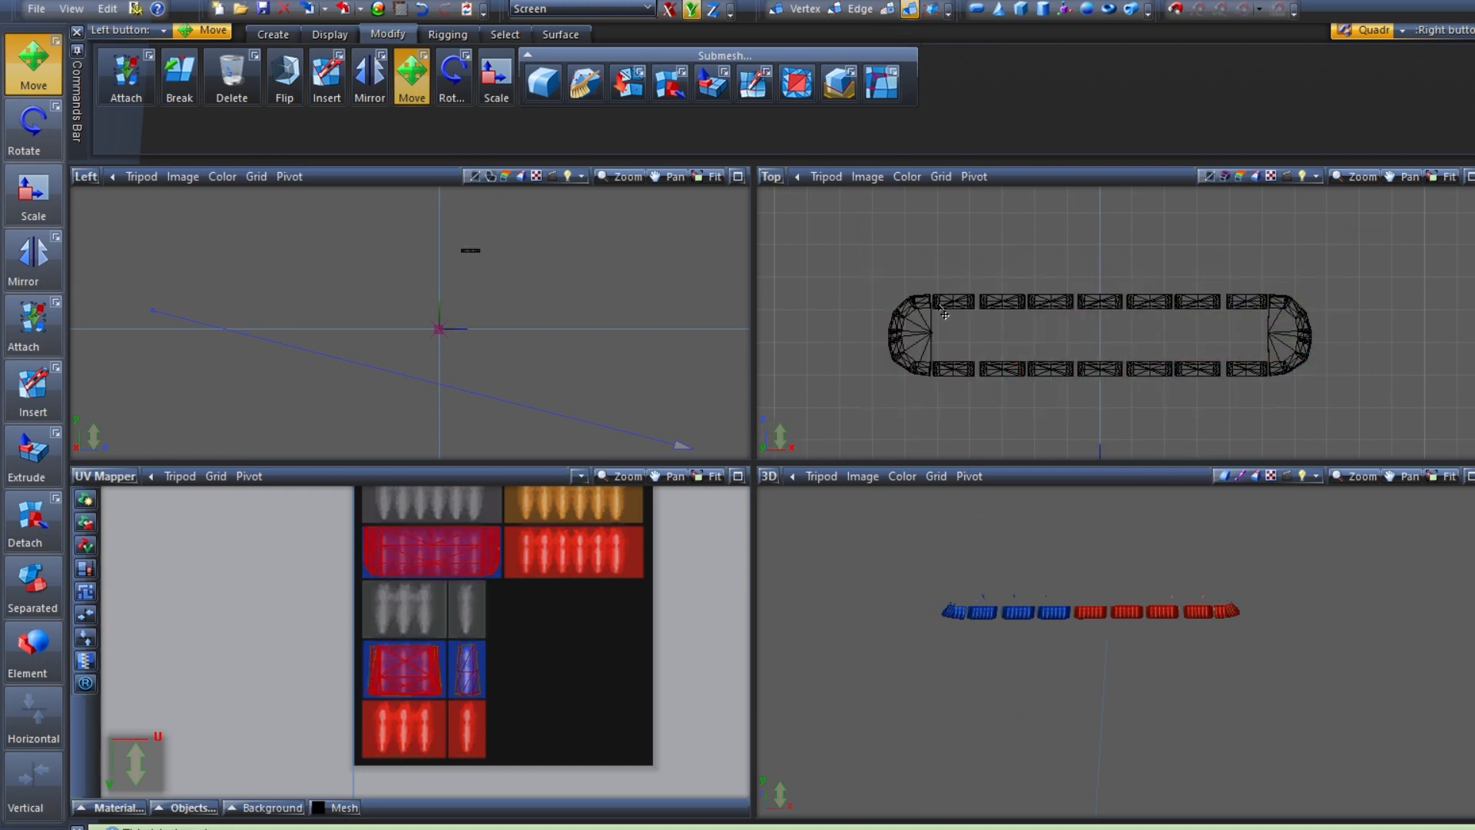
pyautogui.moveTo(1150, 559); pyautogui.dragTo(1180, 589, button='middle')
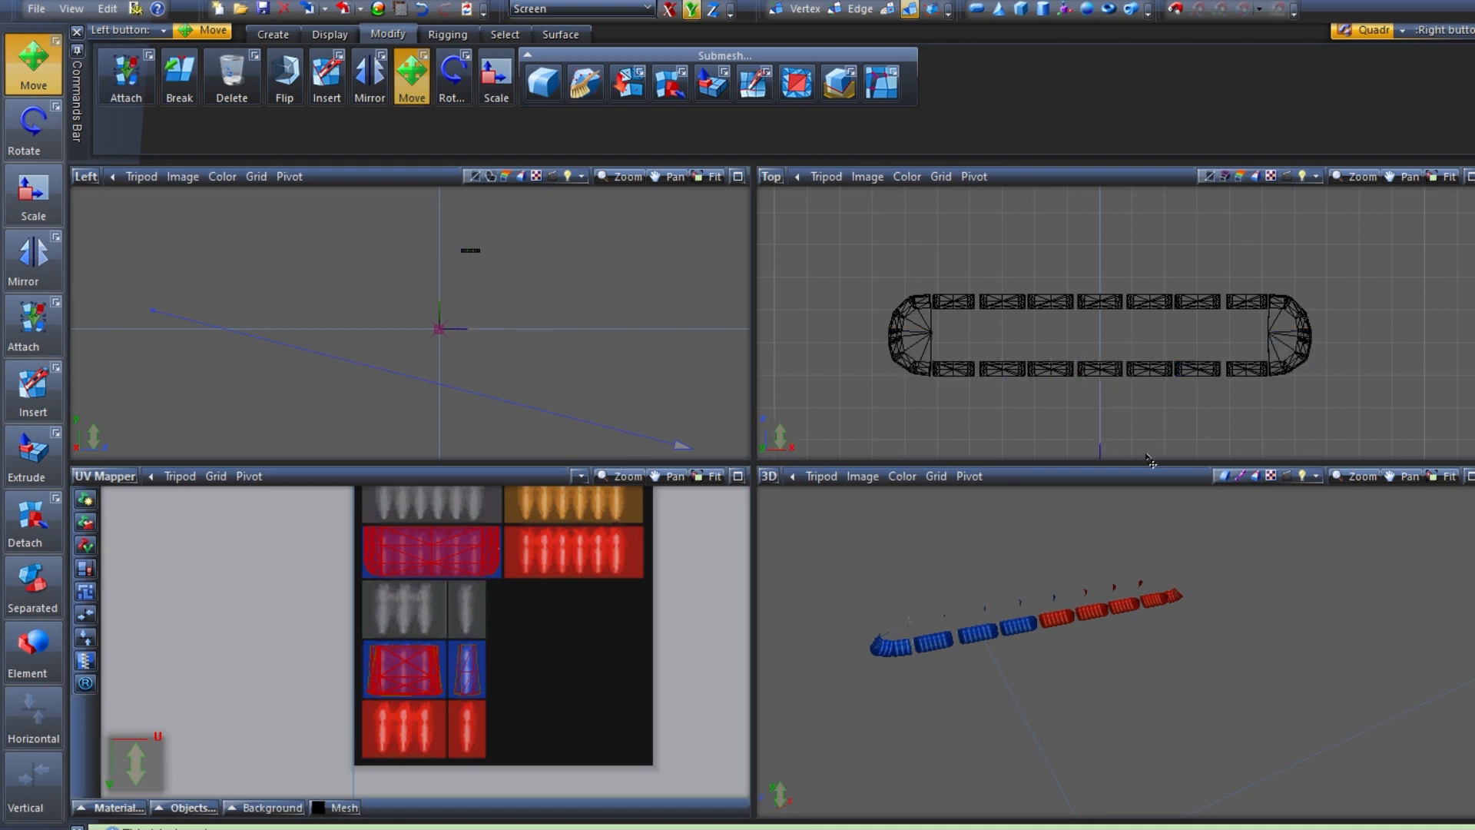
pyautogui.moveTo(609, 744); pyautogui.dragTo(280, 515)
pyautogui.moveTo(1095, 580); pyautogui.dragTo(1135, 559, button='middle')
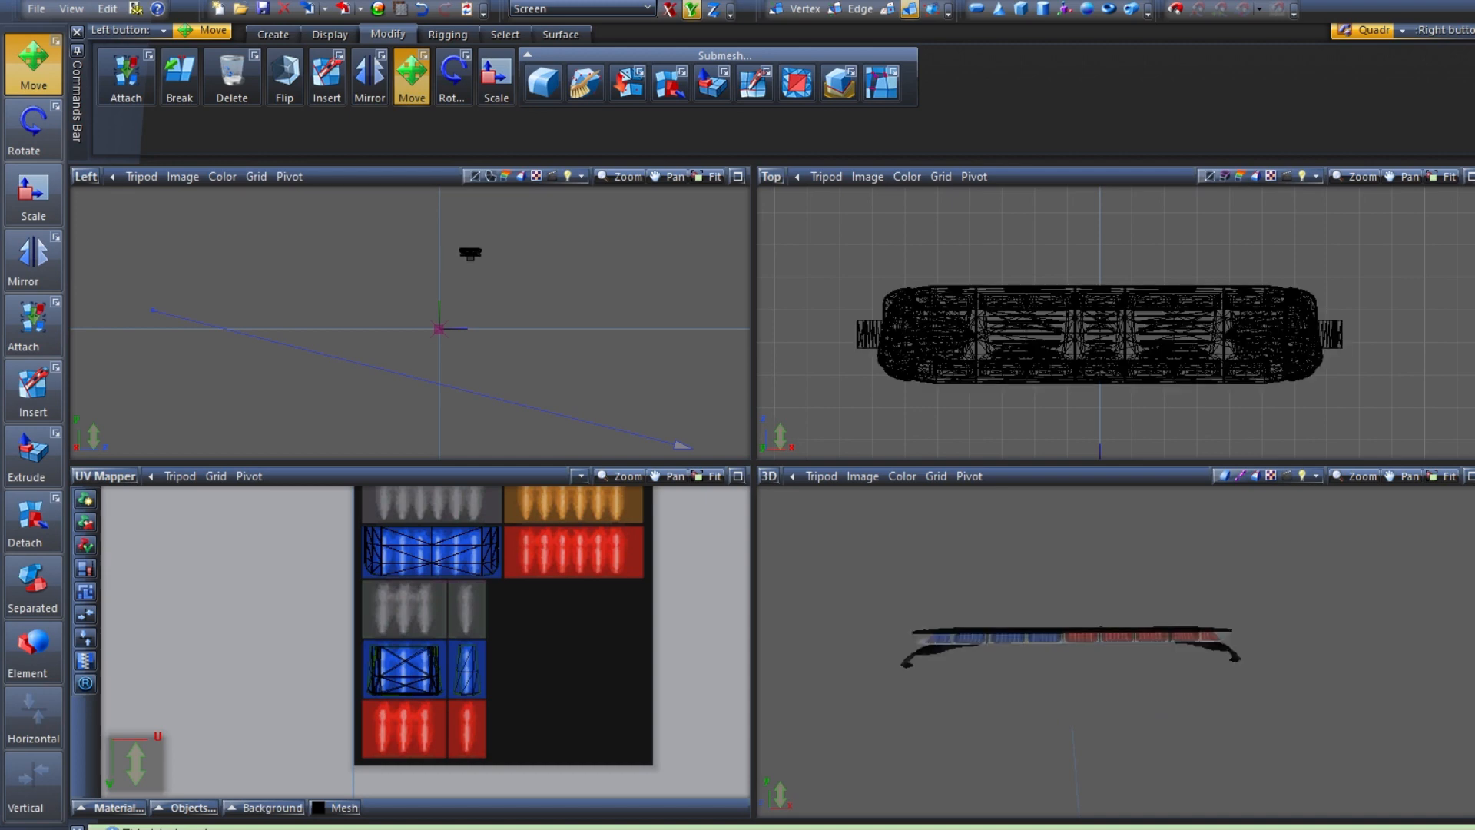
pyautogui.moveTo(1263, 634); pyautogui.dragTo(1233, 565, button='middle')
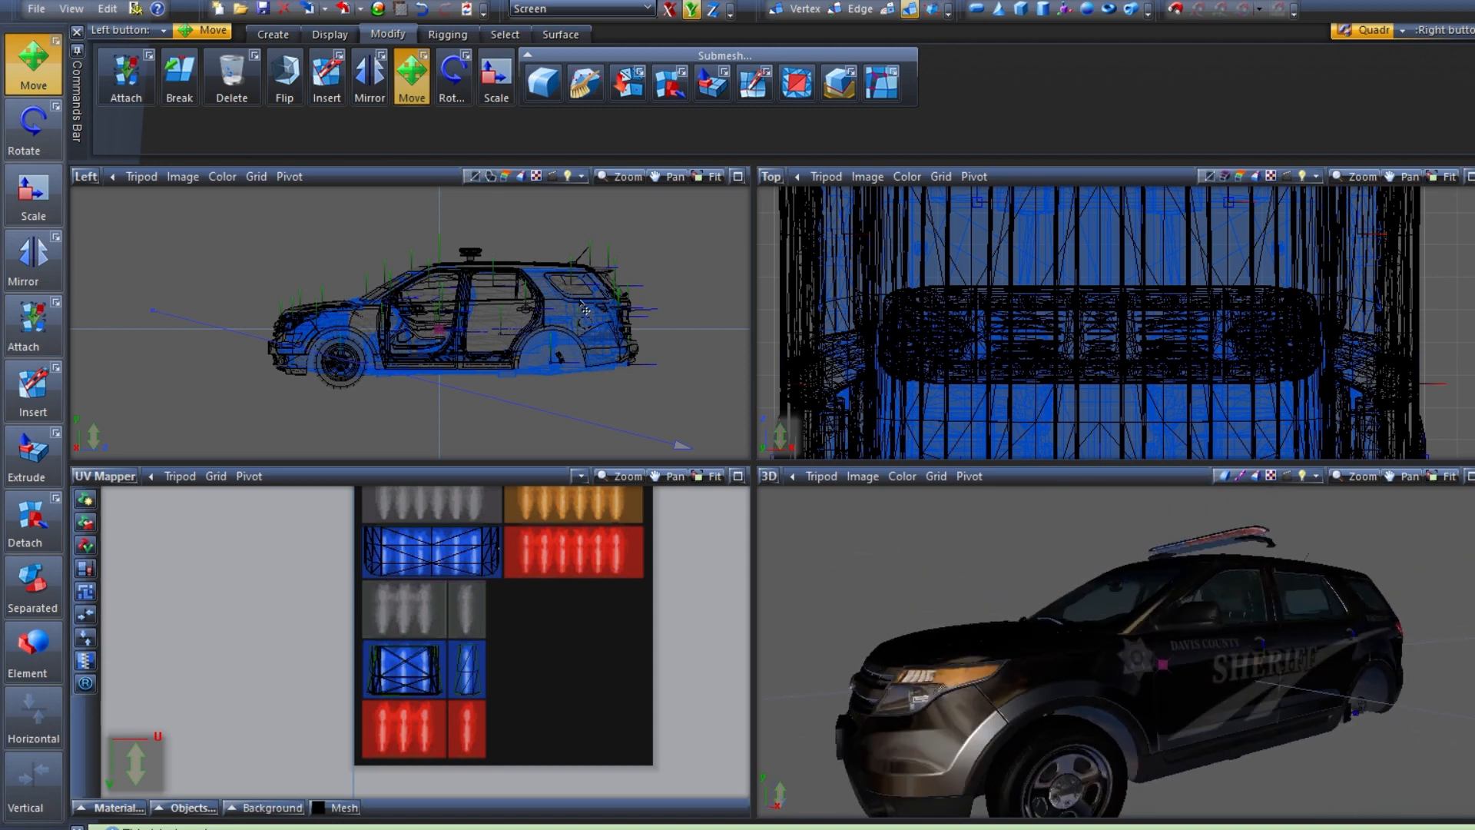
# Select the whole lightbar in the Left view, nudge it slightly rearward, and lower it vertically onto the roof
pyautogui.scroll(5, 480, 240)
pyautogui.moveTo(323, 209); pyautogui.dragTo(270, 179, button='right')
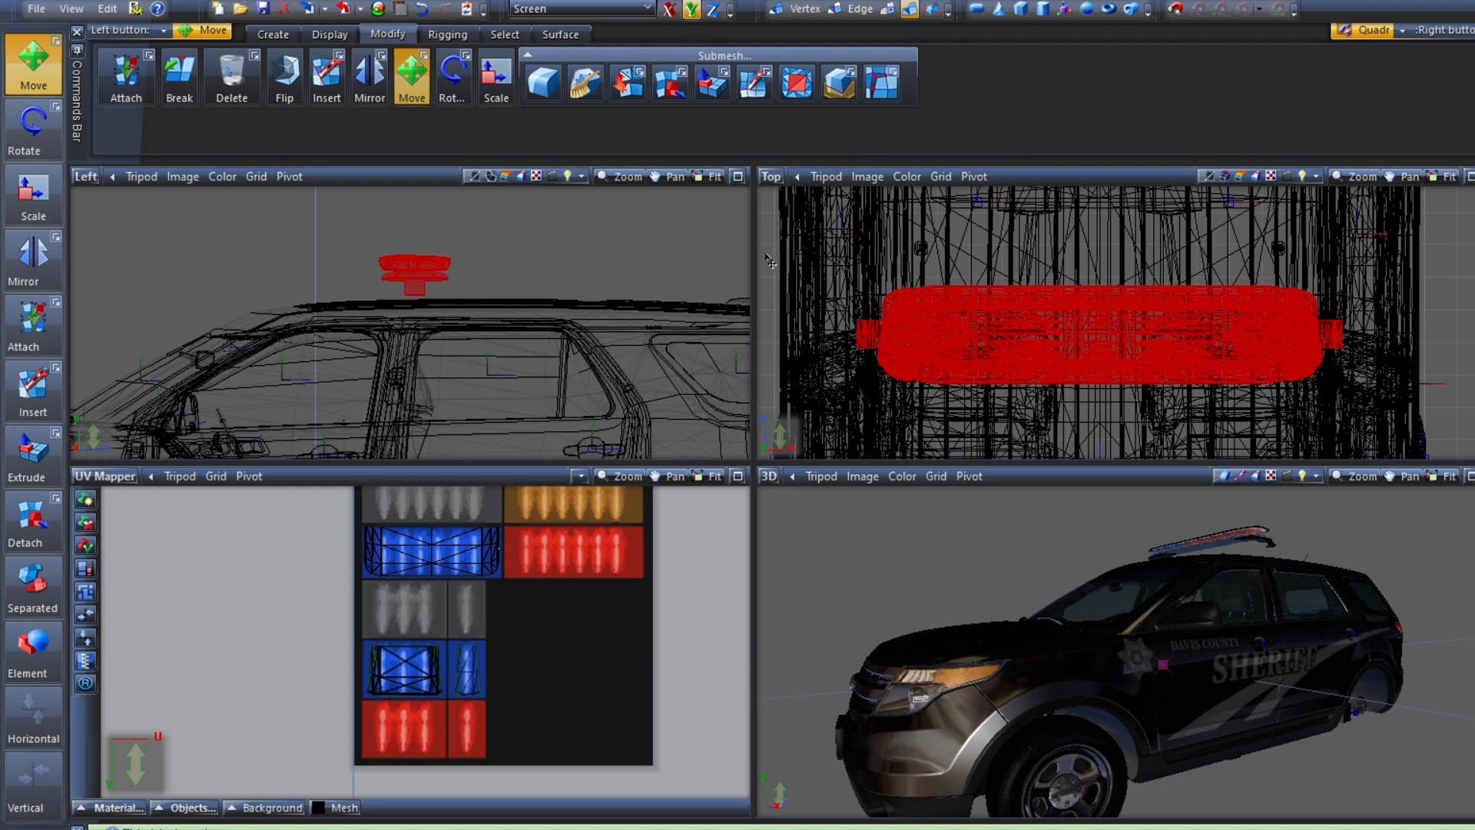
pyautogui.scroll(3, 1229, 527)
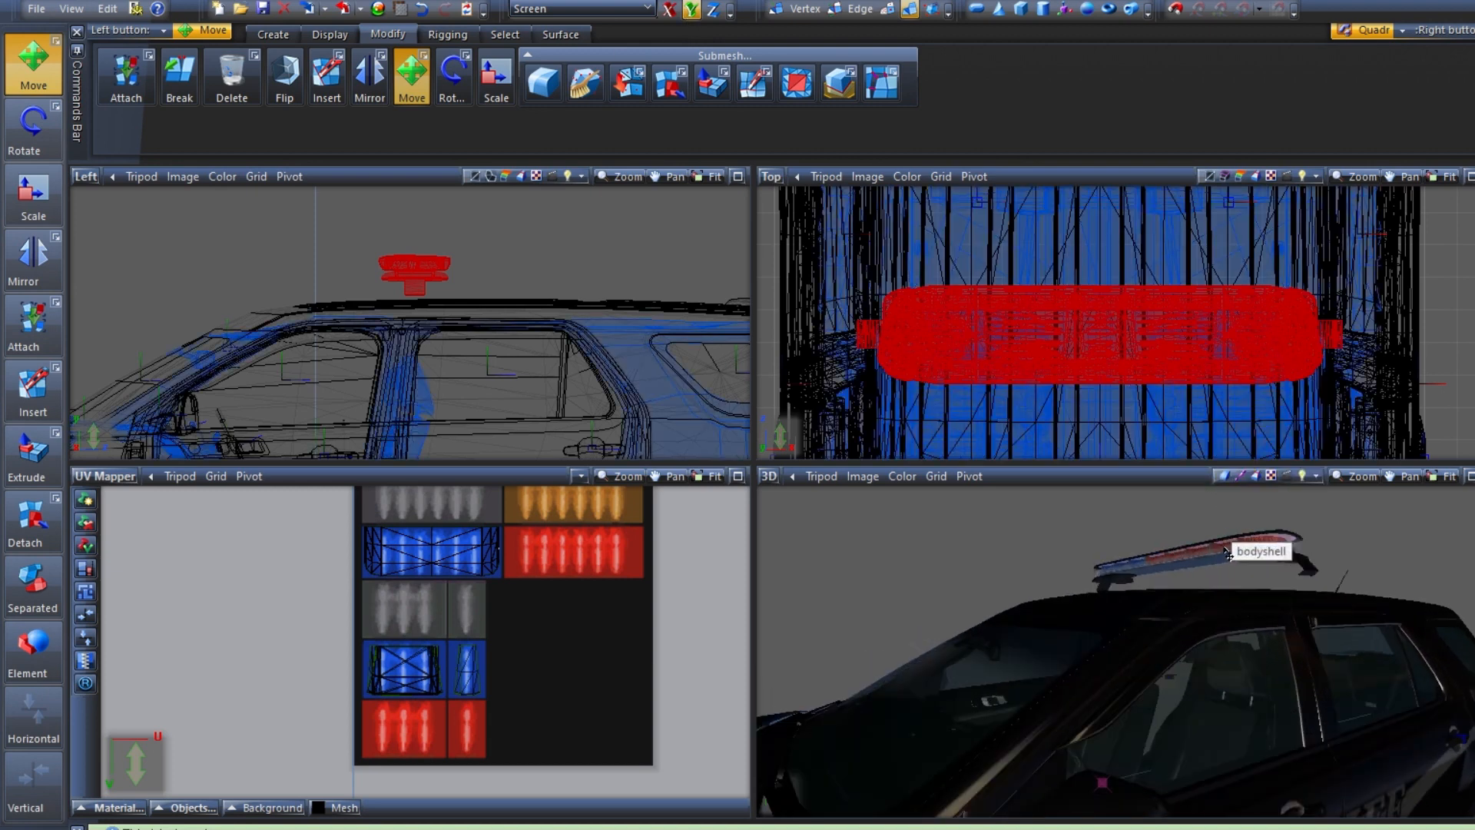
pyautogui.moveTo(1106, 538); pyautogui.dragTo(1456, 679, button='middle')
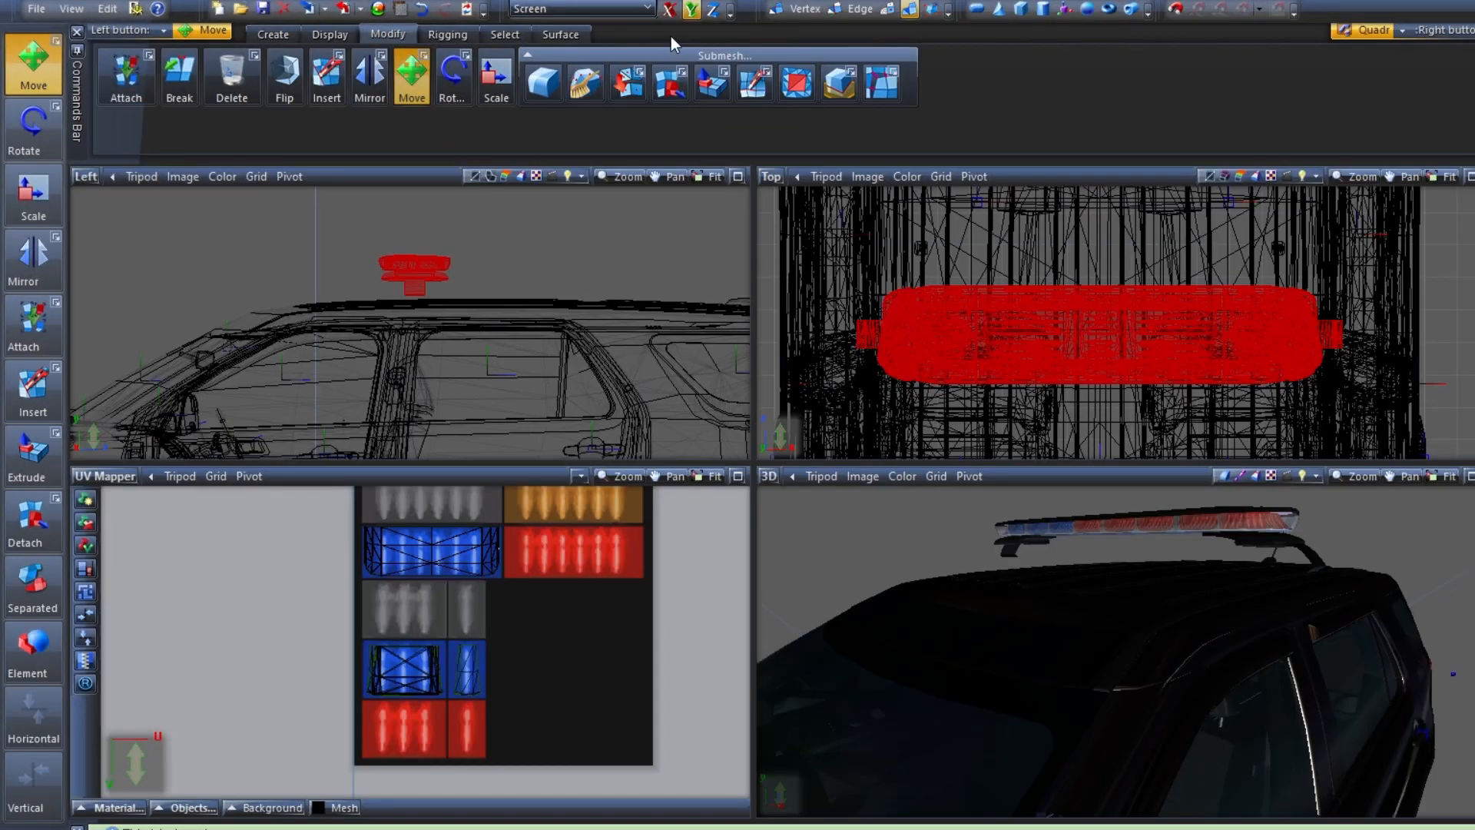
pyautogui.click(670, 9)
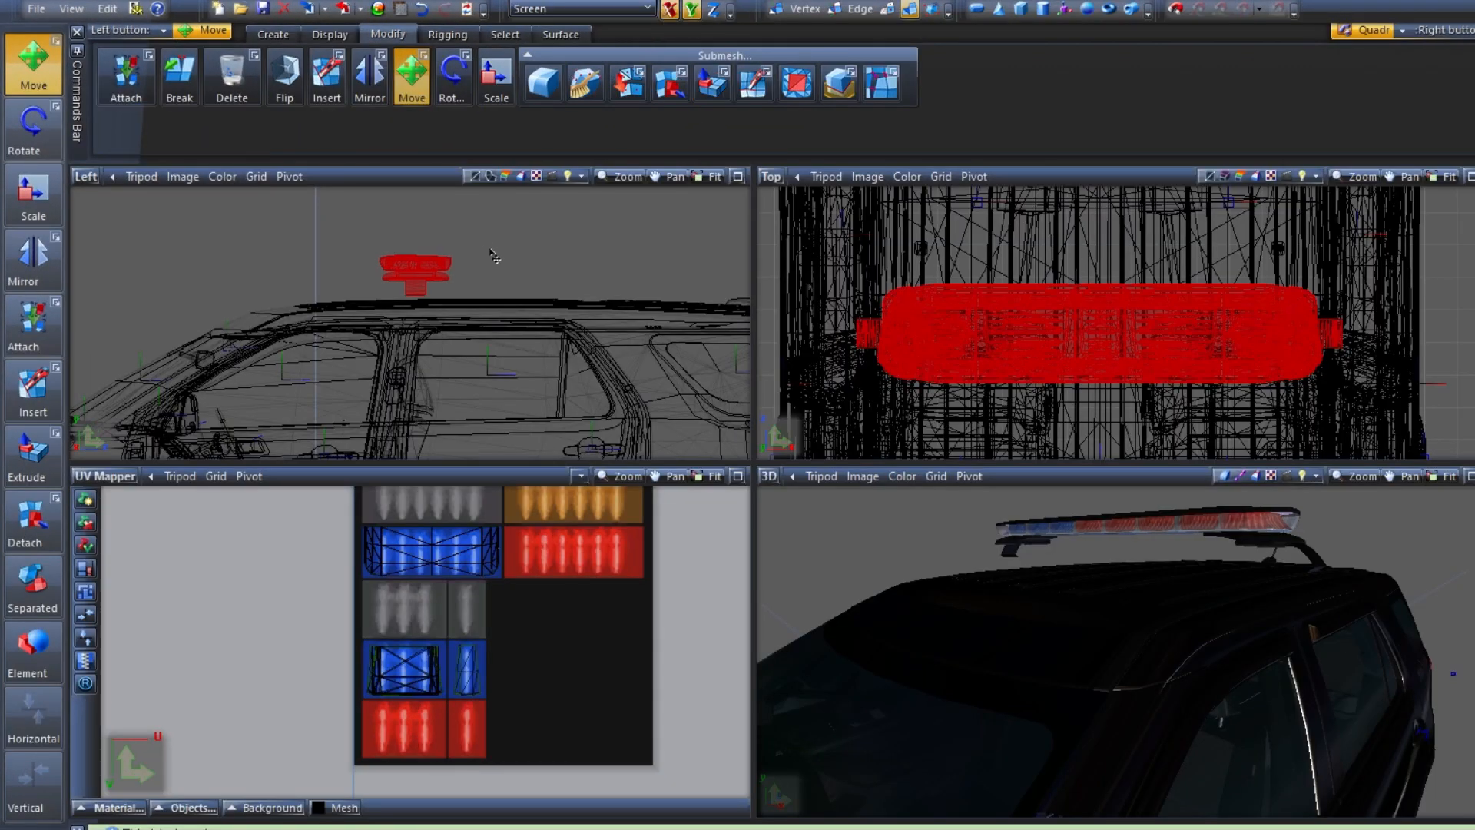
pyautogui.moveTo(493, 256)
pyautogui.mouseDown()
pyautogui.moveTo(484, 291)
pyautogui.moveTo(472, 276)
pyautogui.moveTo(484, 254)
pyautogui.mouseUp()
pyautogui.click(669, 9)
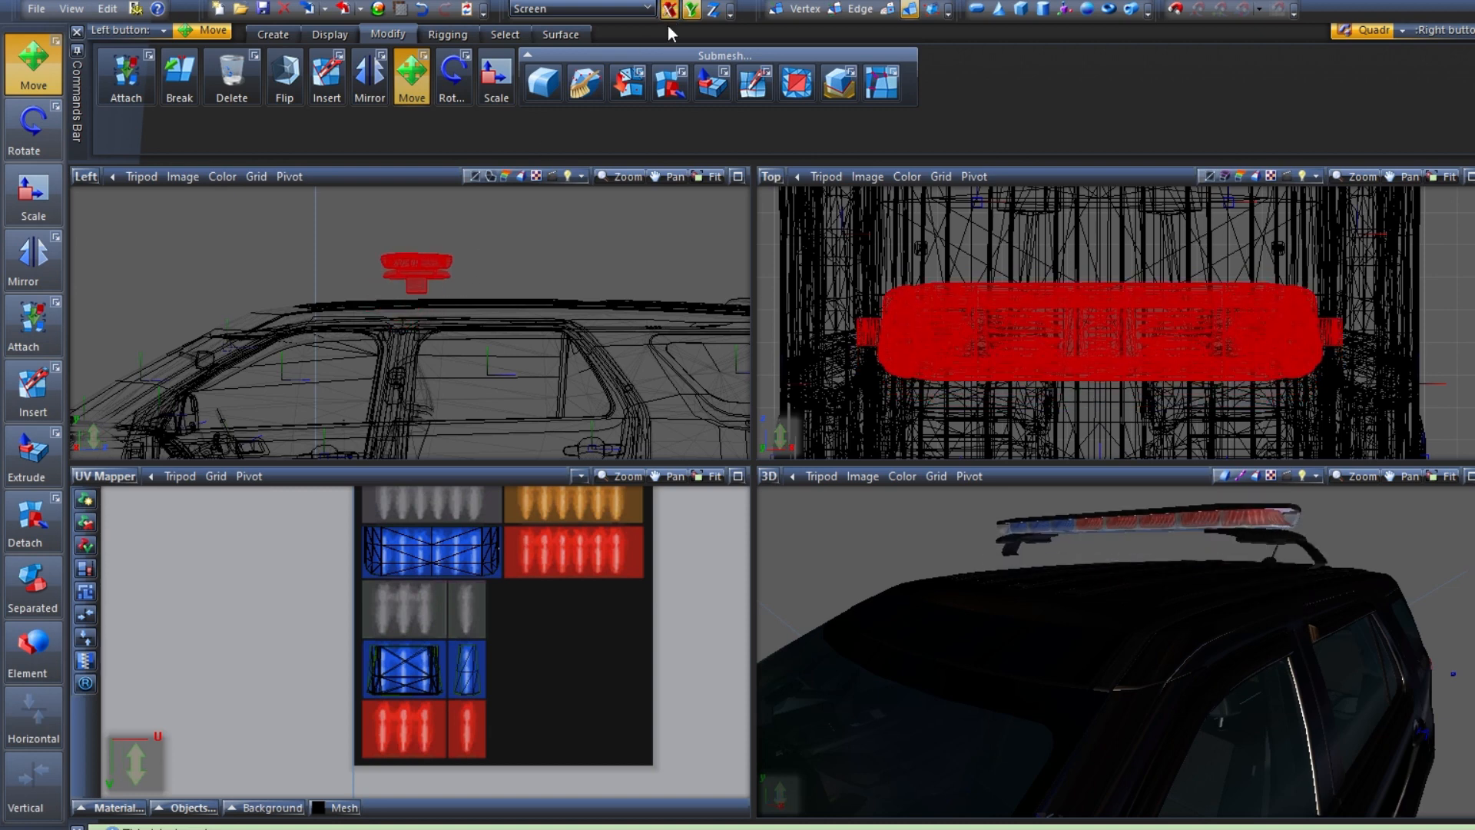
pyautogui.moveTo(514, 311); pyautogui.dragTo(526, 338)
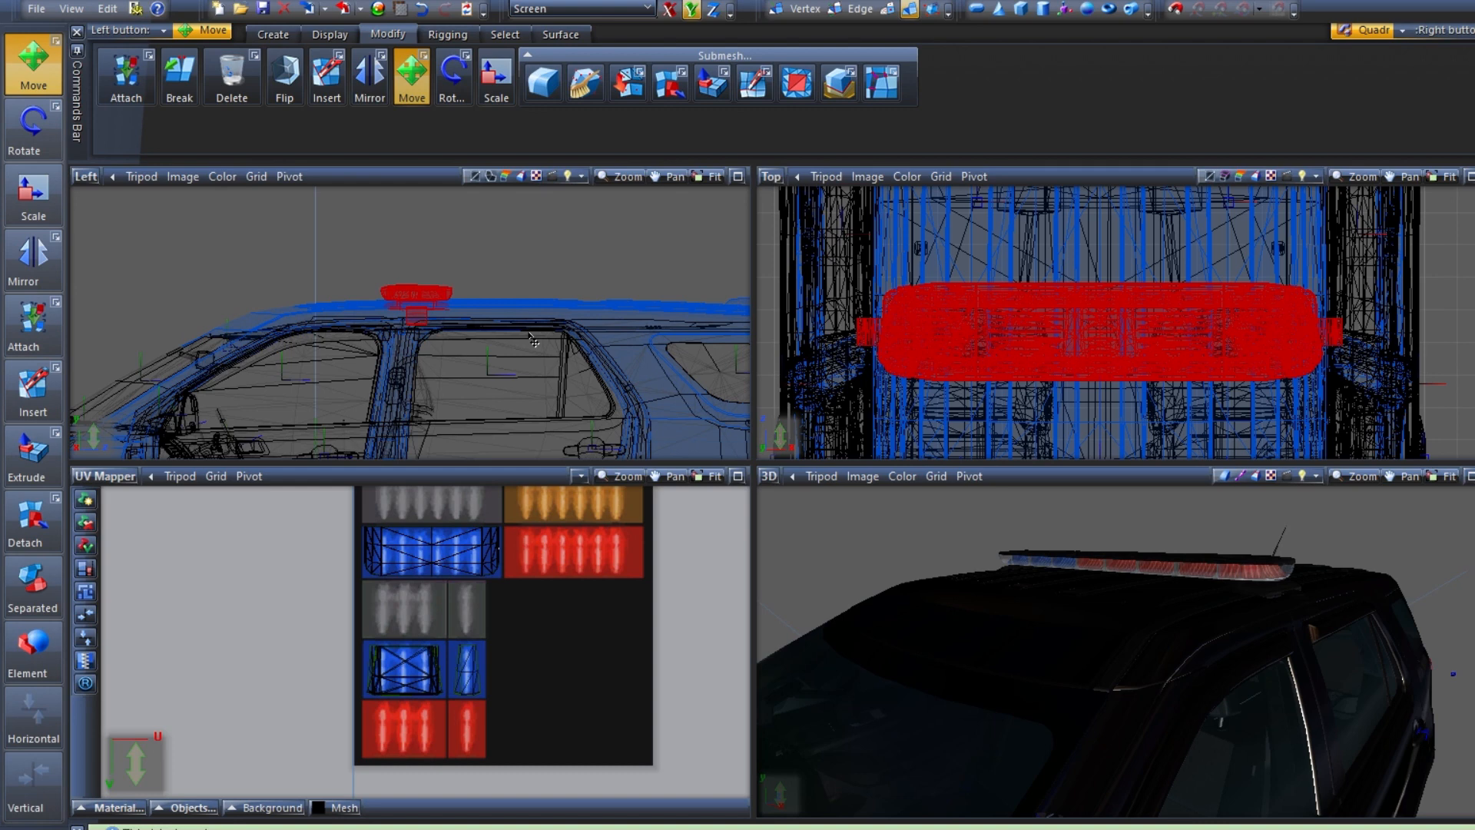
# Restrict movement to horizontal, nudge the lightbar slightly forward over its roof mounts, and deselect it
pyautogui.scroll(4, 1272, 614)
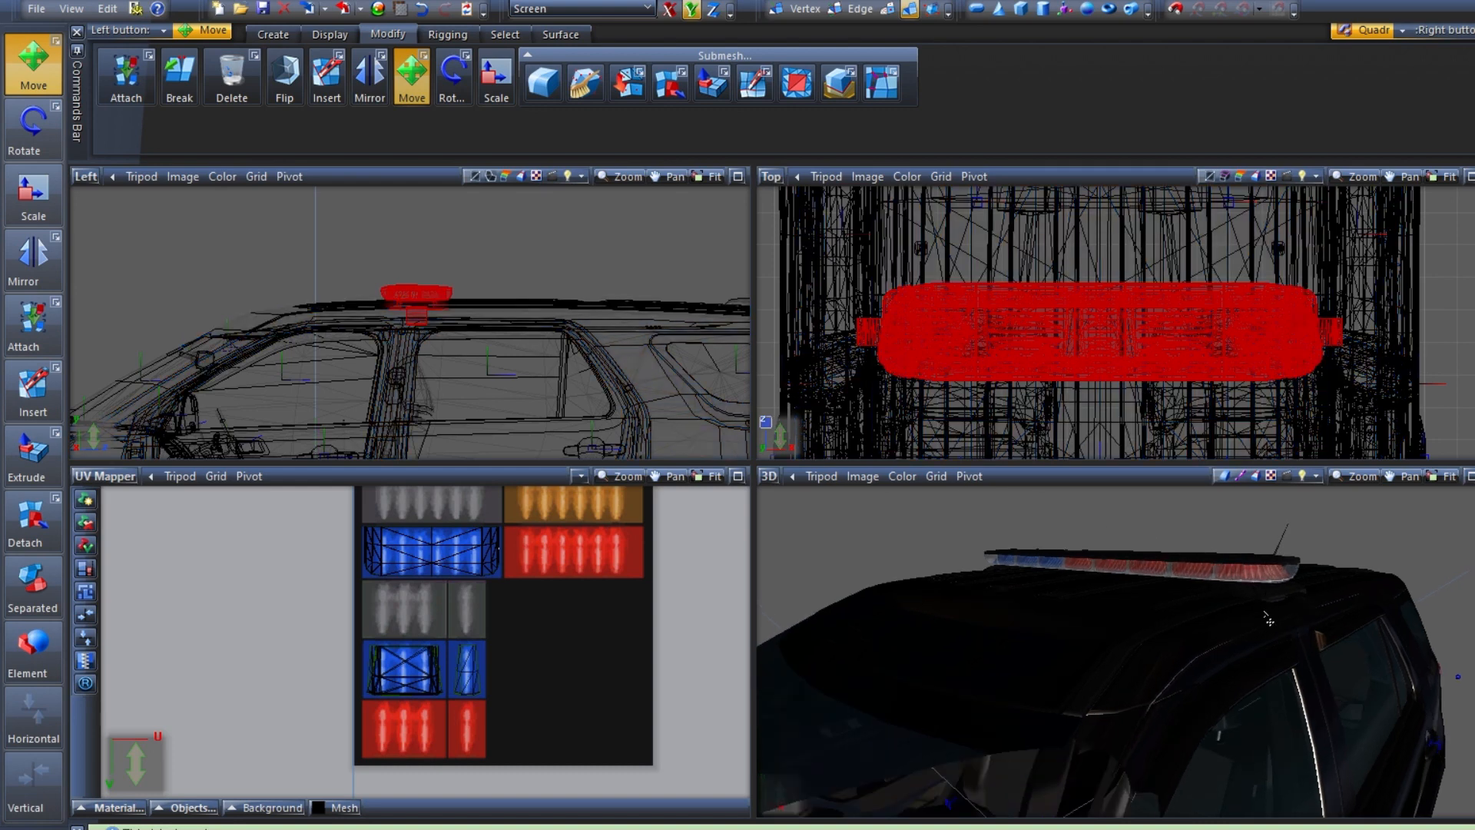
pyautogui.scroll(5, 1284, 622)
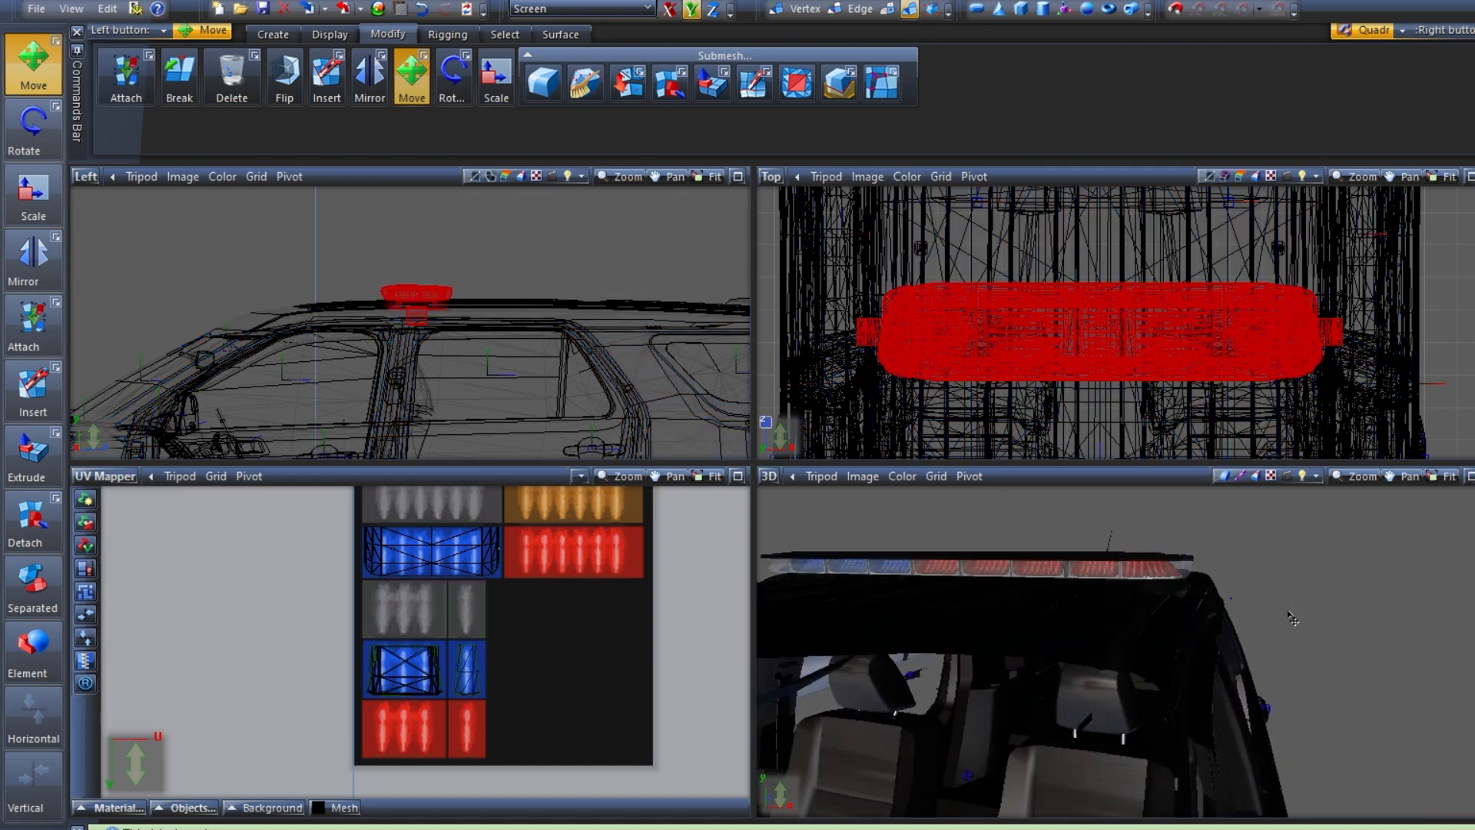
pyautogui.scroll(-8, 1293, 639)
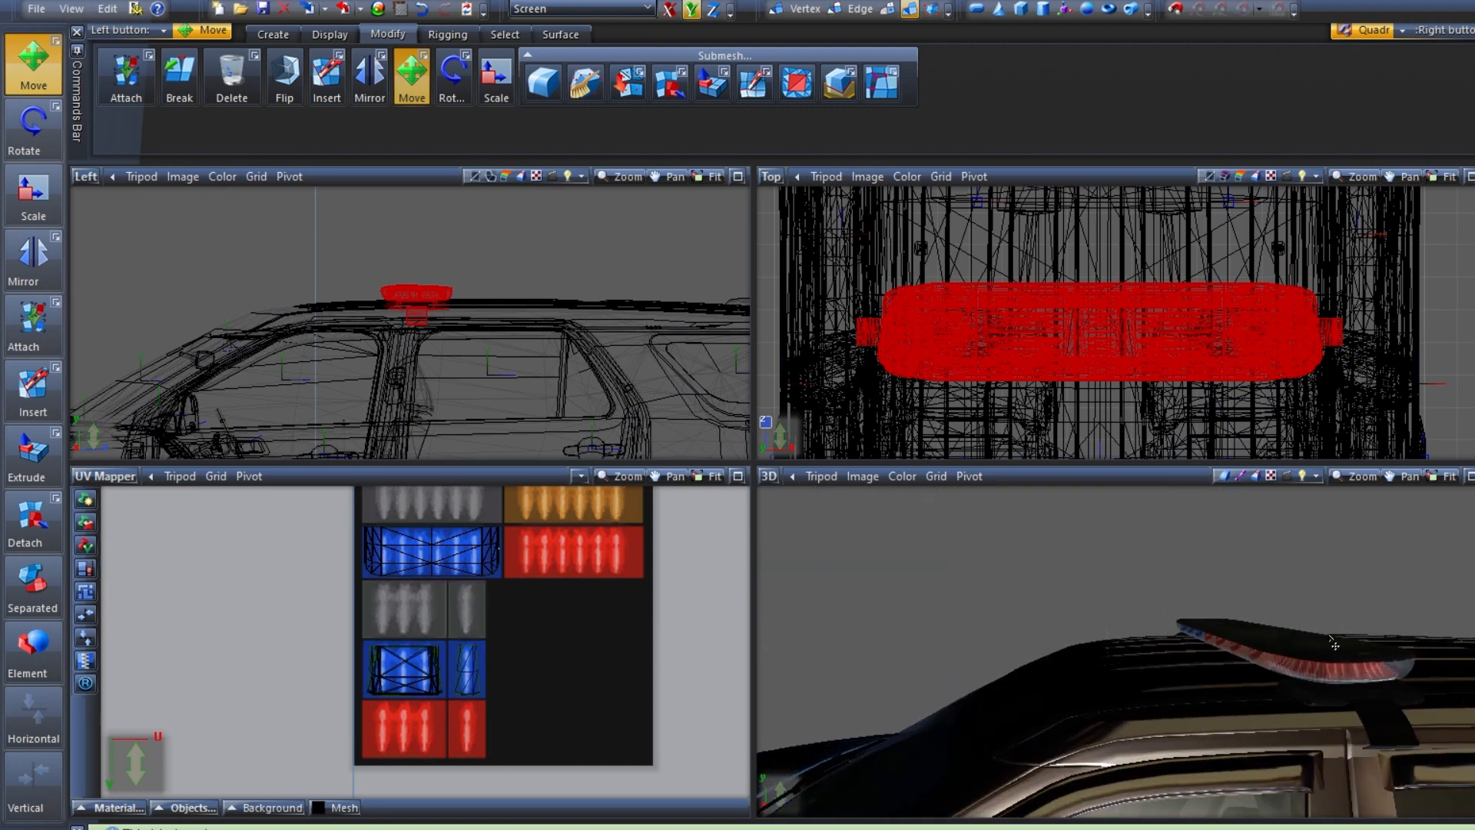
pyautogui.click(669, 8)
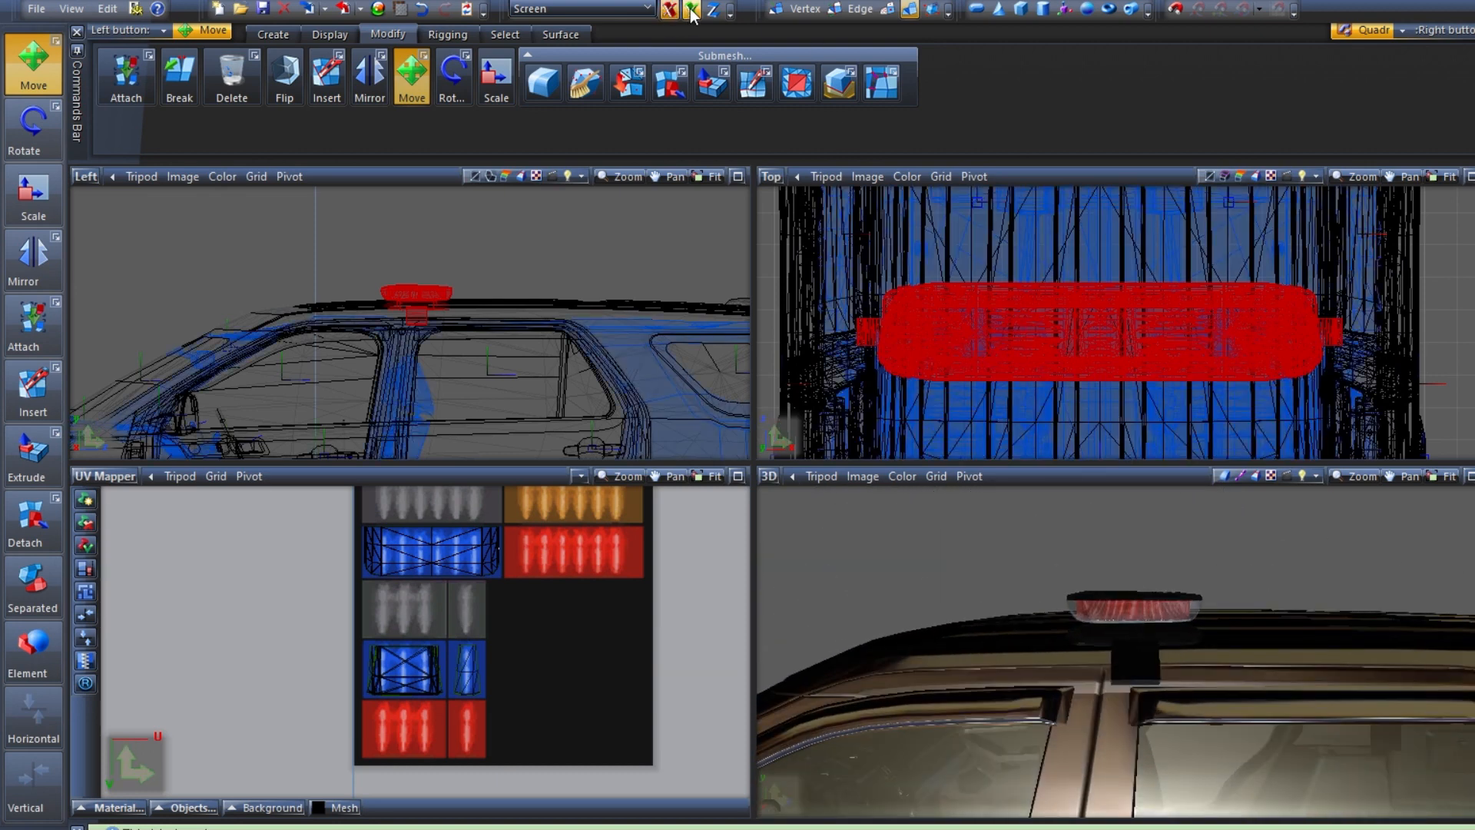
pyautogui.moveTo(591, 282); pyautogui.dragTo(588, 282)
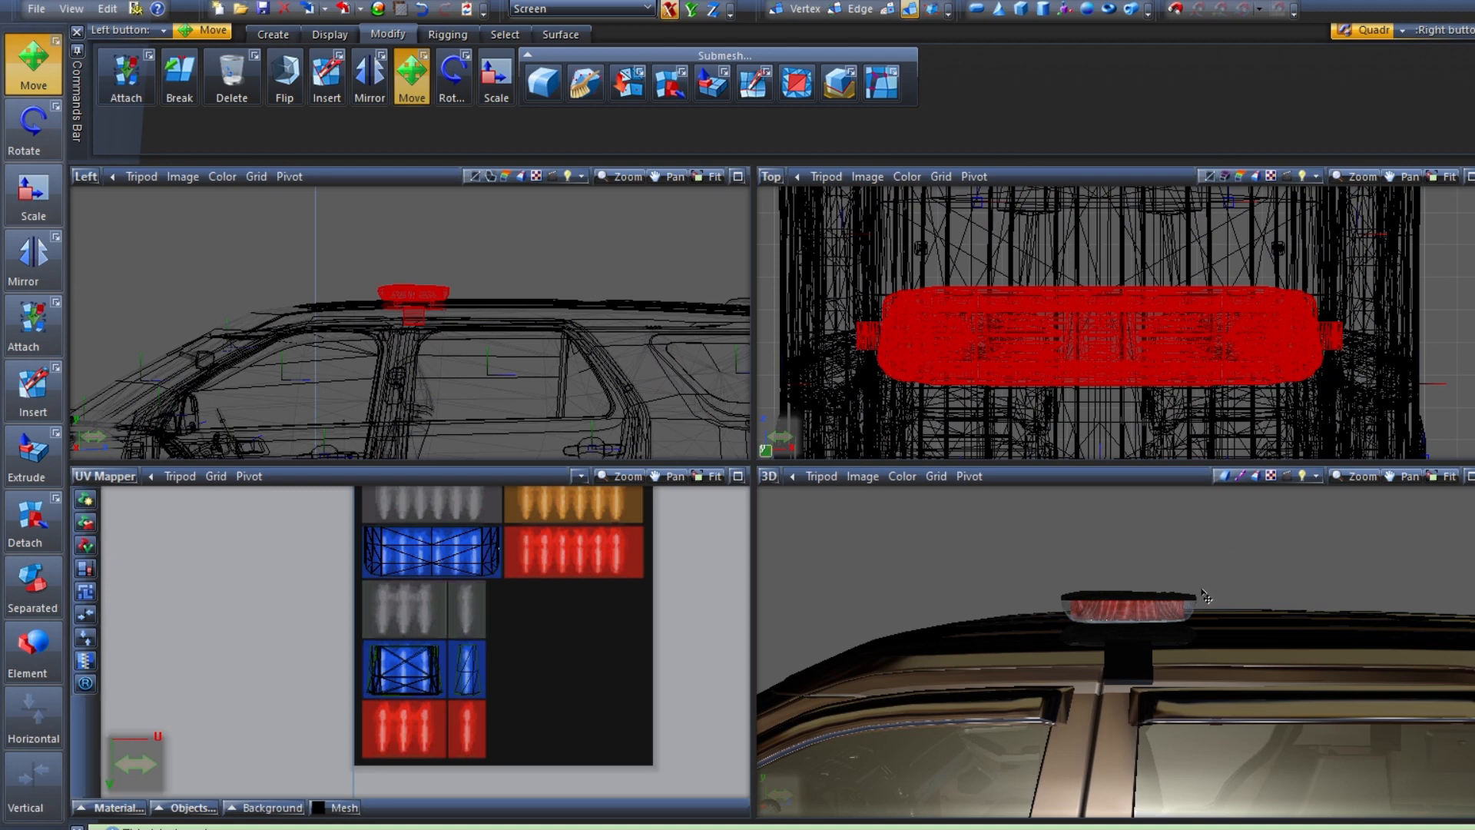
pyautogui.moveTo(1206, 597); pyautogui.dragTo(1062, 631, button='middle')
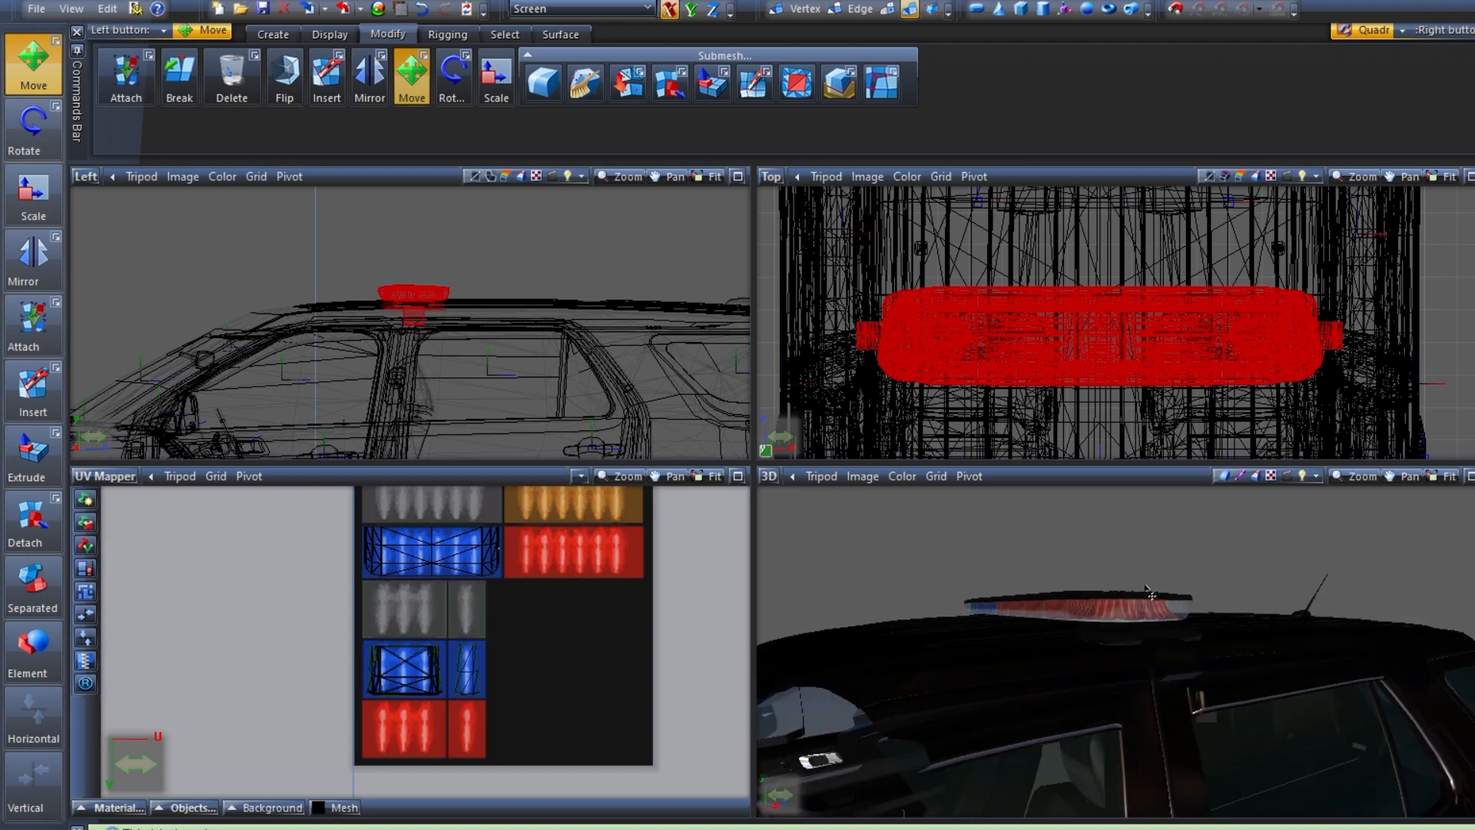
pyautogui.scroll(-10, 1053, 648)
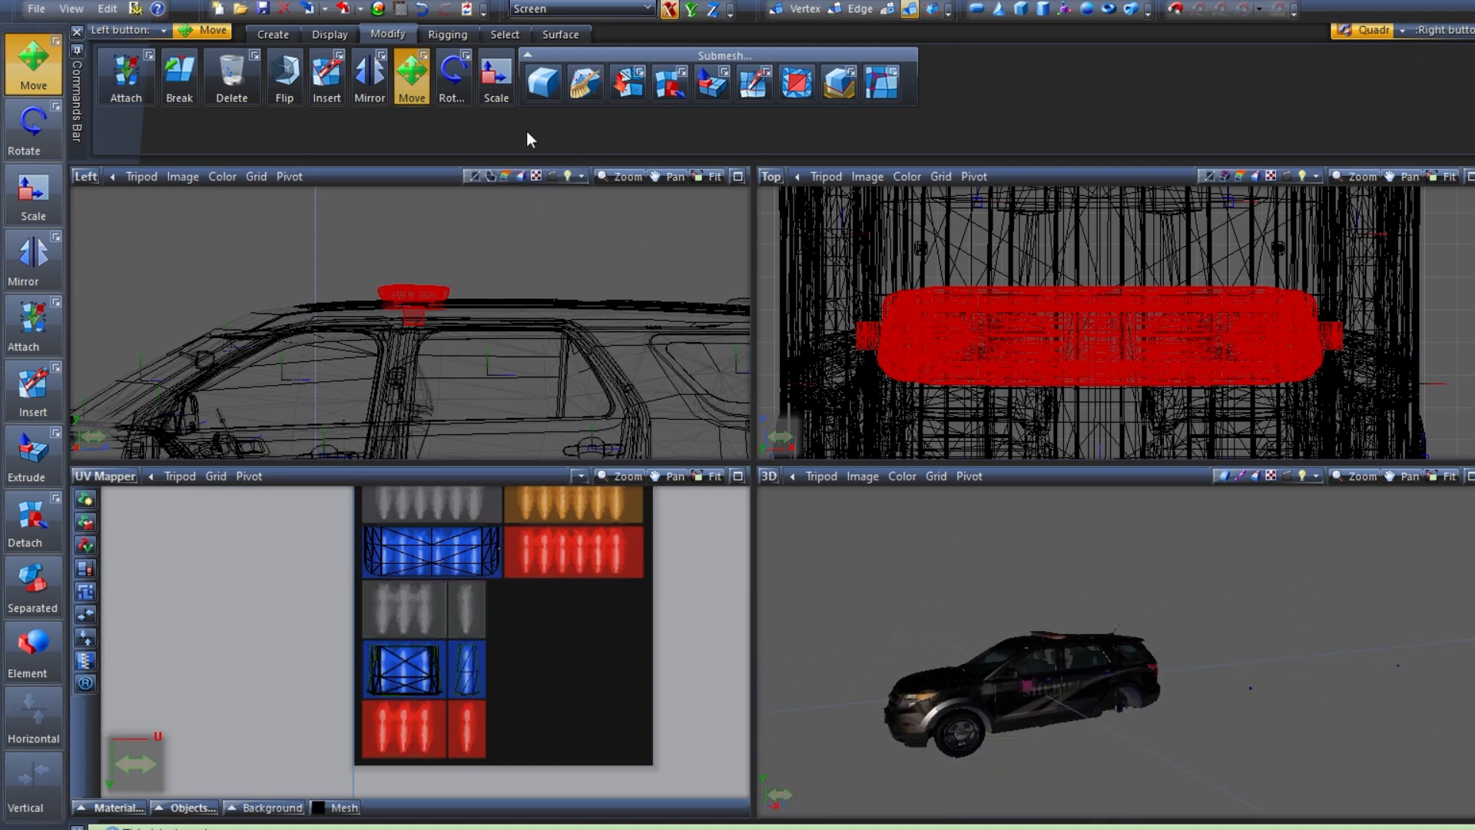
pyautogui.moveTo(329, 189); pyautogui.dragTo(554, 352, button='right')
# Attach the lightbar housing to the bodyshell, and inspect the joined lightbar on the roof
pyautogui.scroll(6, 314, 288)
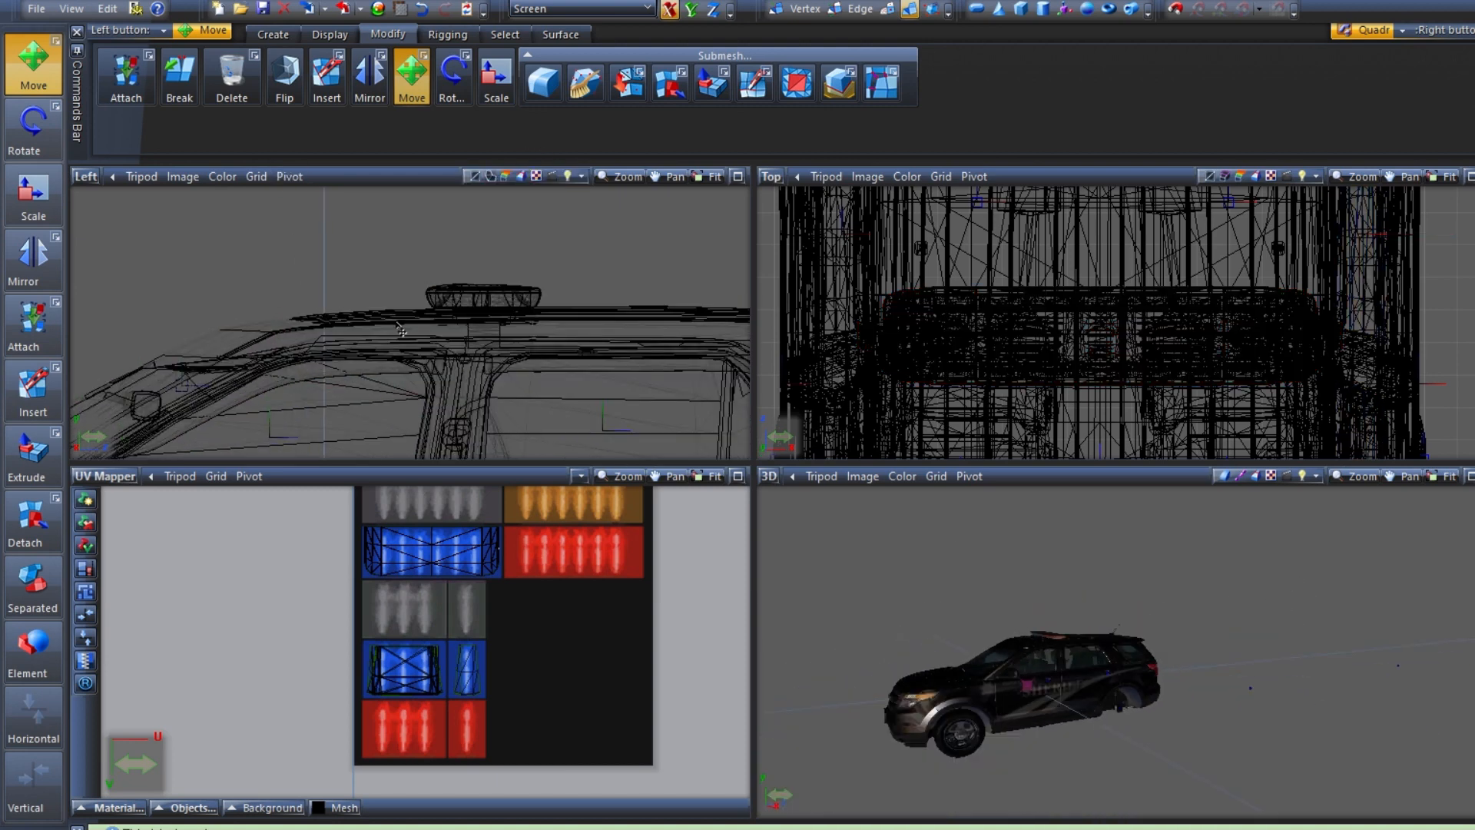
pyautogui.scroll(1, 419, 278)
pyautogui.click(444, 289)
pyautogui.rightClick(423, 278)
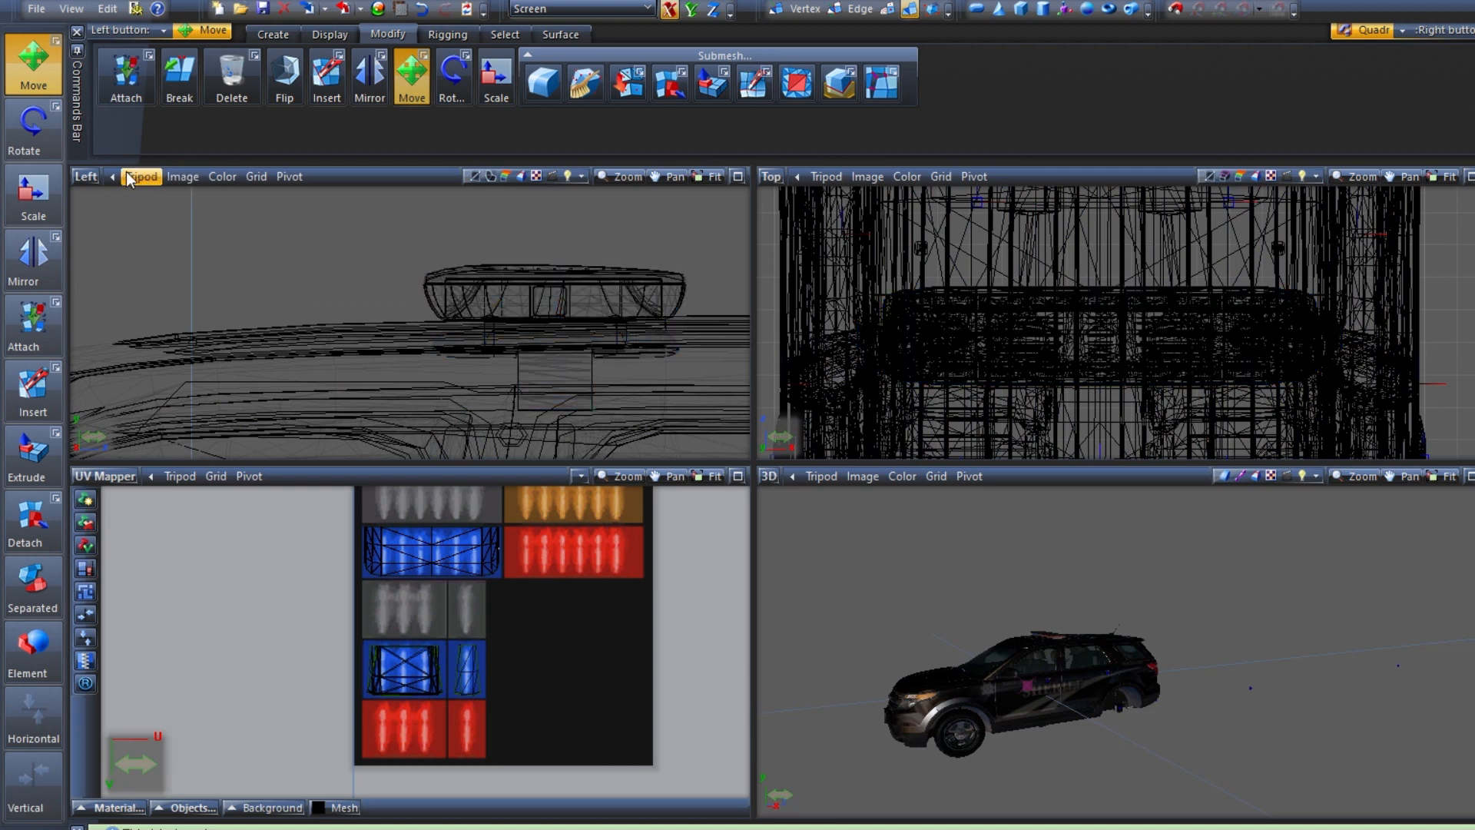
pyautogui.click(33, 321)
pyautogui.click(437, 279)
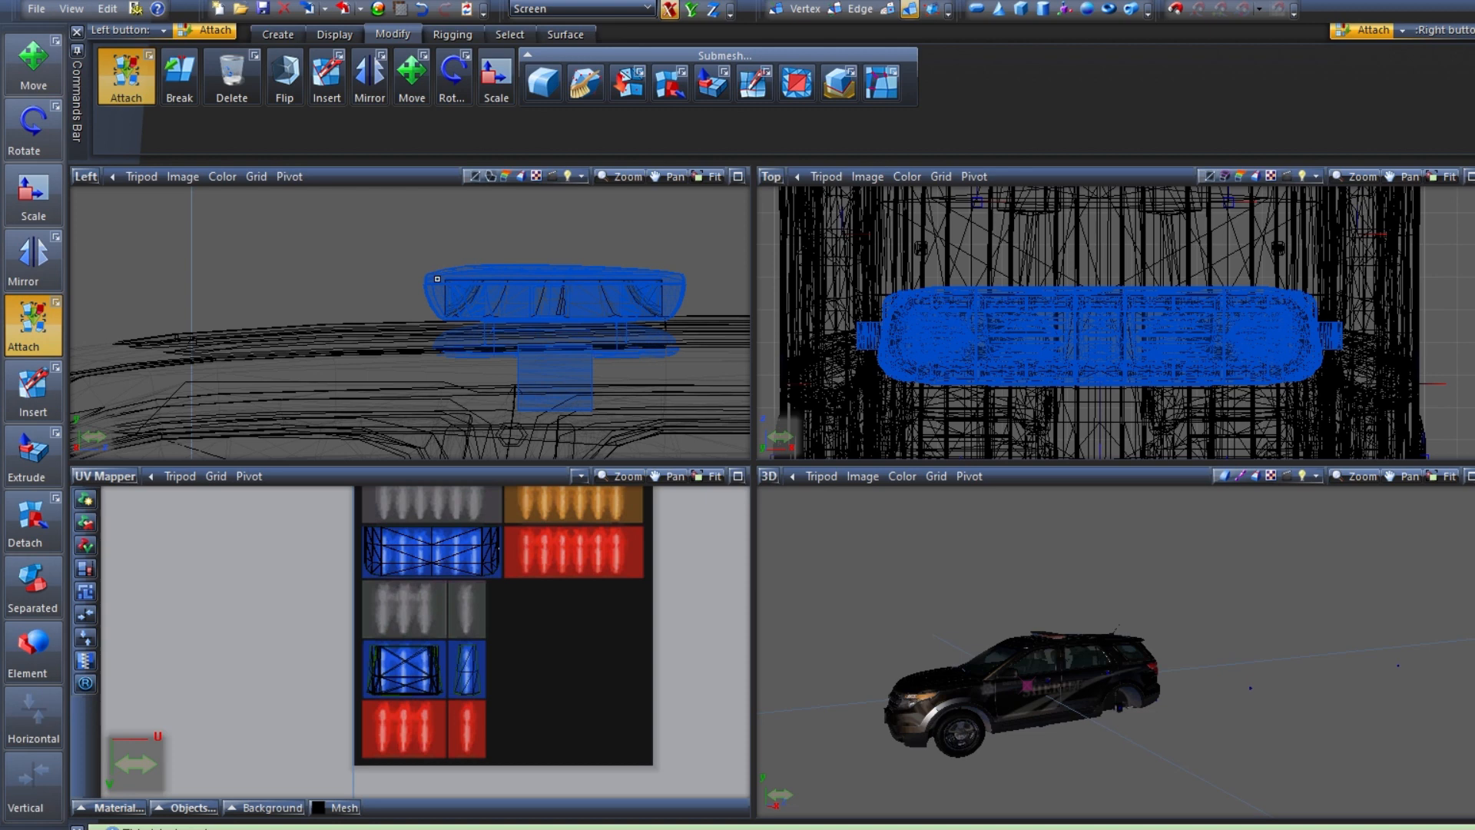
pyautogui.click(437, 279)
pyautogui.click(288, 339)
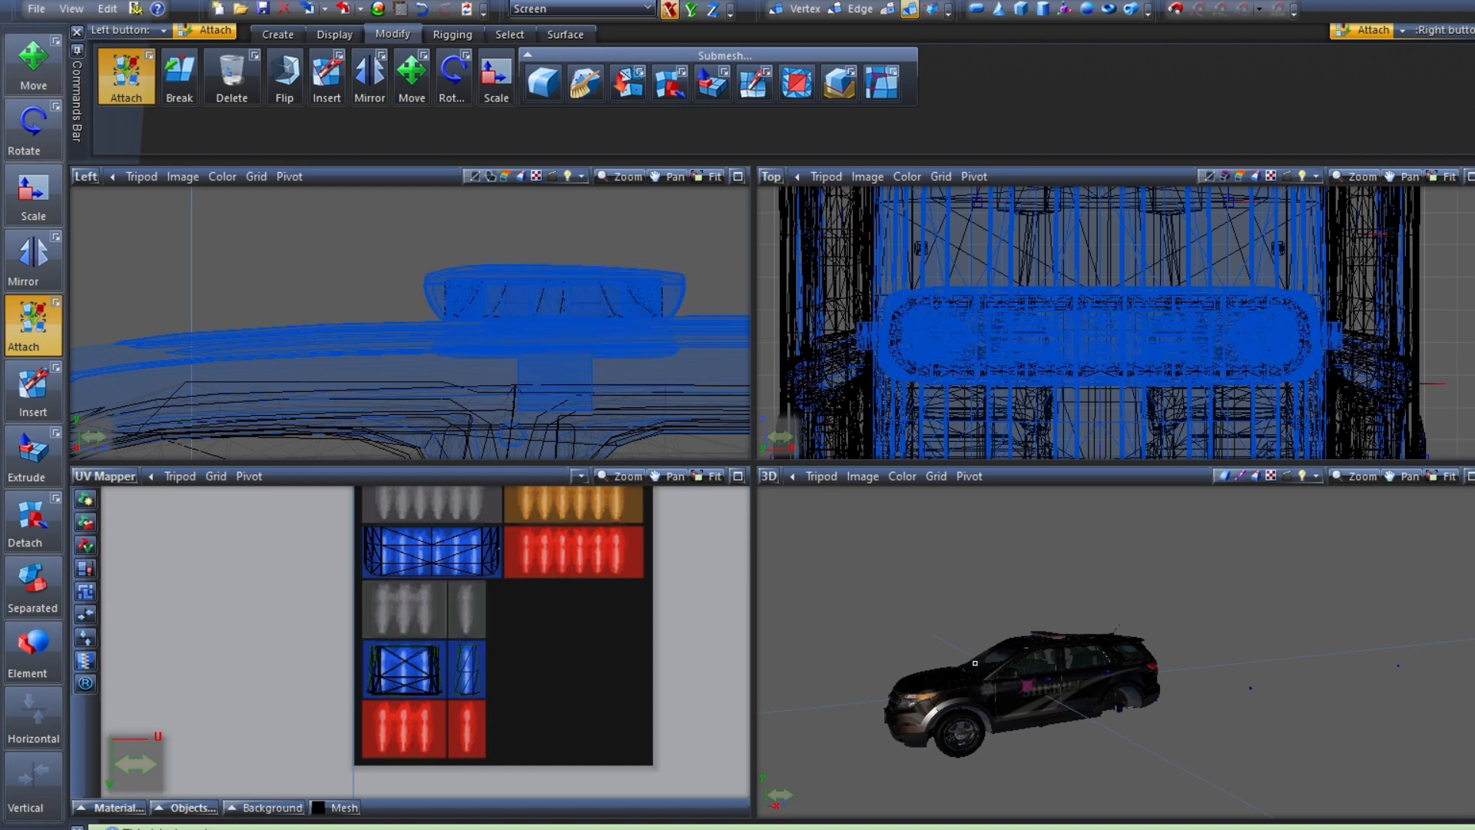
pyautogui.scroll(5, 975, 662)
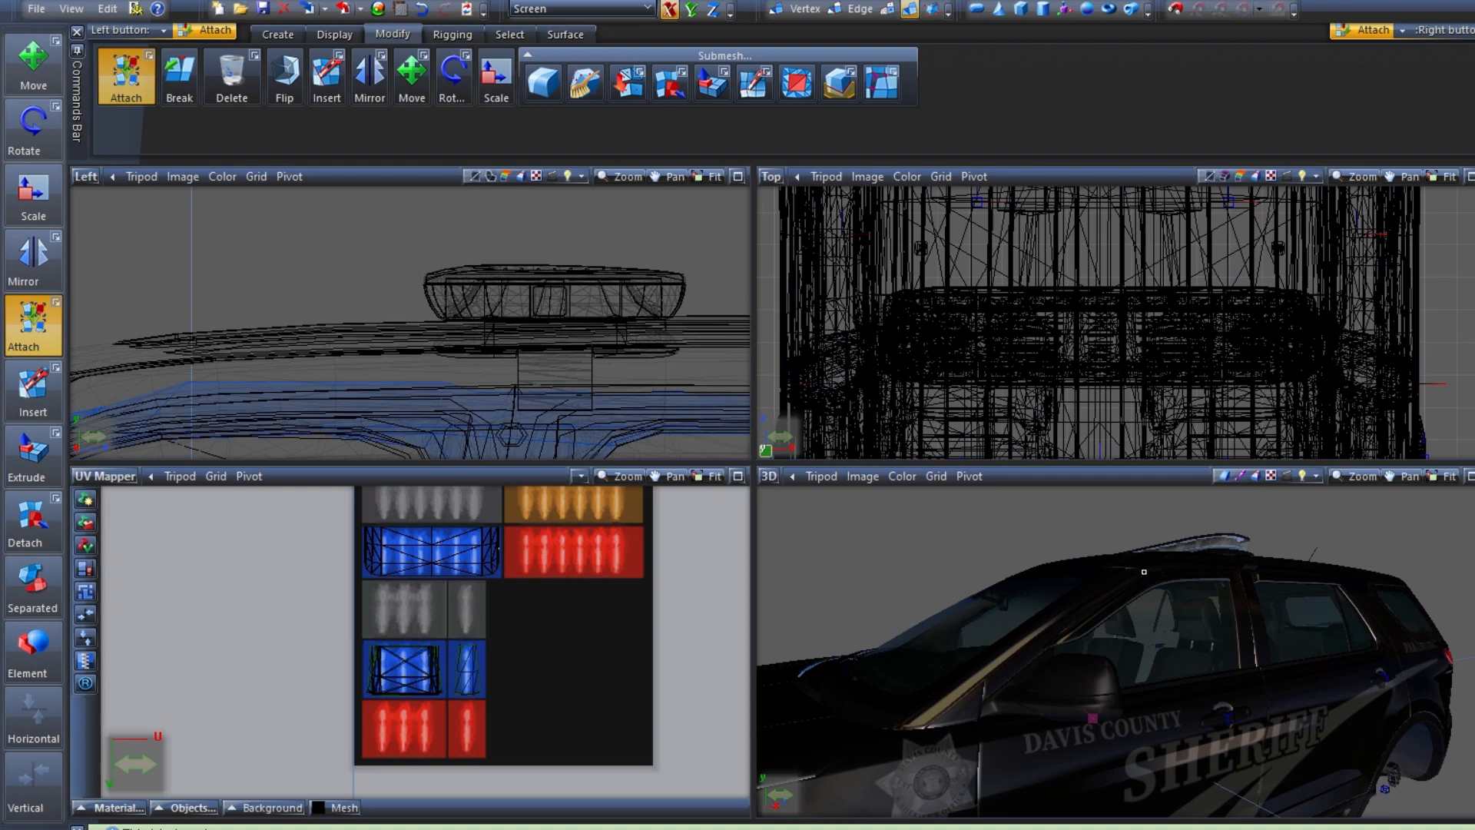
pyautogui.scroll(8, 1144, 572)
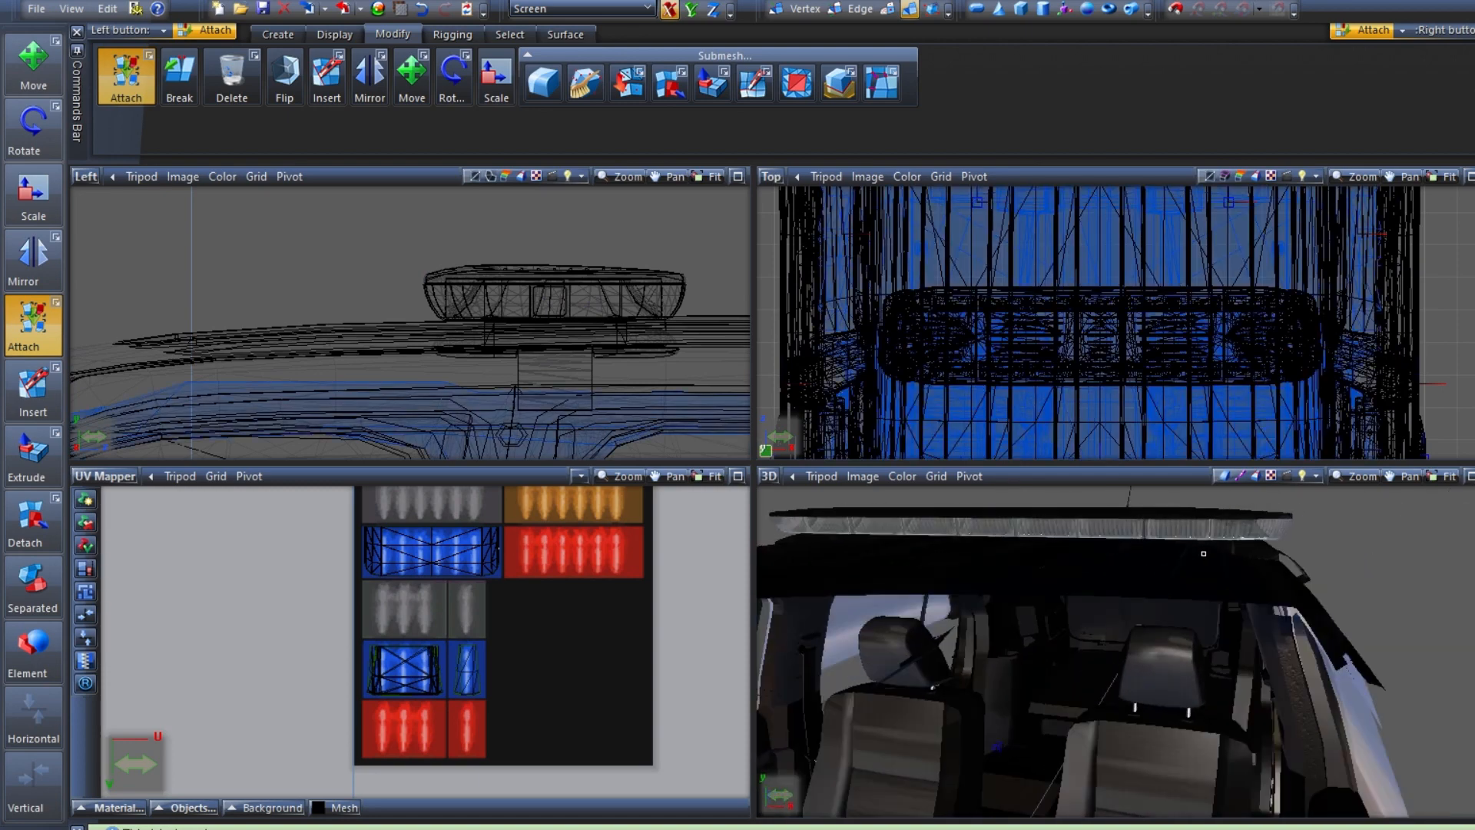
pyautogui.scroll(-5, 1203, 553)
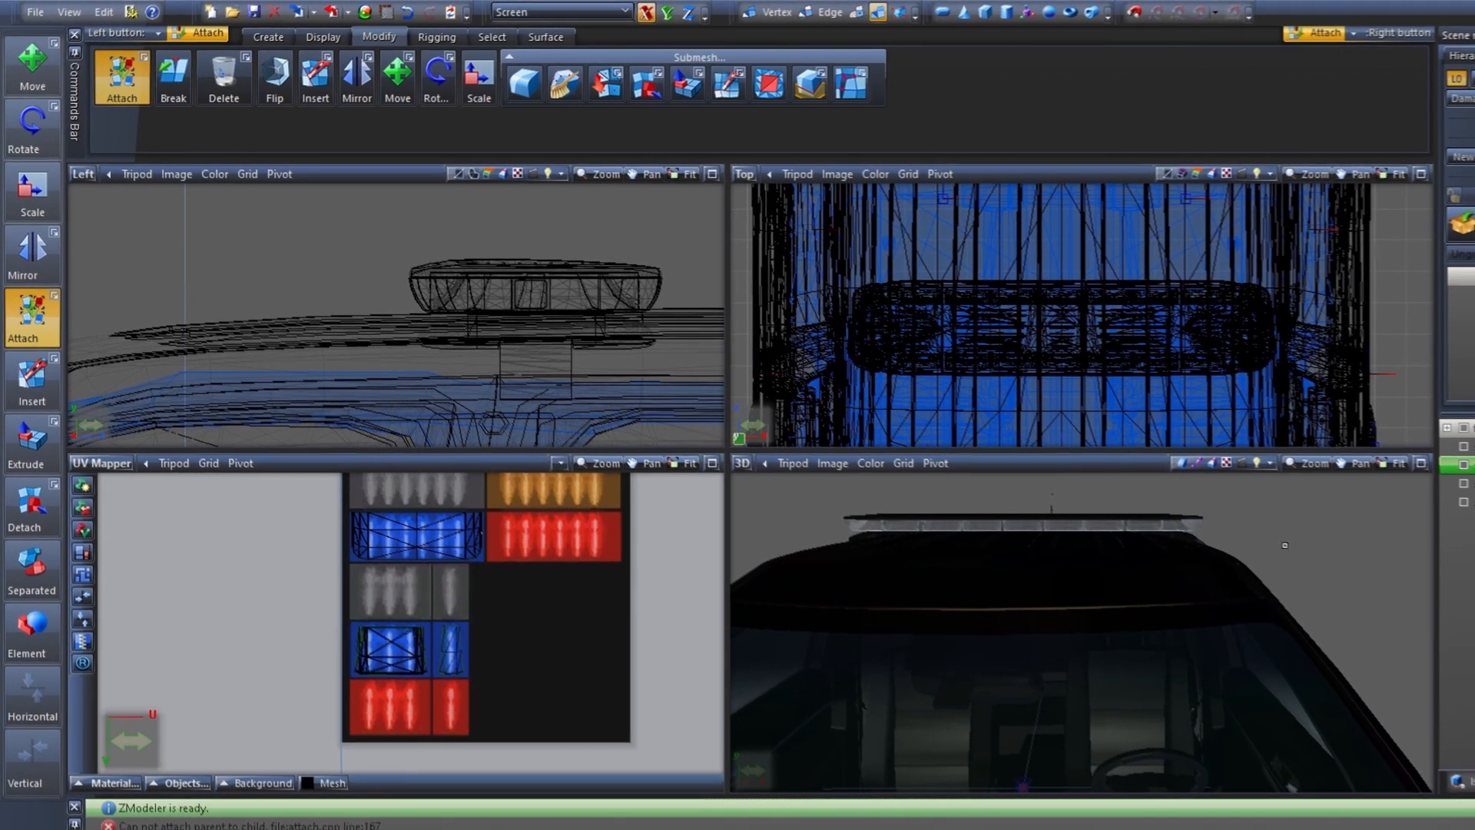
# Show the suv_red_emis001 nodes, expand the fpiu_hi hierarchy, and hide the bodyshell to check the lenses
pyautogui.click(1472, 446)
pyautogui.keyDown('shift'); pyautogui.click(1471, 502); pyautogui.keyUp('shift')
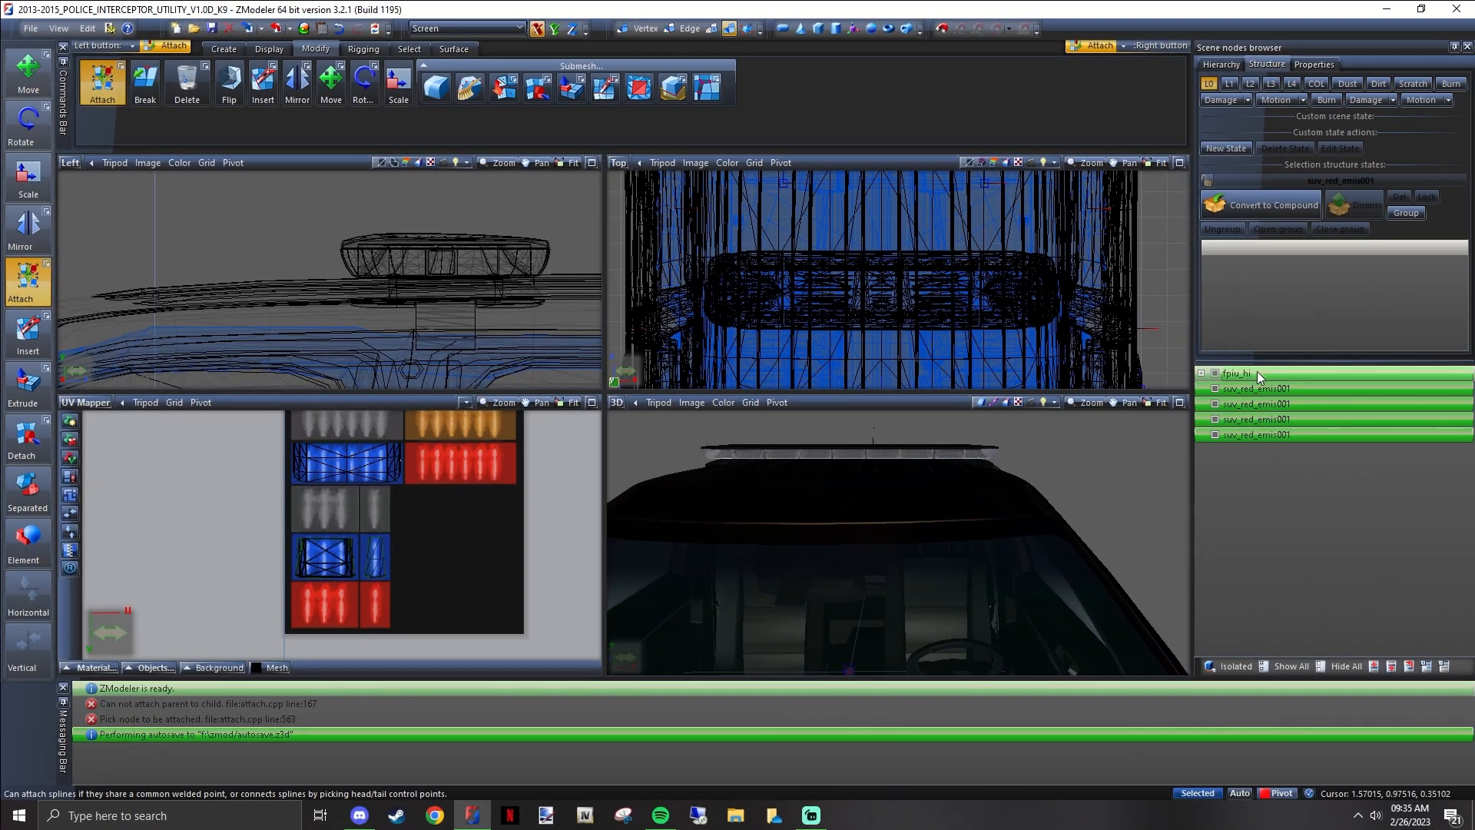
pyautogui.doubleClick(1216, 376)
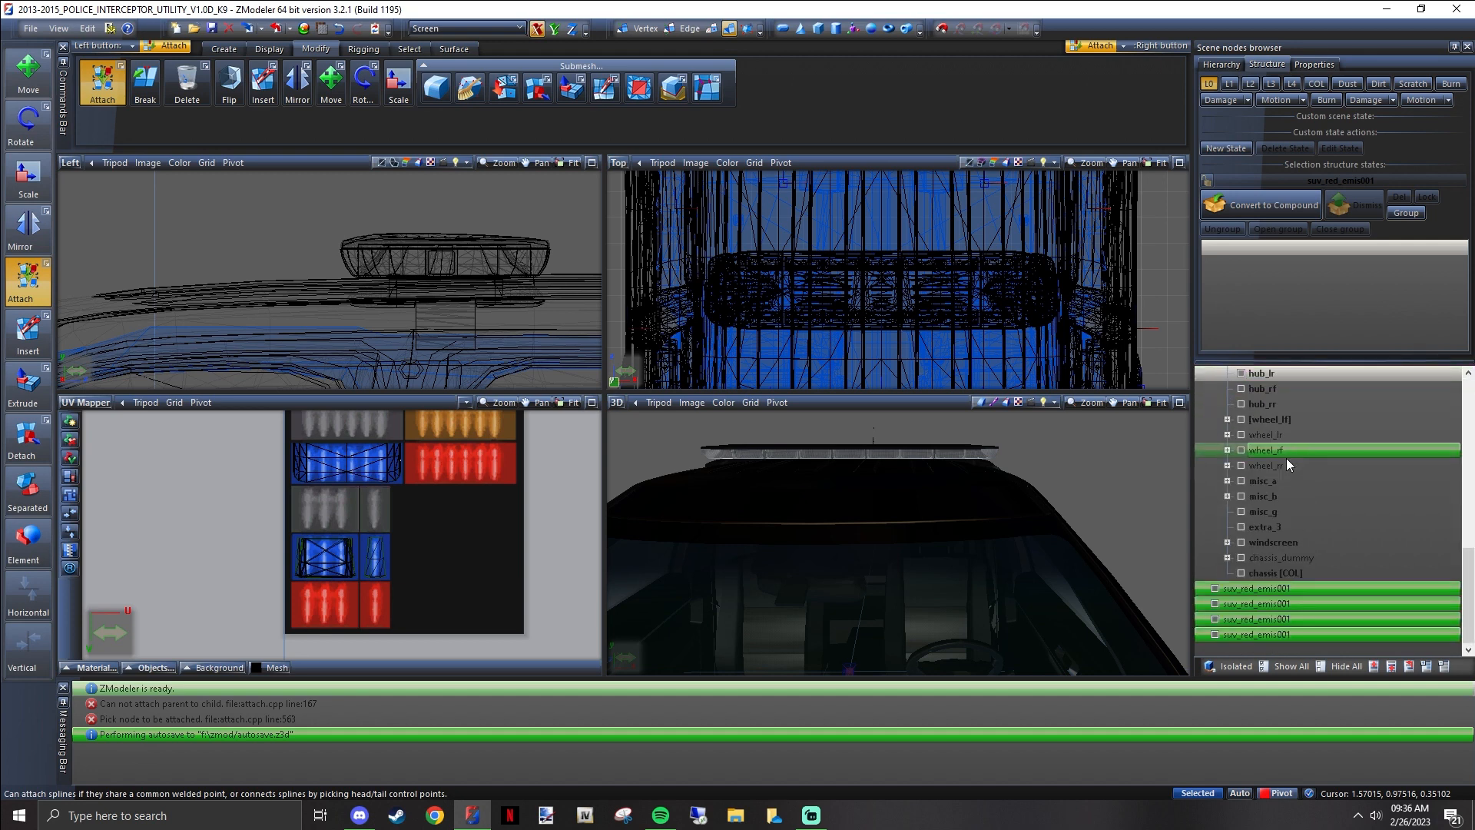
pyautogui.scroll(10, 1271, 537)
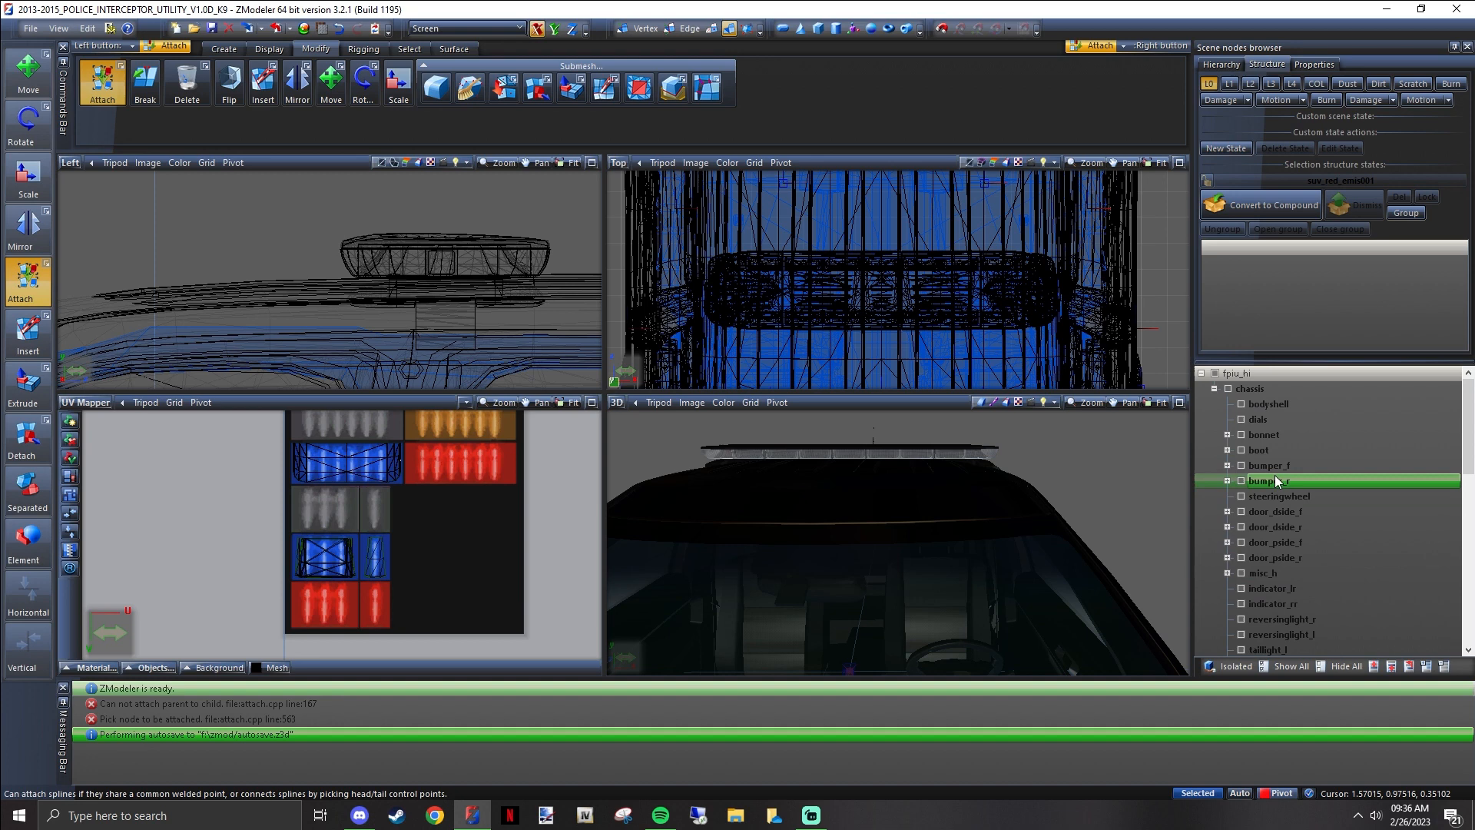
pyautogui.click(1243, 405)
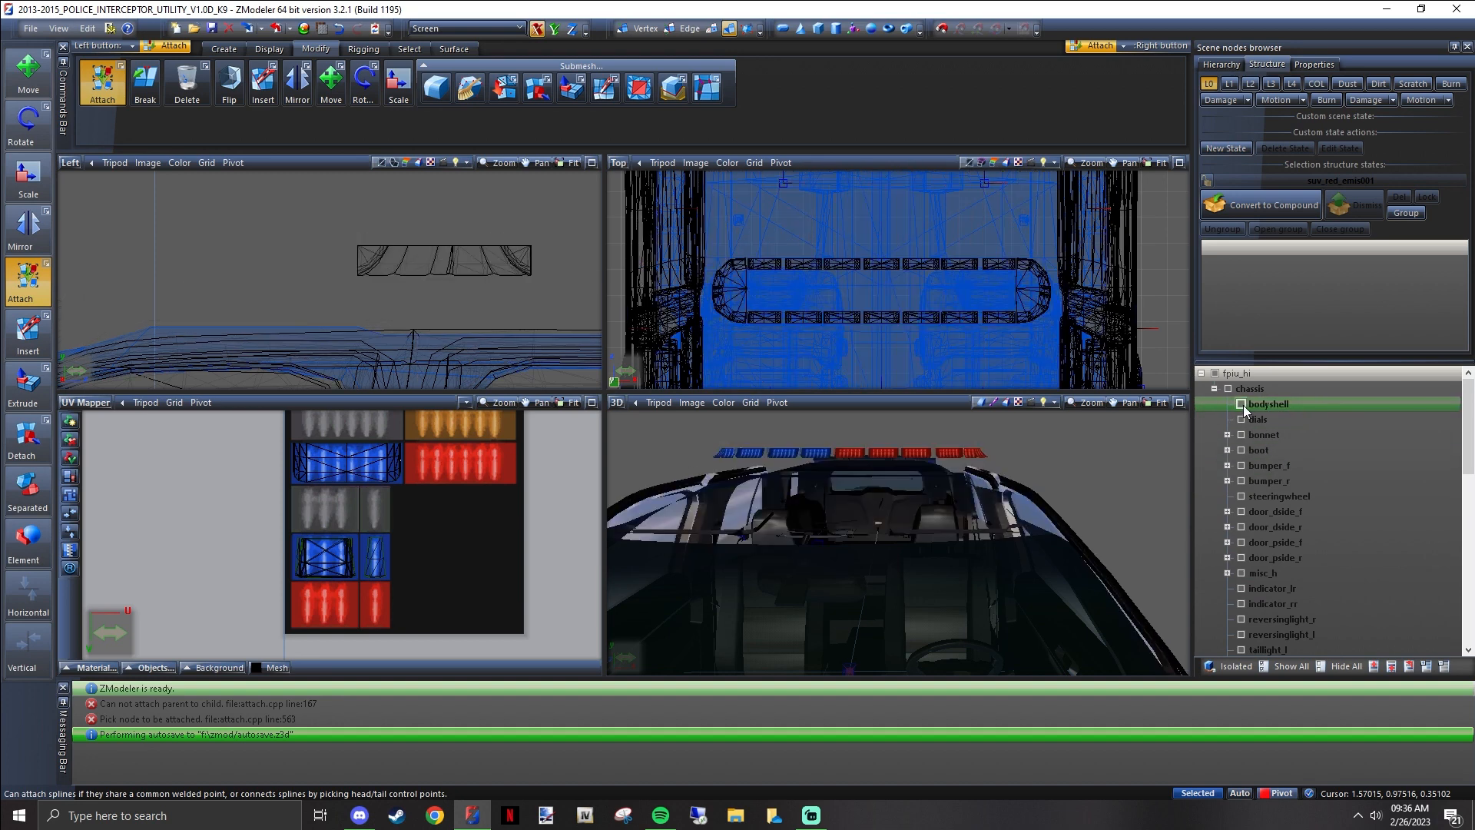
# Move the four suv_red_emis001 nodes under chassis in the fpiu_hi hierarchy, and inspect the lightbar on the vehicle
pyautogui.scroll(-8, 1289, 490)
pyautogui.moveTo(1235, 587); pyautogui.dragTo(1267, 400)
pyautogui.scroll(10, 1295, 522)
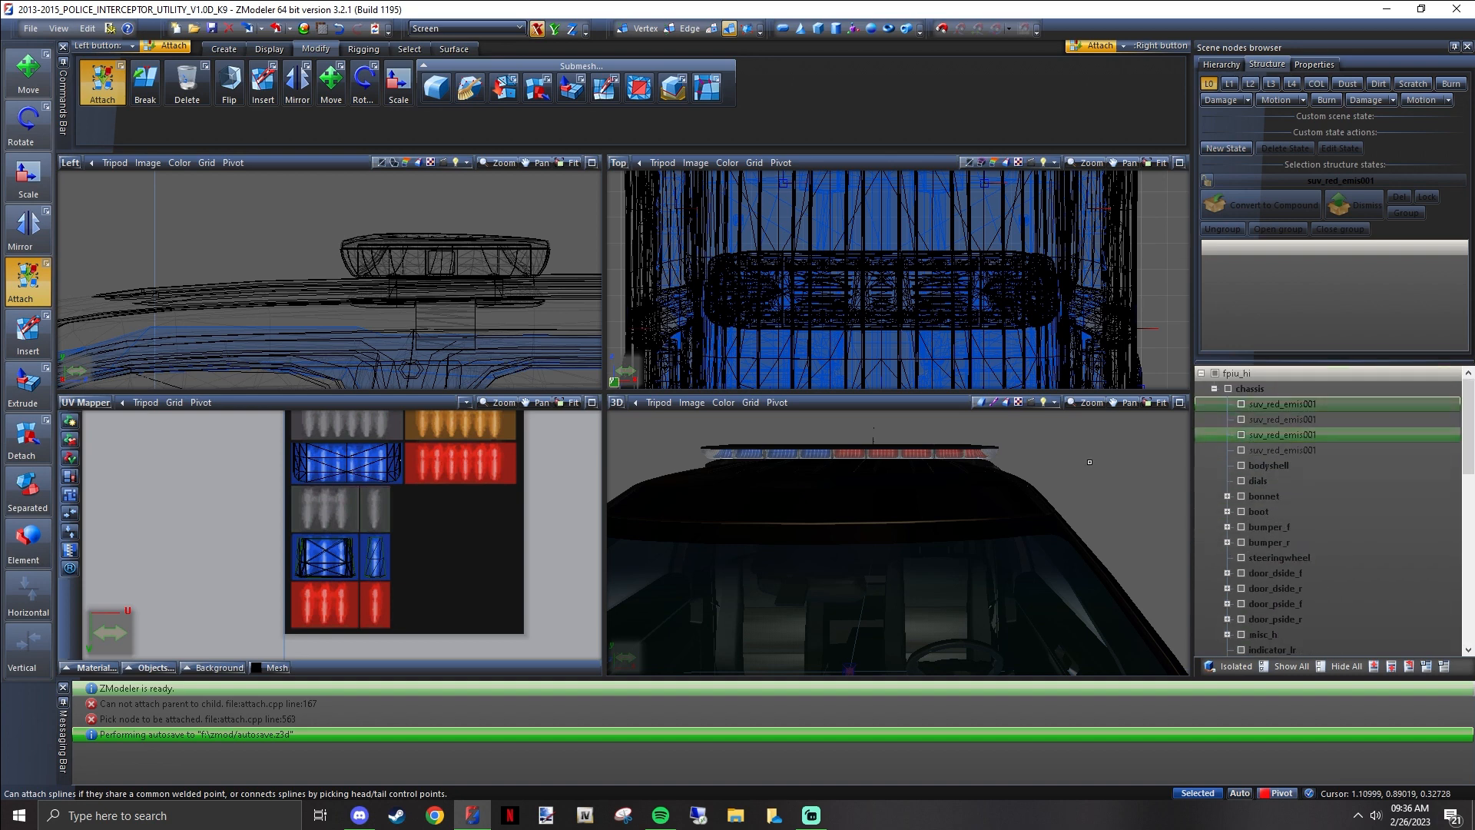
pyautogui.moveTo(1140, 470); pyautogui.dragTo(956, 462, button='middle')
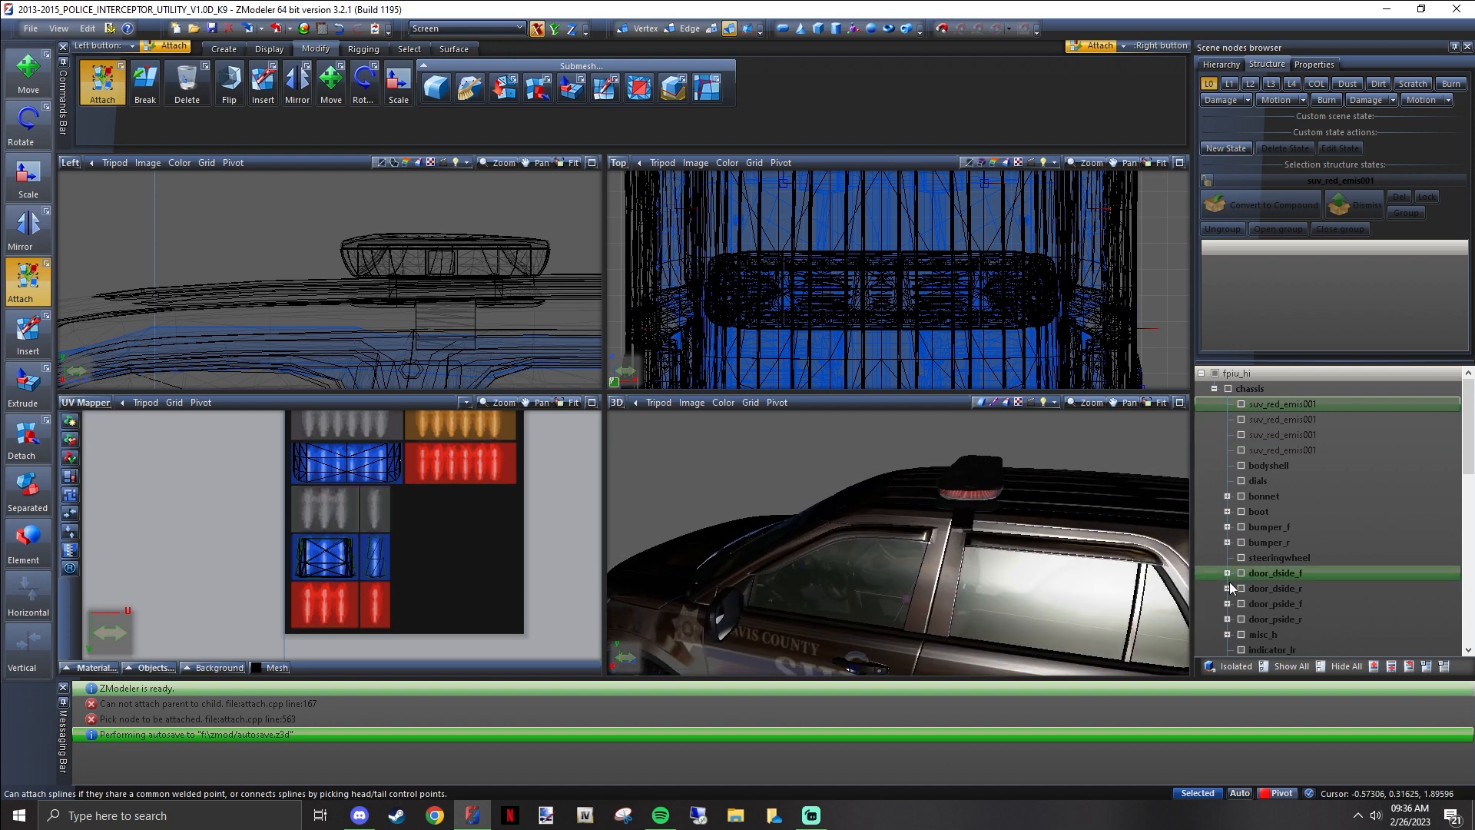
# Hide all nodes and show only the bodyshell
pyautogui.click(1340, 666)
pyautogui.click(1242, 466)
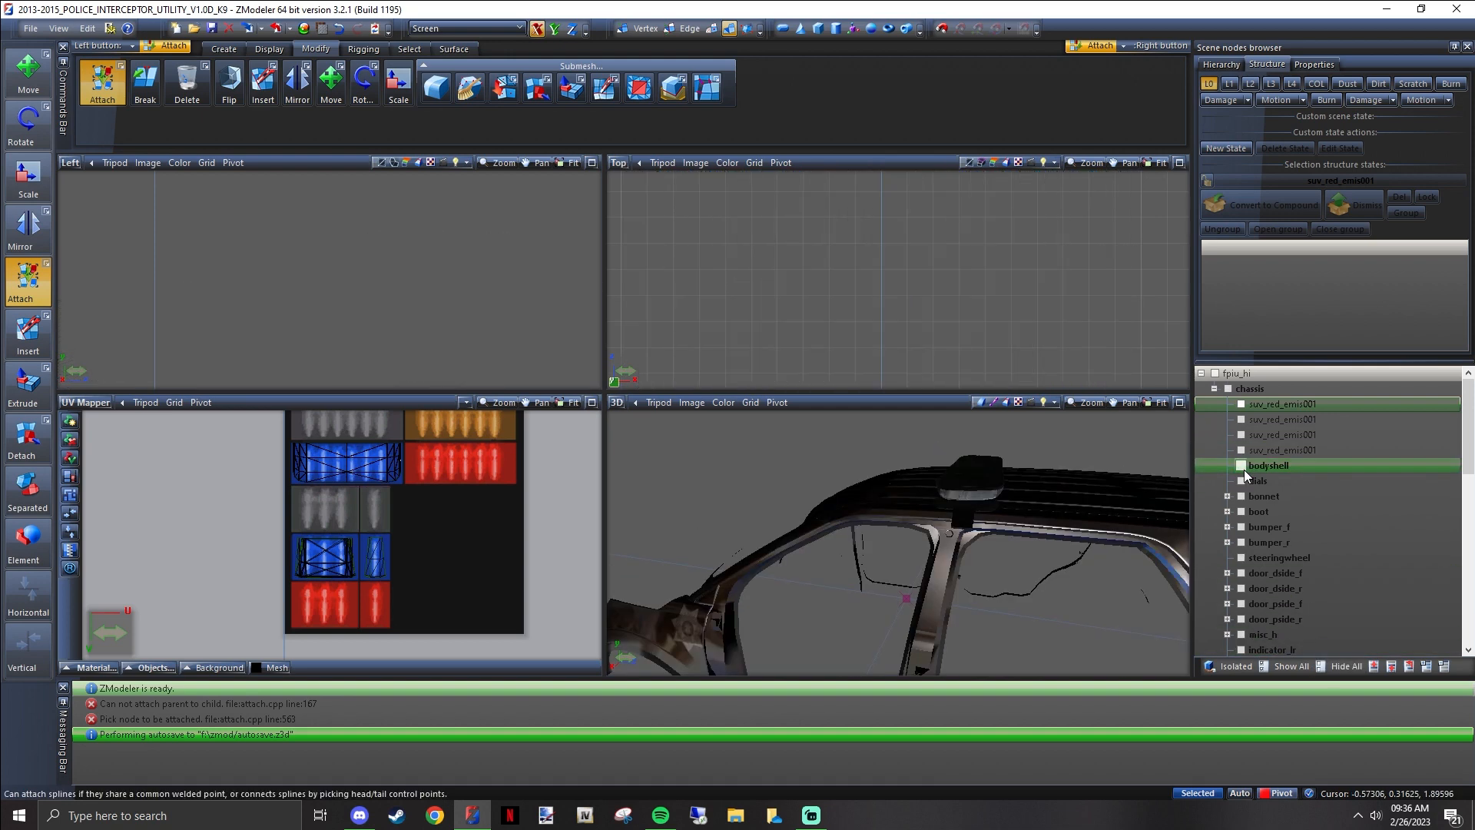
# Show all nodes and inspect the mounted lightbar from the side and front of the vehicle
pyautogui.click(1286, 666)
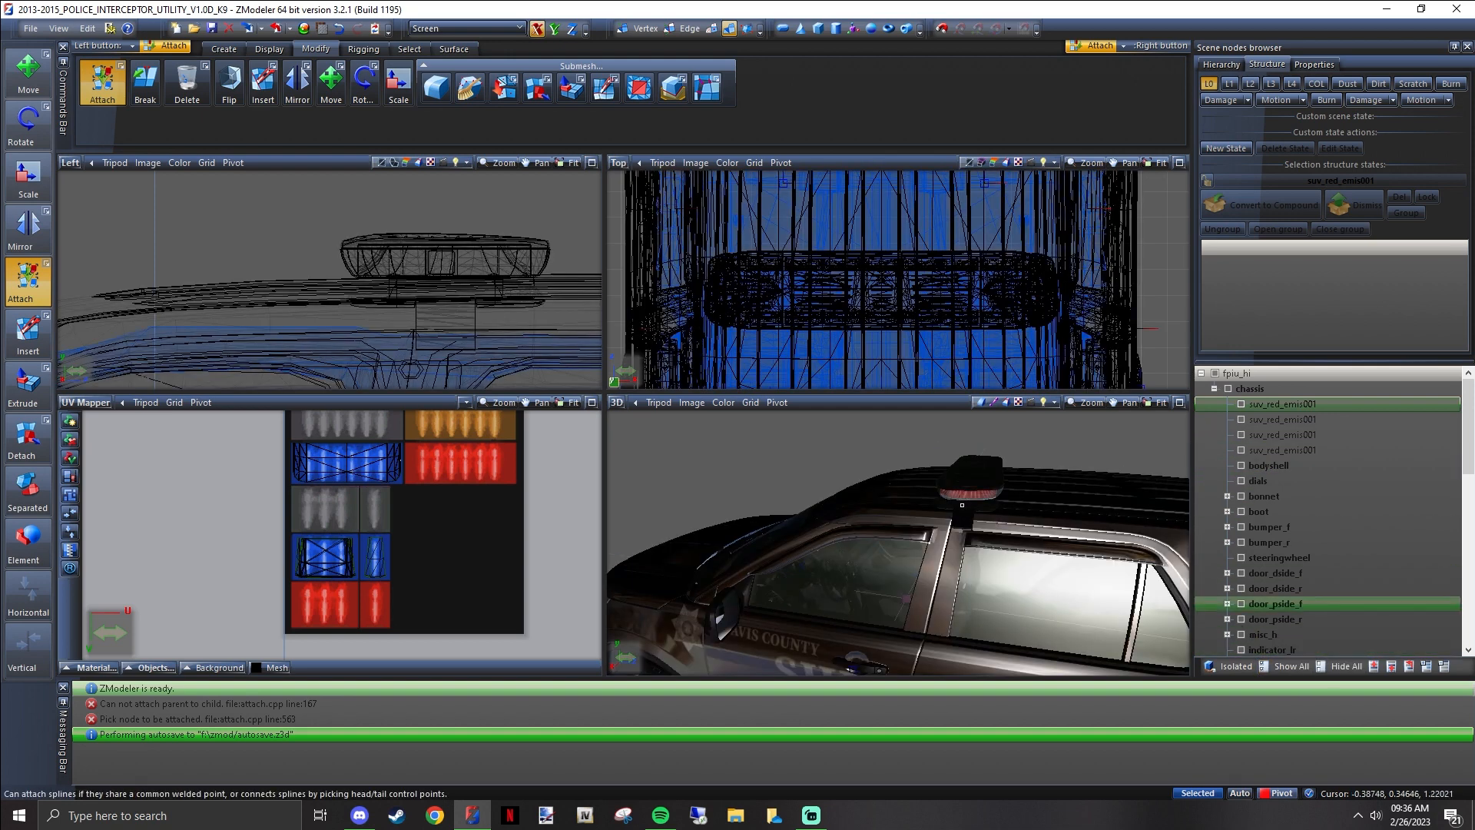
pyautogui.moveTo(889, 502); pyautogui.dragTo(959, 528, button='middle')
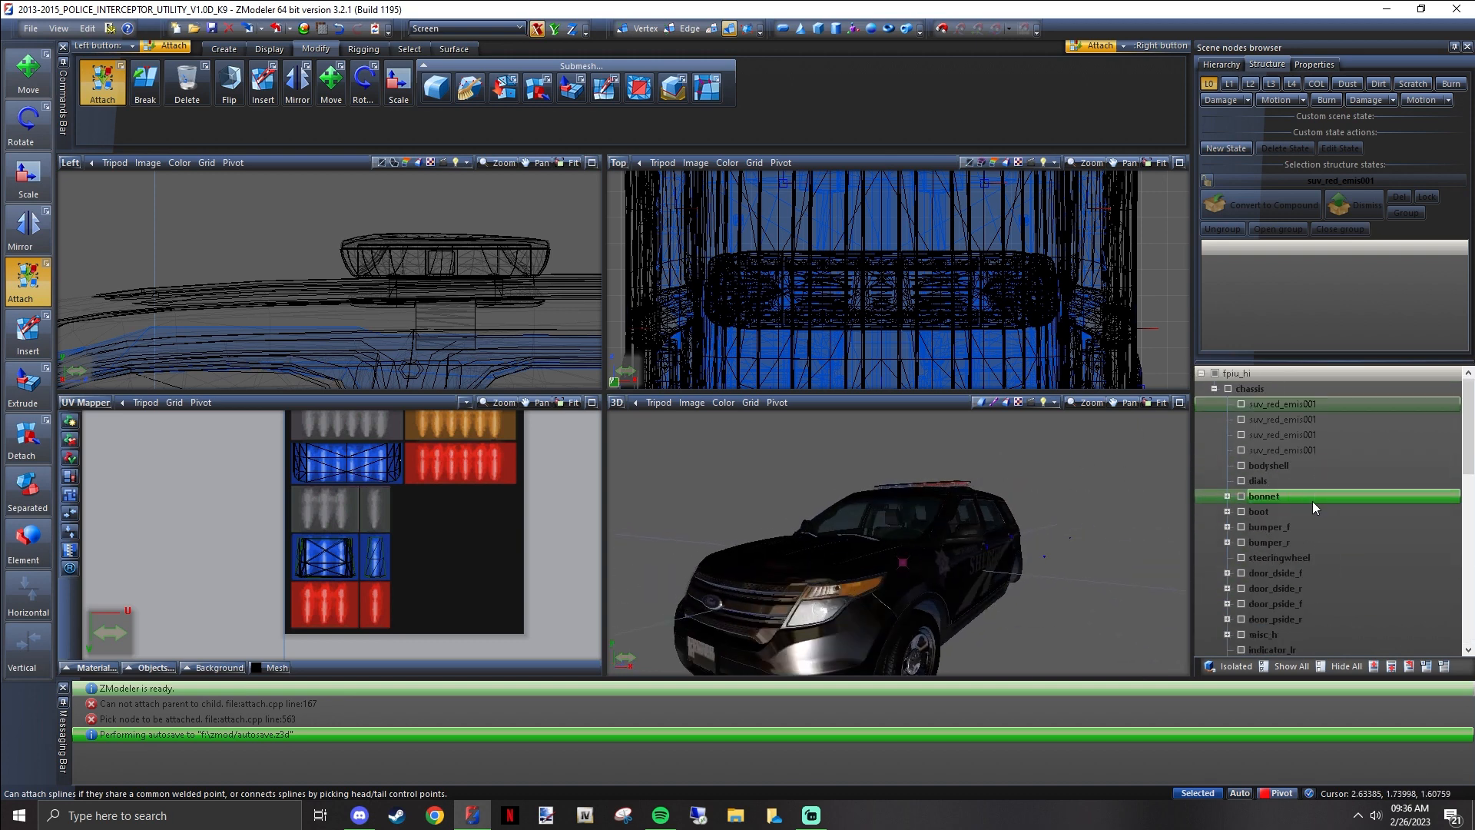
pyautogui.moveTo(759, 524); pyautogui.dragTo(957, 505, button='middle')
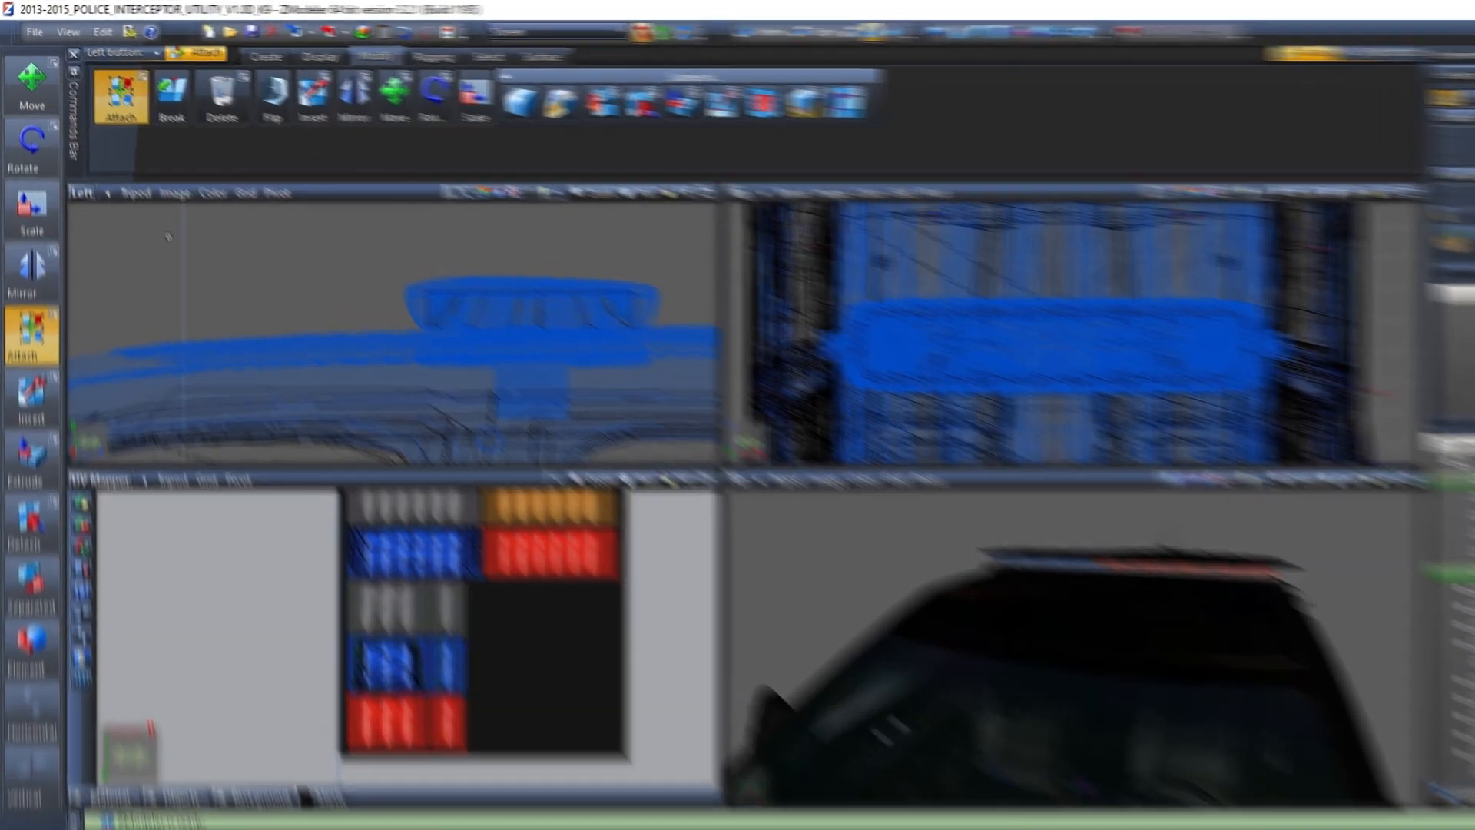
# Show only the first suv_red_emis001 node under chassis and select its blue lenses, with Rotate as the active tool
pyautogui.click(27, 121)
pyautogui.click(1271, 649)
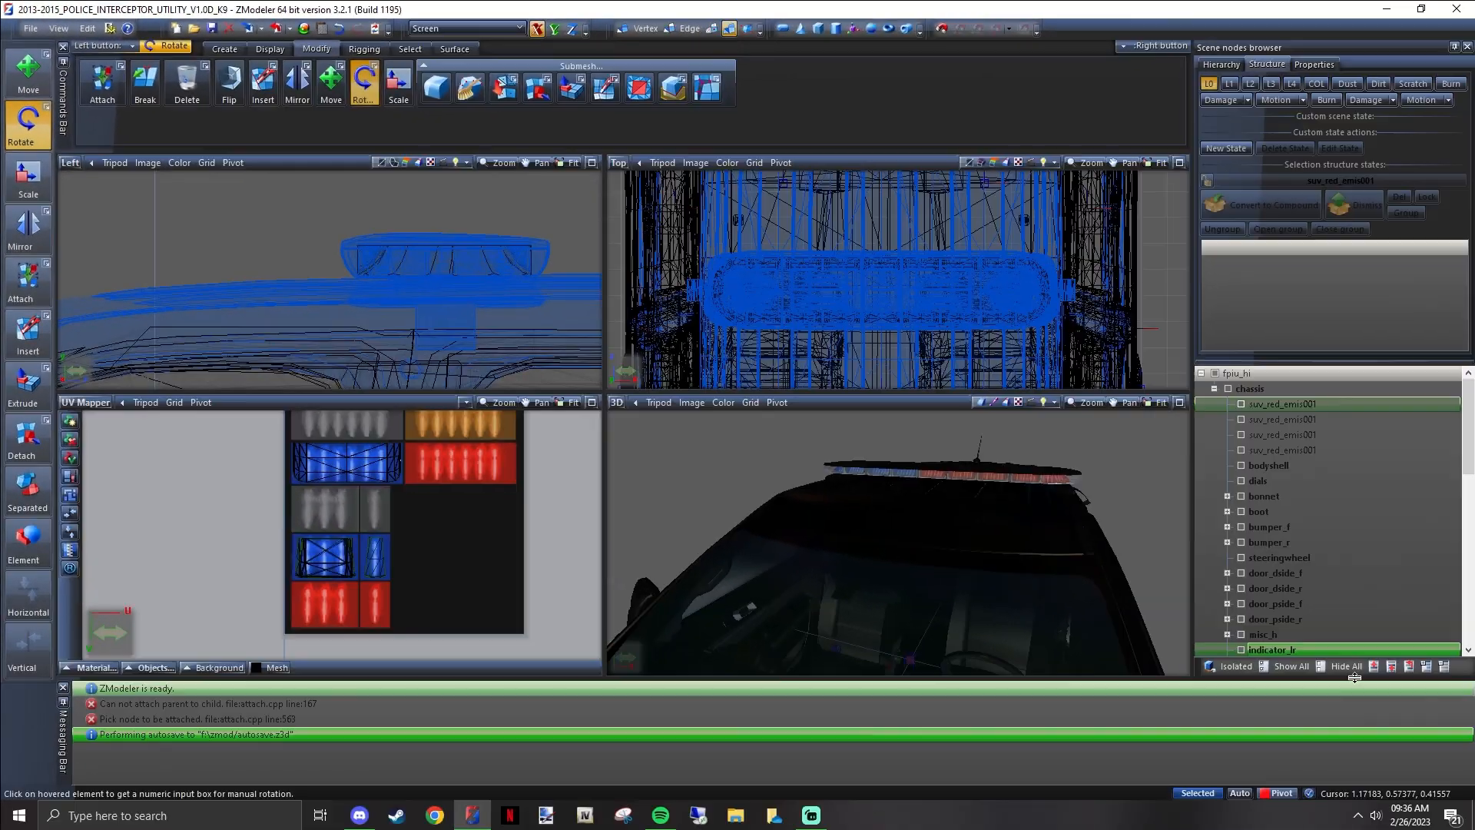
pyautogui.click(1348, 666)
pyautogui.click(1241, 404)
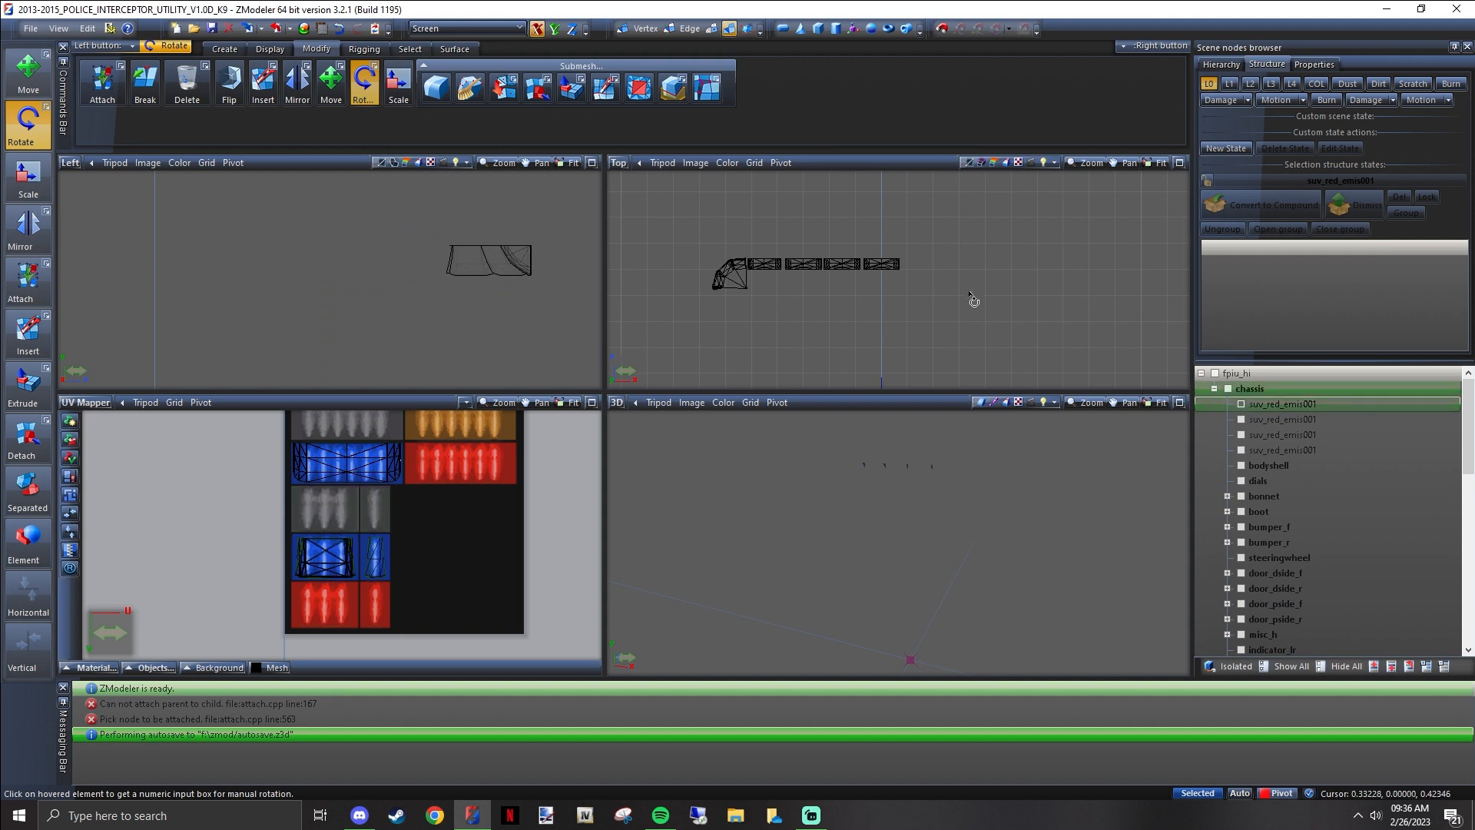
pyautogui.moveTo(954, 490); pyautogui.dragTo(855, 498, button='middle')
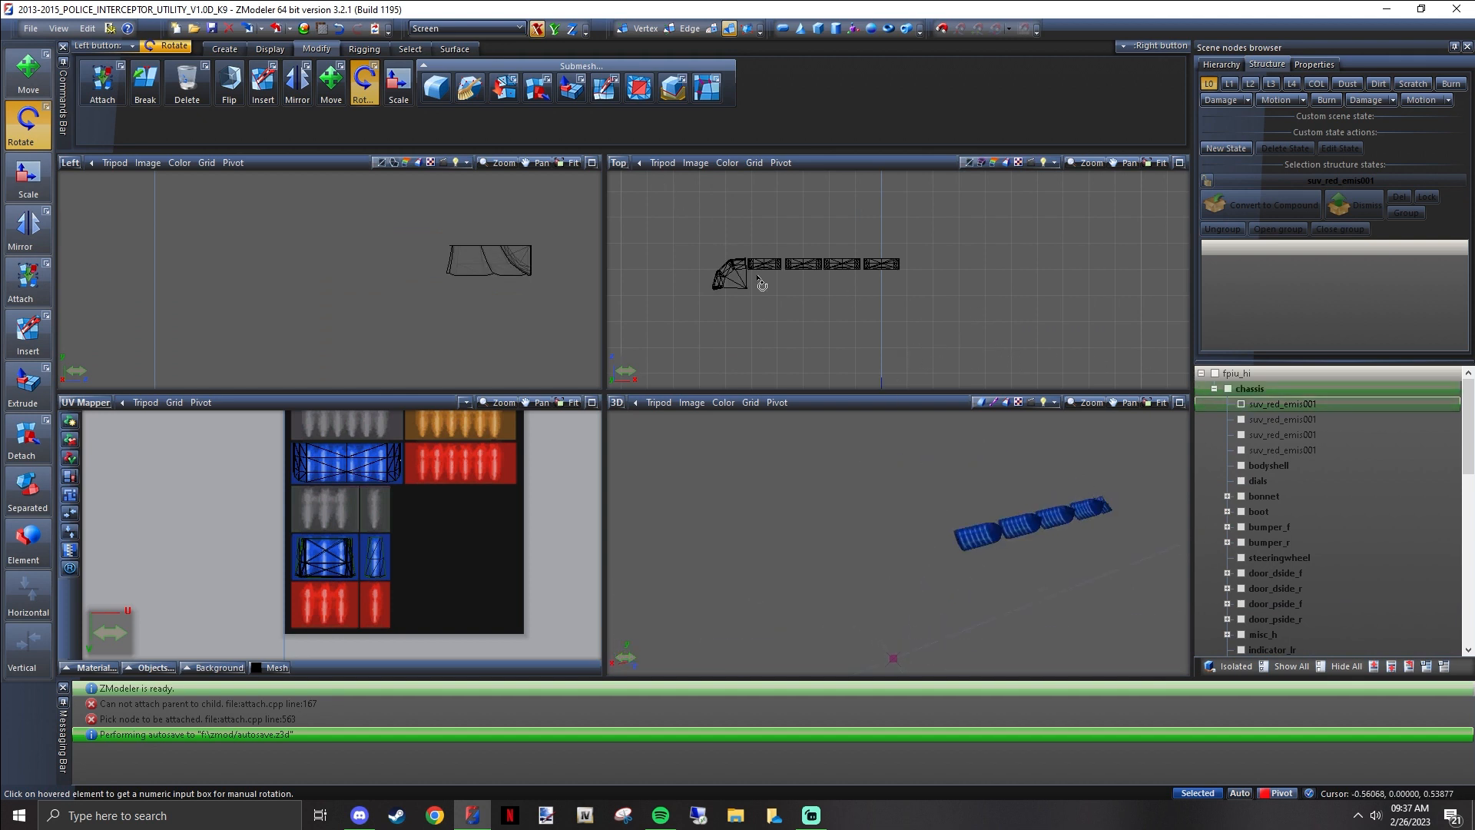
pyautogui.press('q')
pyautogui.moveTo(951, 332); pyautogui.dragTo(699, 210, button='right')
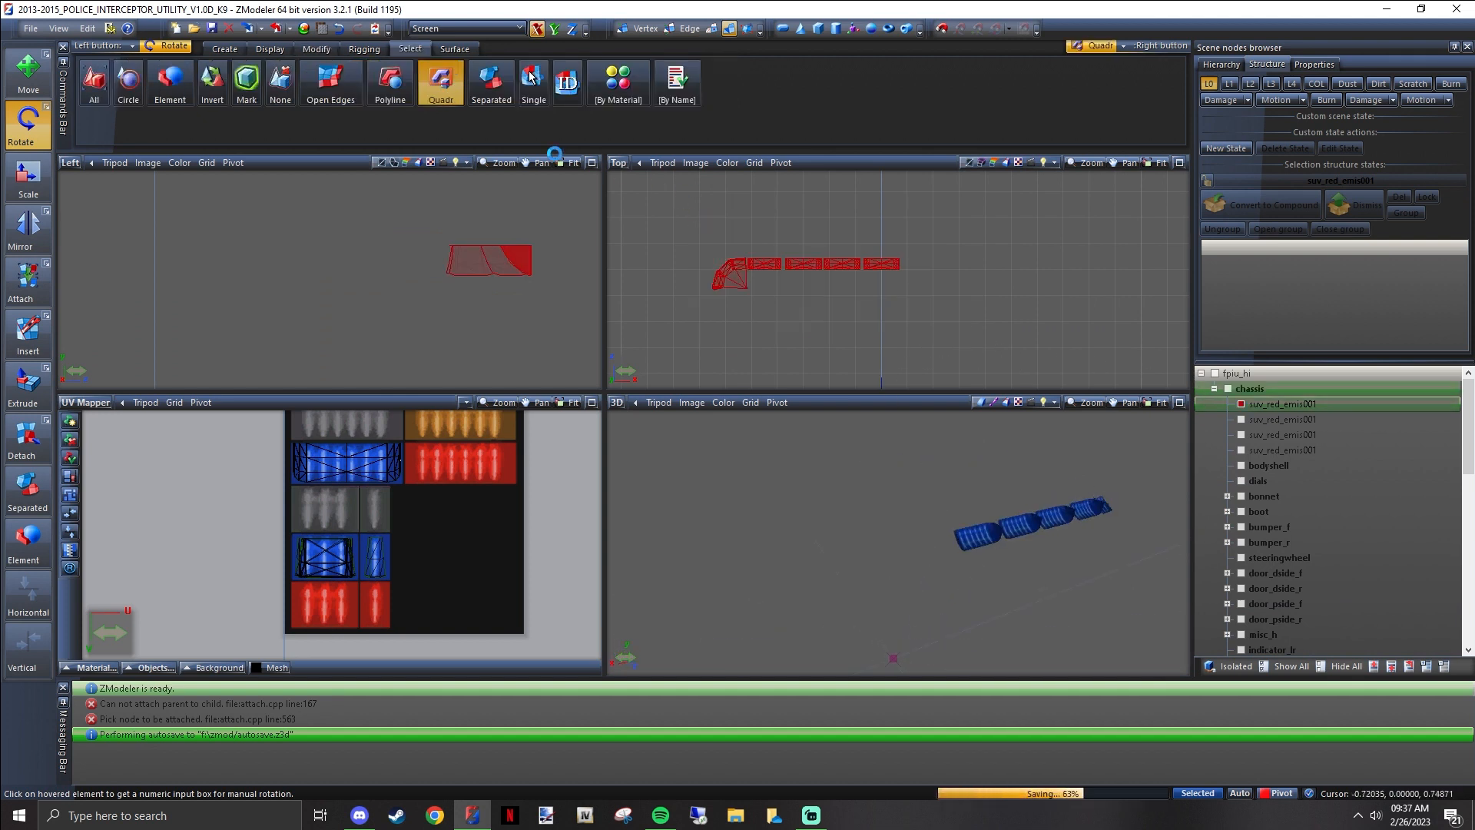
# Try rotating the selected blue lenses around the Z axis, first freehand and with an angle of 180, and undo the rotation
pyautogui.click(572, 29)
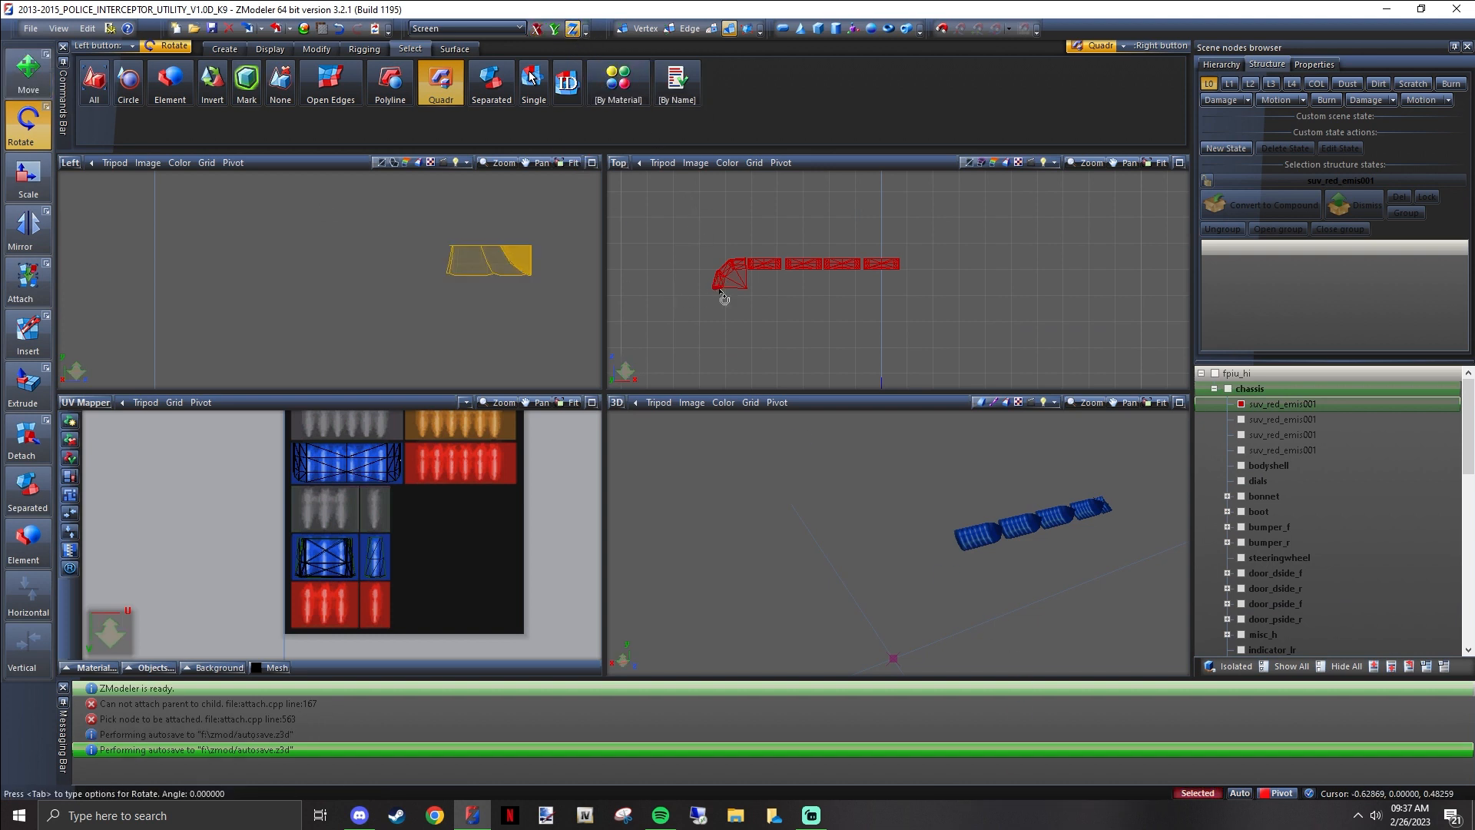
pyautogui.moveTo(725, 298); pyautogui.dragTo(707, 230)
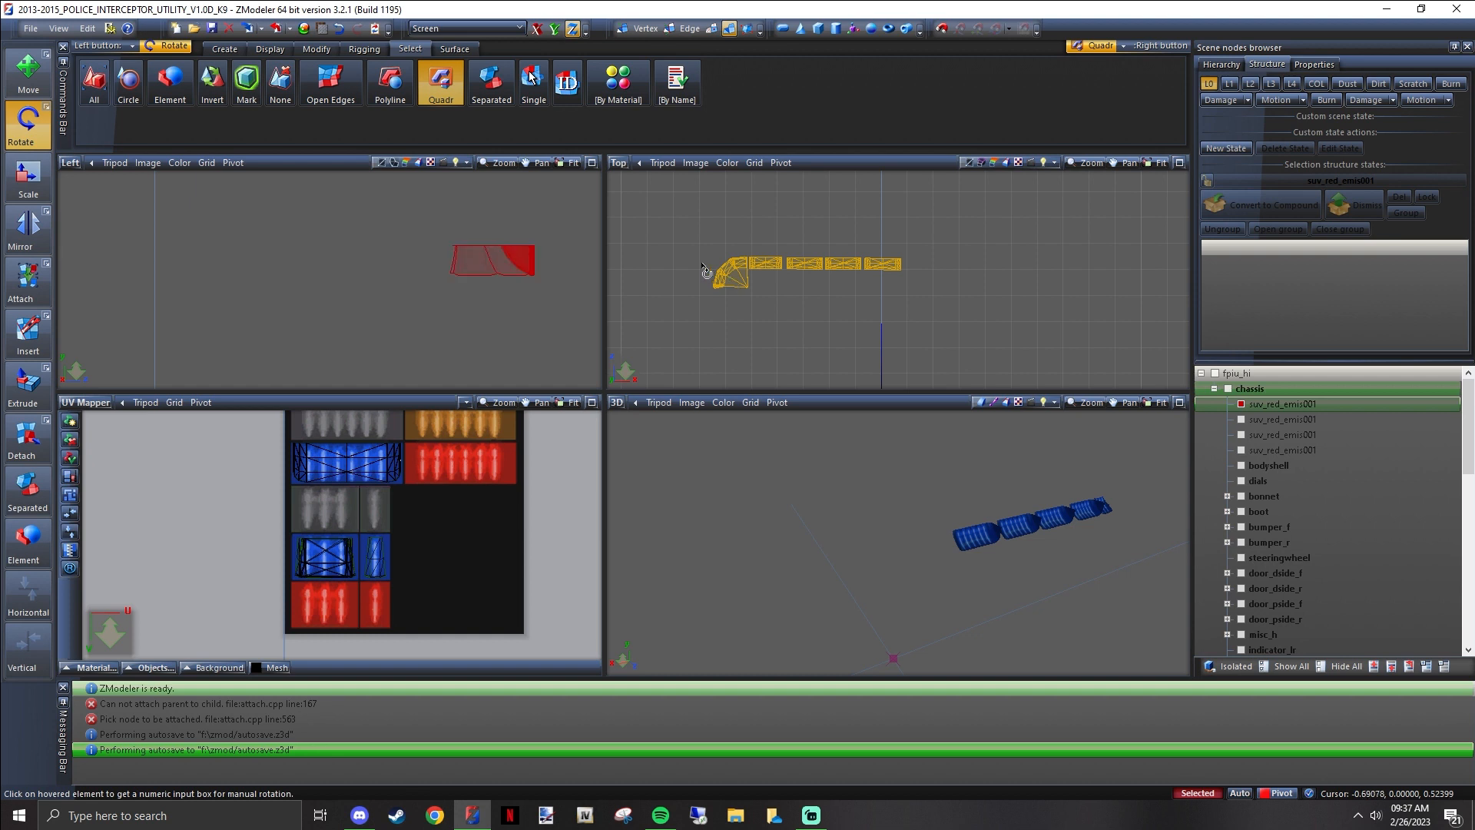
pyautogui.scroll(-5, 730, 284)
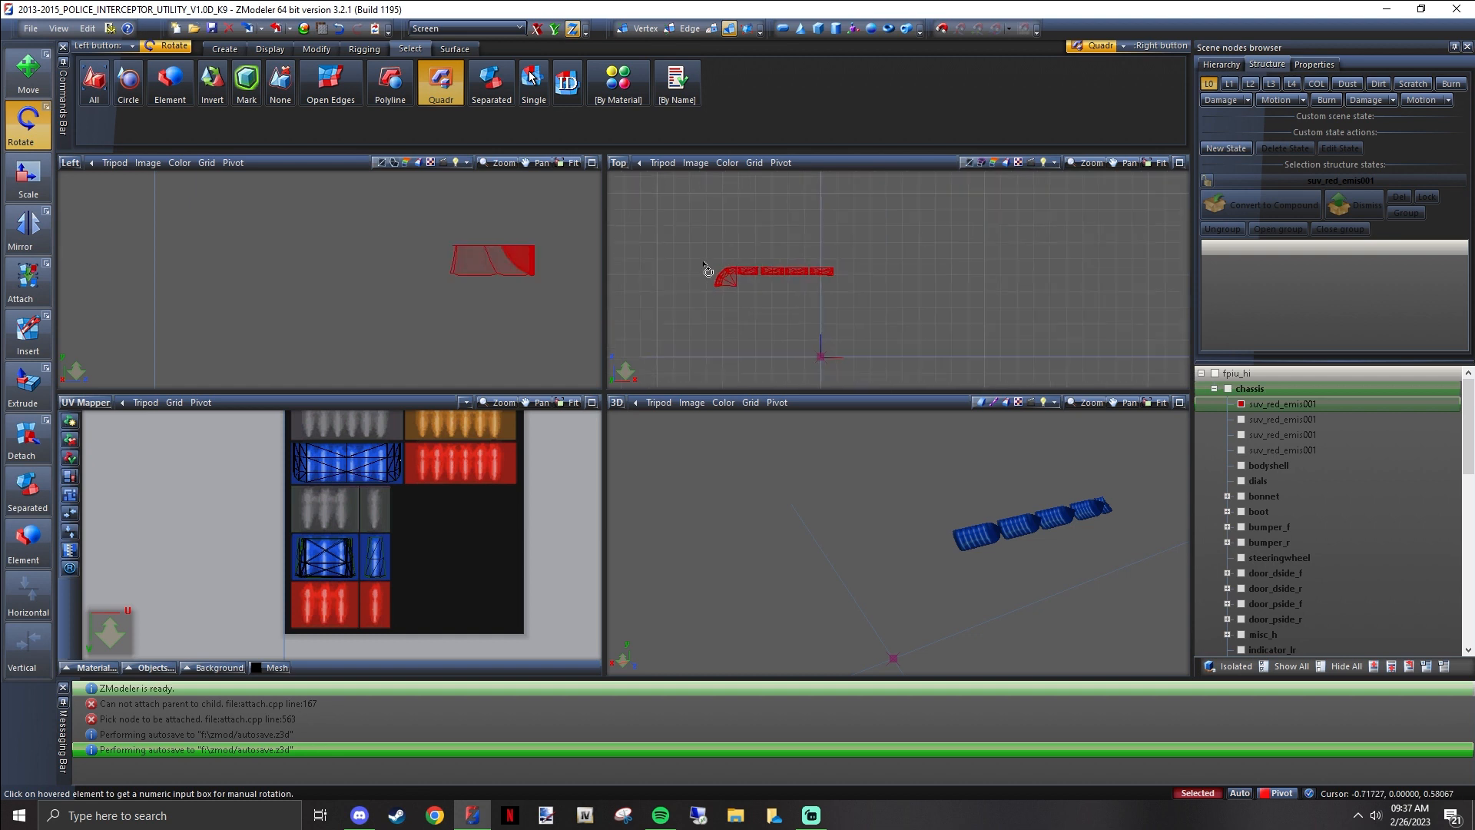
pyautogui.click(683, 222)
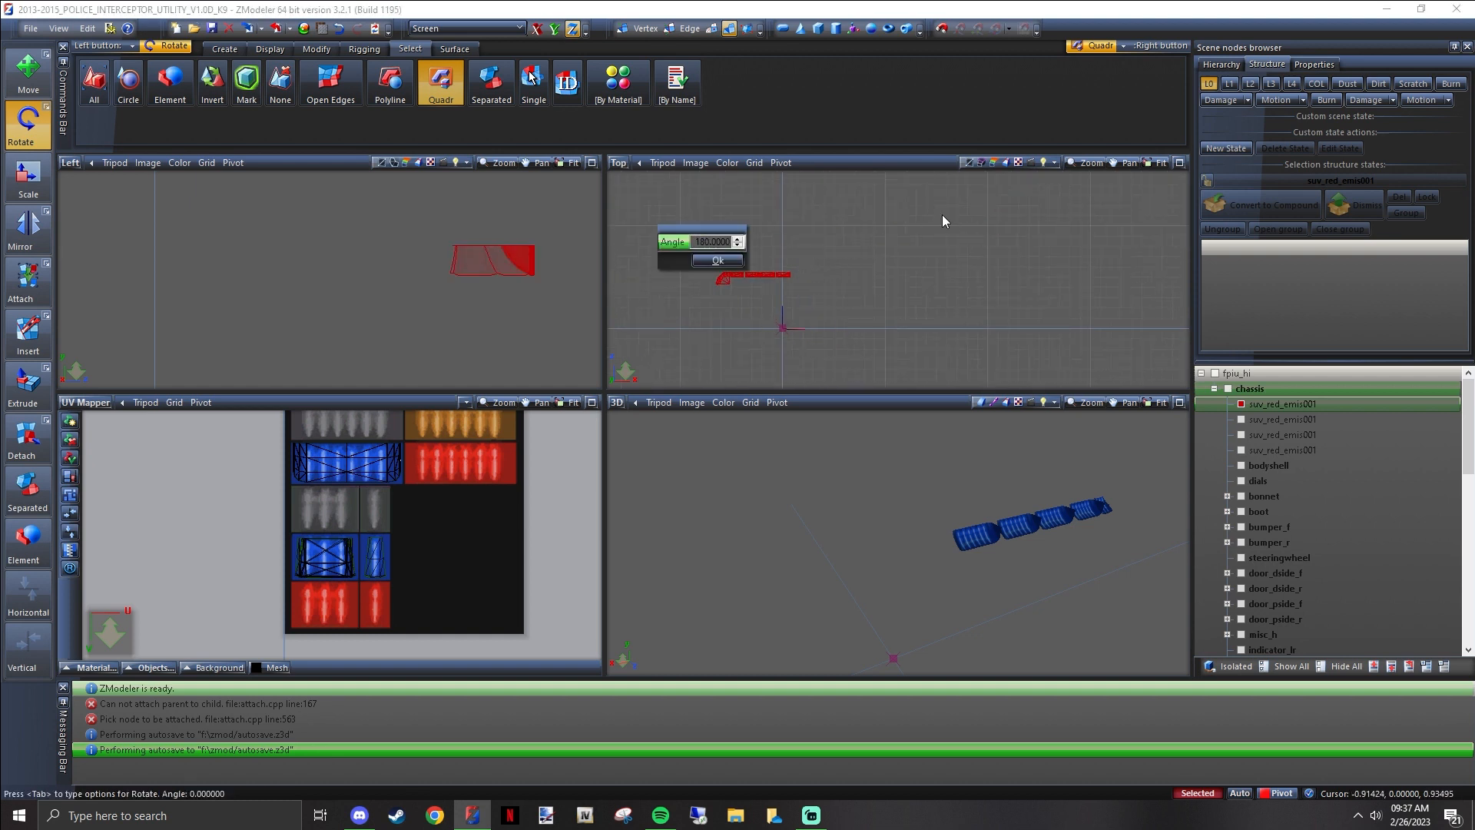
pyautogui.click(719, 260)
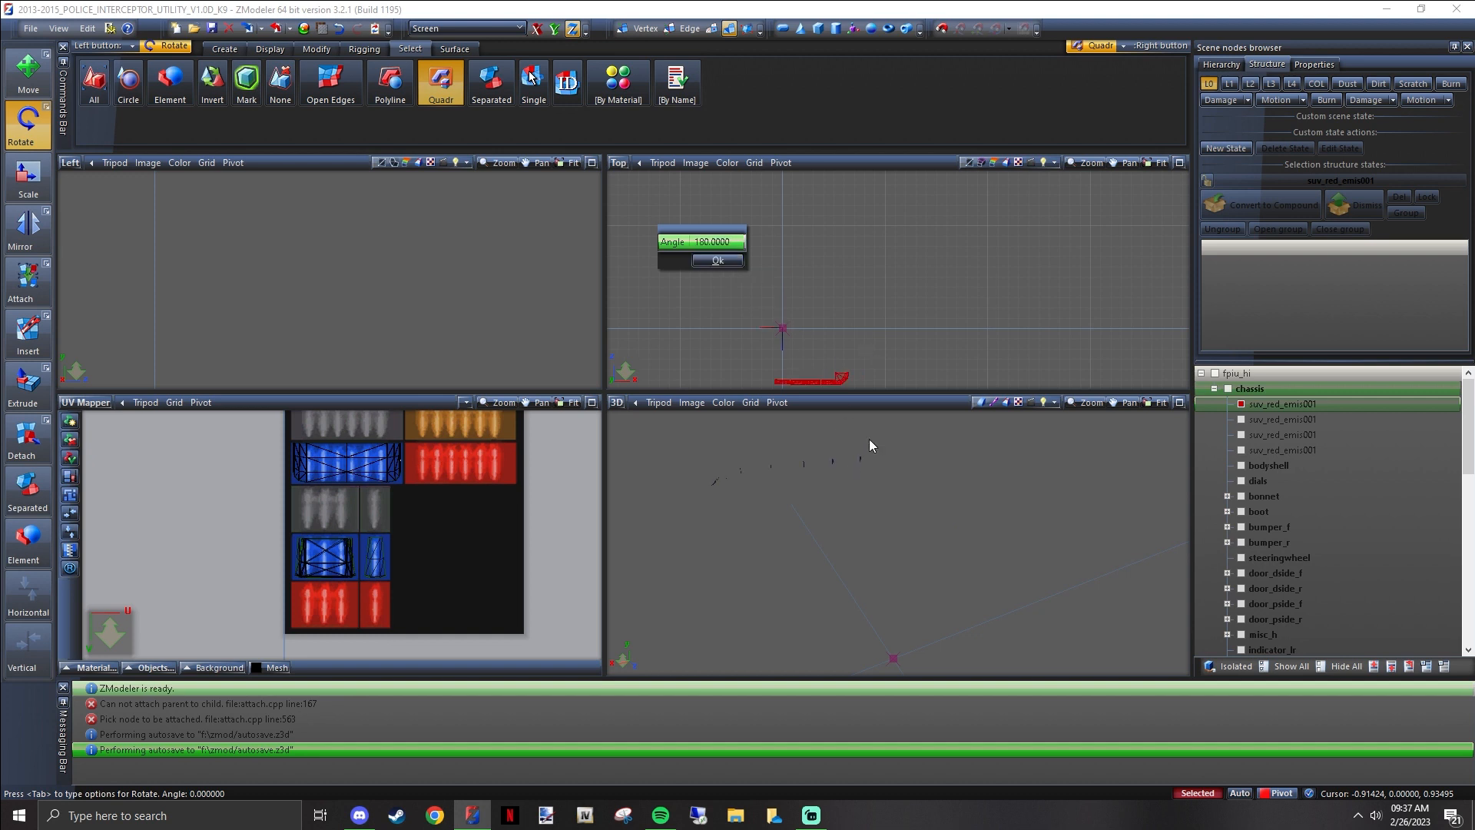
pyautogui.click(719, 262)
pyautogui.moveTo(772, 470); pyautogui.dragTo(898, 457, button='middle')
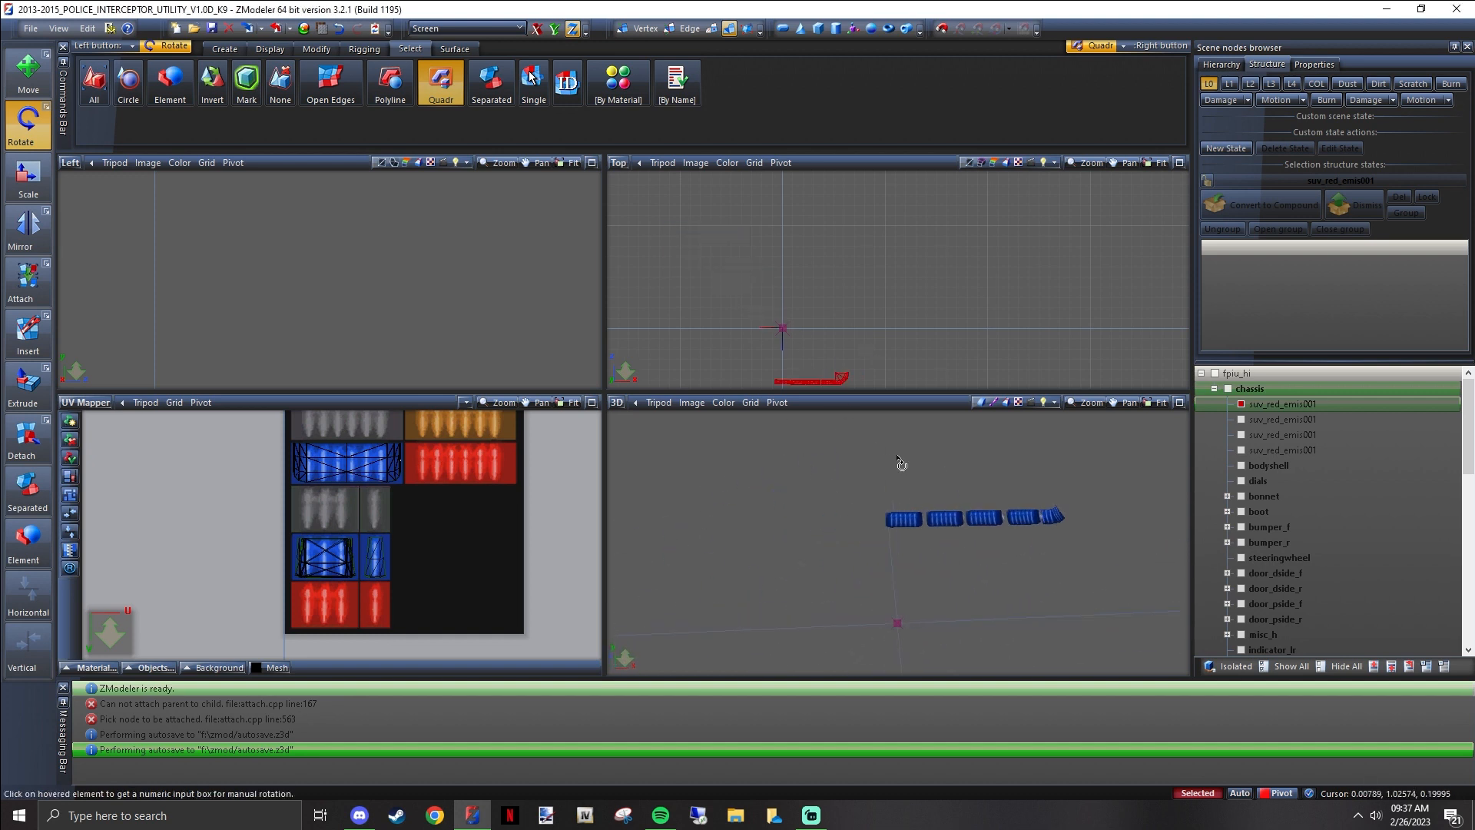
pyautogui.scroll(-2, 886, 340)
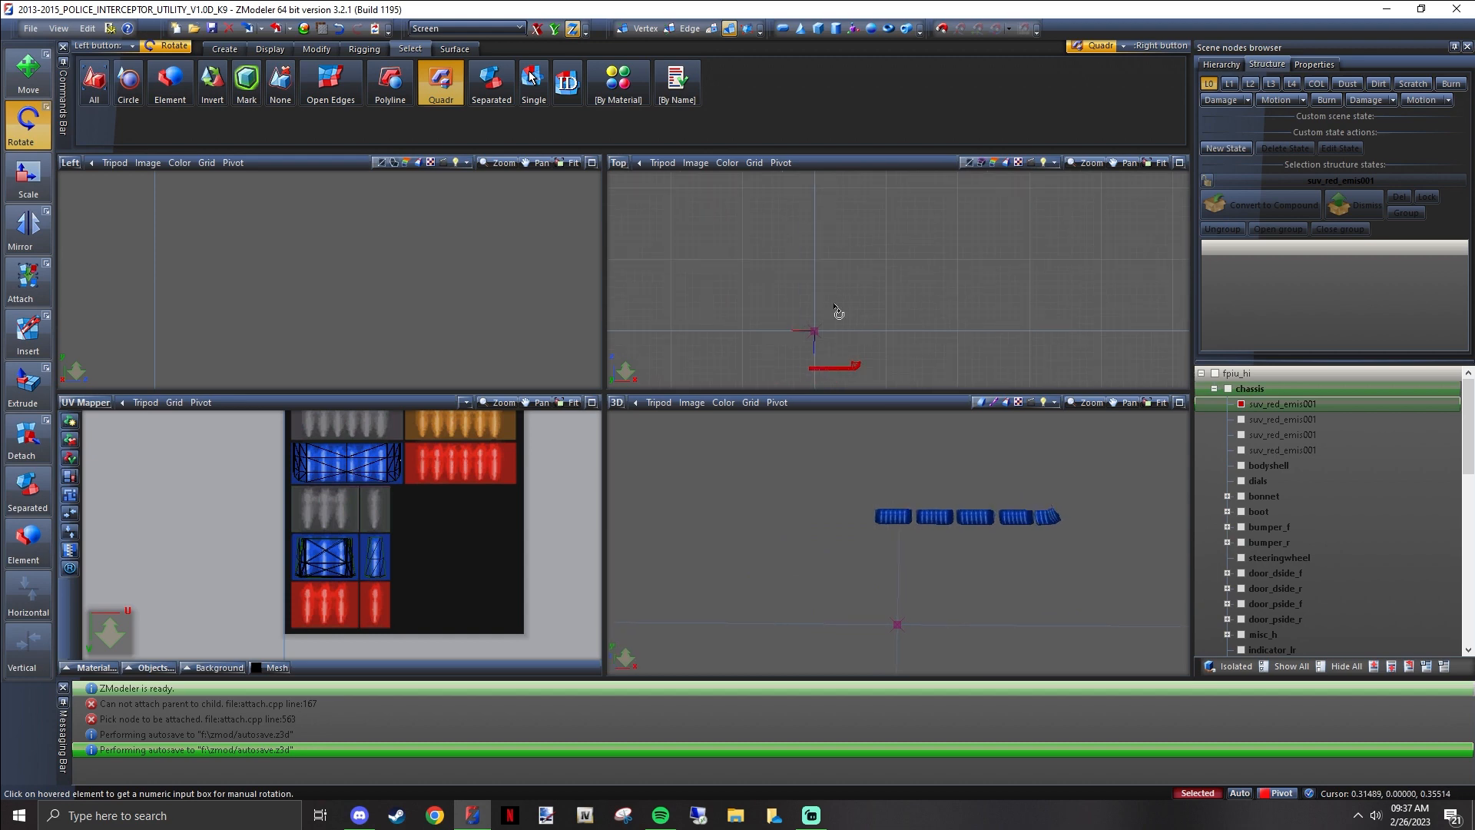
pyautogui.click(339, 28)
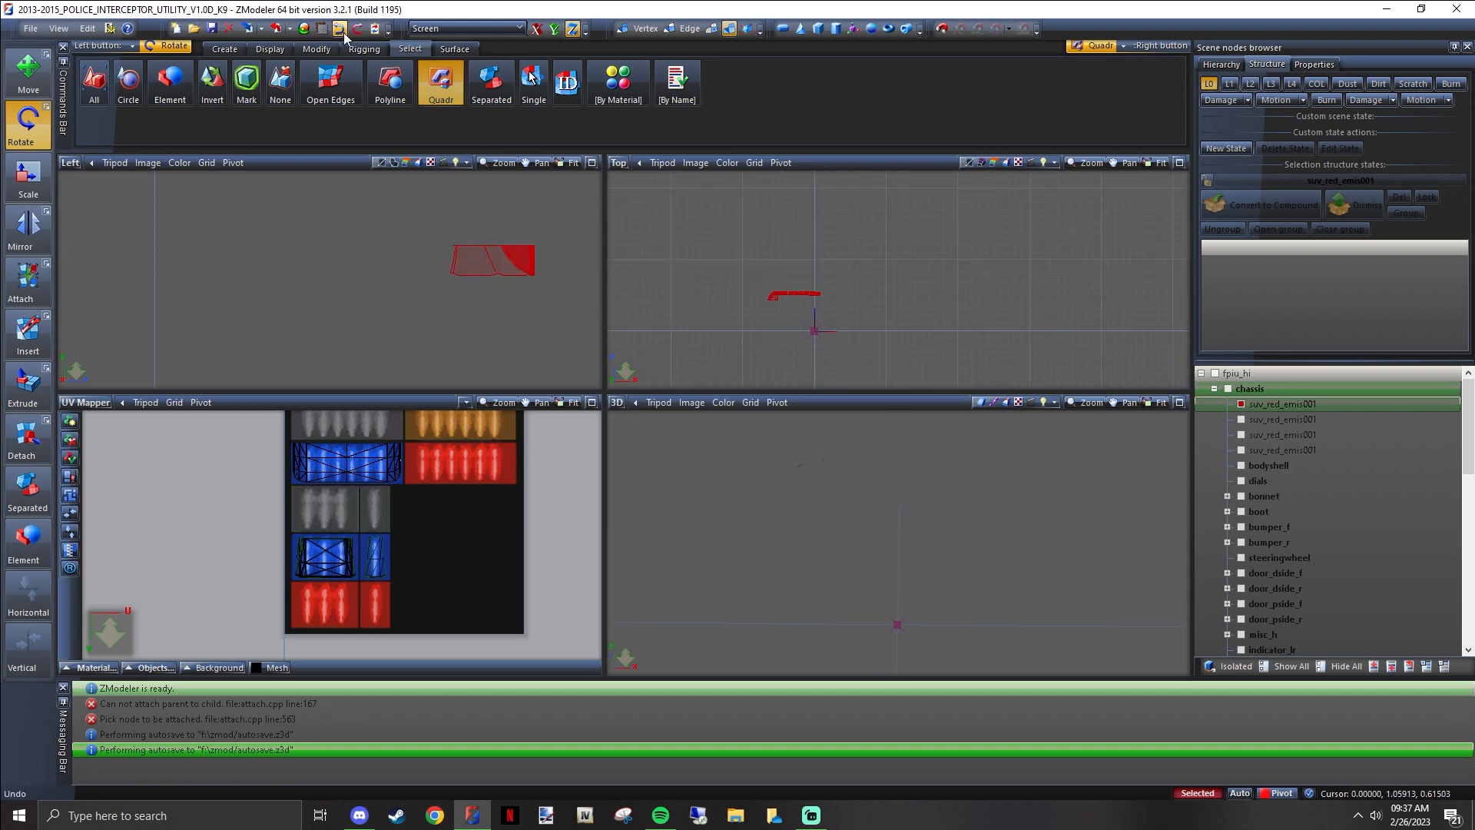
# Show the whole vehicle again and check the lightbar from the side
pyautogui.click(1290, 664)
pyautogui.moveTo(1007, 508); pyautogui.dragTo(919, 507, button='middle')
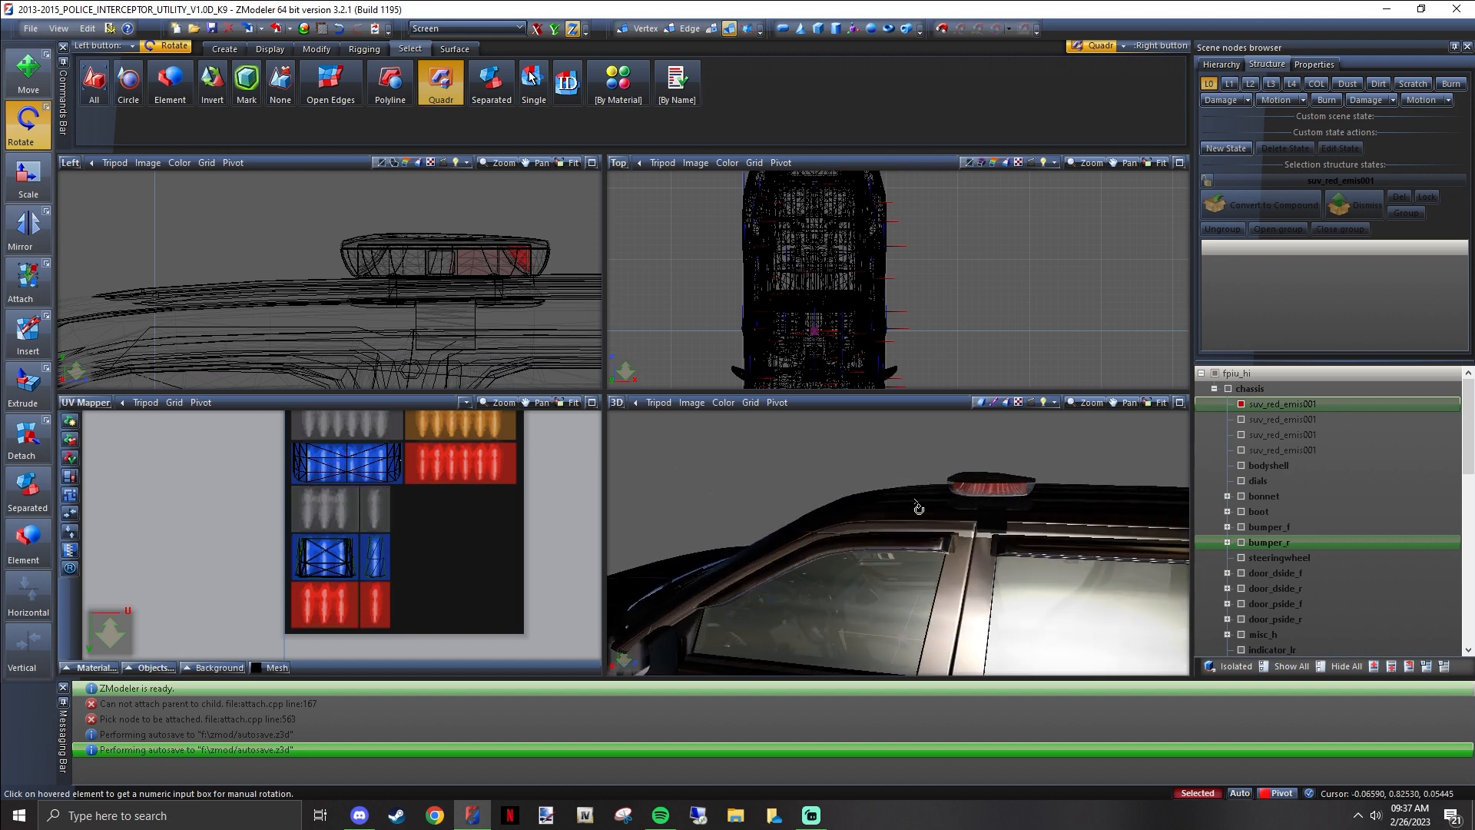
pyautogui.scroll(-5, 924, 480)
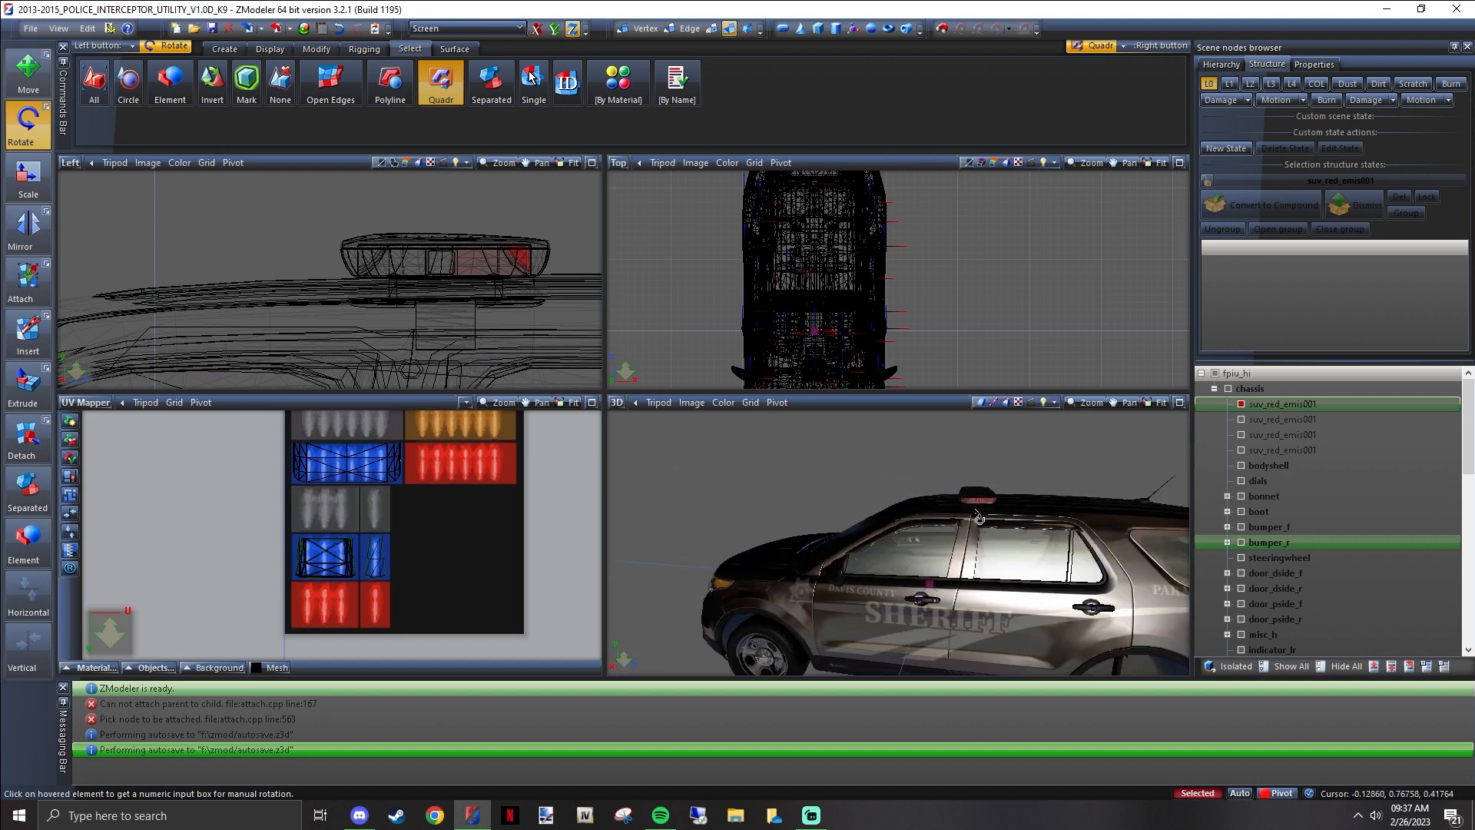
pyautogui.click(30, 30)
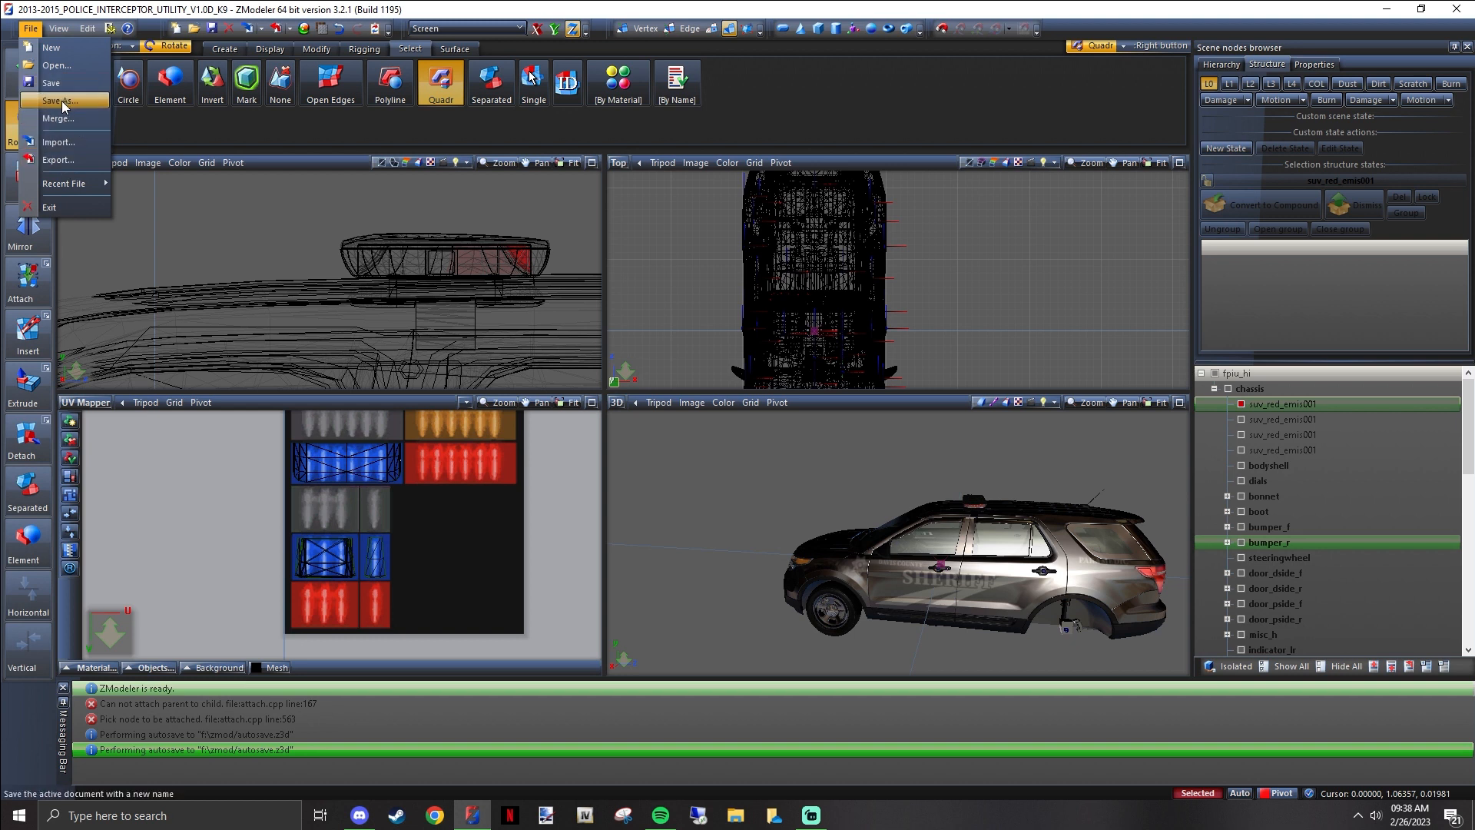
pyautogui.click(266, 295)
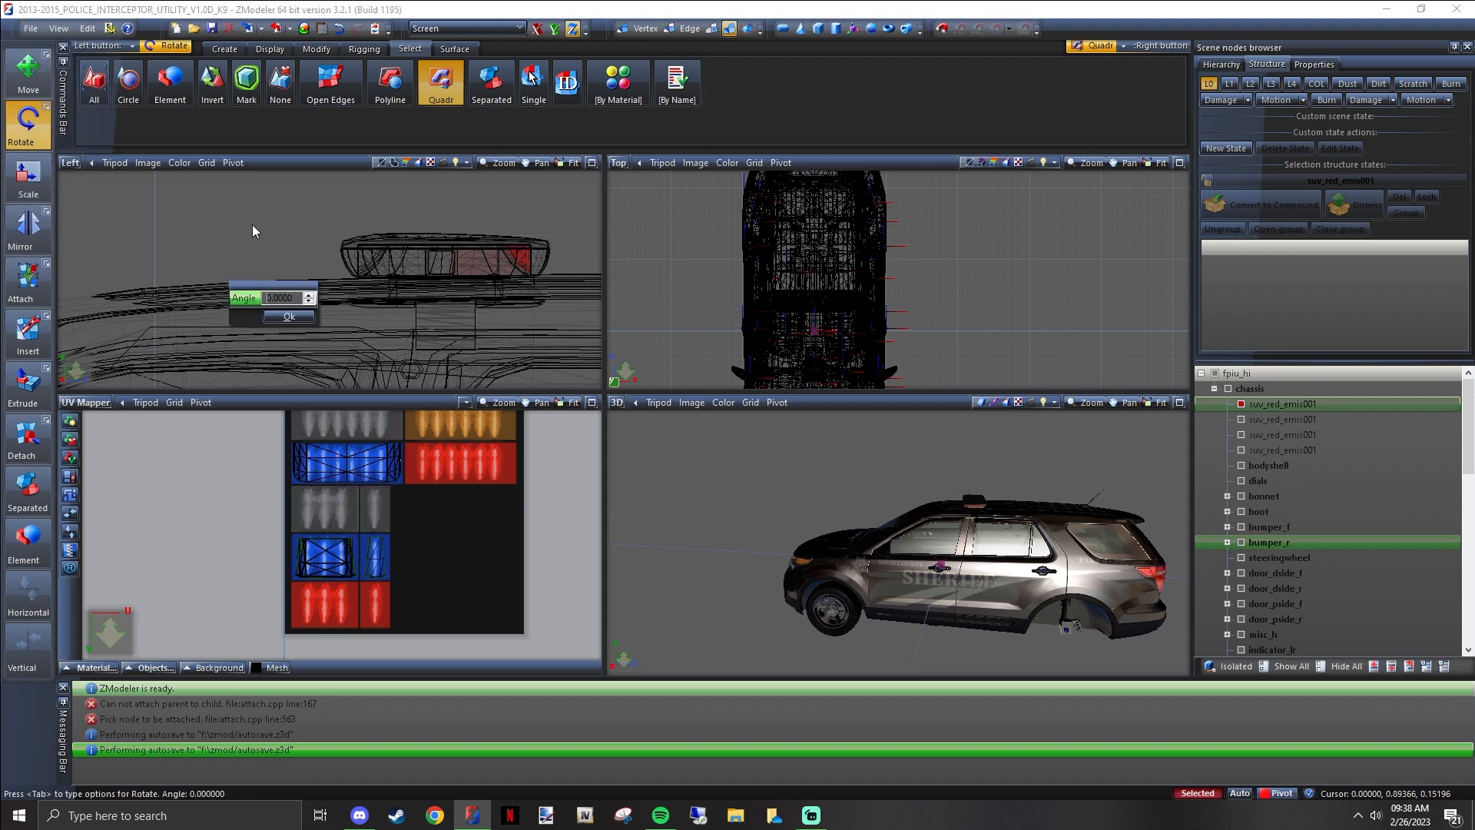
pyautogui.click(289, 316)
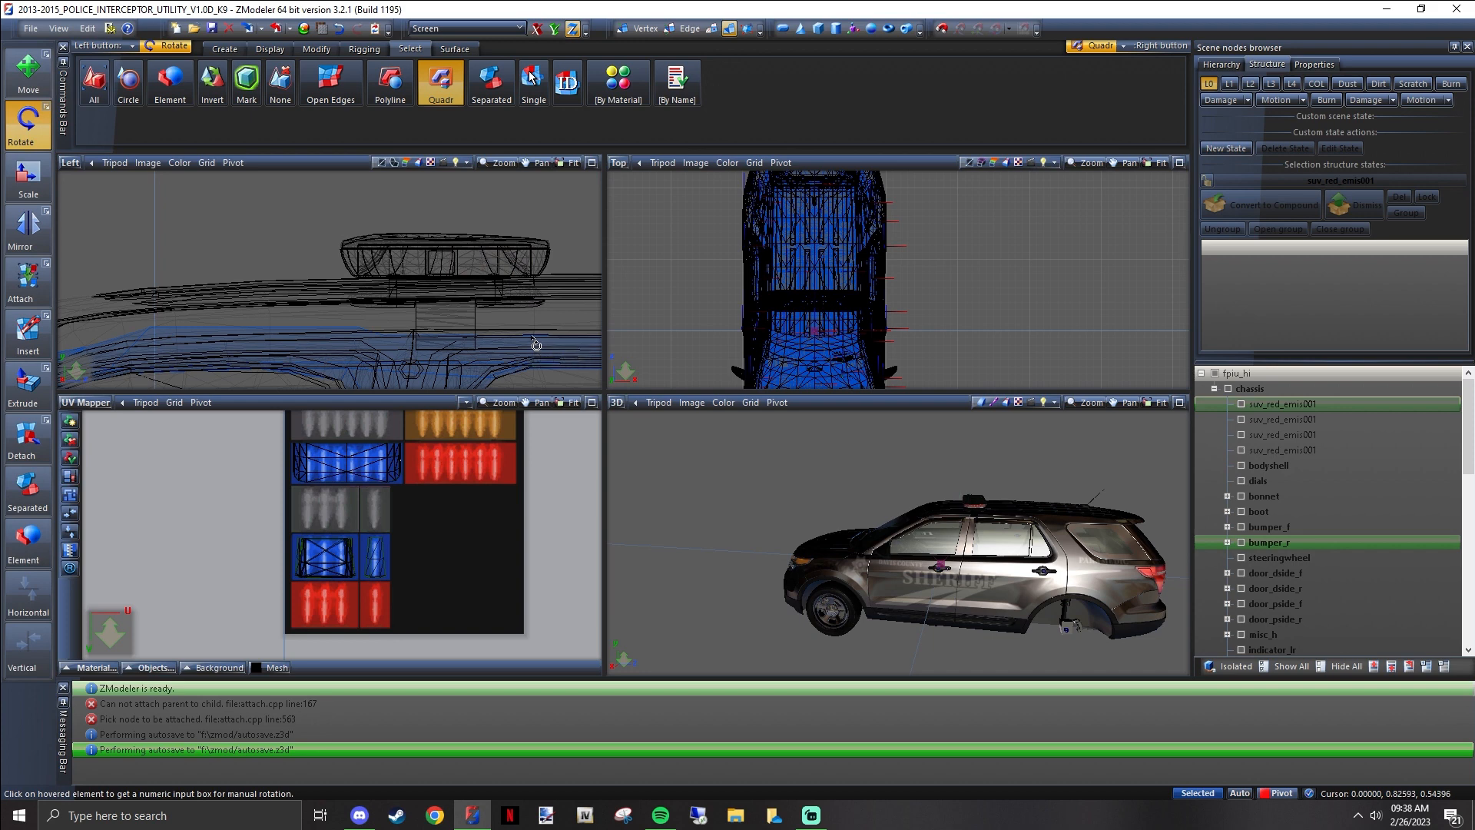
pyautogui.click(316, 49)
pyautogui.click(268, 49)
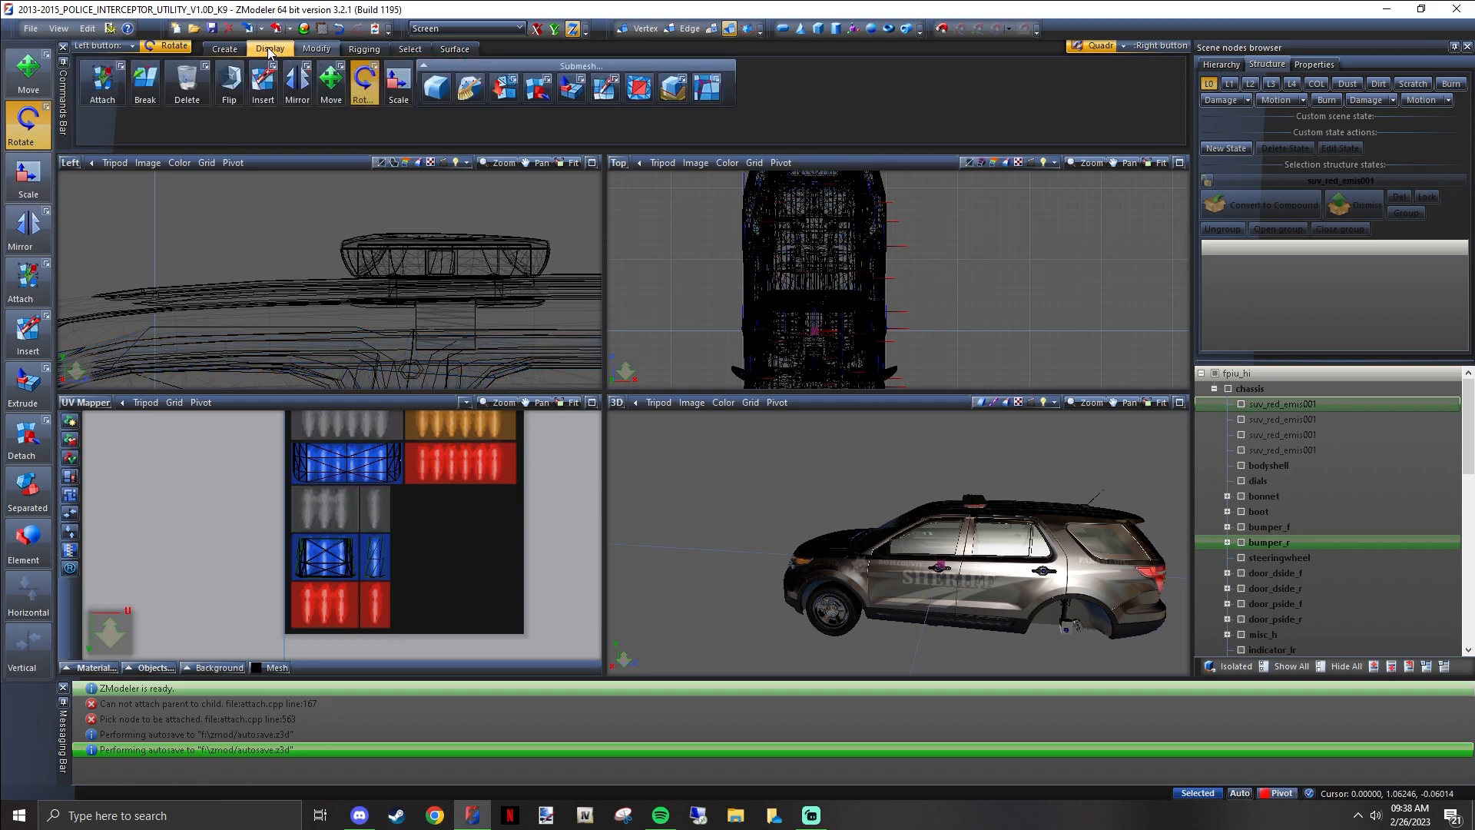
pyautogui.click(268, 49)
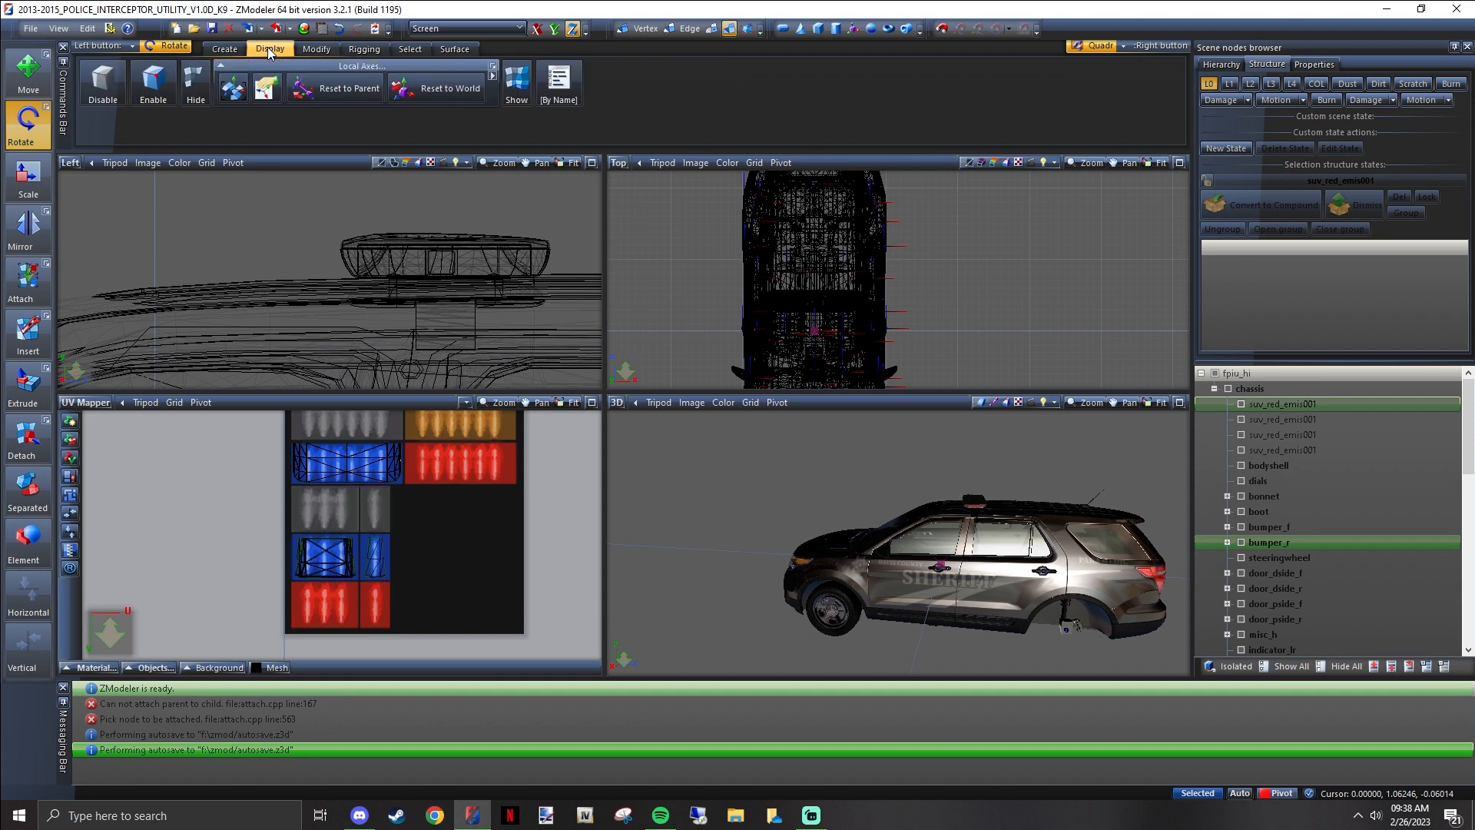
pyautogui.click(315, 49)
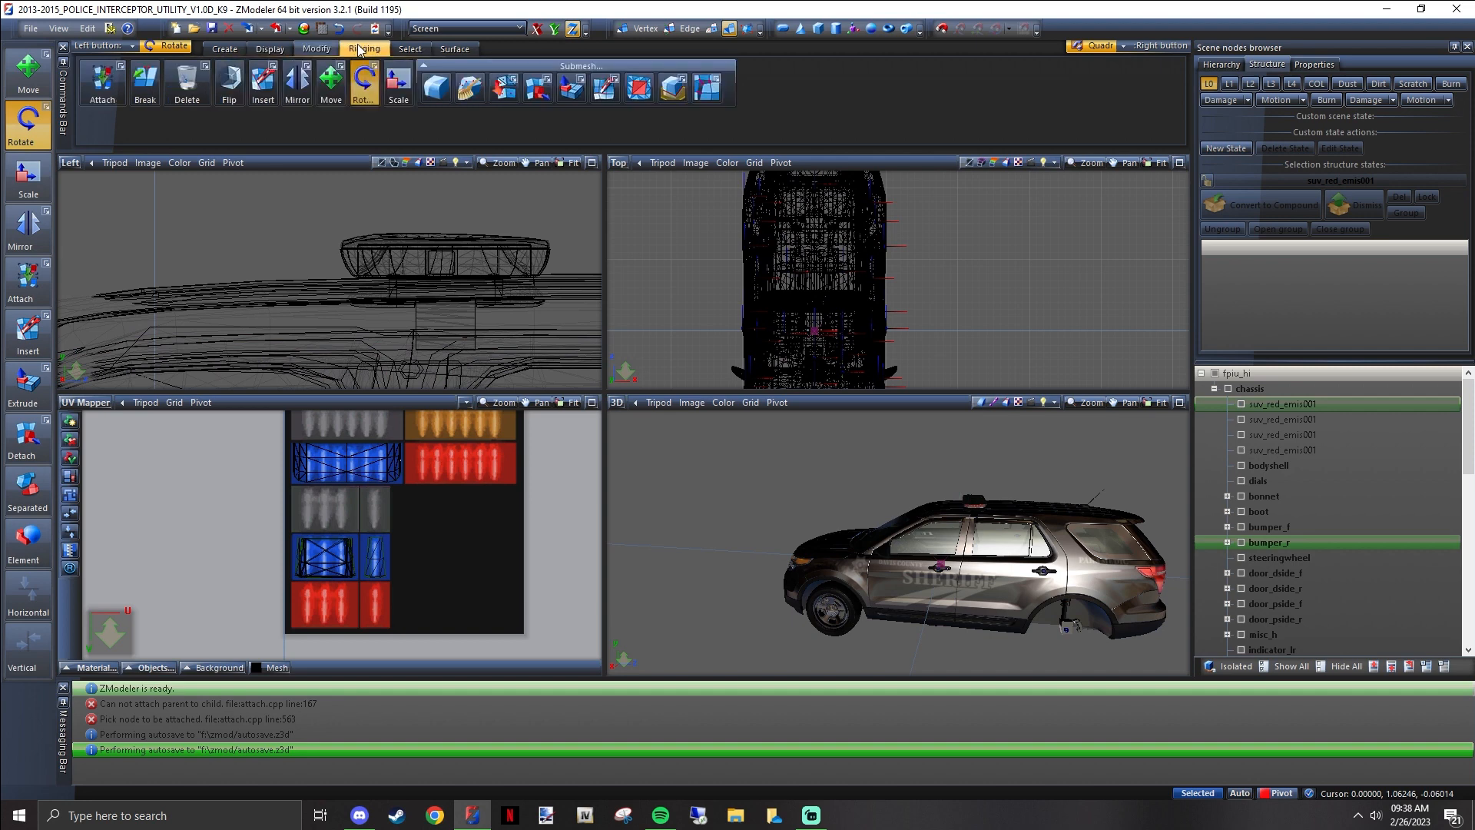
# Activate Scale, show only the third and fourth suv_red_emis001 nodes, and select their red lenses
pyautogui.click(391, 86)
pyautogui.click(1346, 667)
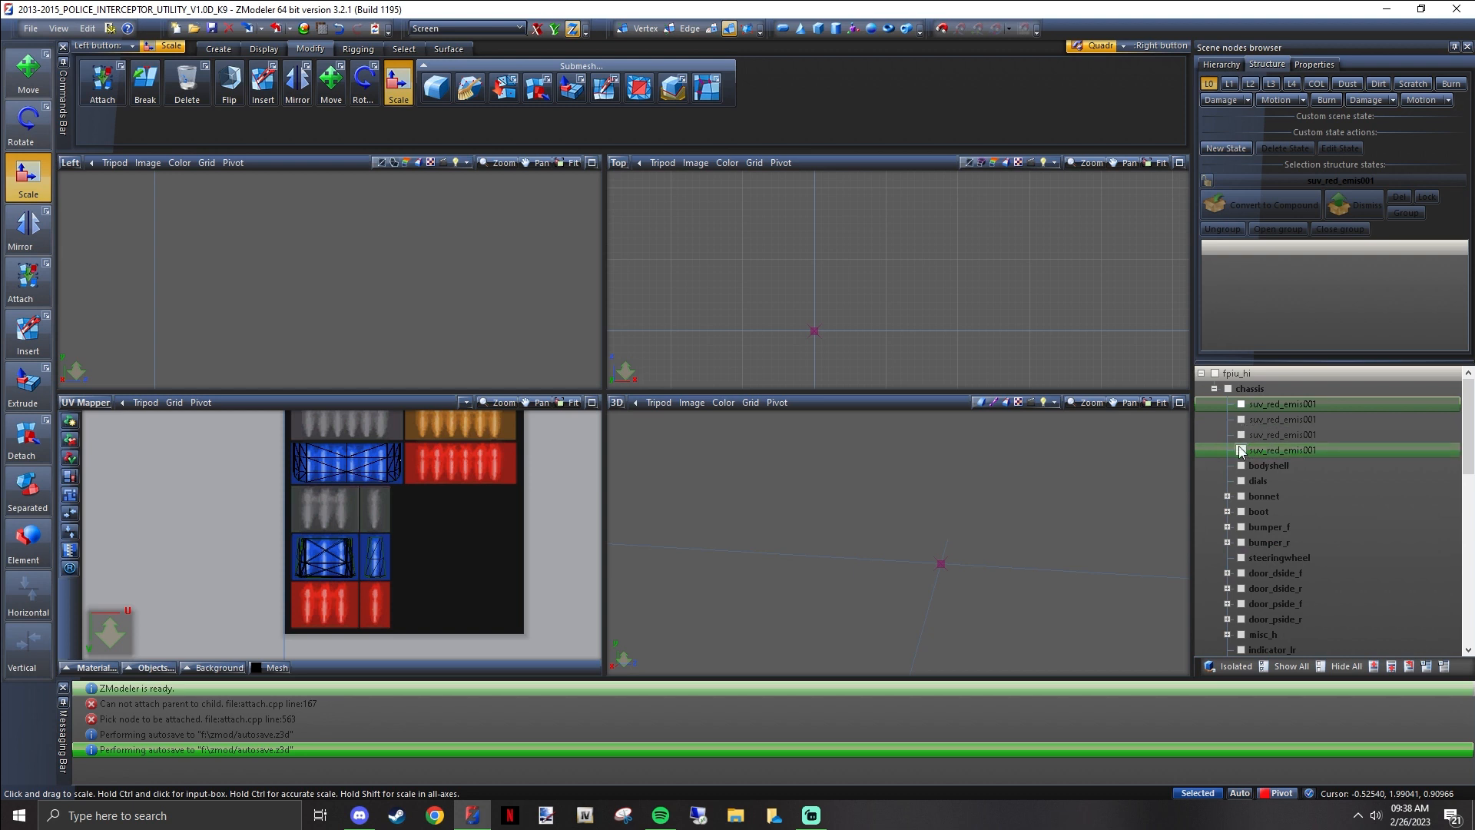
pyautogui.click(1241, 451)
pyautogui.click(1241, 436)
pyautogui.moveTo(915, 352); pyautogui.dragTo(781, 281, button='right')
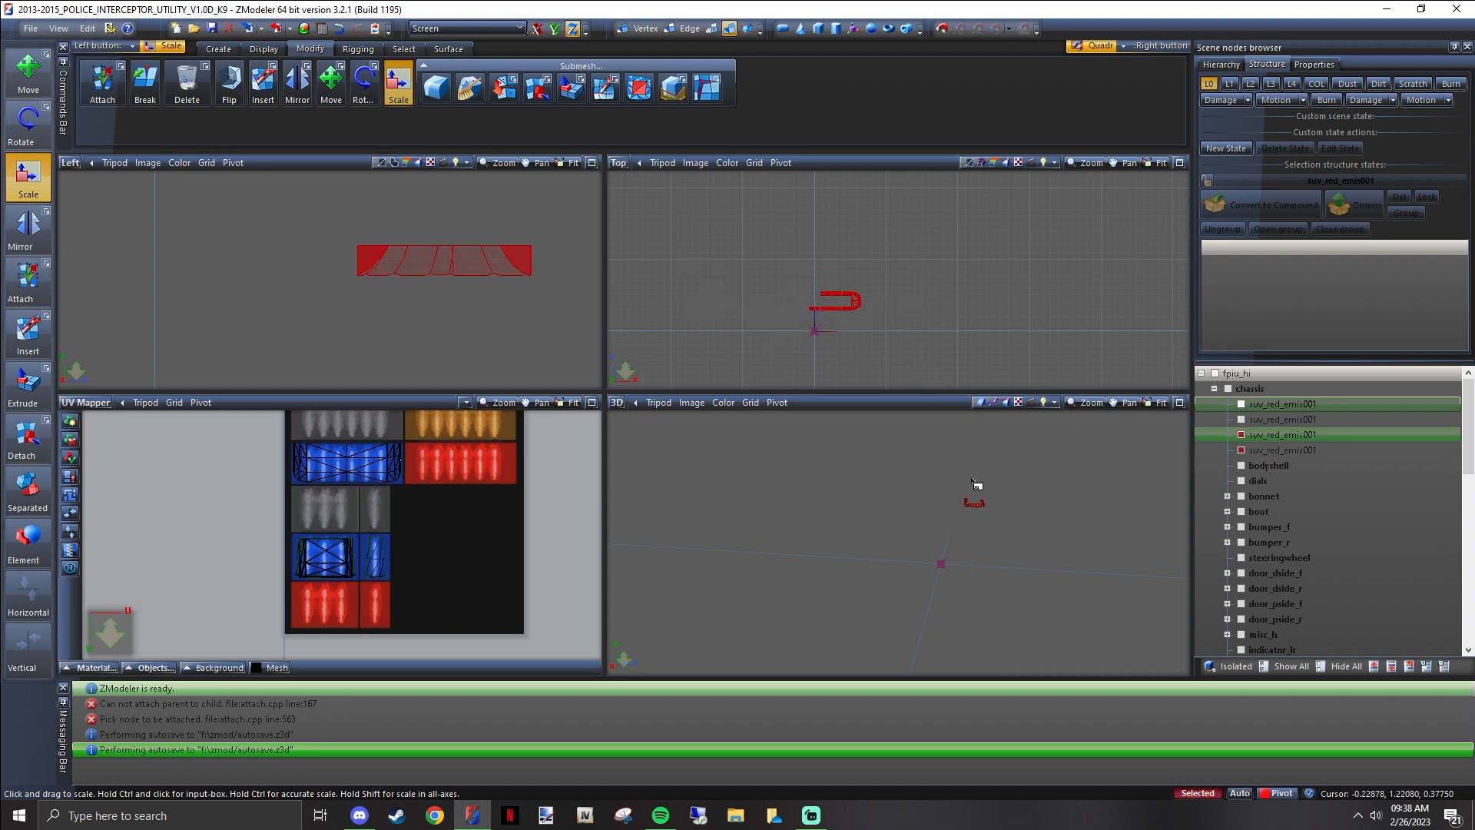
# Try scaling up the selected red lenses along the X and Y axes, and undo the scaling
pyautogui.scroll(5, 974, 492)
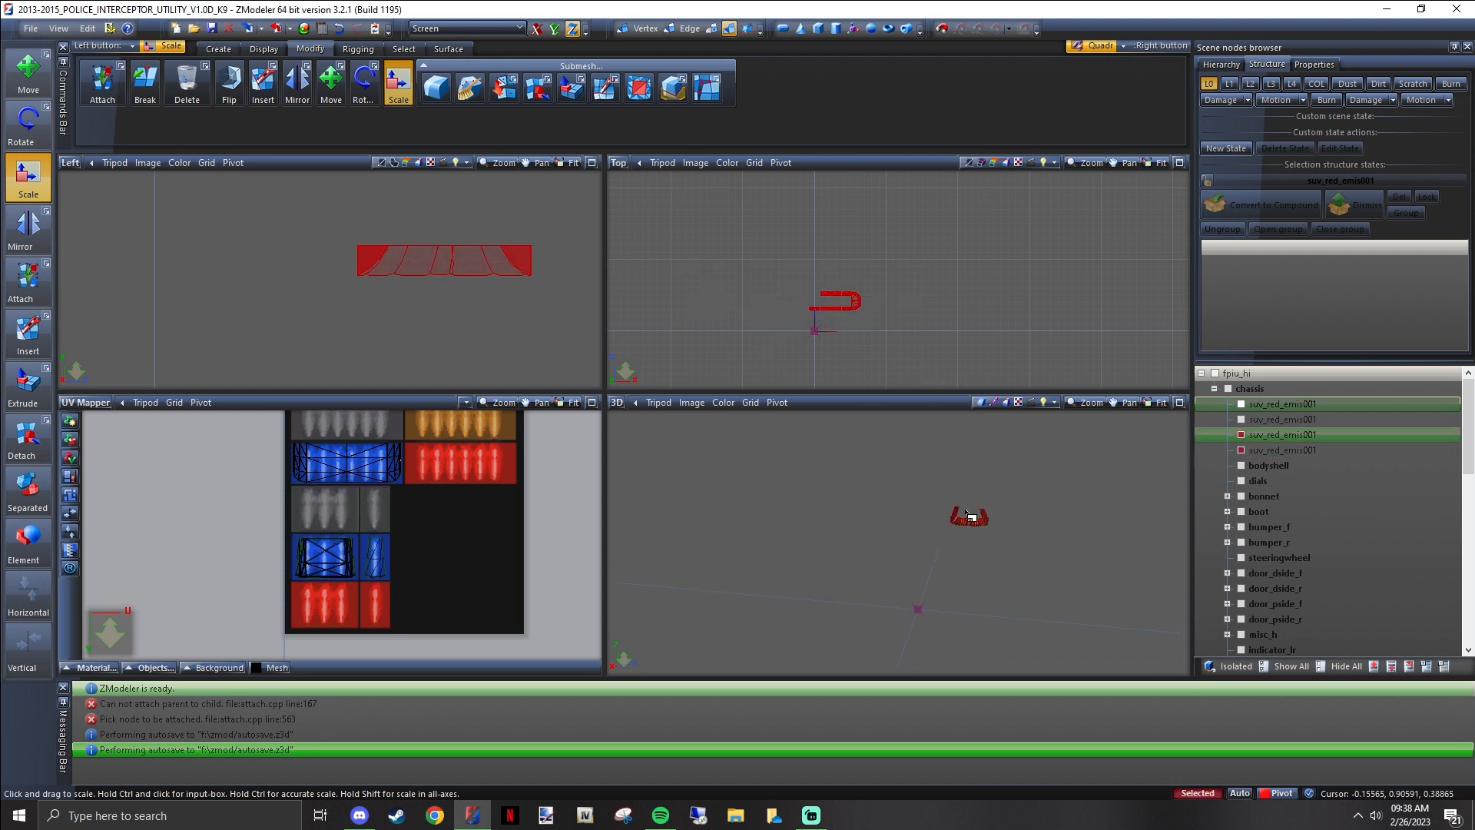
pyautogui.click(555, 29)
pyautogui.click(536, 28)
pyautogui.moveTo(748, 313); pyautogui.dragTo(778, 265)
pyautogui.moveTo(976, 489); pyautogui.dragTo(916, 499, button='middle')
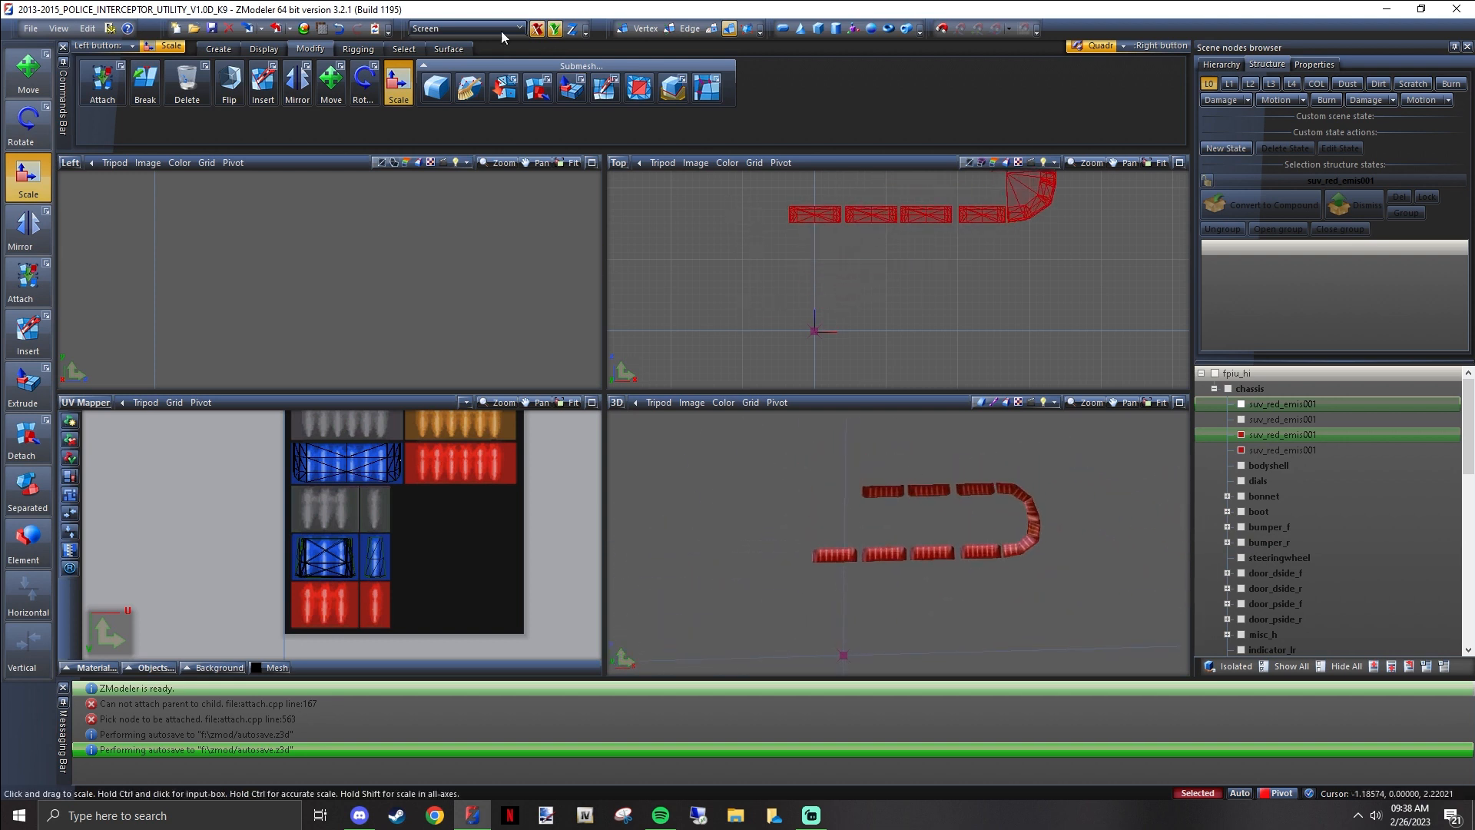
pyautogui.click(339, 29)
pyautogui.click(339, 30)
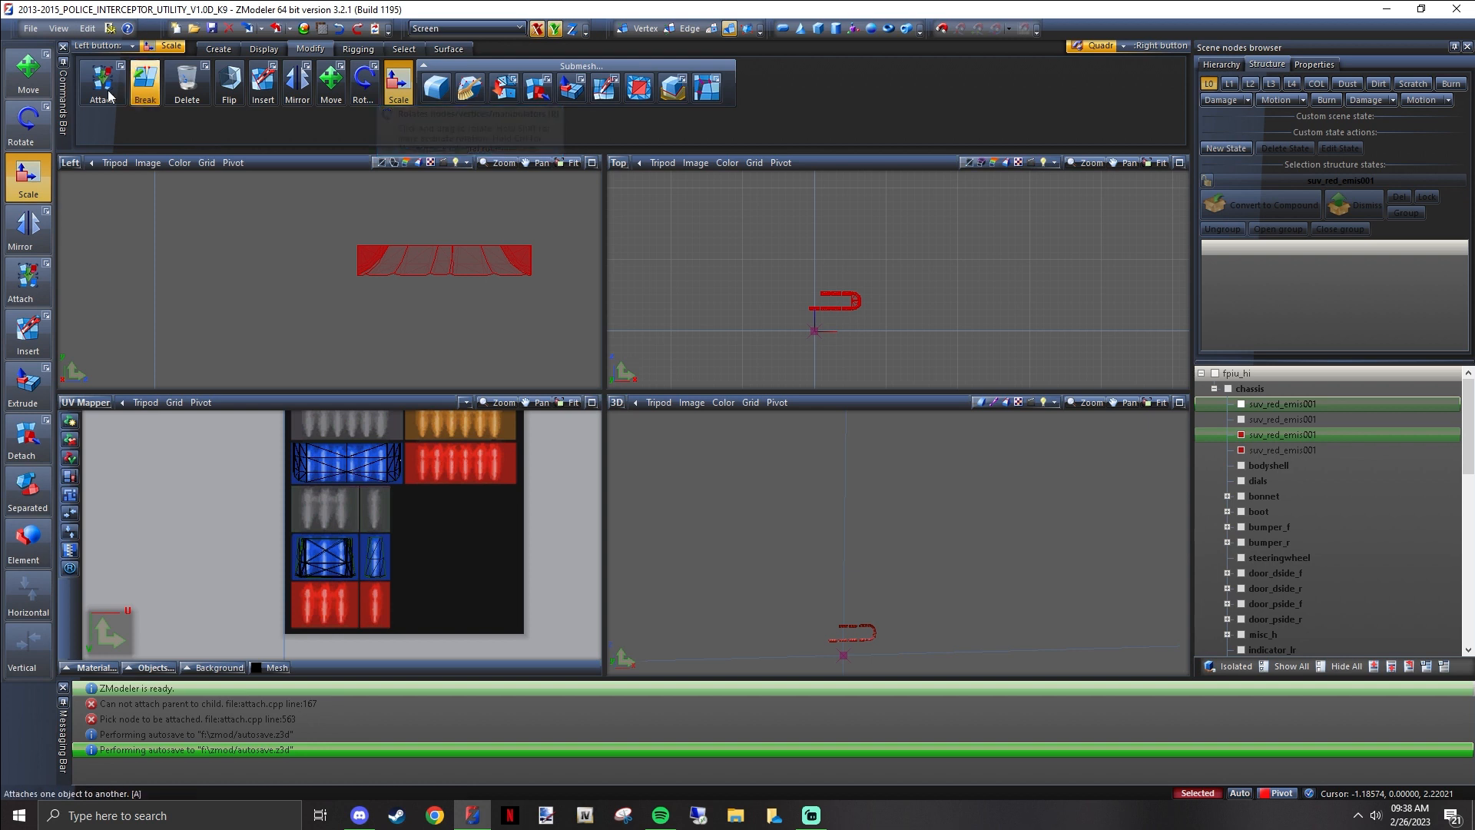
# Switch to the Move tool and clear the selection of the two red lens nodes
pyautogui.click(34, 77)
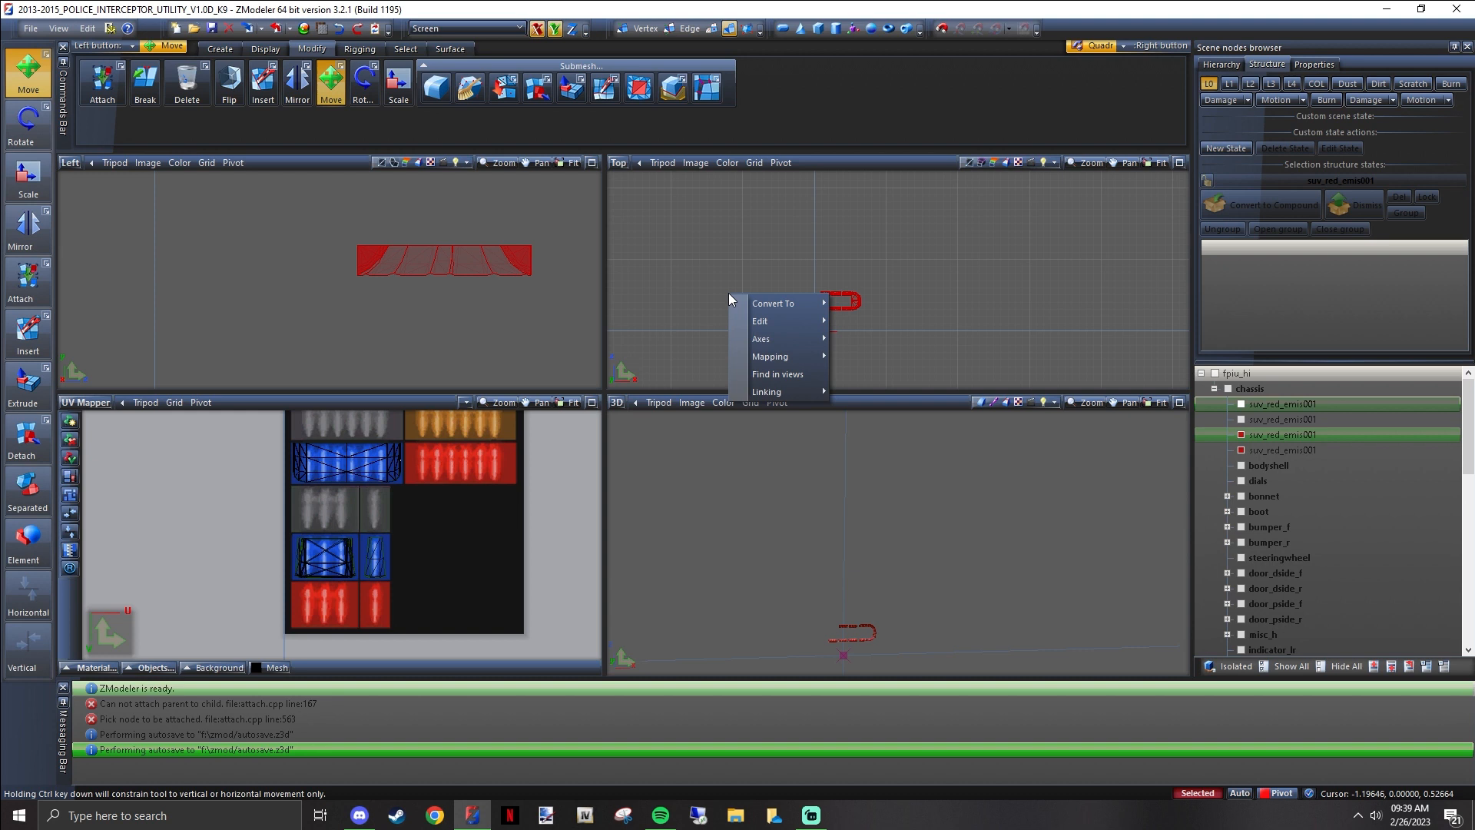
pyautogui.moveTo(773, 338)
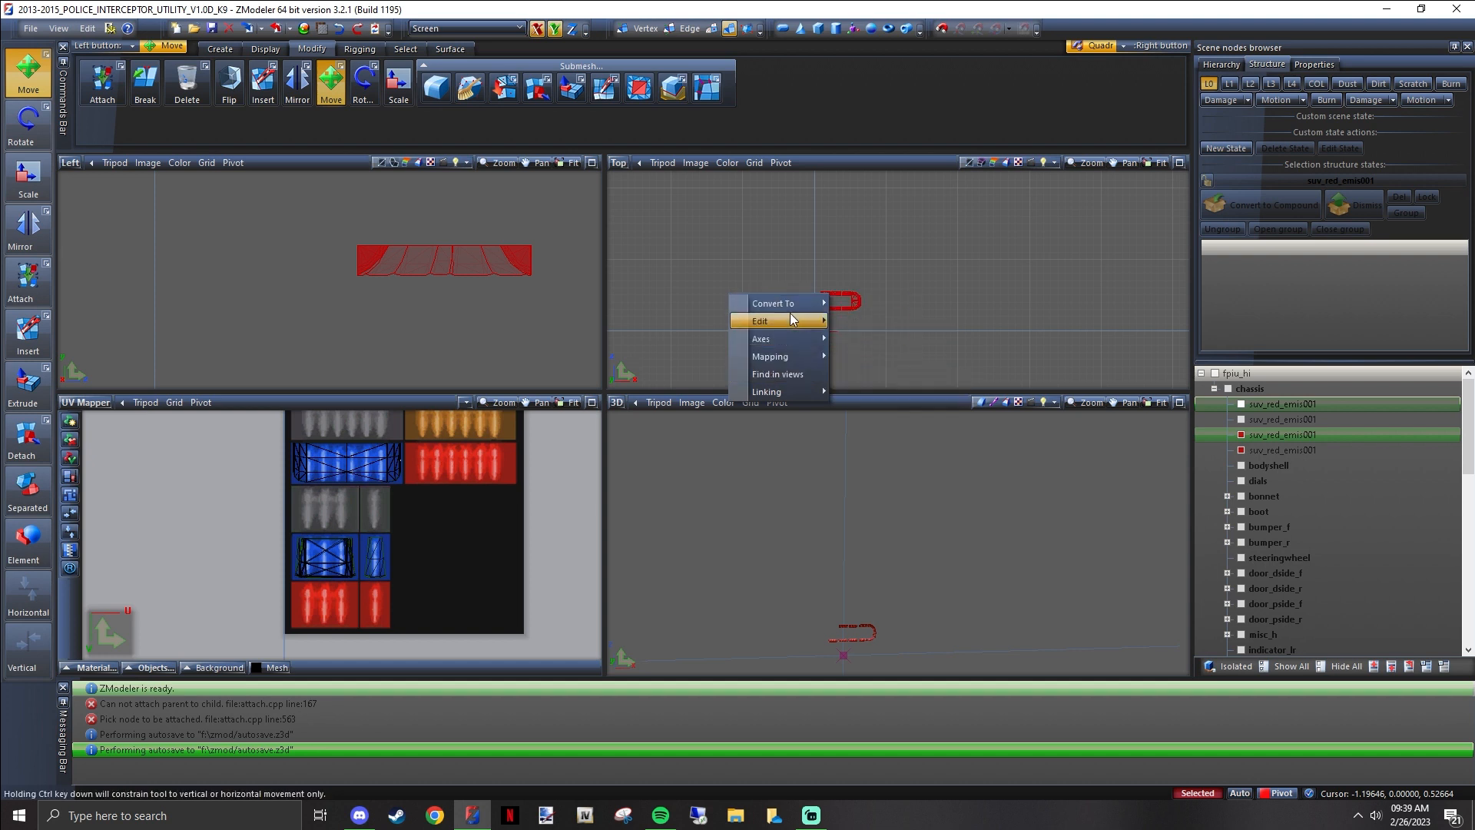
pyautogui.click(971, 289)
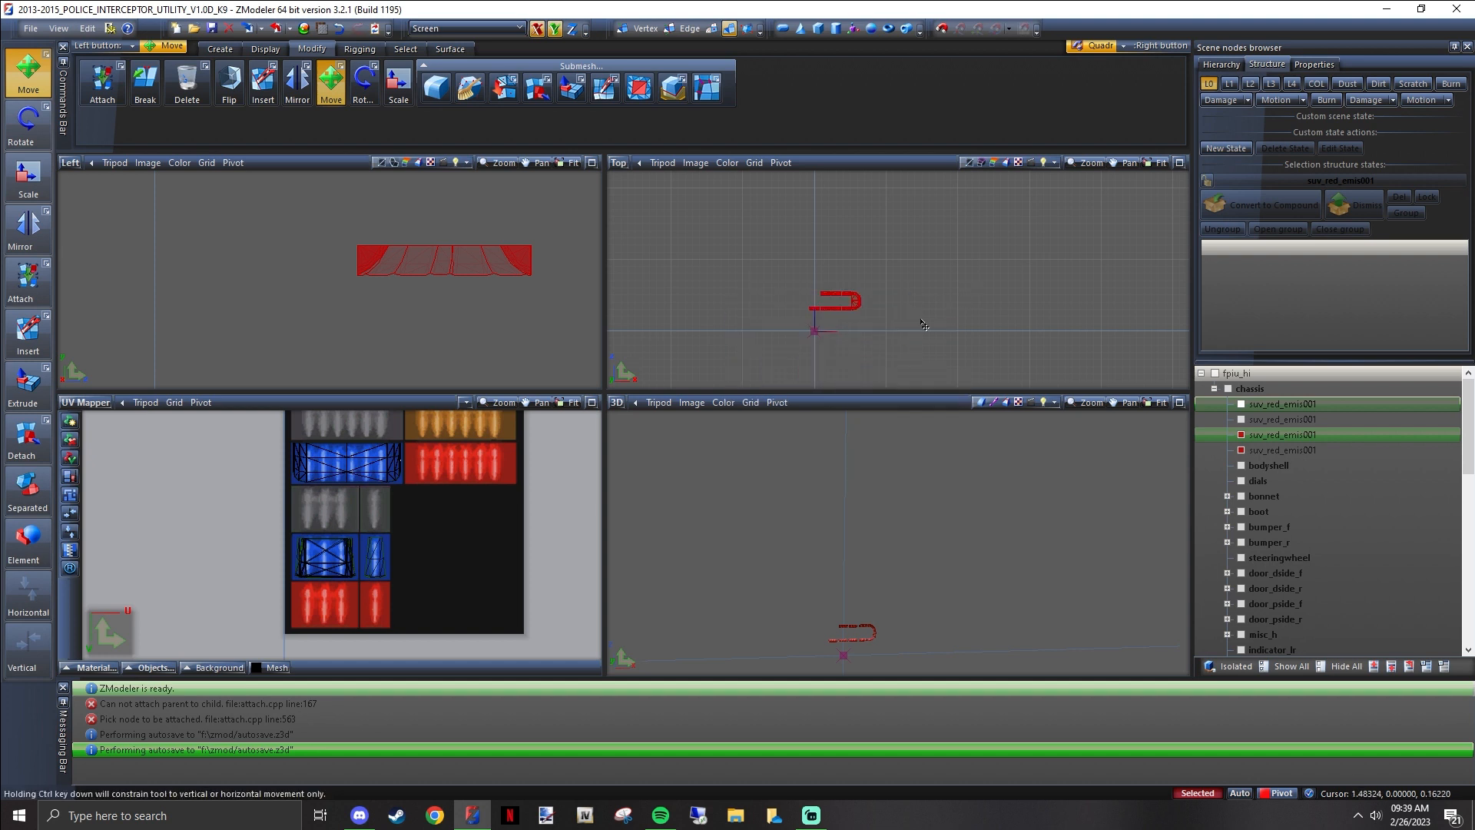
pyautogui.moveTo(956, 364); pyautogui.dragTo(722, 246)
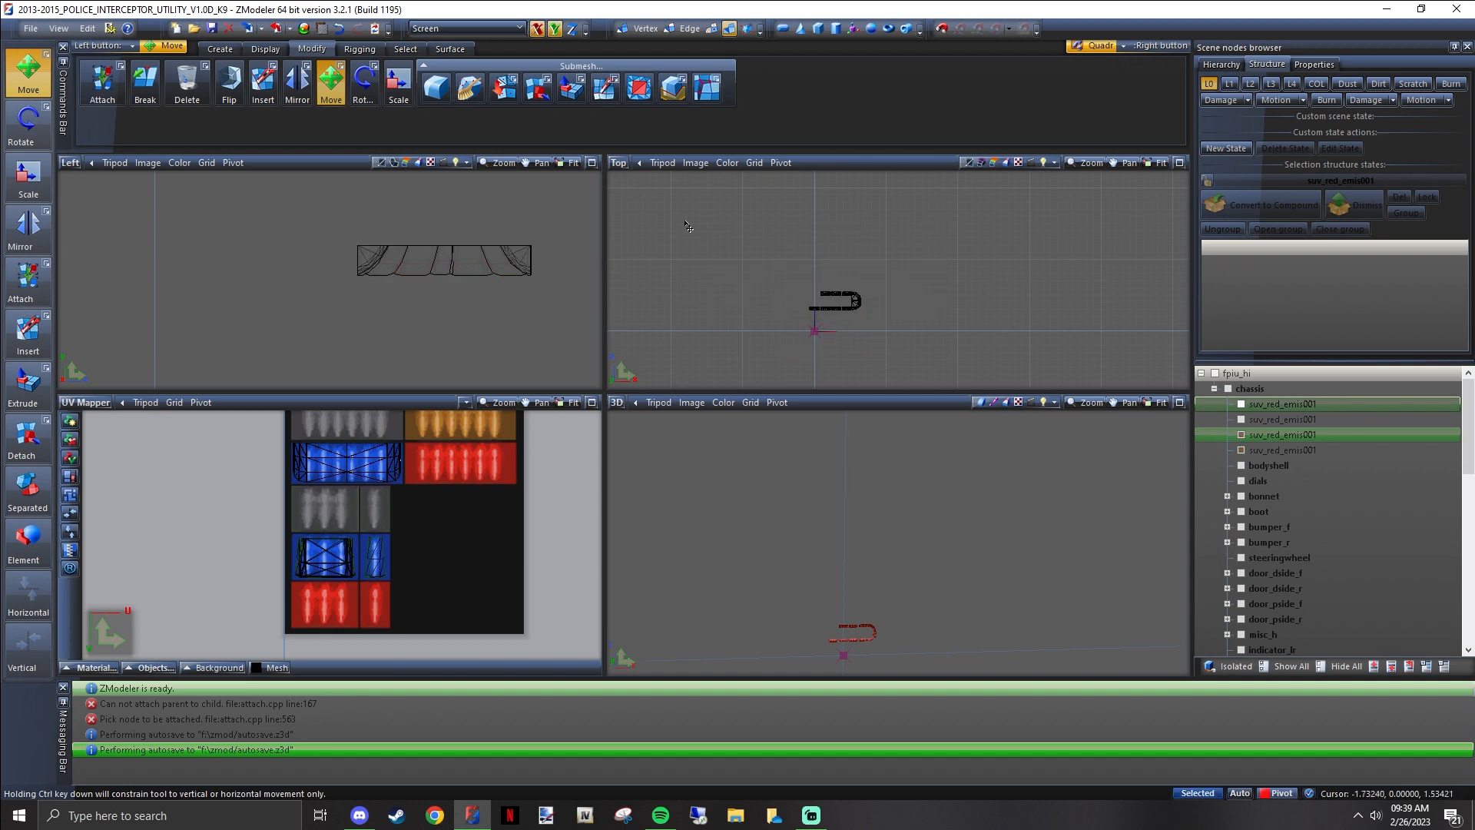
# Show all nodes and inspect the finished lightbar from the front of the vehicle
pyautogui.click(1290, 666)
pyautogui.moveTo(952, 533); pyautogui.dragTo(912, 545, button='middle')
pyautogui.scroll(5, 911, 546)
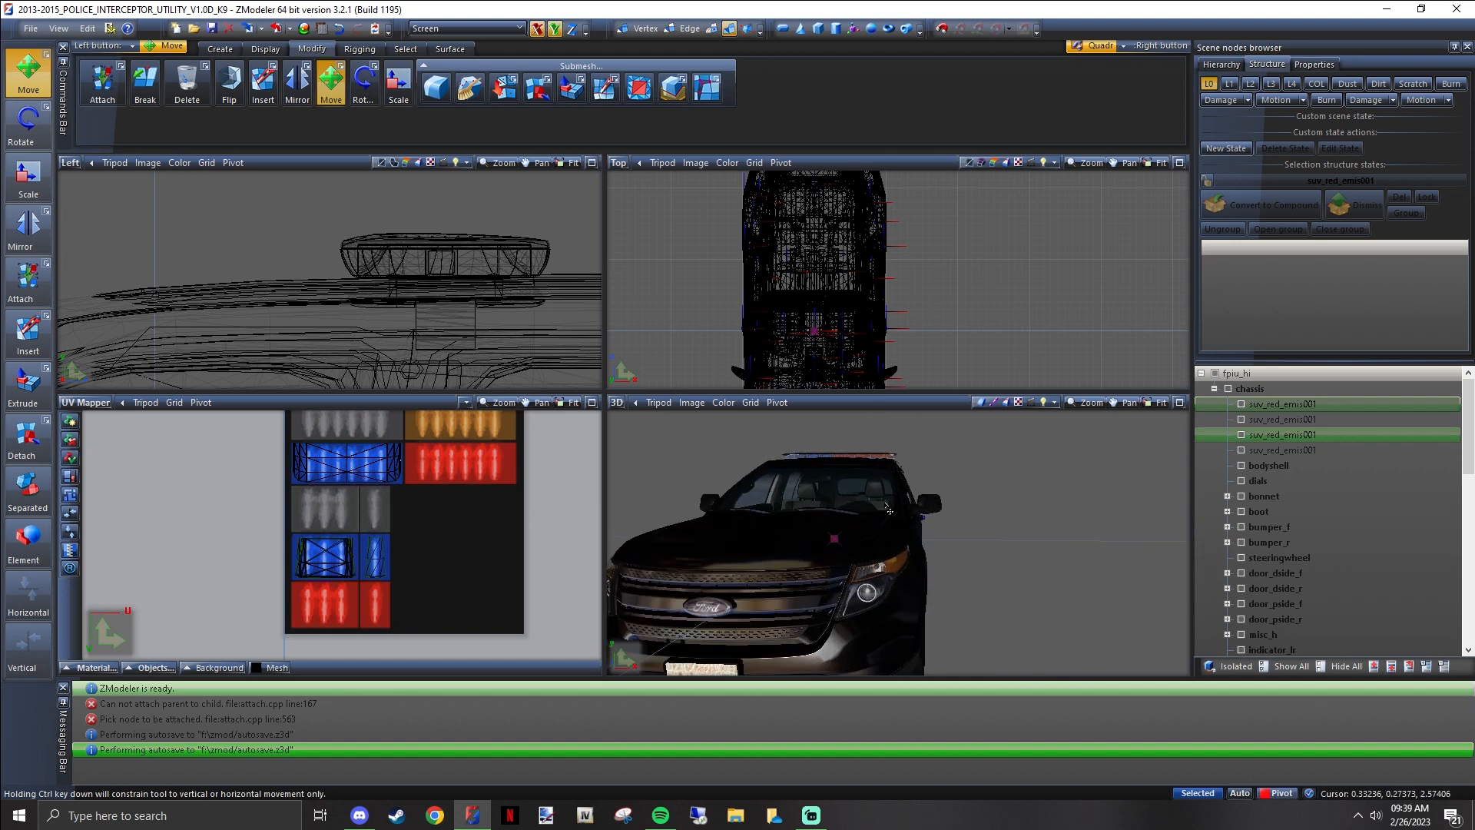
pyautogui.moveTo(888, 508); pyautogui.dragTo(947, 509, button='middle')
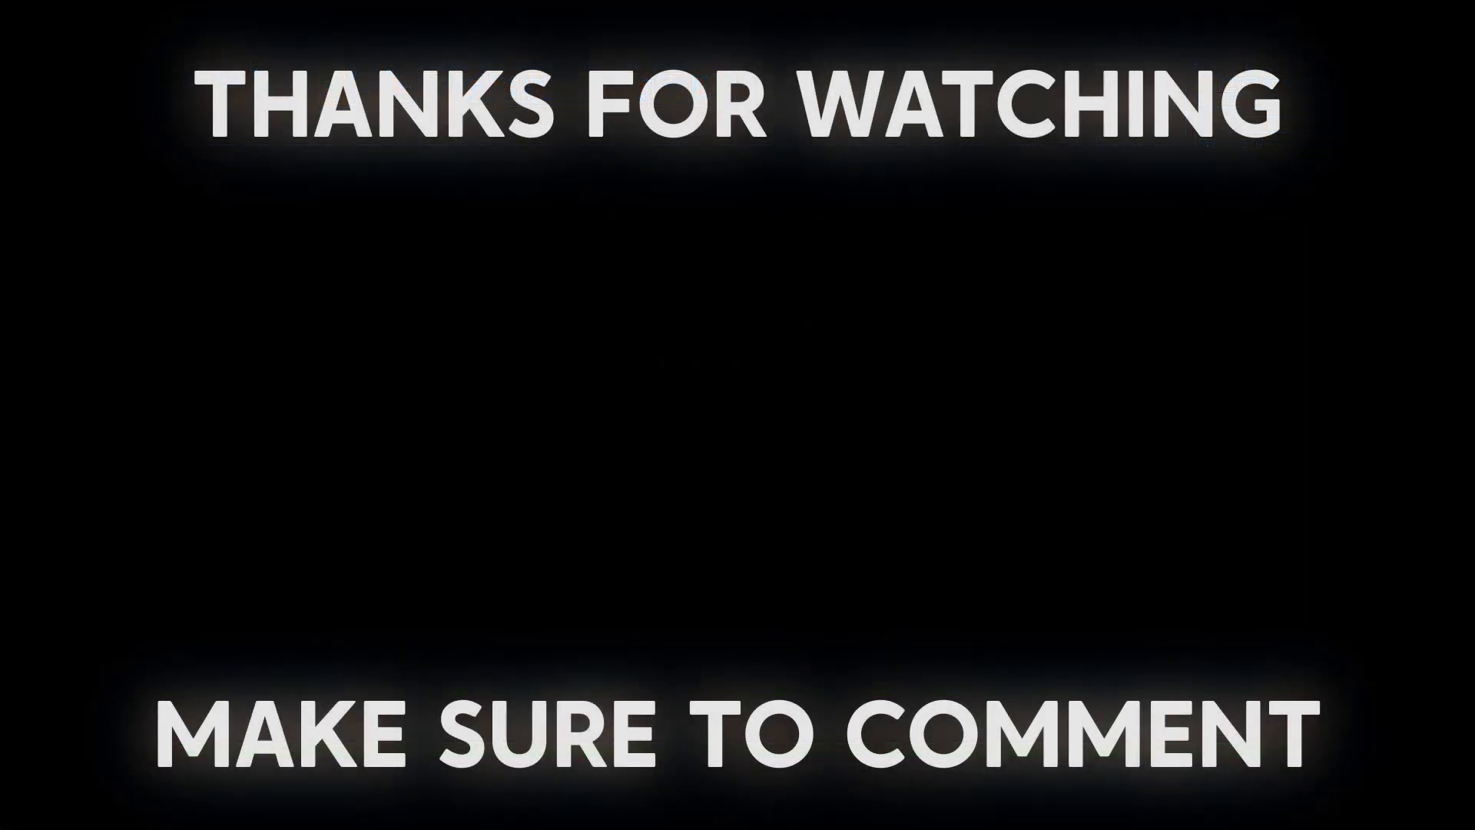